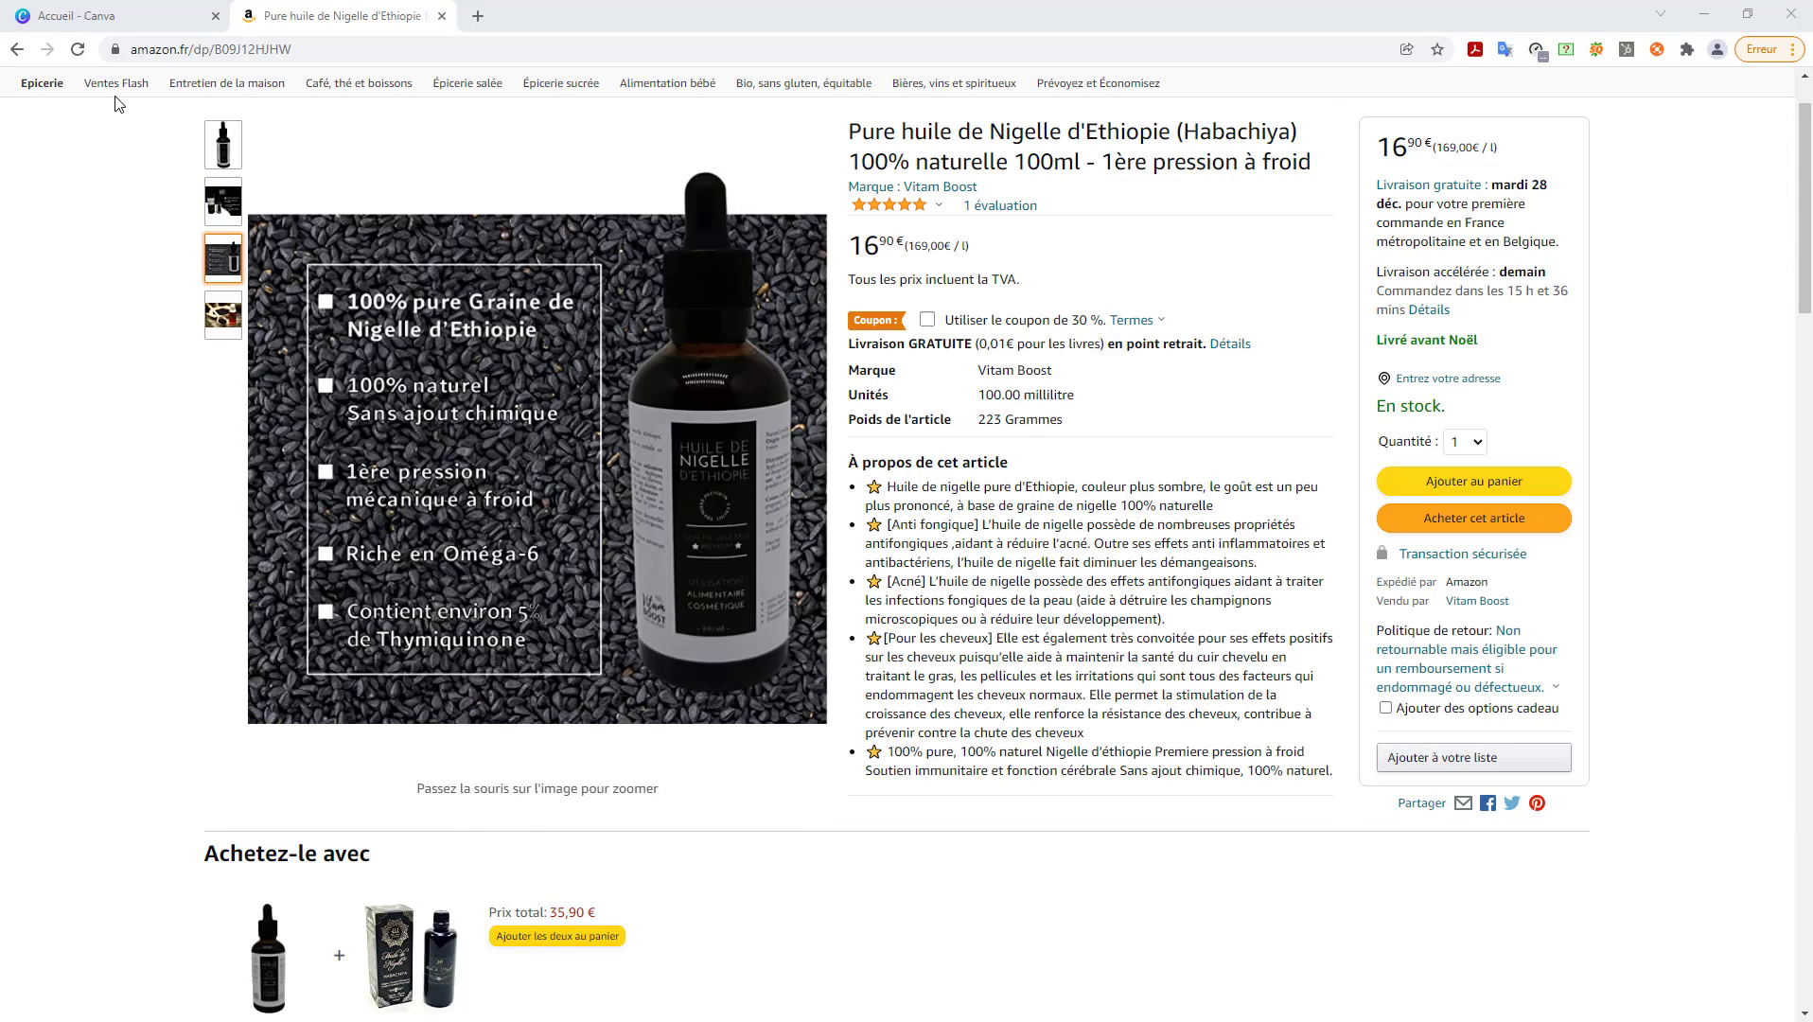
# - Switch to Canva and create a blank label (Étiquette) design from the additional design types
pyautogui.click(115, 23)
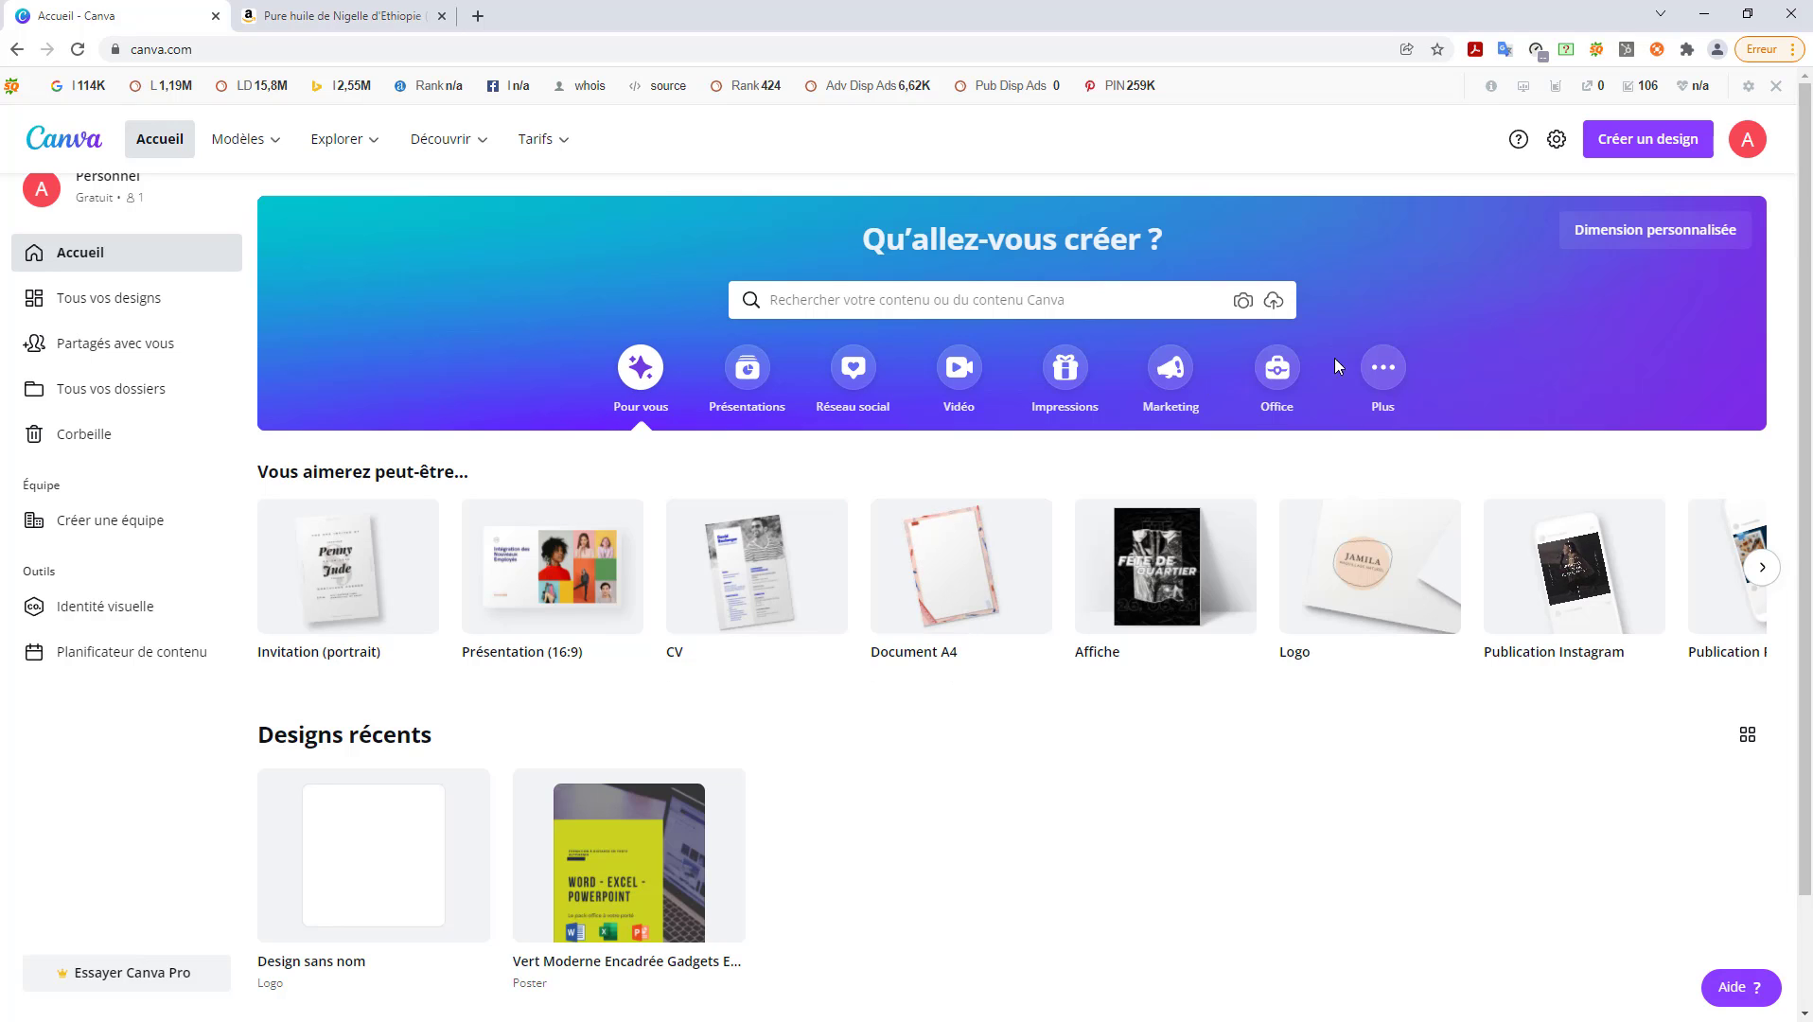
pyautogui.click(1399, 375)
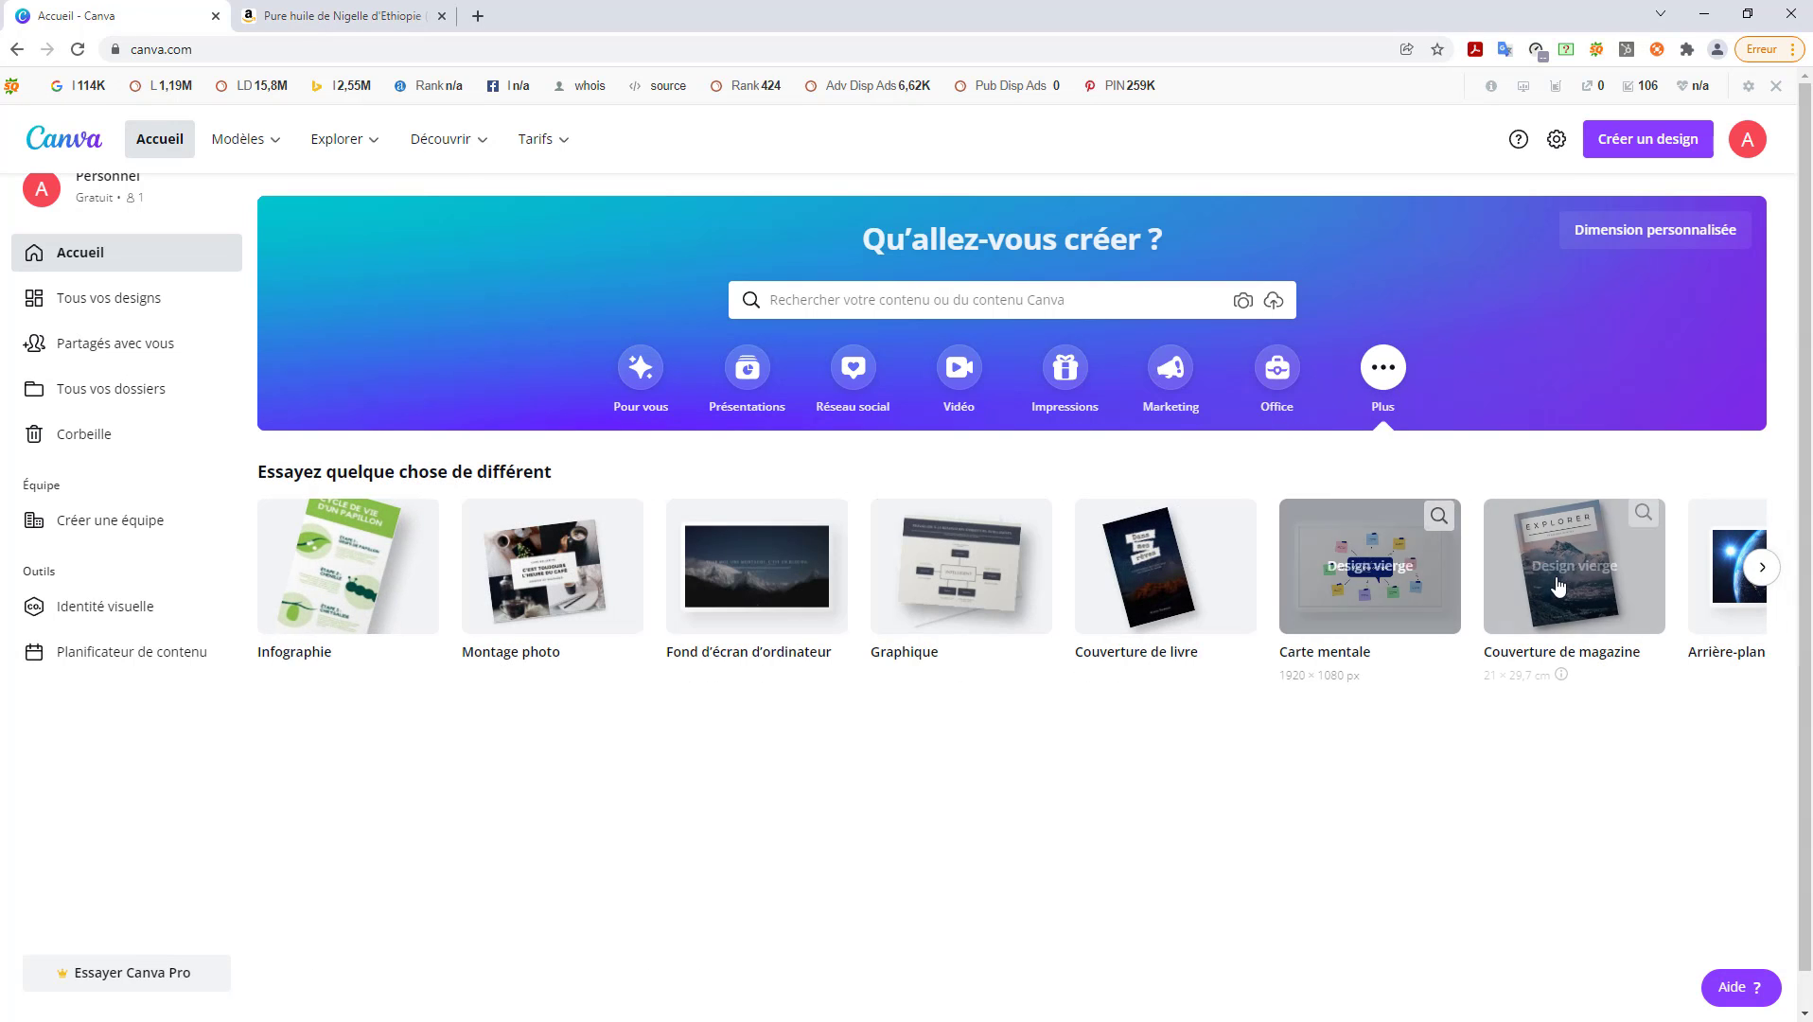
pyautogui.click(1761, 568)
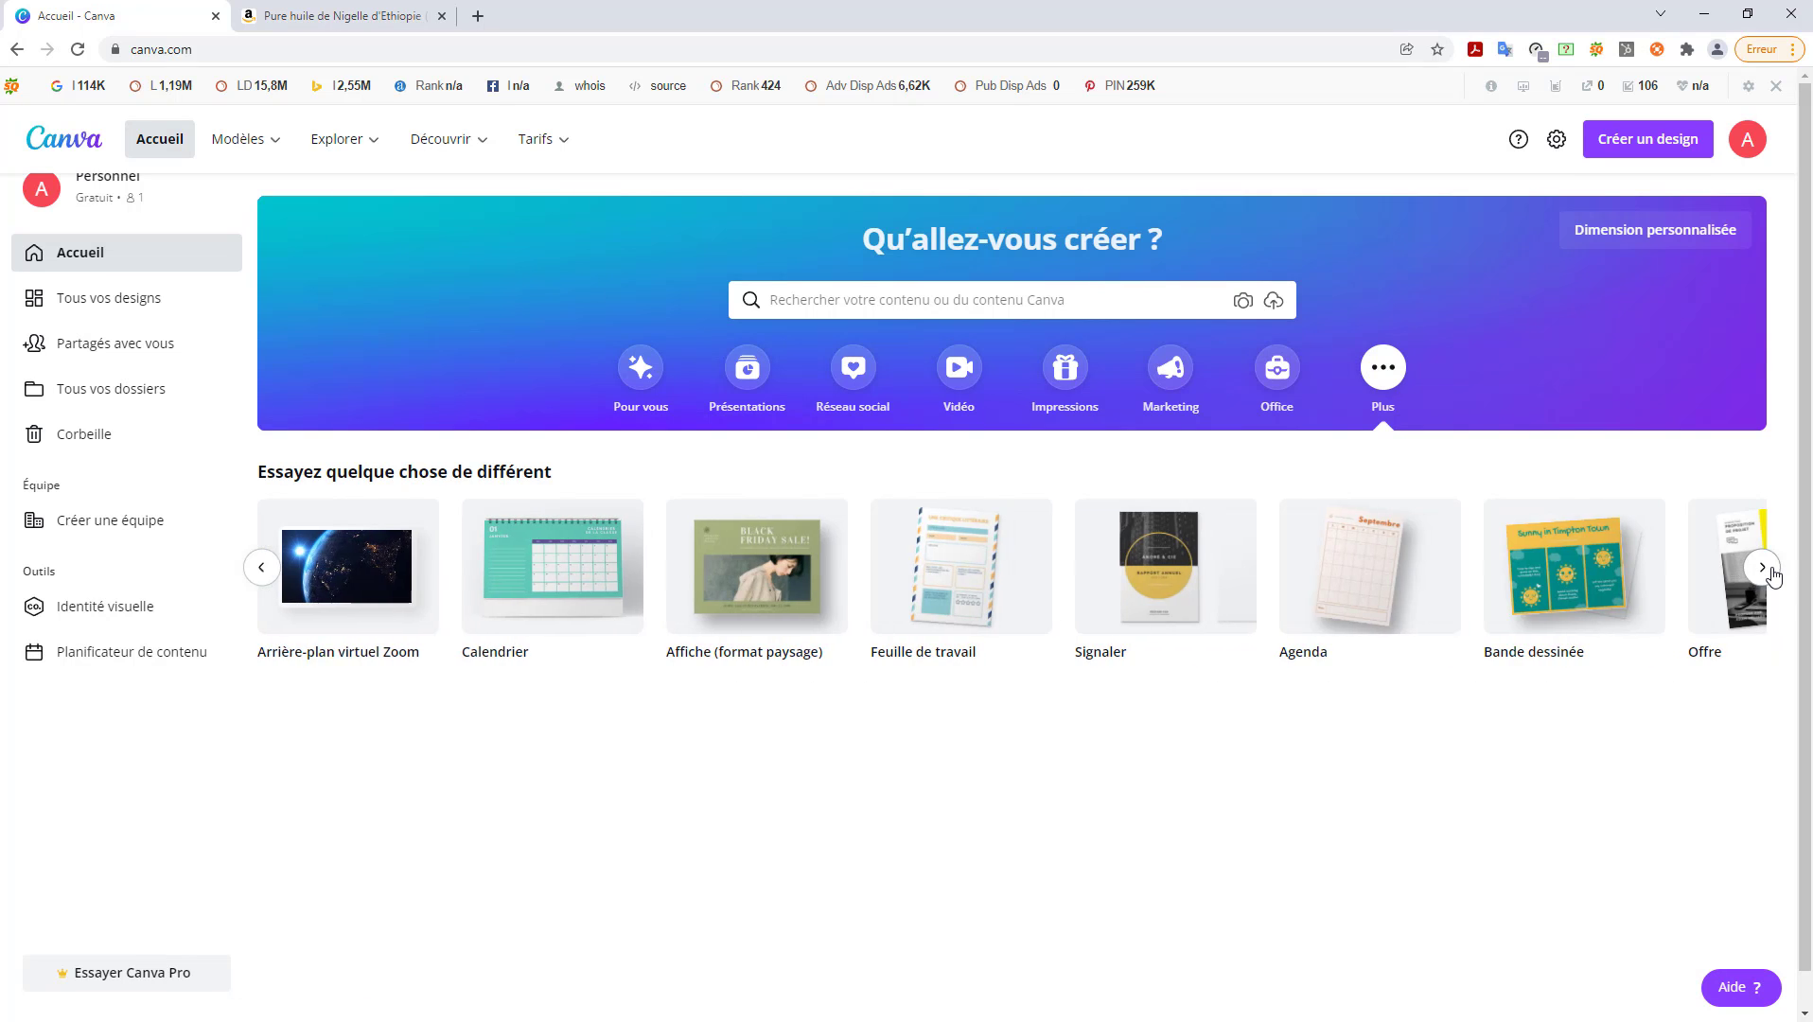
pyautogui.click(1762, 567)
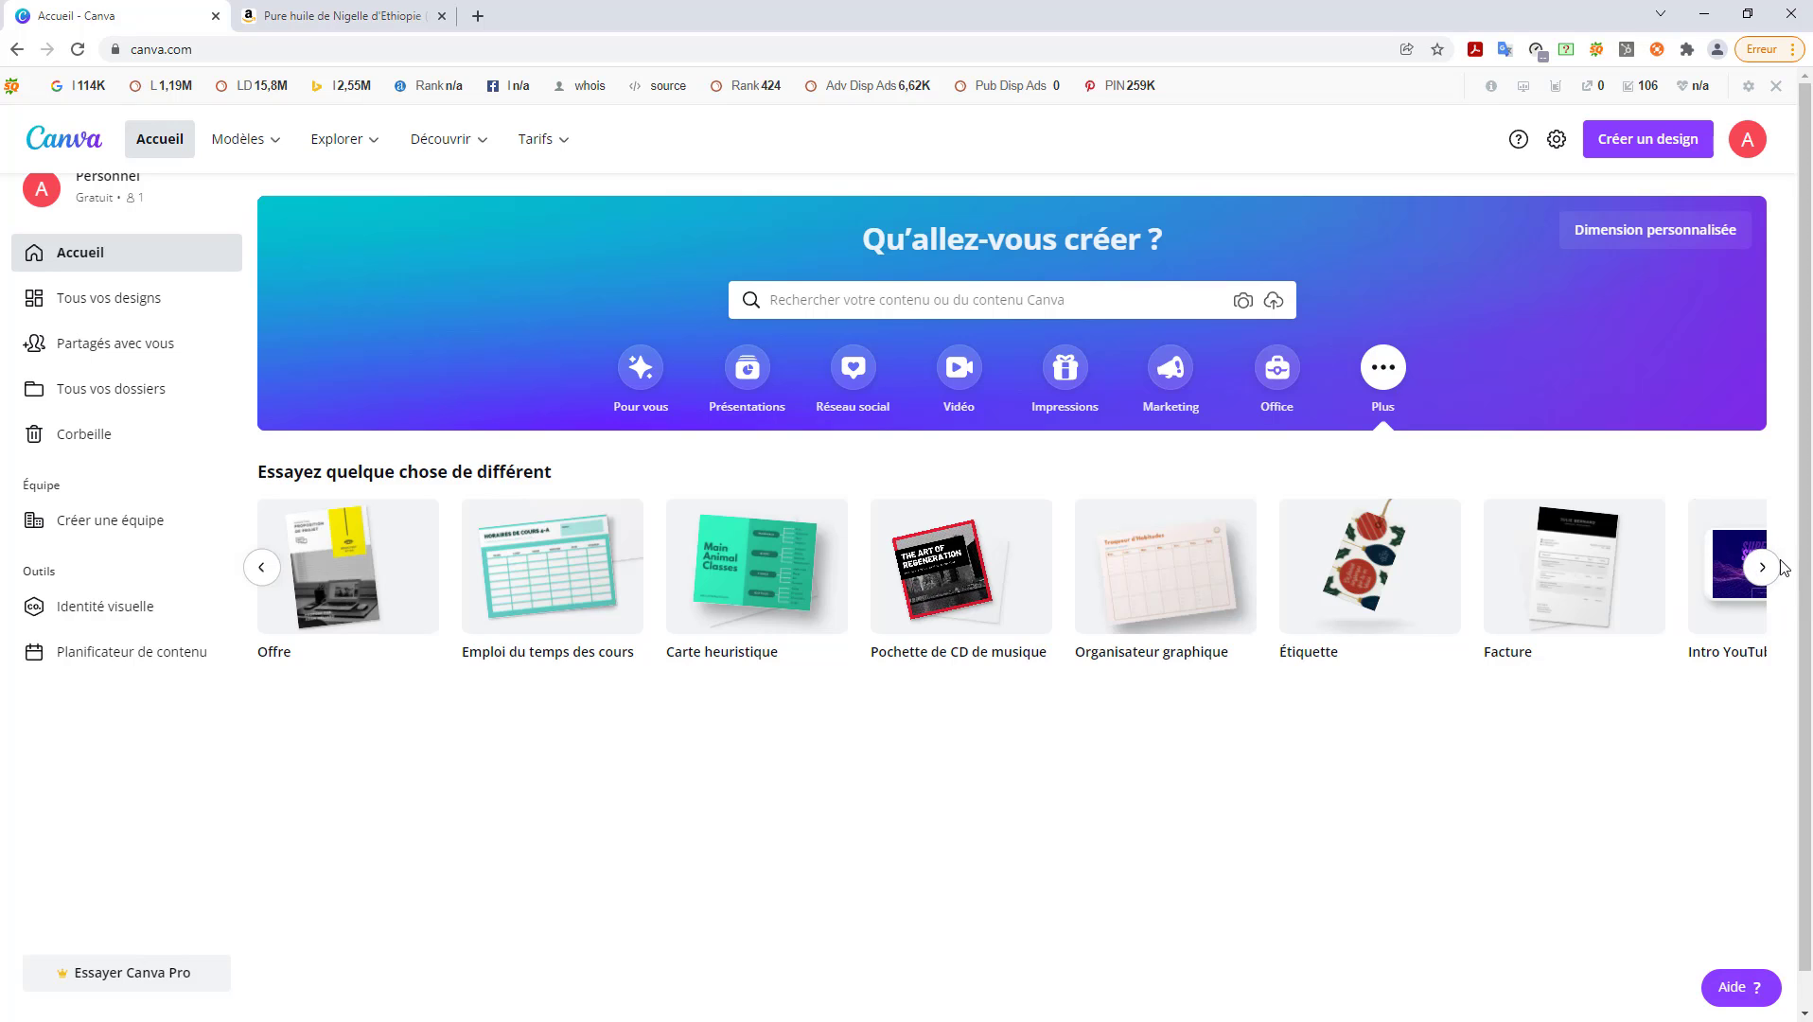
pyautogui.click(1364, 576)
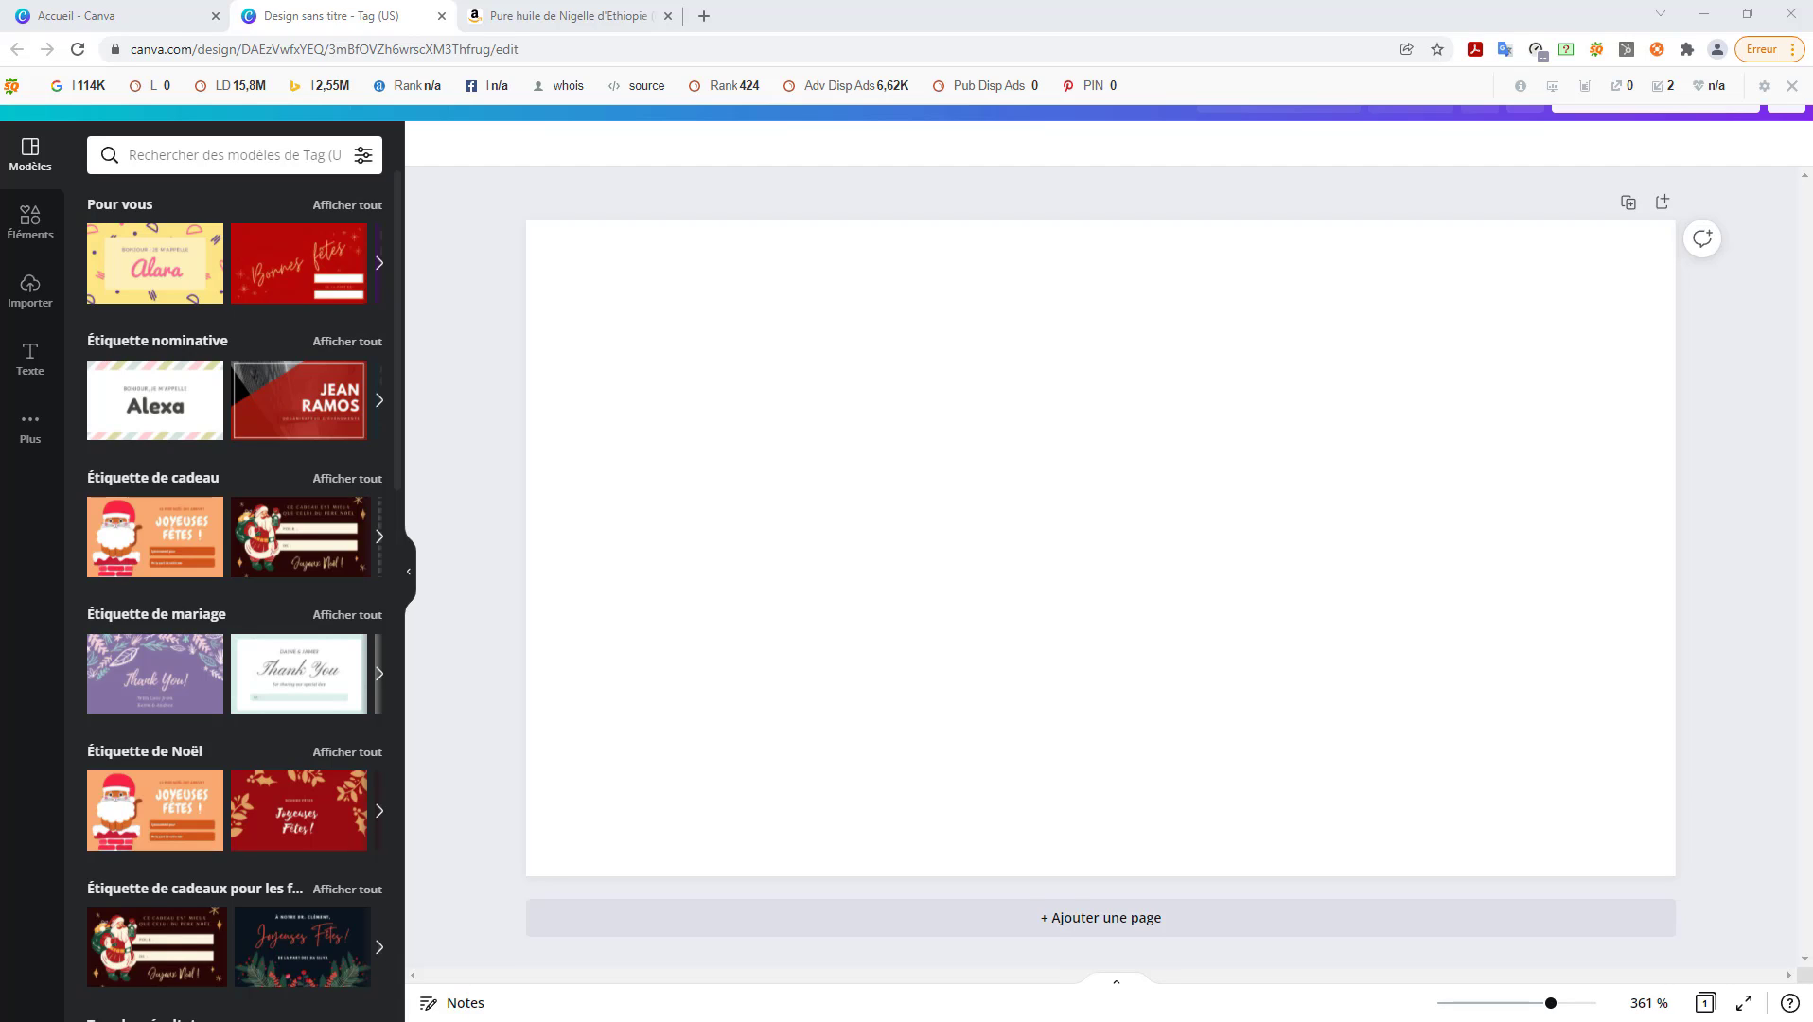
# - Disable the SEObar browser extension for this domain
pyautogui.click(1794, 86)
pyautogui.click(1795, 88)
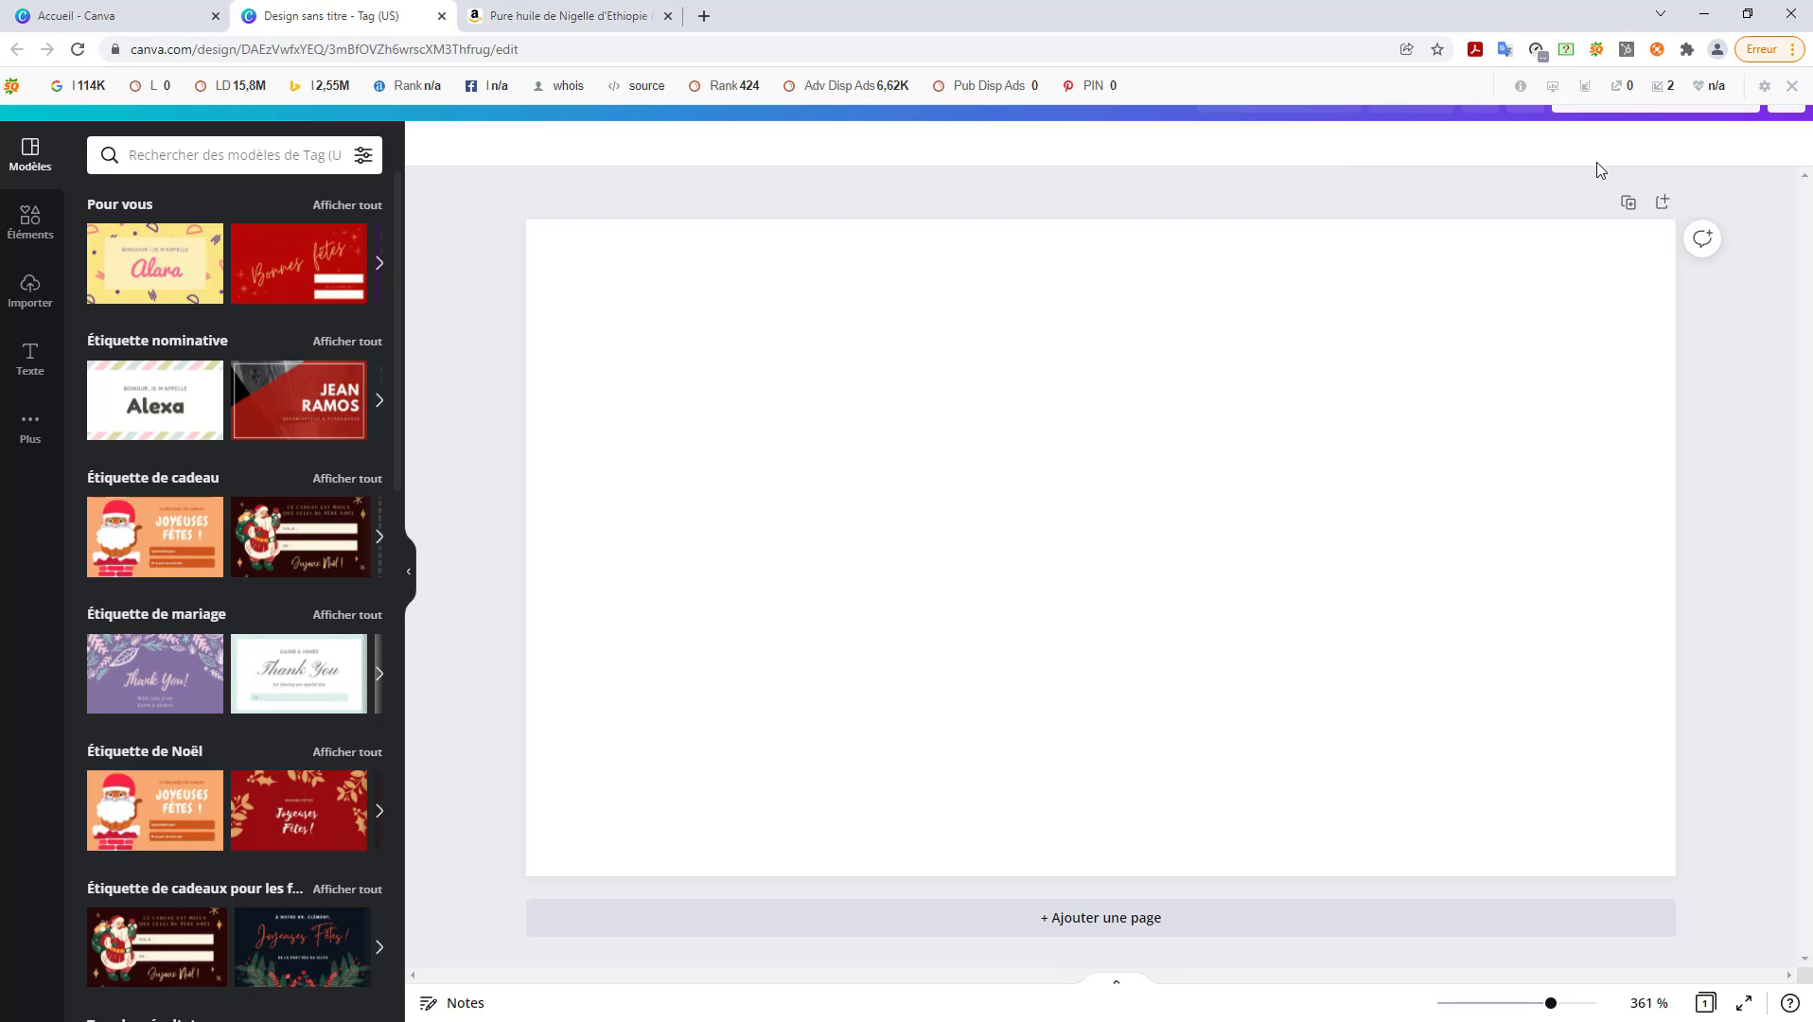
pyautogui.click(1789, 90)
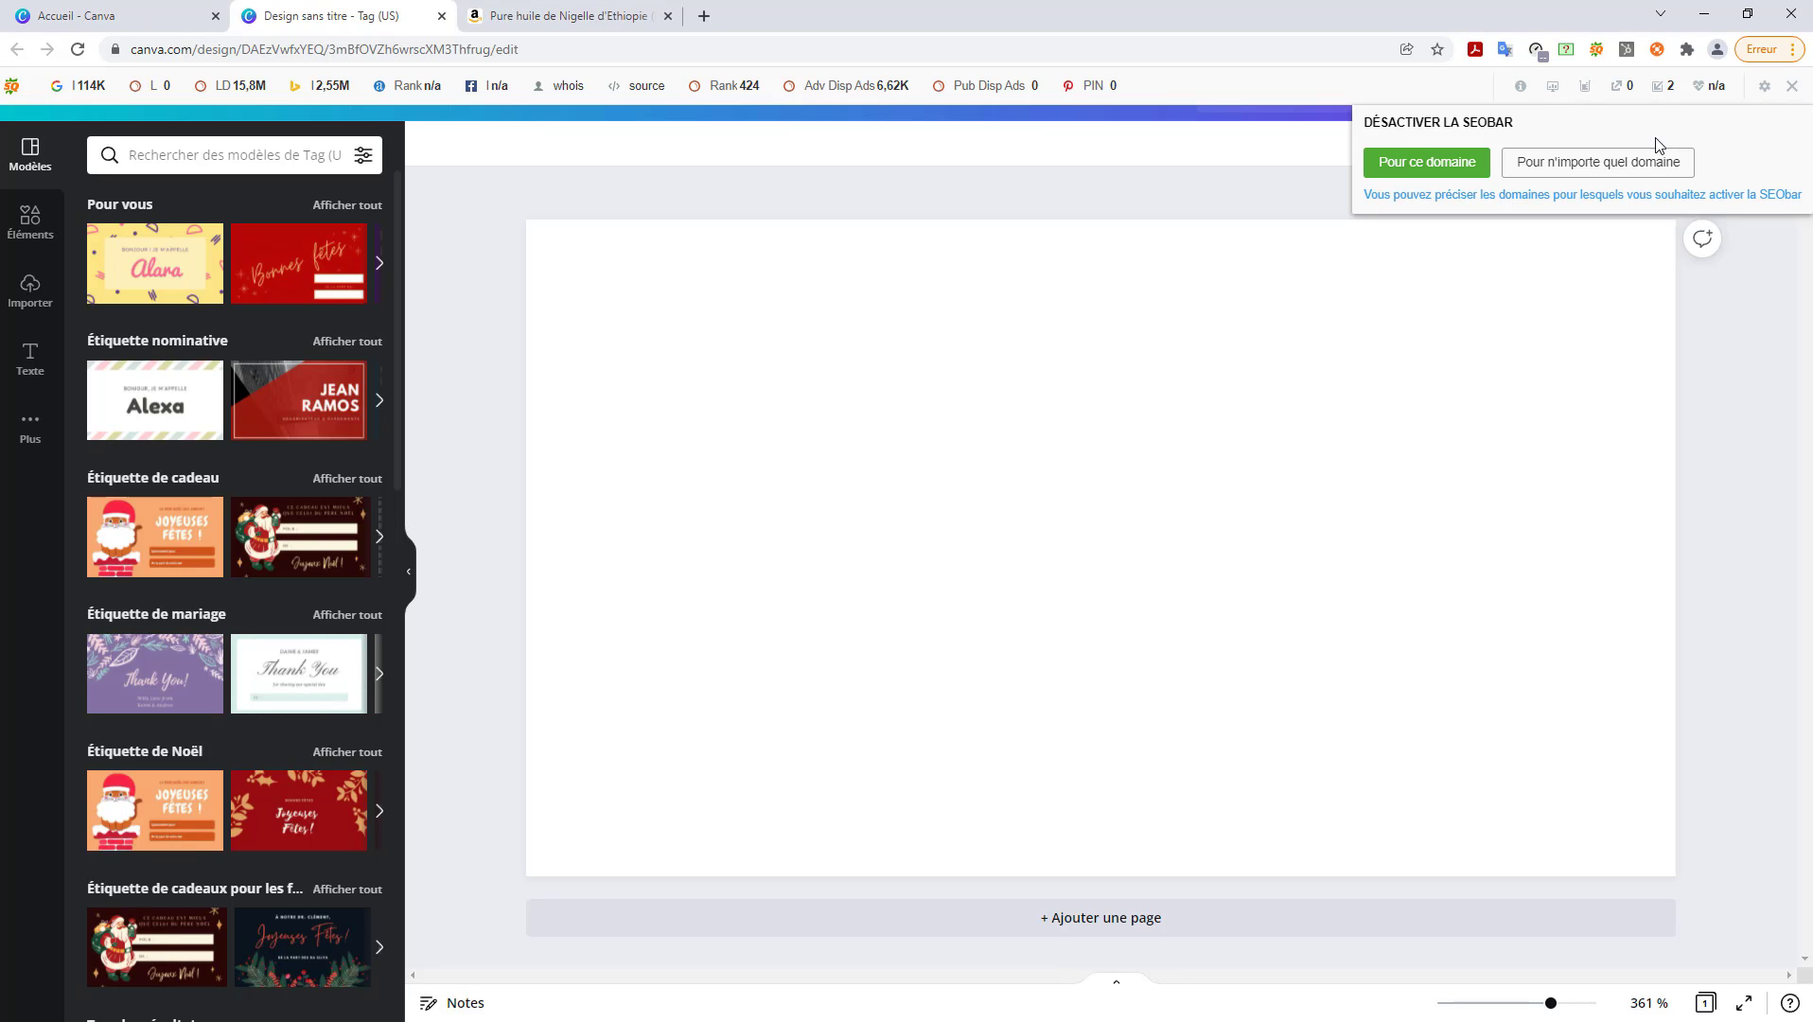
pyautogui.click(1430, 166)
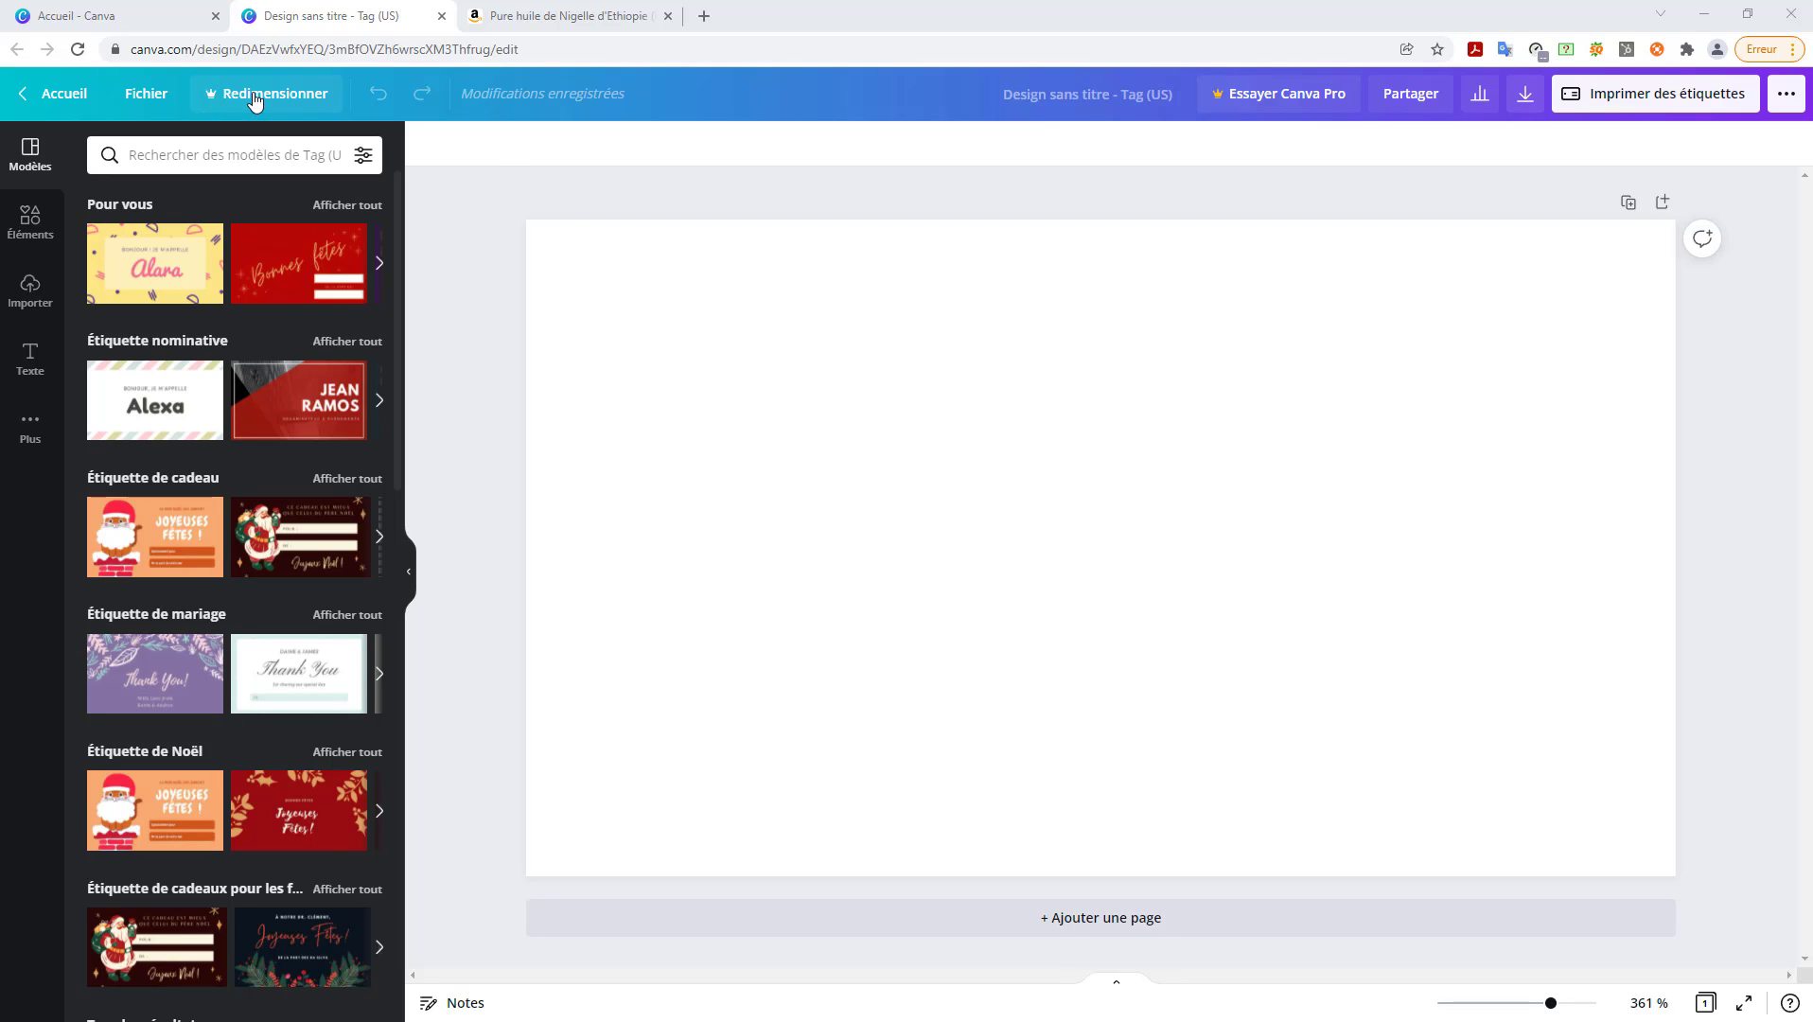
# - Enter a custom resize width of 9 cm for the label and switch the dimensions to millimetres
pyautogui.click(216, 104)
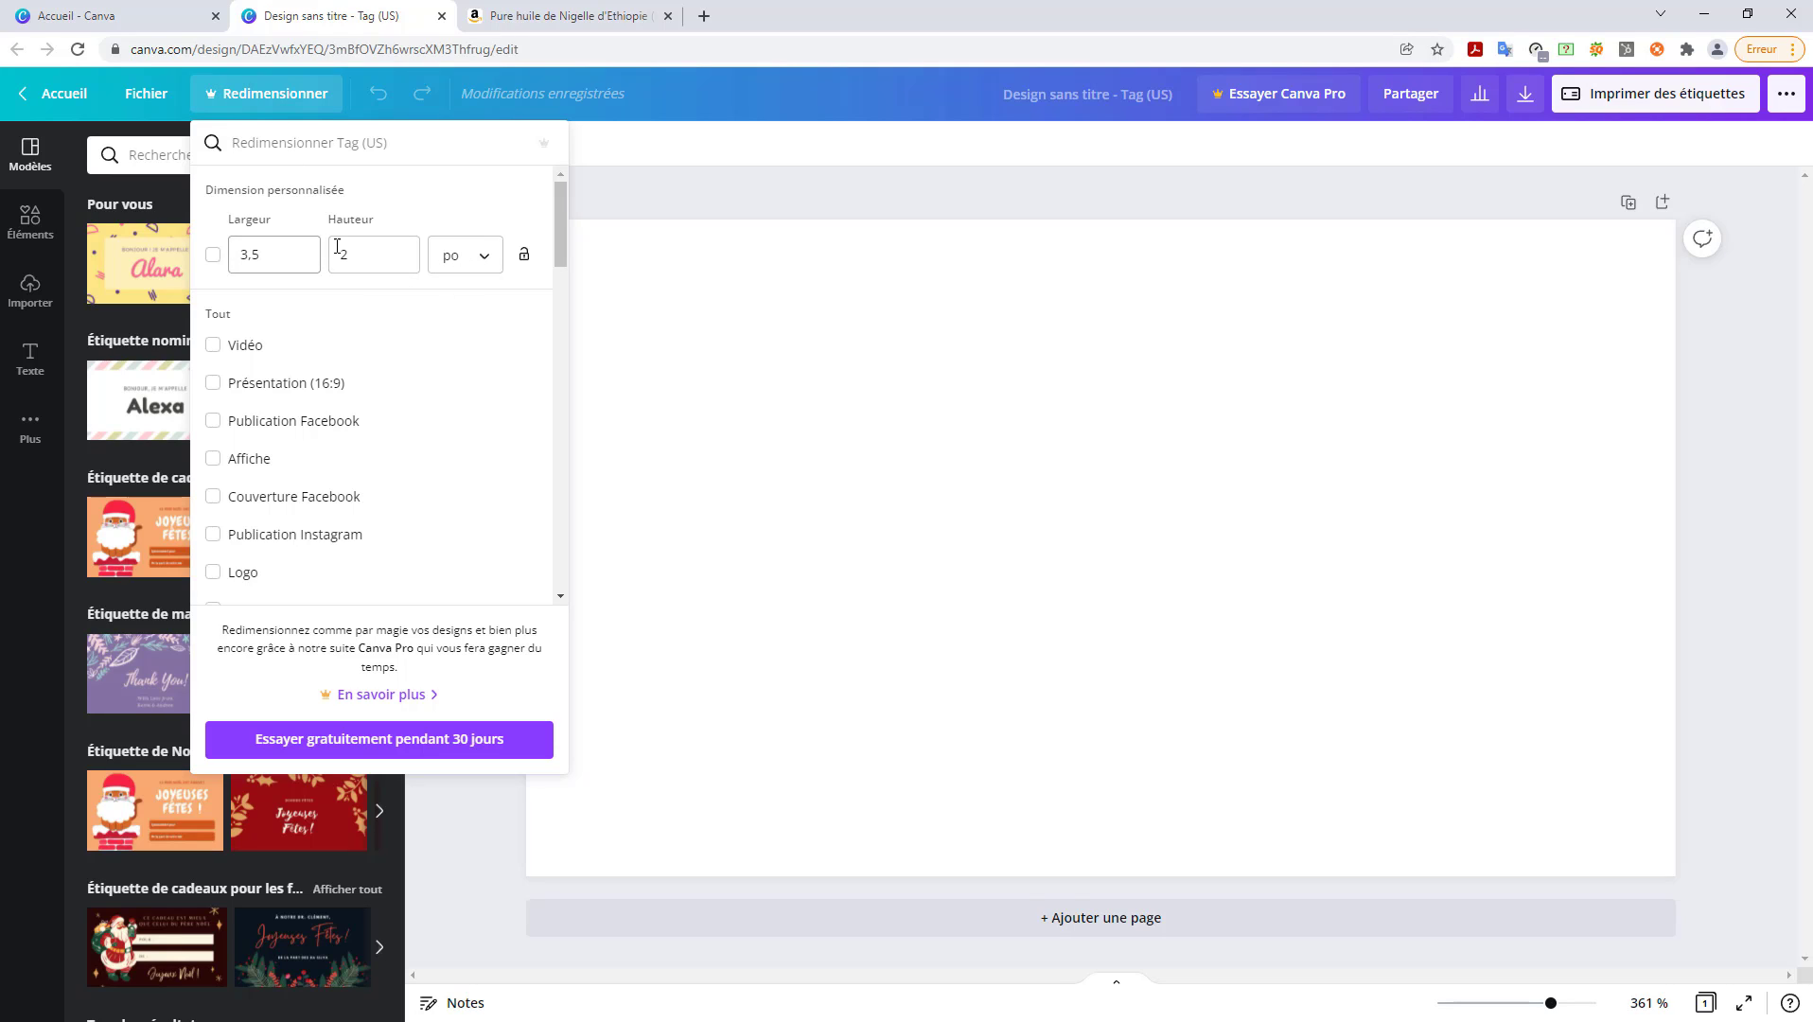
pyautogui.click(486, 259)
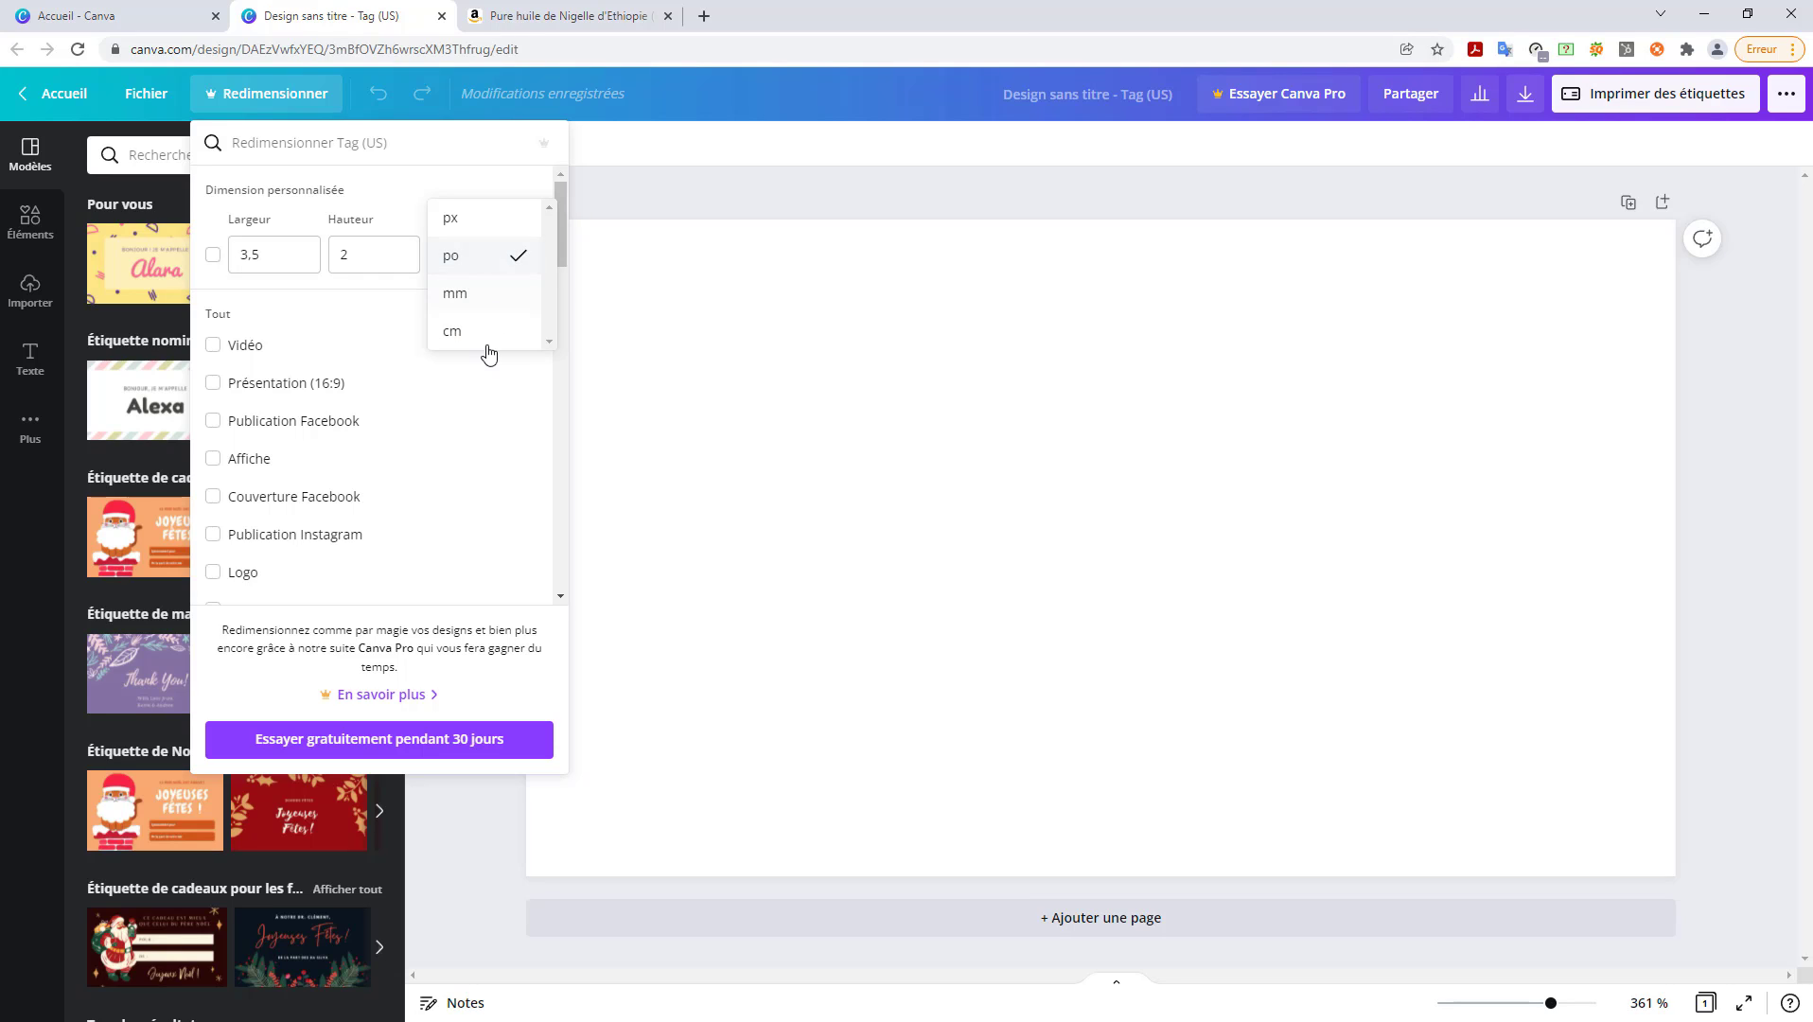
pyautogui.click(452, 333)
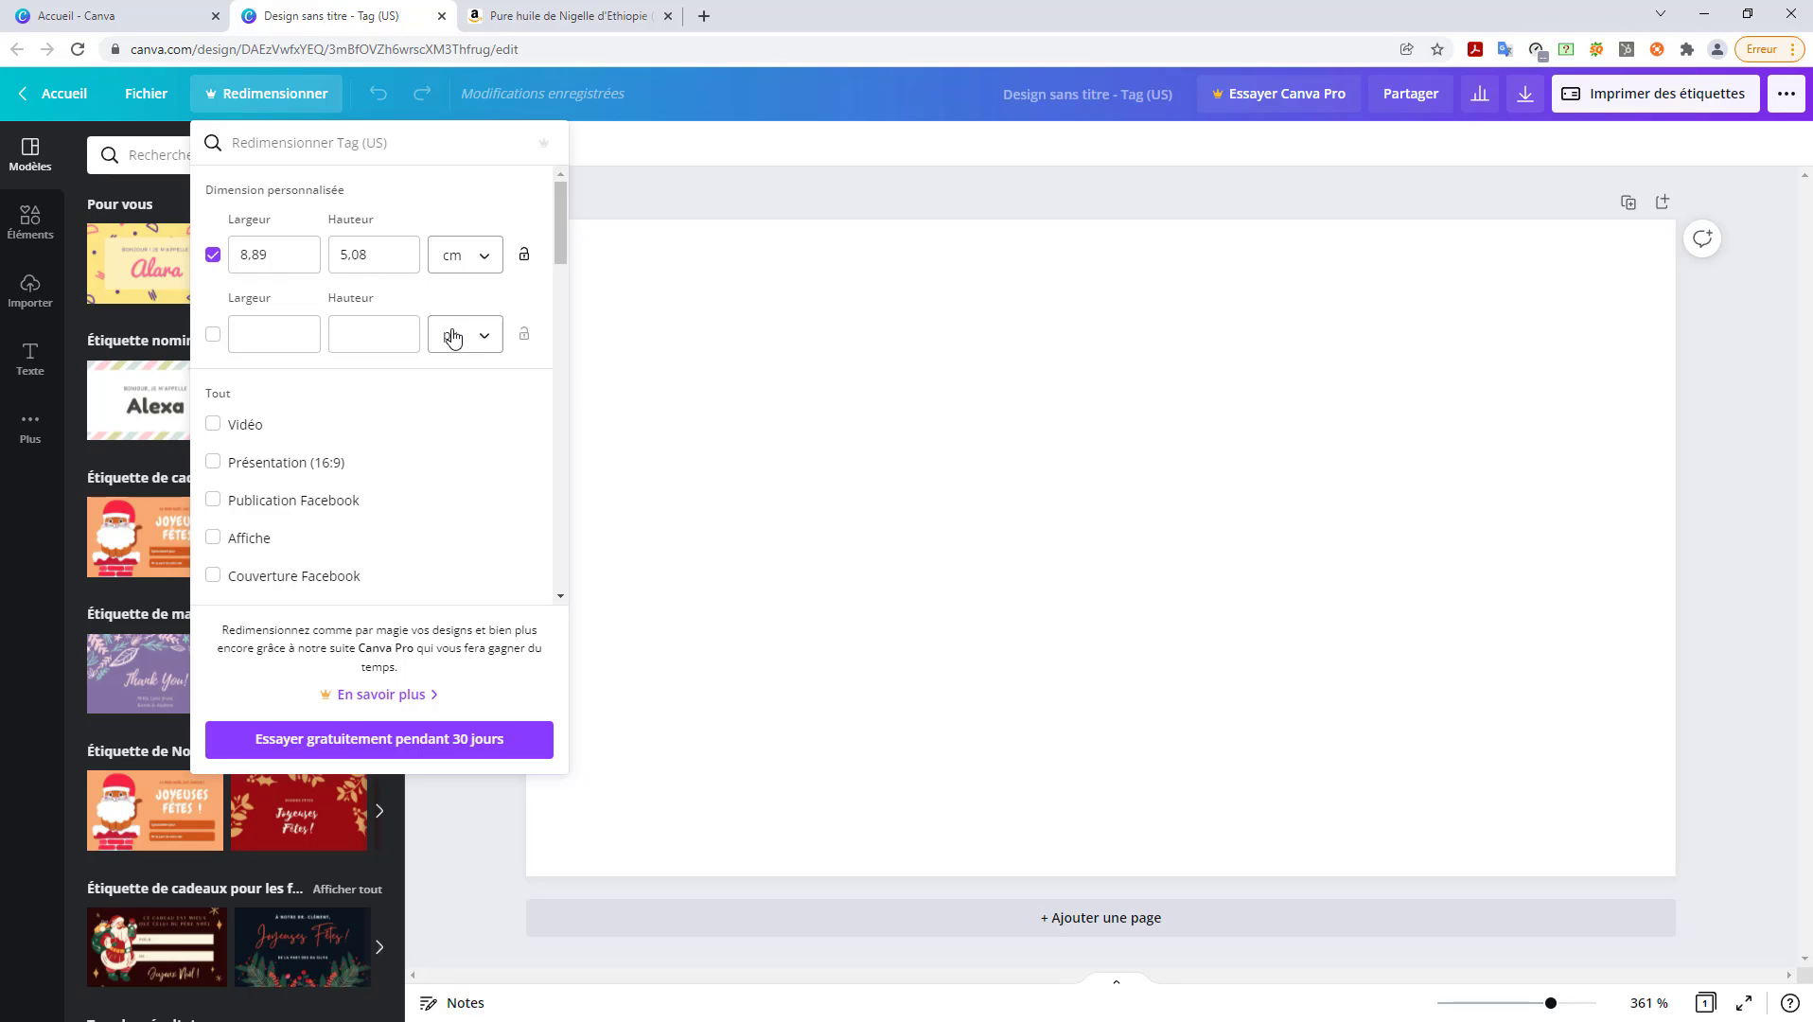
pyautogui.doubleClick(284, 254)
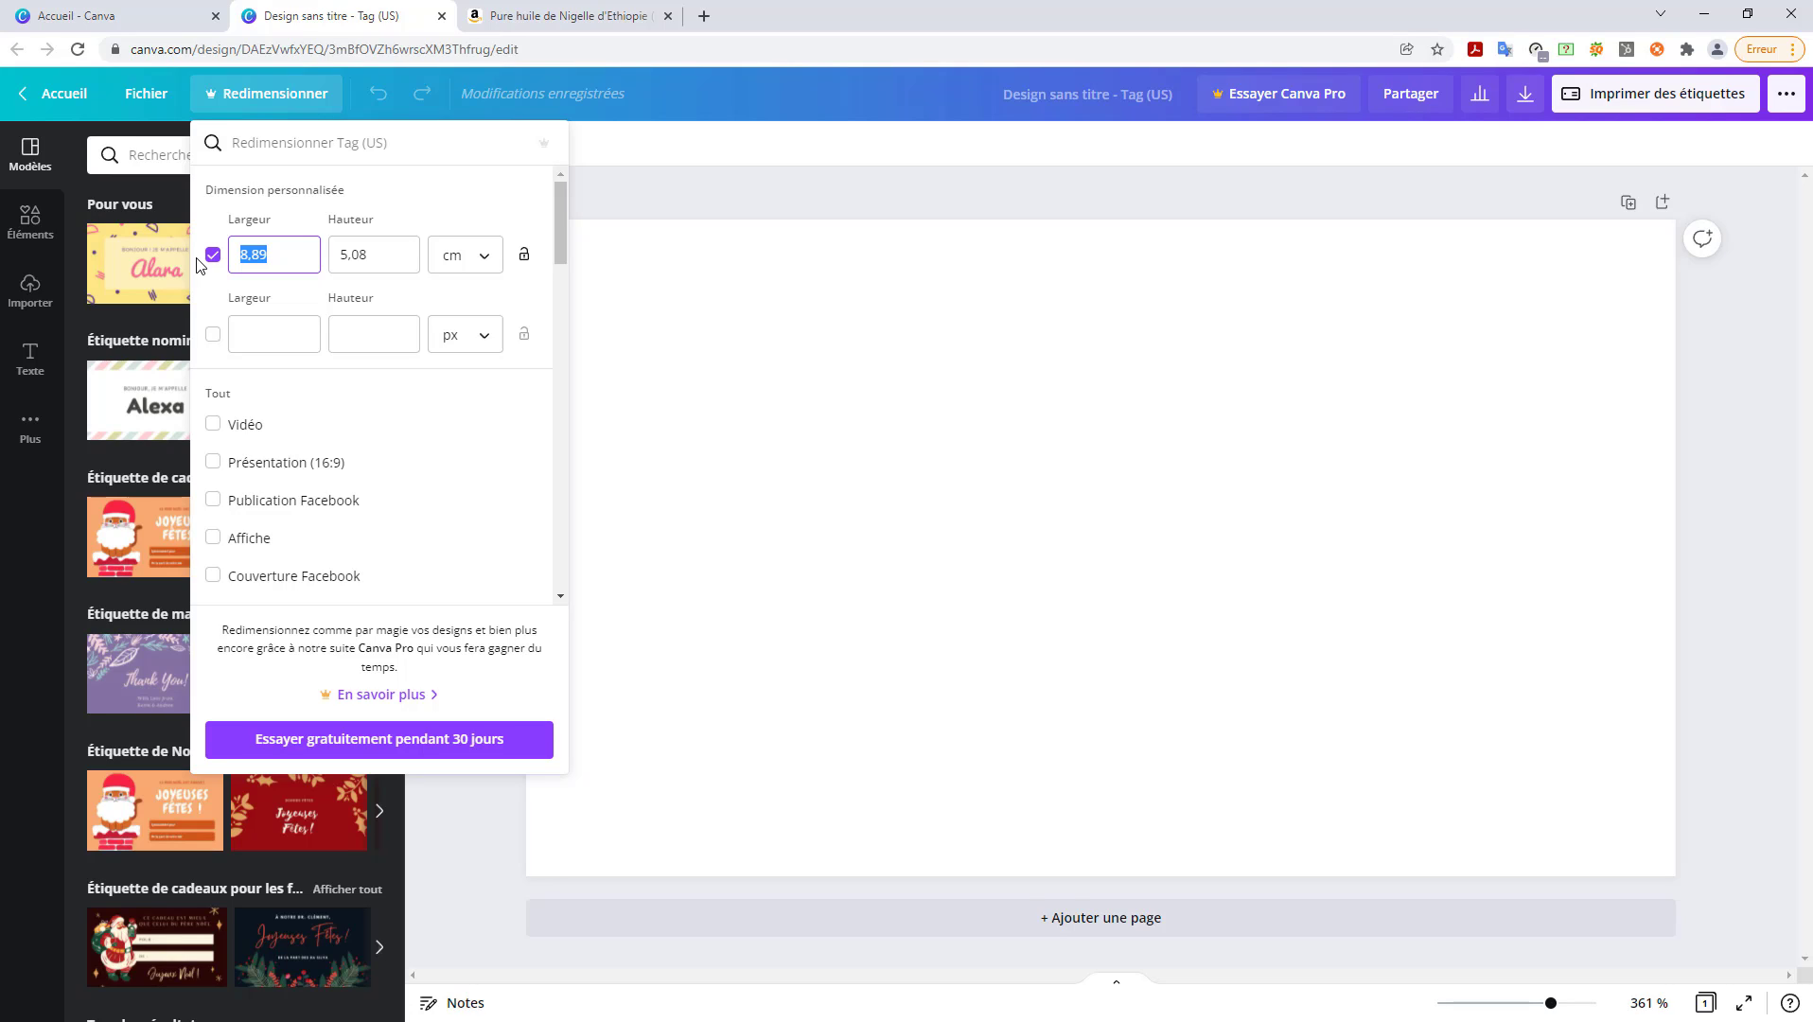
pyautogui.write('9')
pyautogui.click(476, 261)
pyautogui.click(476, 223)
# - Try to set the label's custom resize dimensions to 99 mm wide by 68 mm high
pyautogui.click(299, 250)
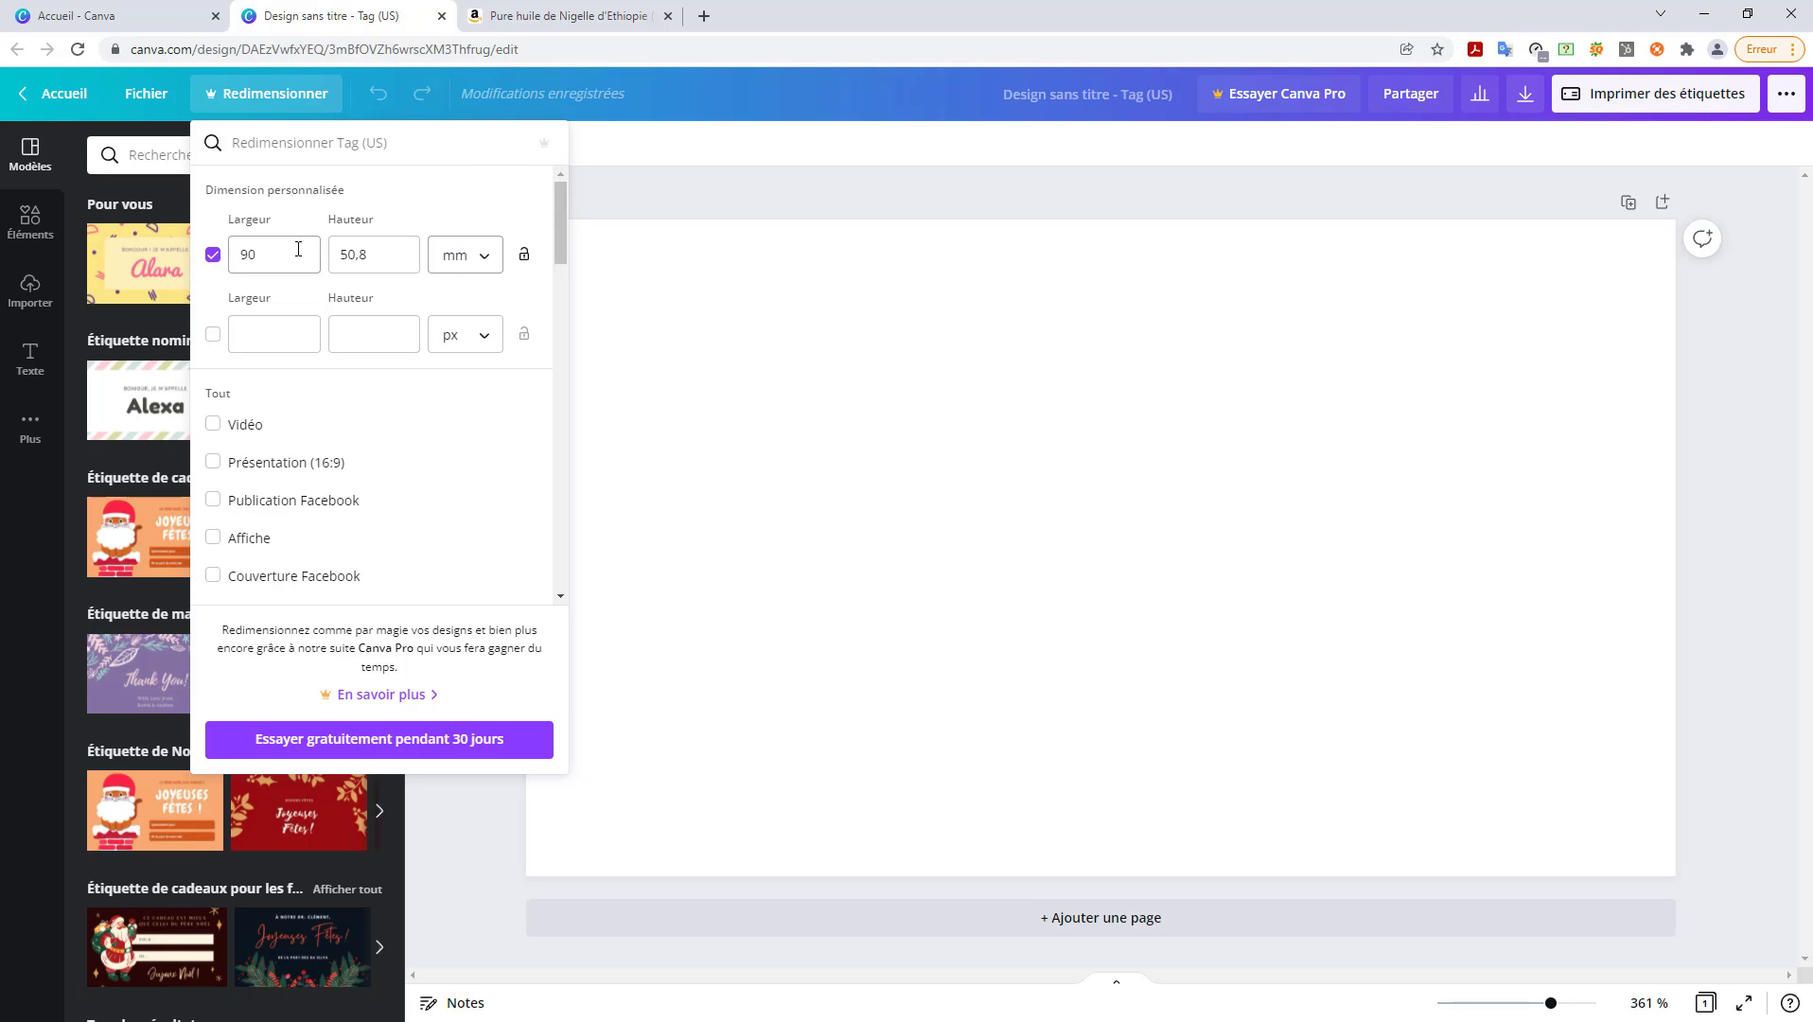
pyautogui.write('99')
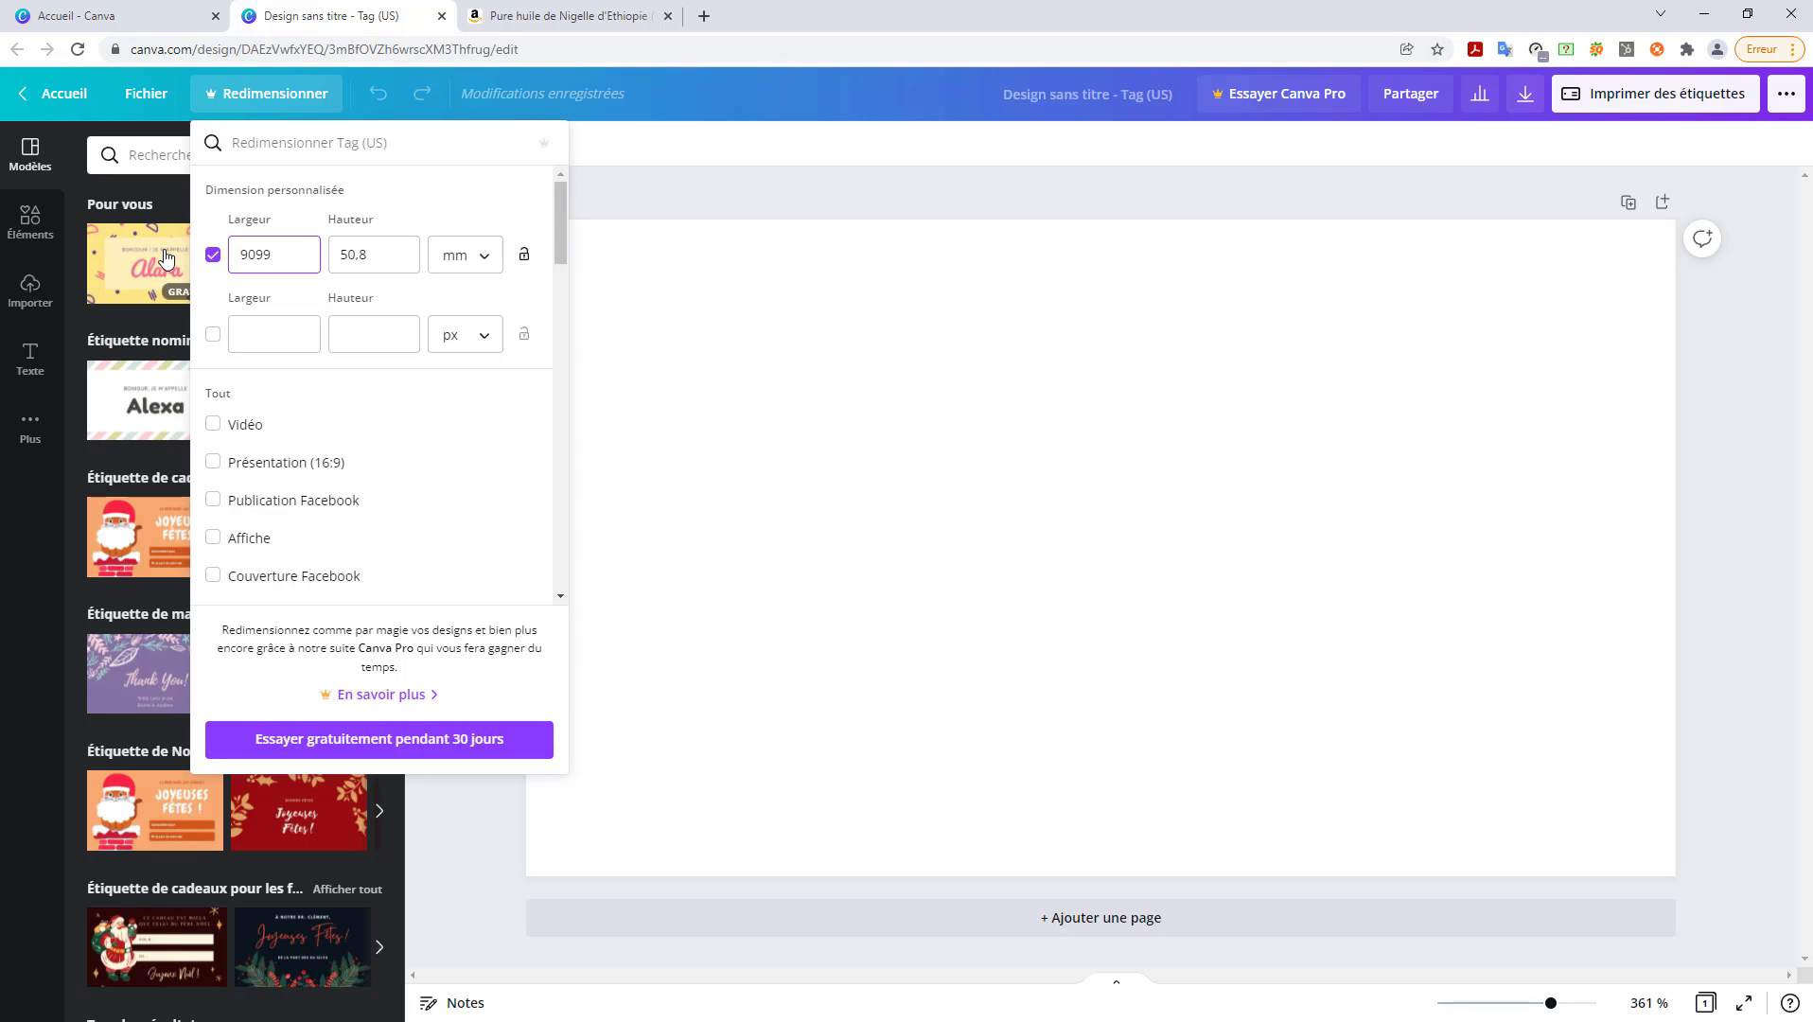
pyautogui.press('BackSpace')
pyautogui.press('BackSpace')
pyautogui.press('BackSpace')
pyautogui.press('BackSpace')
pyautogui.write('99')
pyautogui.click(363, 270)
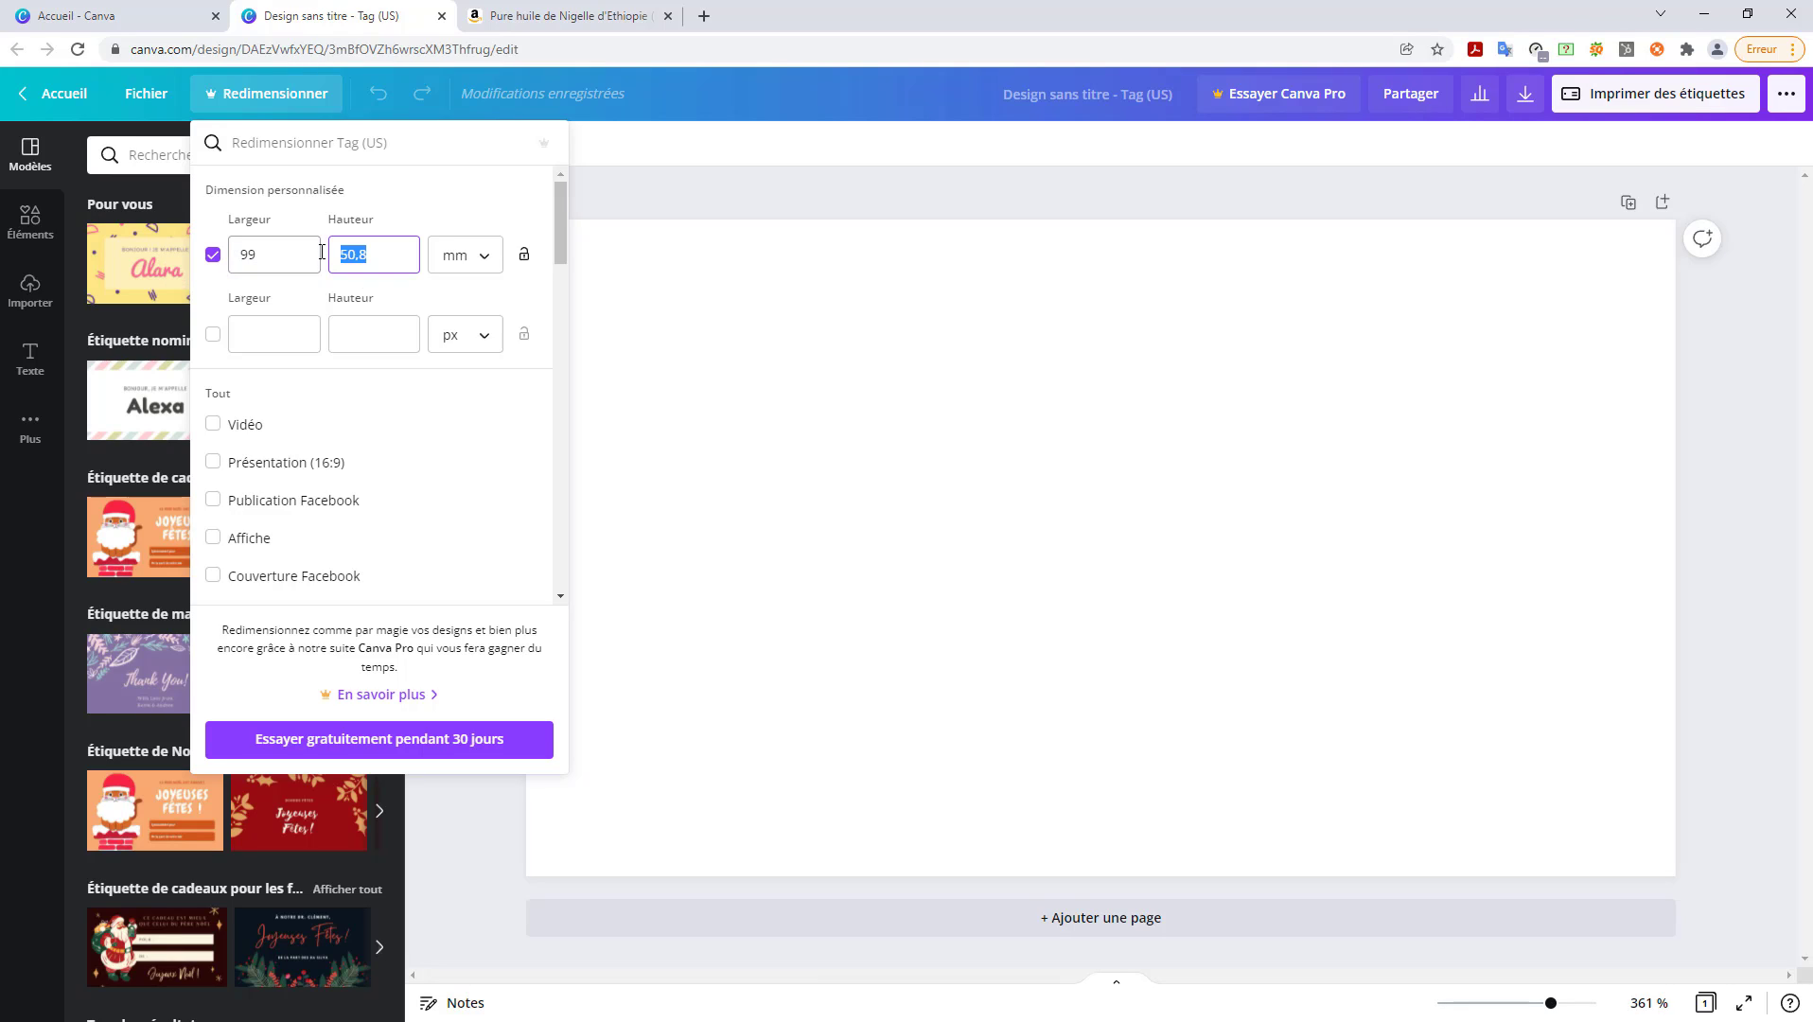
pyautogui.write('68')
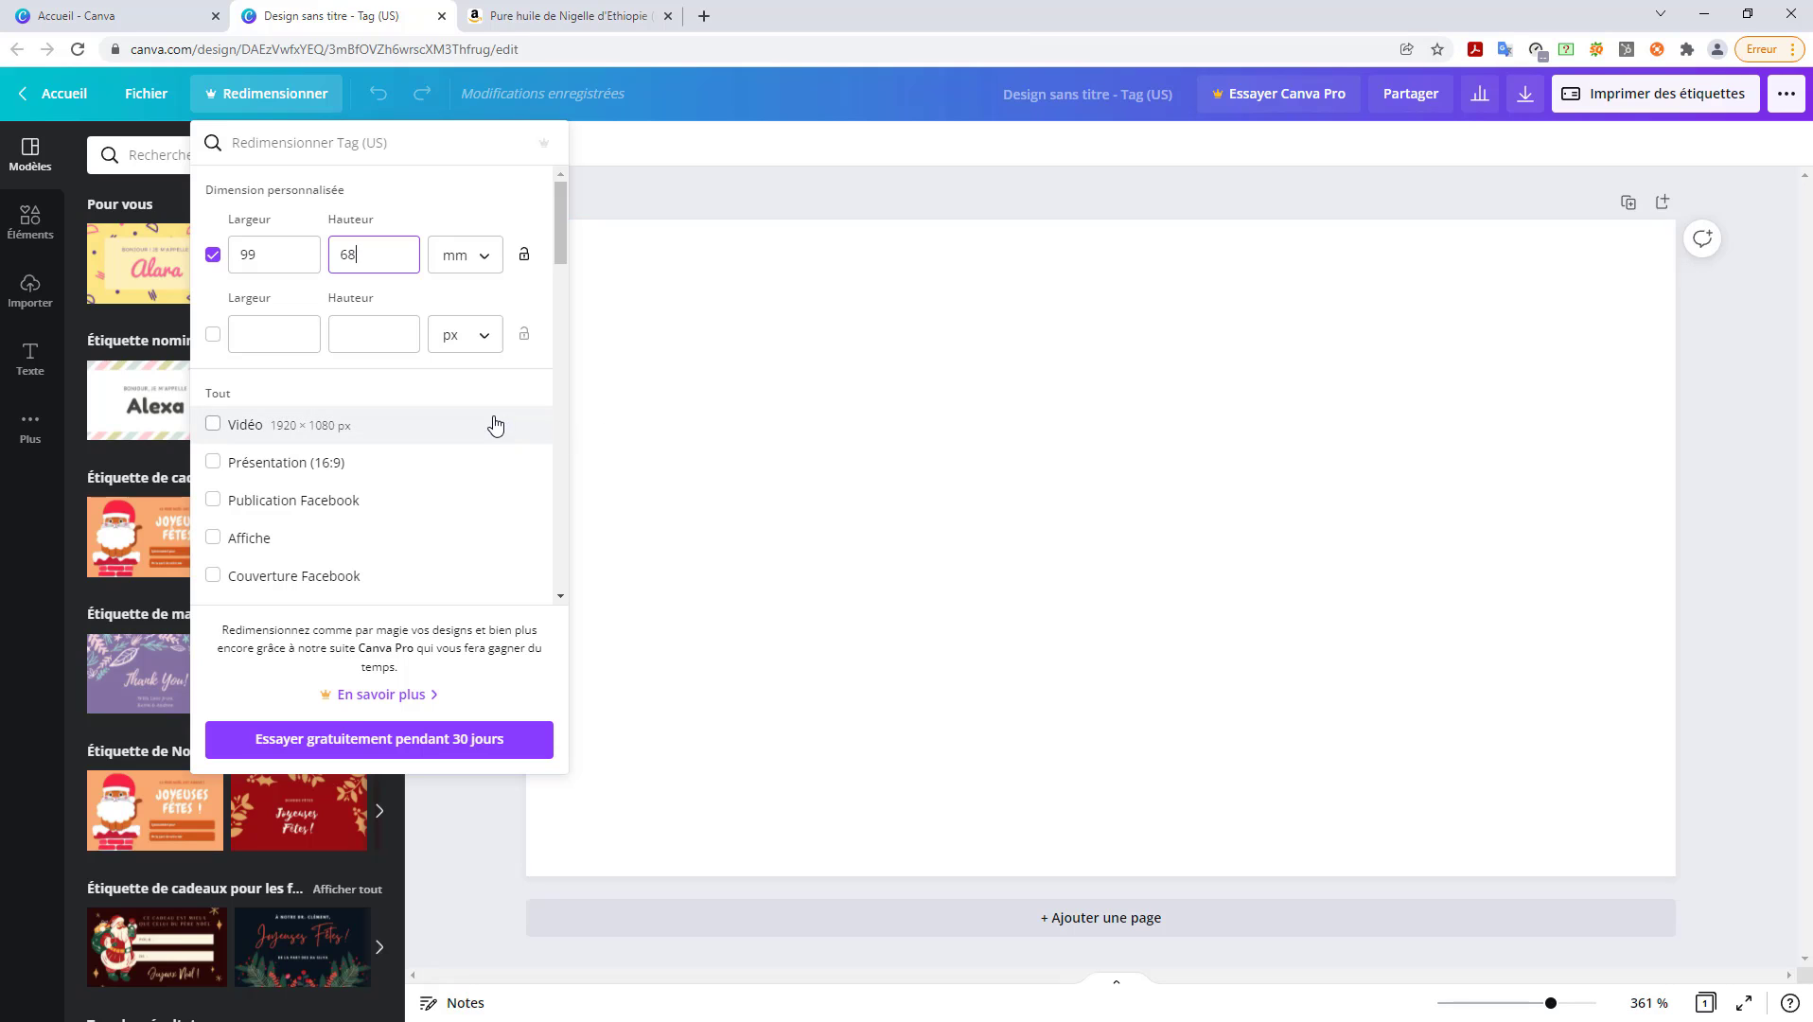
pyautogui.scroll(-10, 489, 524)
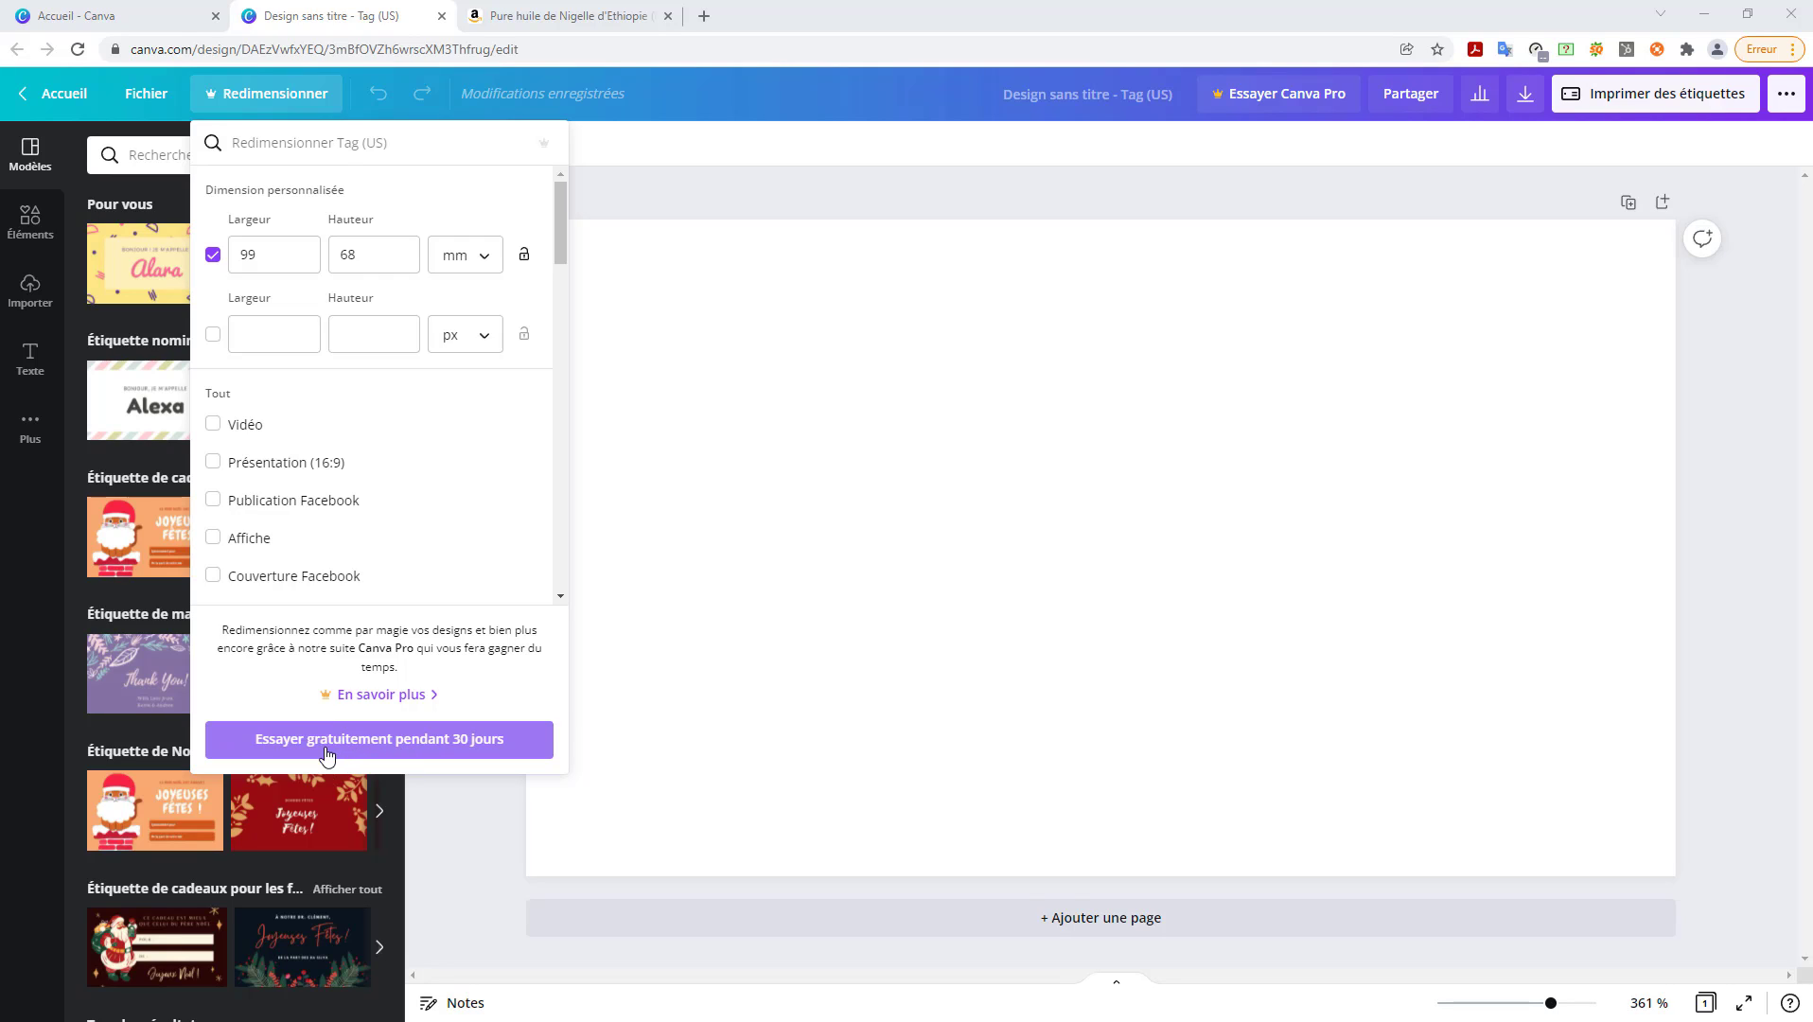
# - Start the free 30-day Canva Pro trial with the monthly plan and dismiss the resize feature tip
pyautogui.click(386, 747)
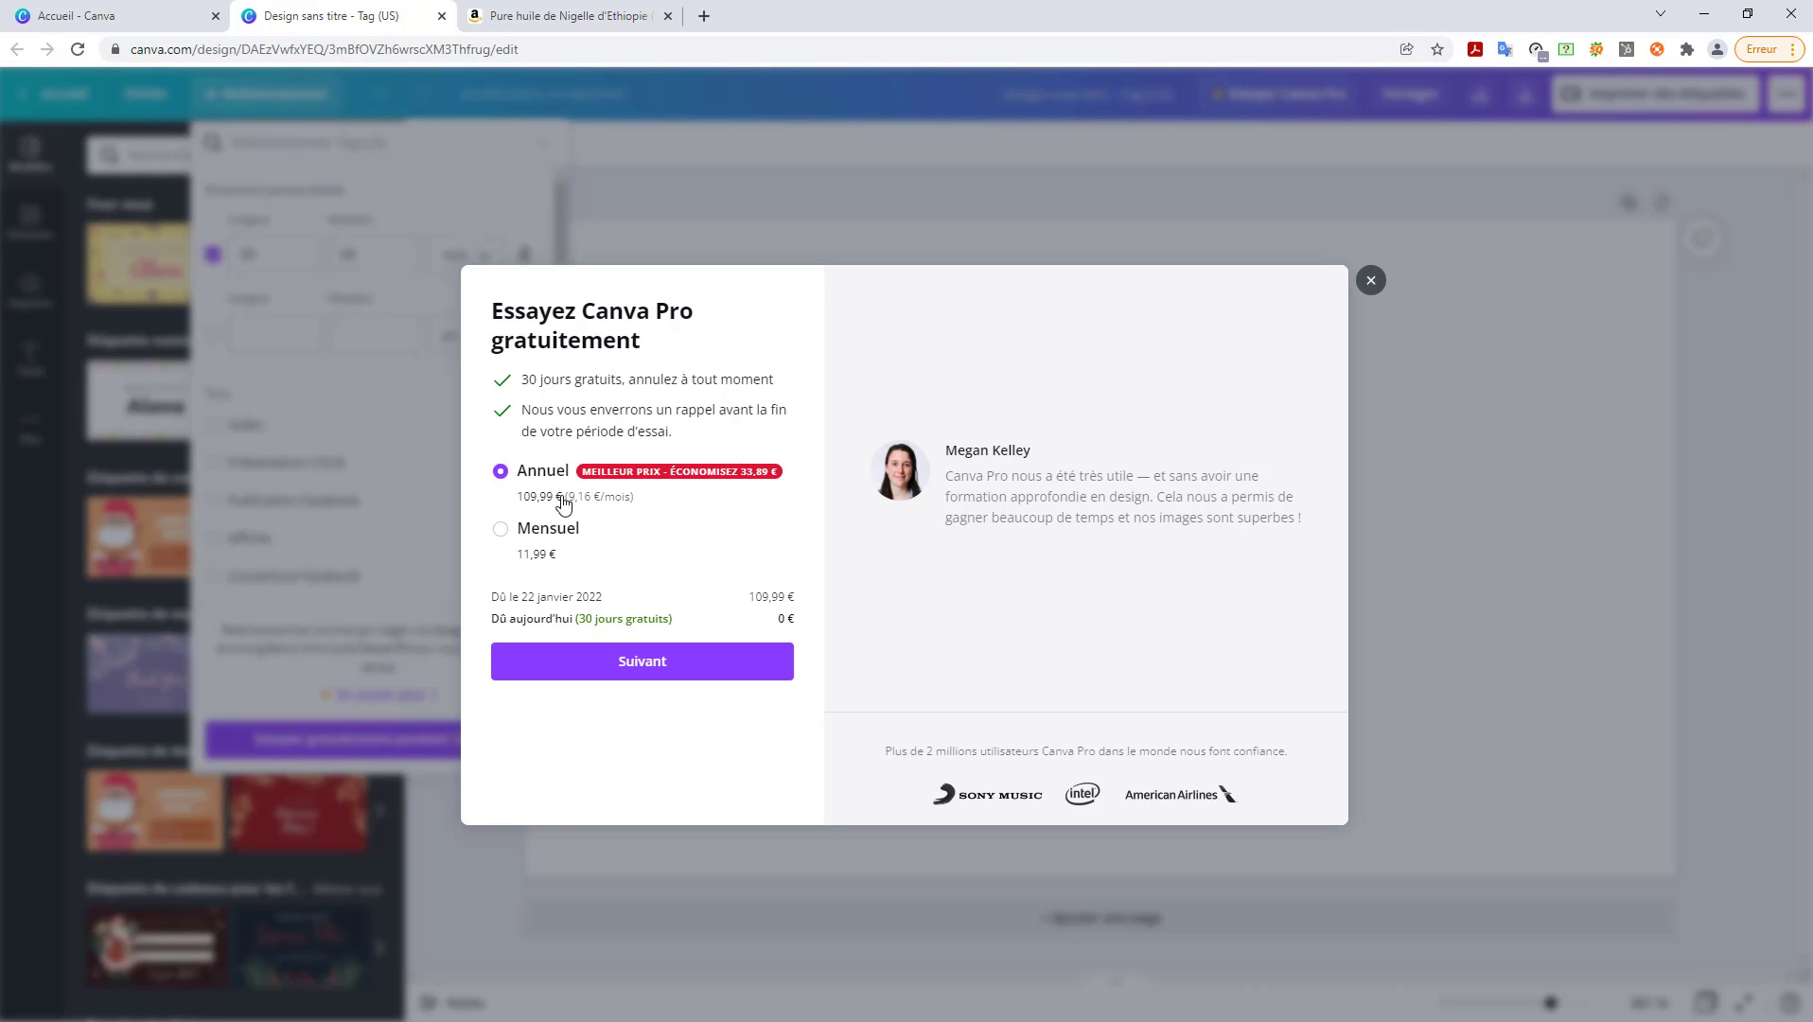
pyautogui.click(536, 547)
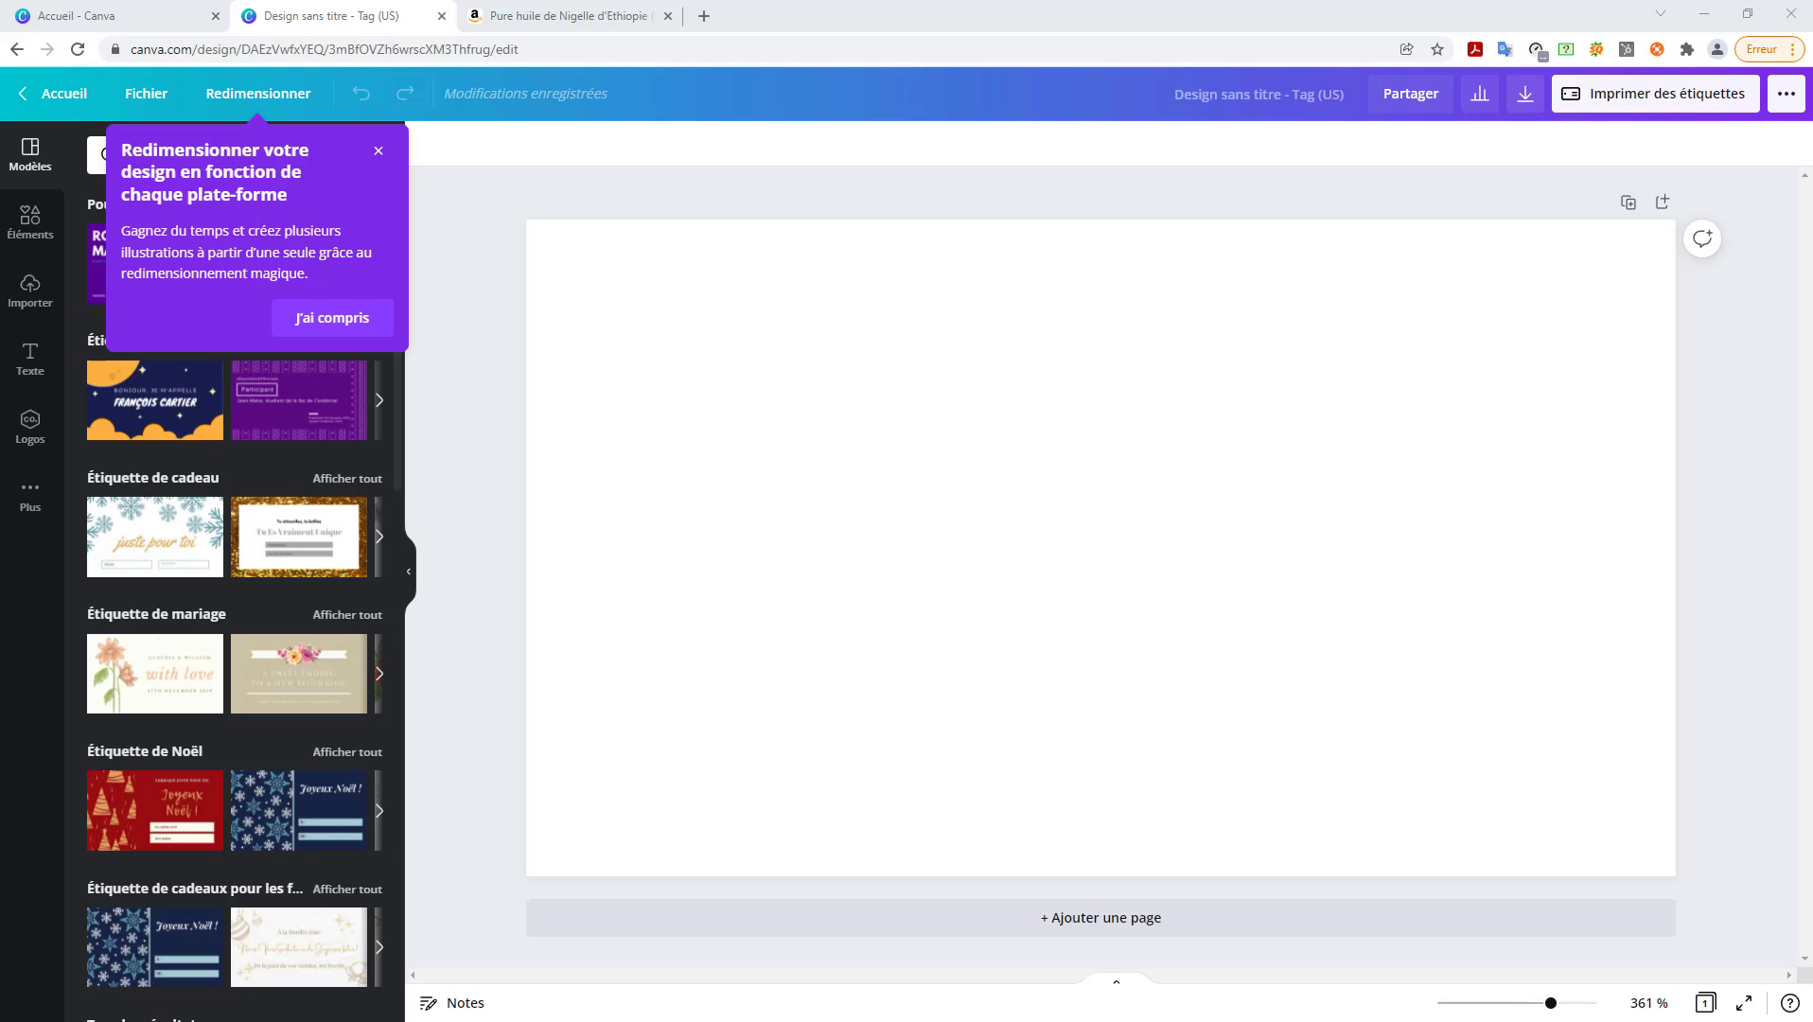
pyautogui.click(379, 151)
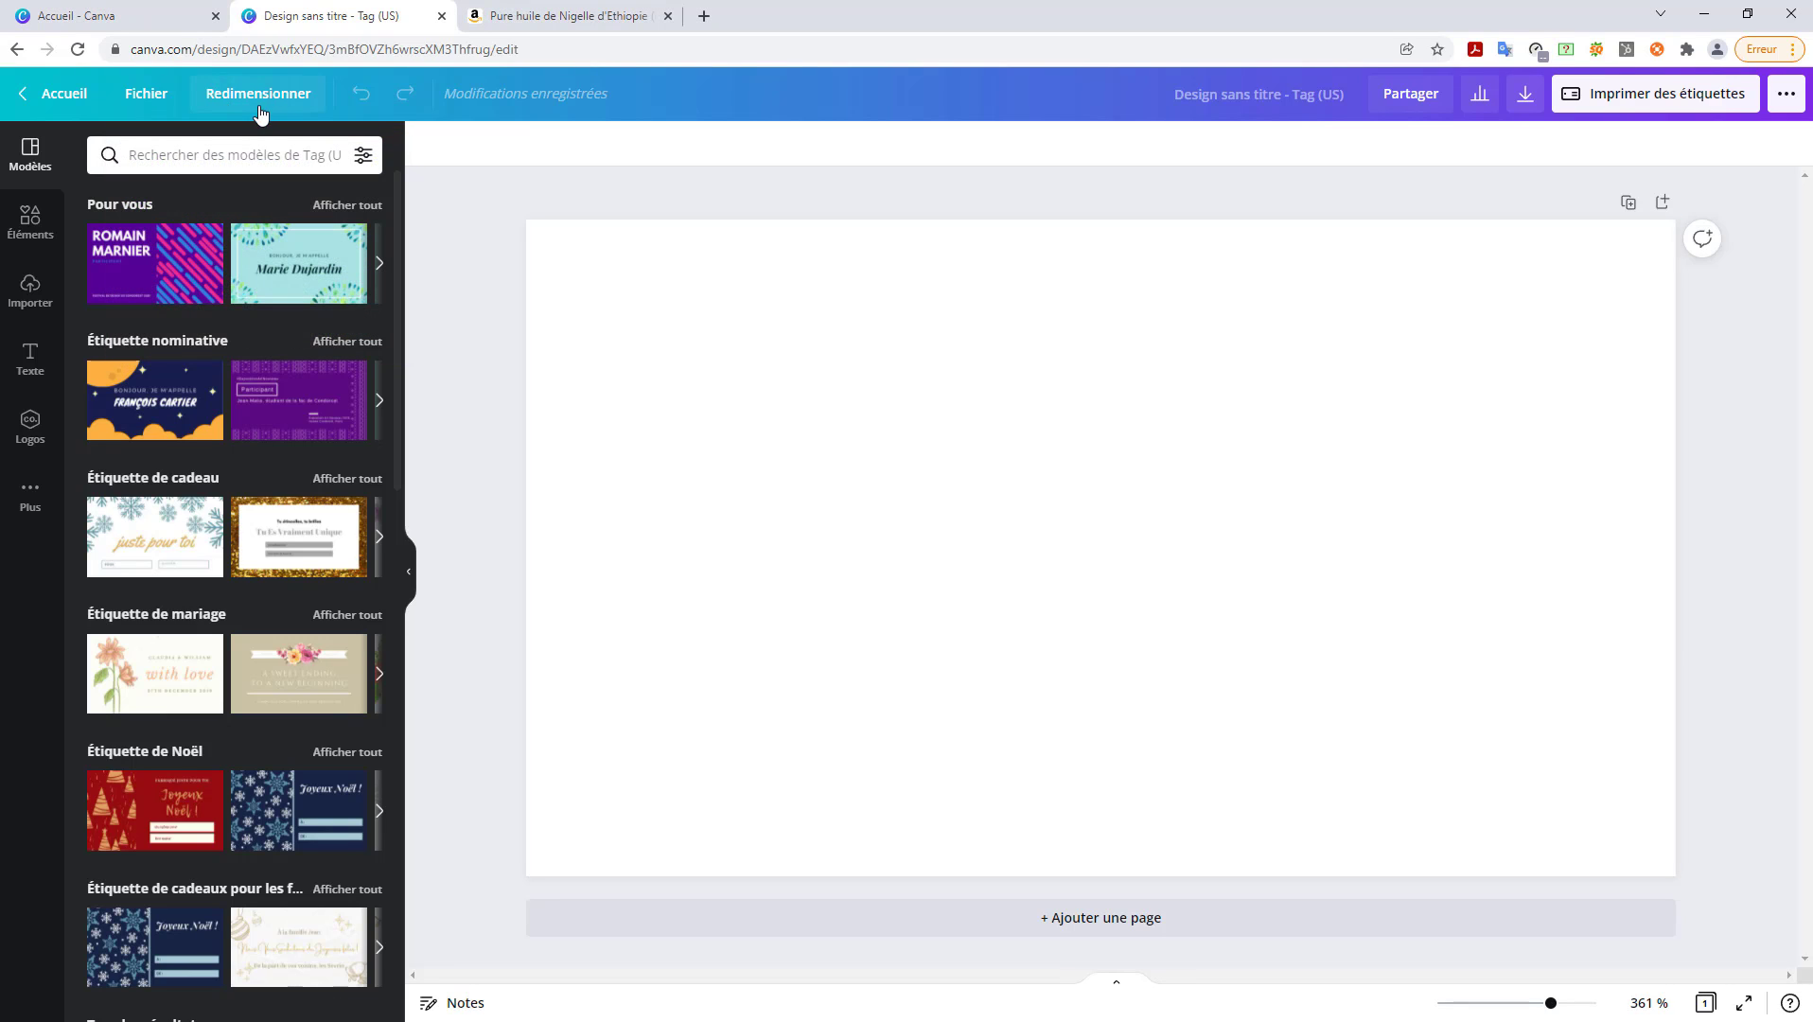
# - Set the label's custom resize unit to millimetres and its width to 99 mm
pyautogui.click(255, 104)
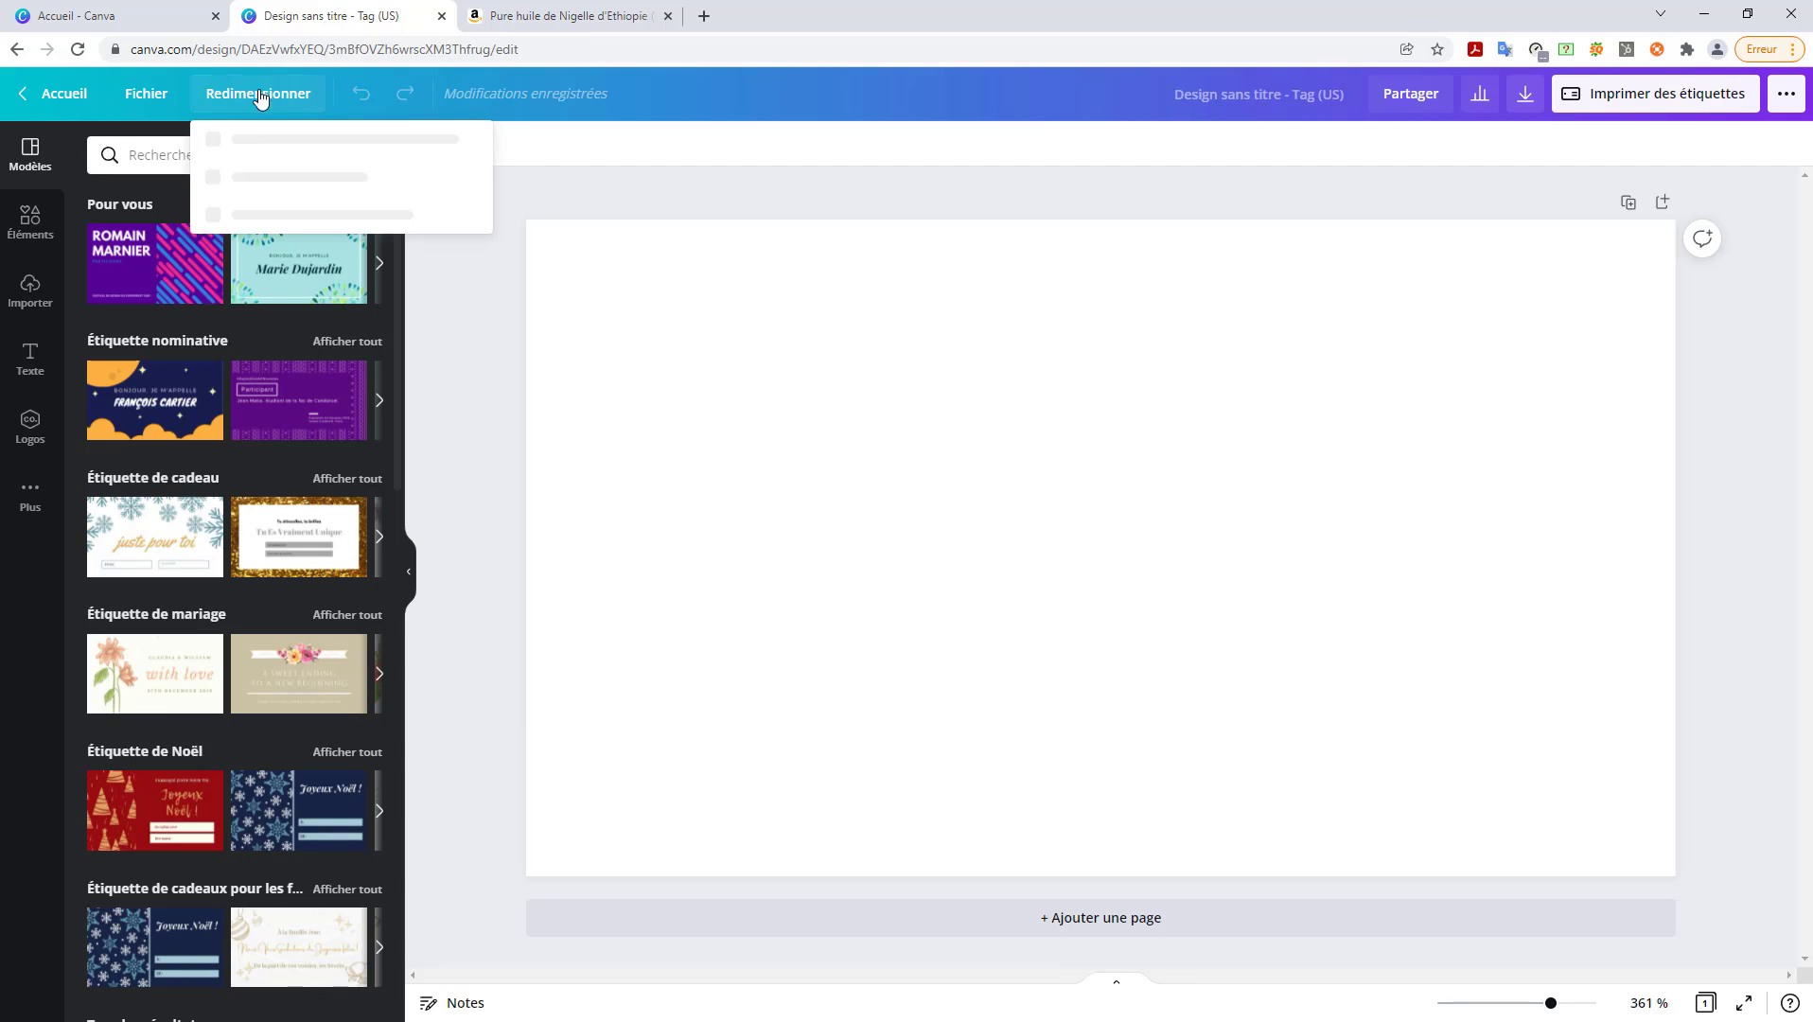
pyautogui.click(498, 260)
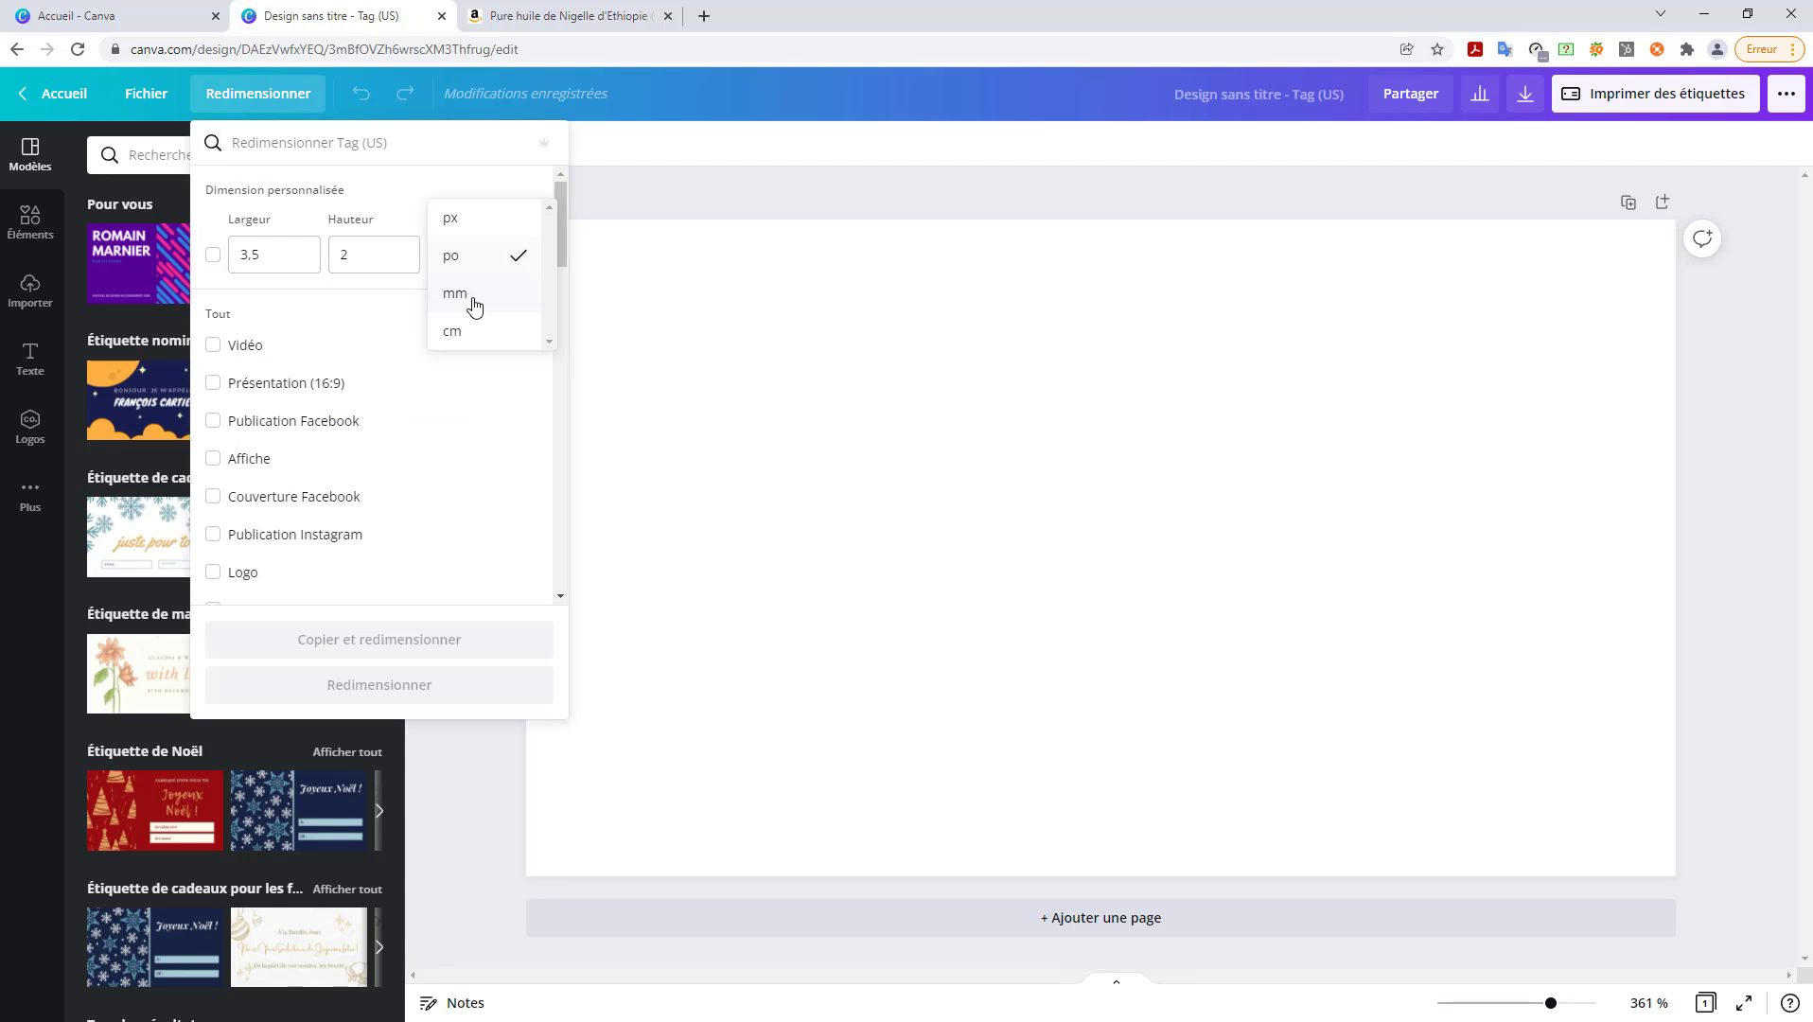
pyautogui.click(474, 301)
pyautogui.click(279, 253)
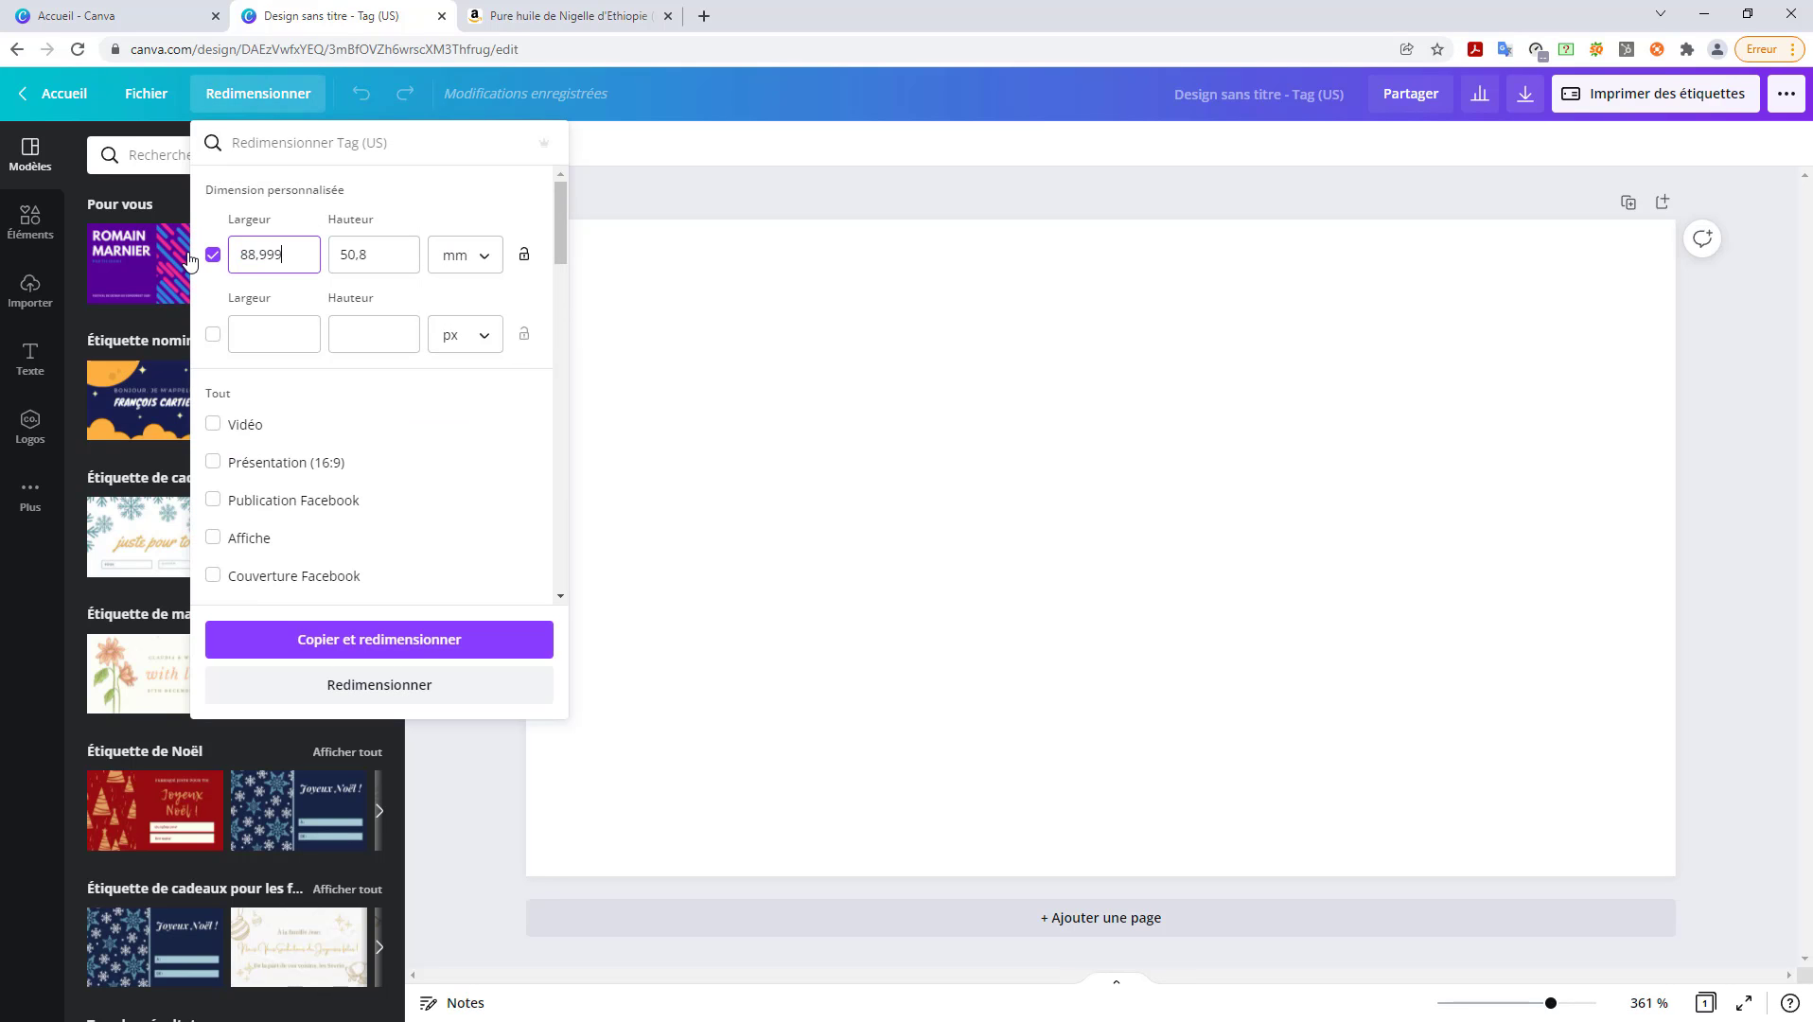
pyautogui.write('9')
pyautogui.press('BackSpace')
pyautogui.press('BackSpace')
pyautogui.press('BackSpace')
pyautogui.press('BackSpace')
pyautogui.press('BackSpace')
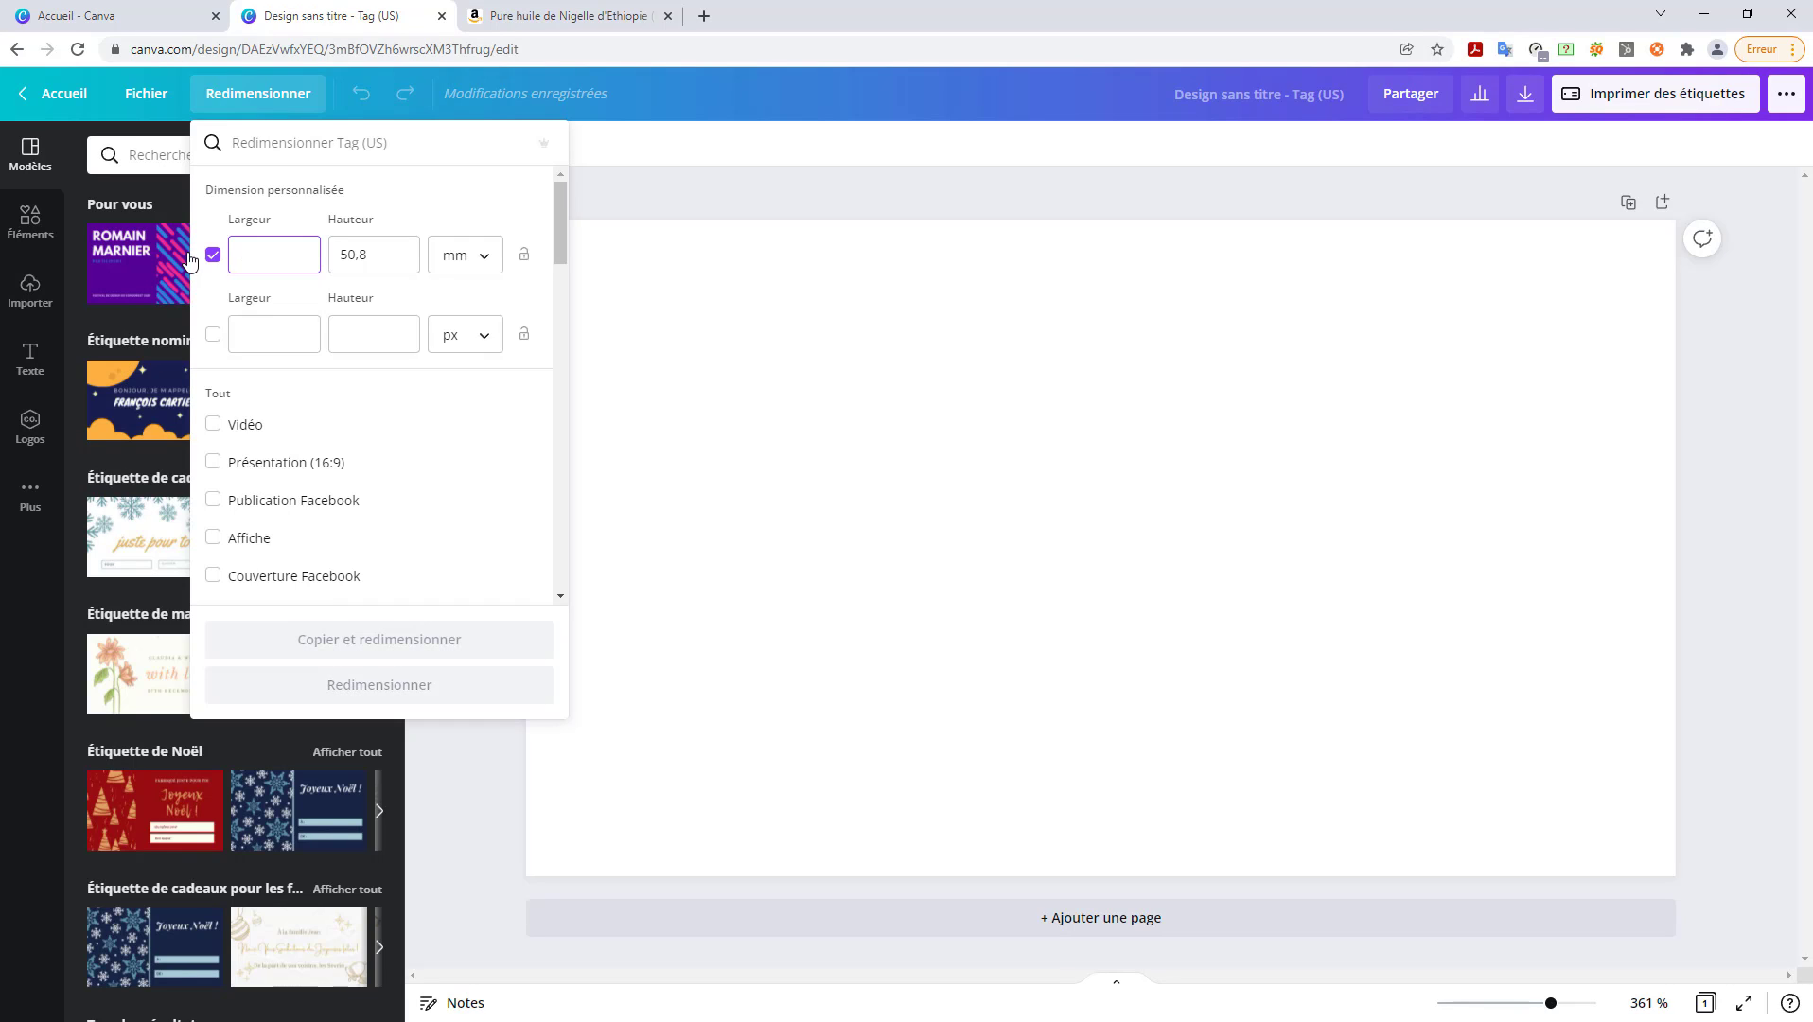
pyautogui.write('99')
# - Set the custom height to 68 mm, check the Amazon product page, and resize the current design
pyautogui.press('Tab')
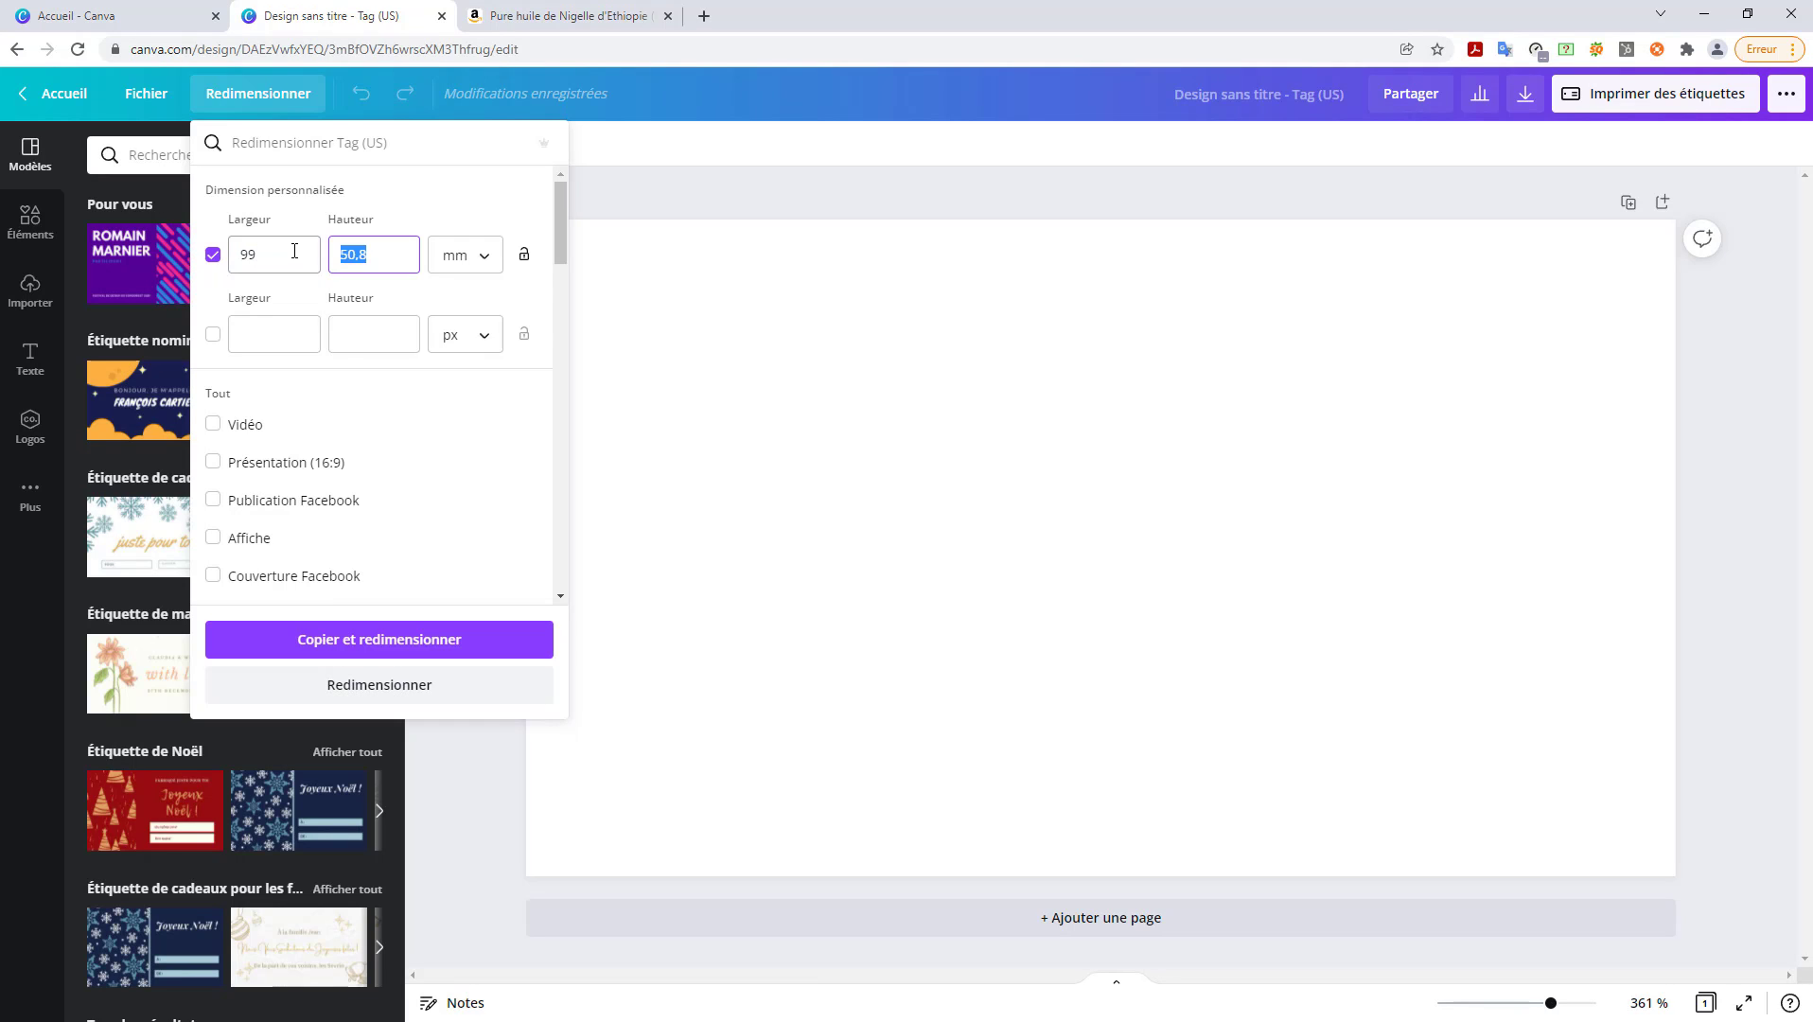
pyautogui.write('68')
pyautogui.click(560, 26)
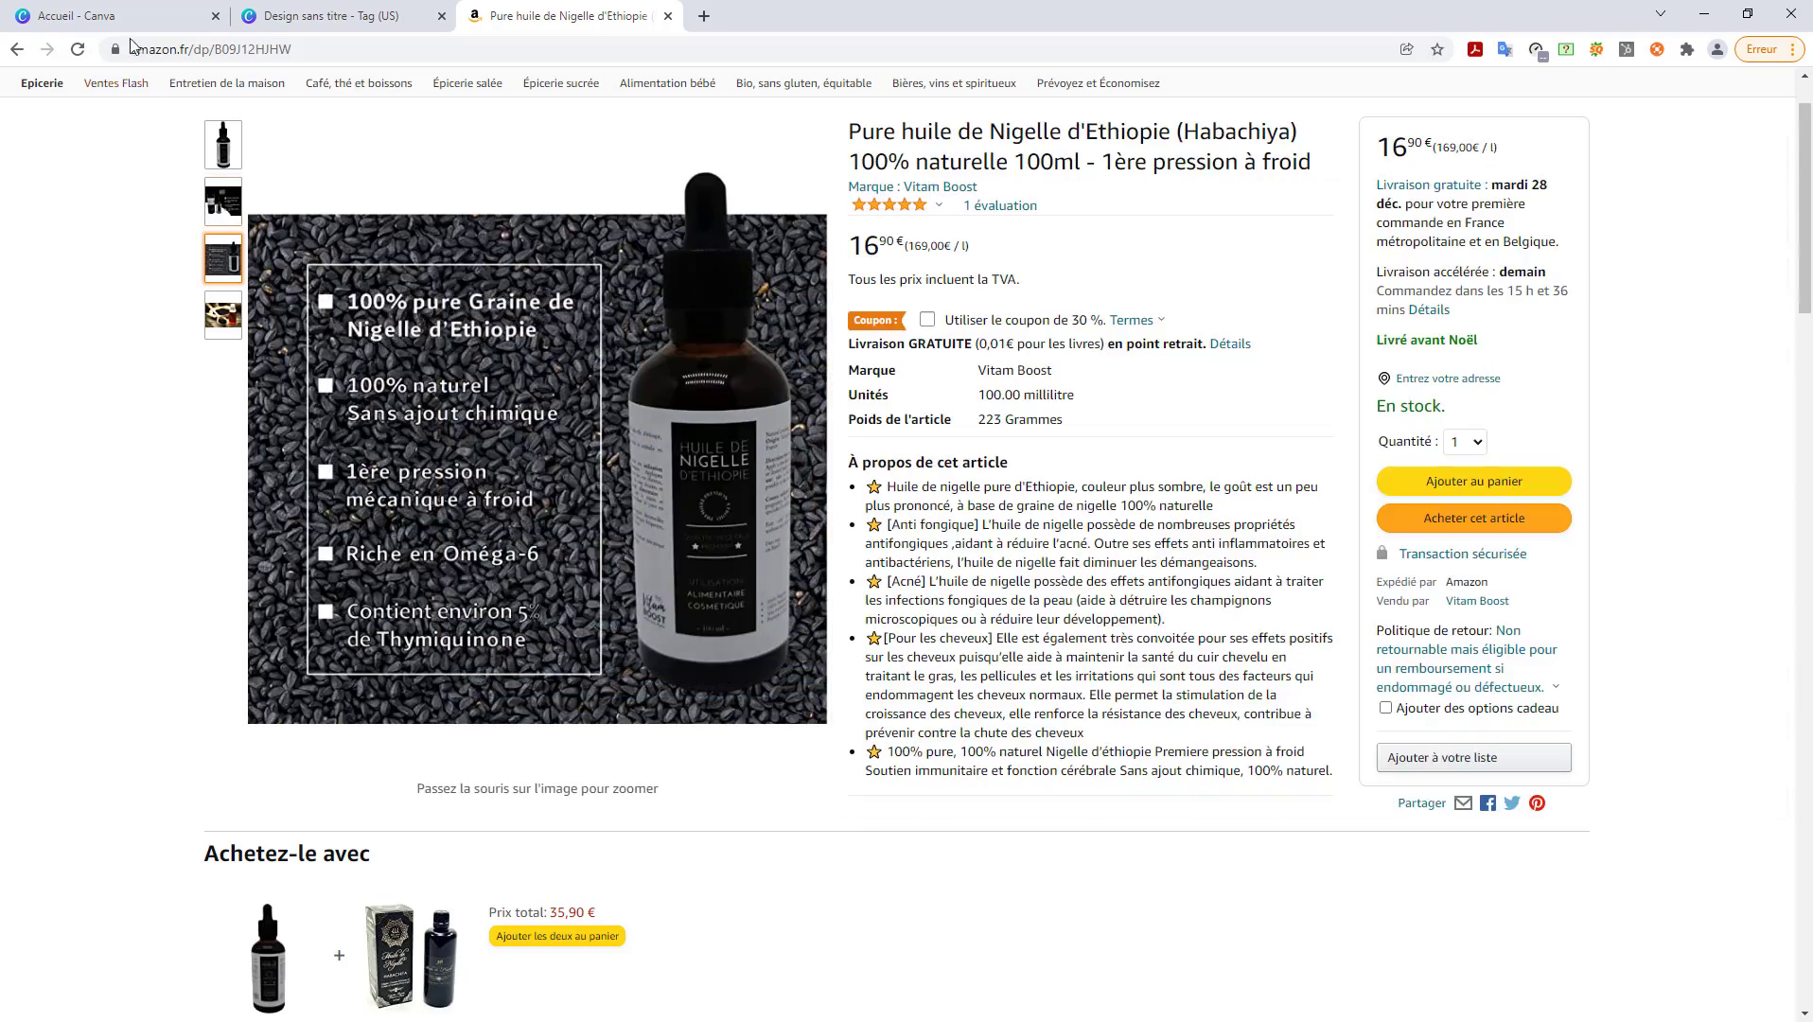
pyautogui.click(295, 18)
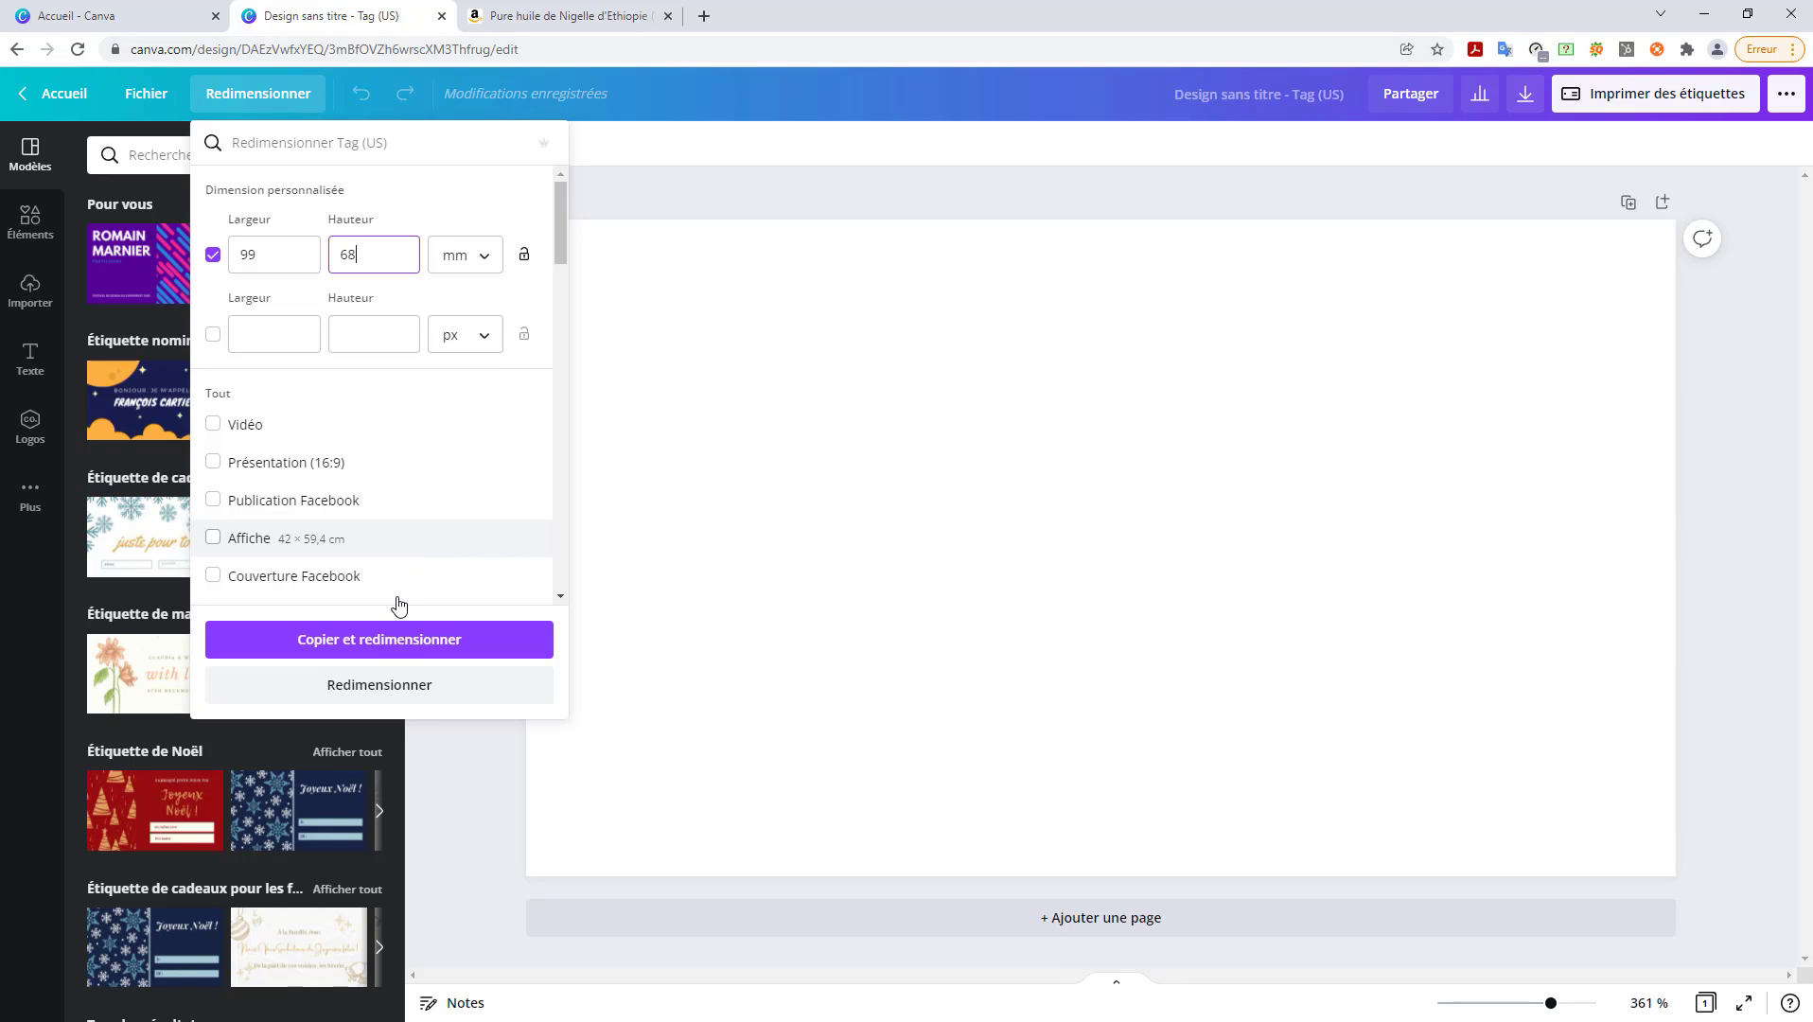
pyautogui.click(394, 695)
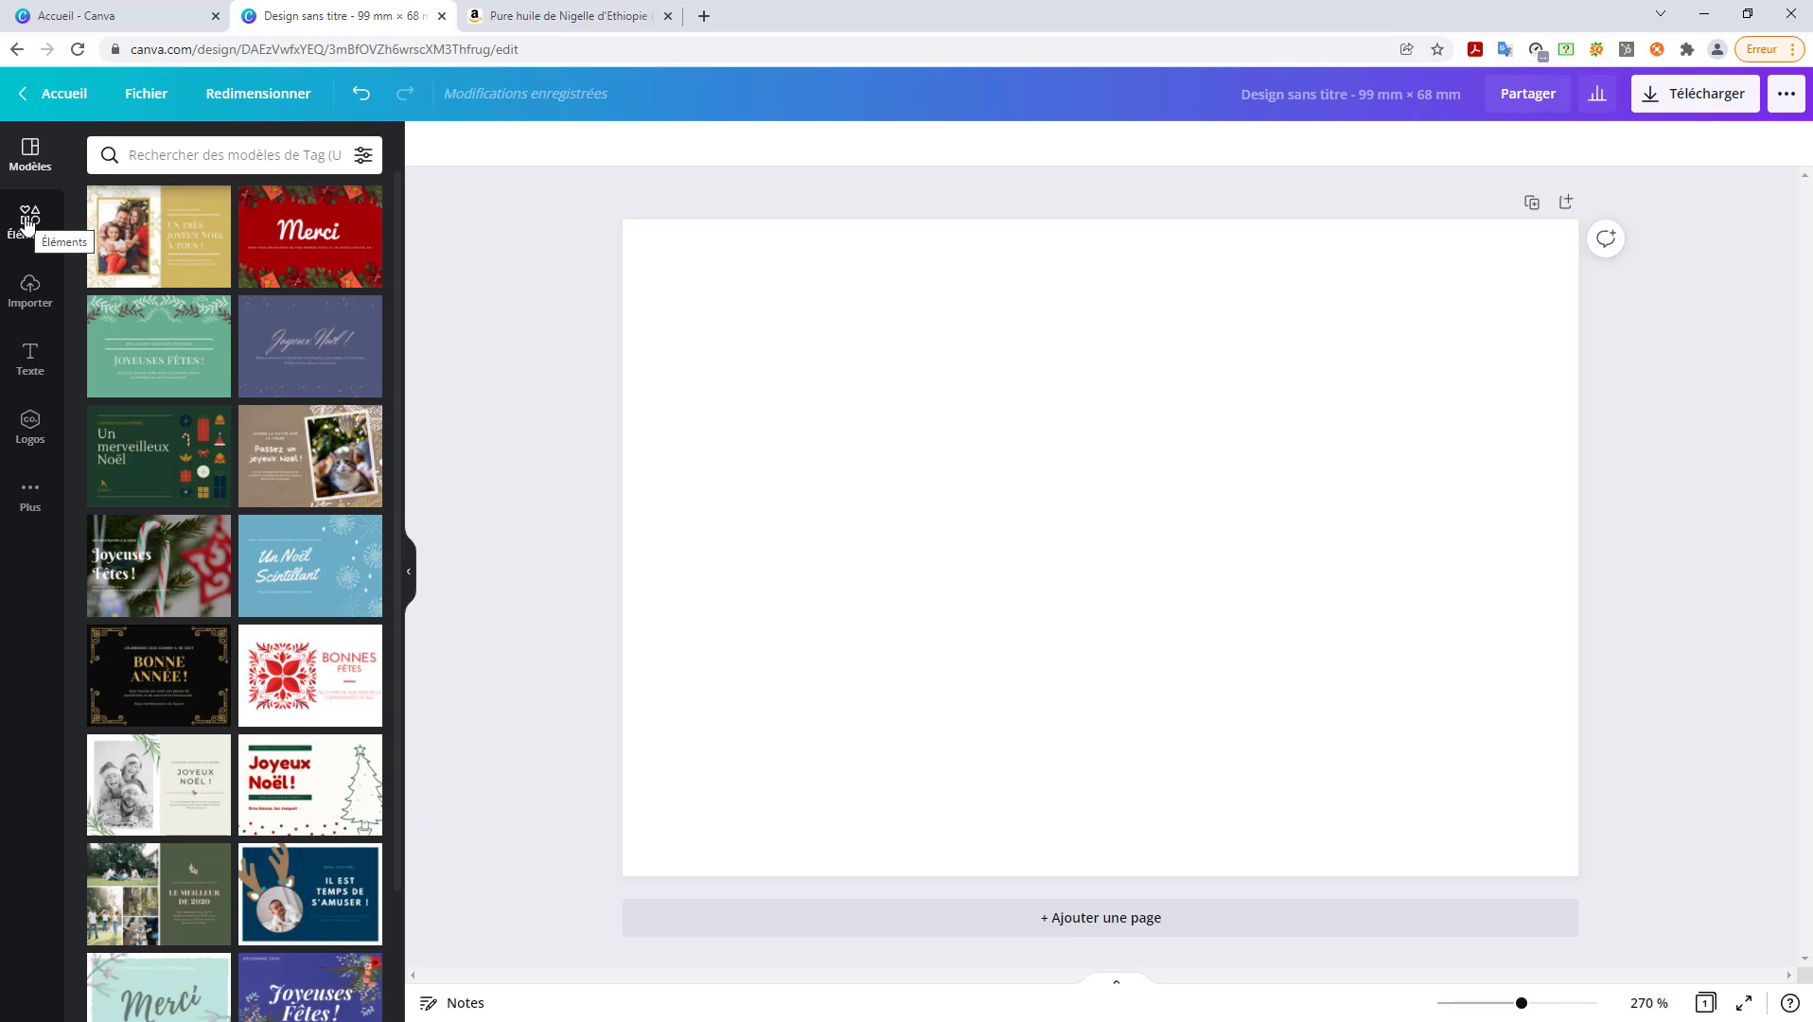
# - Add the "Découvrez L'atelier du chocolat" font combination to the blank label
pyautogui.click(30, 509)
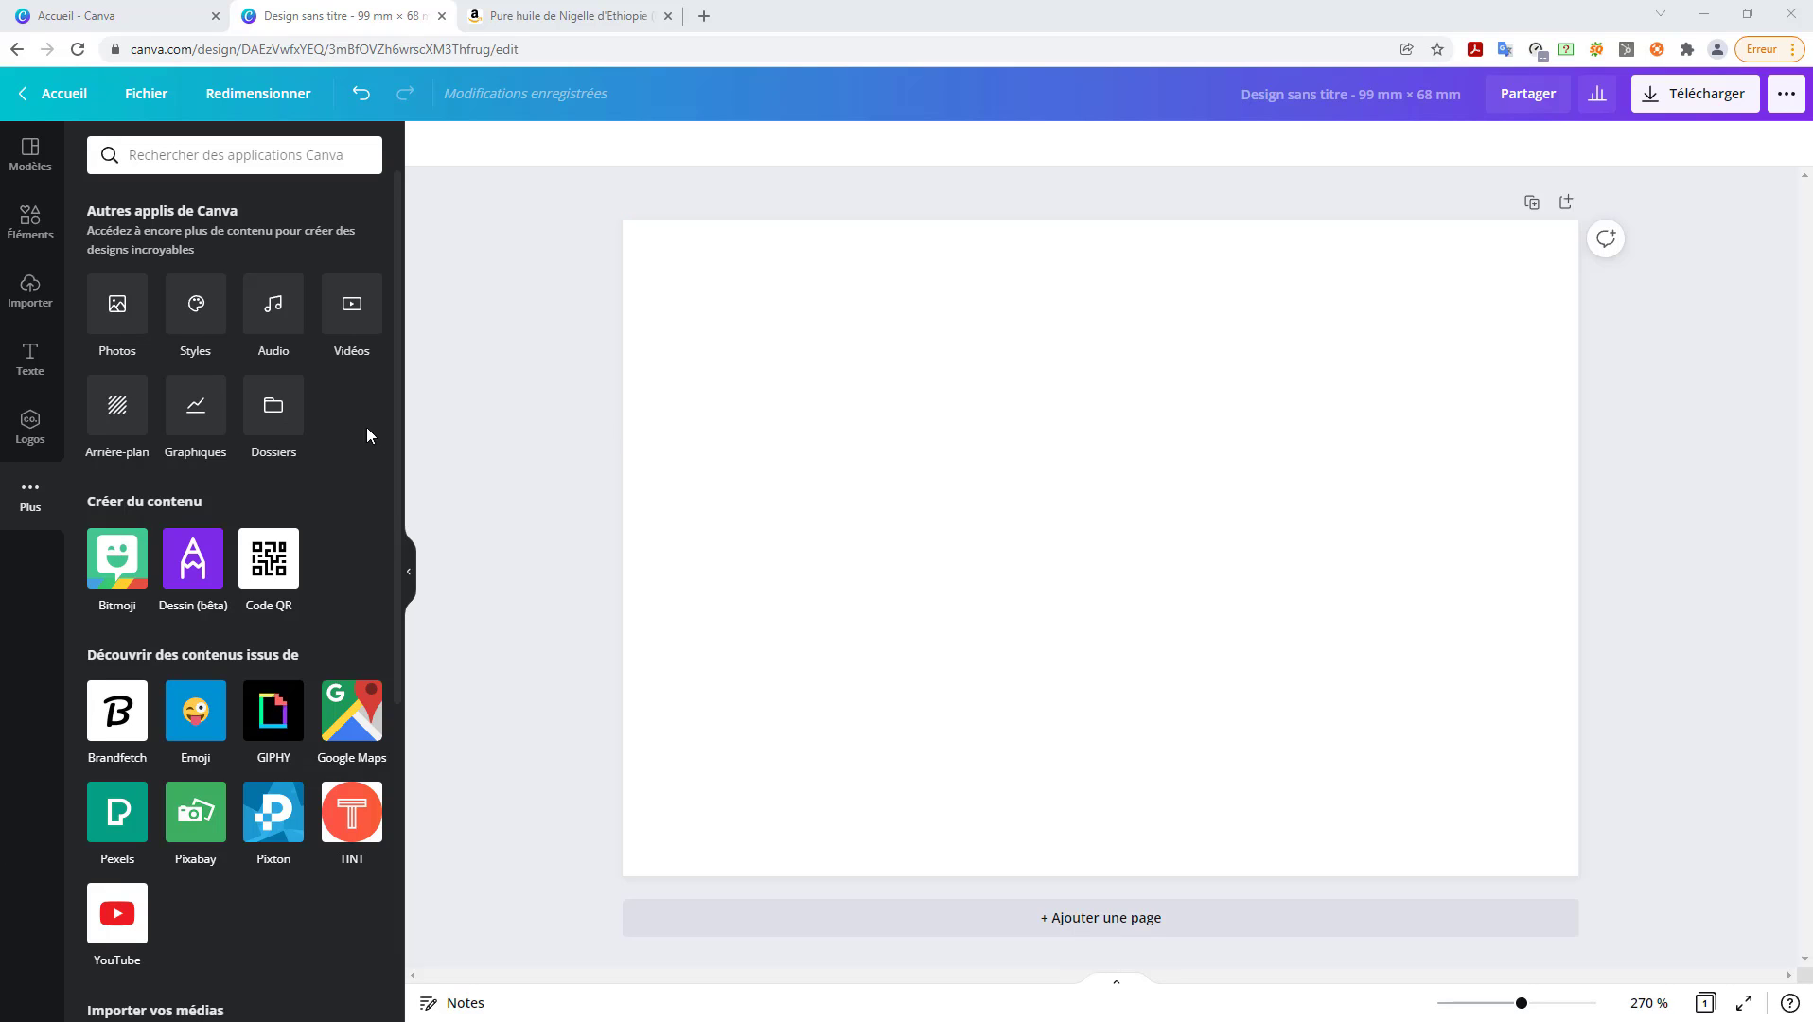
pyautogui.click(33, 372)
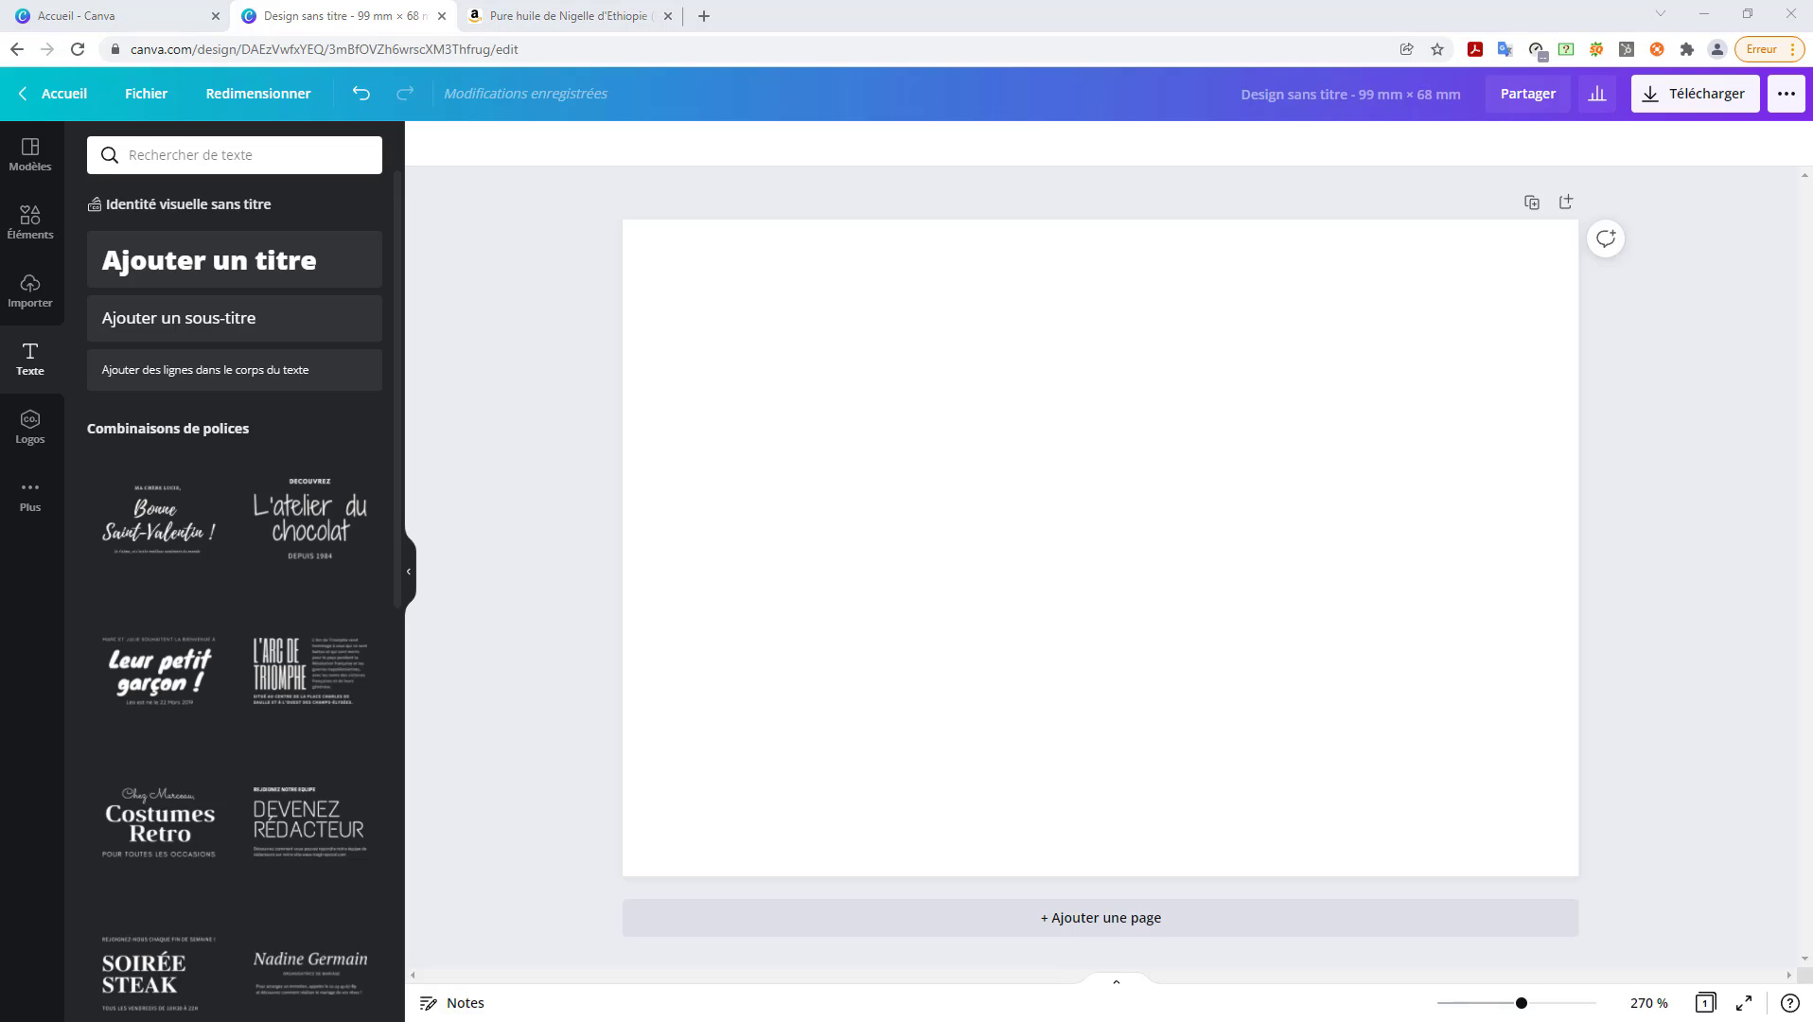
pyautogui.scroll(-1, 341, 530)
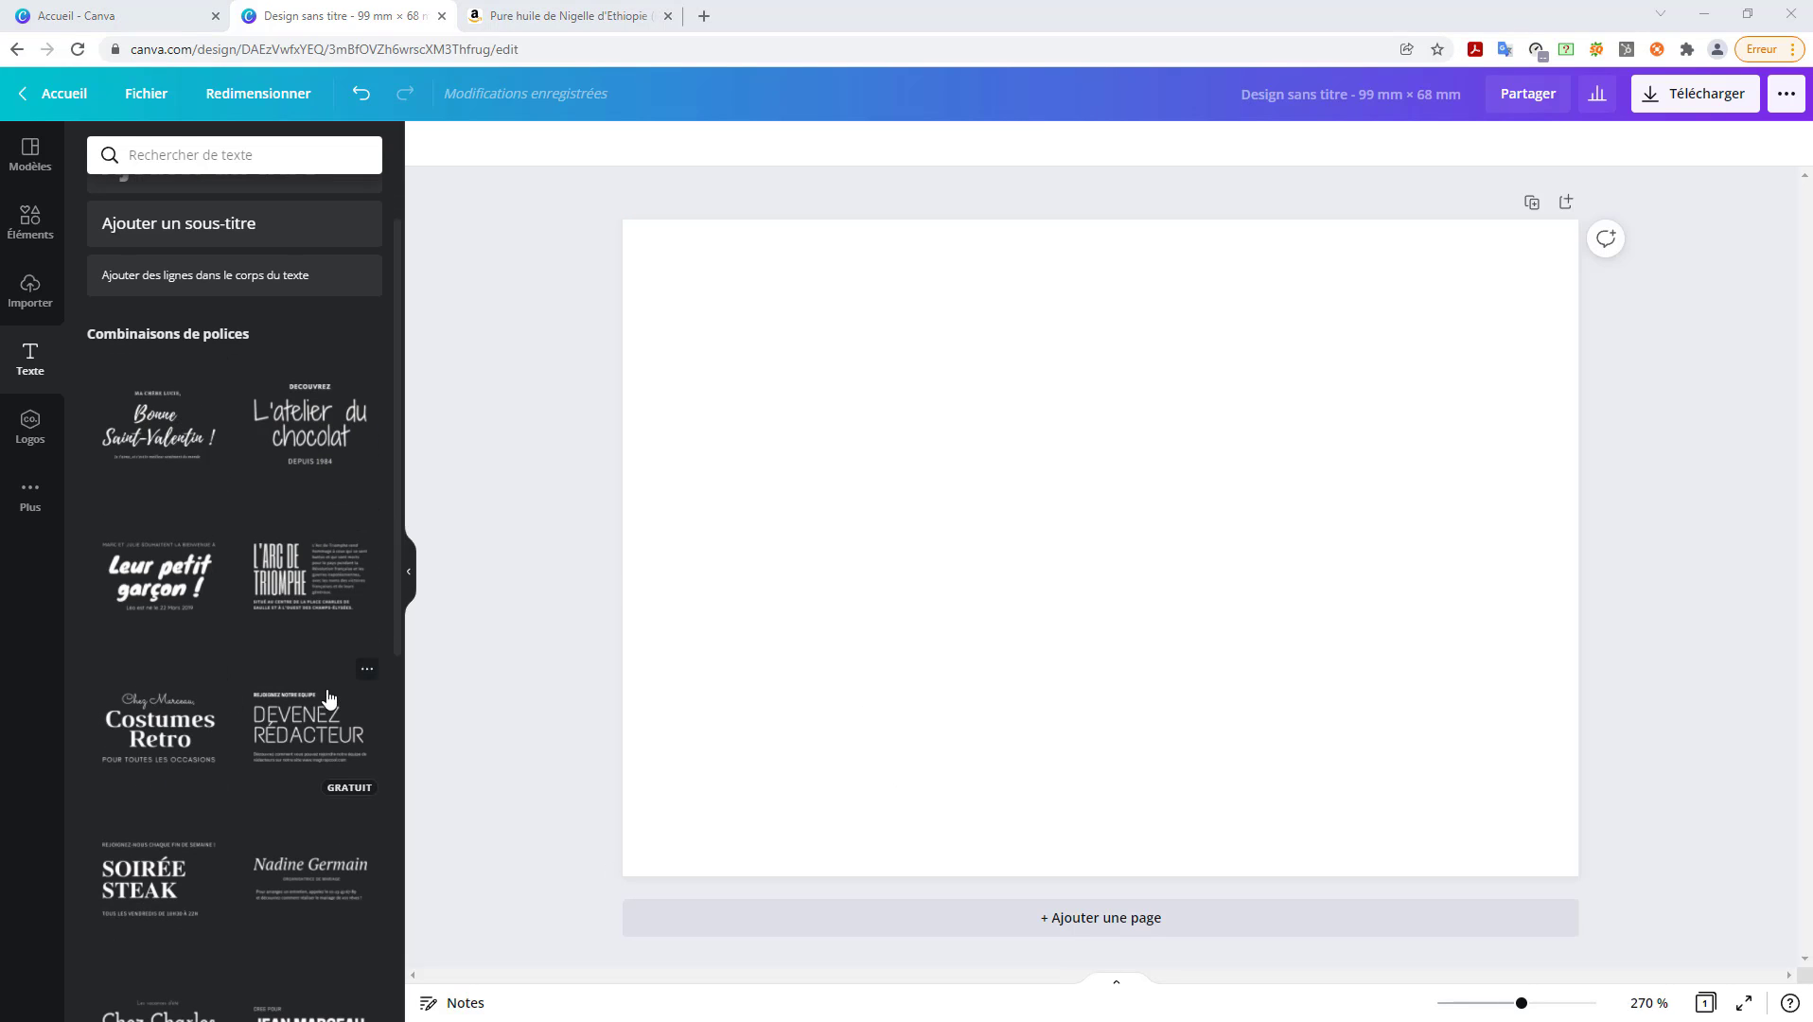
pyautogui.click(308, 429)
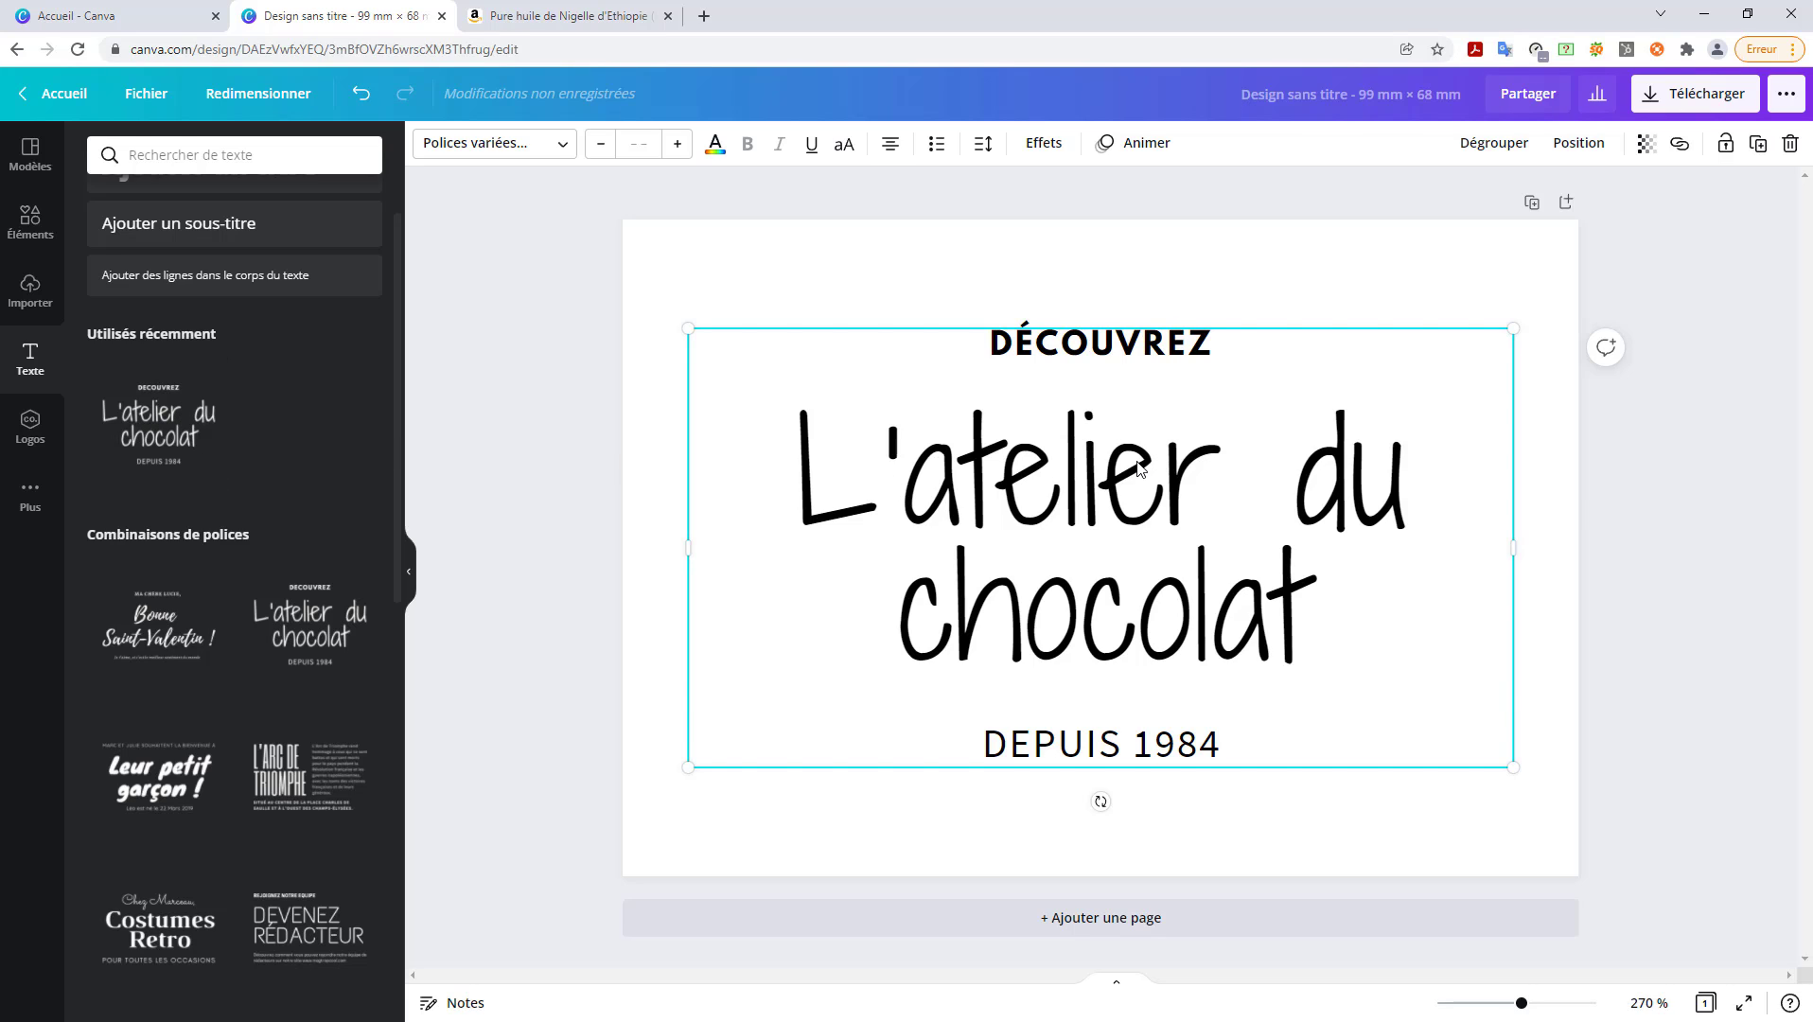
# - Replace the word "L'atelier" in the label's main text line with "texte"
pyautogui.click(1116, 483)
pyautogui.doubleClick(1114, 481)
pyautogui.write('texte')
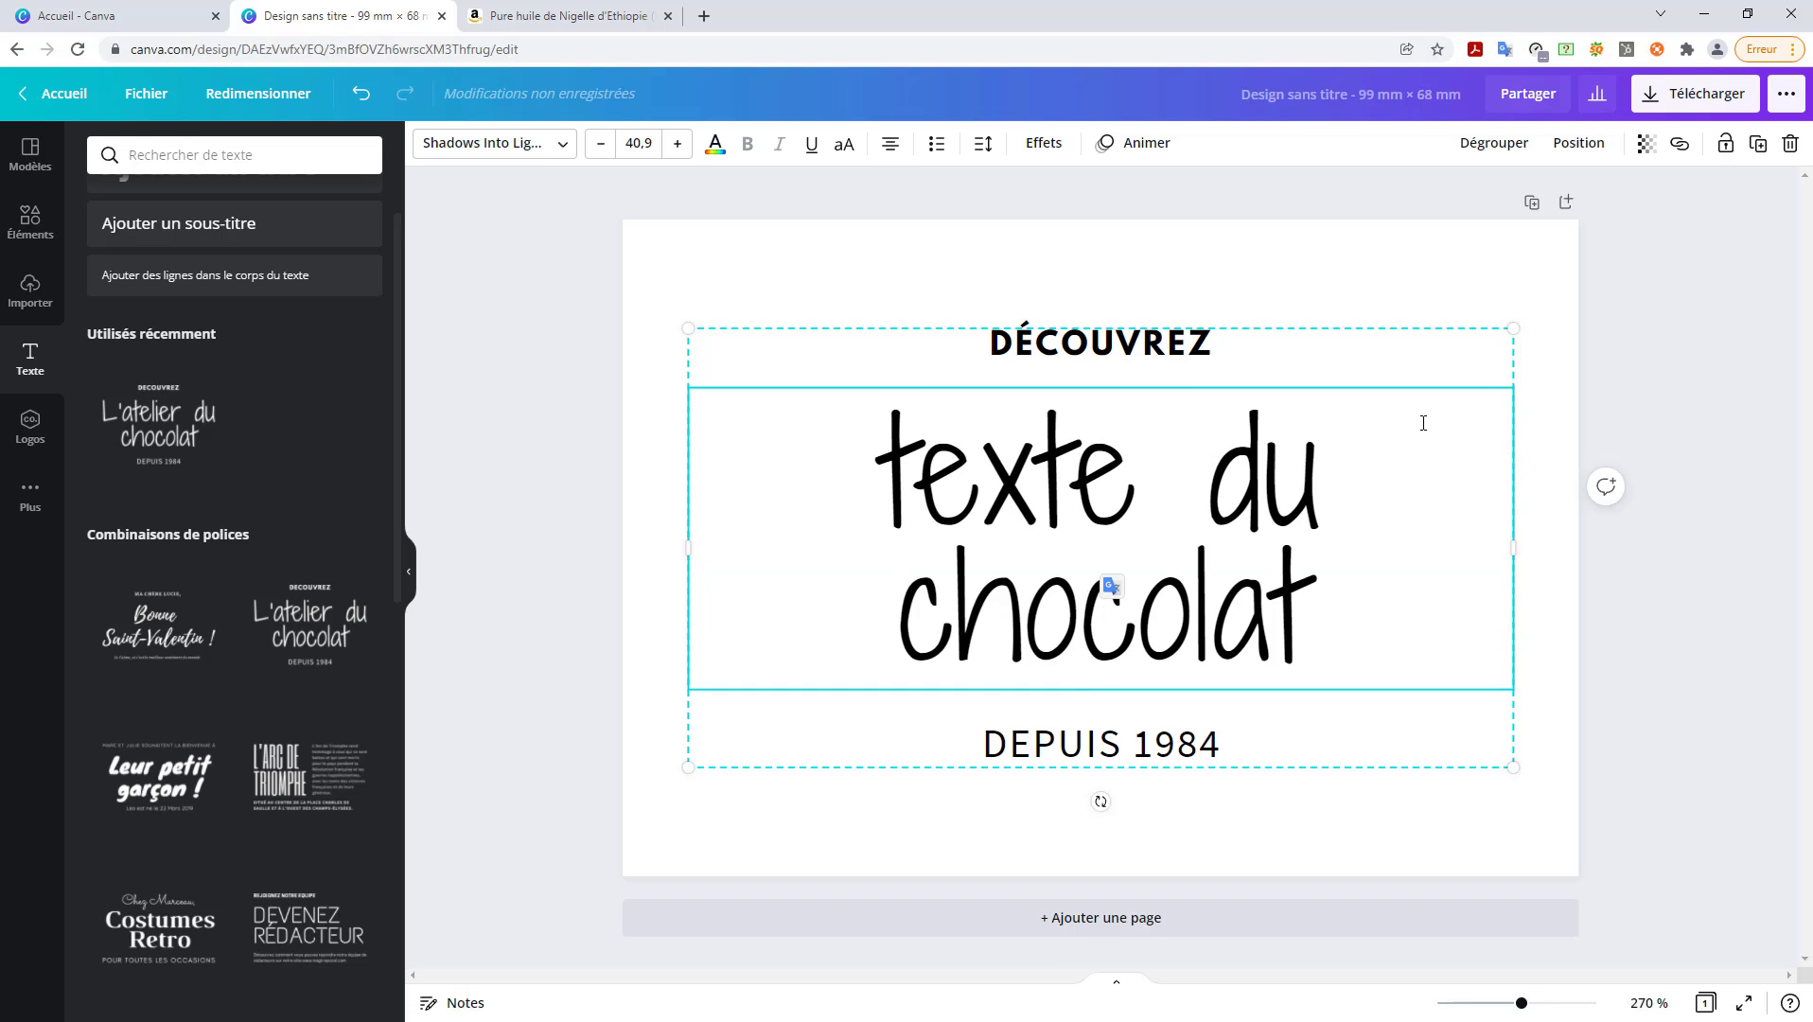
# - Delete the main text line and the remaining "Découvrez" and "Depuis 1984" group from the label
pyautogui.rightClick(1411, 337)
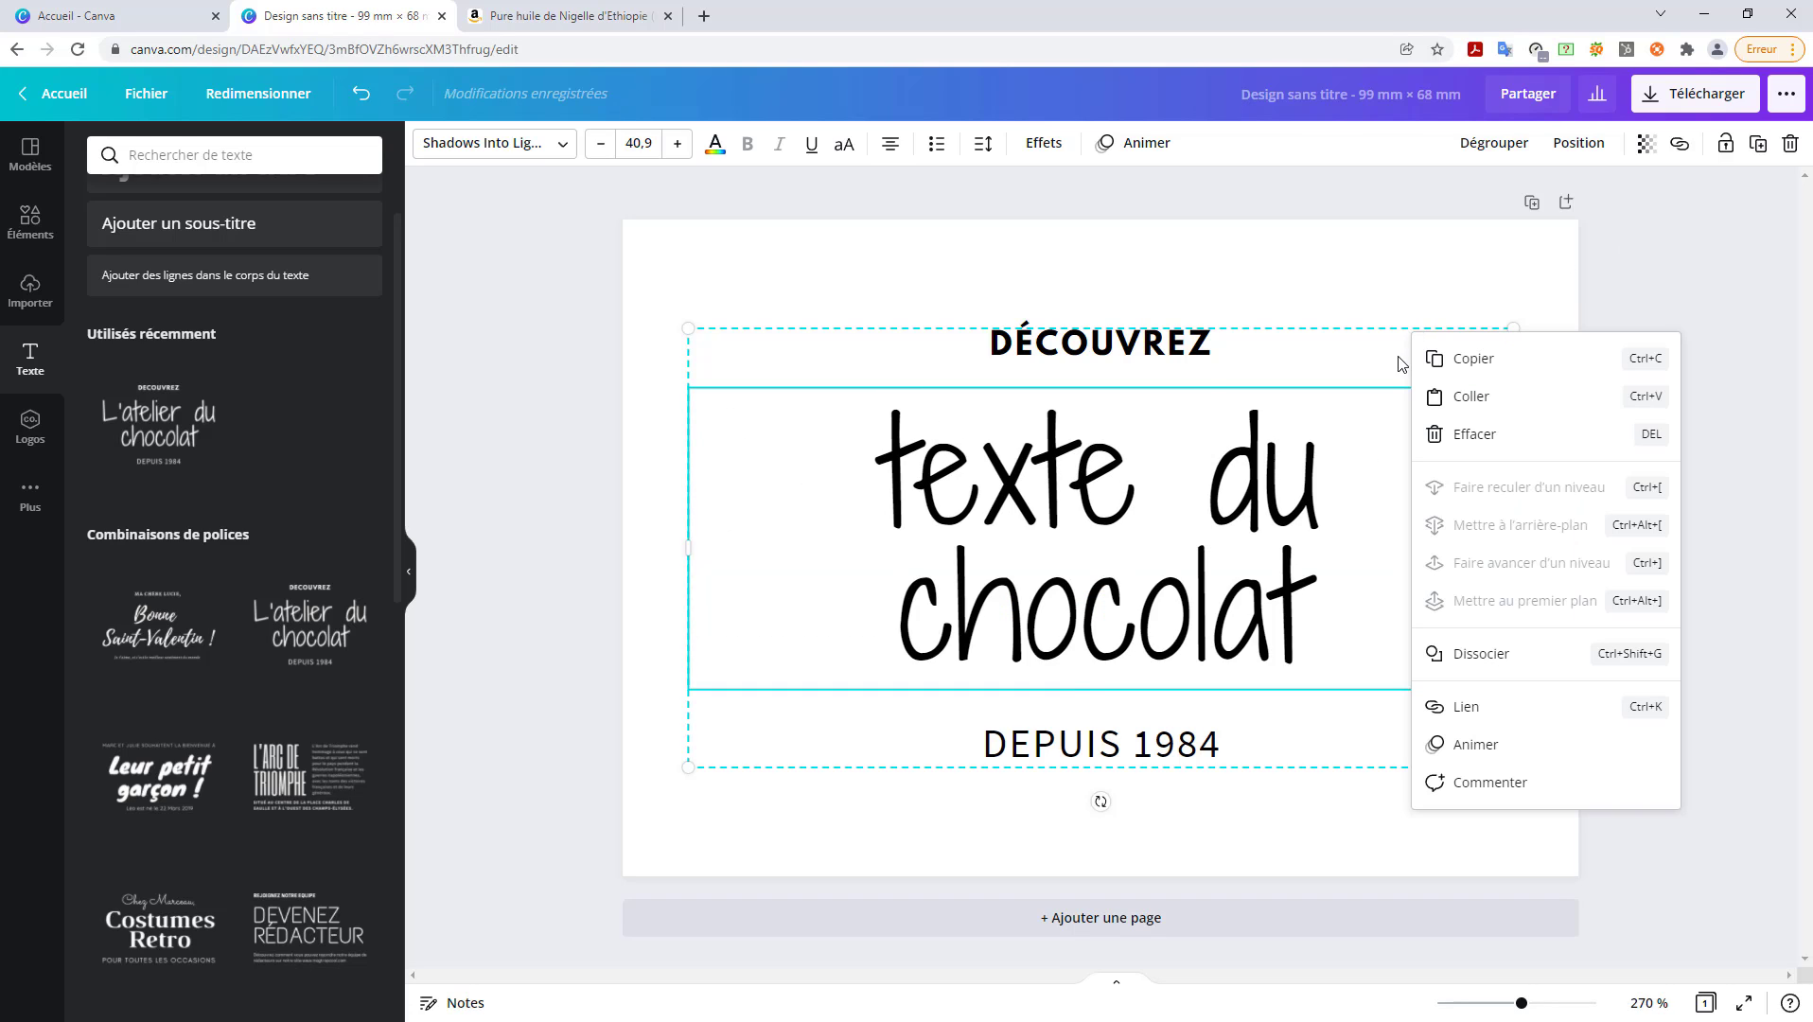
pyautogui.rightClick(1249, 344)
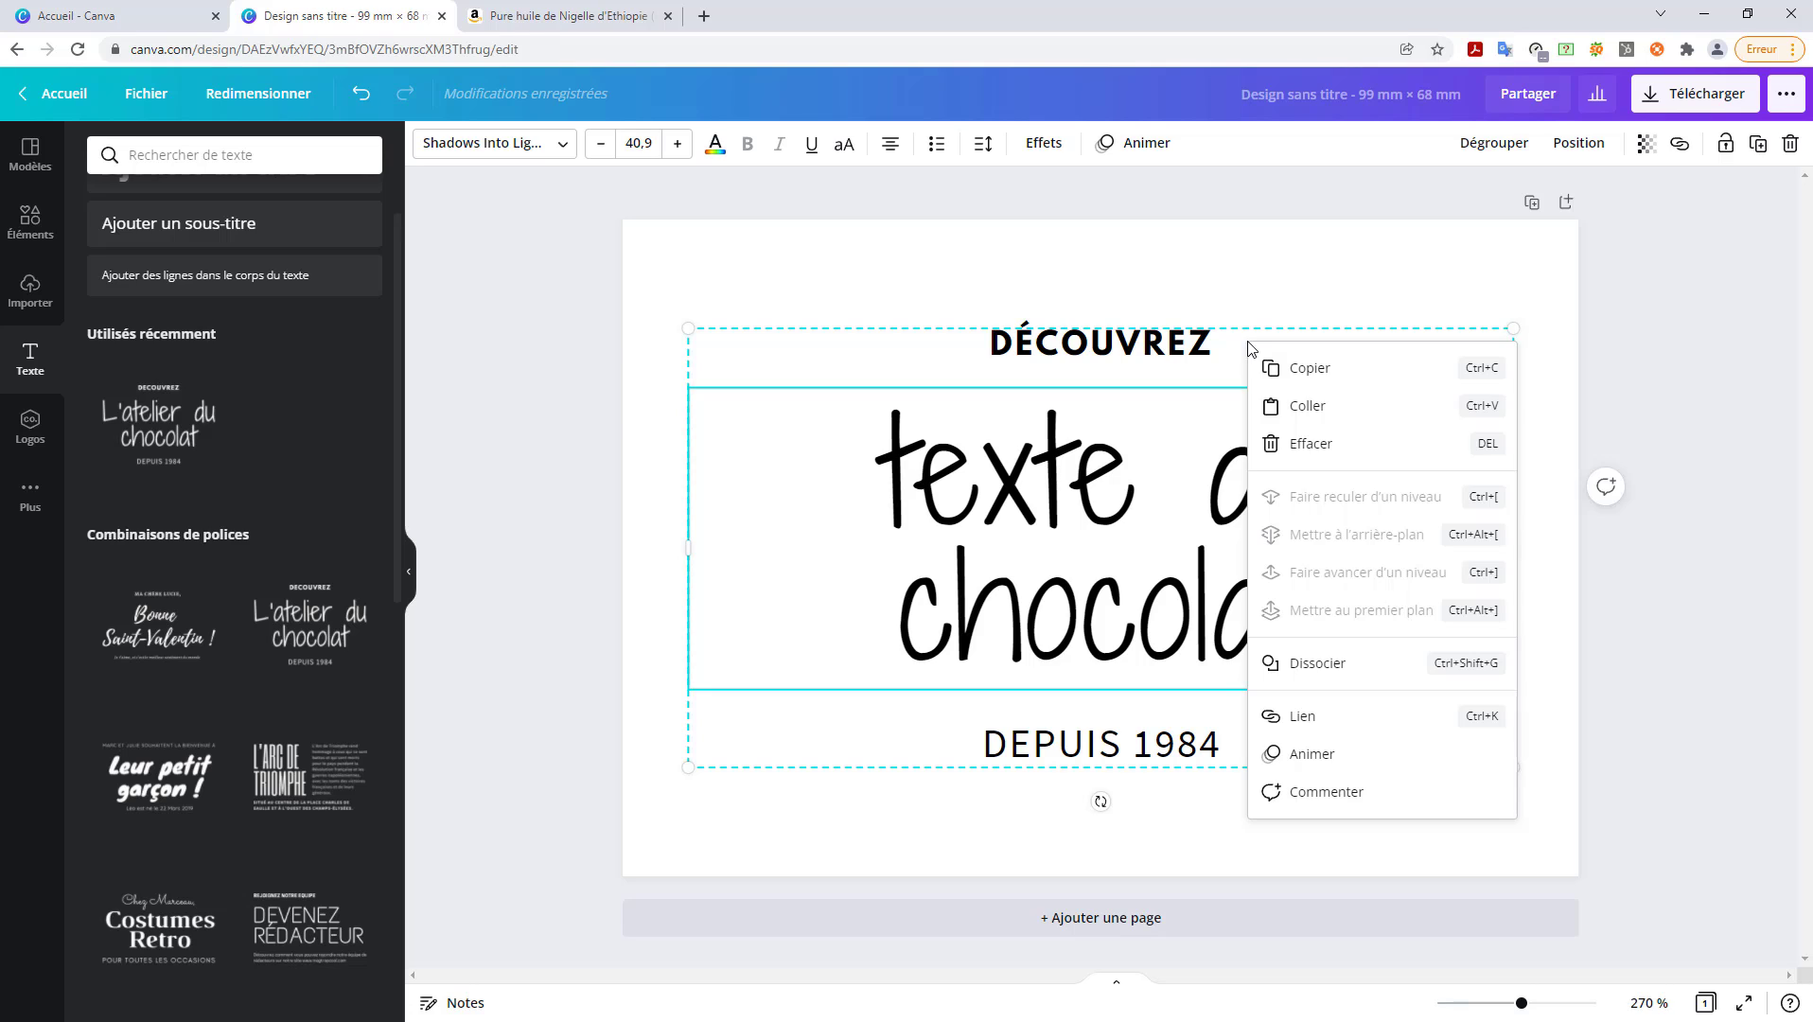
pyautogui.click(1309, 444)
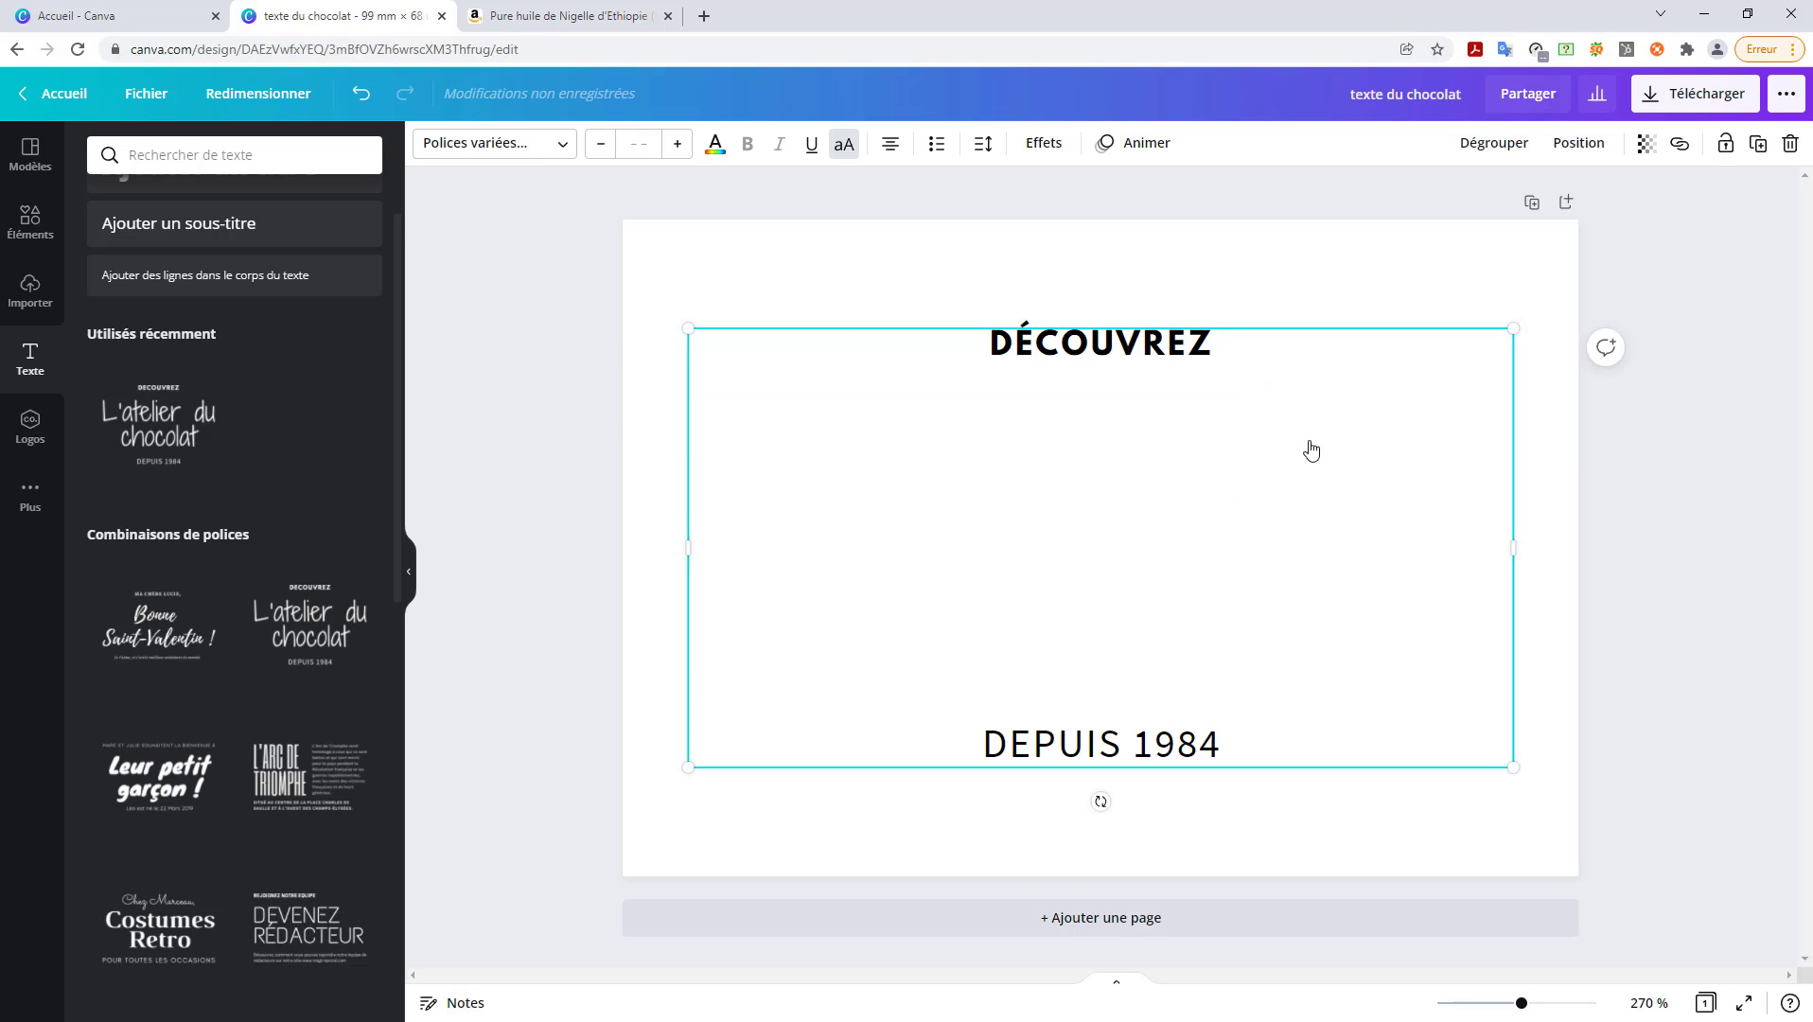
pyautogui.click(1279, 340)
pyautogui.click(1283, 338)
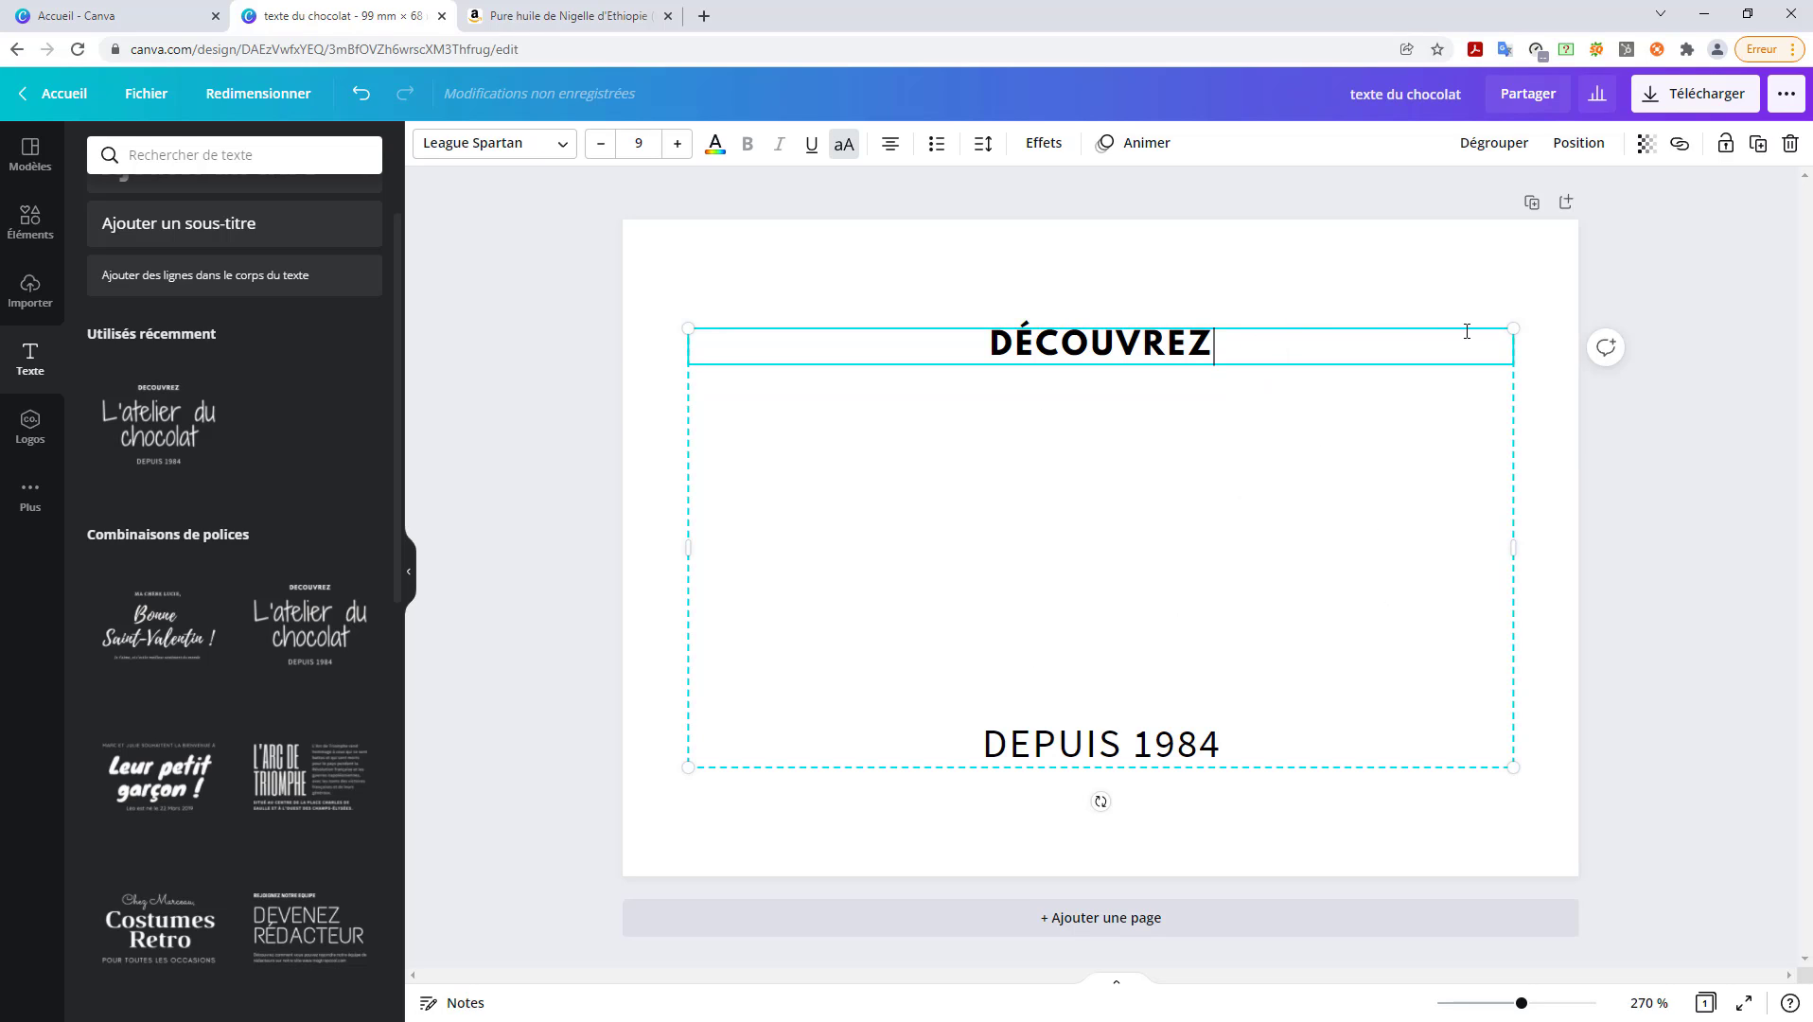
pyautogui.click(1510, 328)
pyautogui.rightClick(1510, 328)
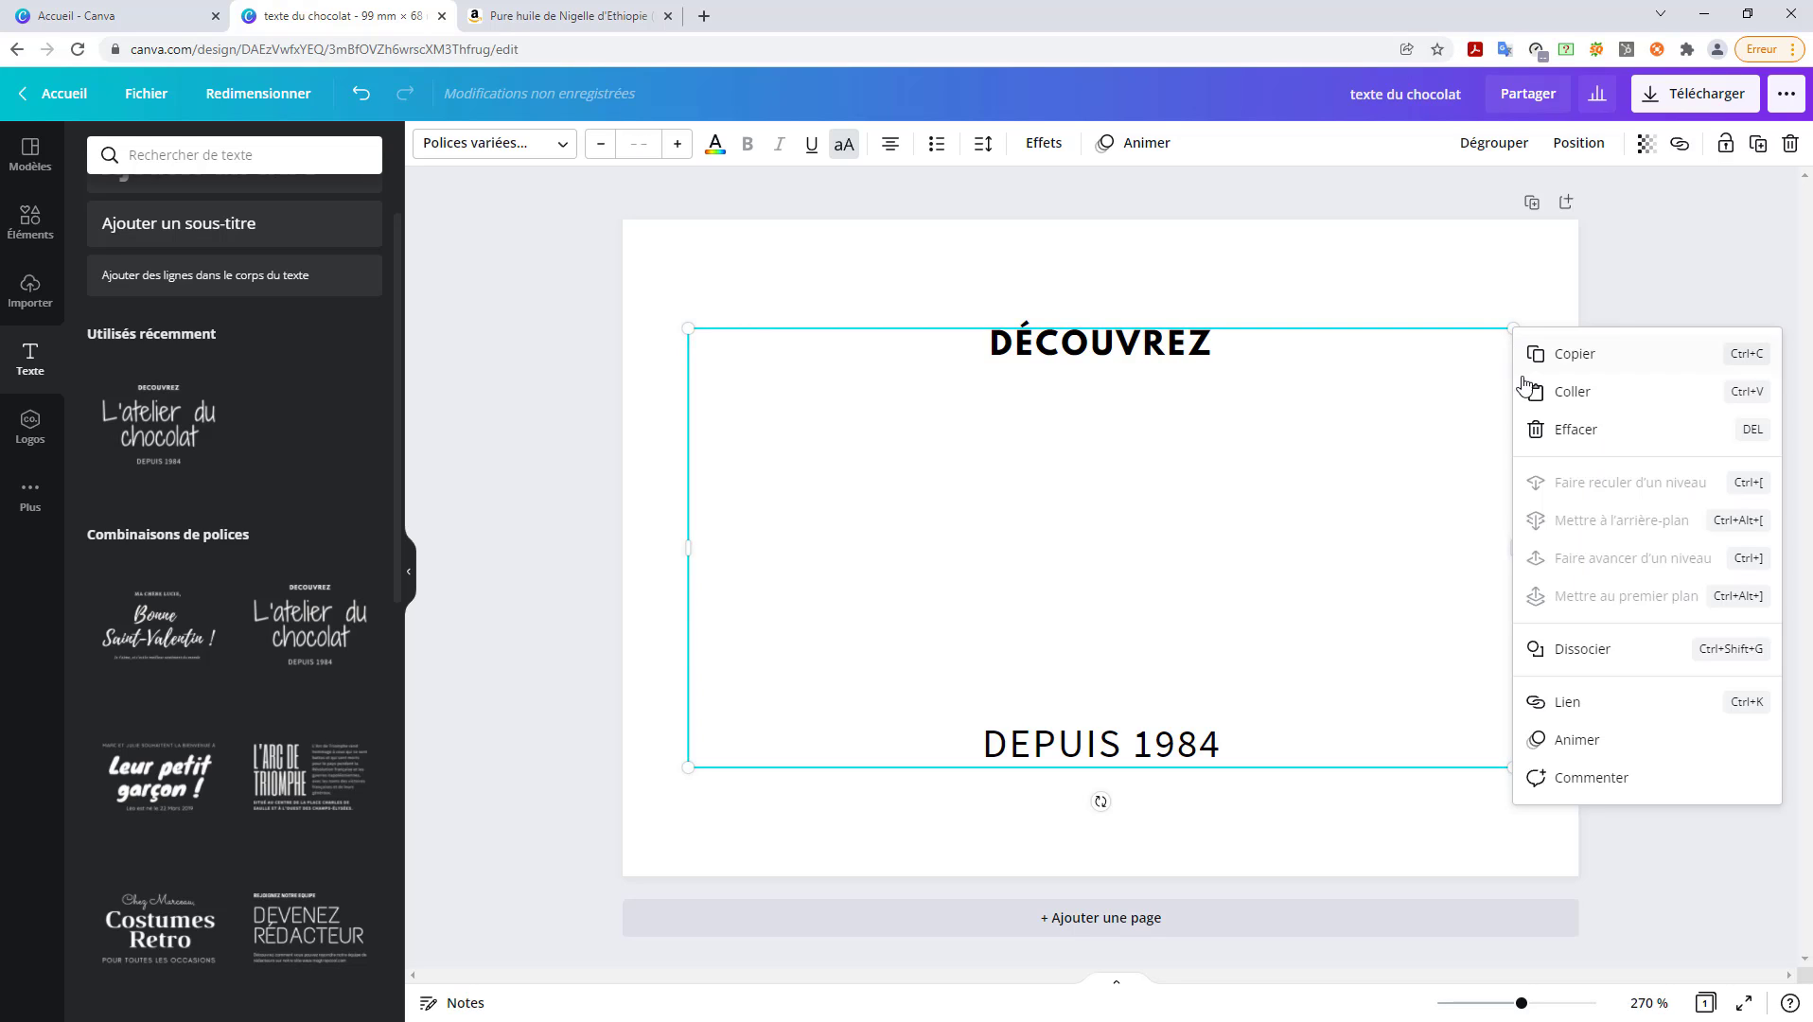
pyautogui.click(1576, 431)
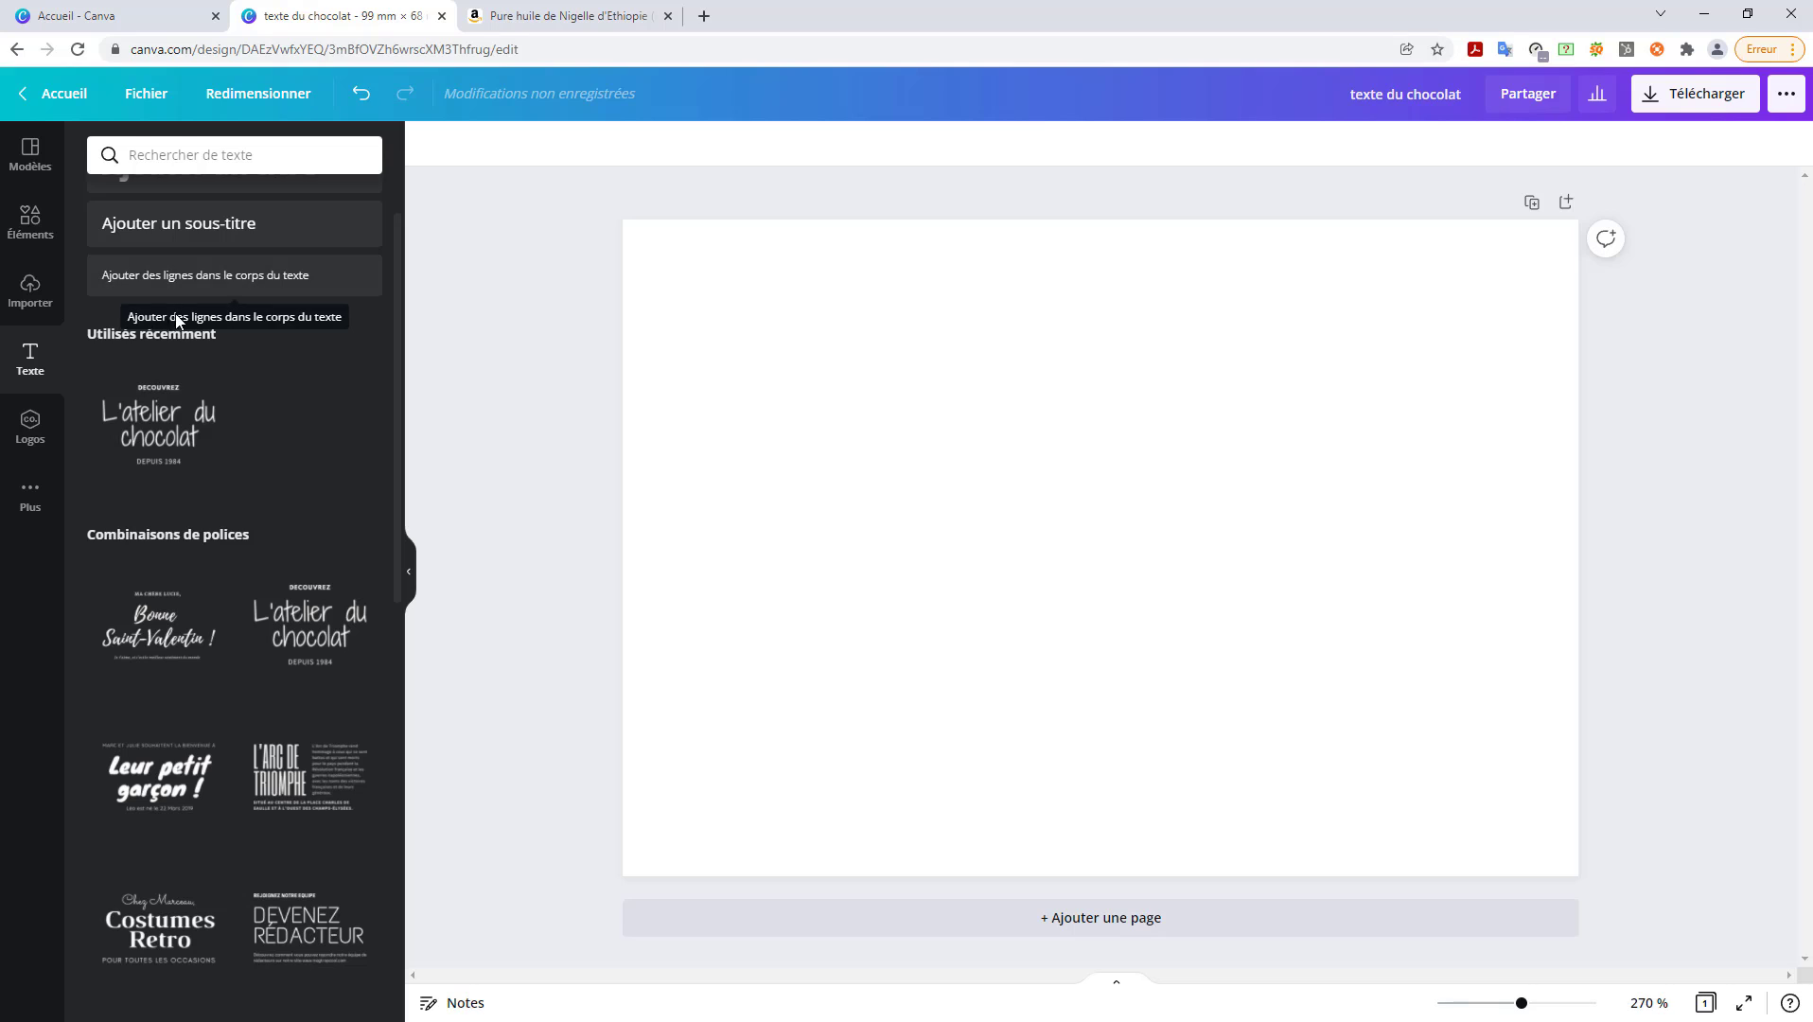
# - Add a body text box containing the Lorem Ipsum paragraph, cut off after "spécimen de polices de texte."
pyautogui.click(270, 286)
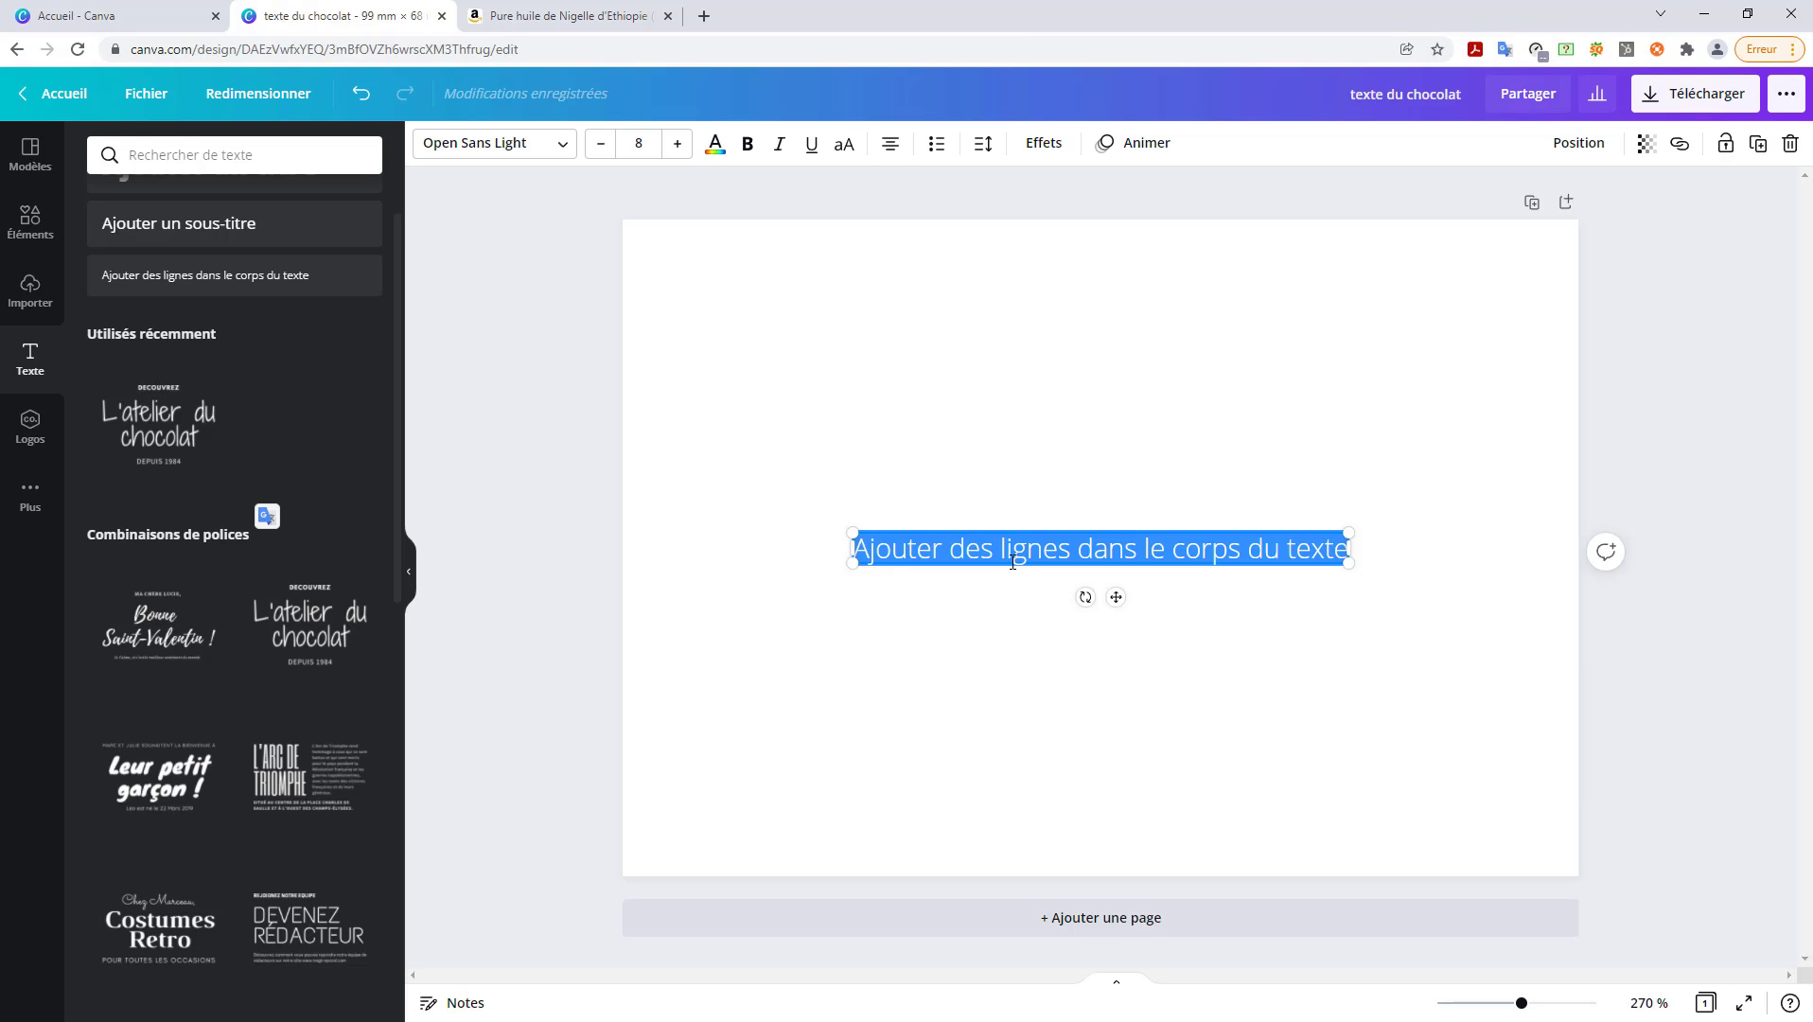
pyautogui.tripleClick(1147, 551)
pyautogui.write("Le Lorem Ipsum est simplement du faux texte employé dans la composition et la mise en page avant impression. Le Lorem Ipsum est le faux texte standard de l'imprimerie depuis les années 1500, quand un imprimeur anonyme assembla ensemble des morceaux de texte pour réaliser un livre spécimen de polices de texte. Il n'a pas fait que survivre cinq siècles, mais s'est aussi adapté à la bureautique informatique, sans que son contenu n'en soit modifié. Il a été popularisé dans les années 1960 grâce à la vente de feuilles Letraset contenant des passages du Lorem Ipsum, et, plus récemment, par son inclusion dans des applications de mise en page de texte, comme Aldus PageMaker.")
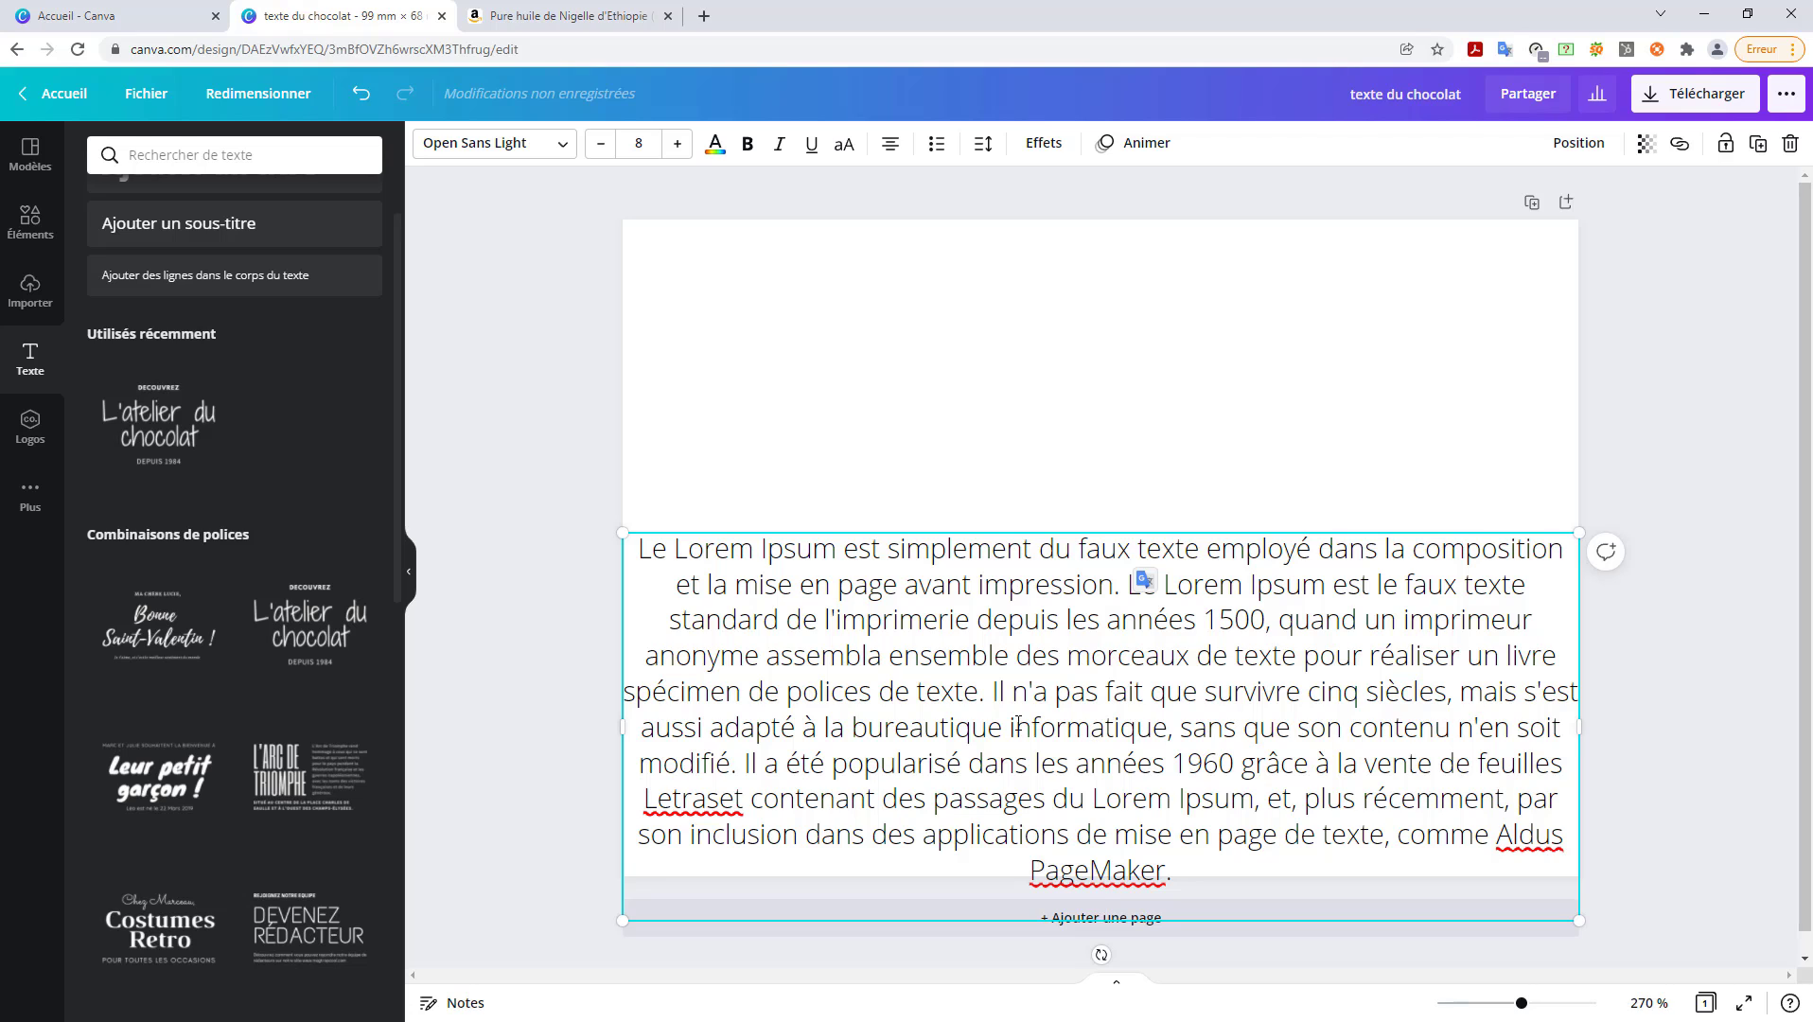
pyautogui.moveTo(991, 692); pyautogui.dragTo(1218, 957)
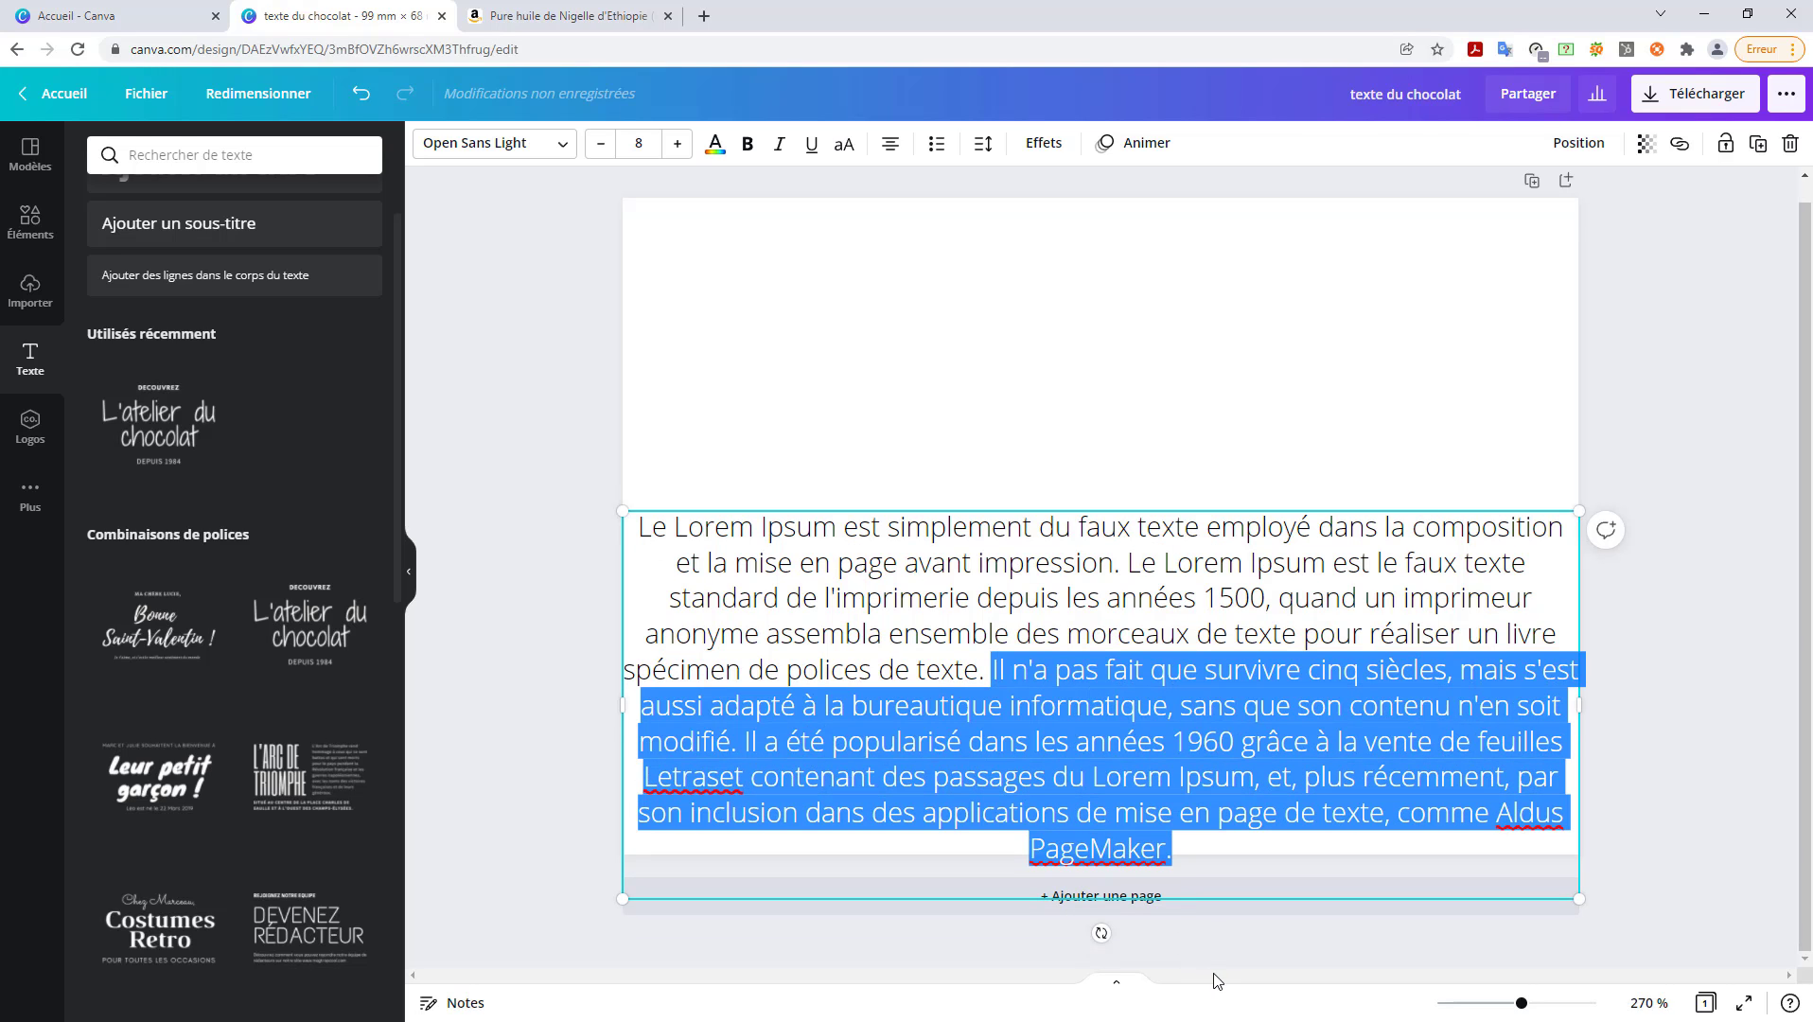
pyautogui.press('BackSpace')
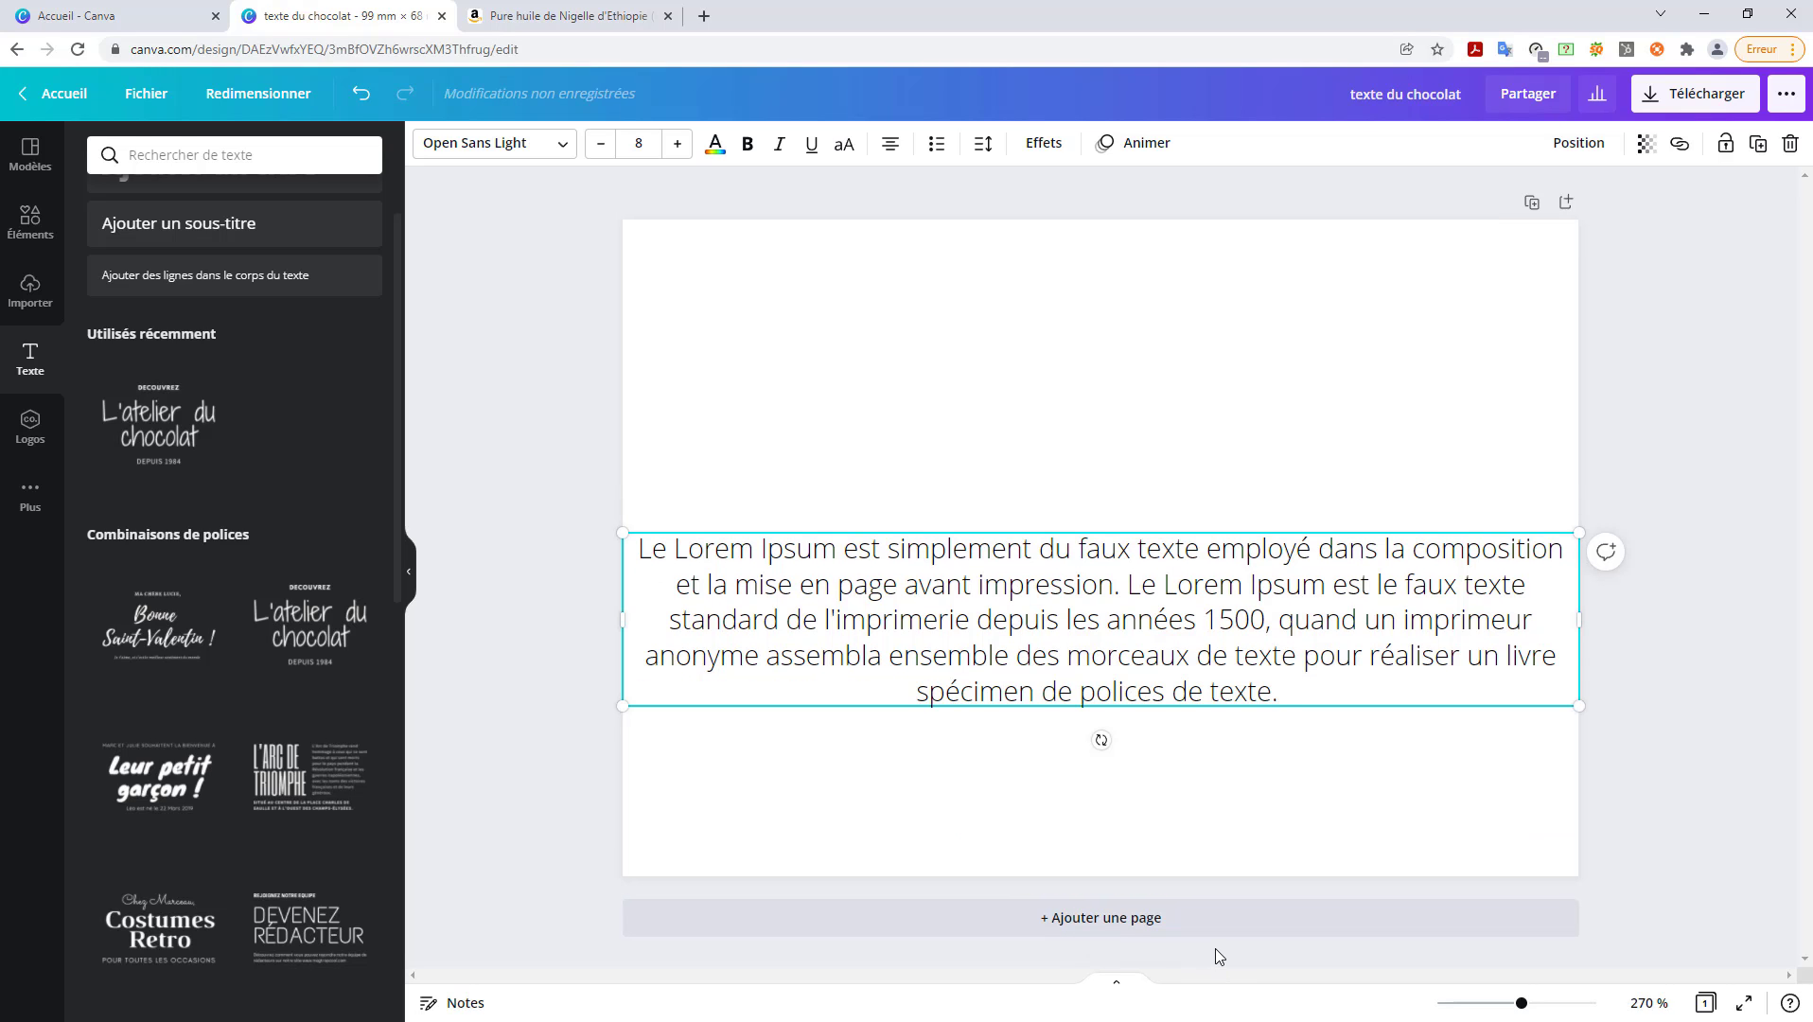
# - Scale the paragraph down to font size 3,3 and fit it as a narrow column in the label's upper-left area
pyautogui.moveTo(1578, 710); pyautogui.dragTo(984, 710)
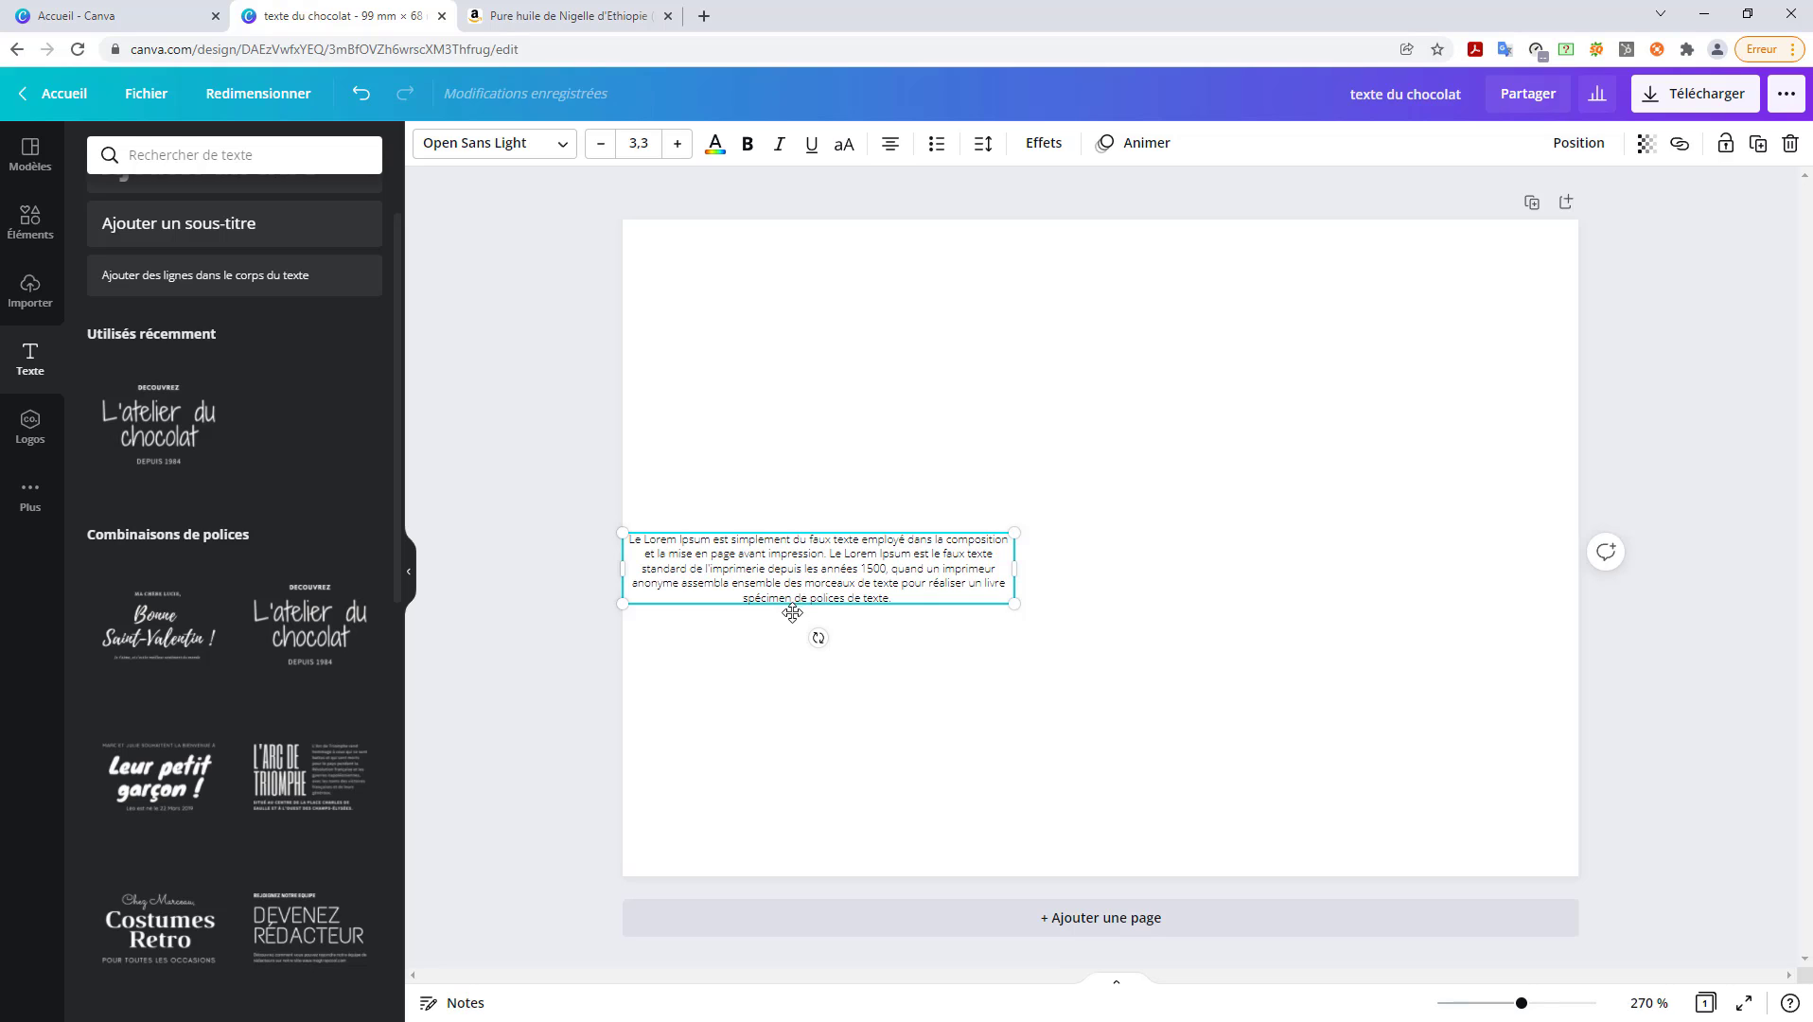
pyautogui.moveTo(846, 528); pyautogui.dragTo(894, 240)
pyautogui.moveTo(1069, 281); pyautogui.dragTo(943, 296)
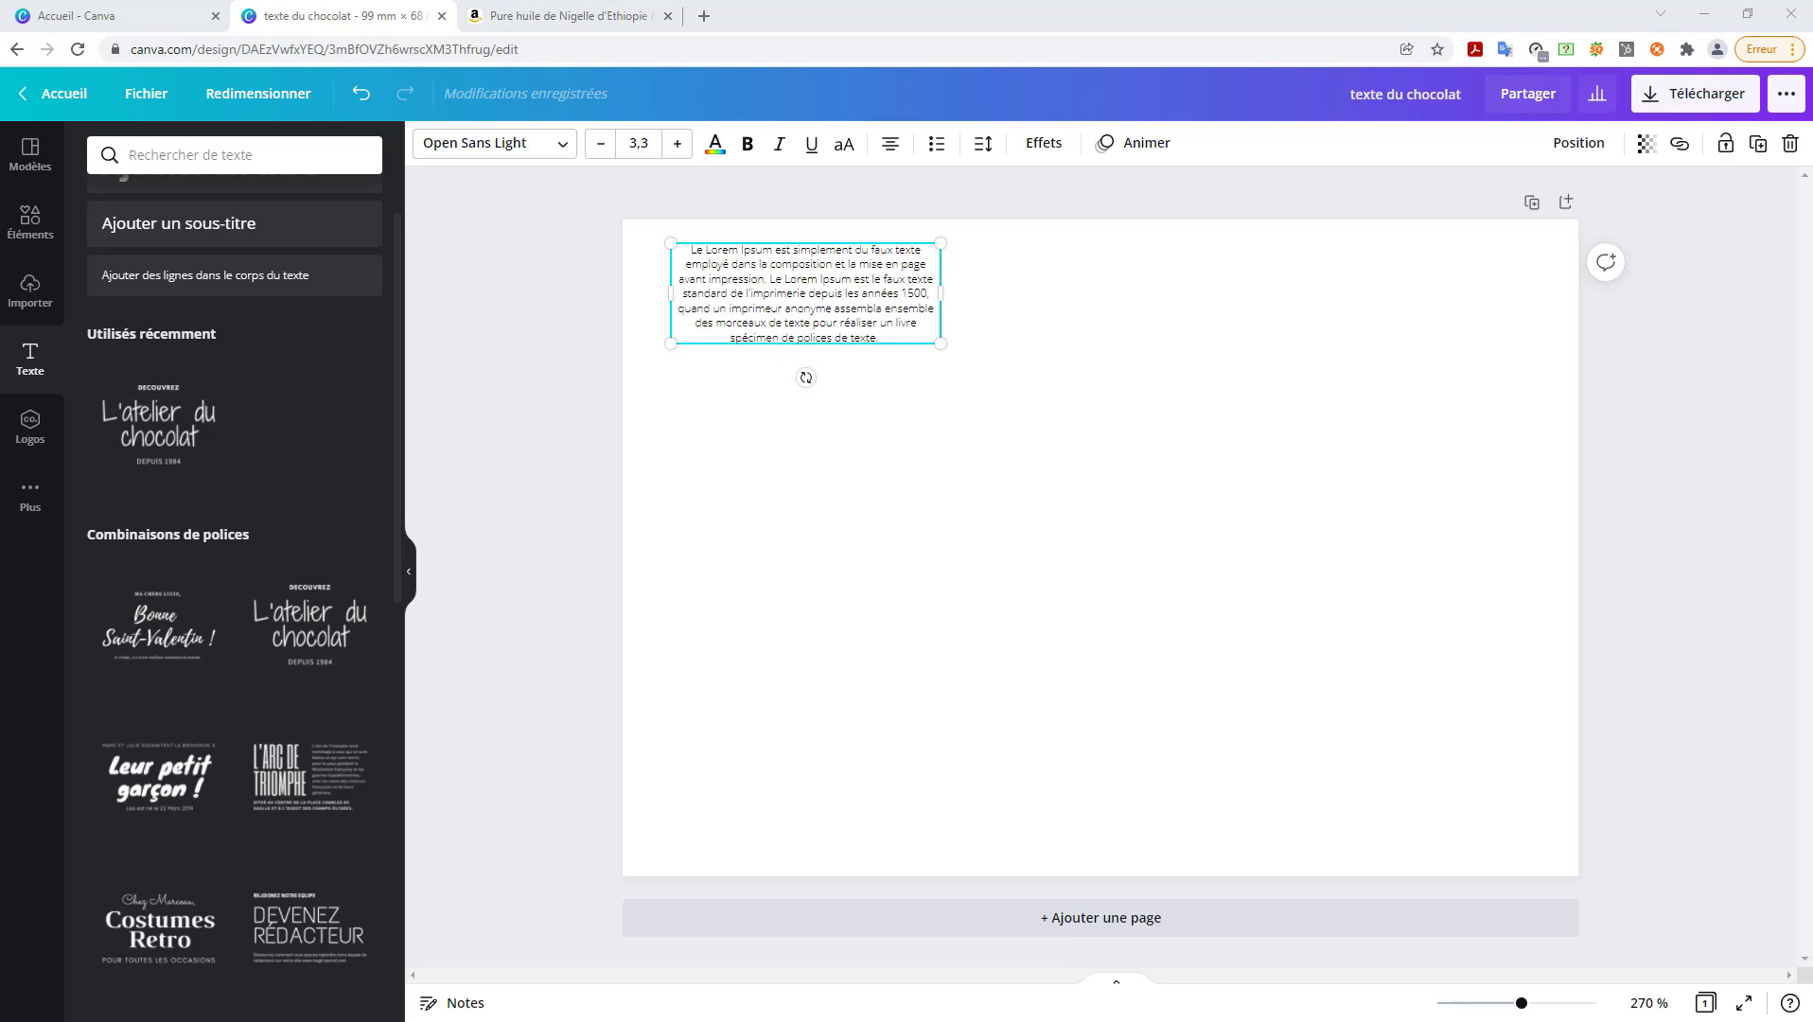
pyautogui.moveTo(942, 291); pyautogui.dragTo(995, 305)
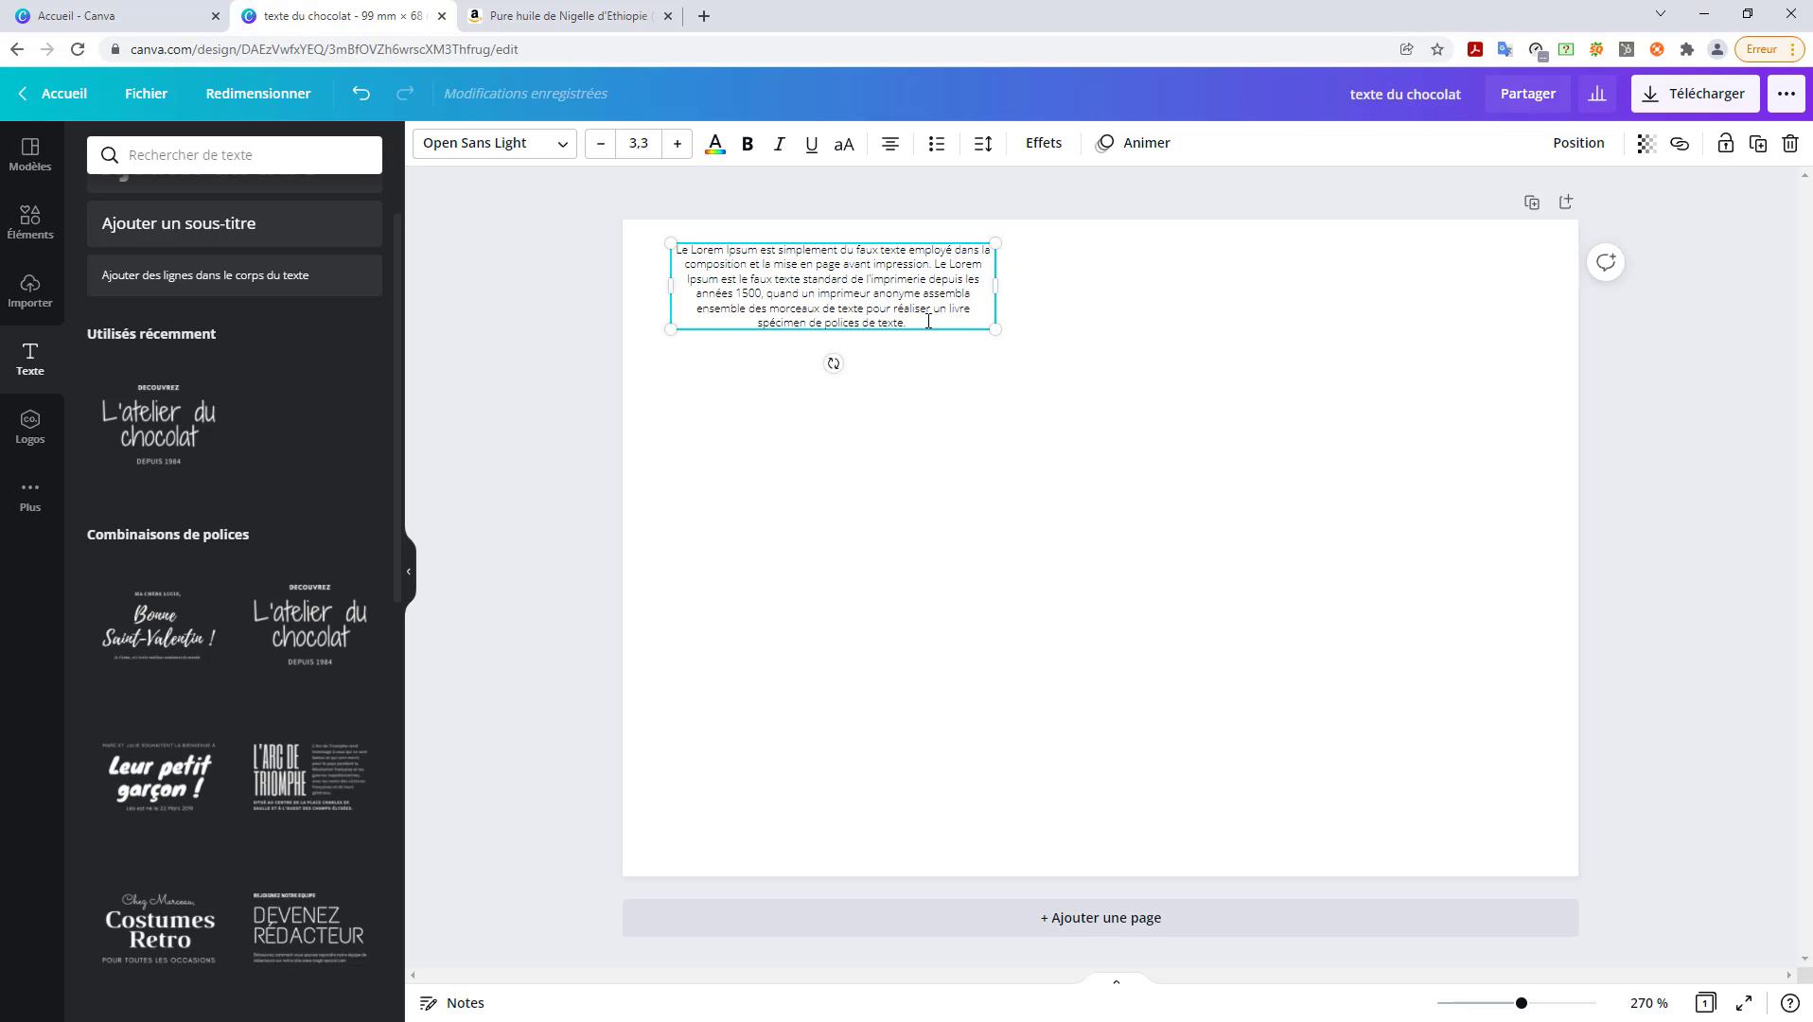
# - Append the full Lorem Ipsum text as a new paragraph and split it with a blank line before "Il n'a pas fait que survivre"
pyautogui.press('Return')
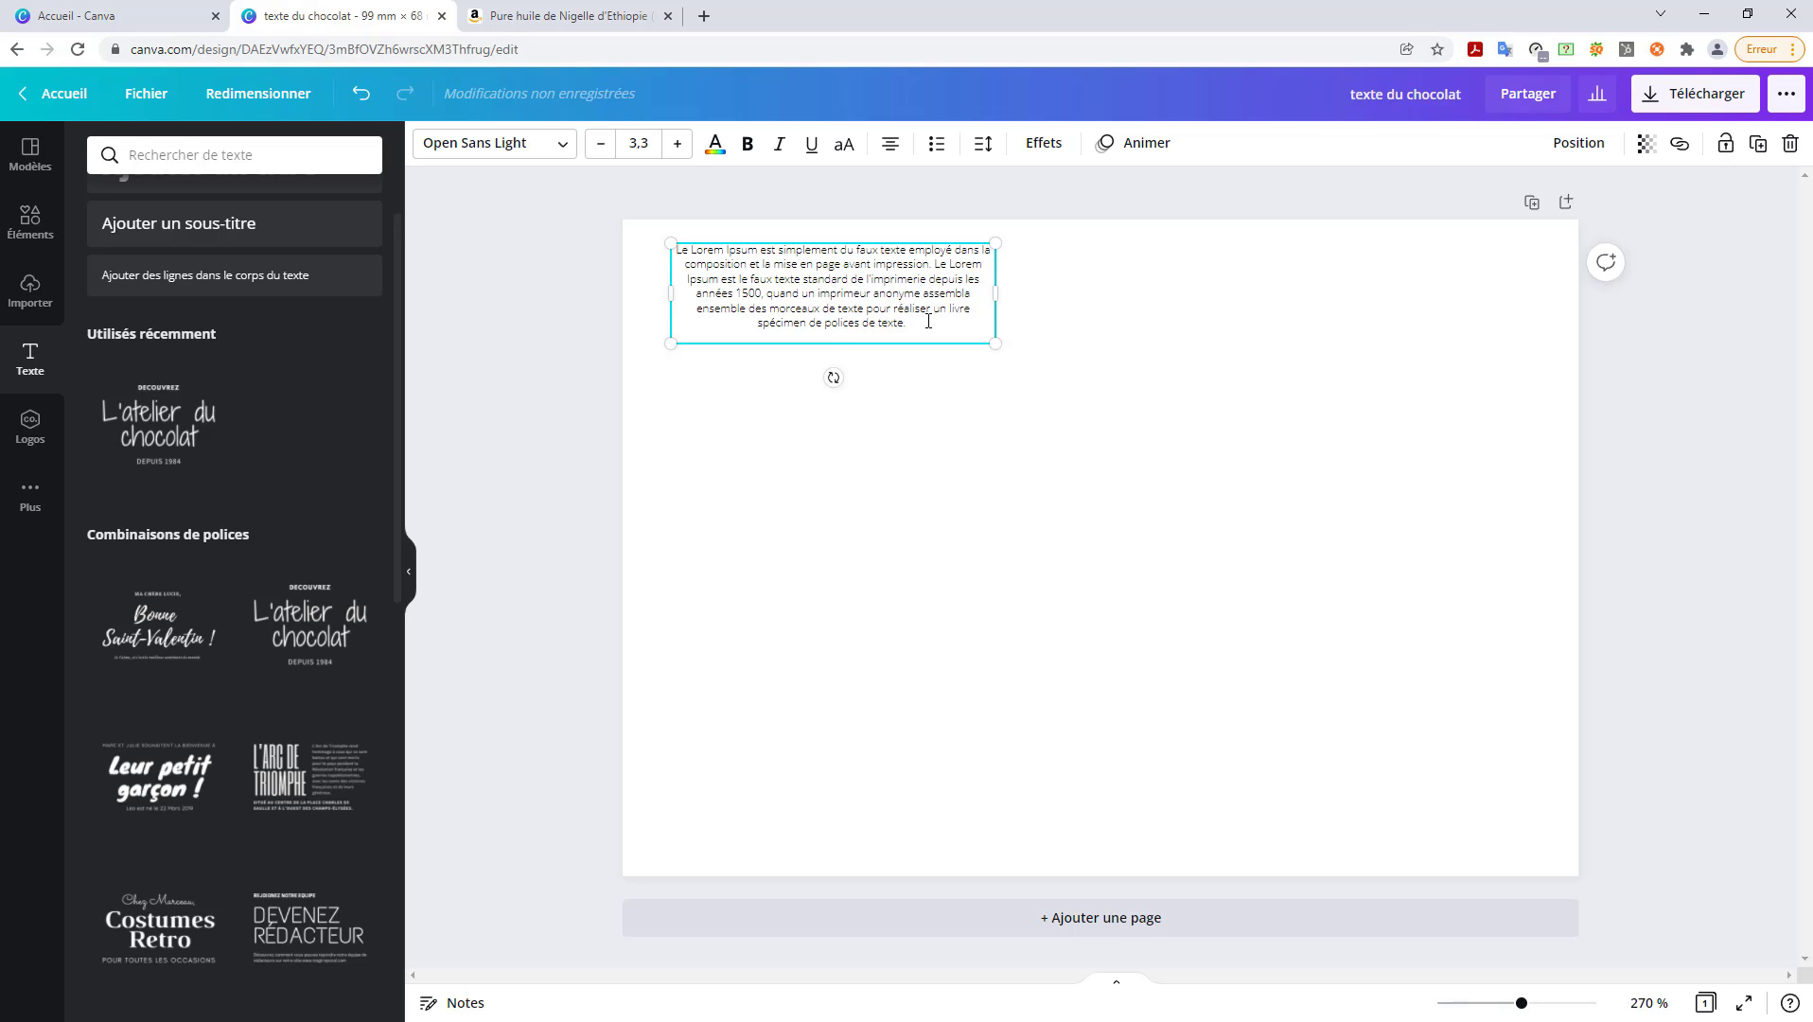
pyautogui.press('Return')
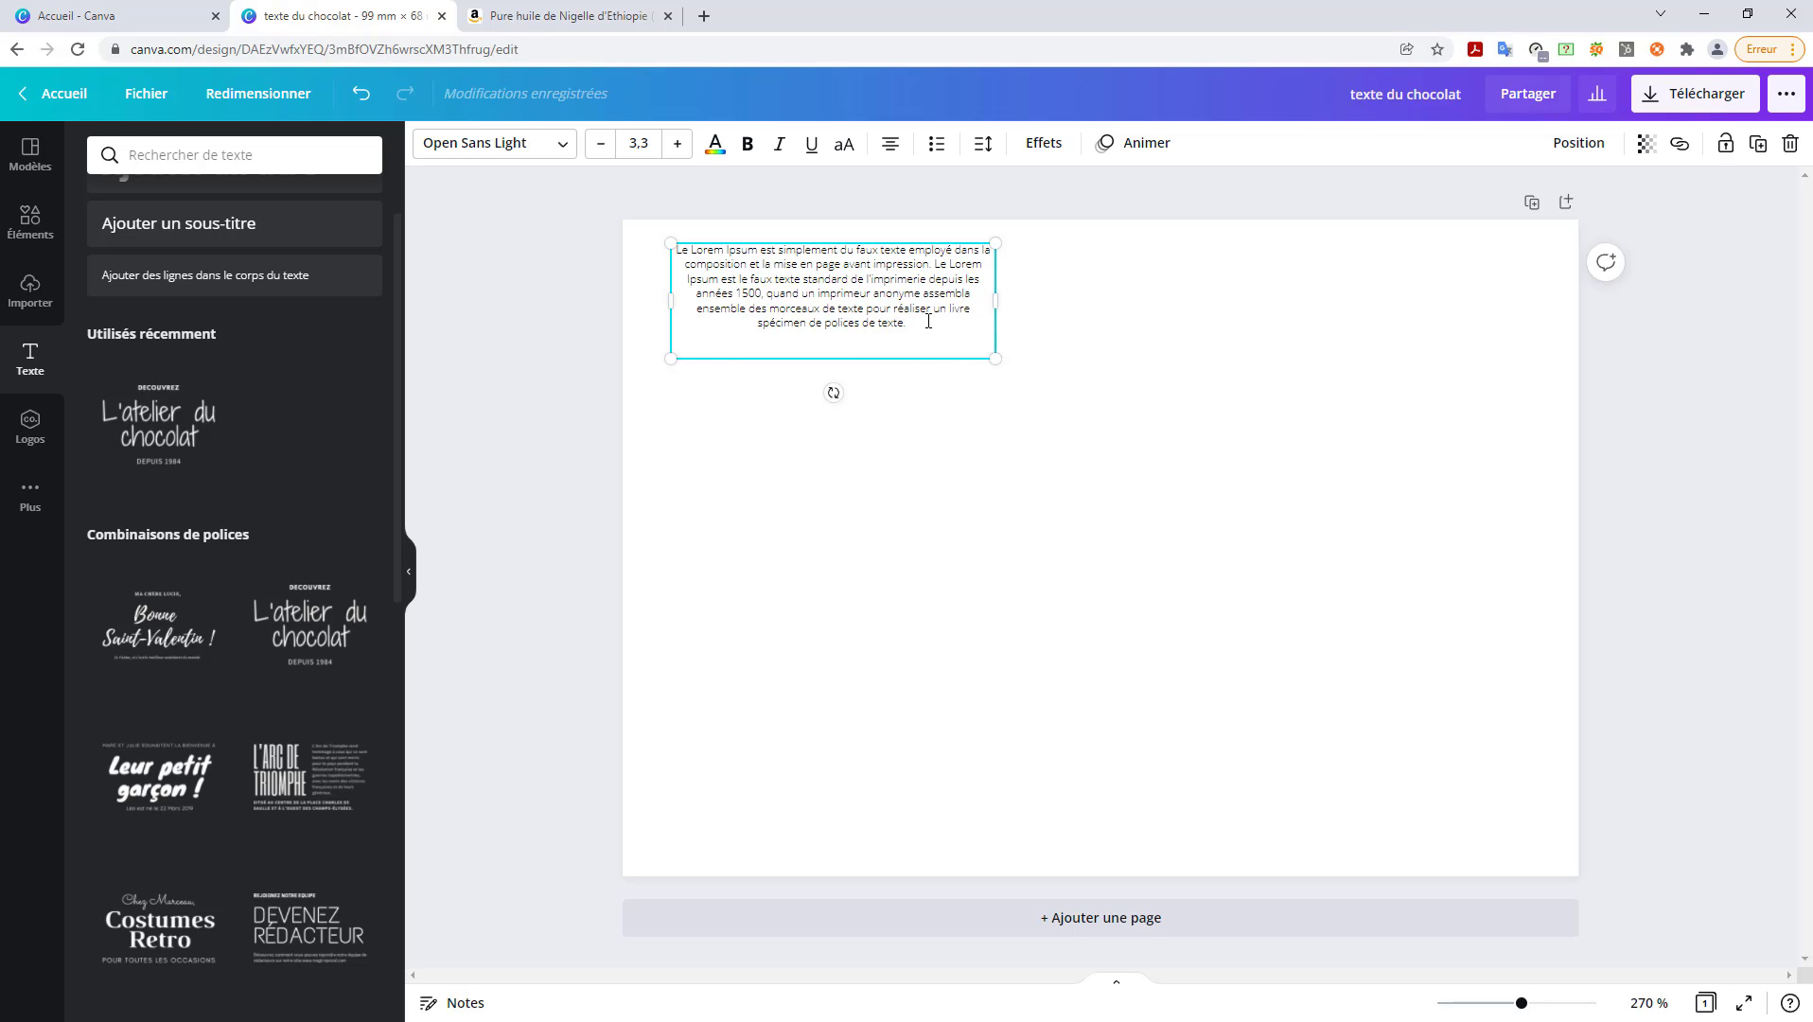
pyautogui.write("Le Lorem Ipsum est simplement du faux texte employé dans la composition et la mise en page avant impression. Le Lorem Ipsum est le faux texte standard de l'imprimerie depuis les années 1500, quand un imprimeur anonyme assembla ensemble des morceaux de texte pour réaliser un livre spécimen de polices de texte. Il n'a pas fait que survivre cinq siècles, mais s'est aussi adapté à la bureautique informatique, sans que son contenu n'en soit modifié. Il a été popularisé dans les années 1960 grâce à la vente de feuilles Letraset contenant des passages du Lorem Ipsum, et, plus récemment, par son inclusion dans des applications de mise en page de texte, comme Aldus PageMaker.")
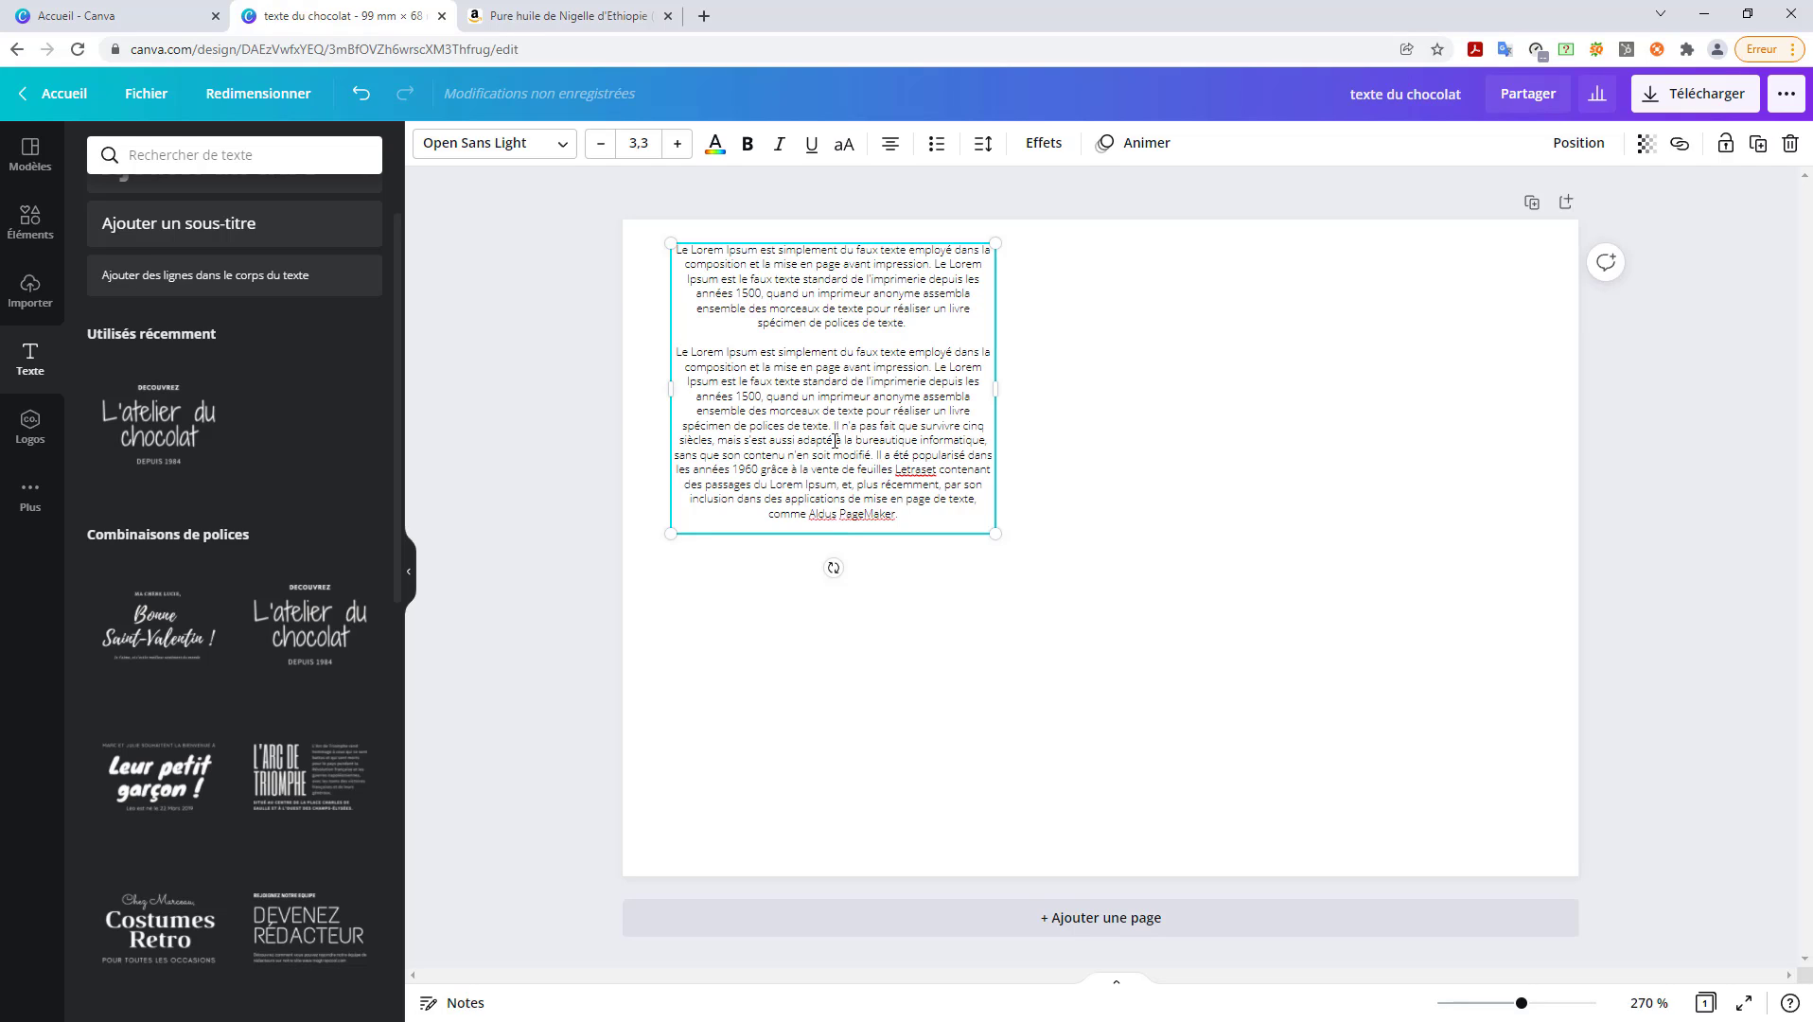
pyautogui.press('Return')
pyautogui.press('Return')
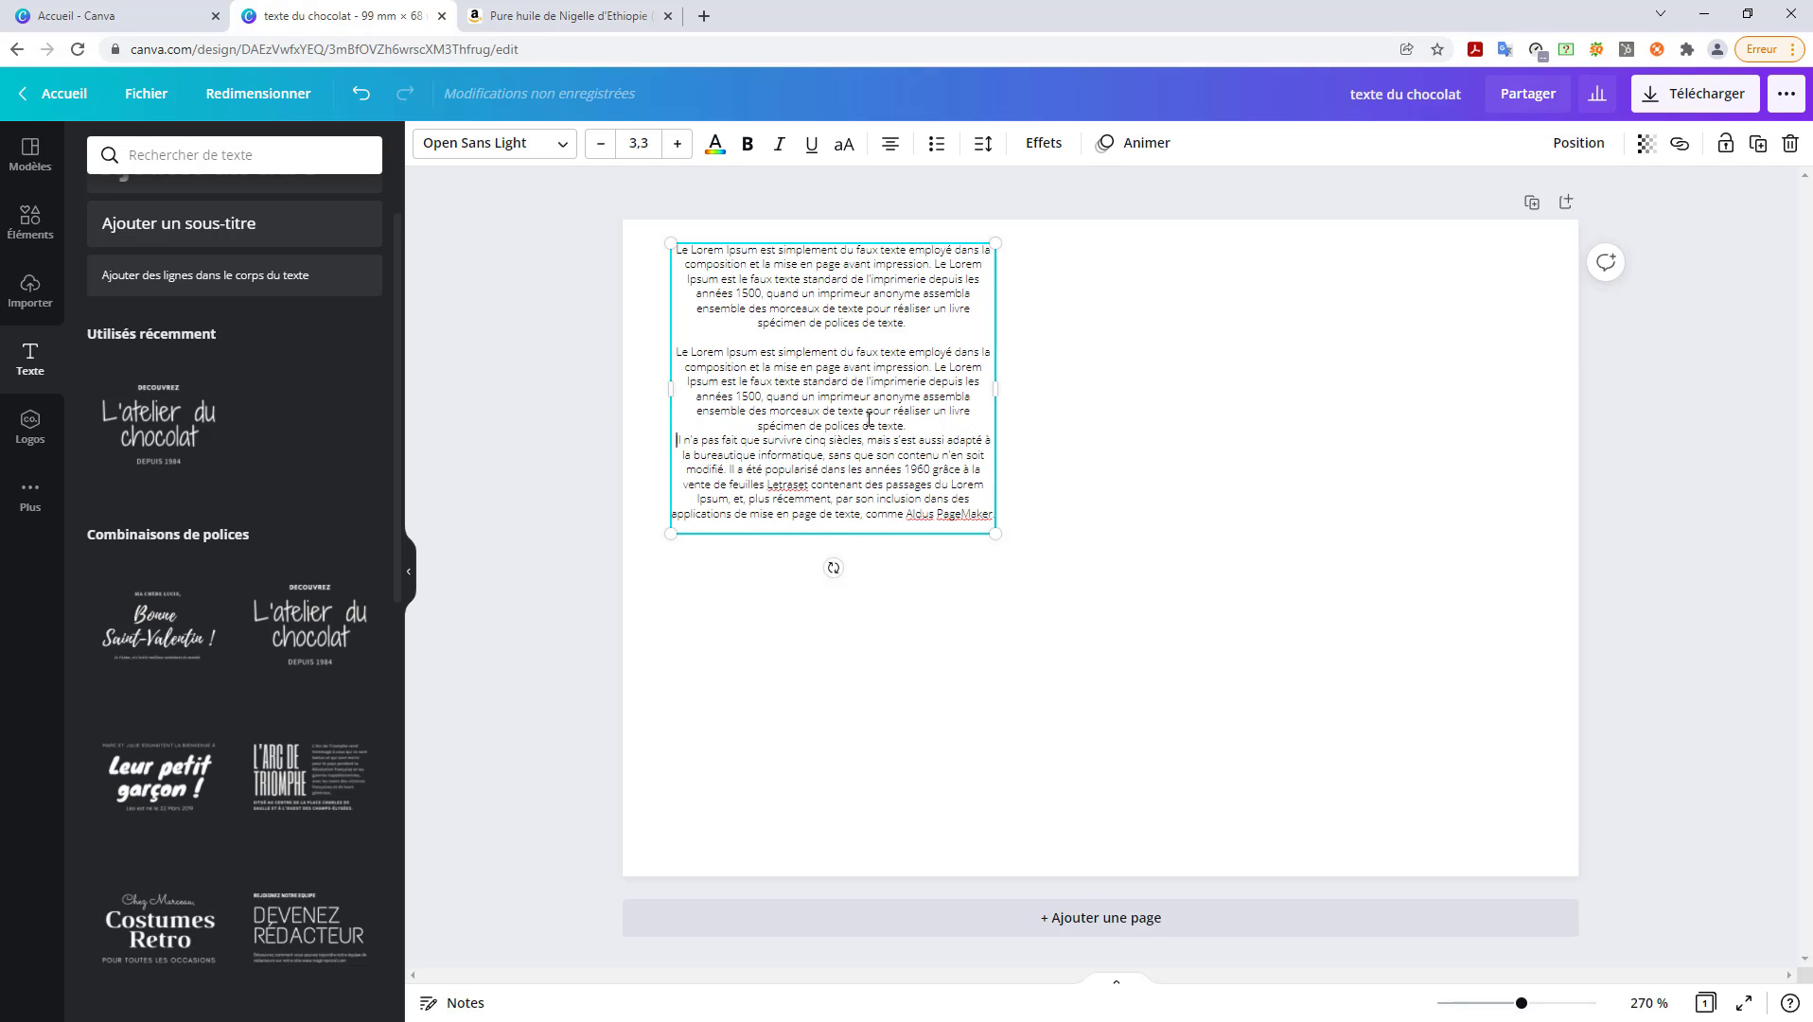
# - Set the font size of all the text in the block to 4
pyautogui.click(958, 385)
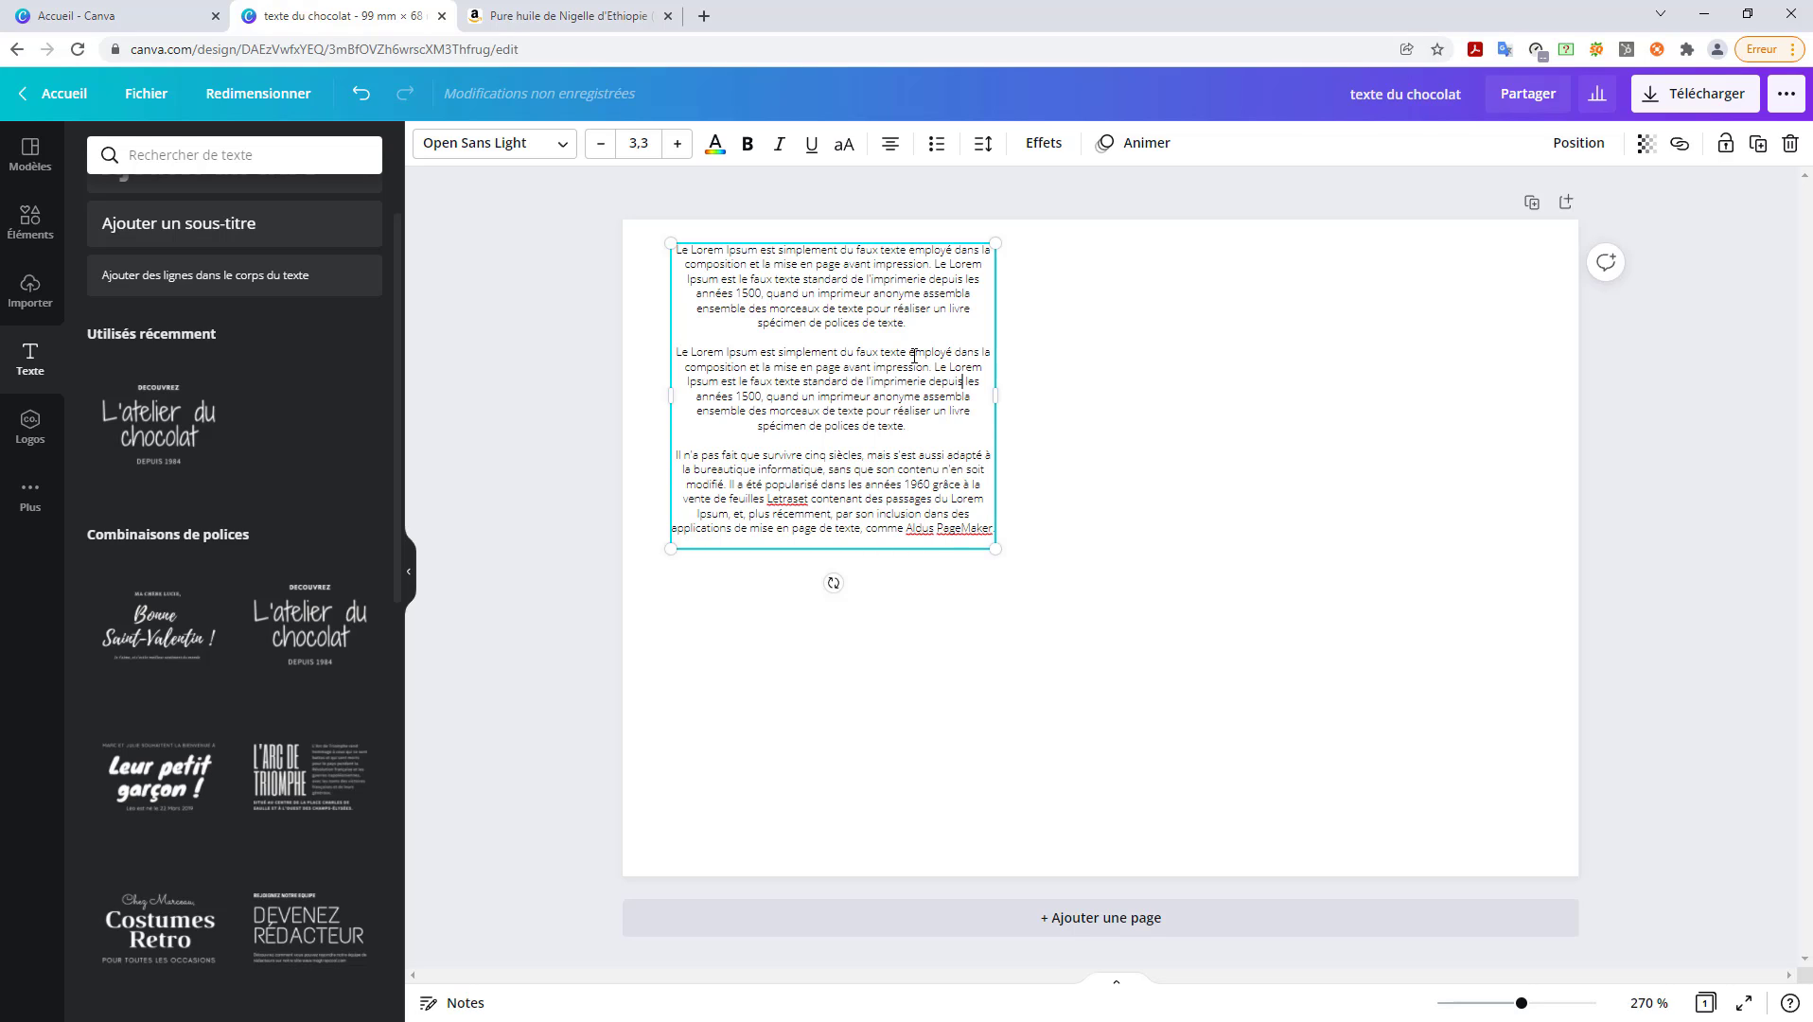
pyautogui.hotkey('ctrl', 'a')
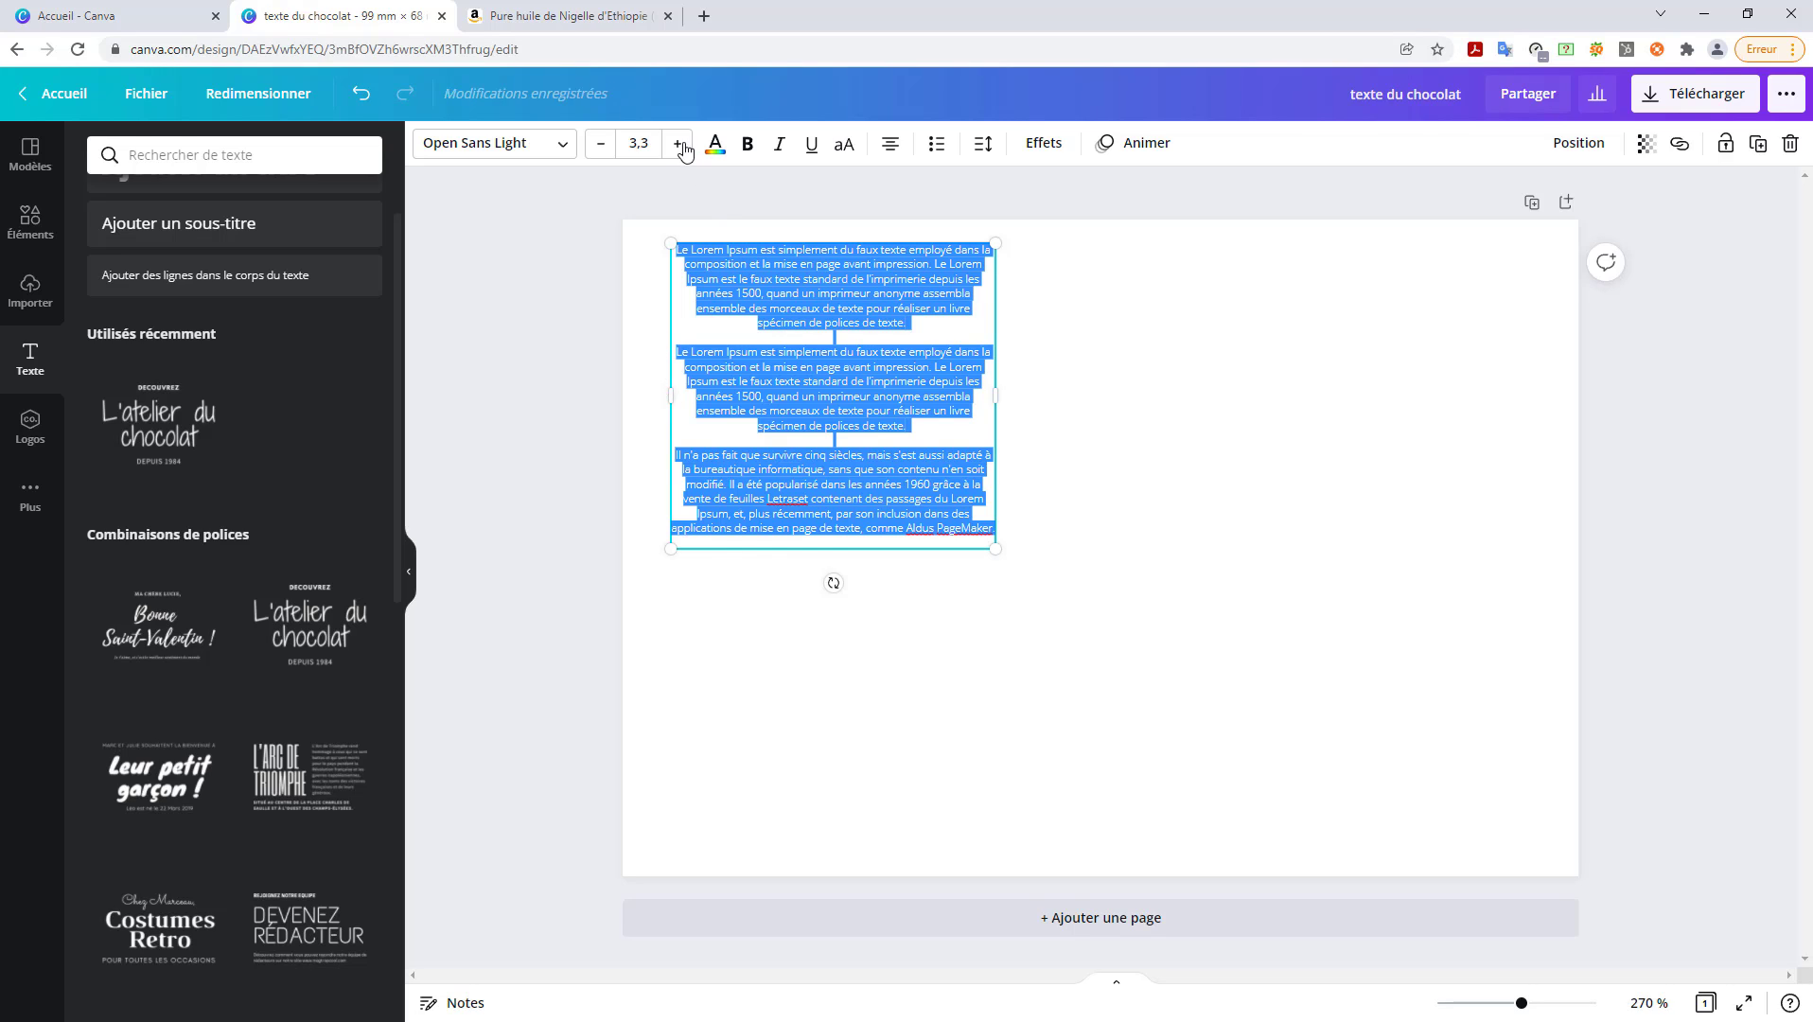
pyautogui.click(641, 143)
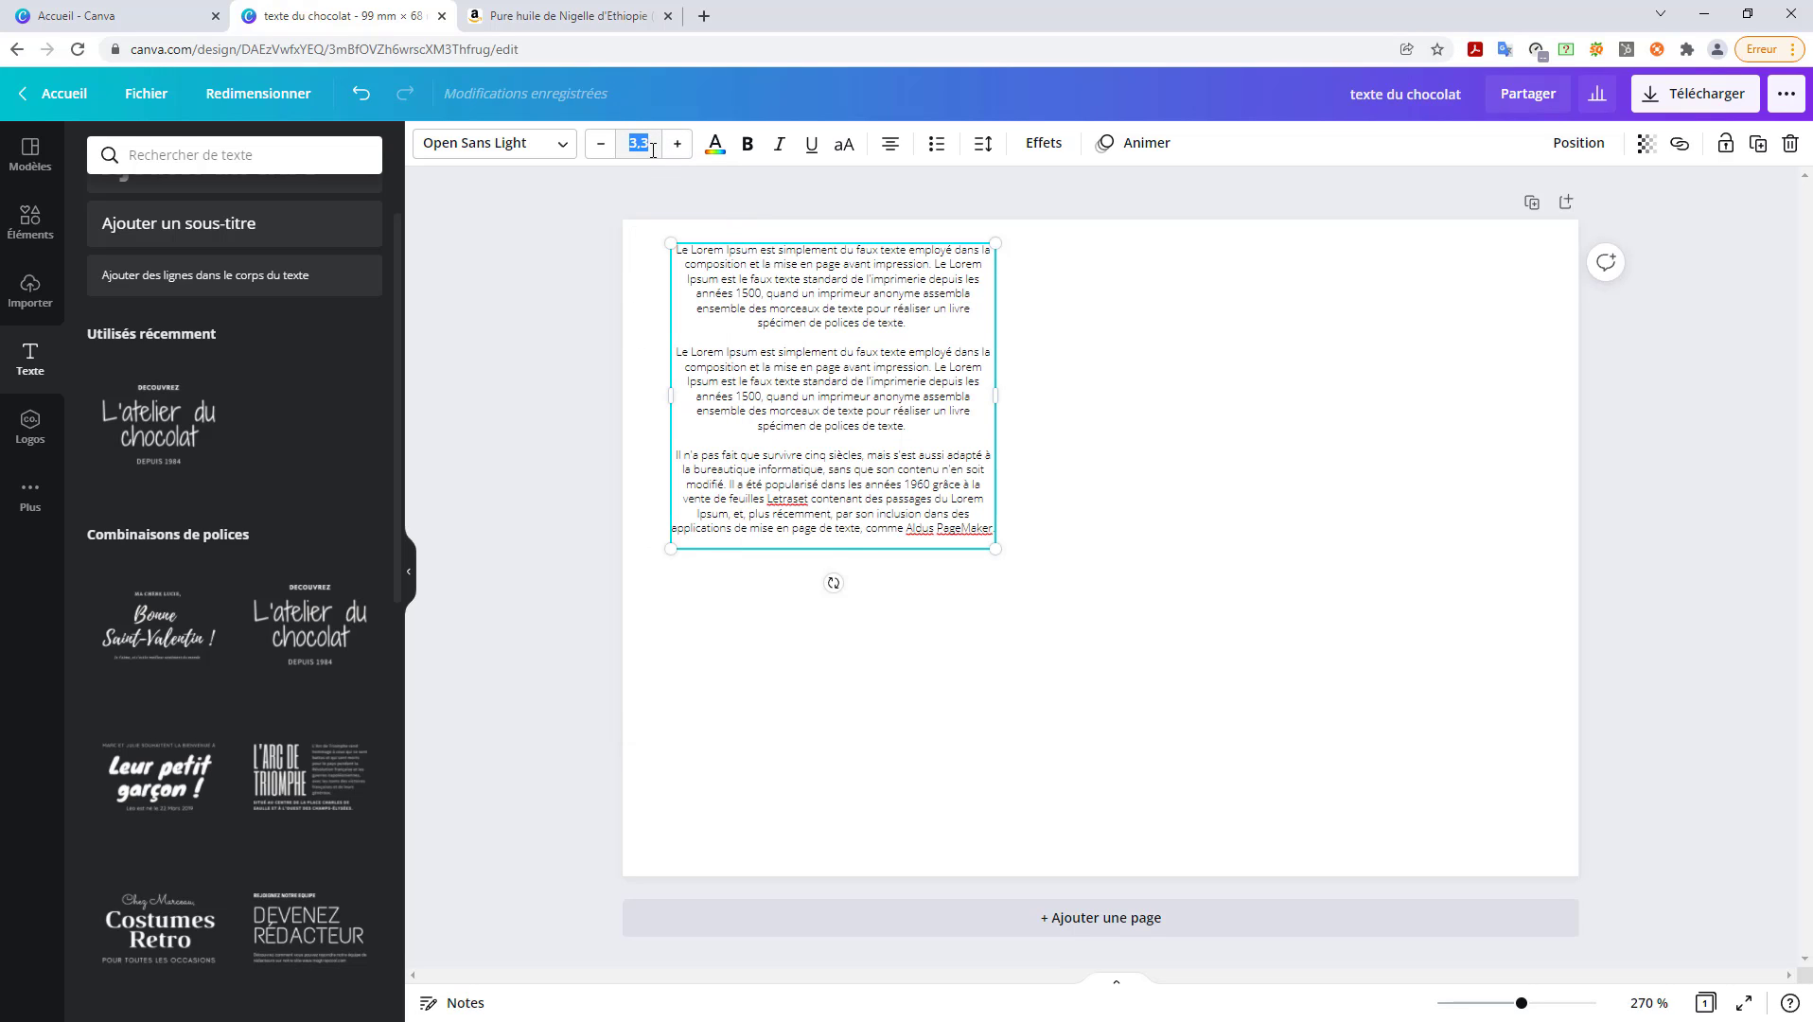
pyautogui.write('4')
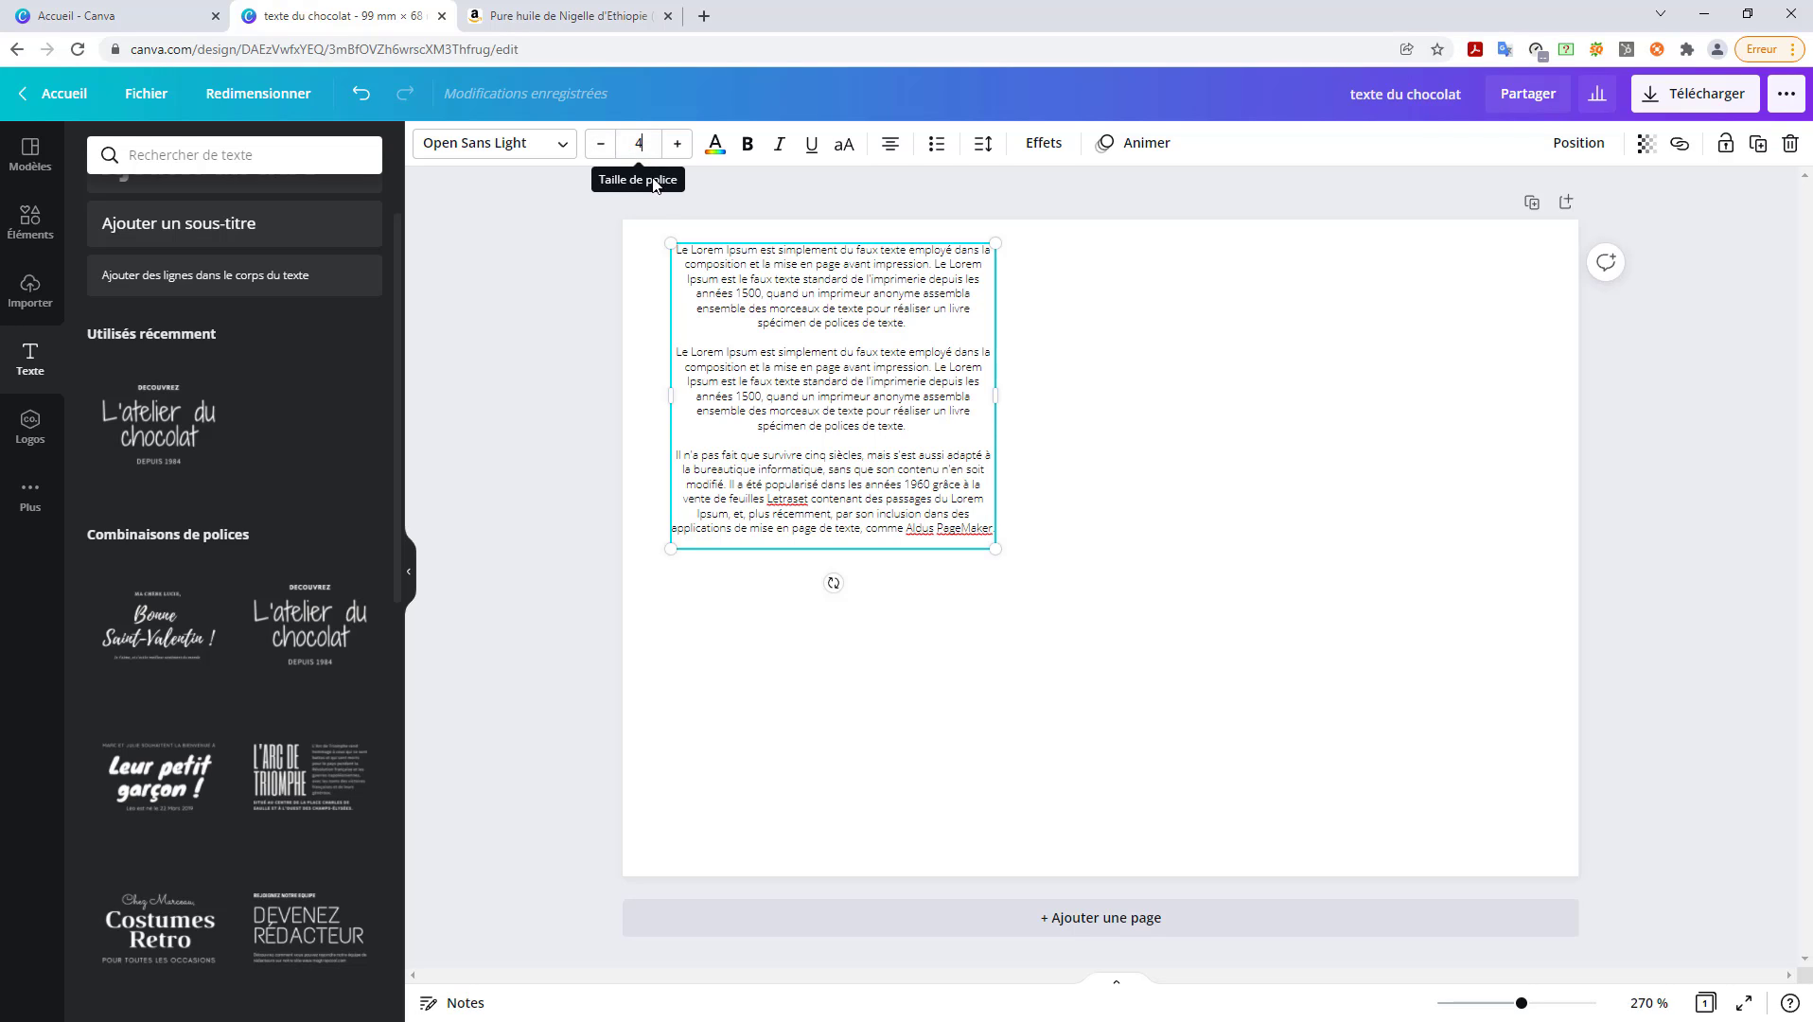
pyautogui.click(758, 310)
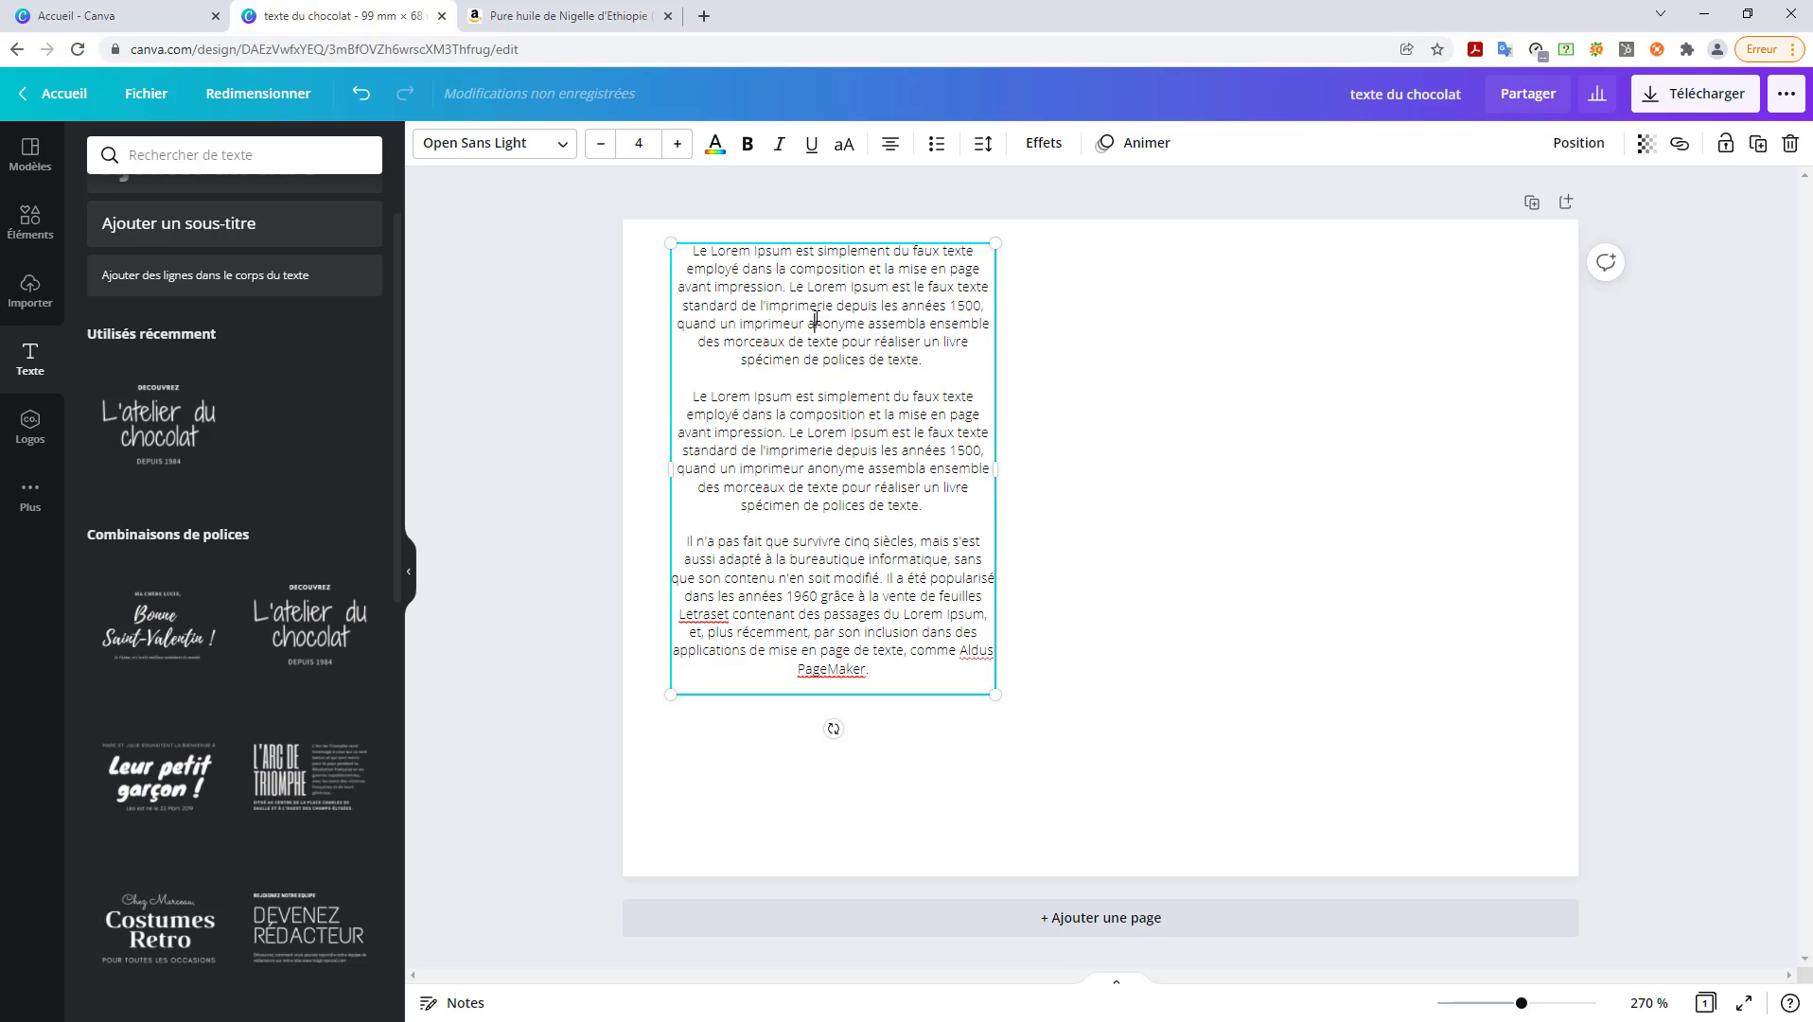
# - Change the font of the whole text block to Cardo
pyautogui.hotkey('ctrl', 'a')
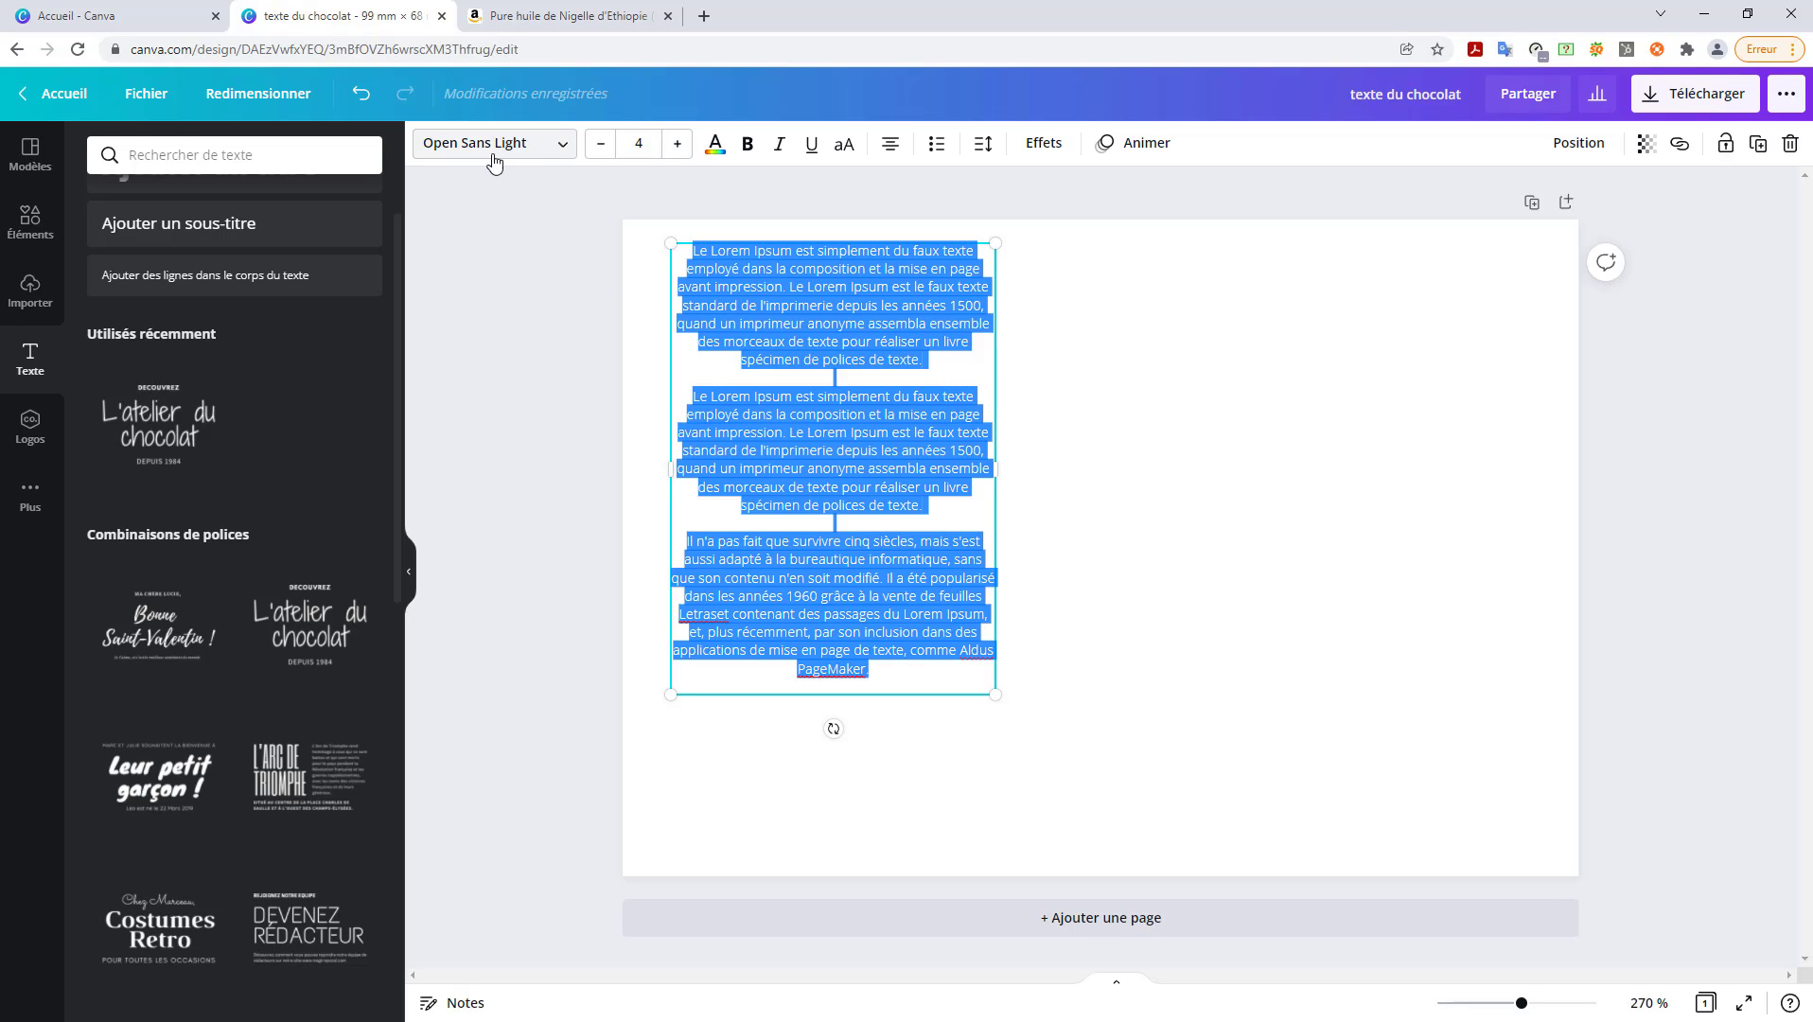
pyautogui.click(557, 158)
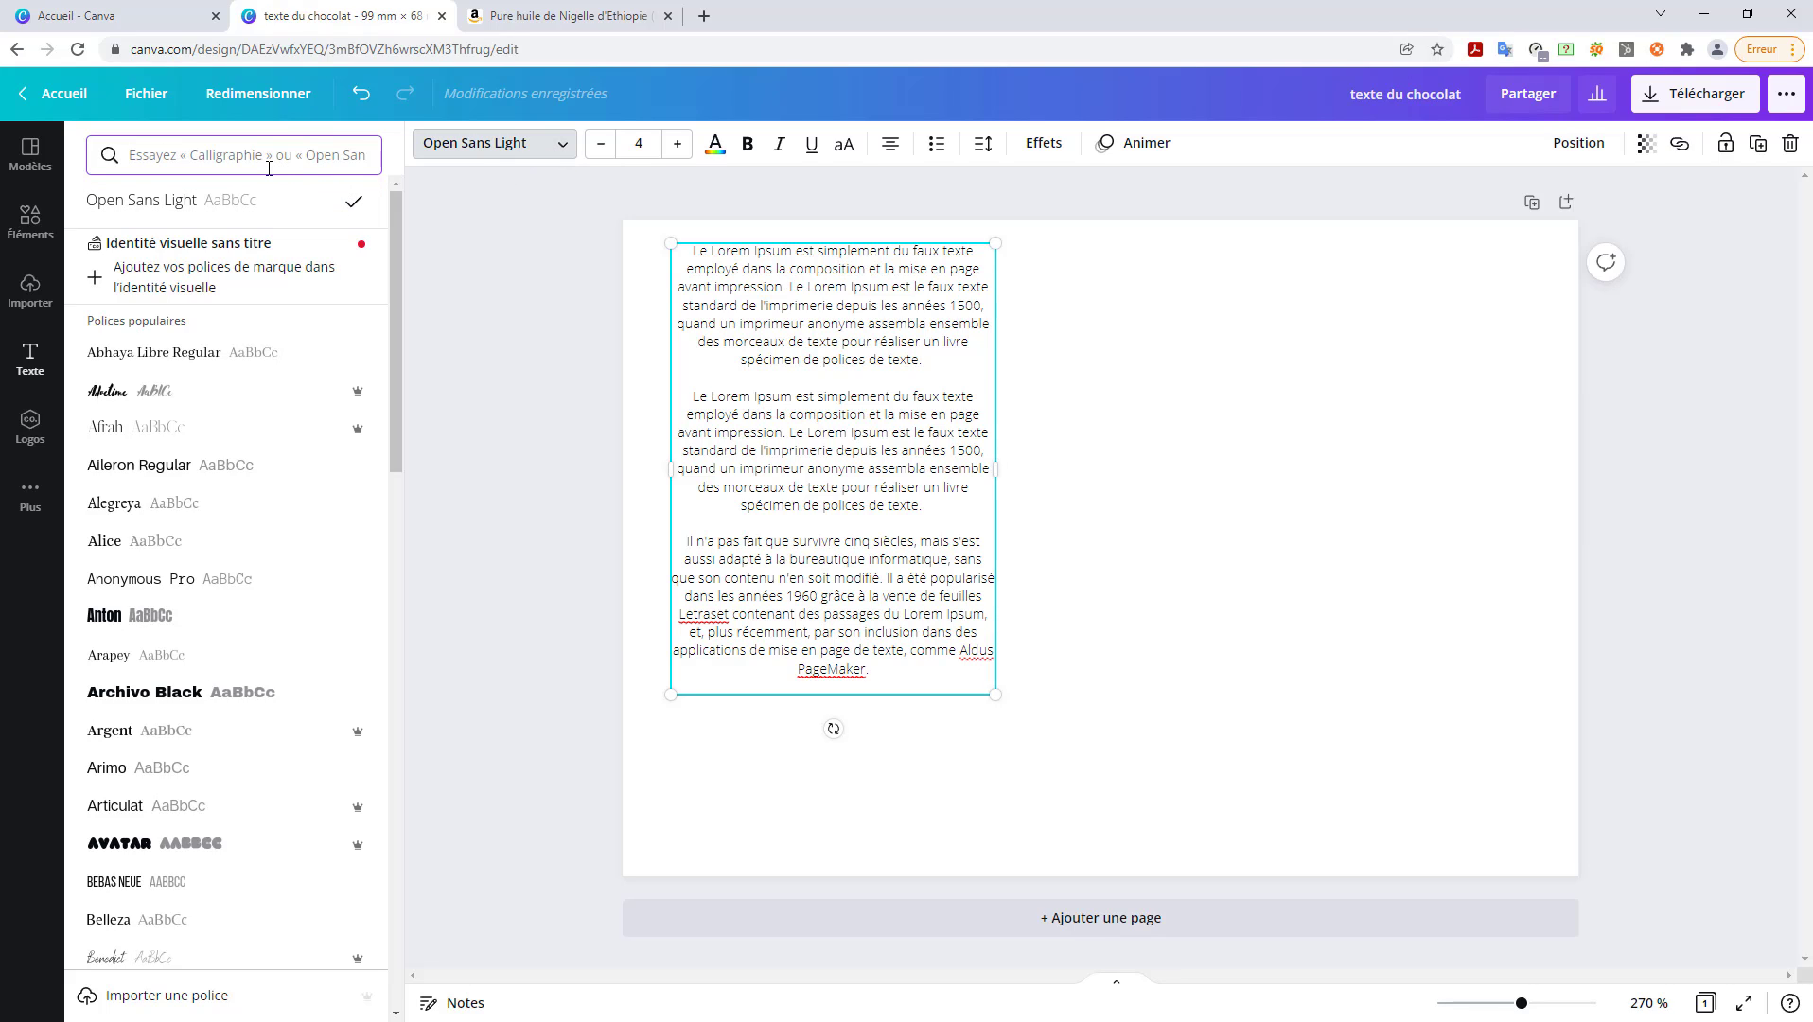
pyautogui.scroll(-4, 194, 473)
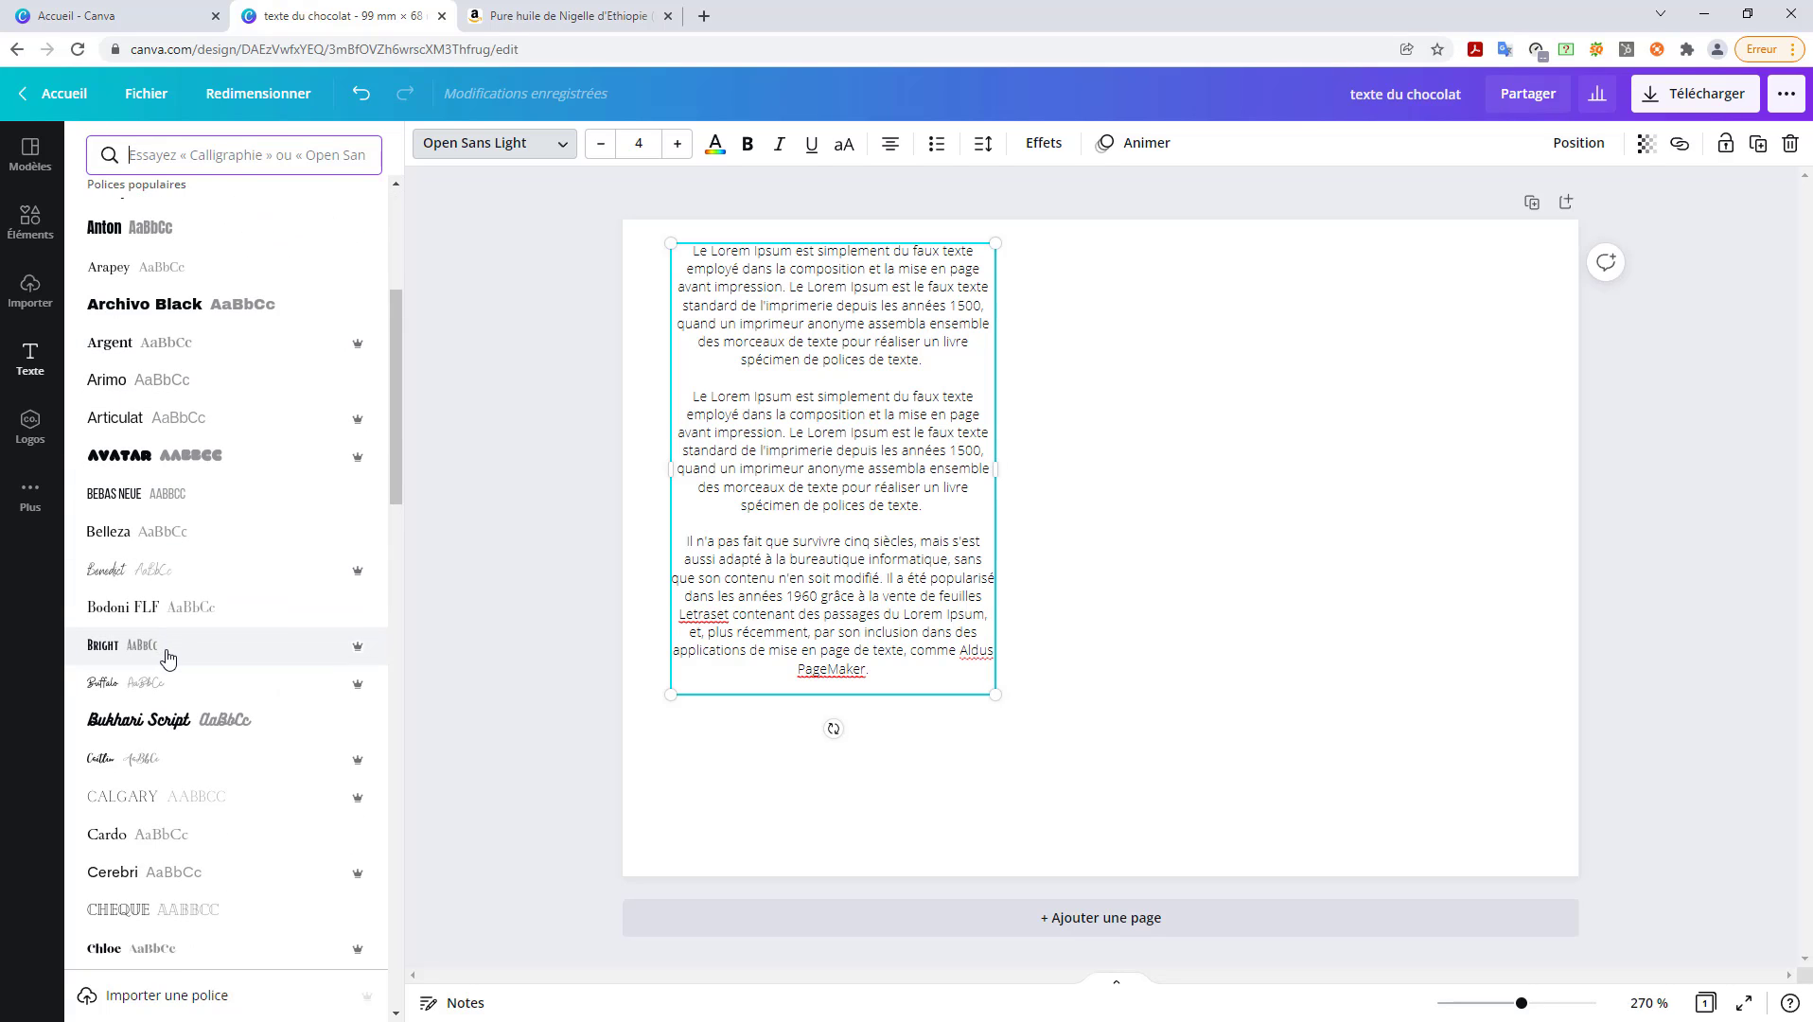
pyautogui.scroll(-2, 173, 654)
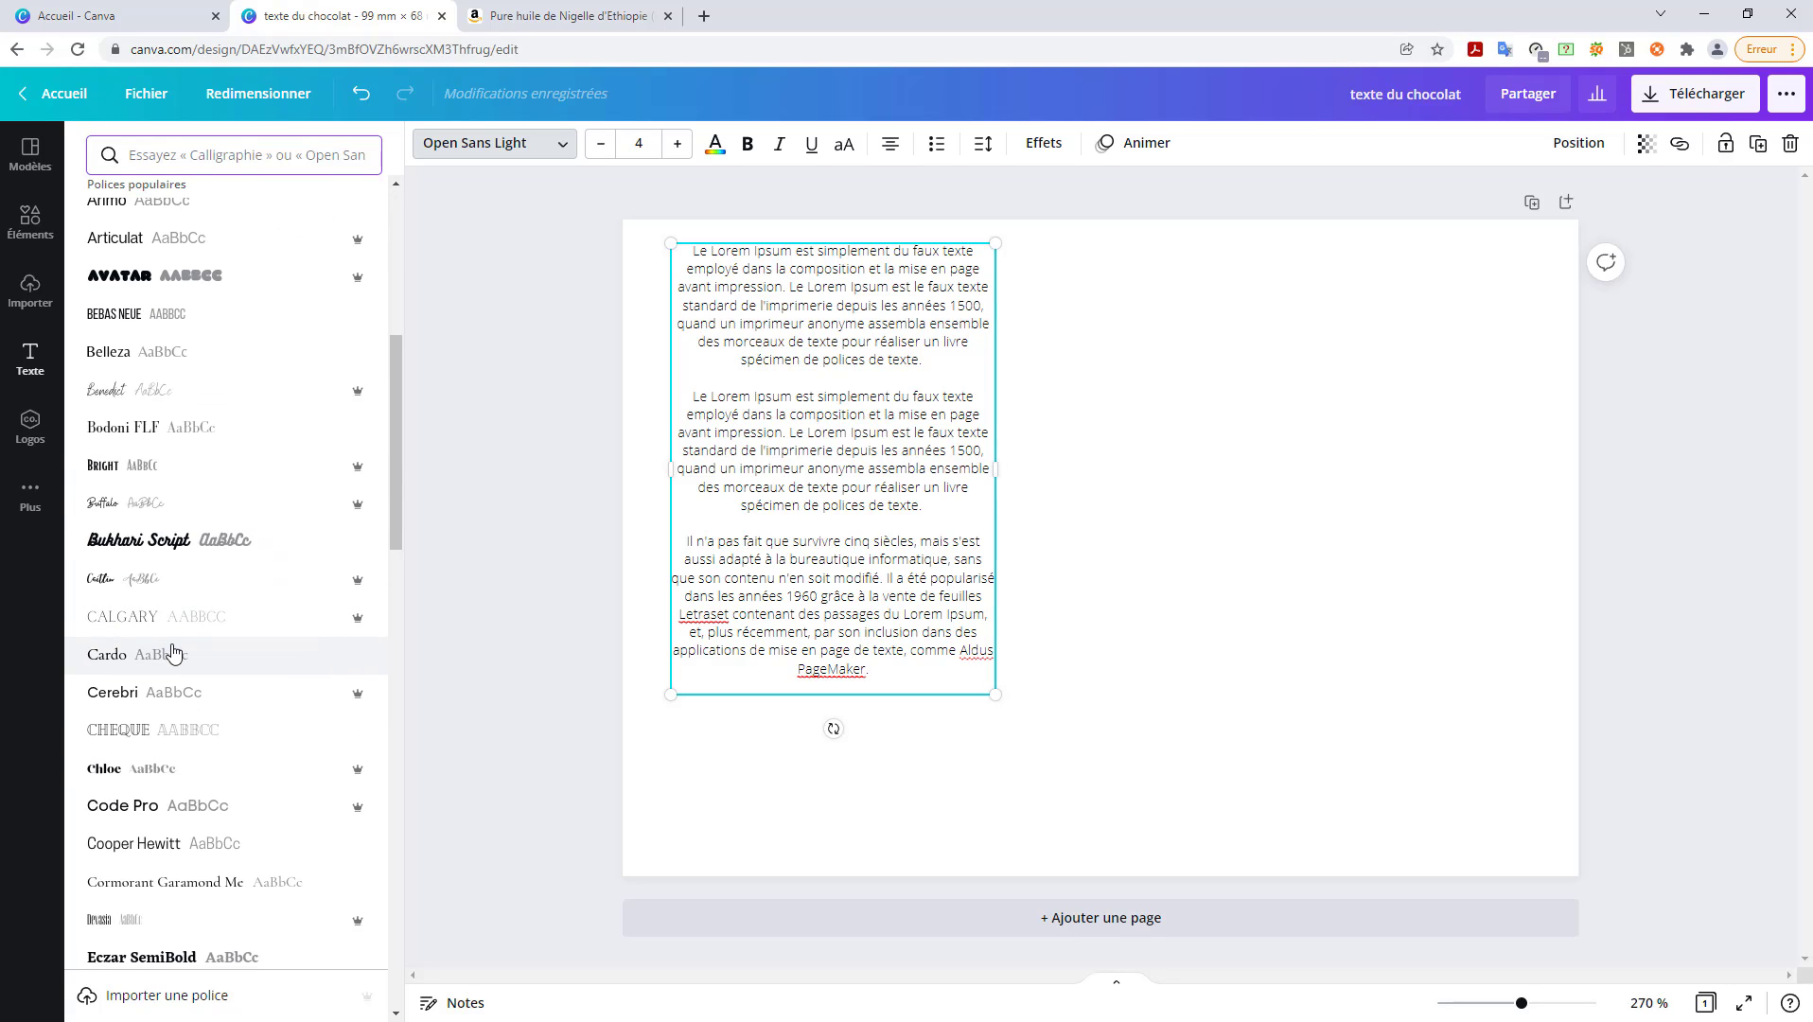
pyautogui.click(117, 659)
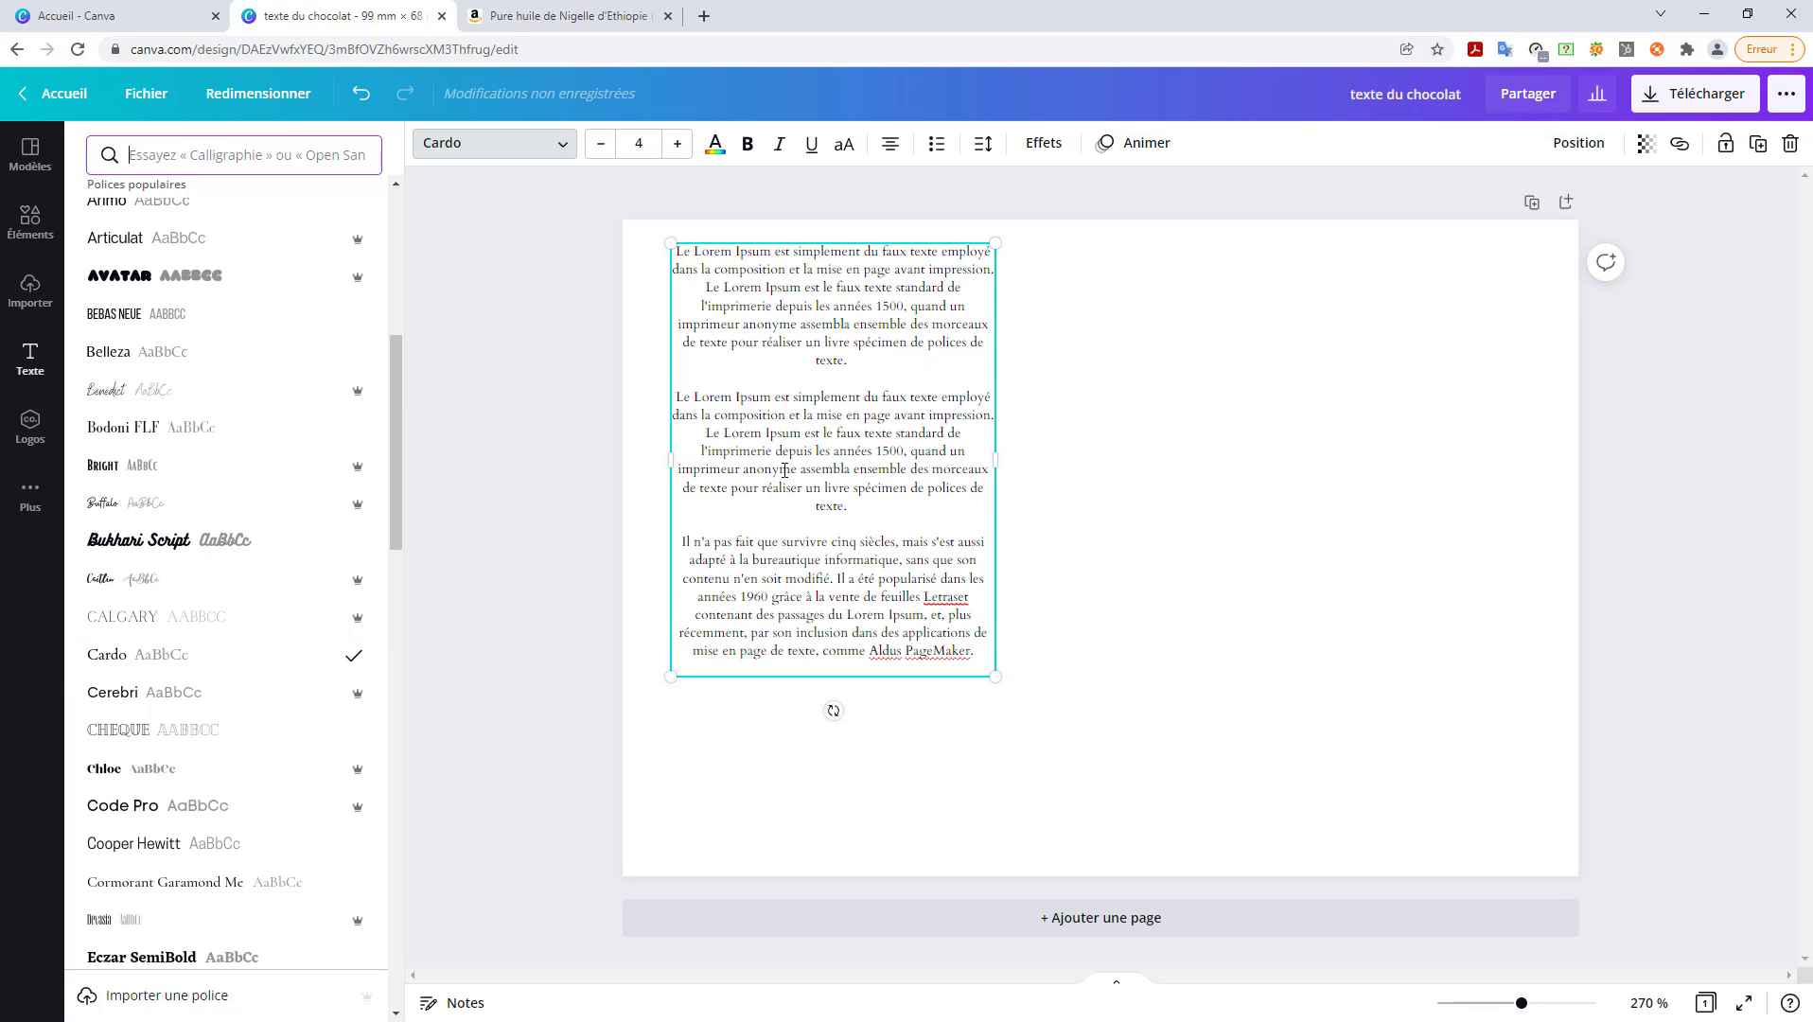
# - Open the text colour options for the whole text block
pyautogui.click(804, 422)
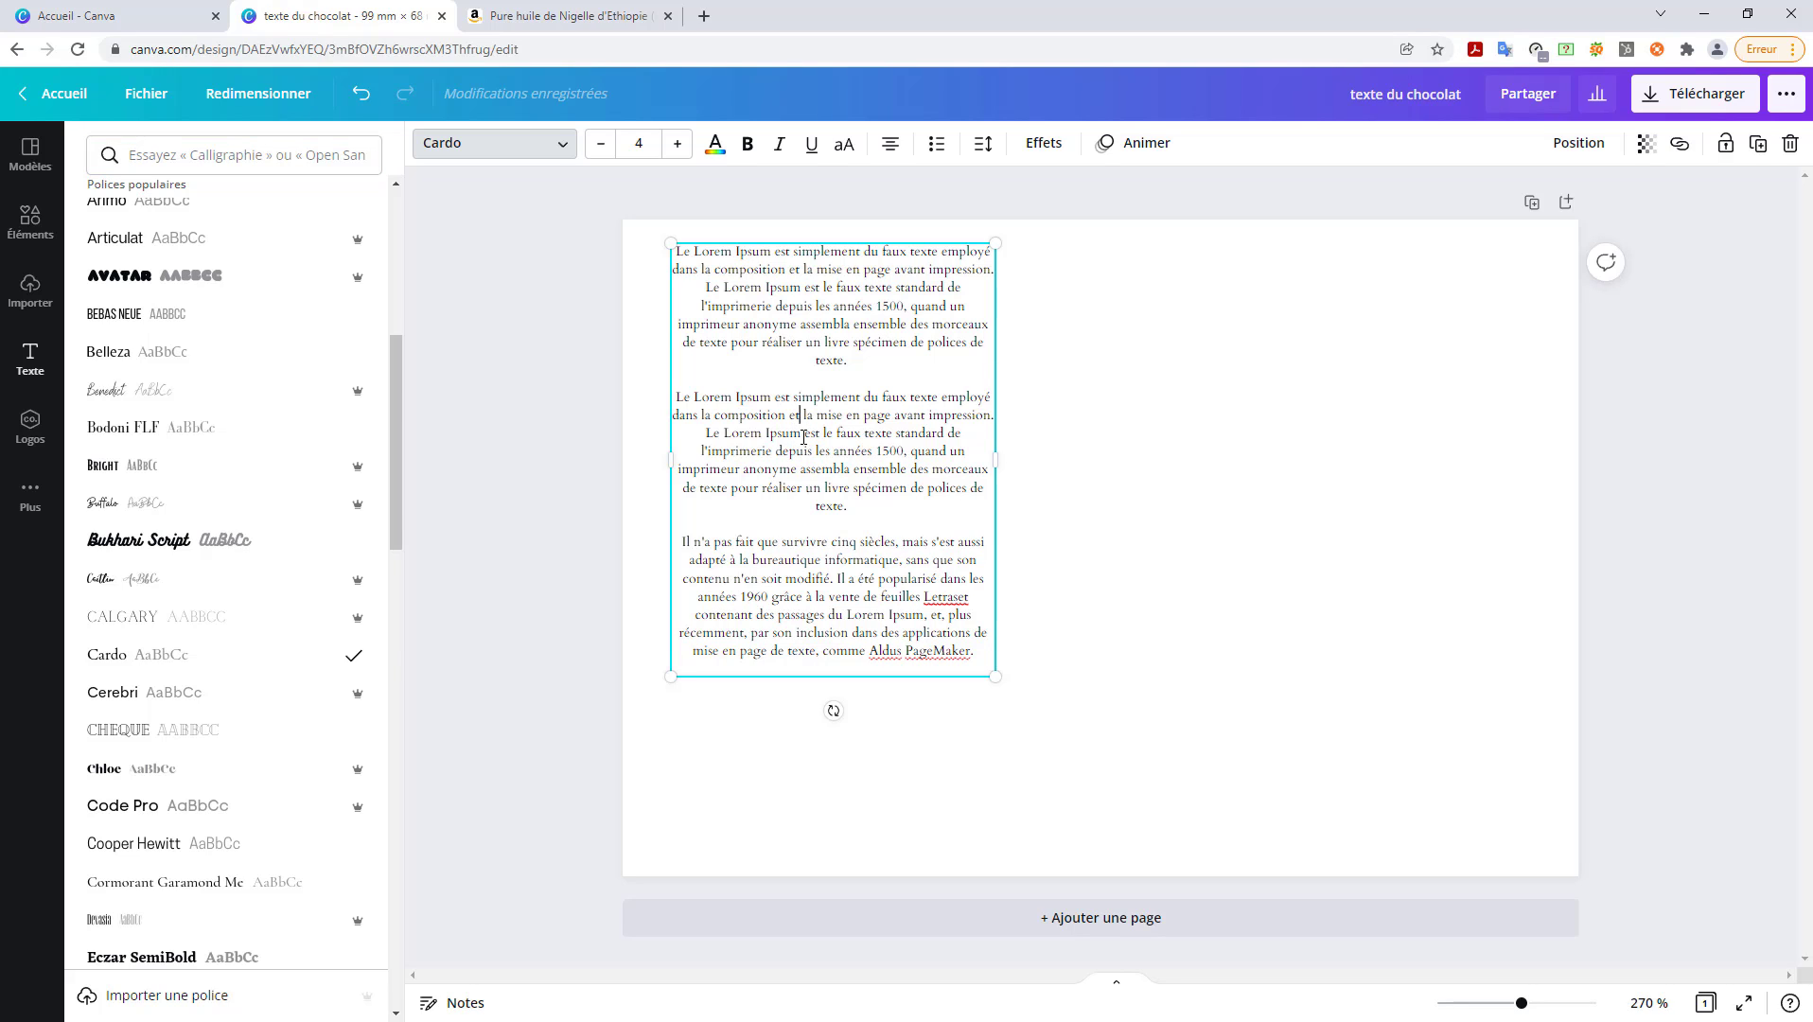
pyautogui.hotkey('ctrl', 'a')
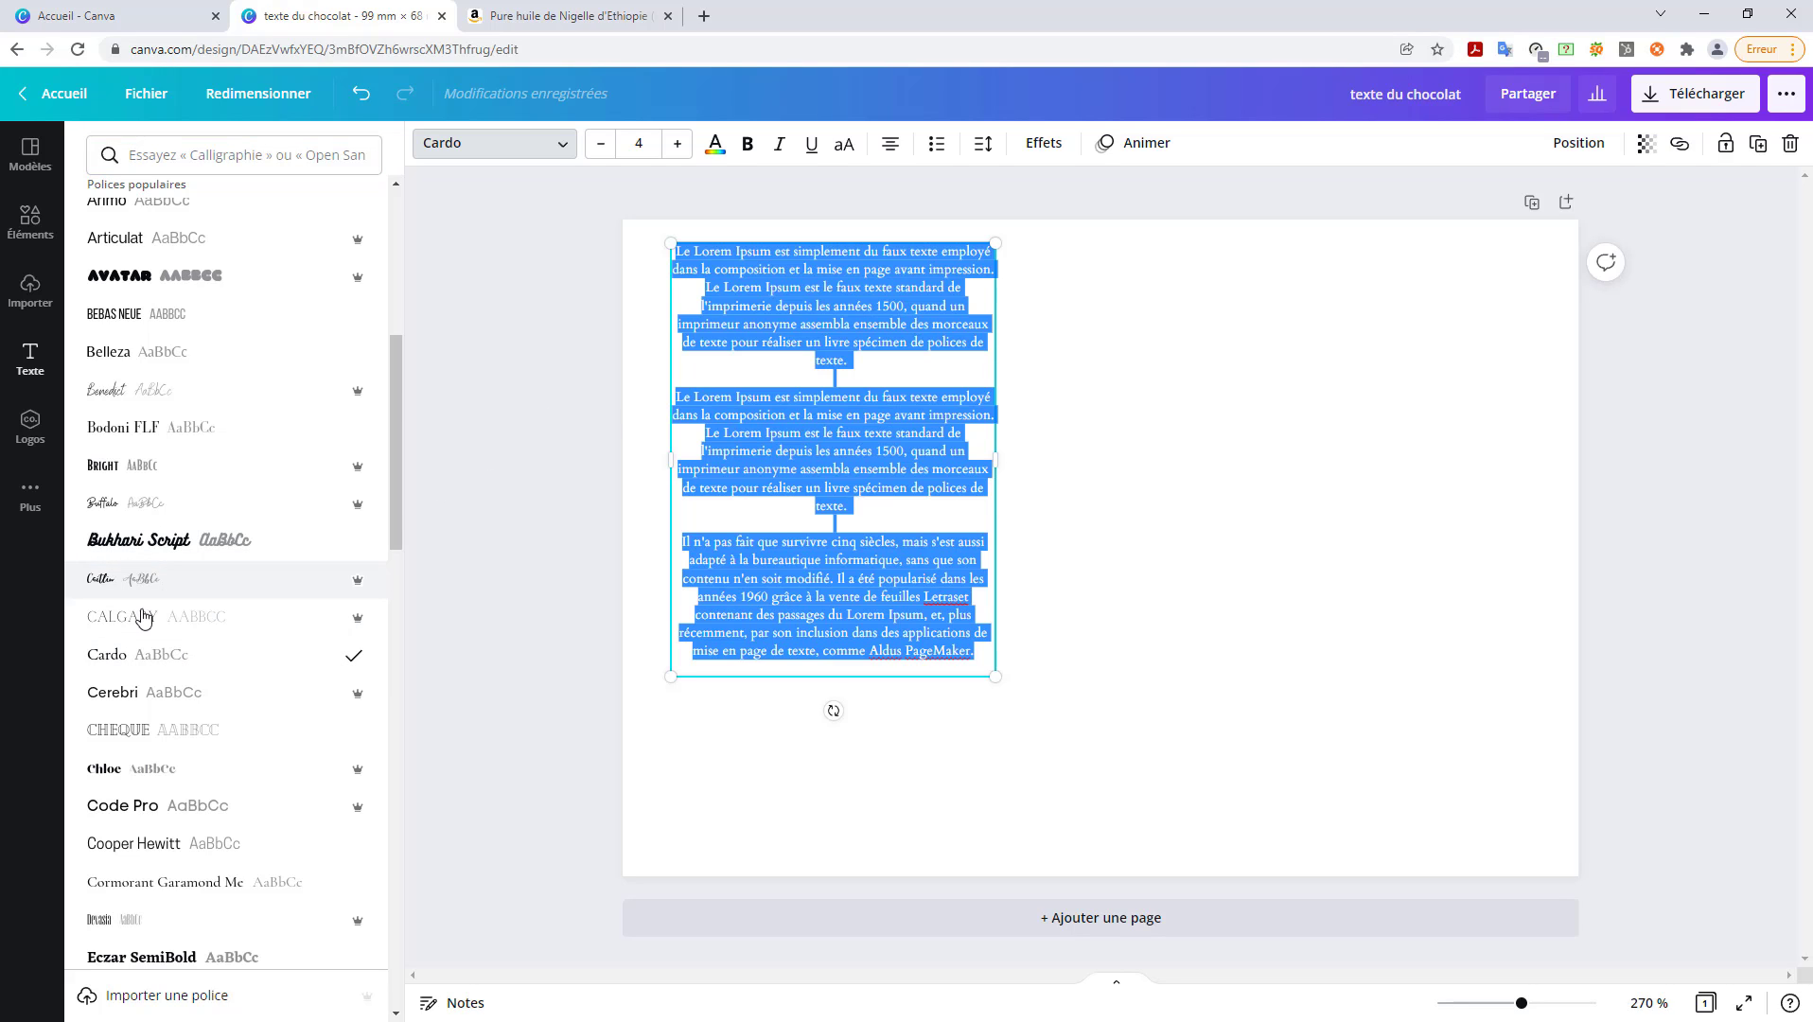
pyautogui.click(716, 143)
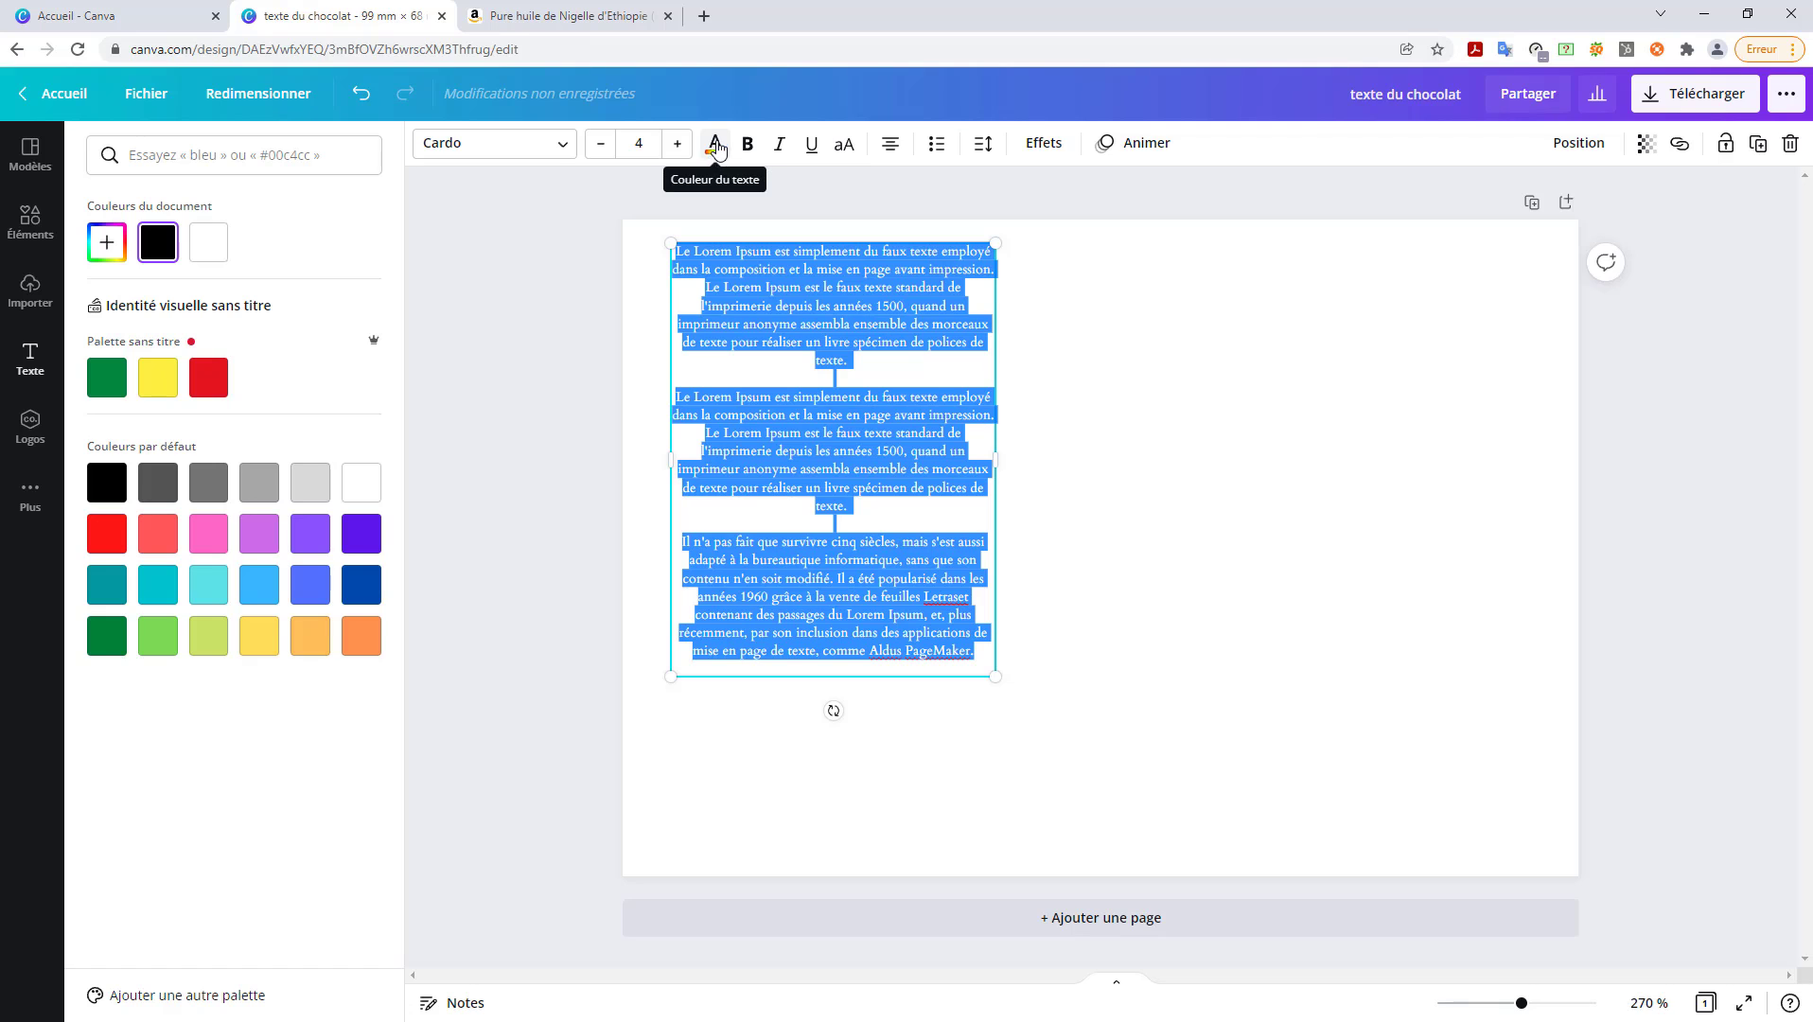
# - Justify all three paragraphs and shift the text block slightly down and to the right on the label
pyautogui.click(681, 323)
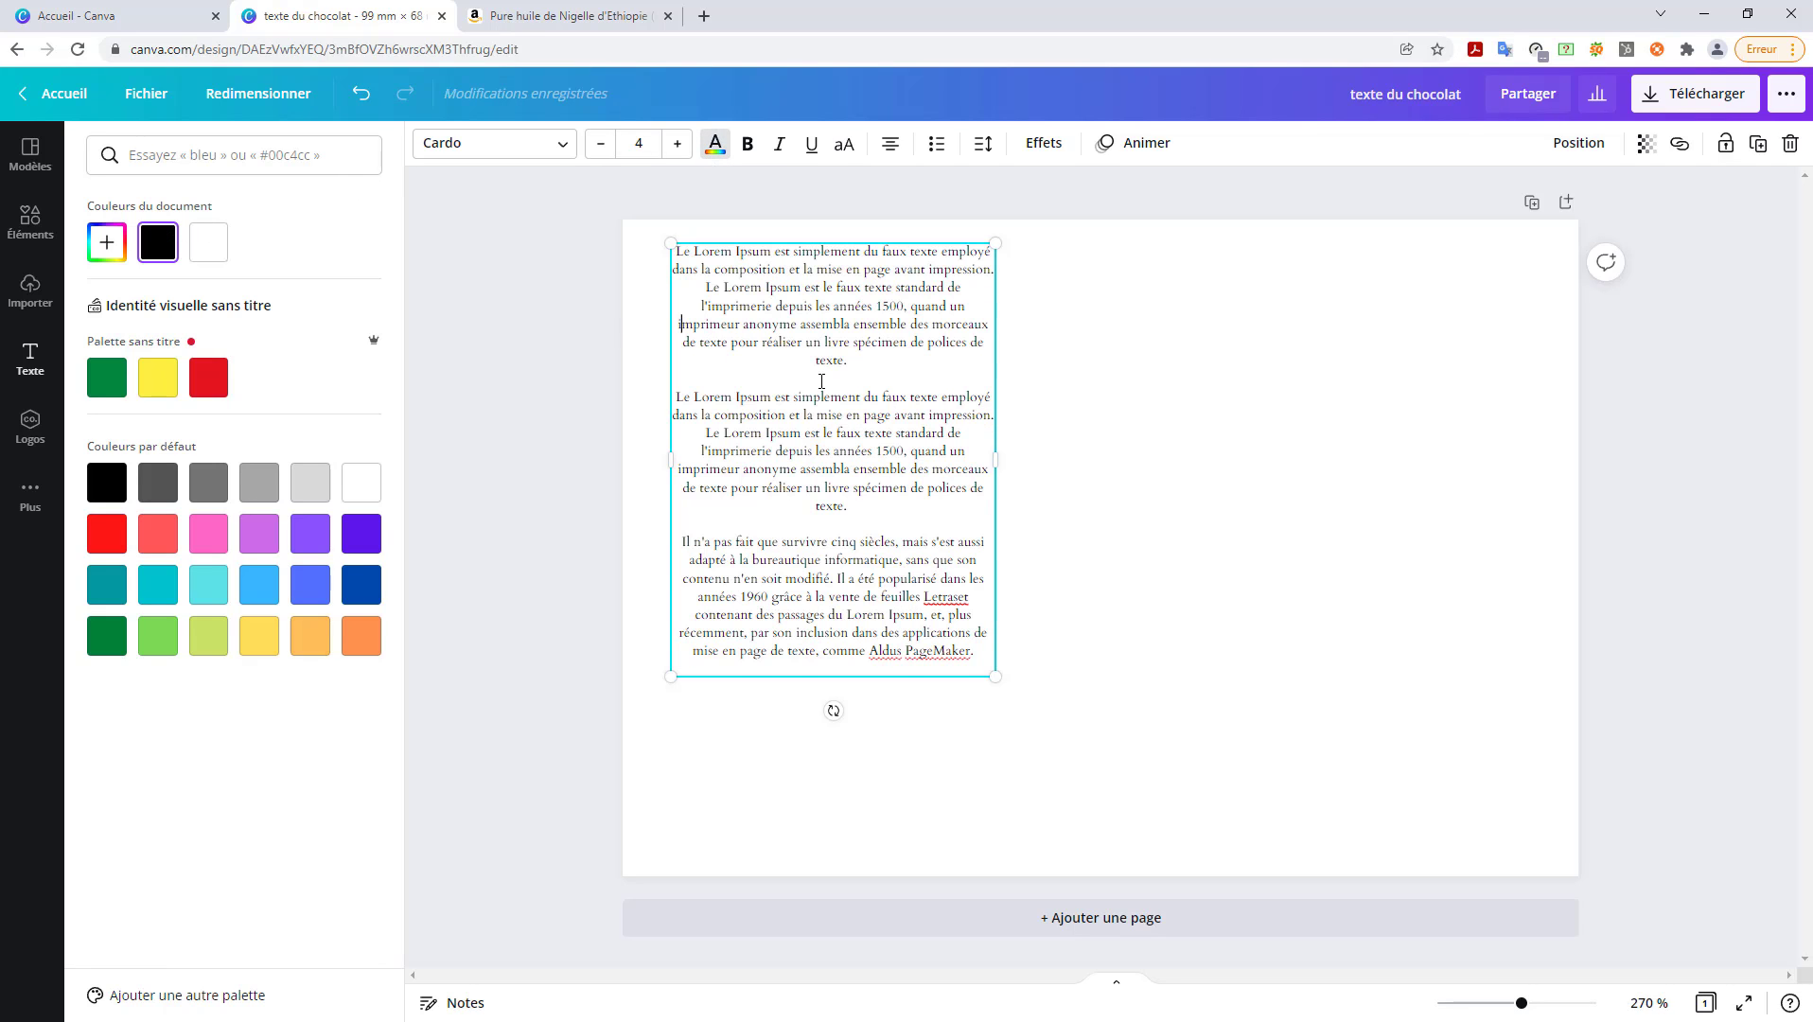
pyautogui.hotkey('ctrl', 'a')
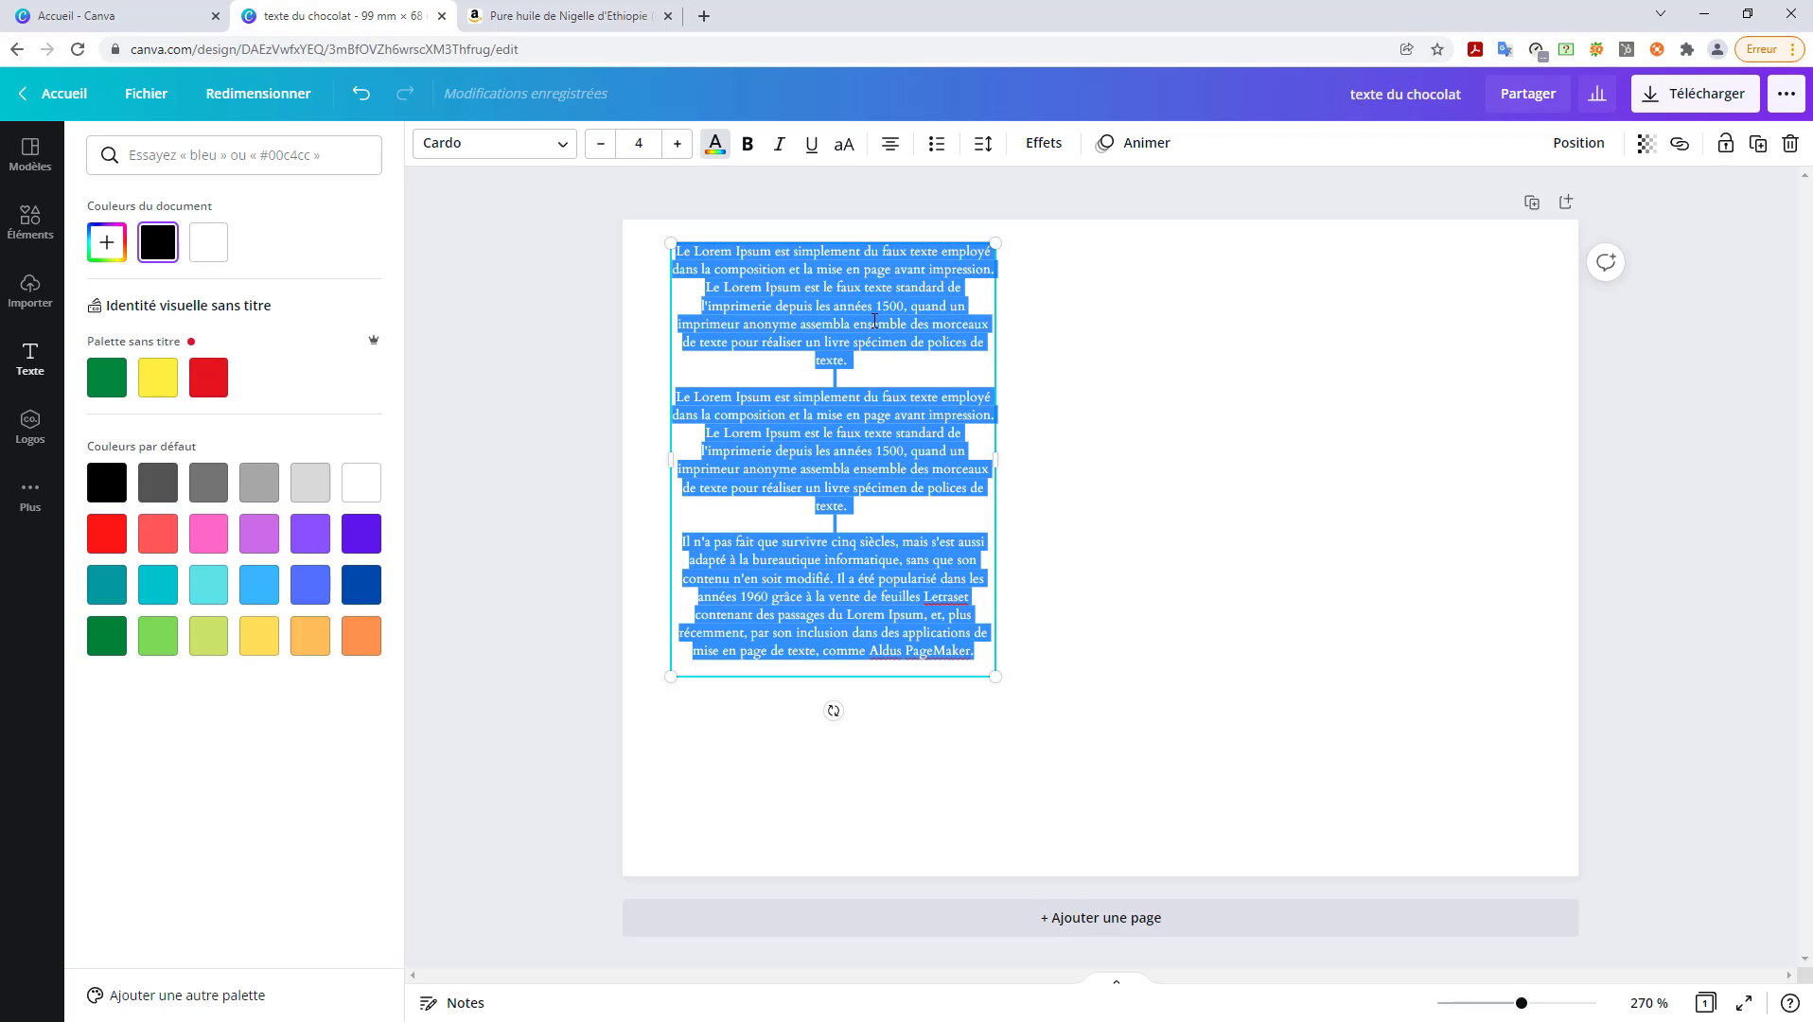
pyautogui.click(893, 150)
pyautogui.click(897, 152)
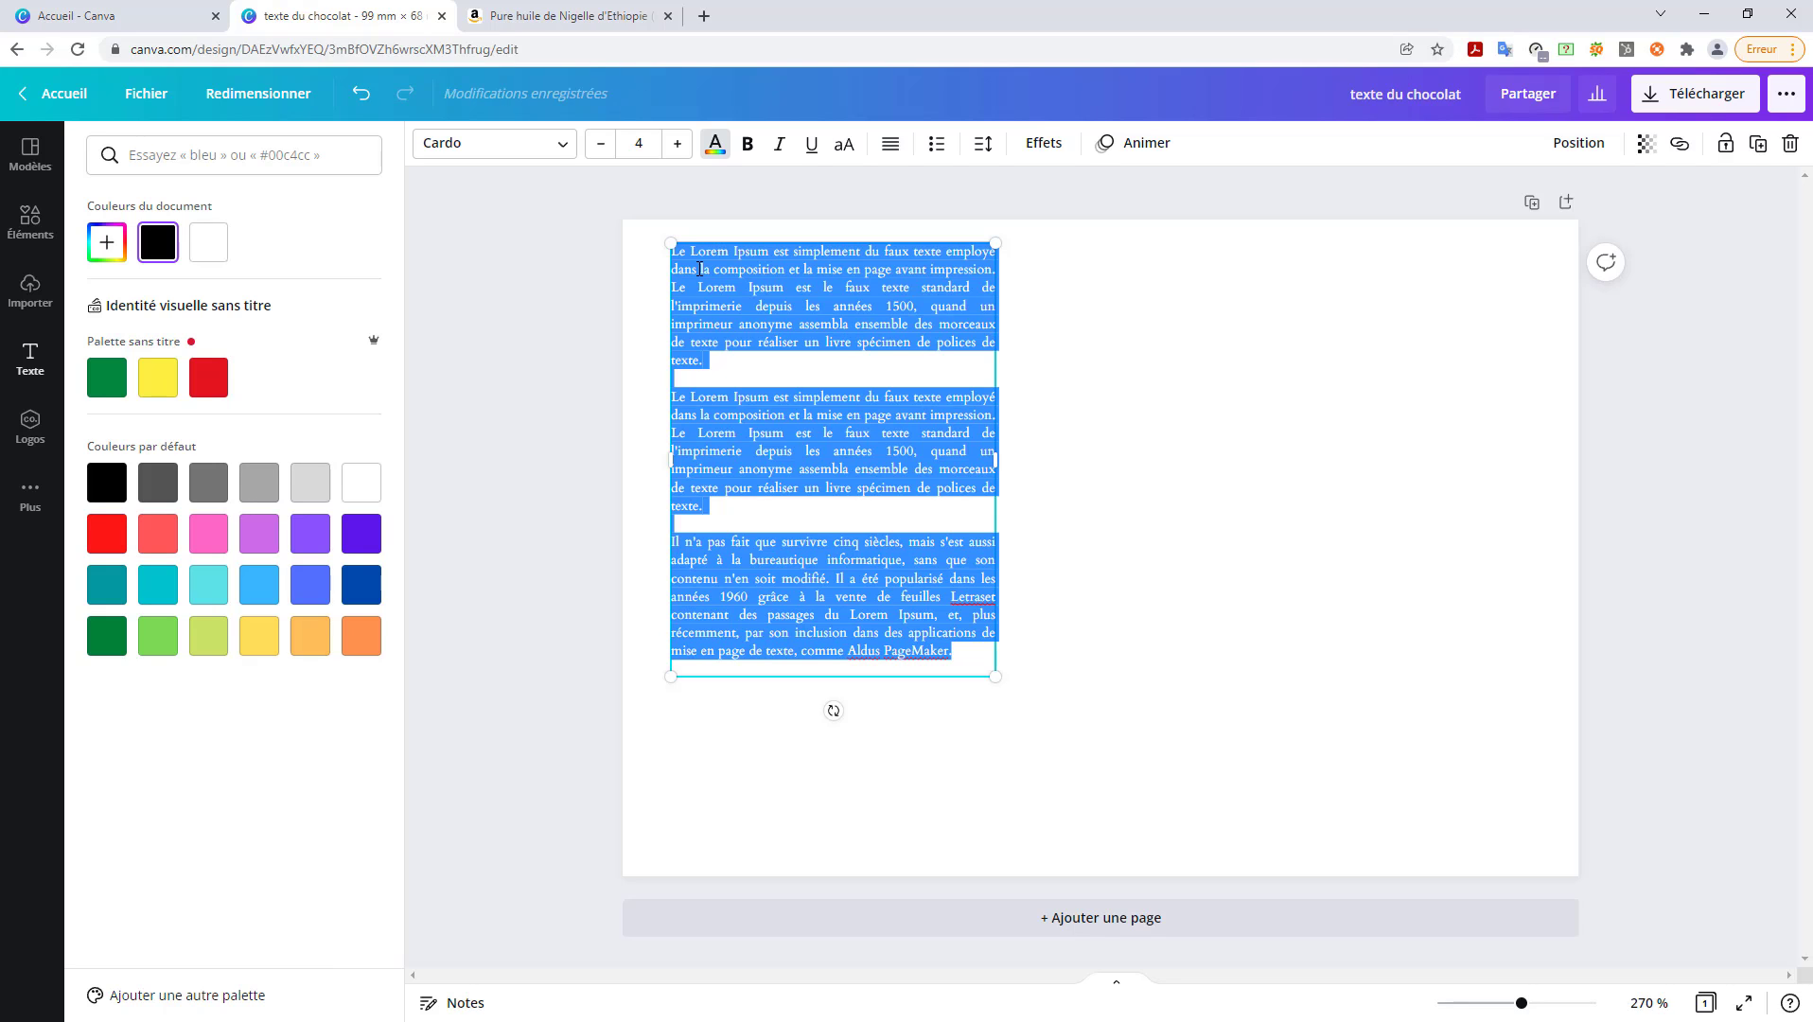
pyautogui.click(1222, 431)
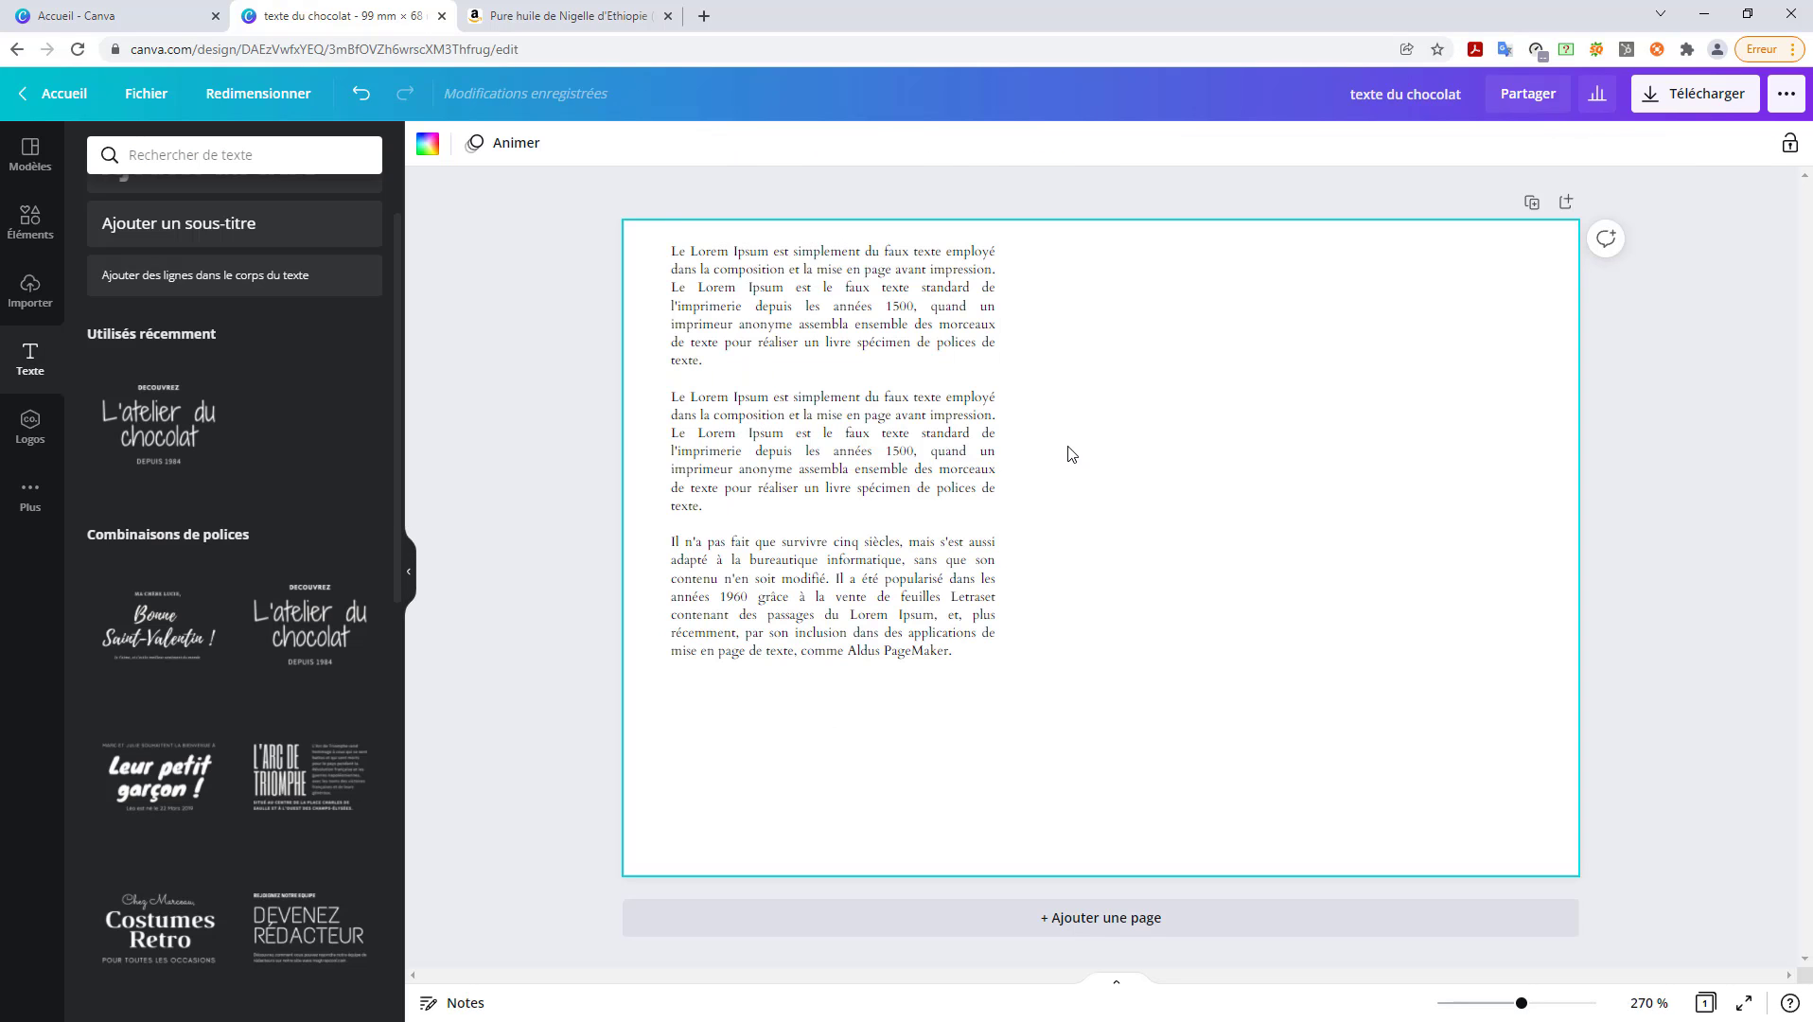
pyautogui.moveTo(809, 673)
pyautogui.mouseDown()
pyautogui.moveTo(805, 714)
pyautogui.moveTo(814, 692)
pyautogui.mouseUp()
pyautogui.click(1269, 613)
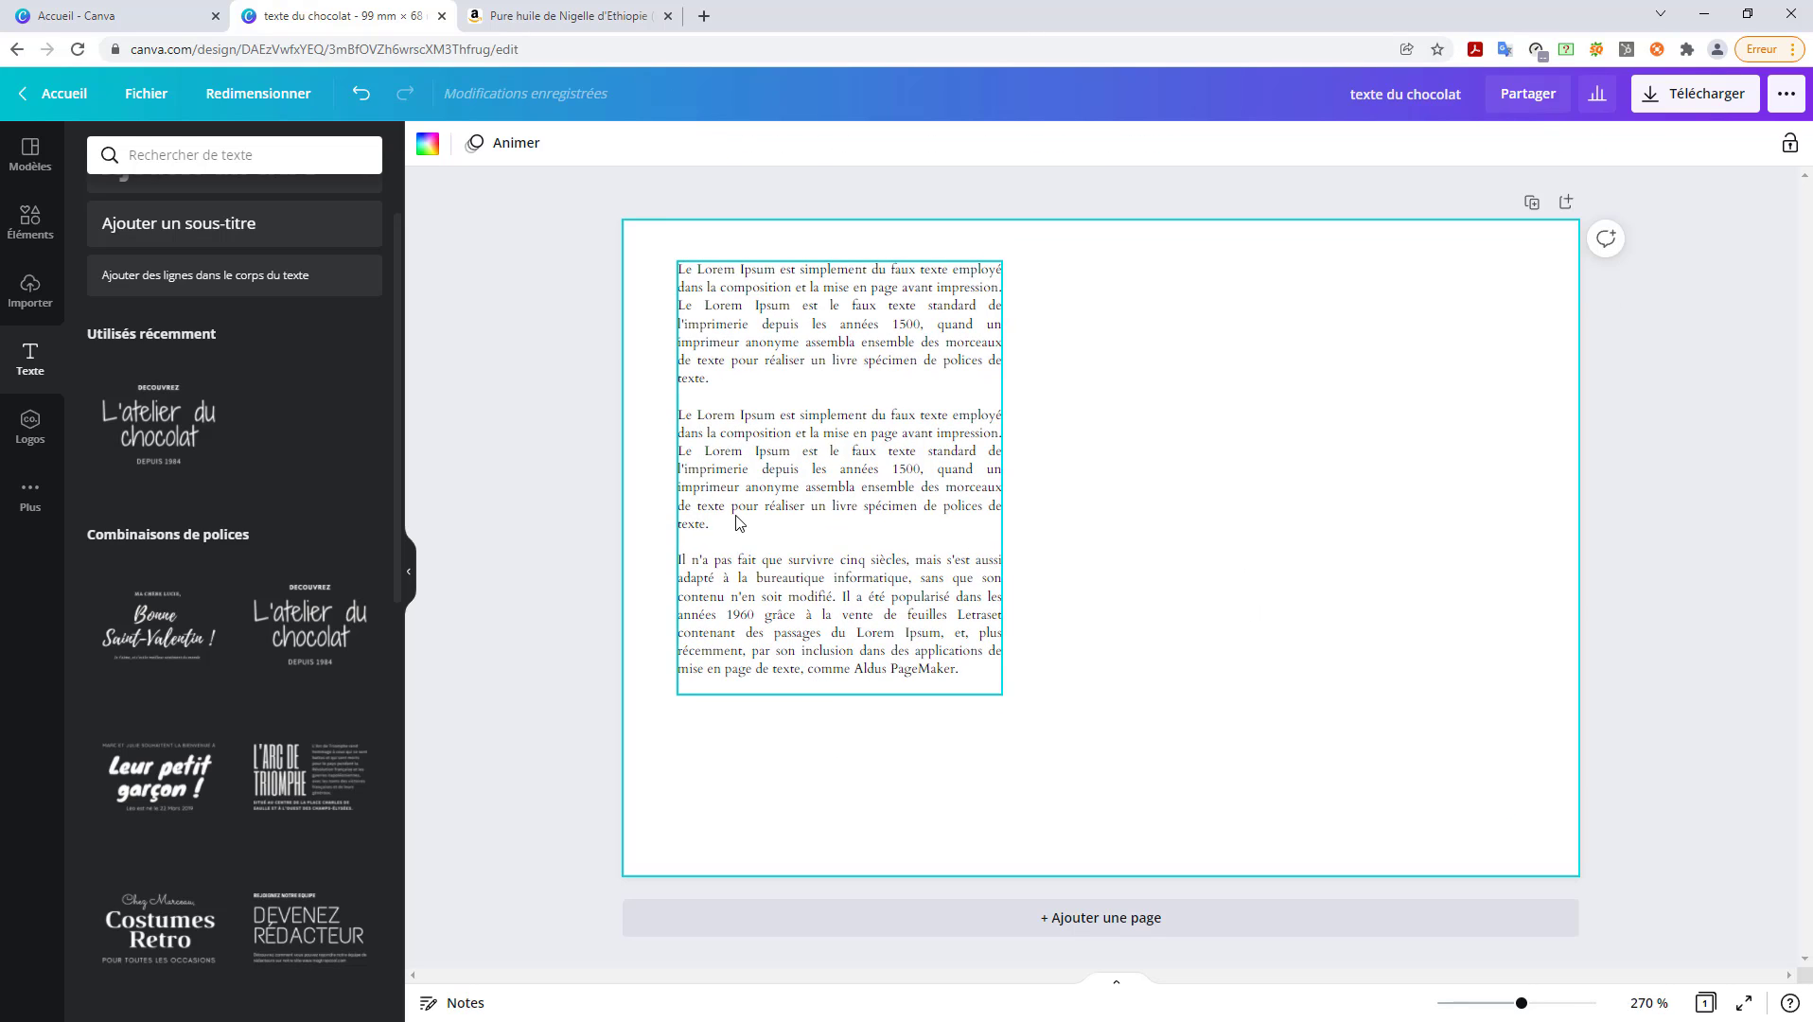
# - Add the bold heading "Conseil d'utilisation :" on the empty line above the second paragraph
pyautogui.doubleClick(695, 401)
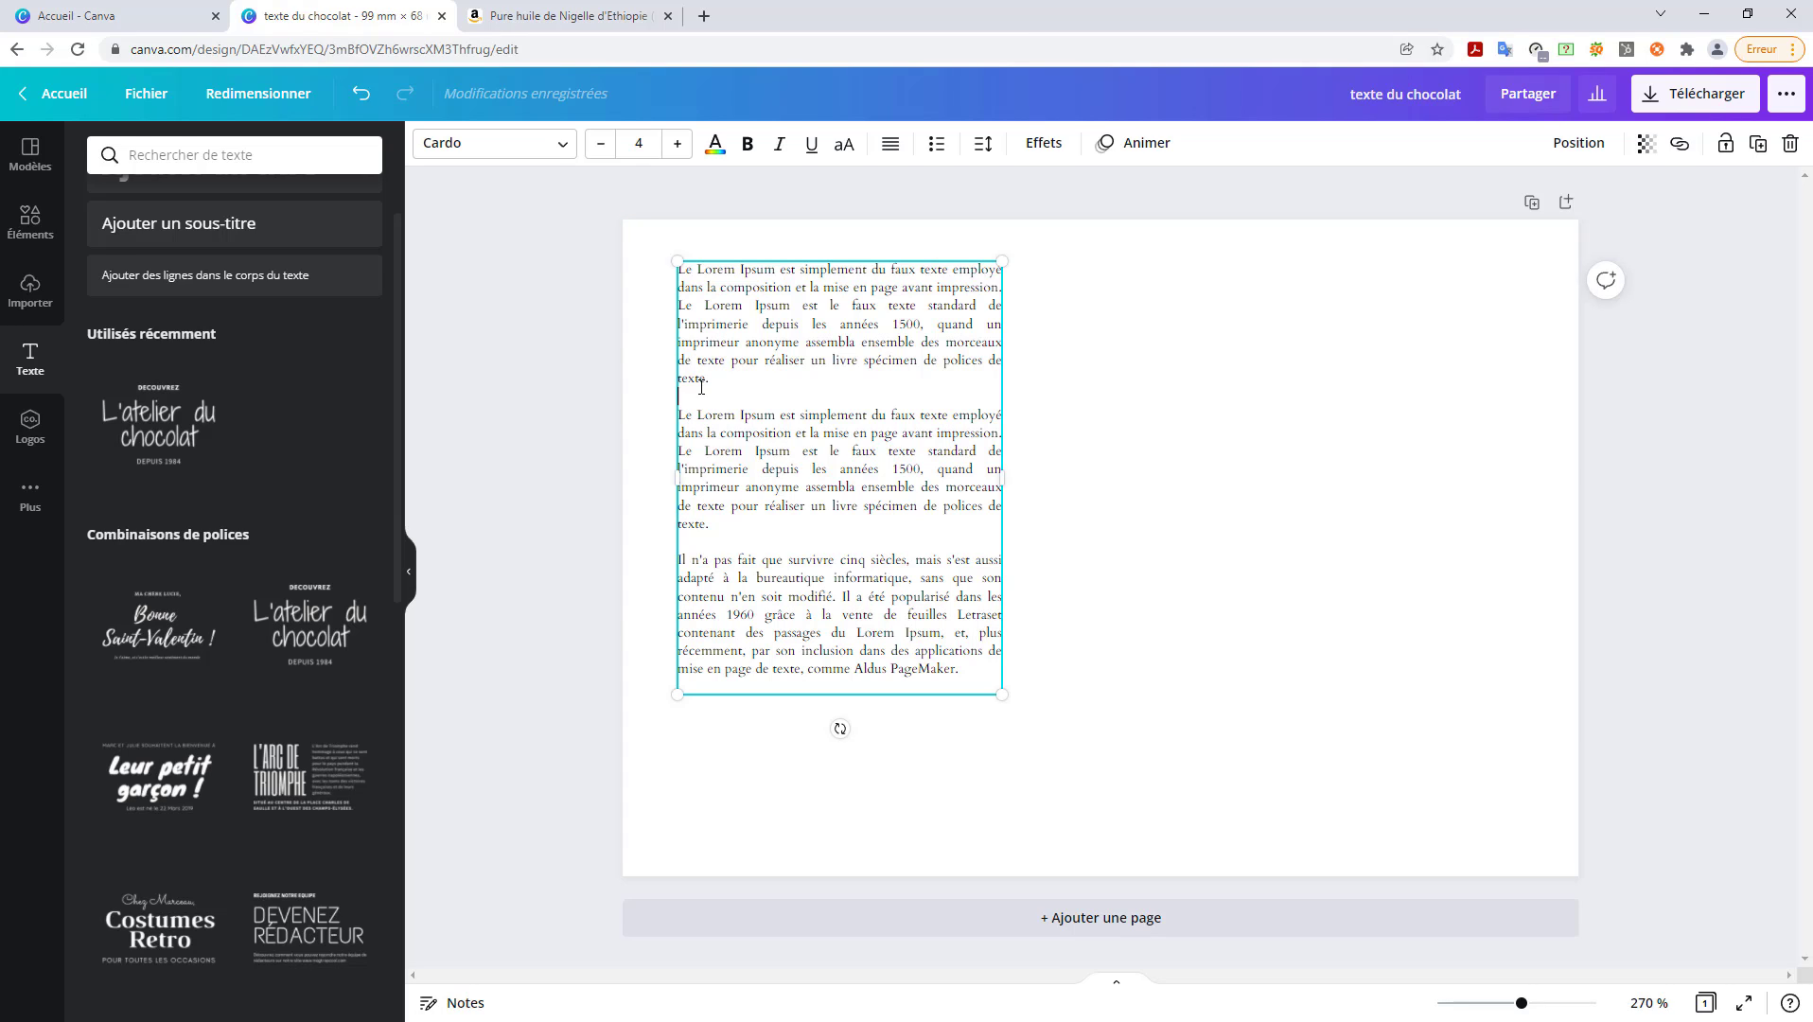
pyautogui.click(697, 395)
pyautogui.write("Conseil d'utilisation :")
pyautogui.moveTo(810, 398); pyautogui.dragTo(684, 400)
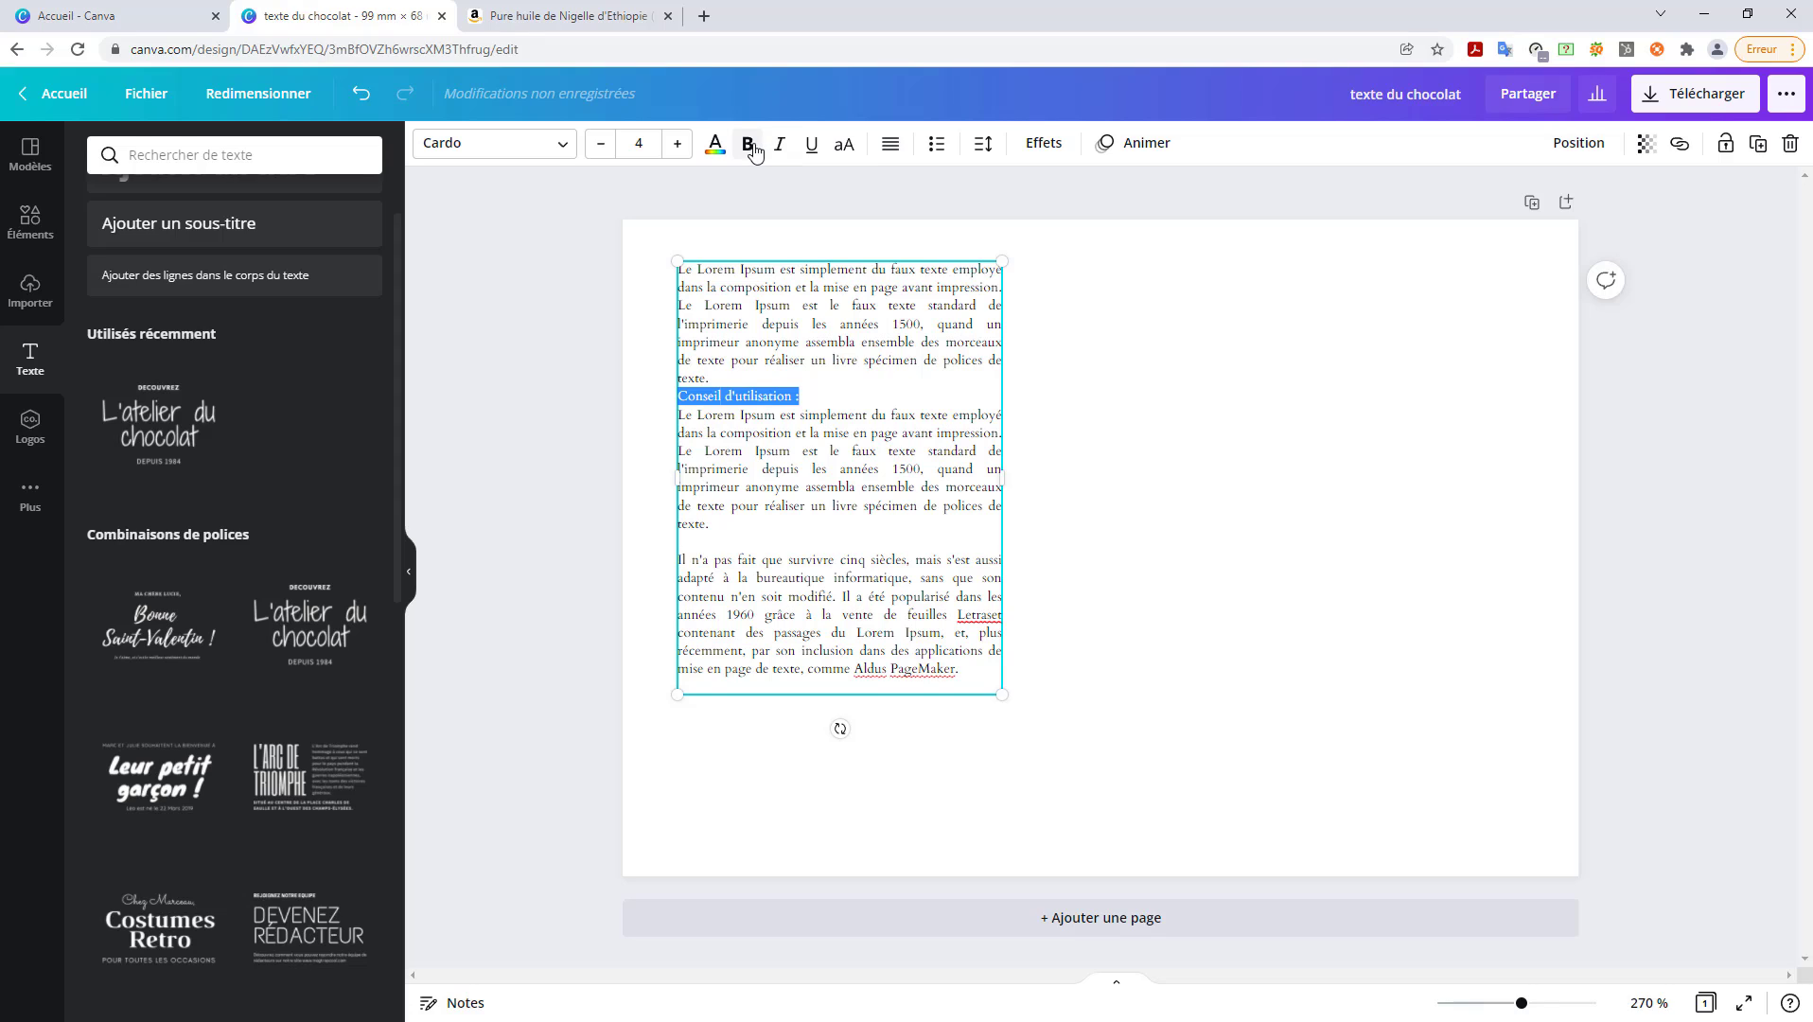
pyautogui.click(748, 144)
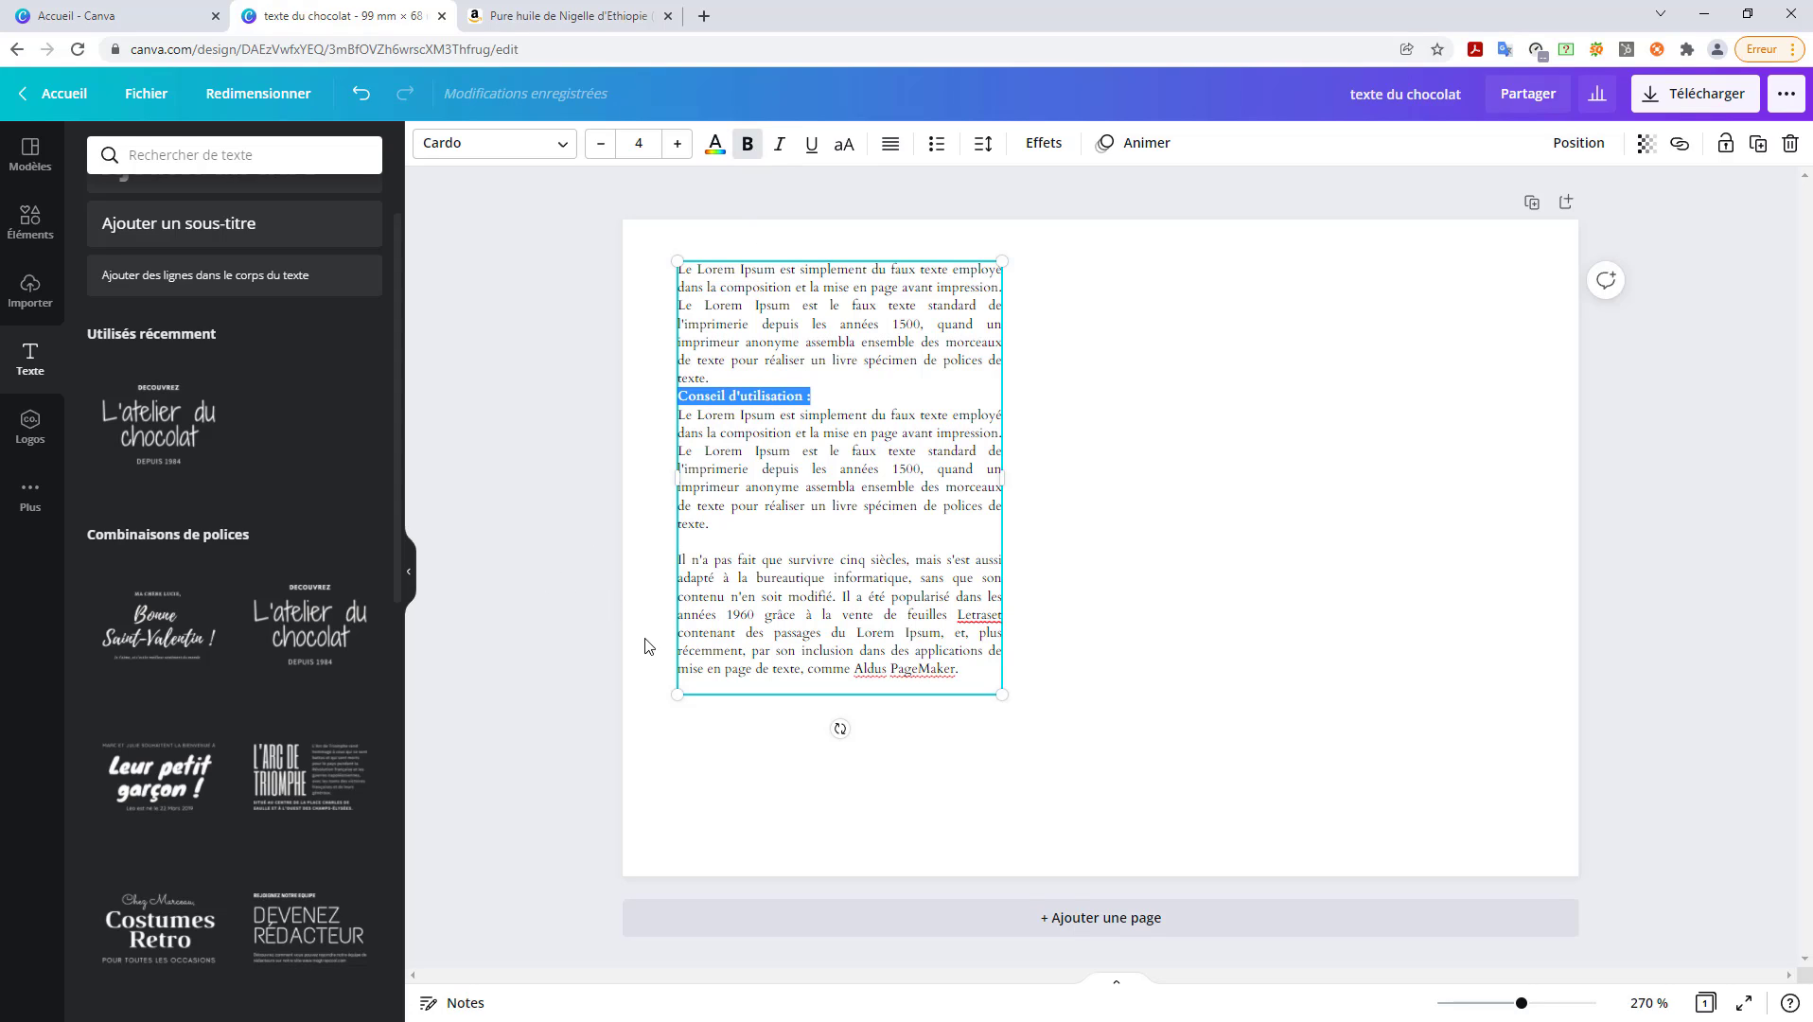
# - Add the bold heading "Contre indication :" on the empty line above the third paragraph
pyautogui.click(729, 549)
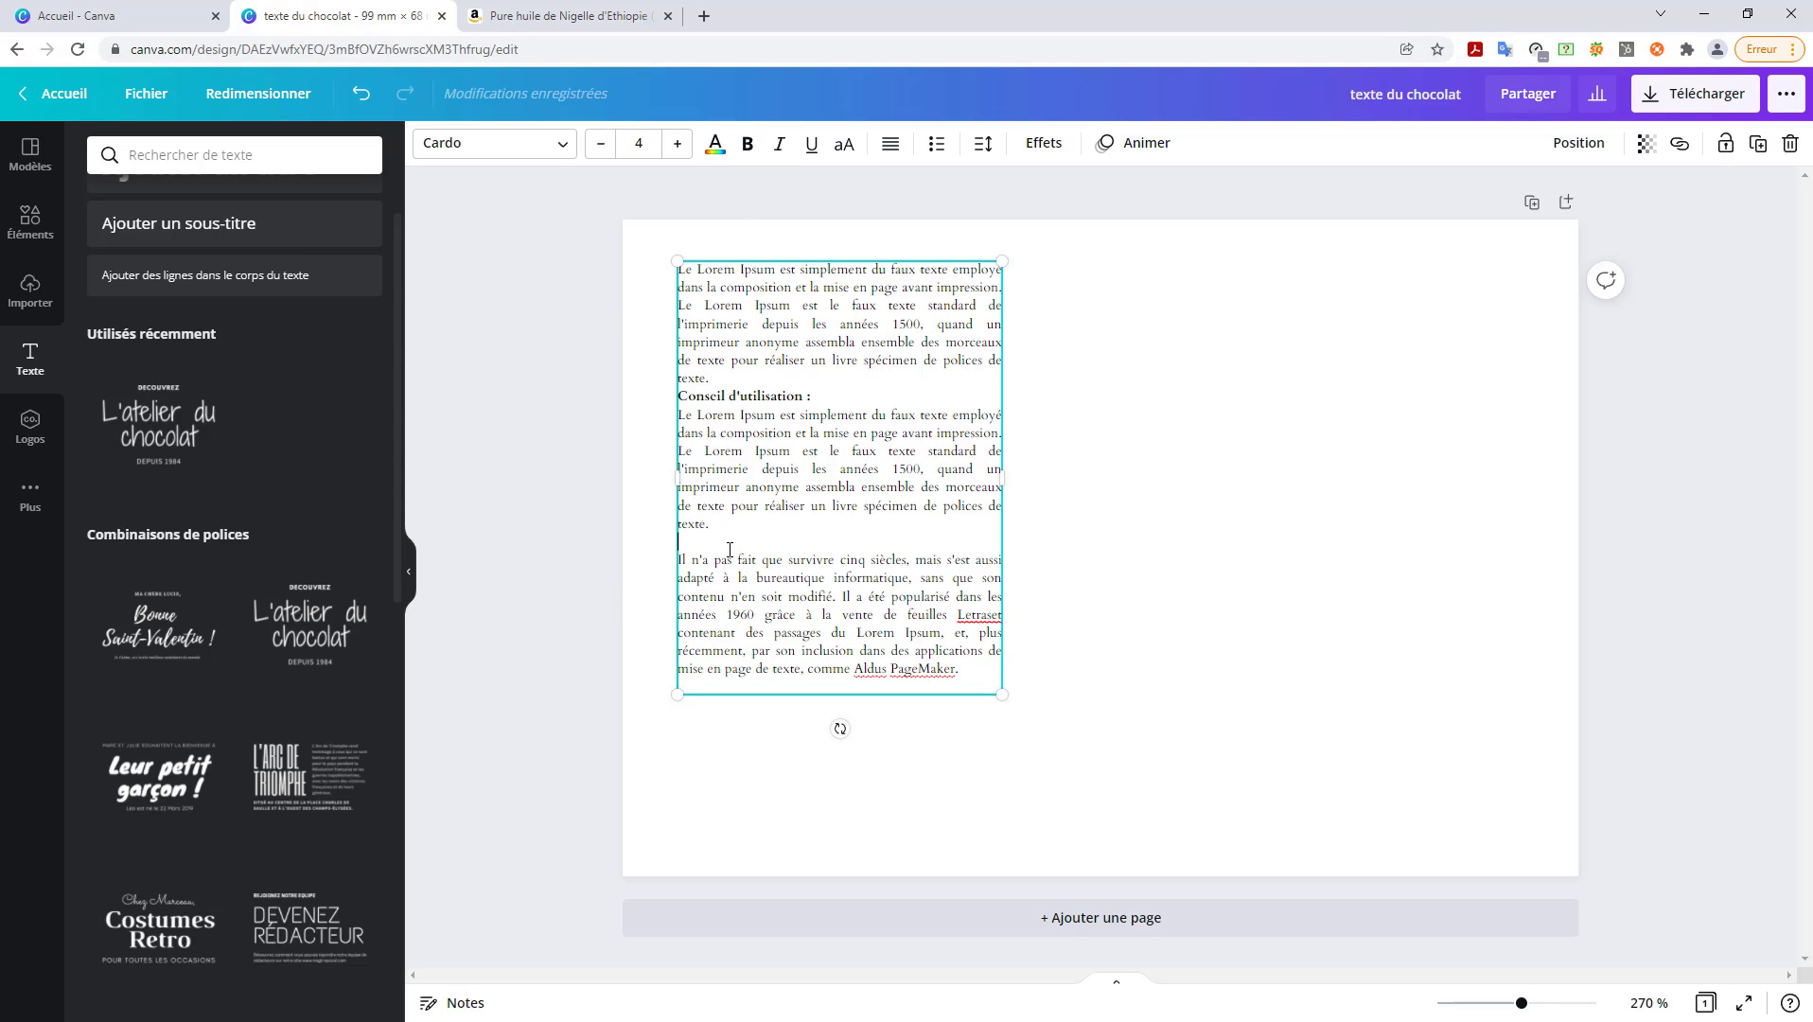
pyautogui.write('Contre indication :')
pyautogui.moveTo(801, 541); pyautogui.dragTo(681, 538)
pyautogui.click(747, 144)
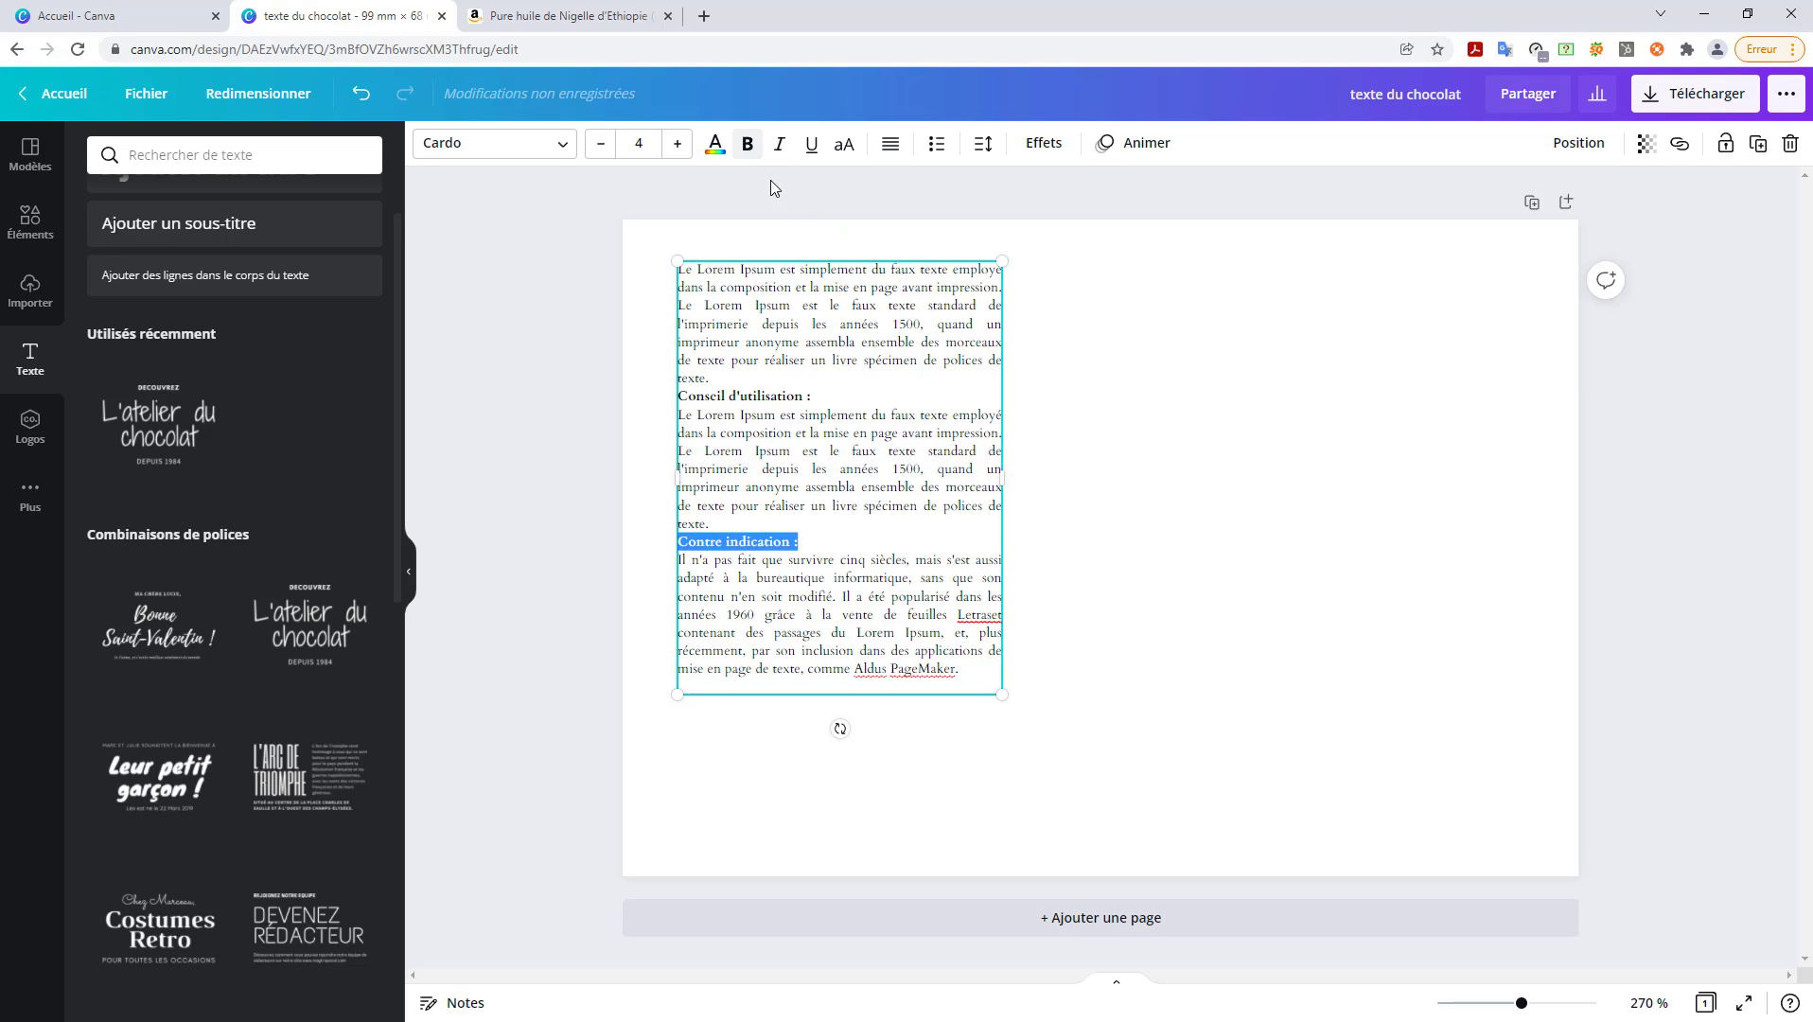
# - Insert a blank line before each of the two bold headings and deselect the text block
pyautogui.click(755, 374)
pyautogui.press('Return')
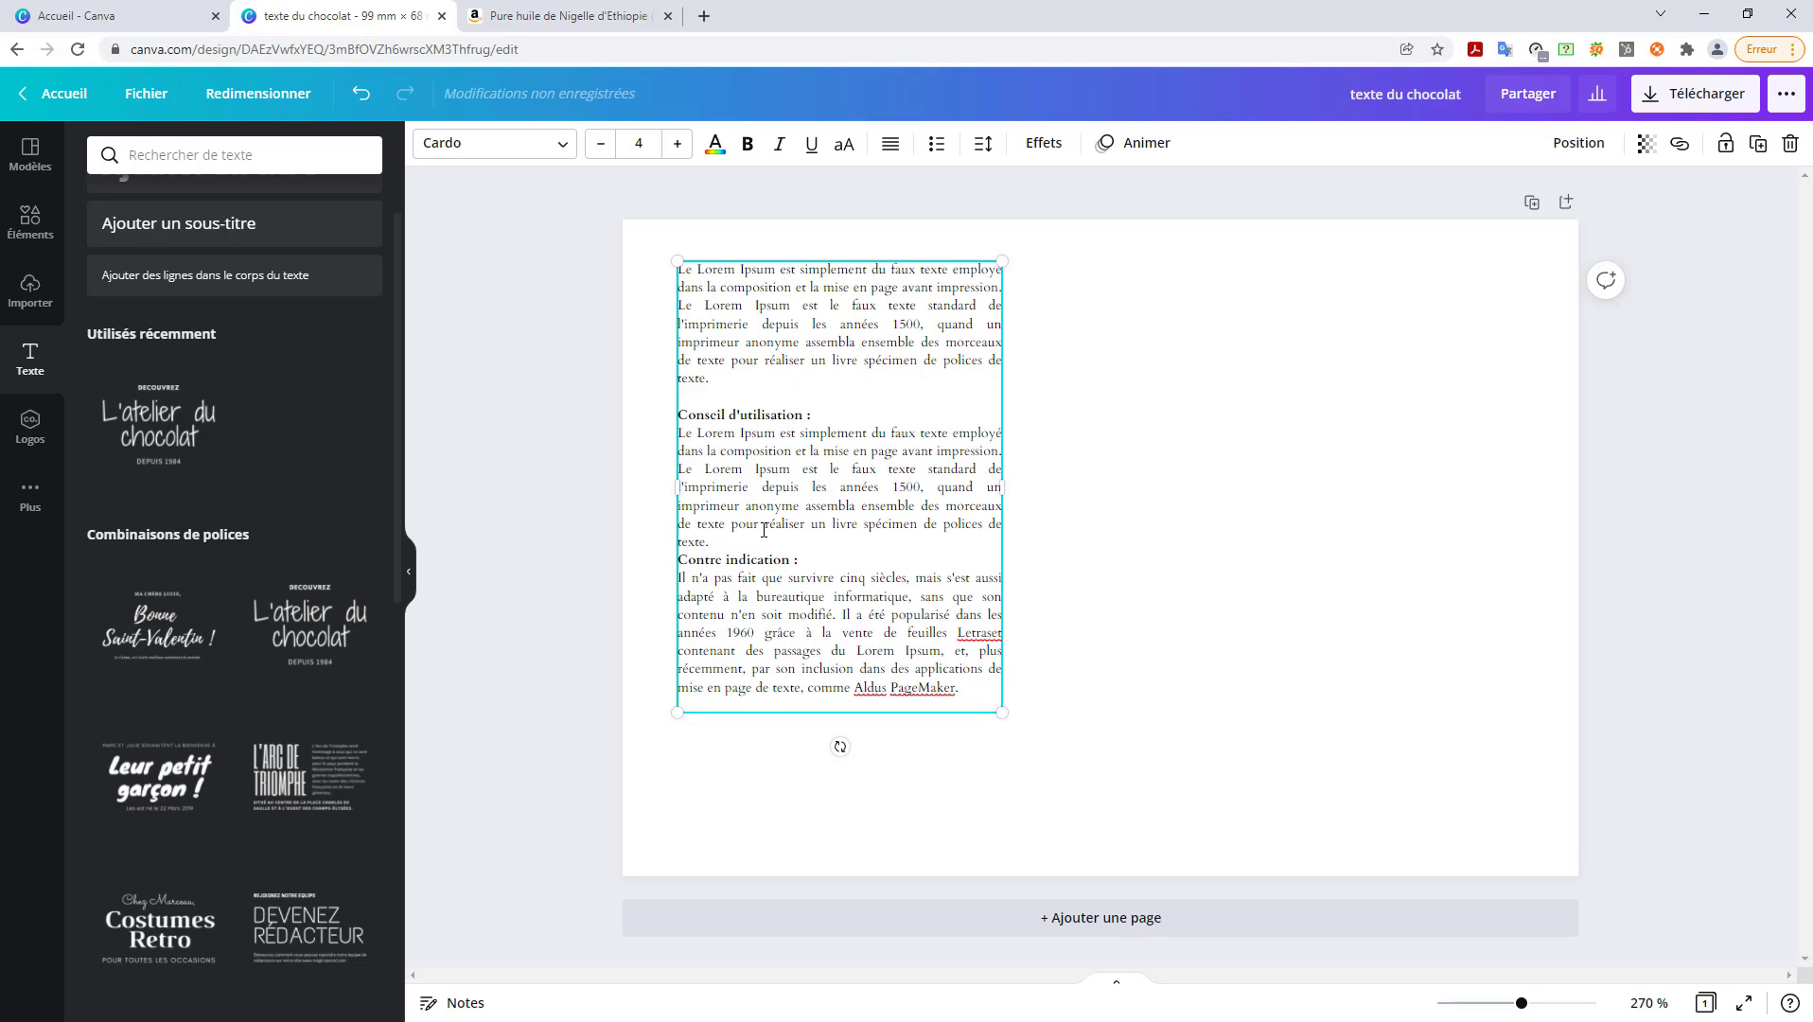
pyautogui.press('Return')
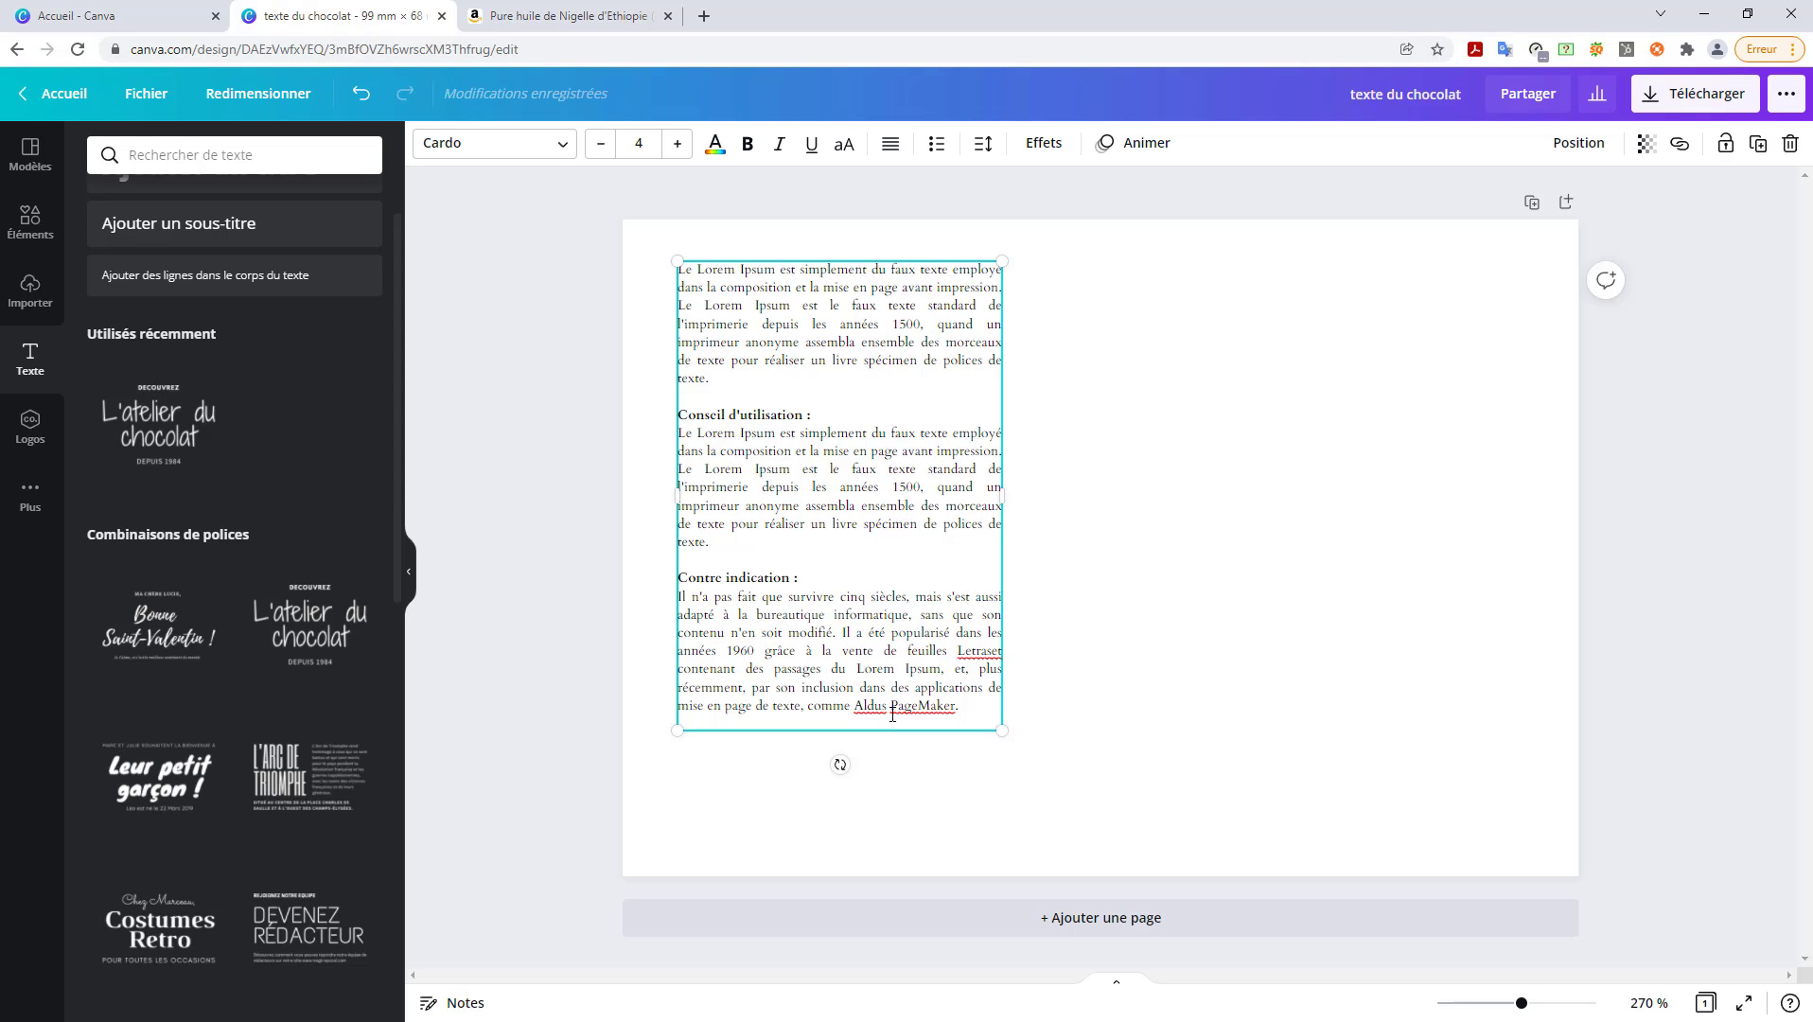
pyautogui.click(1136, 705)
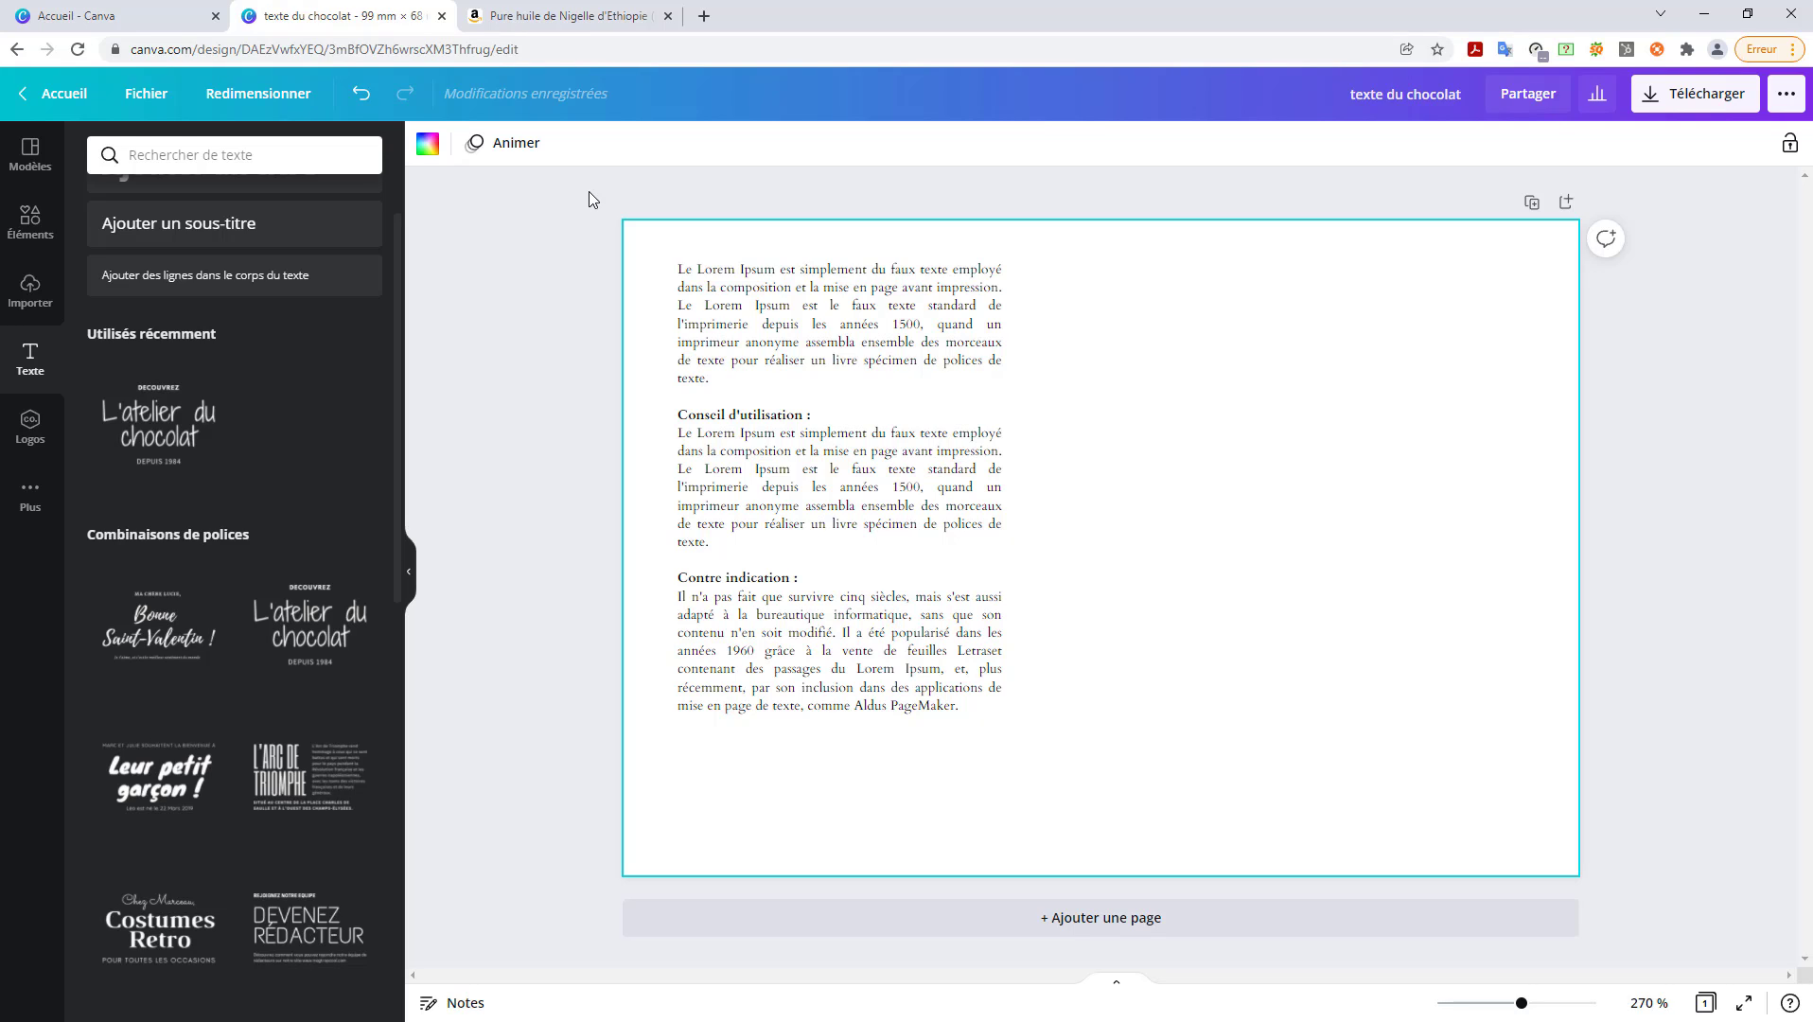
# - Try centred alignment on the whole text block and return it to justified
pyautogui.click(836, 322)
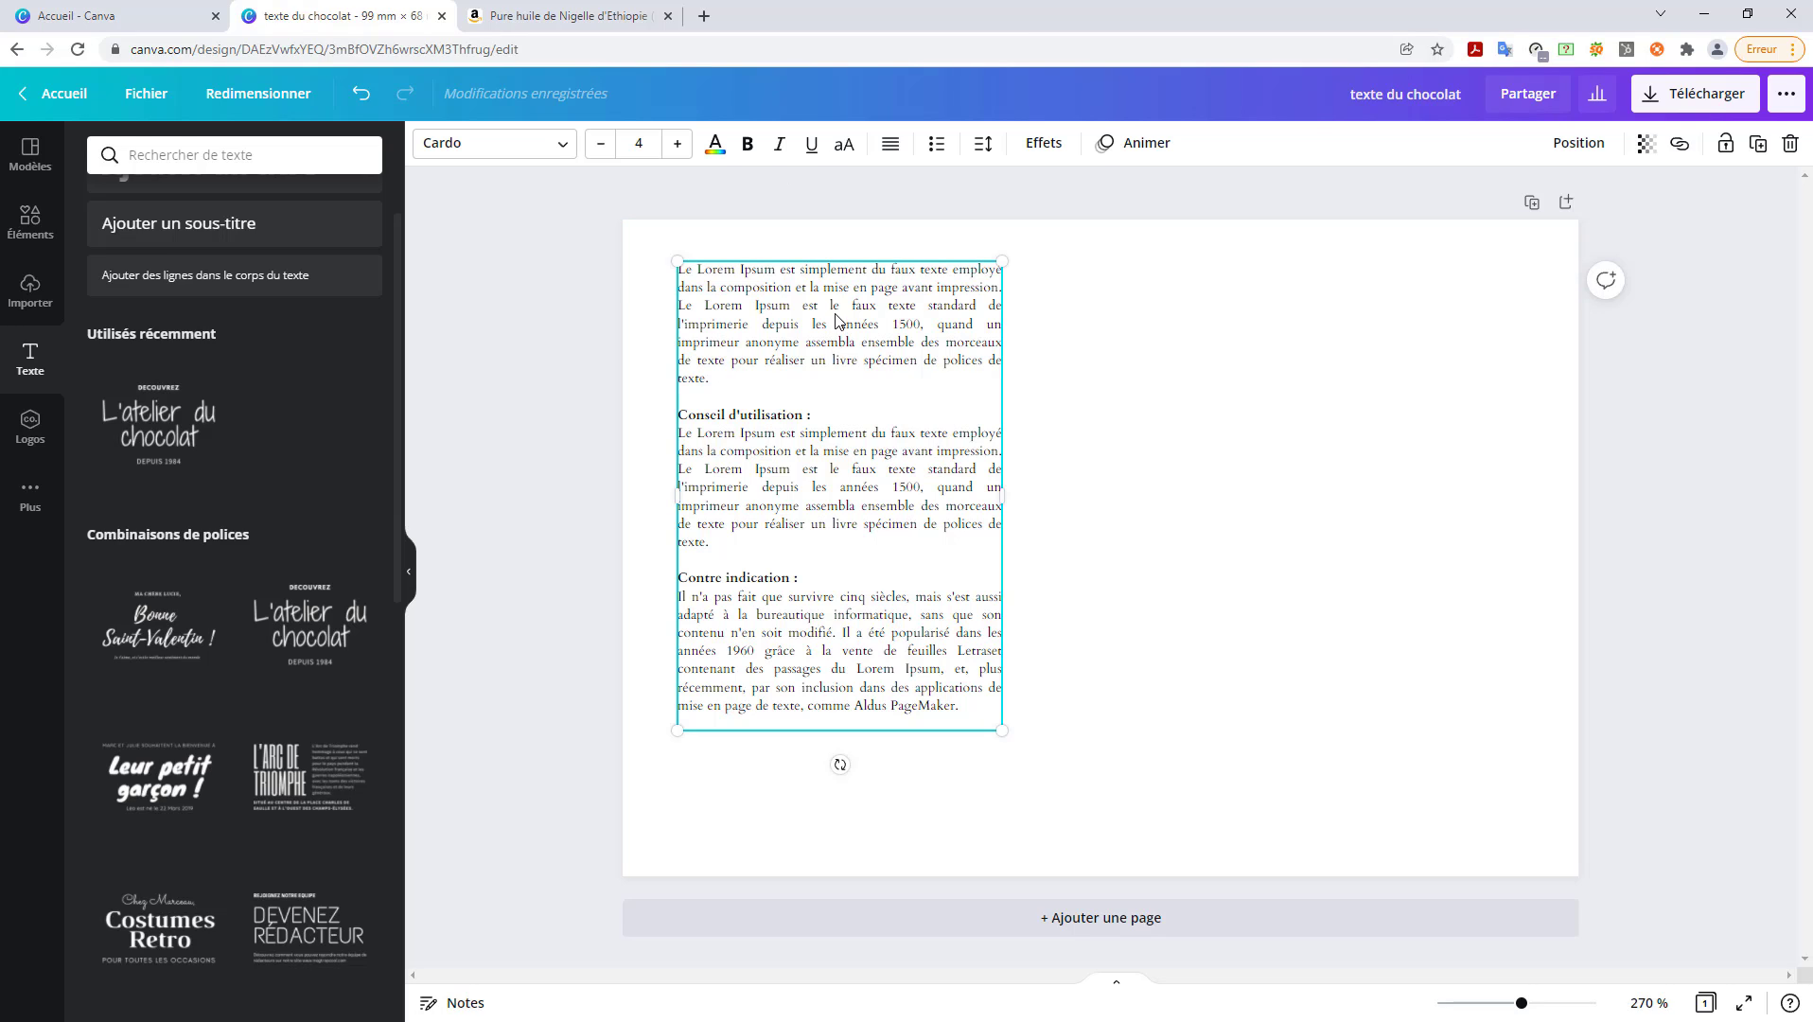
pyautogui.click(889, 154)
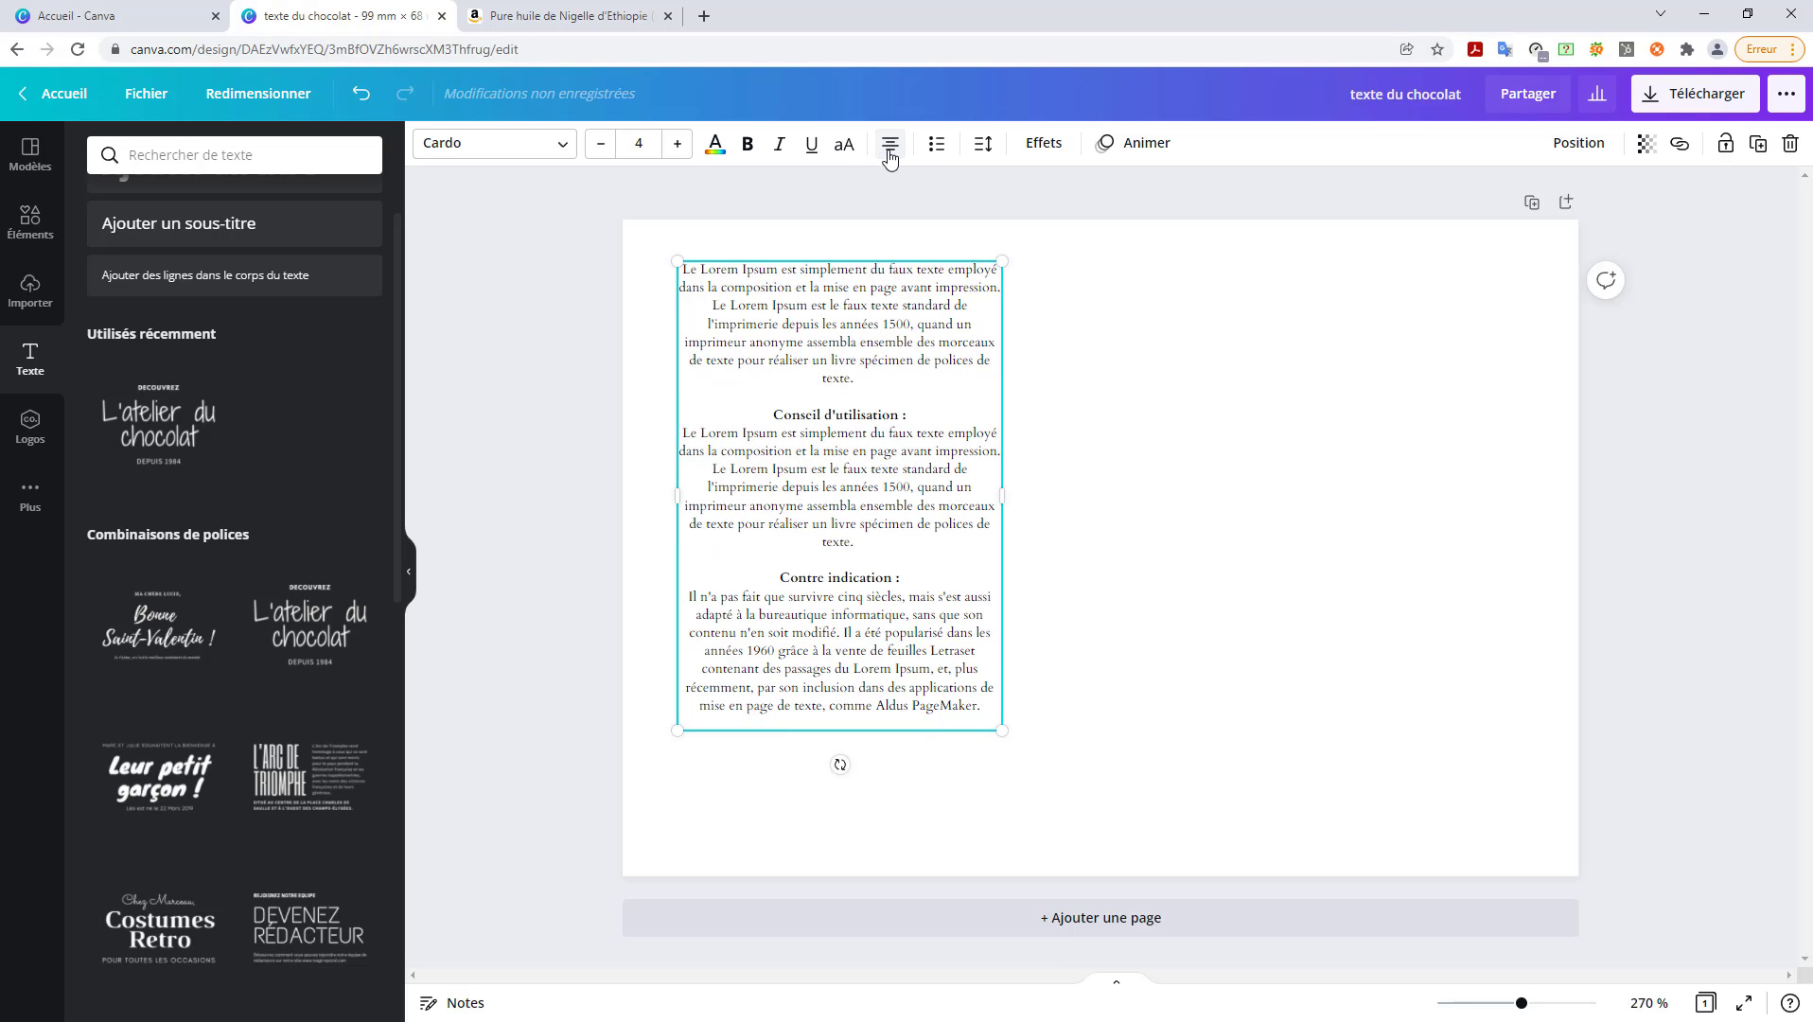
pyautogui.click(890, 152)
pyautogui.click(890, 151)
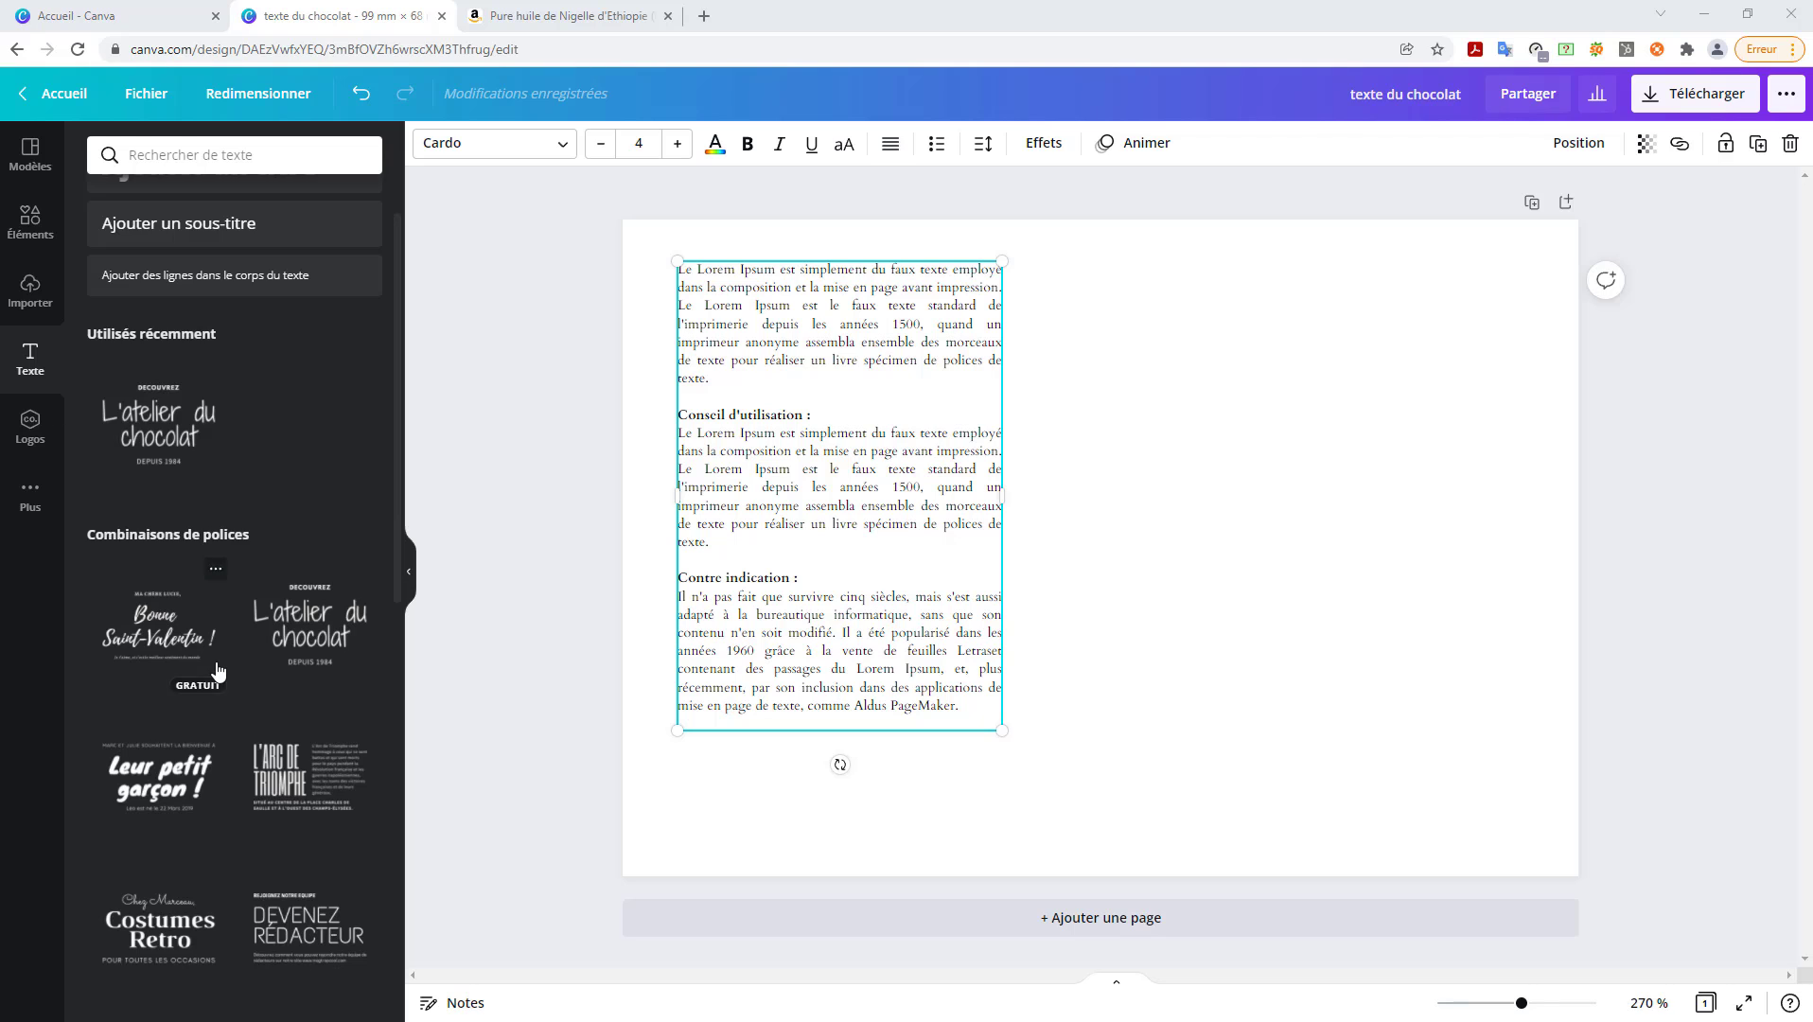
pyautogui.scroll(-9, 223, 649)
pyautogui.scroll(7, 223, 649)
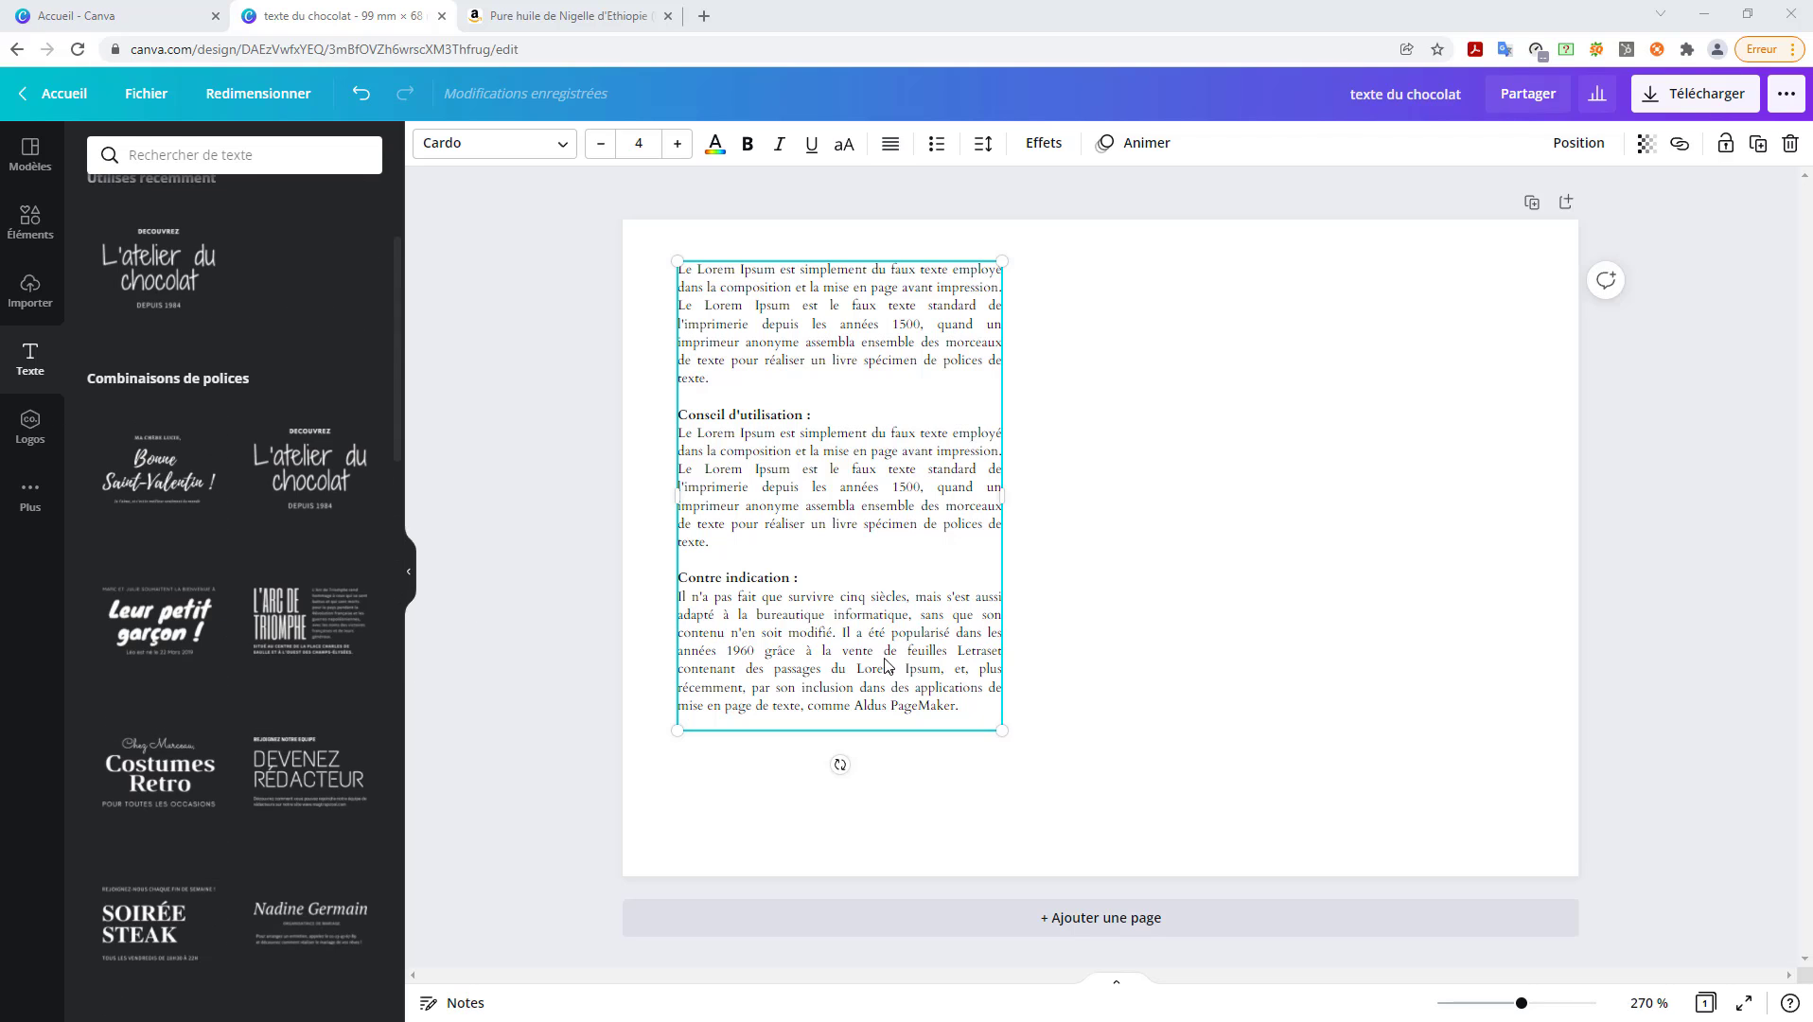
pyautogui.click(872, 599)
pyautogui.click(868, 598)
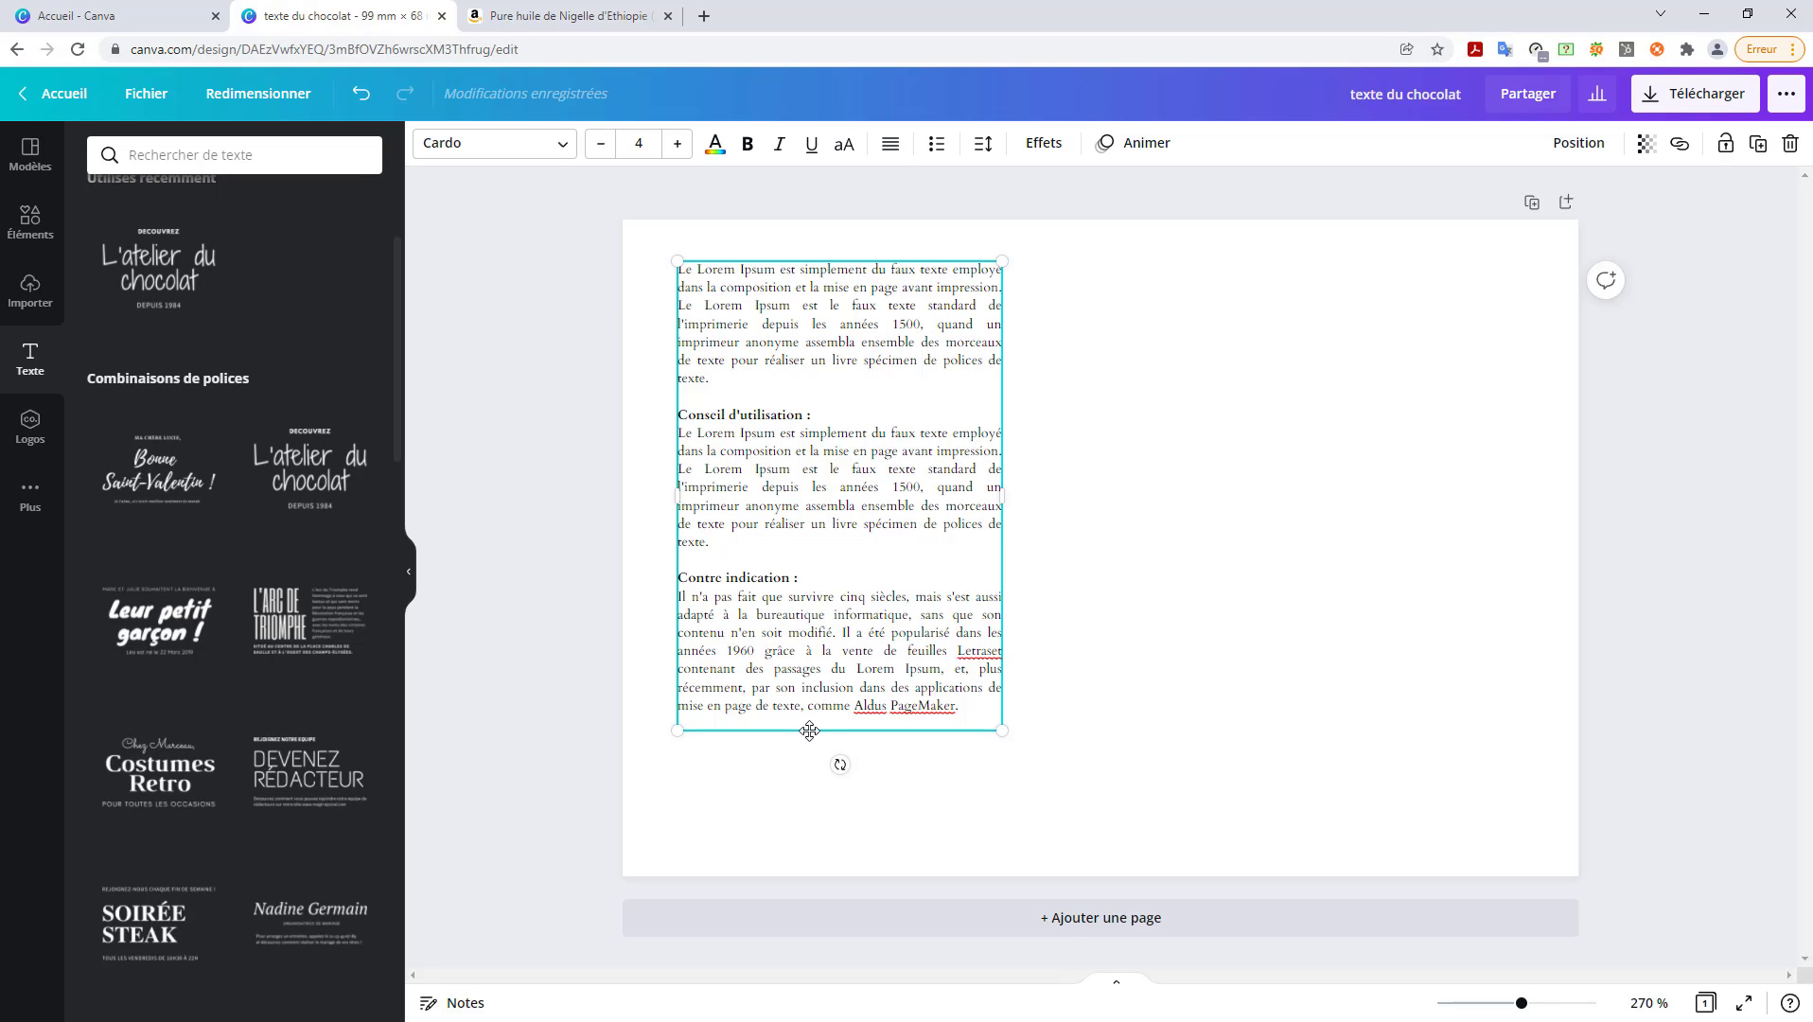
# - Copy and paste the whole text block, allowing clipboard access, and place the copy beside the original in the label's empty area
pyautogui.rightClick(710, 730)
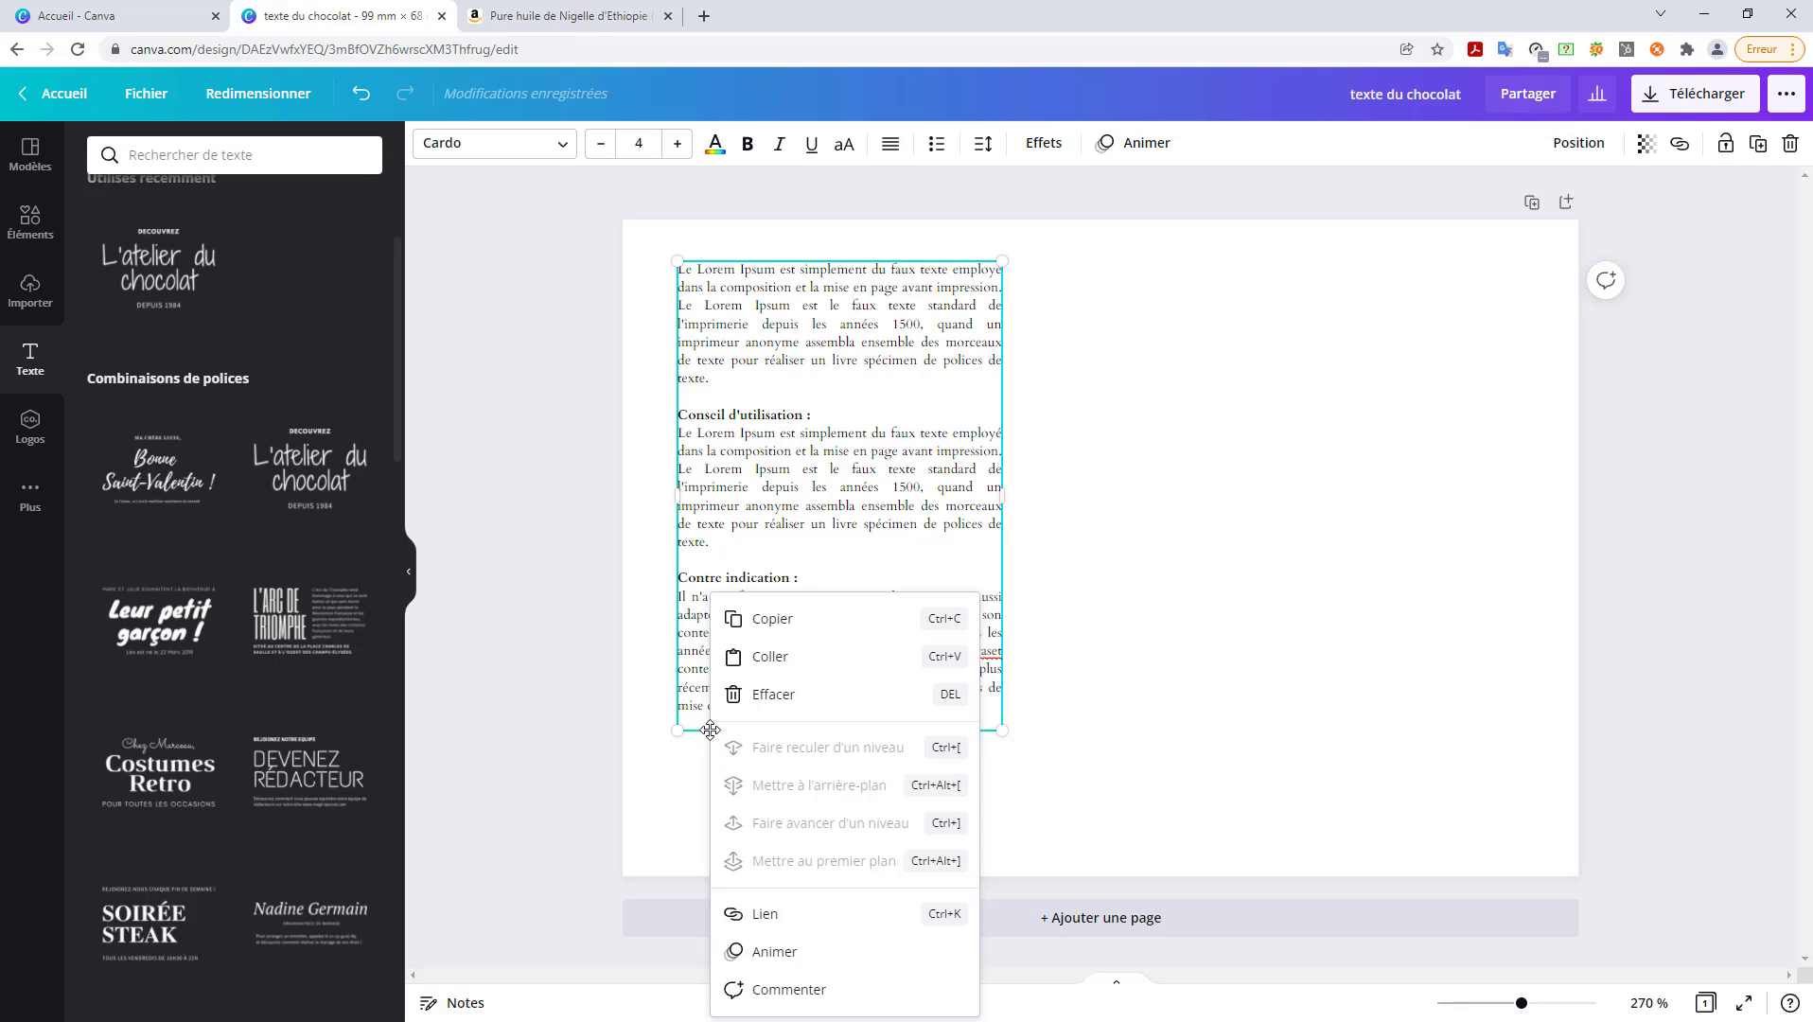
pyautogui.click(796, 624)
pyautogui.click(750, 769)
pyautogui.rightClick(752, 768)
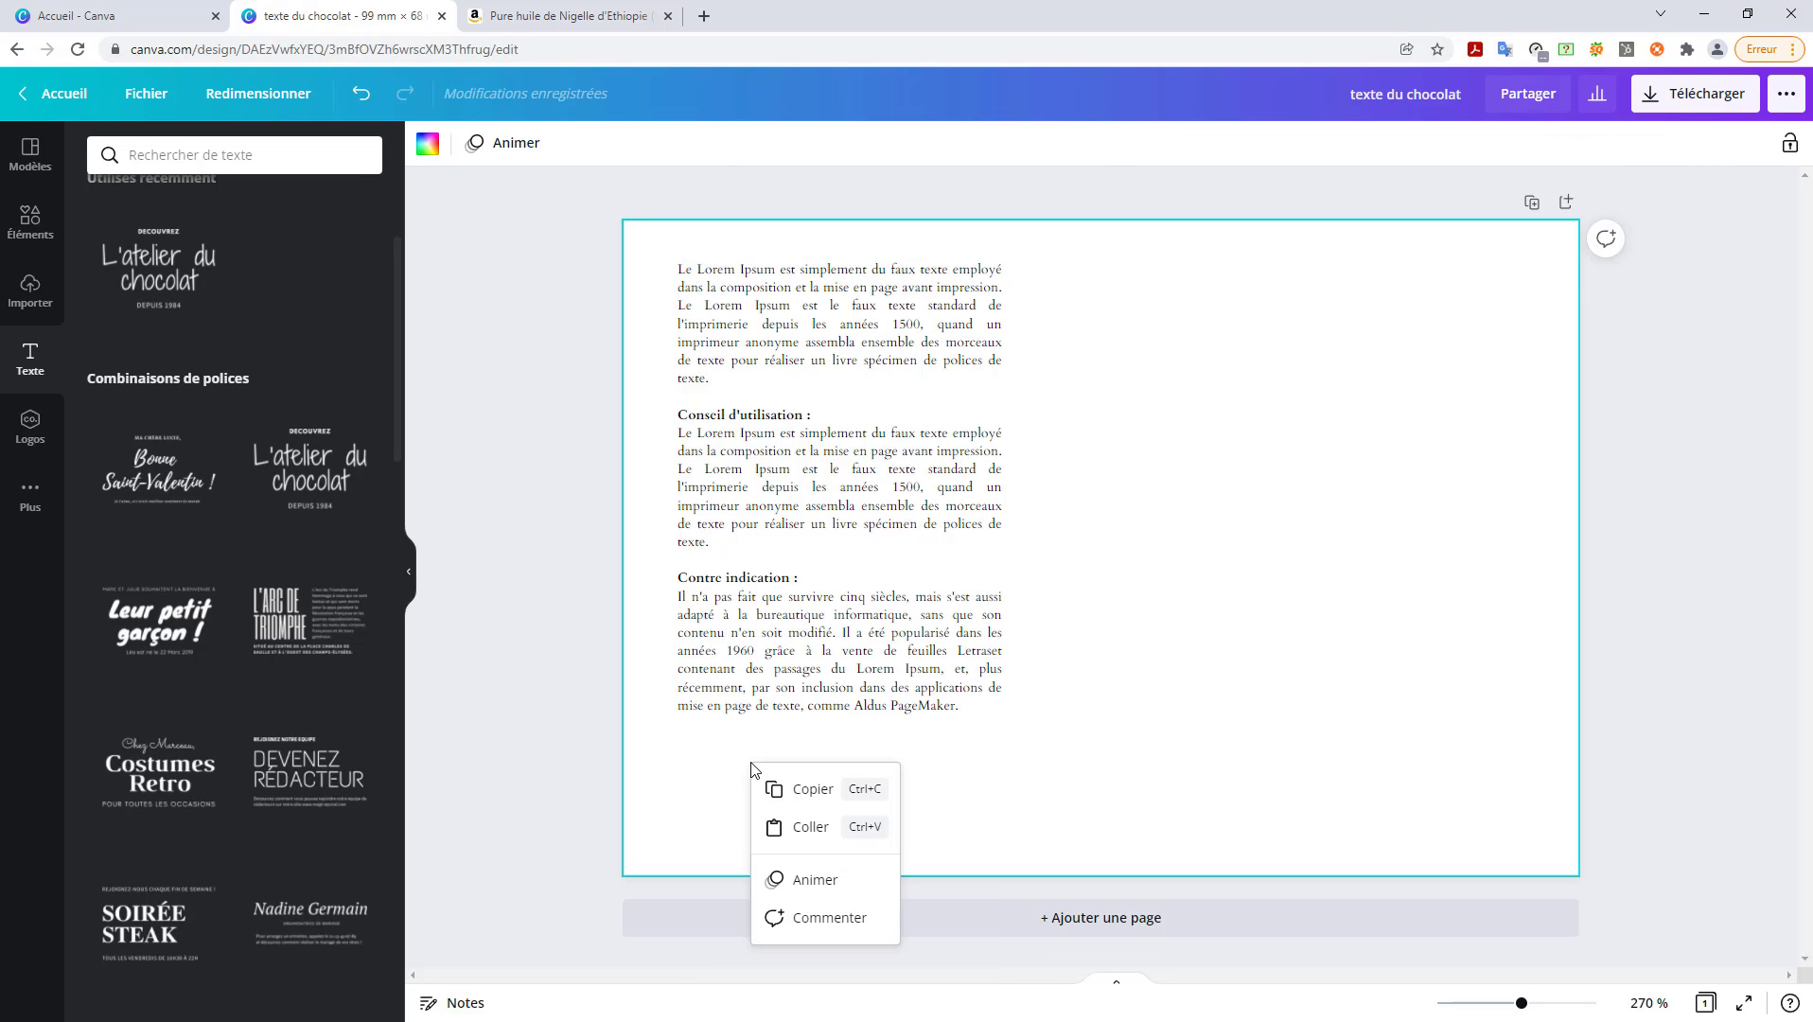
pyautogui.click(806, 828)
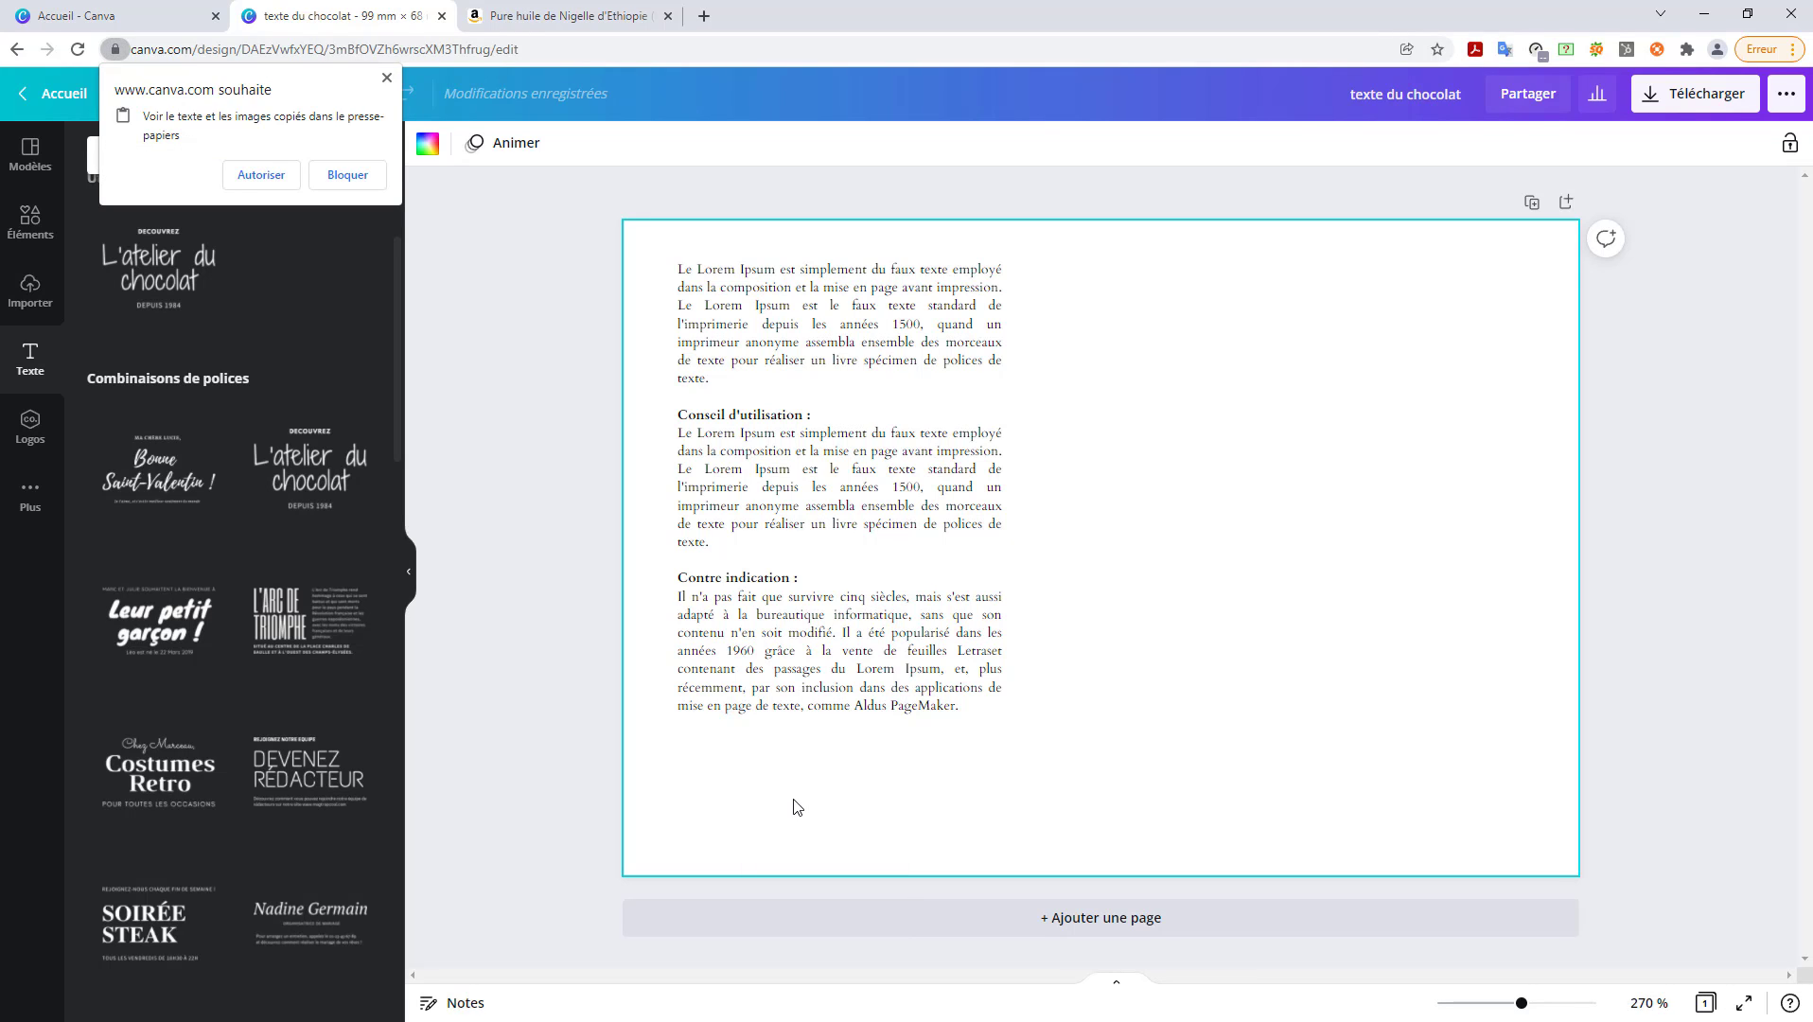
pyautogui.click(261, 175)
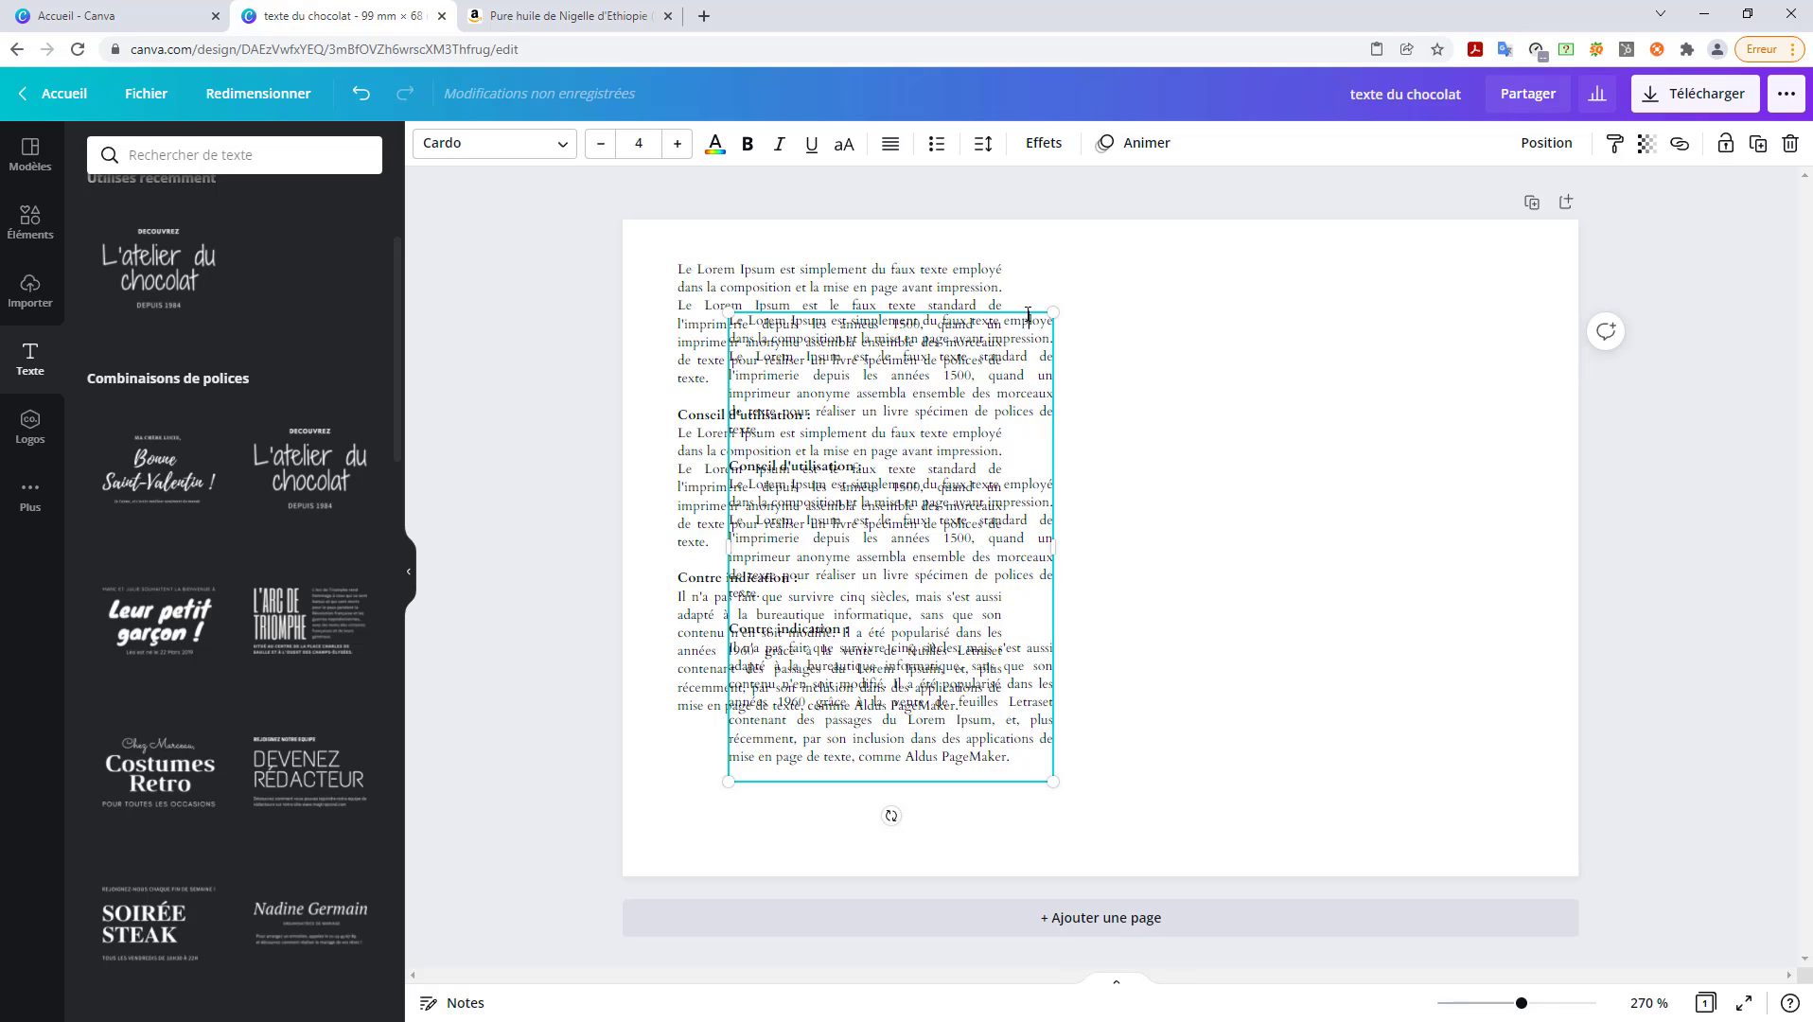
pyautogui.moveTo(1049, 310); pyautogui.dragTo(1324, 336)
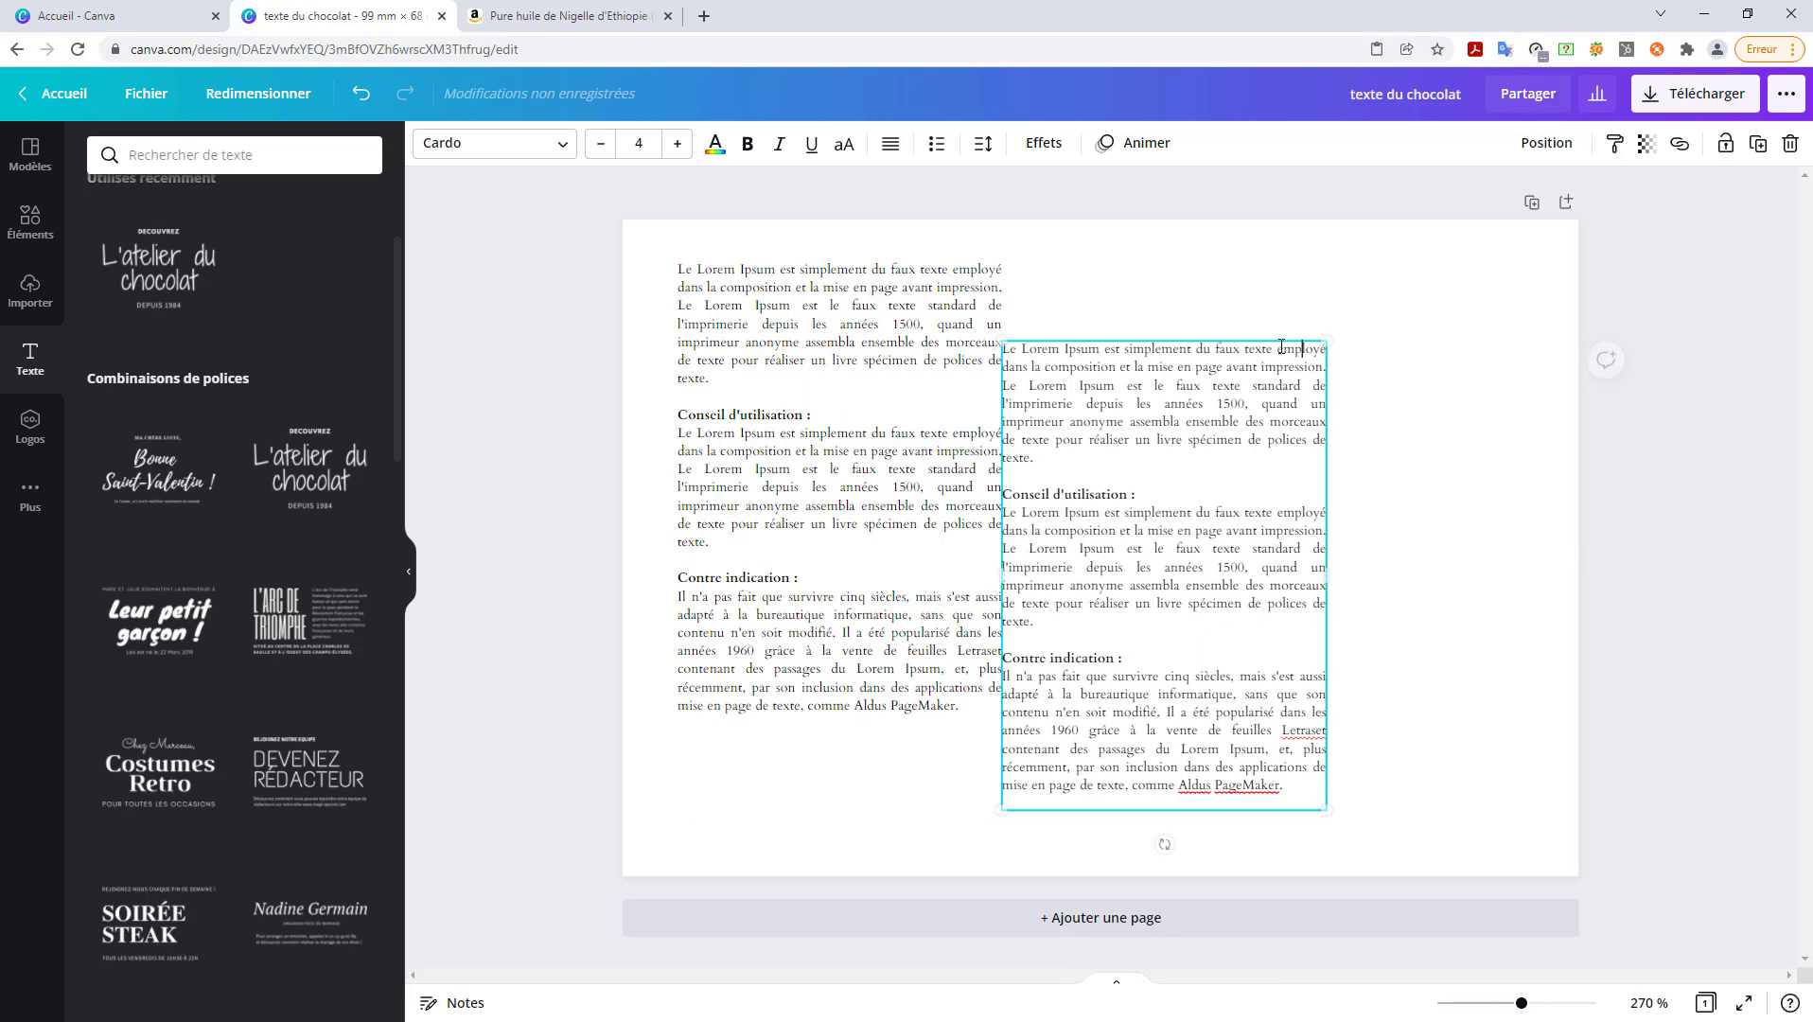
# - Replace the copied block's text with two lines, "Date exp : le xxxxxxx" and "Lot : xxxxxx"
pyautogui.doubleClick(1186, 482)
pyautogui.press('Delete')
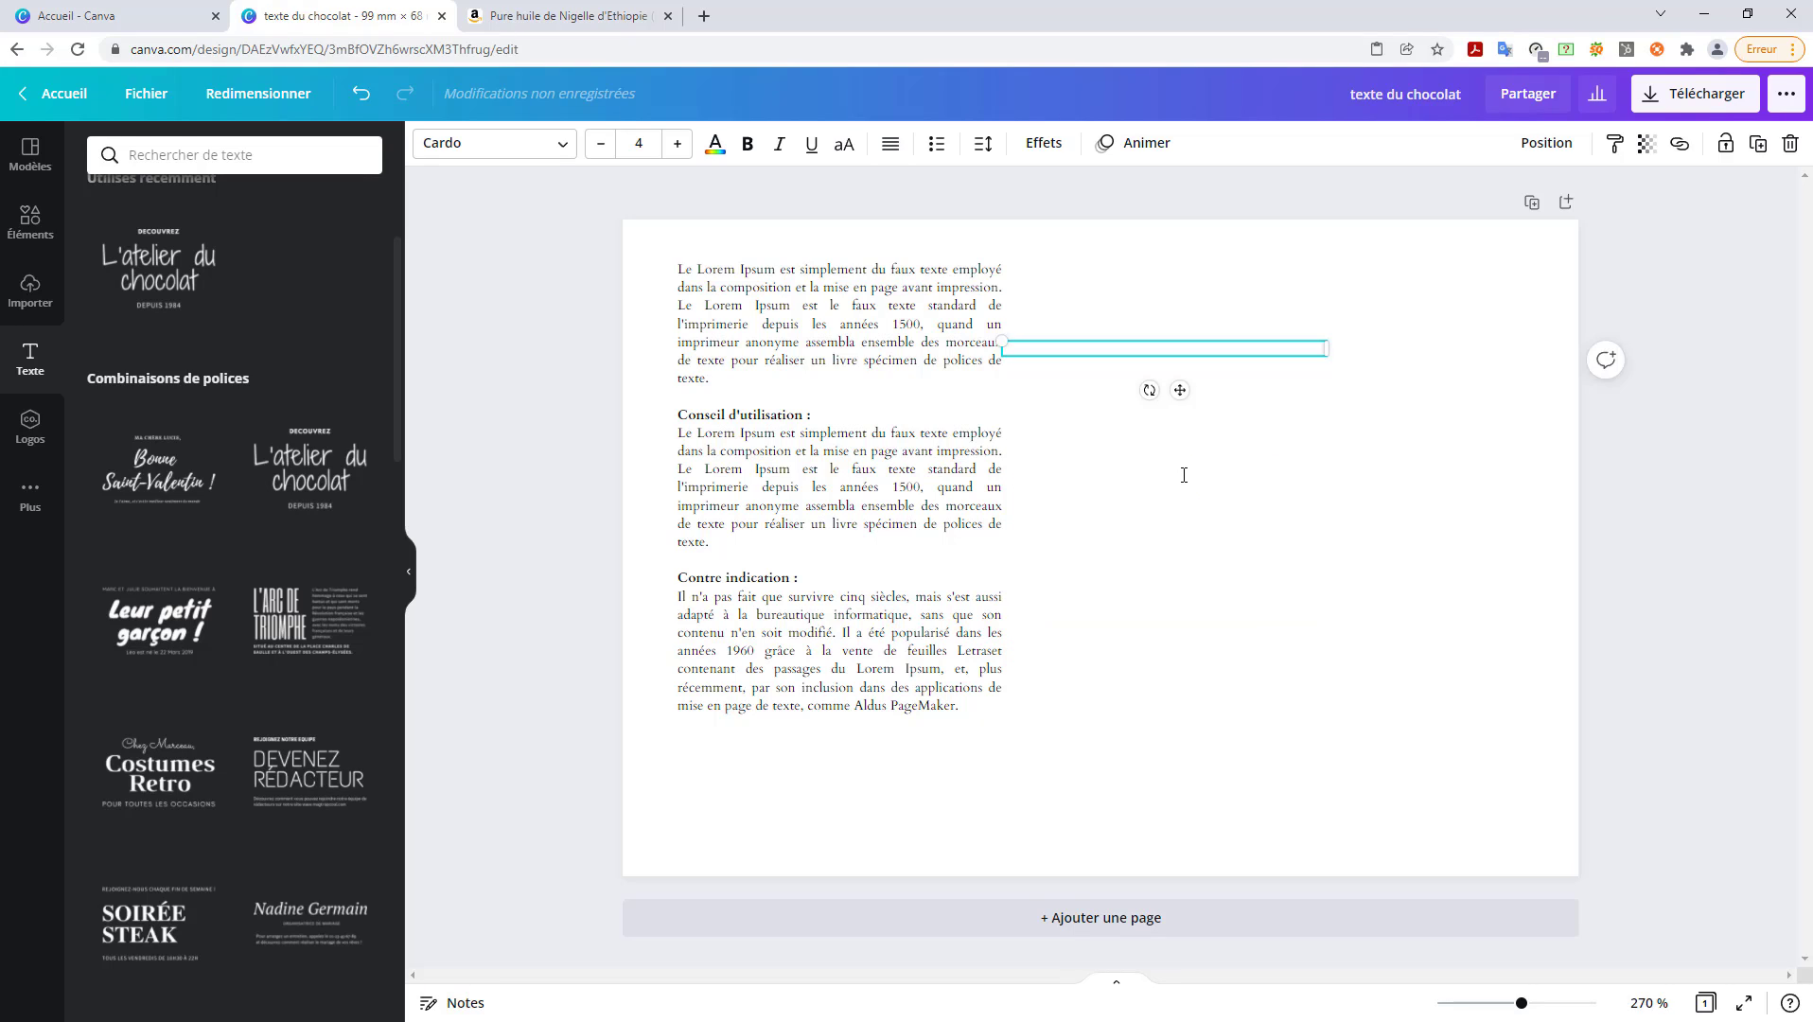
pyautogui.write('Date exp : le xxxxxxx')
pyautogui.press('Return')
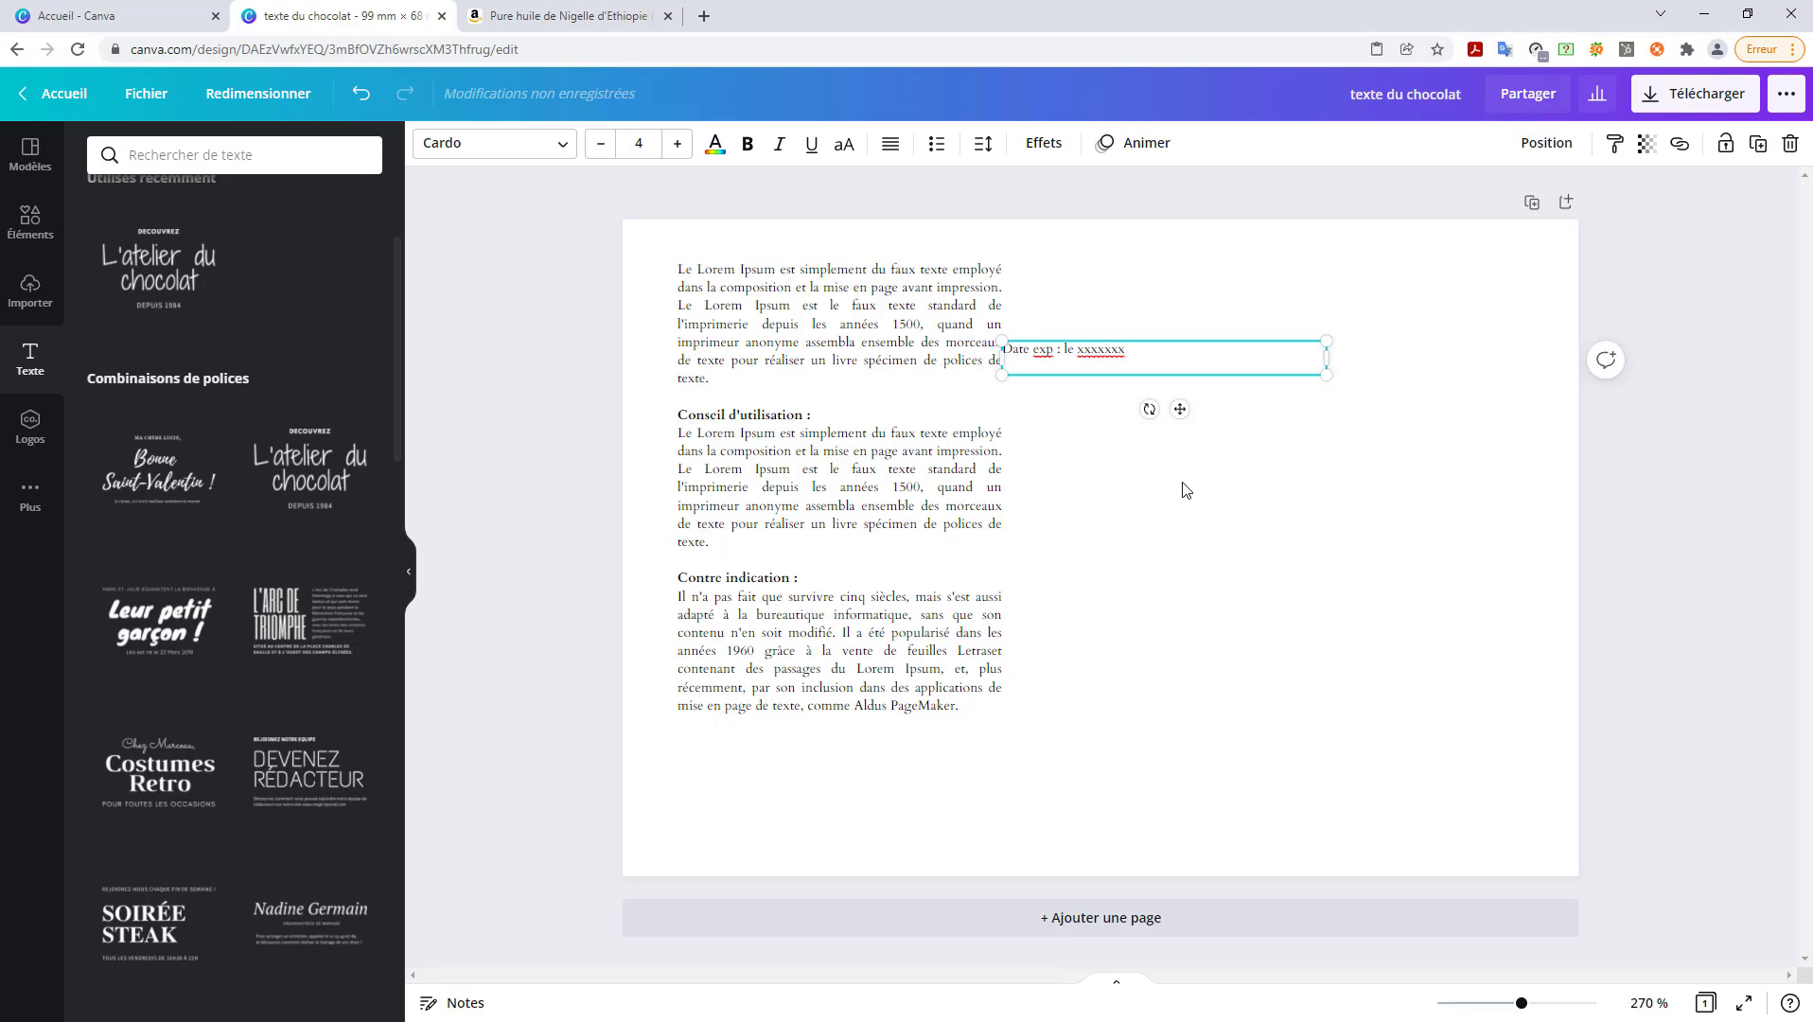
pyautogui.write('Lot : xxxxxx')
# - Move the expiry date and lot block directly beneath the main text, aligned with its left edge
pyautogui.moveTo(1218, 375); pyautogui.dragTo(893, 781)
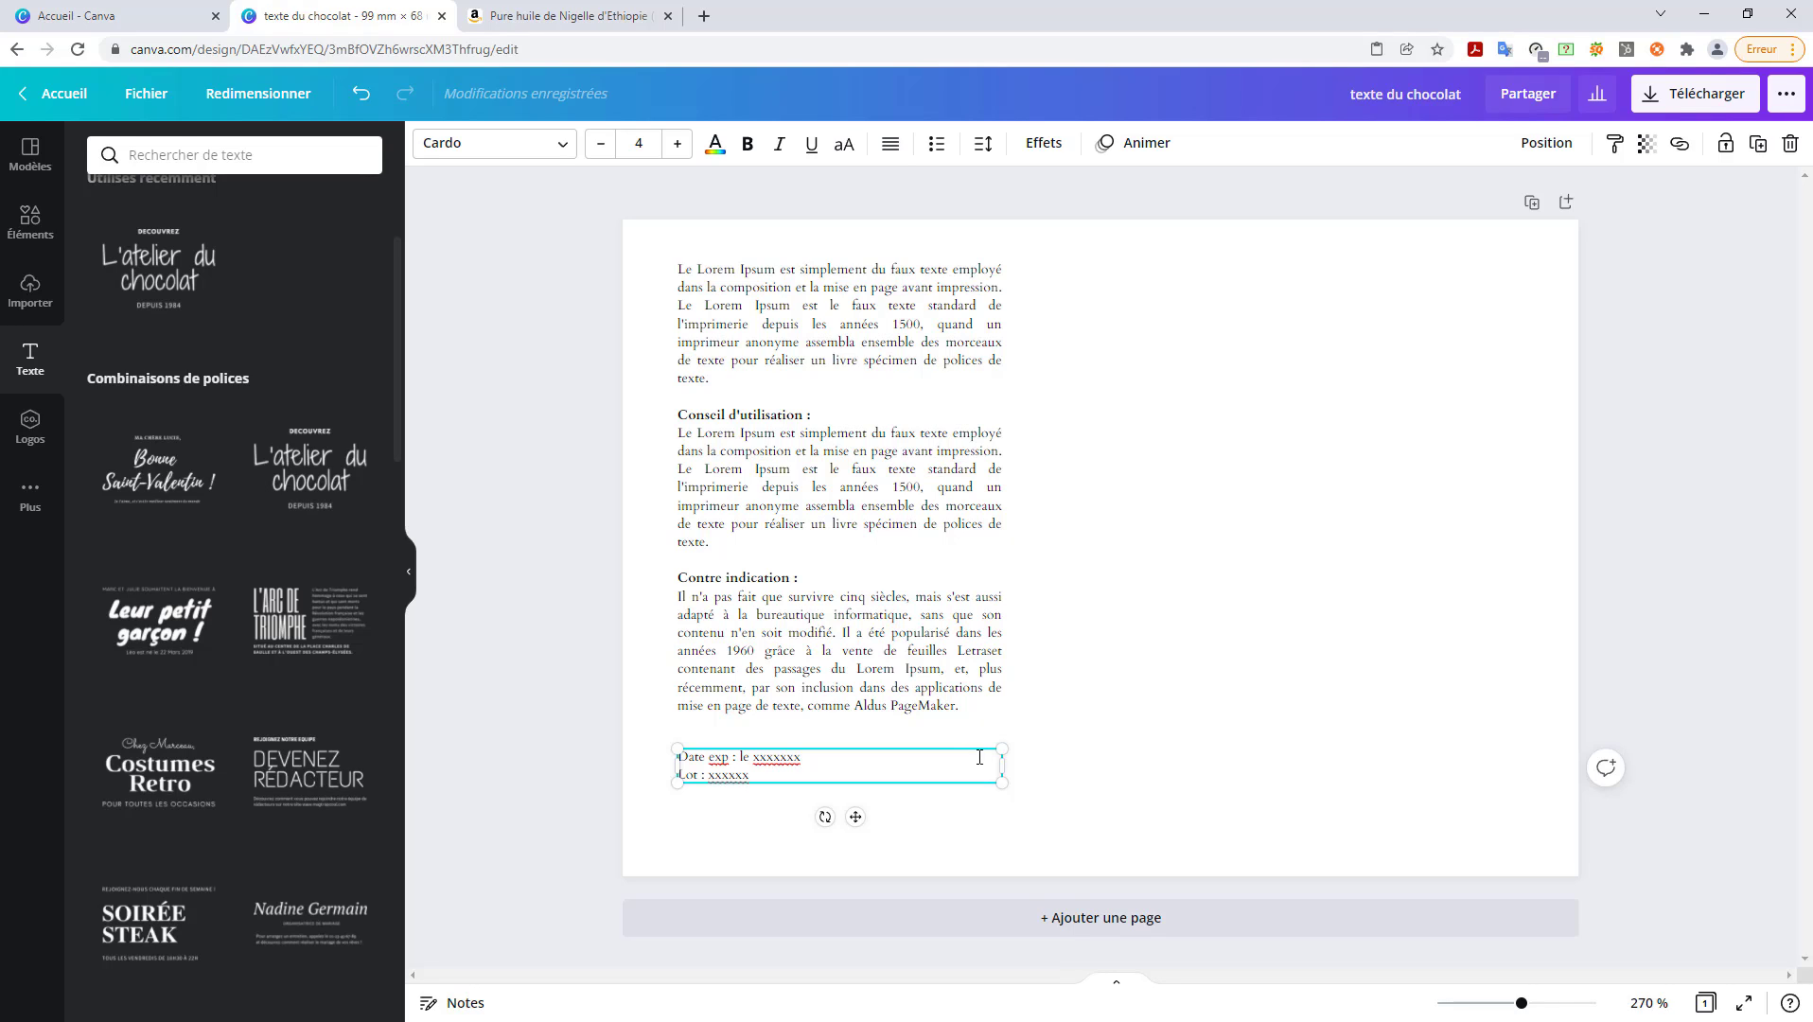
pyautogui.click(936, 747)
pyautogui.moveTo(936, 747); pyautogui.dragTo(936, 730)
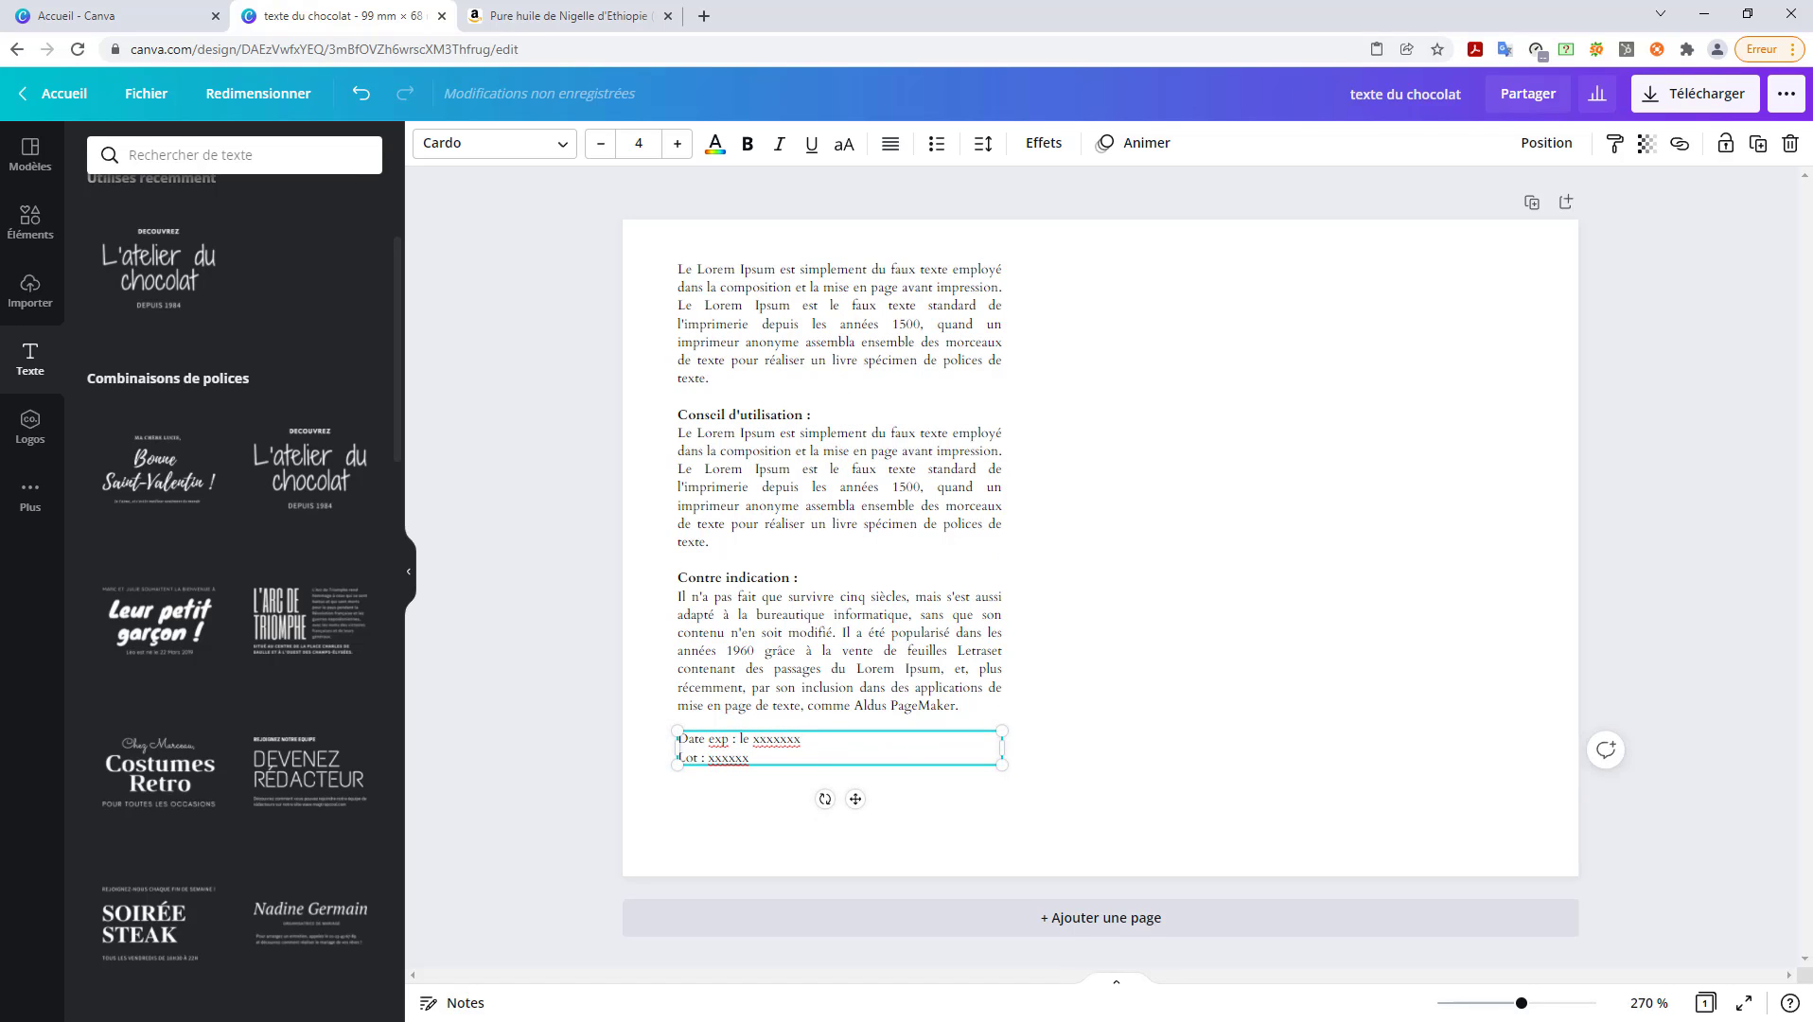
# - Duplicate the expiry date and lot block and place the copy near the label's bottom edge, left-aligned with the other text
pyautogui.click(881, 766)
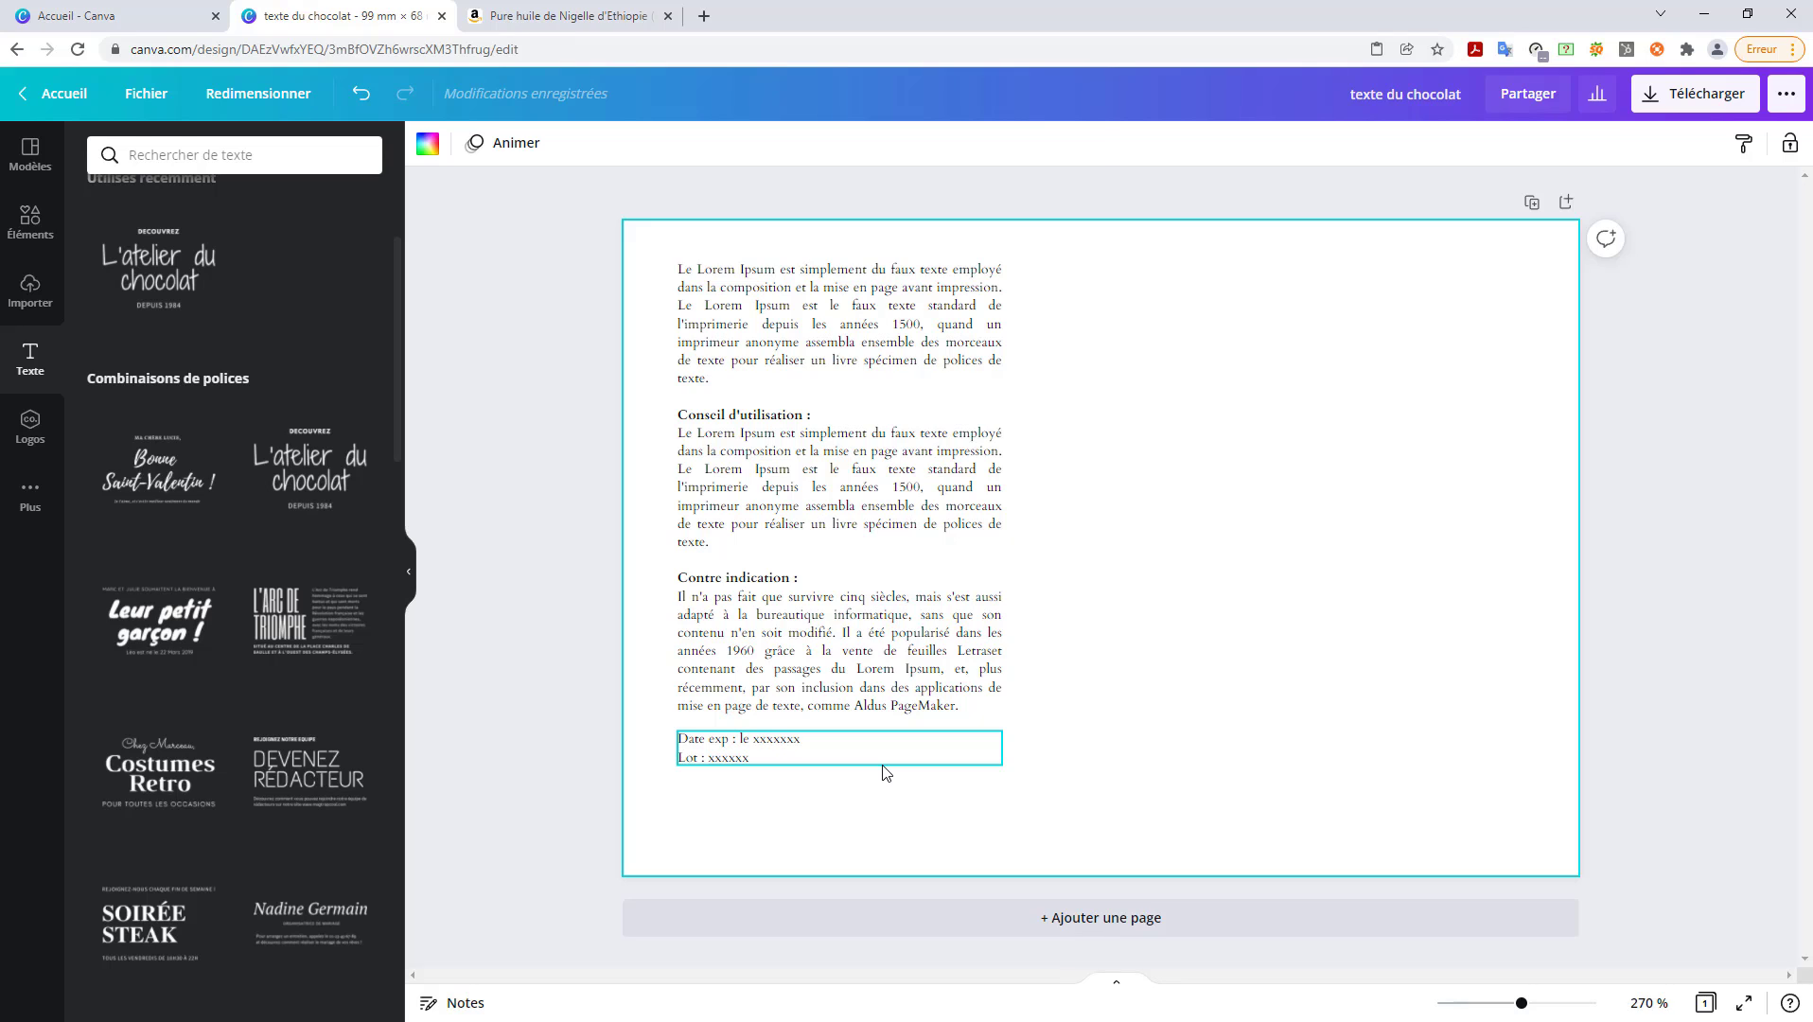
pyautogui.rightClick(885, 753)
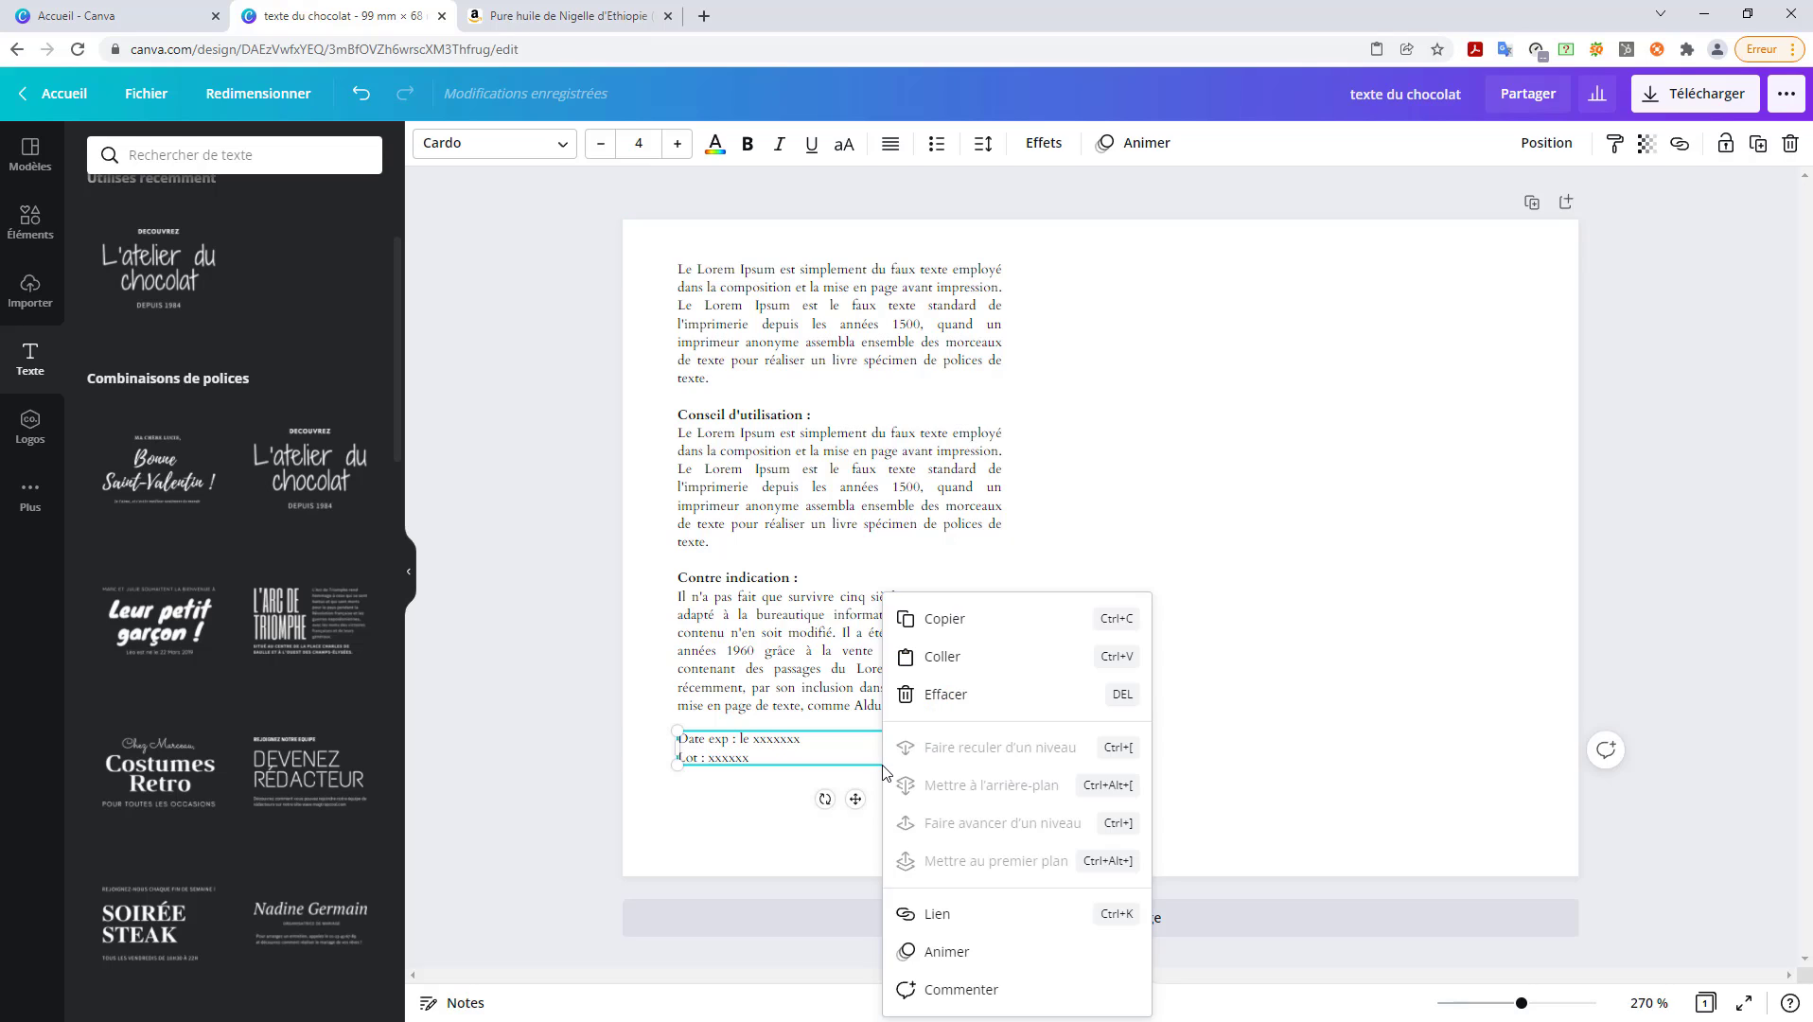
pyautogui.click(945, 630)
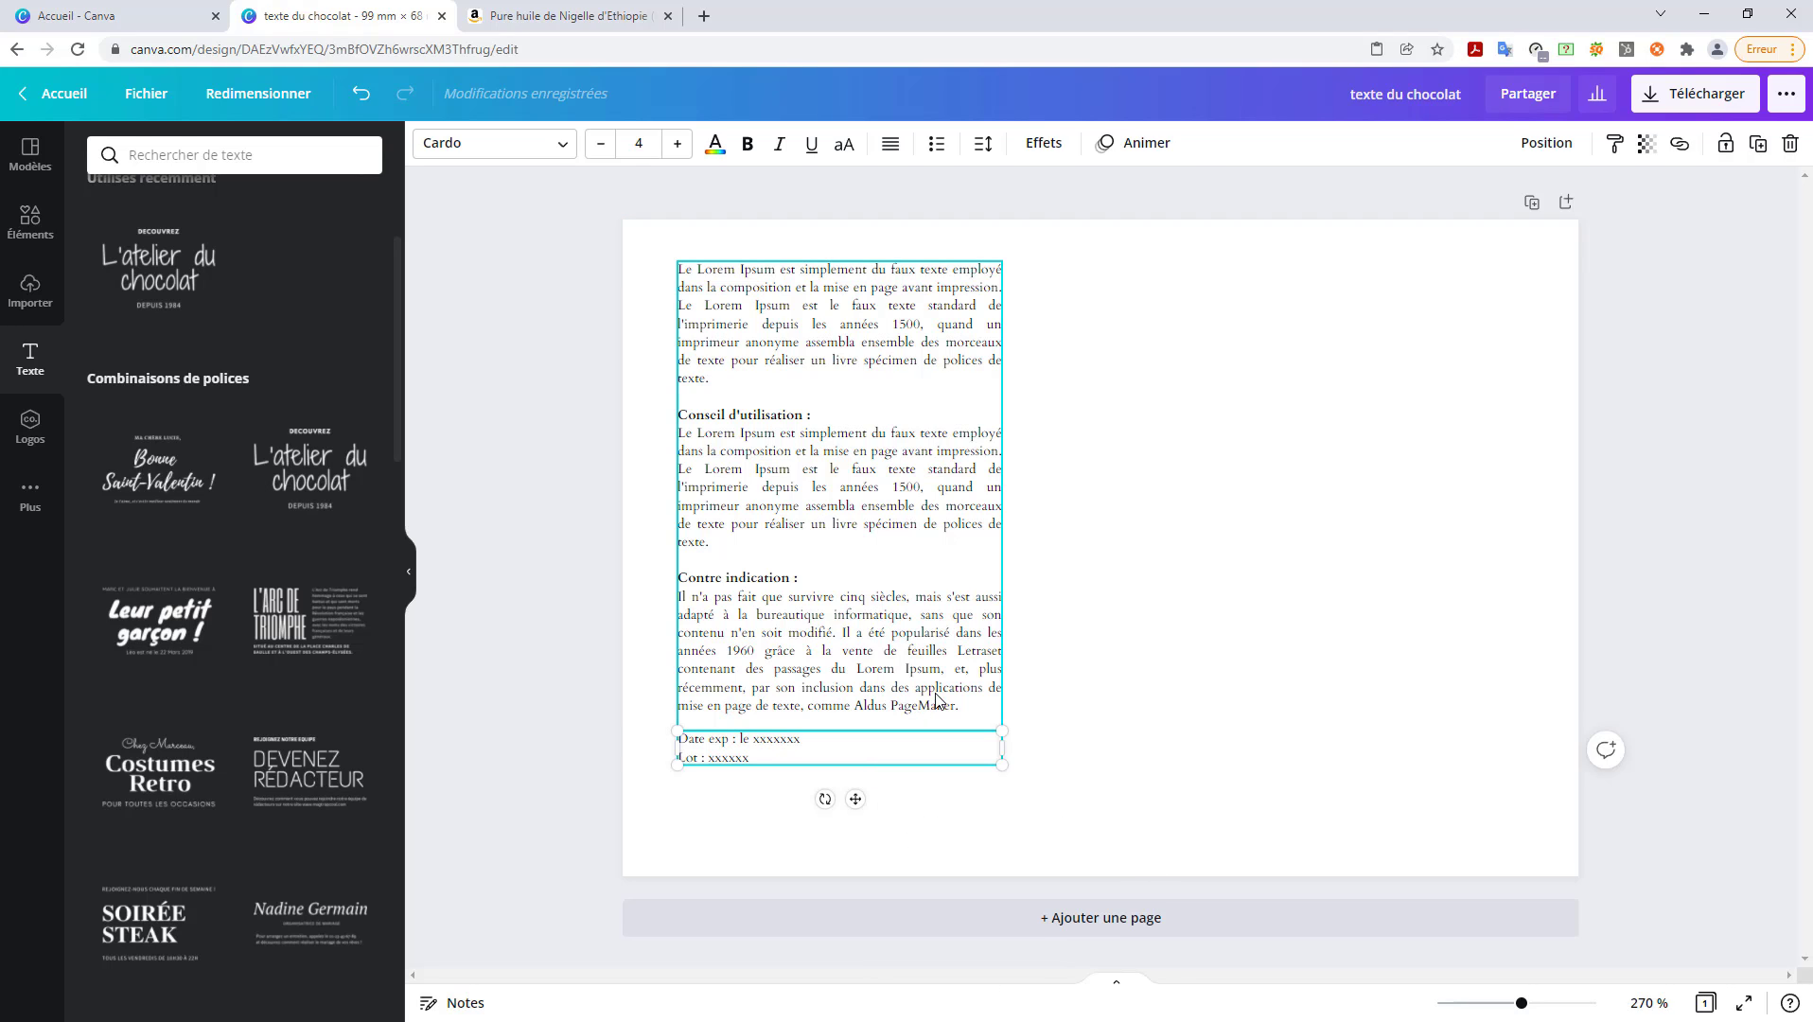
pyautogui.rightClick(908, 790)
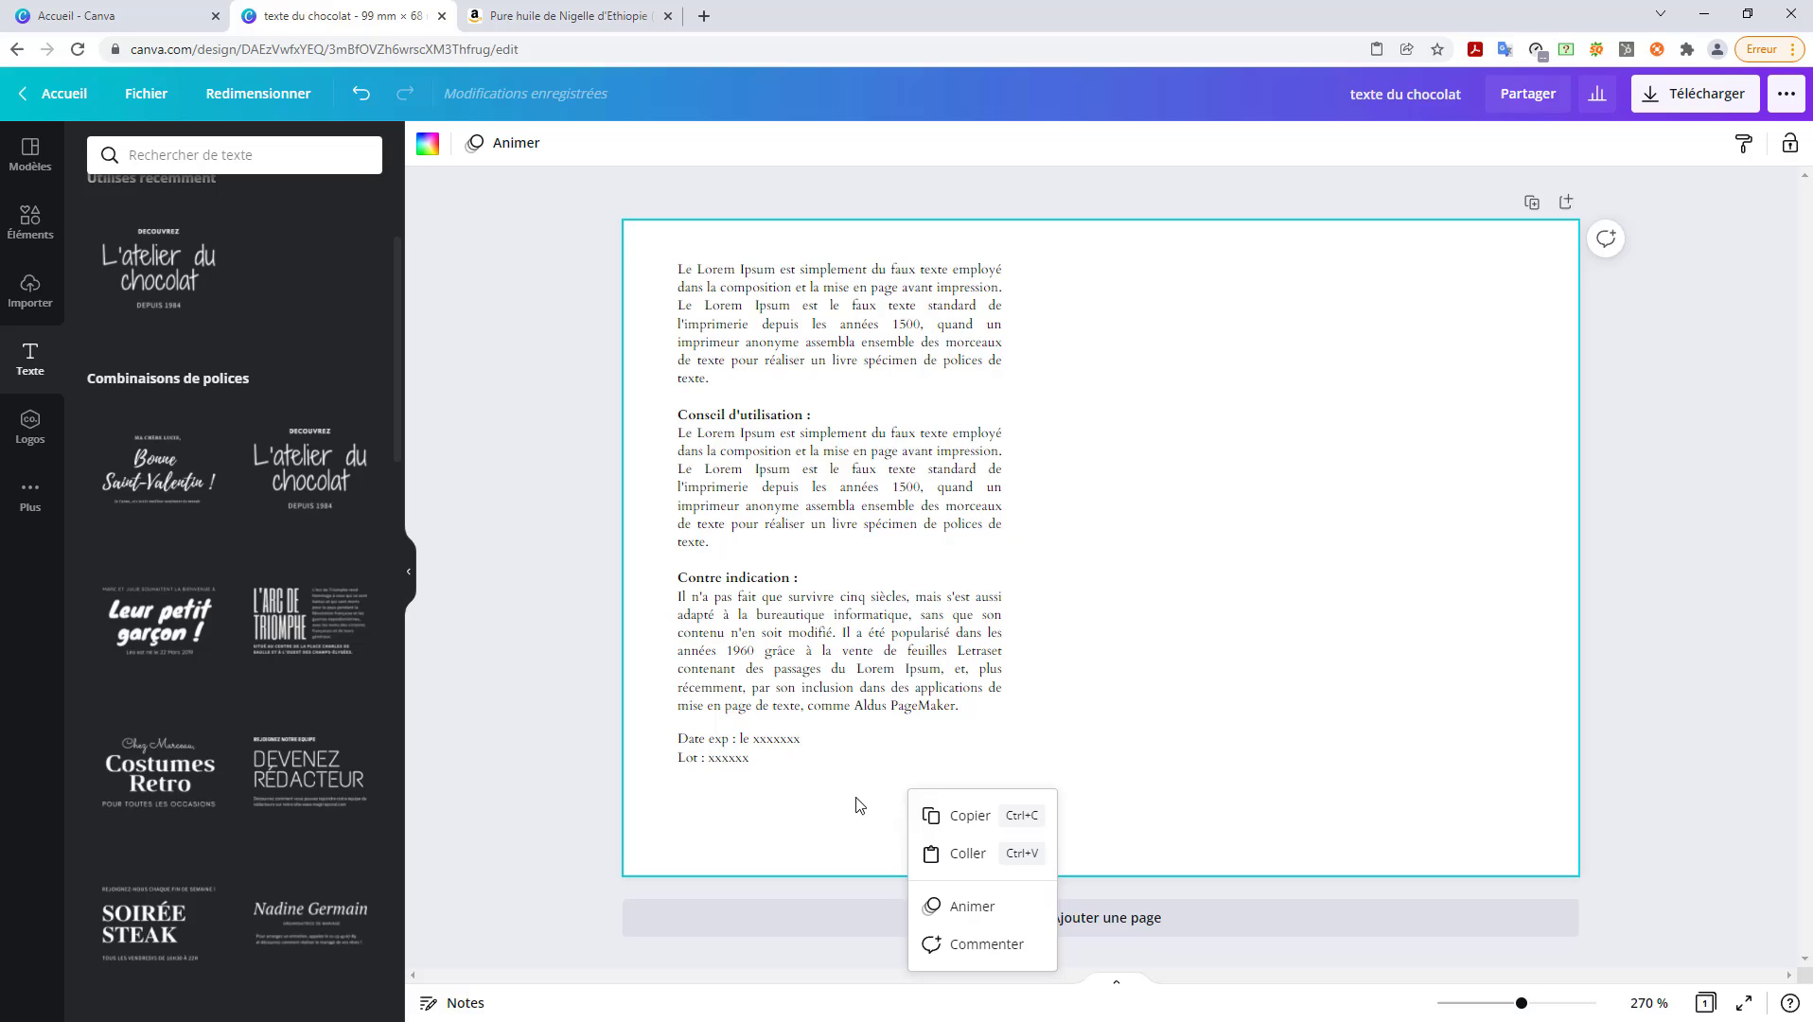
pyautogui.click(967, 855)
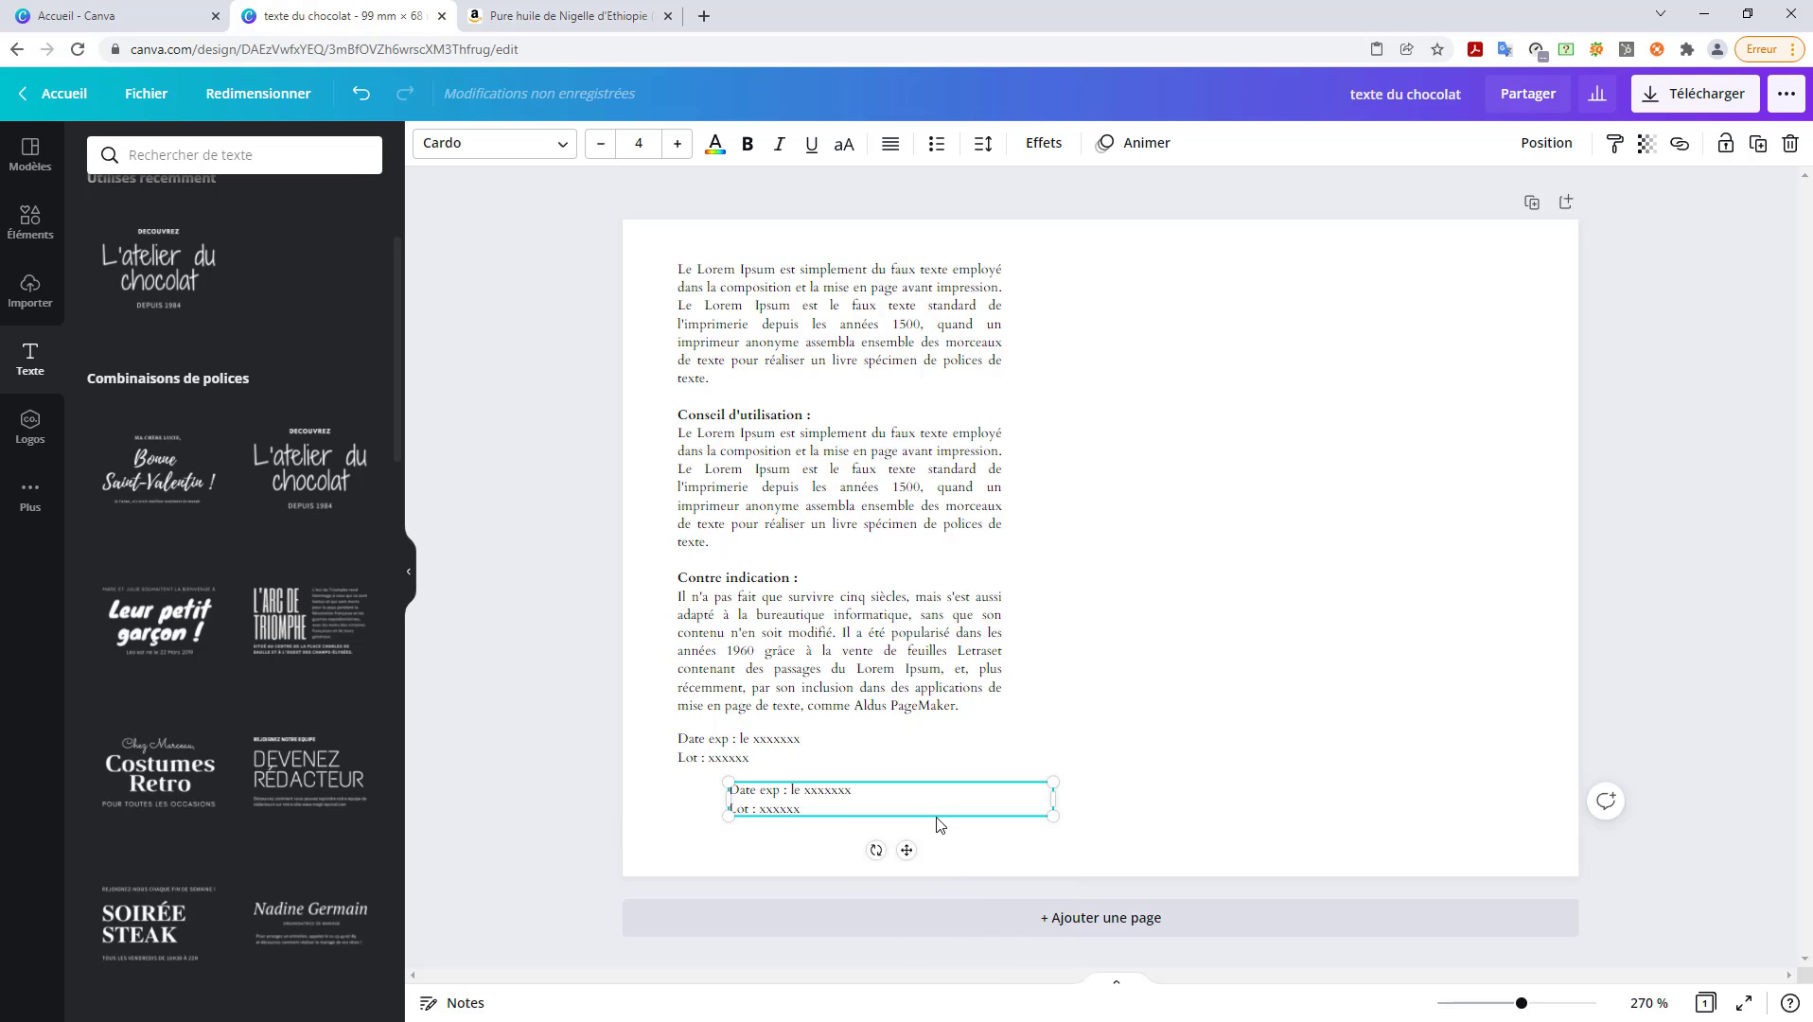
pyautogui.moveTo(940, 819); pyautogui.dragTo(692, 832)
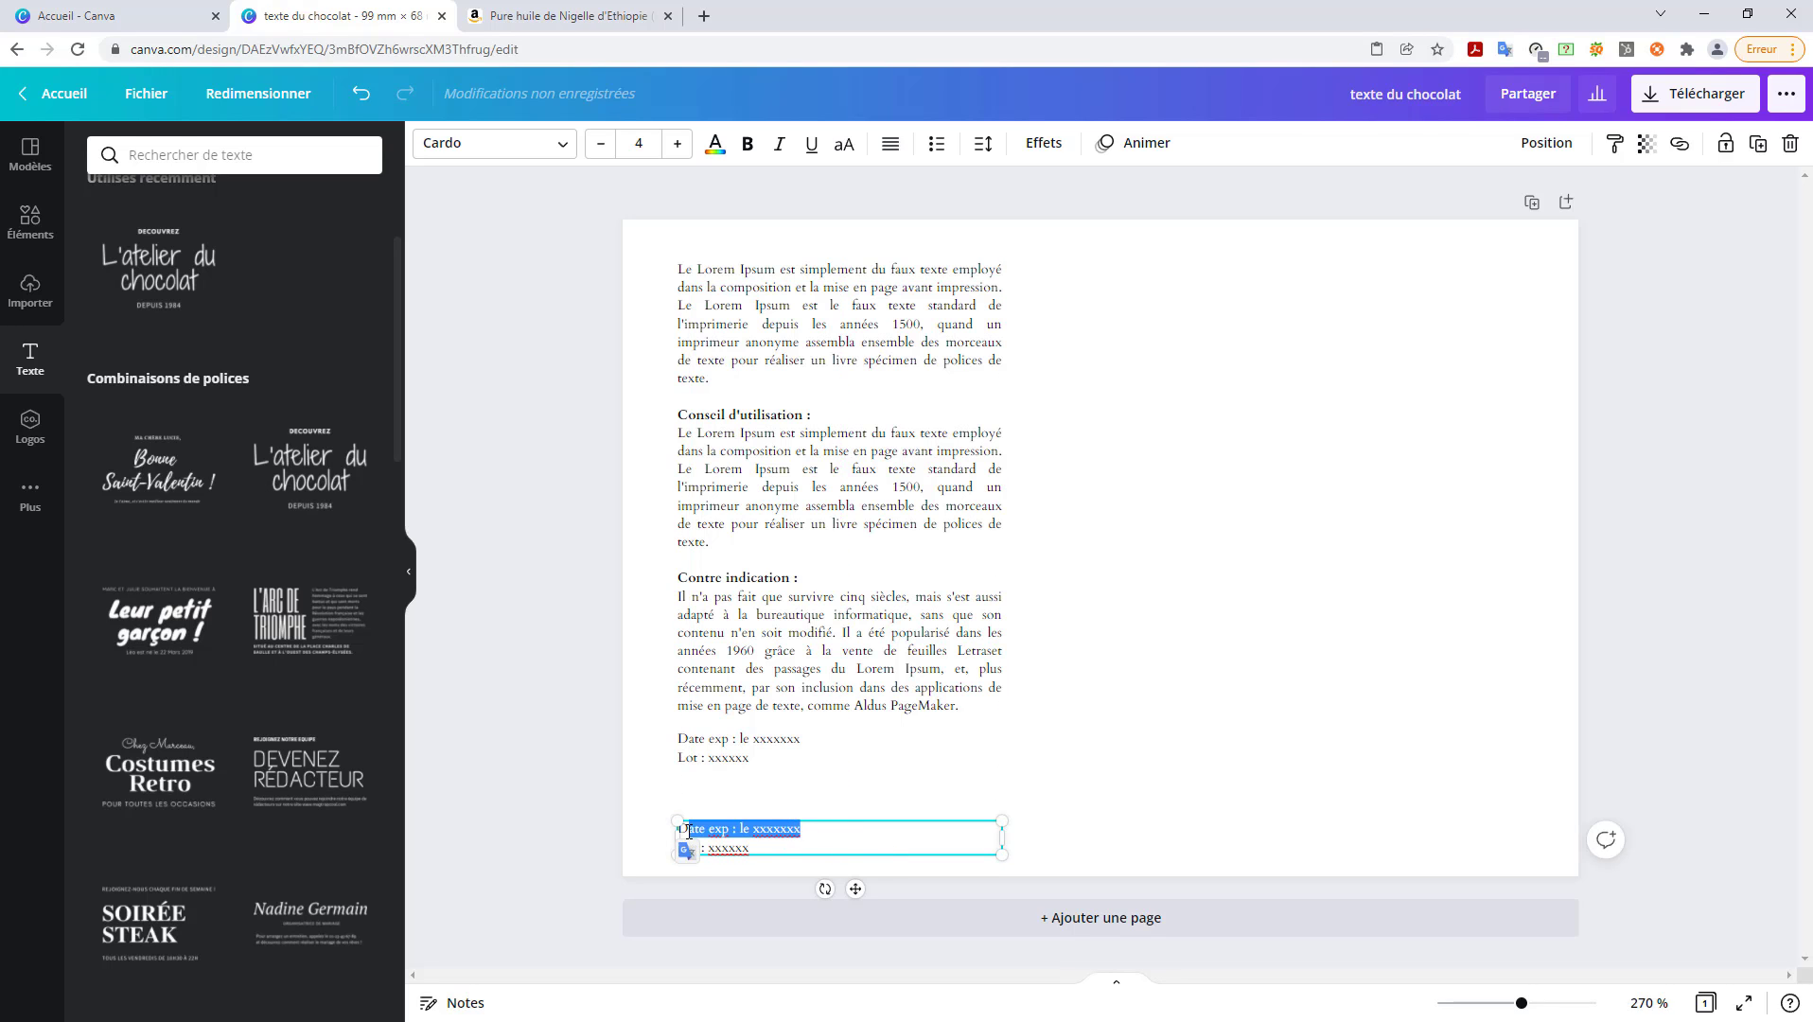
pyautogui.click(811, 823)
pyautogui.moveTo(825, 830); pyautogui.dragTo(665, 825)
pyautogui.write('www')
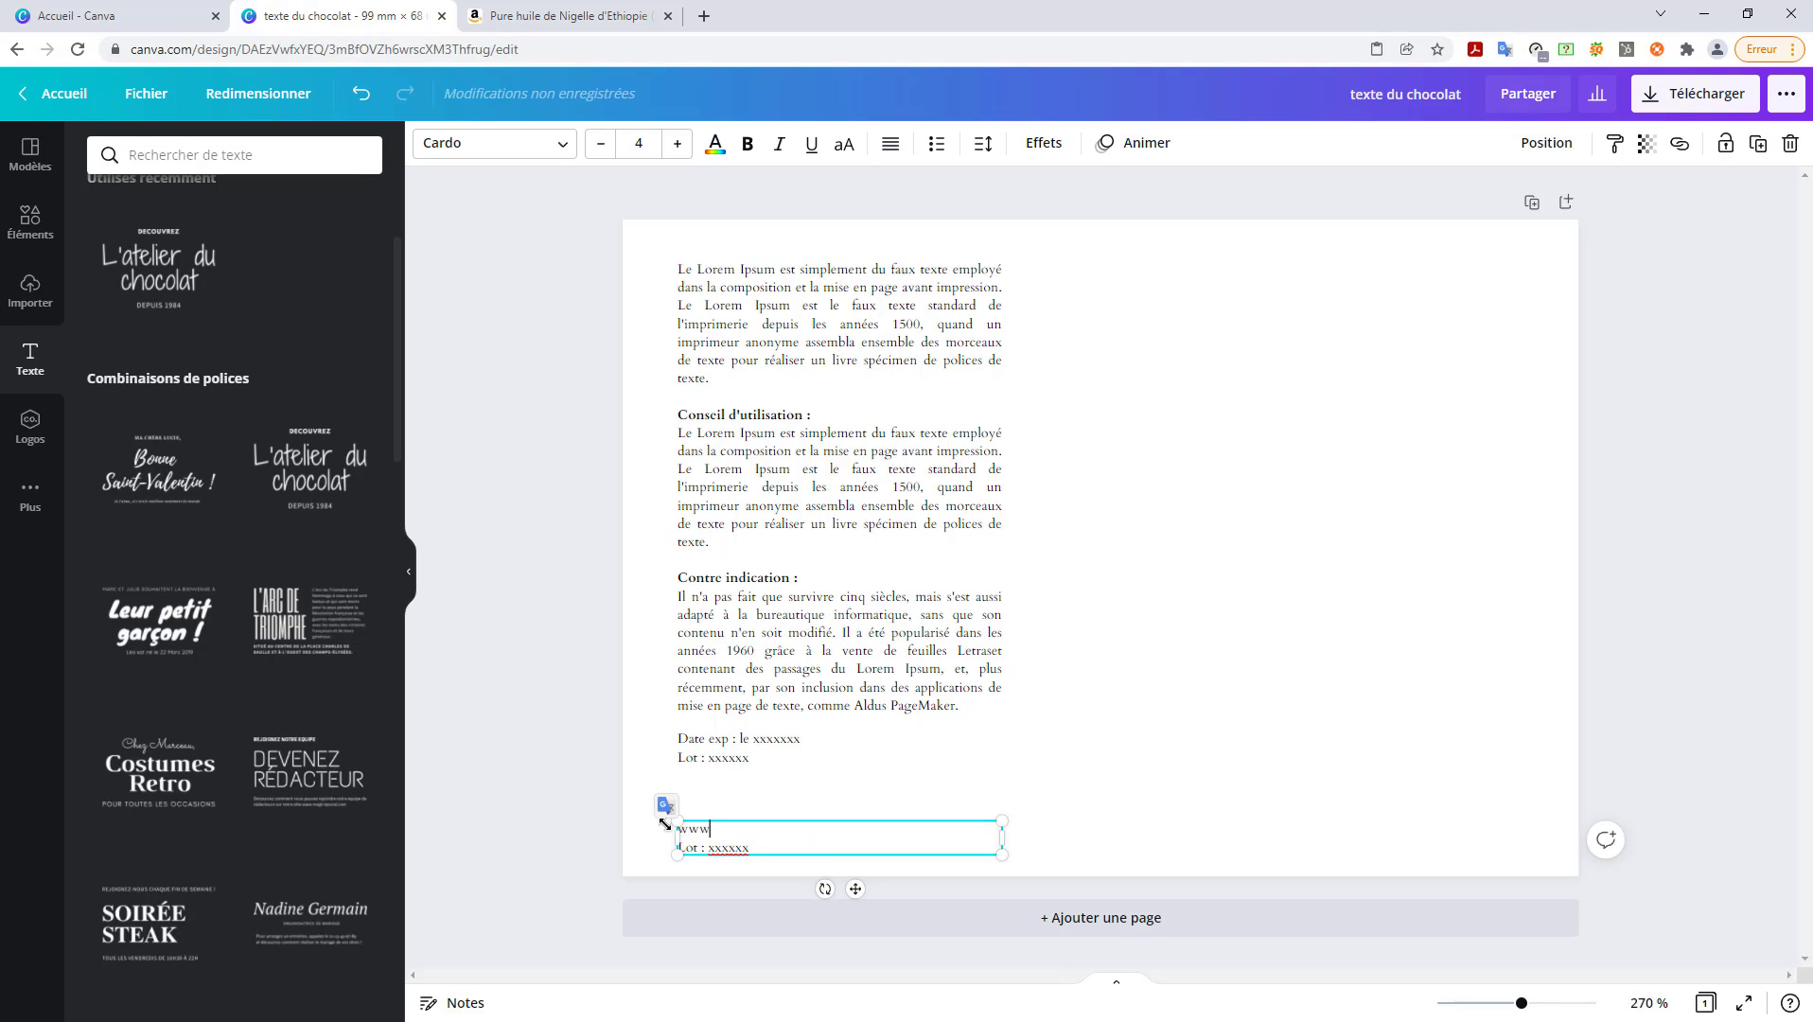
pyautogui.write('.vitamboost.fr')
pyautogui.press('Return')
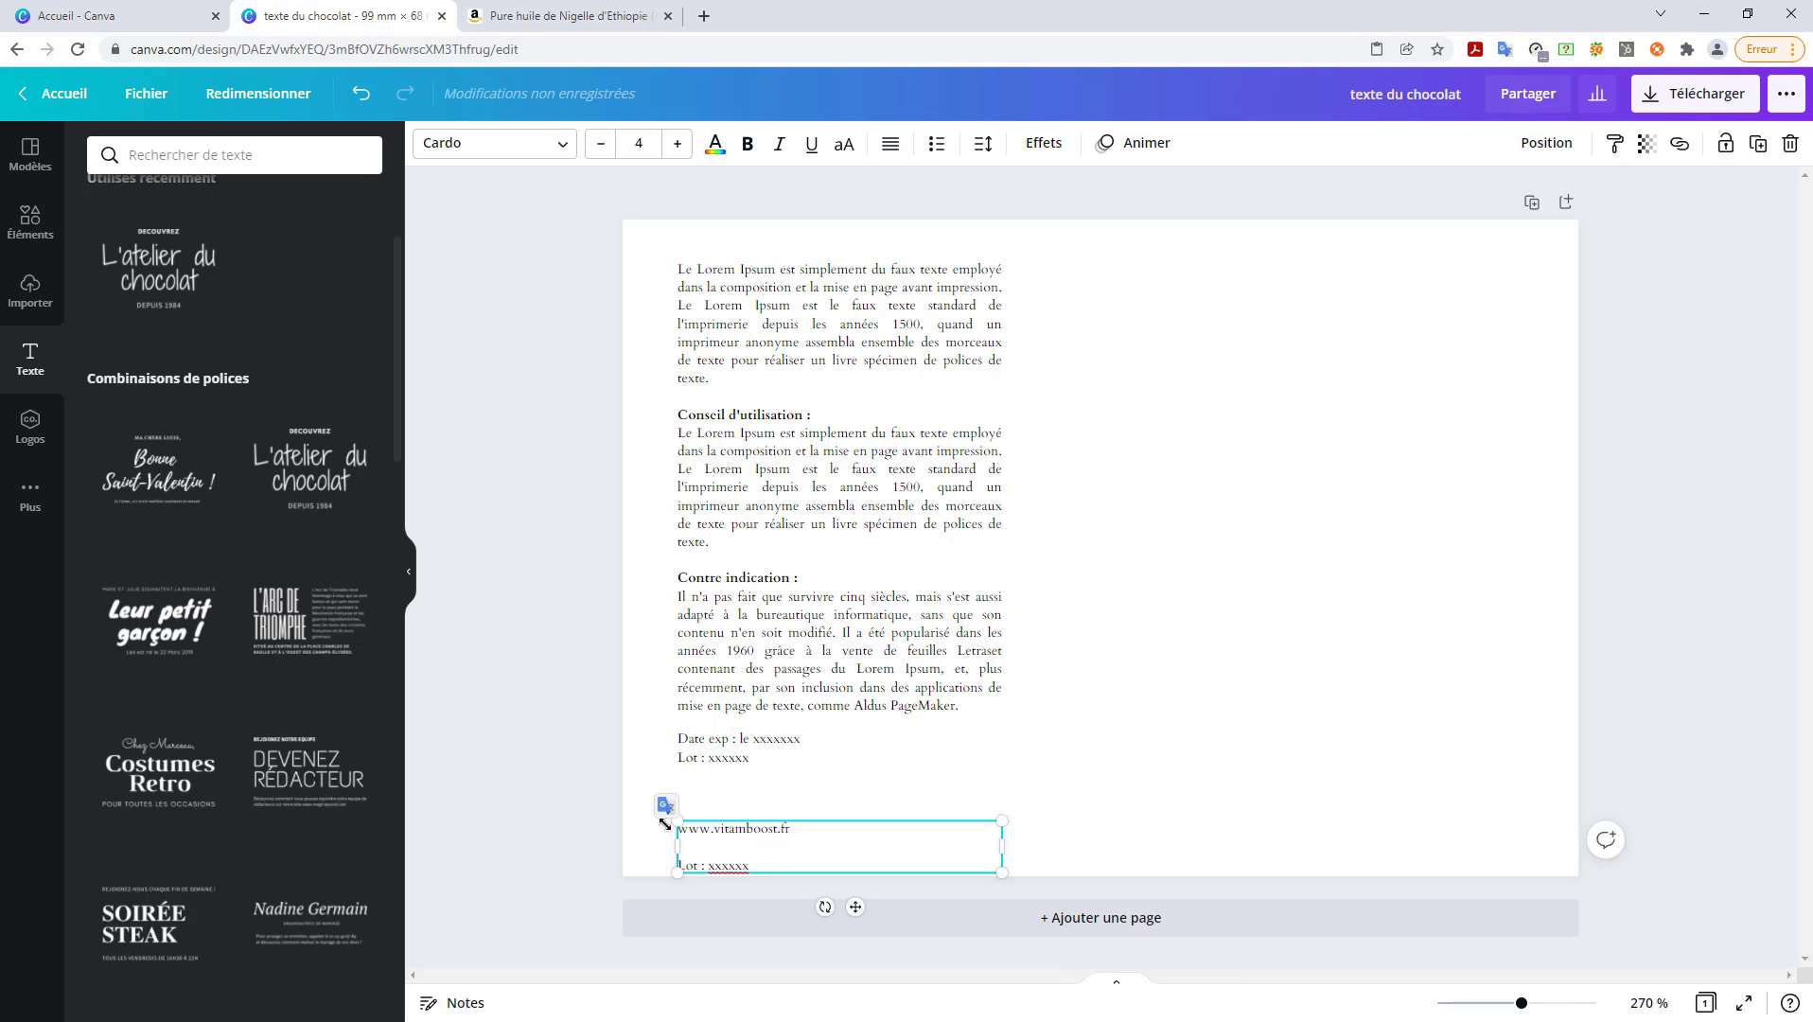
pyautogui.write('Distribué par Vitamboost')
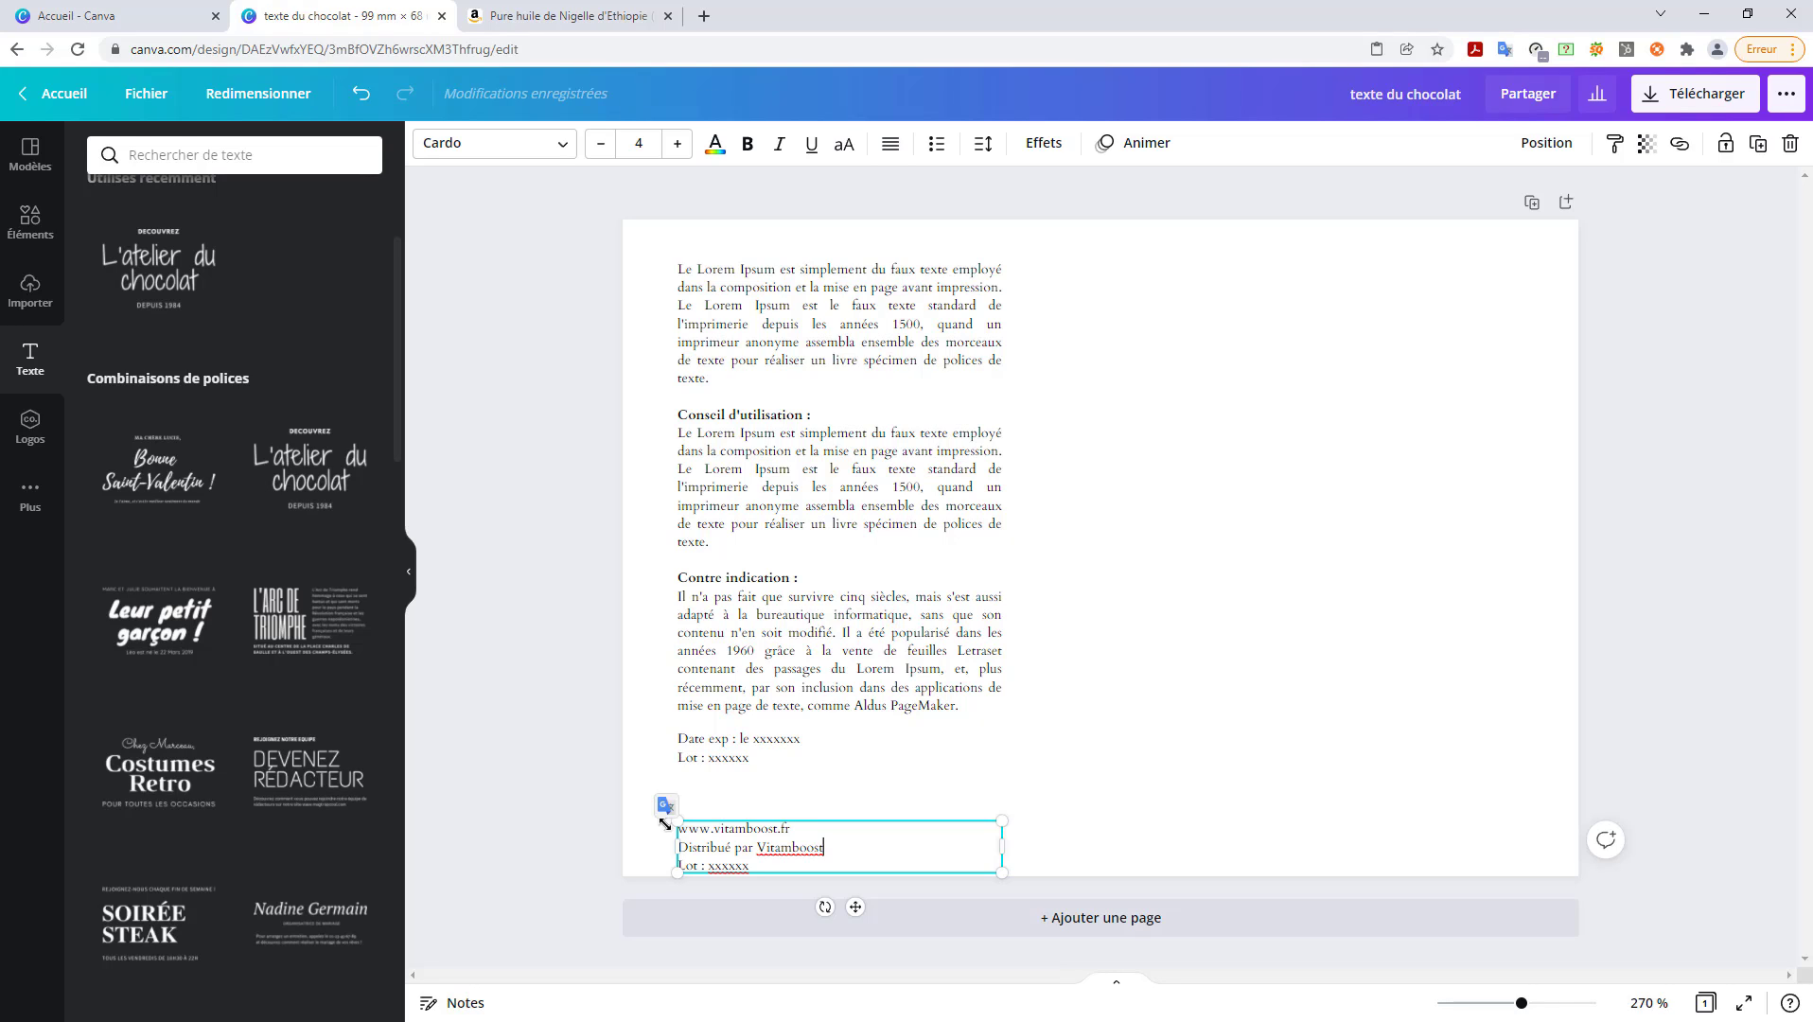
# - Delete the leftover lot text from the distributor block and add a third line reading "Adresse : Paris"
pyautogui.press('Delete')
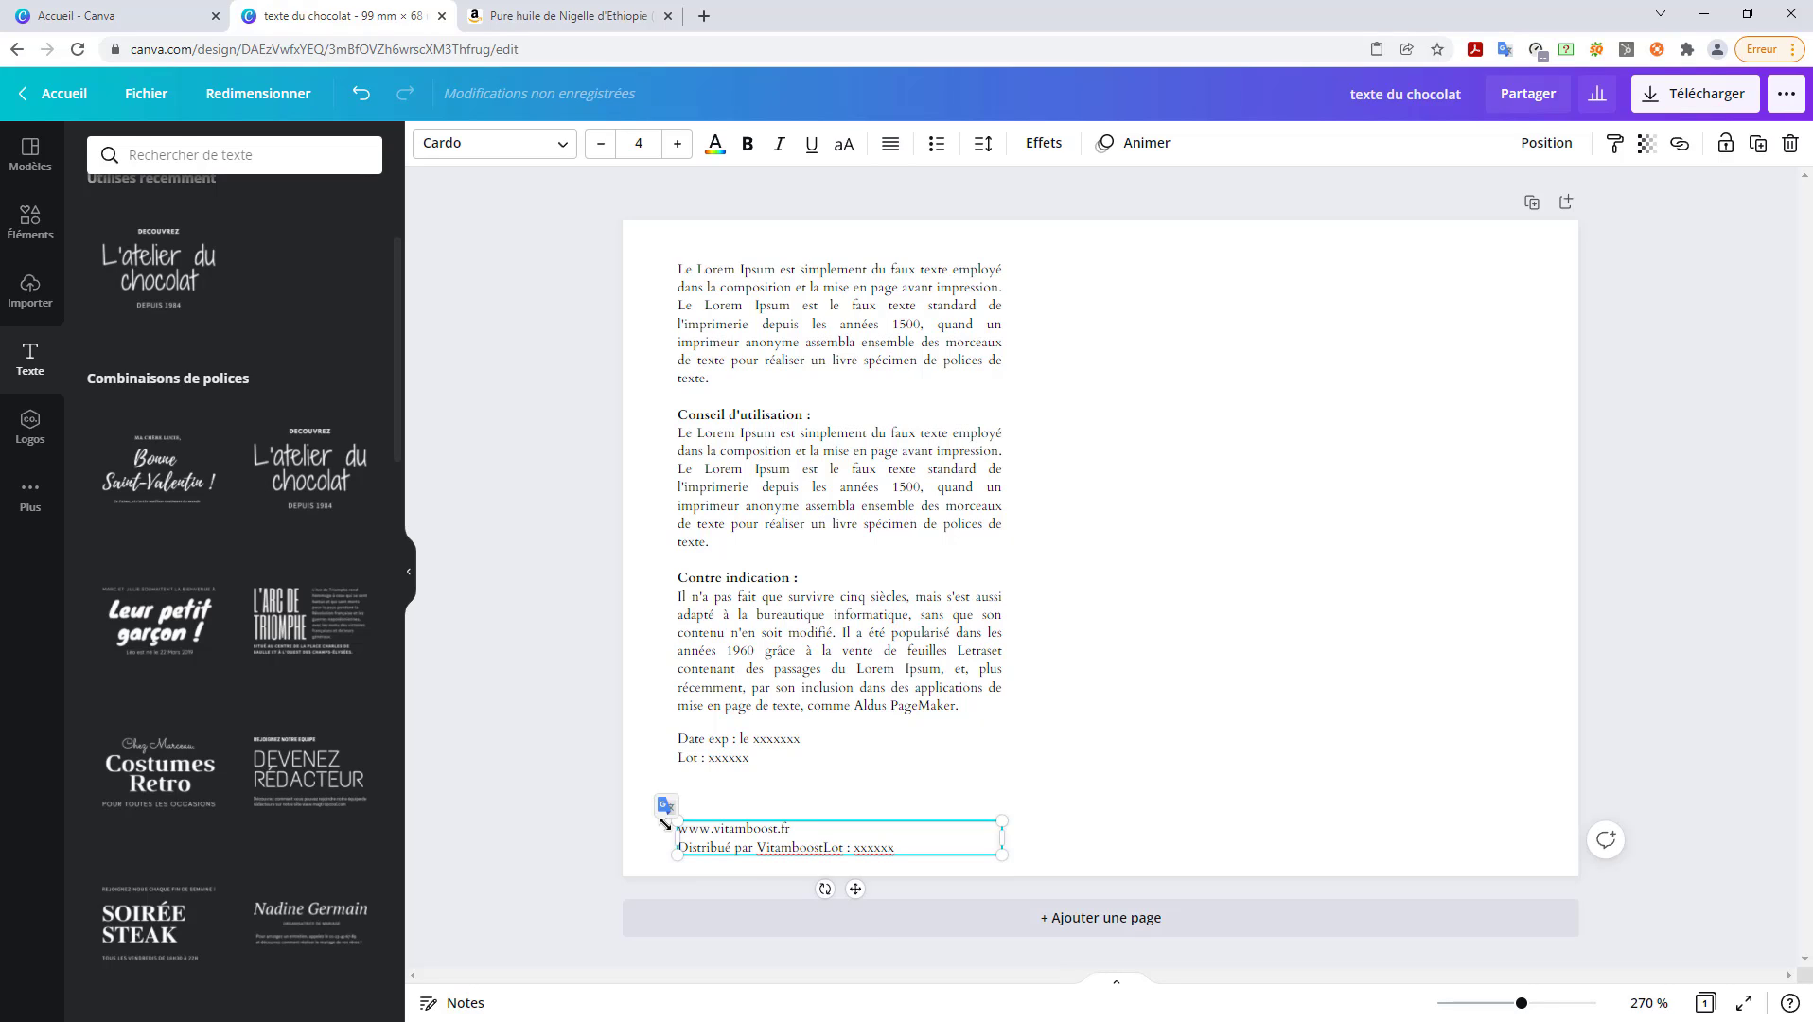
pyautogui.press('Delete')
pyautogui.press('Delete')
pyautogui.press('Delete')
pyautogui.press('Delete')
pyautogui.press('Delete')
pyautogui.press('Delete')
pyautogui.press('Delete')
pyautogui.press('Delete')
pyautogui.press('Delete')
pyautogui.press('Delete')
pyautogui.press('Return')
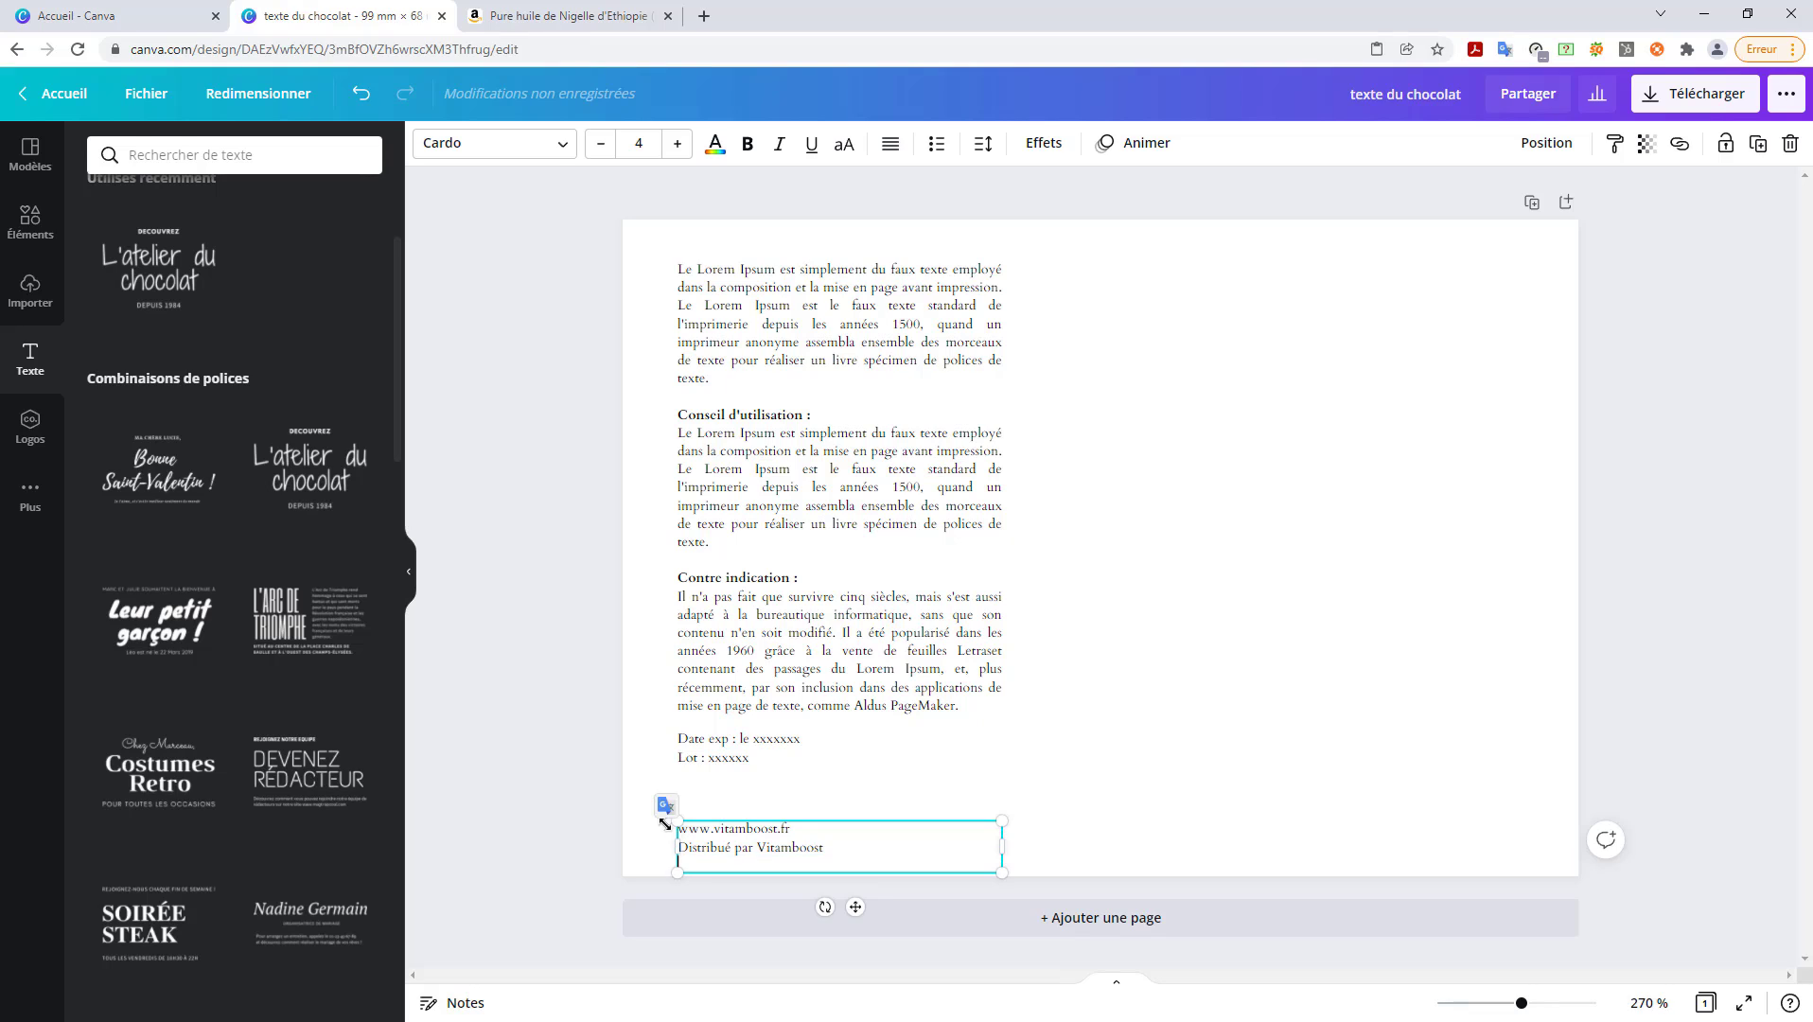
pyautogui.write('Adresse : Paris')
# - Move the distributor block slightly upward and make all three of its lines bold
pyautogui.moveTo(873, 816); pyautogui.dragTo(872, 794)
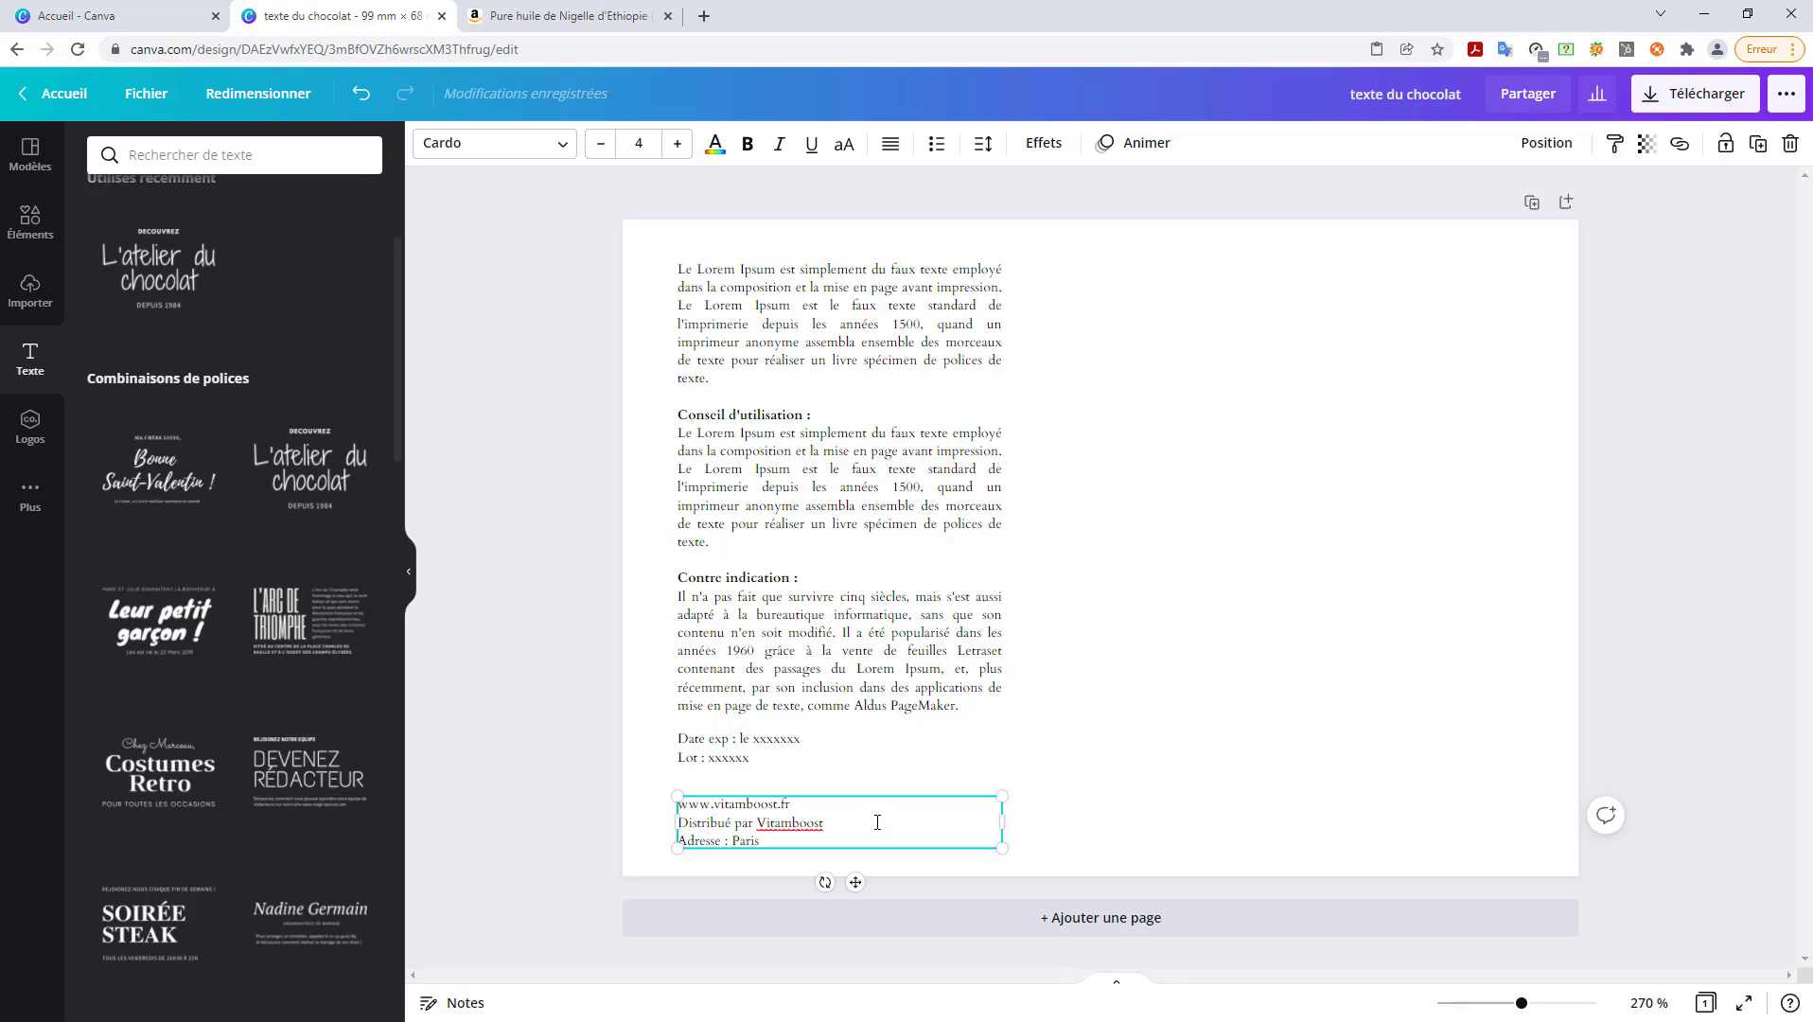
pyautogui.doubleClick(877, 822)
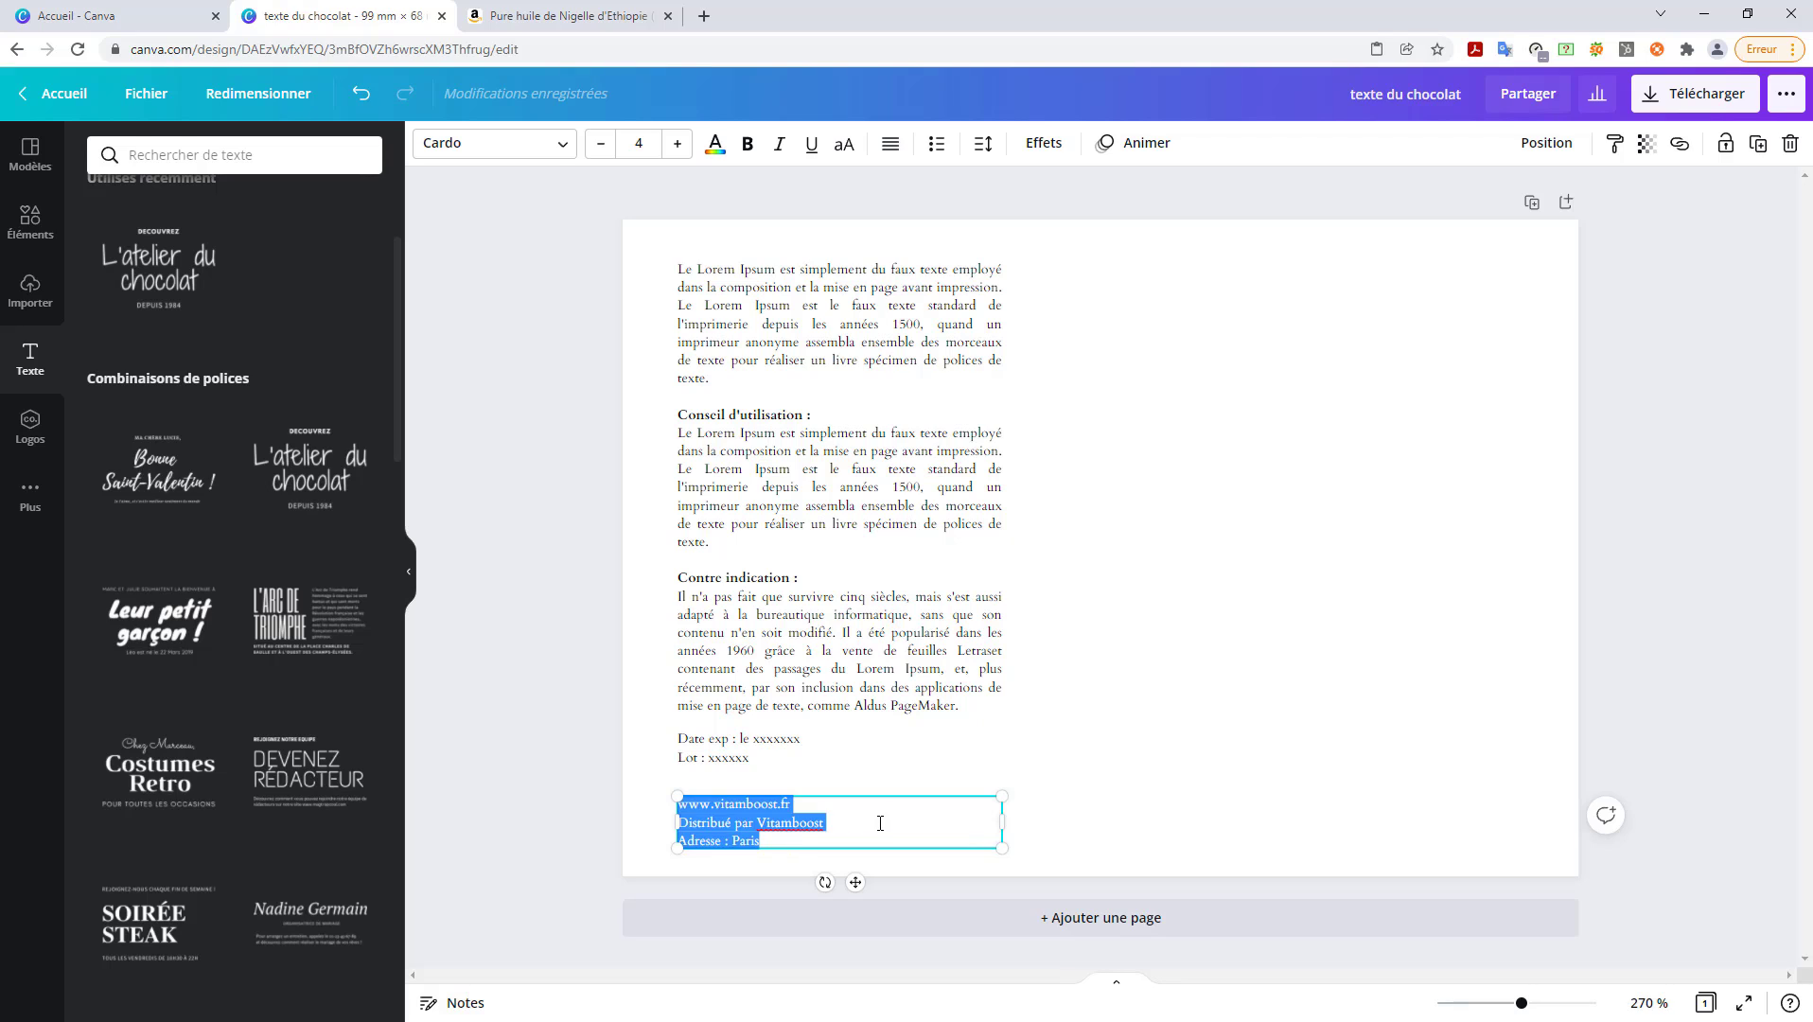
pyautogui.click(748, 143)
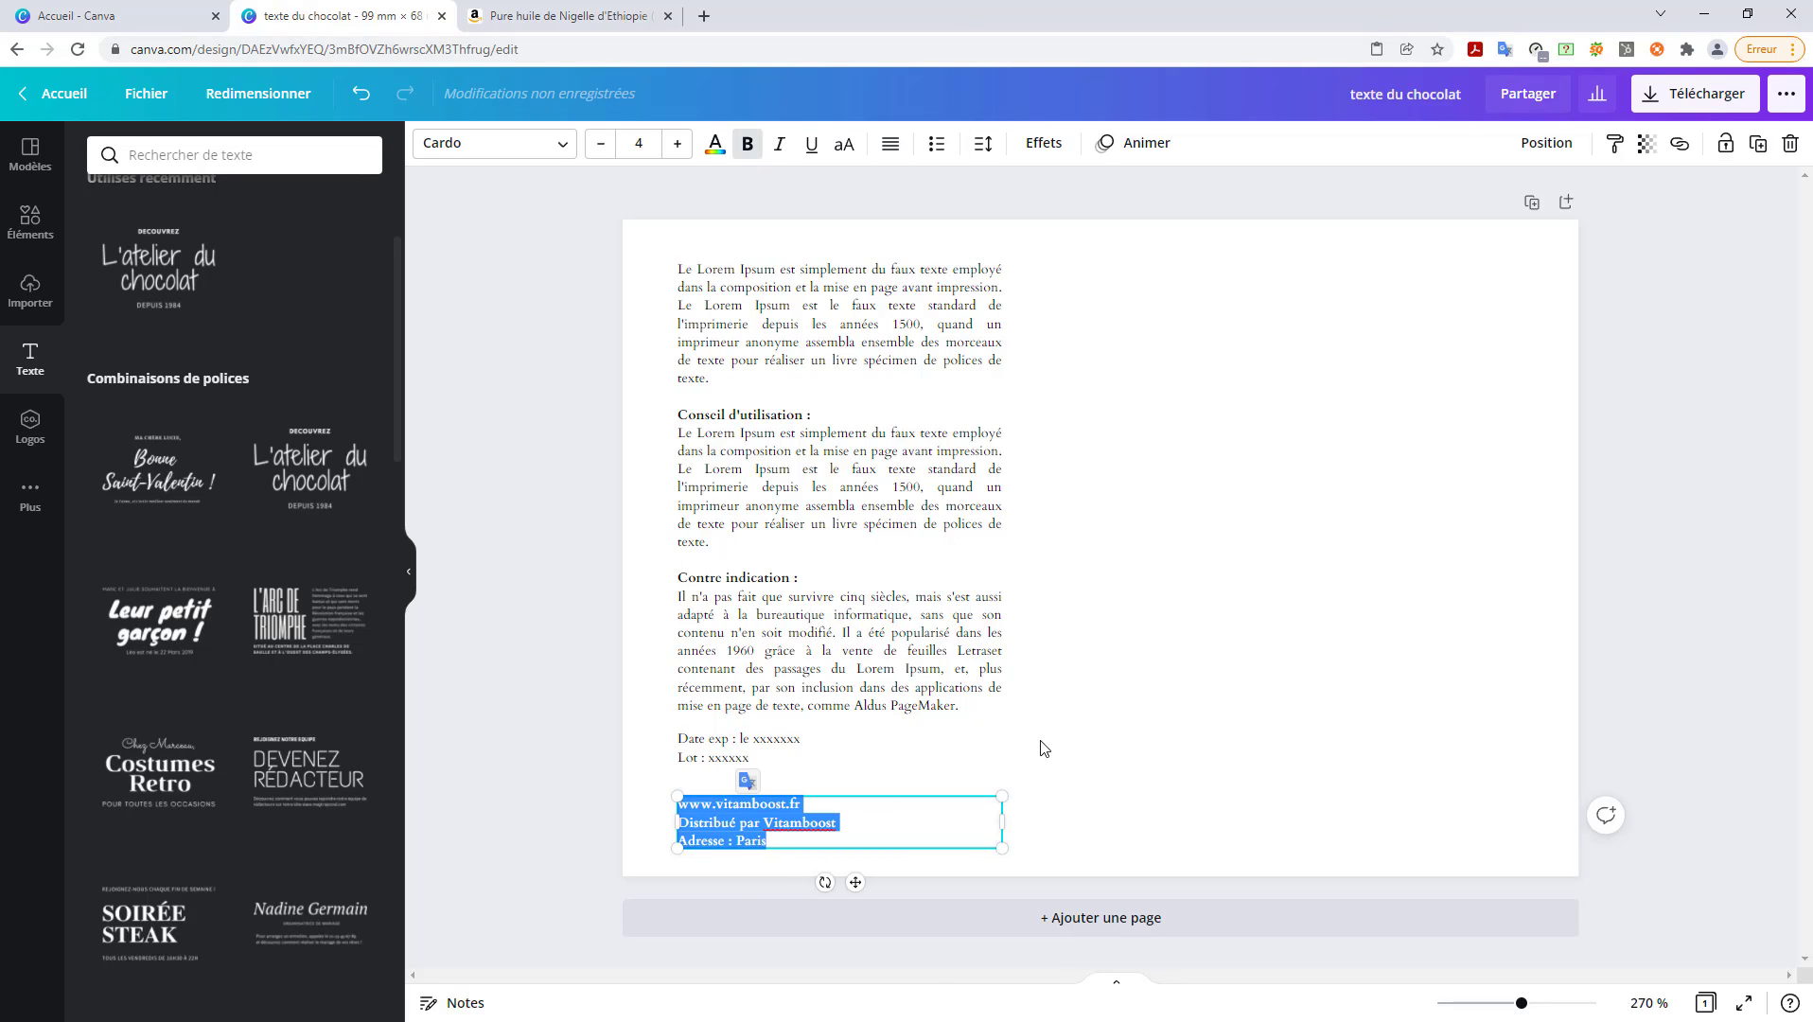
# - Make the "Date exp :" label bold in the expiry date and lot block
pyautogui.click(729, 743)
pyautogui.click(736, 739)
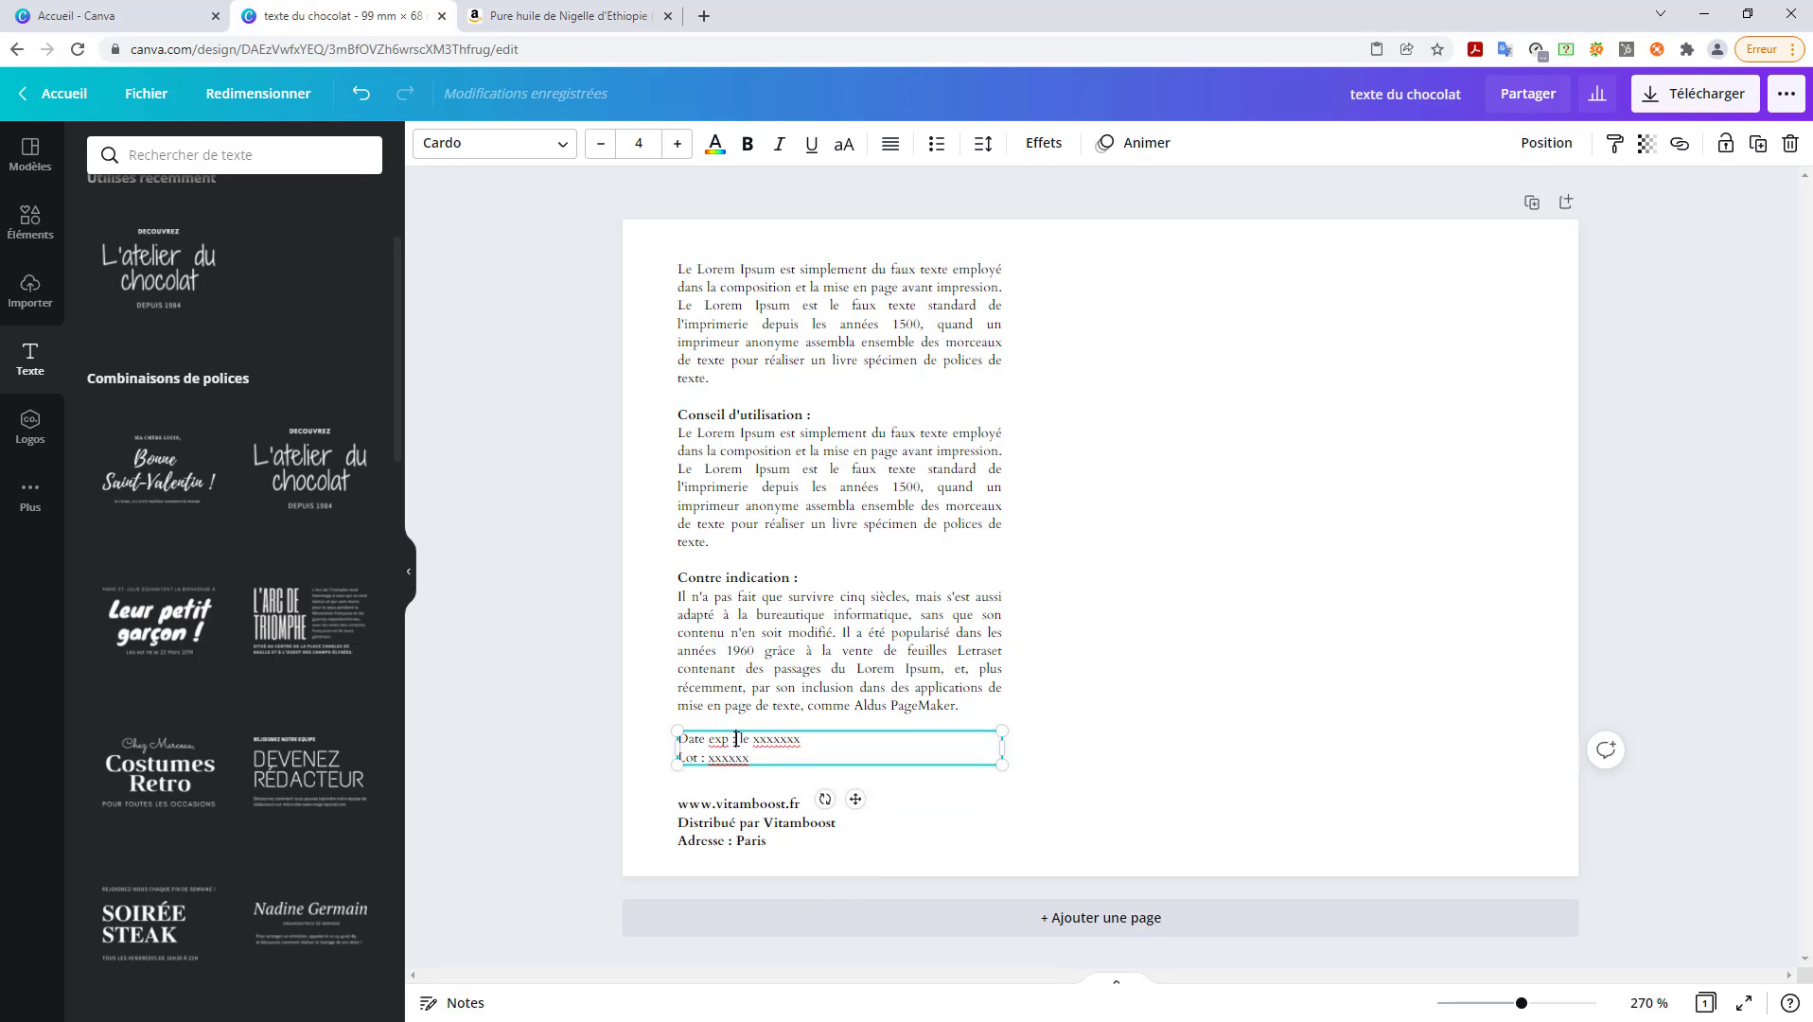
pyautogui.moveTo(740, 739); pyautogui.dragTo(660, 735)
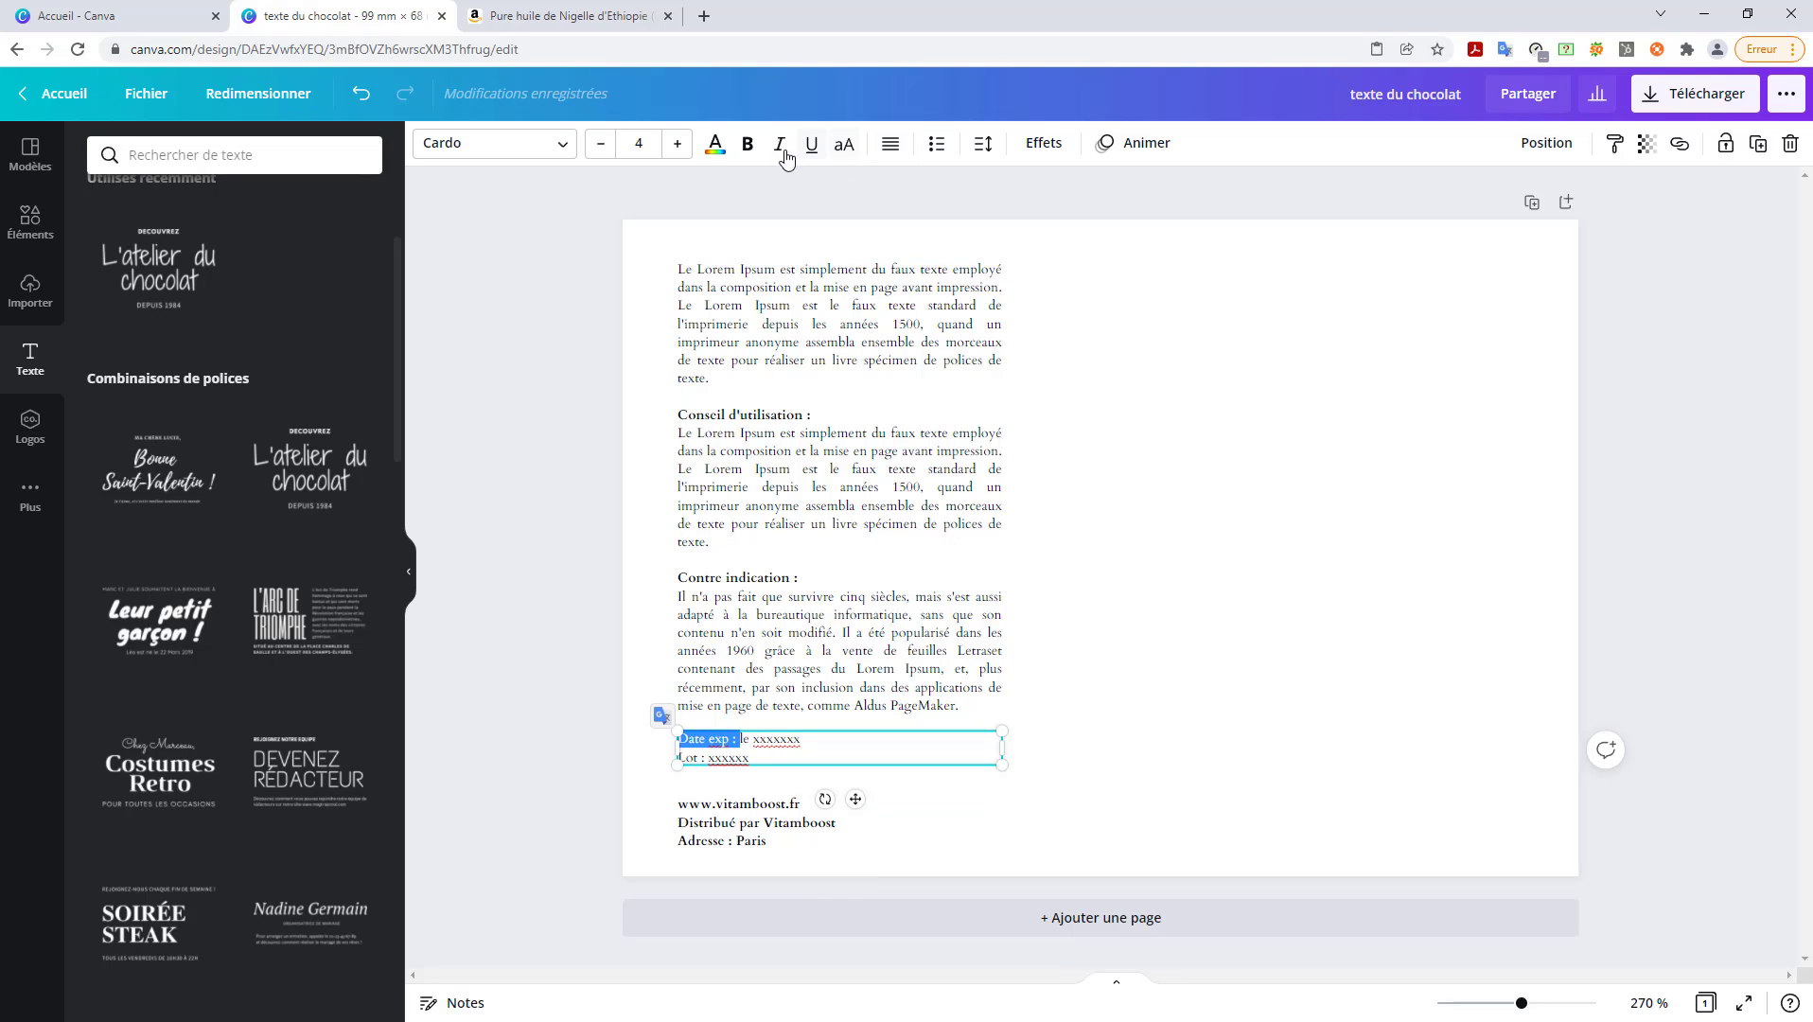
pyautogui.click(747, 143)
pyautogui.click(707, 757)
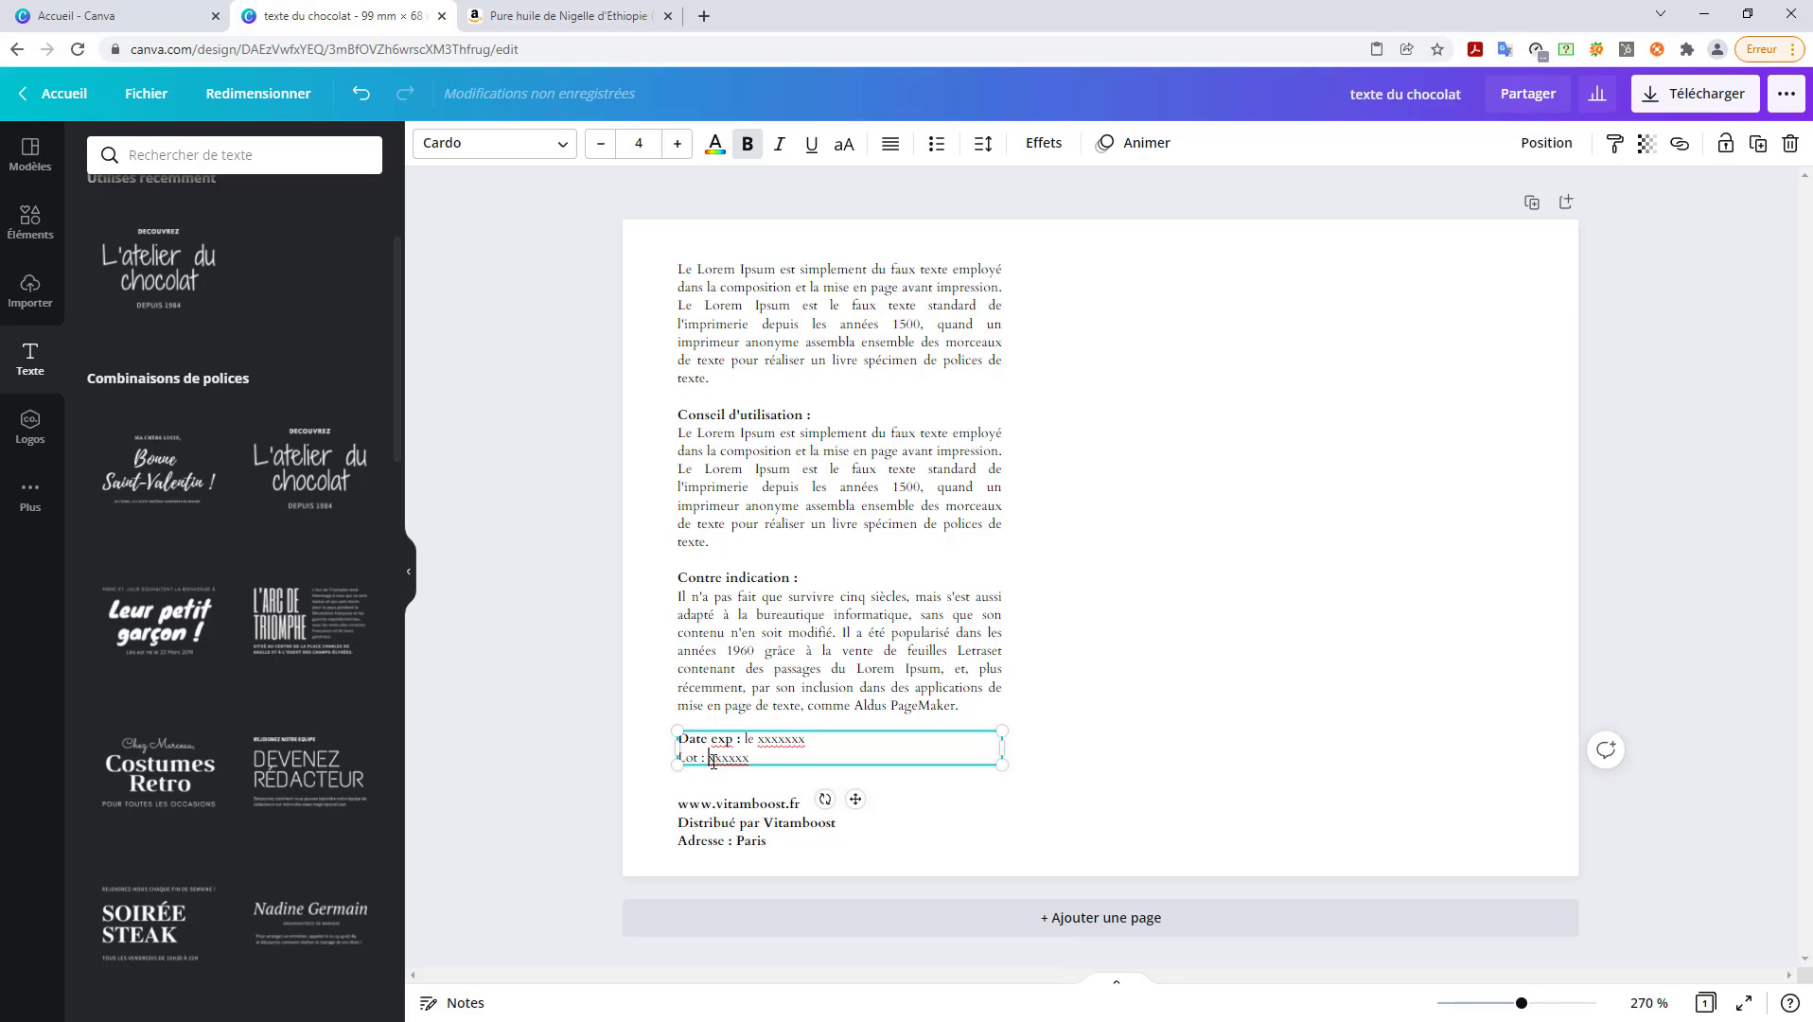
pyautogui.moveTo(707, 757); pyautogui.dragTo(660, 757)
pyautogui.click(797, 577)
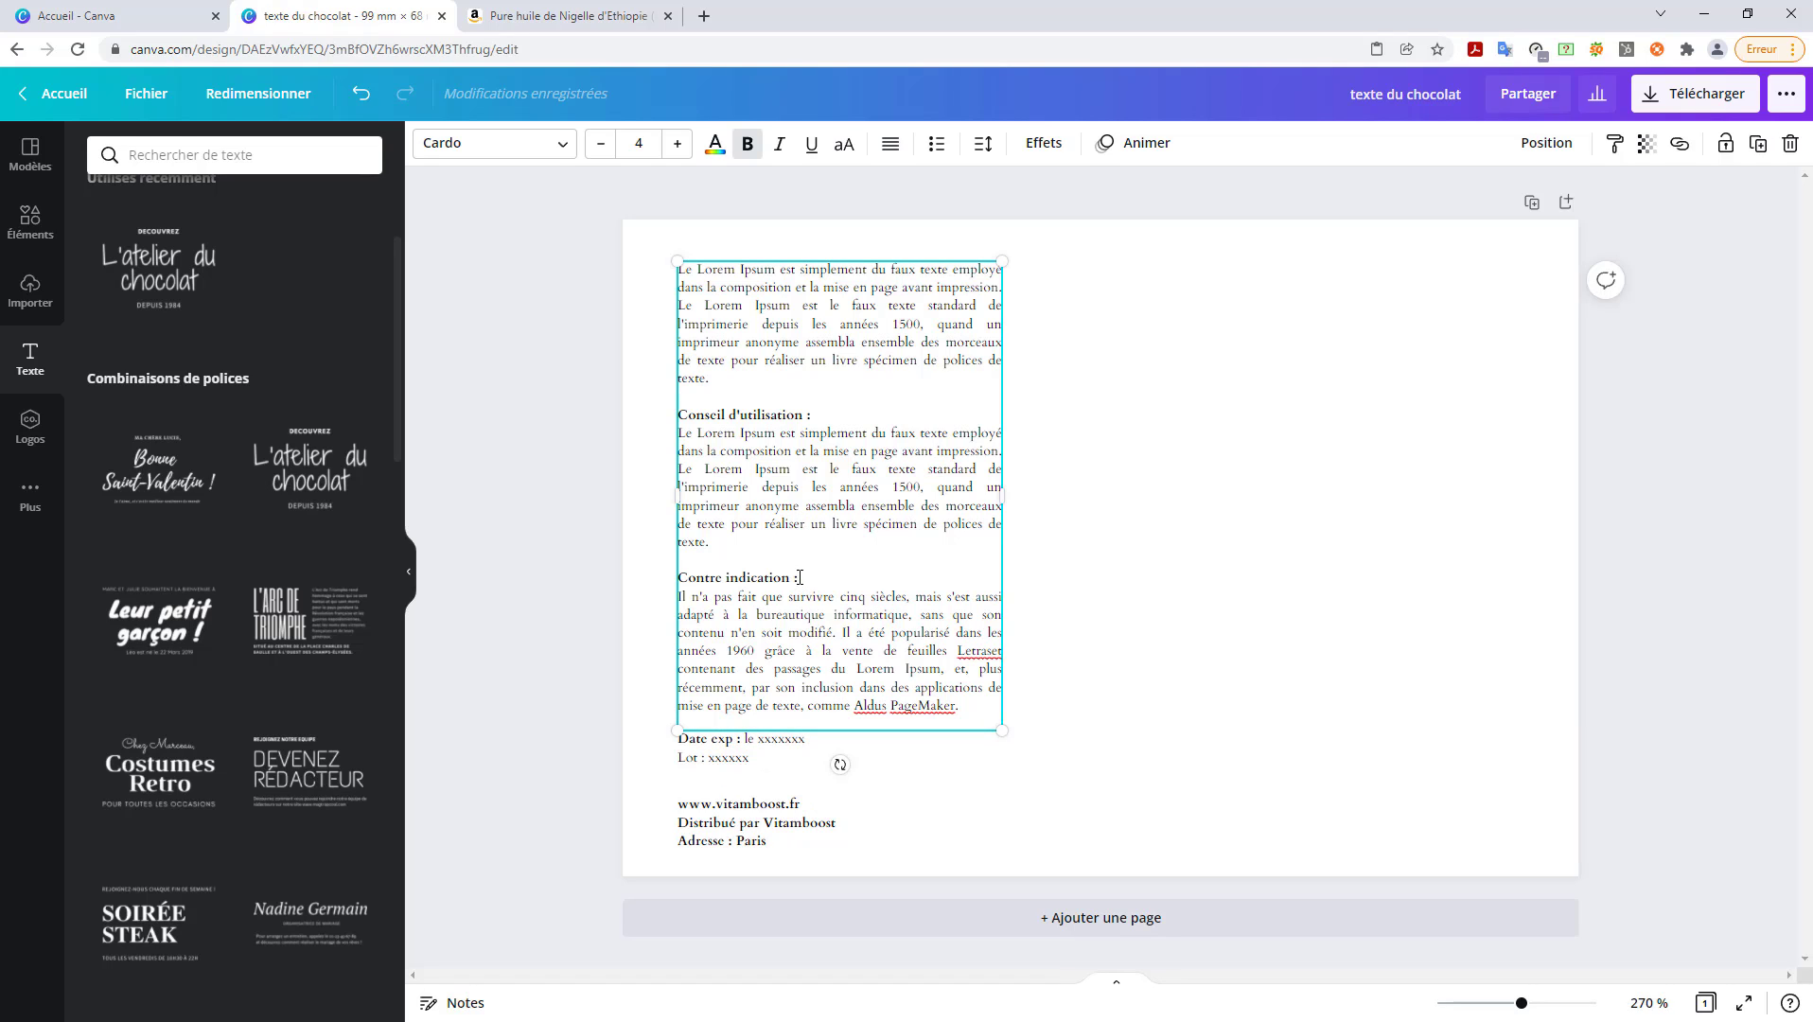
pyautogui.click(744, 805)
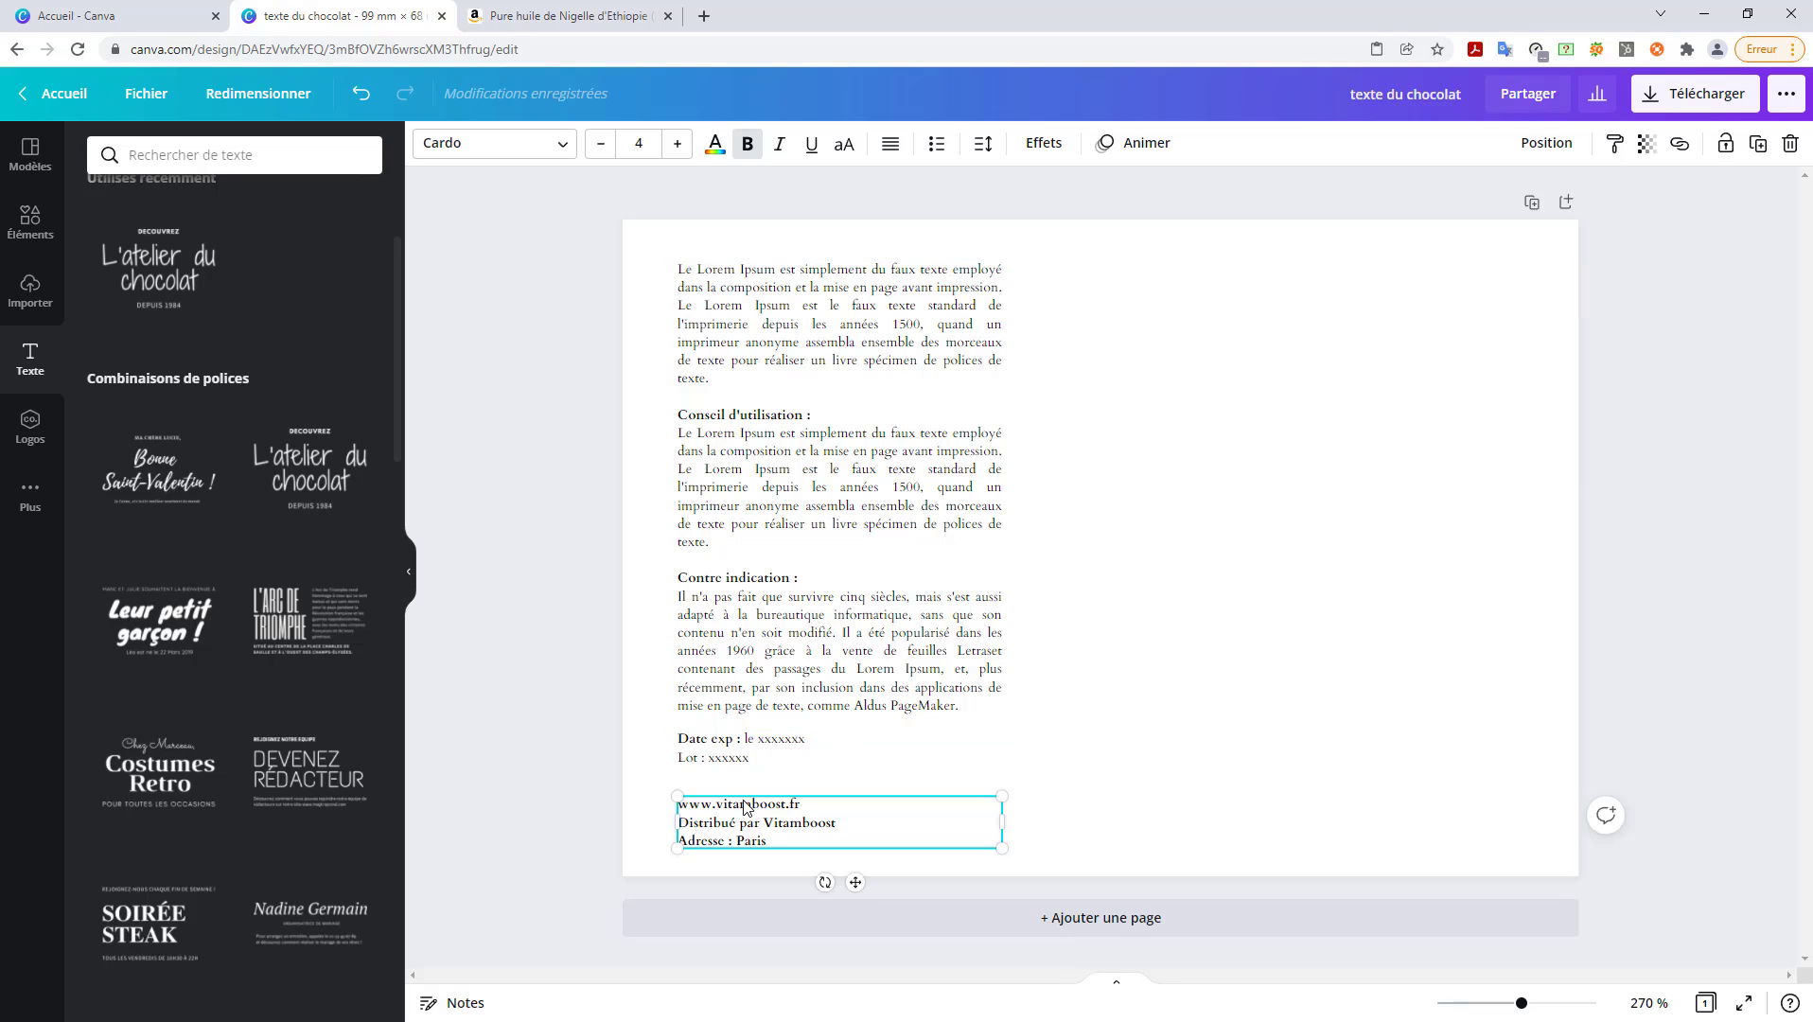
pyautogui.doubleClick(748, 806)
pyautogui.moveTo(816, 805); pyautogui.dragTo(719, 798)
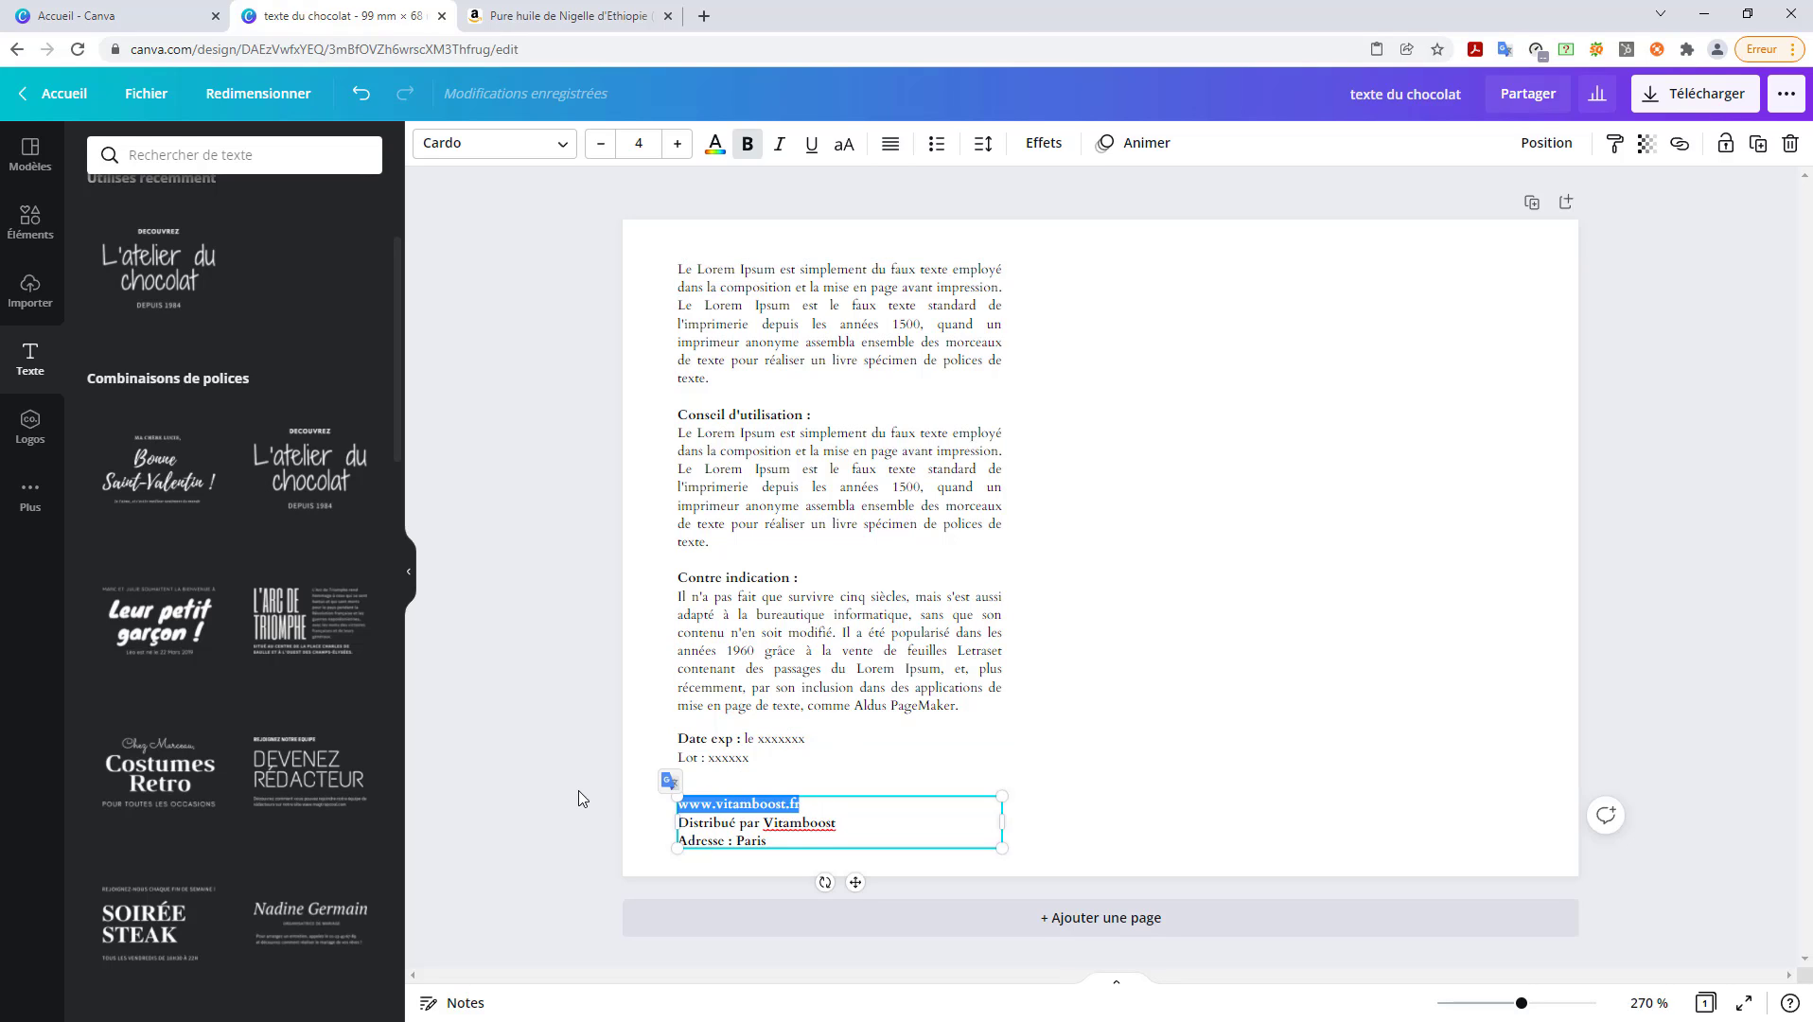
pyautogui.click(716, 152)
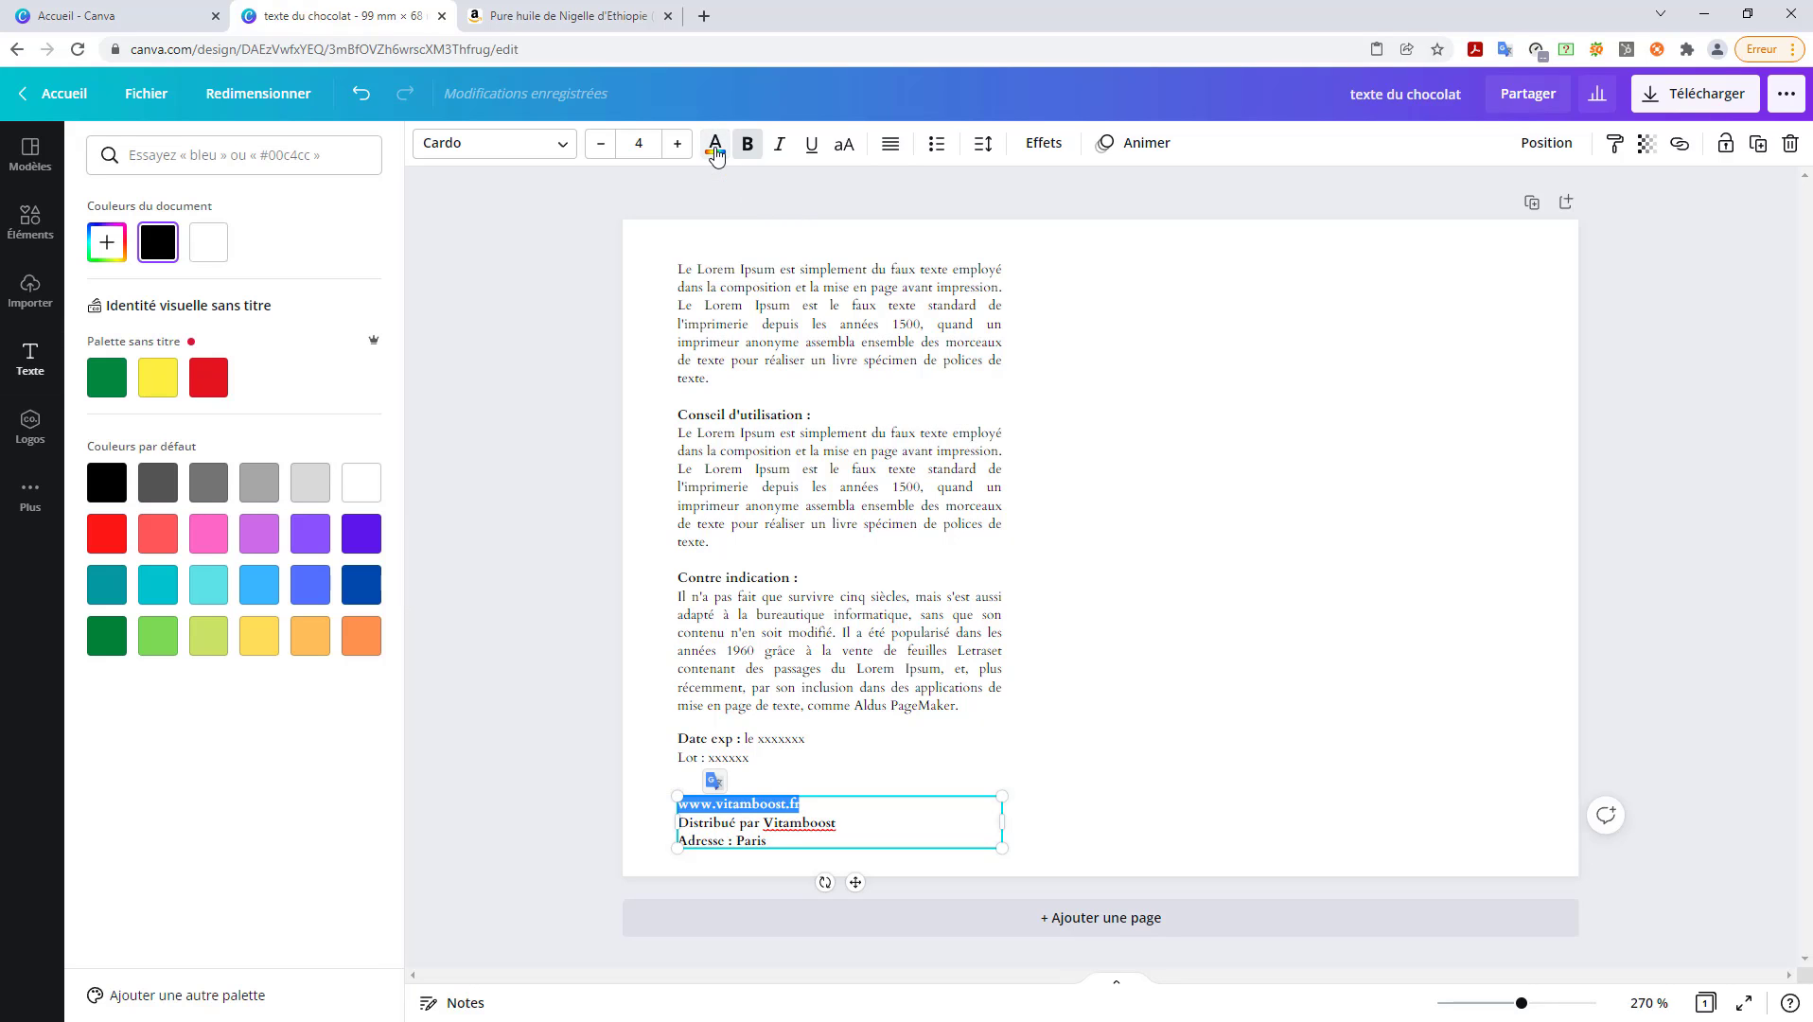
pyautogui.click(359, 591)
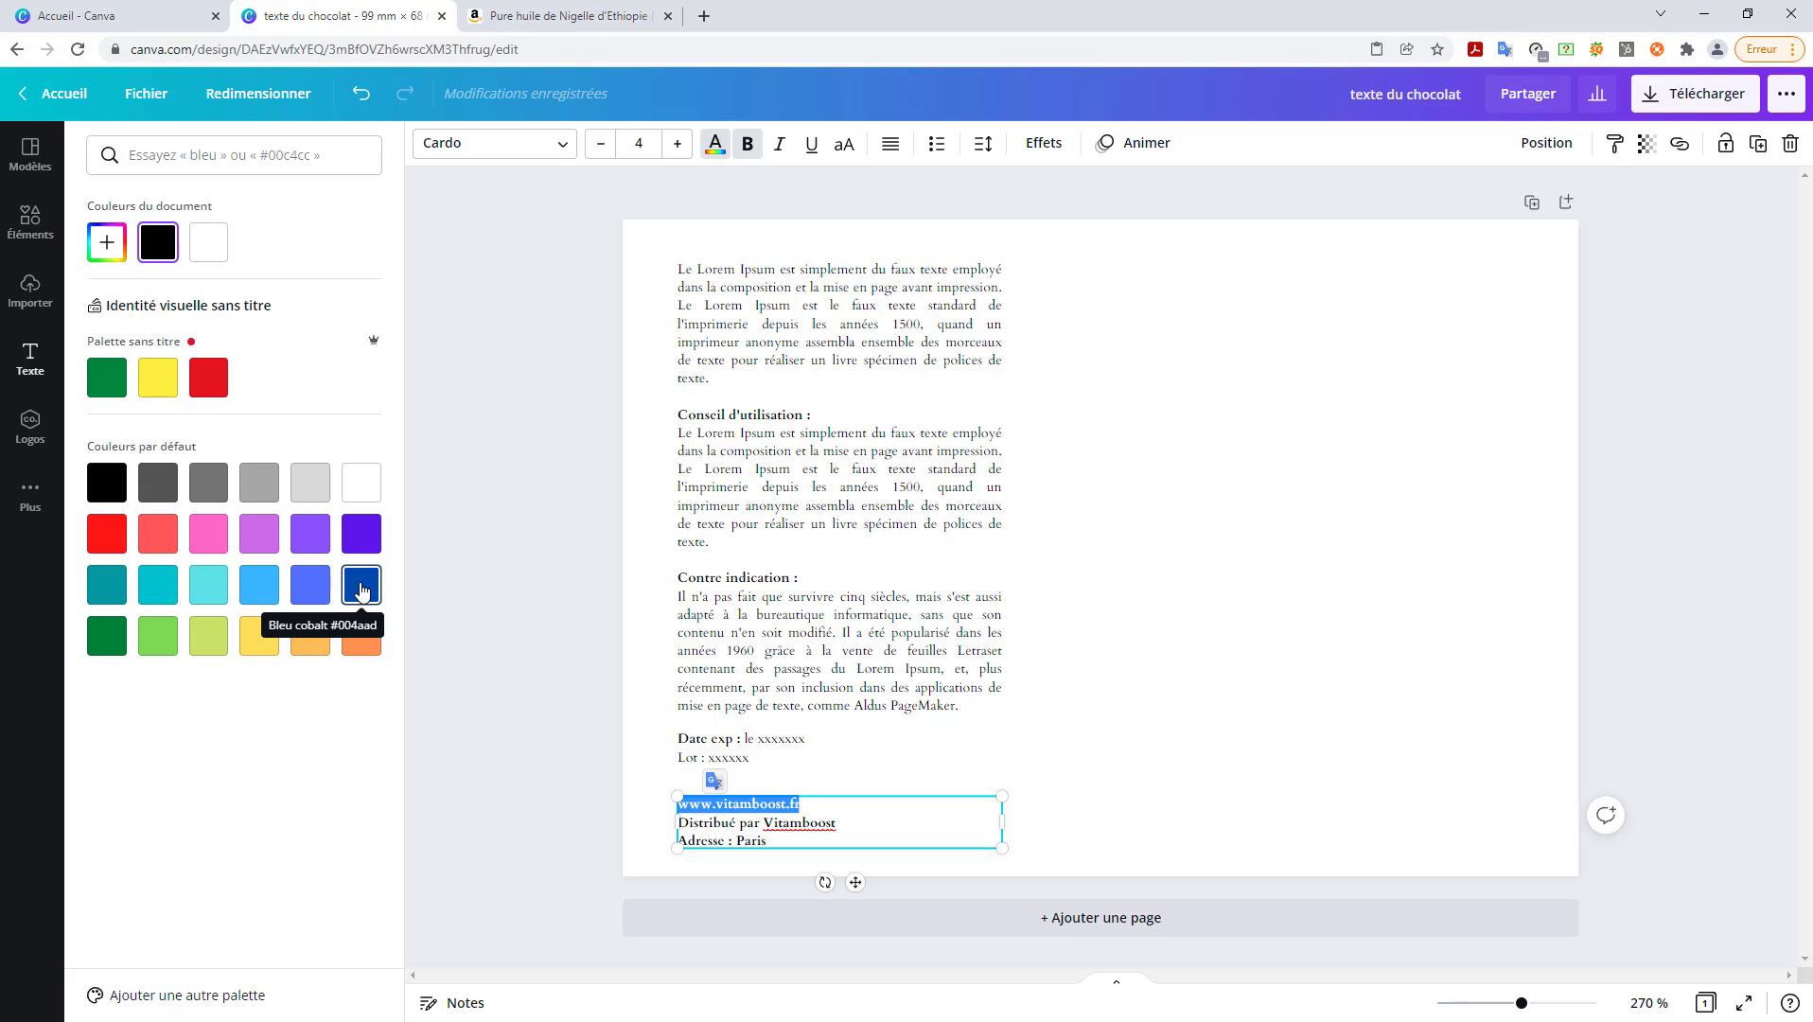
pyautogui.click(359, 591)
pyautogui.click(1138, 764)
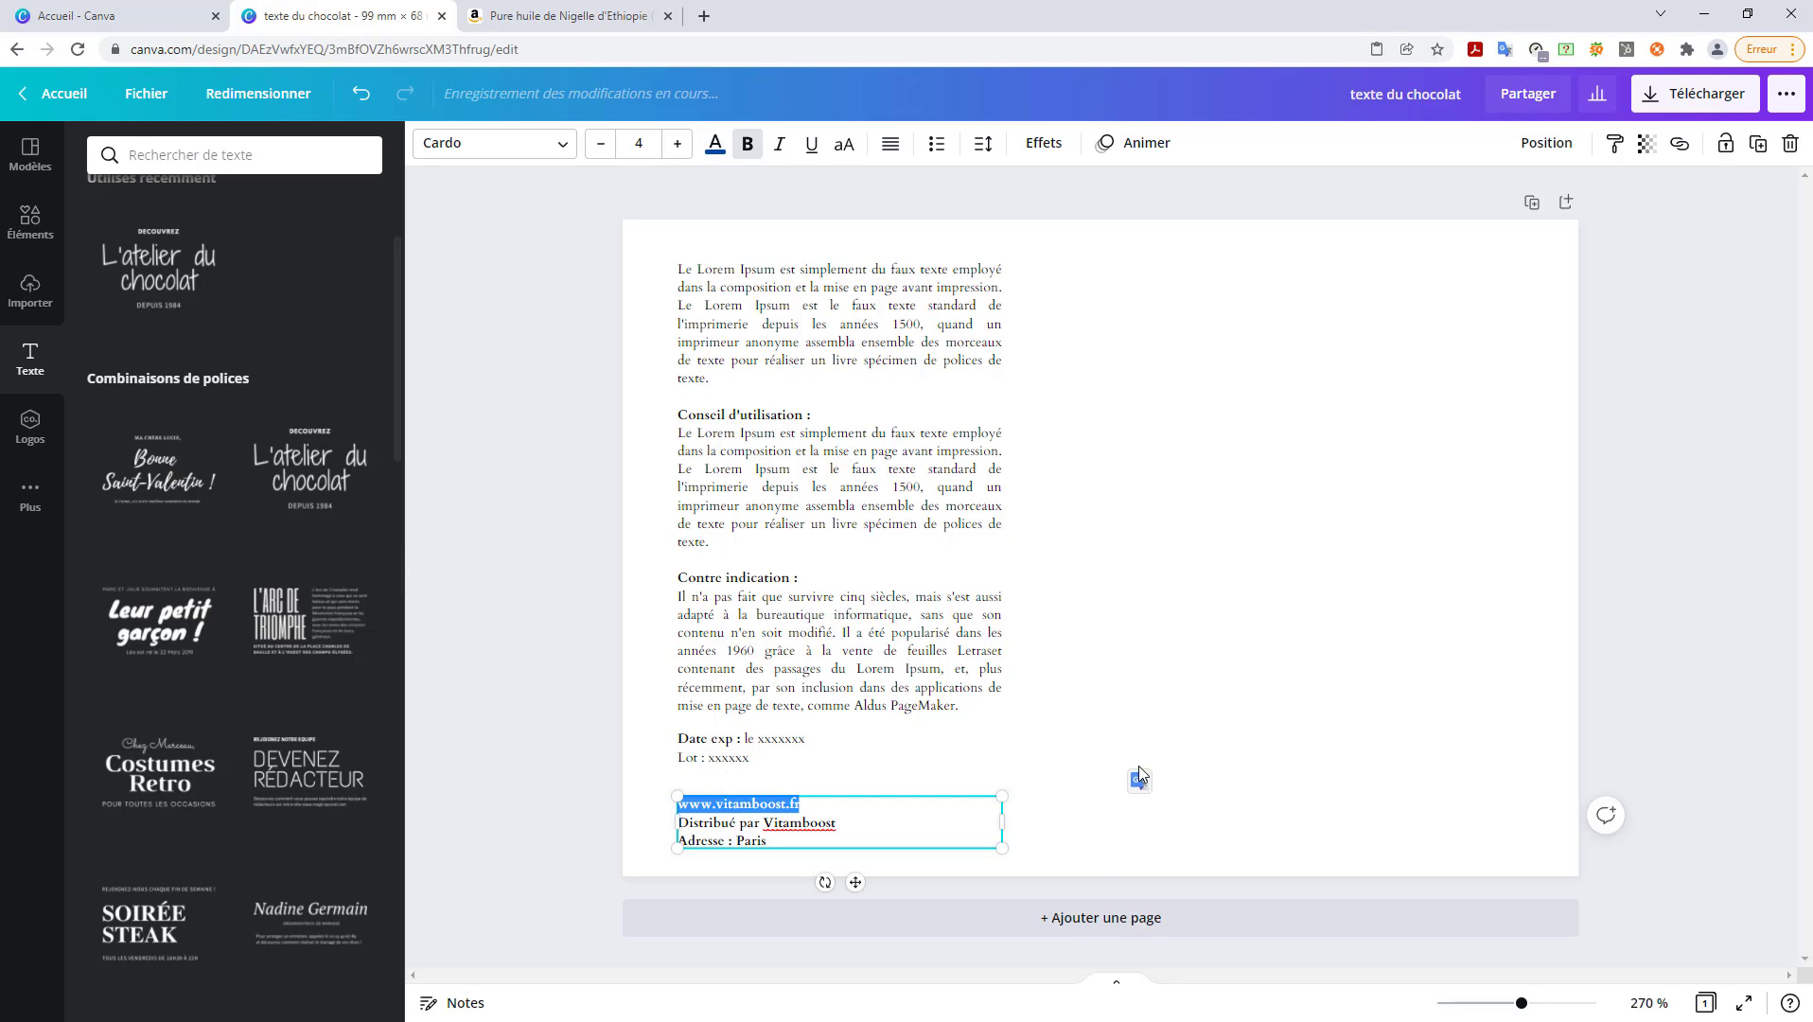
pyautogui.click(756, 813)
pyautogui.click(757, 809)
pyautogui.doubleClick(755, 806)
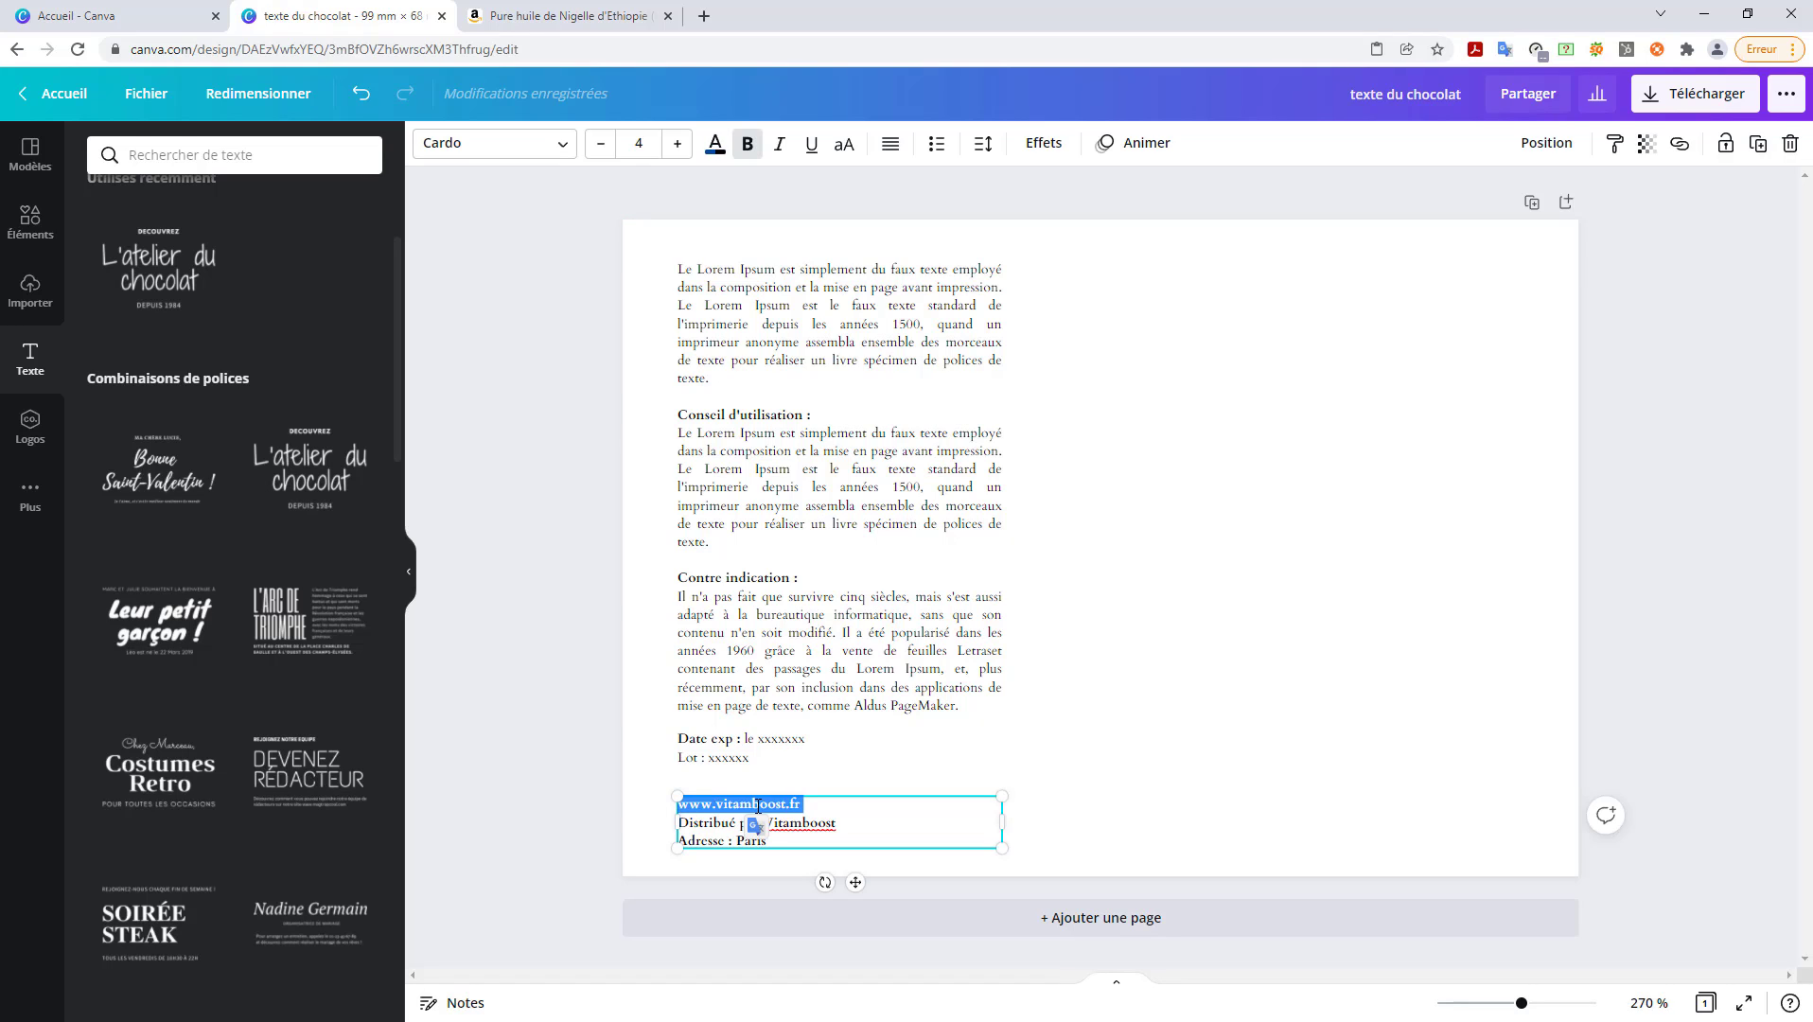
pyautogui.click(677, 144)
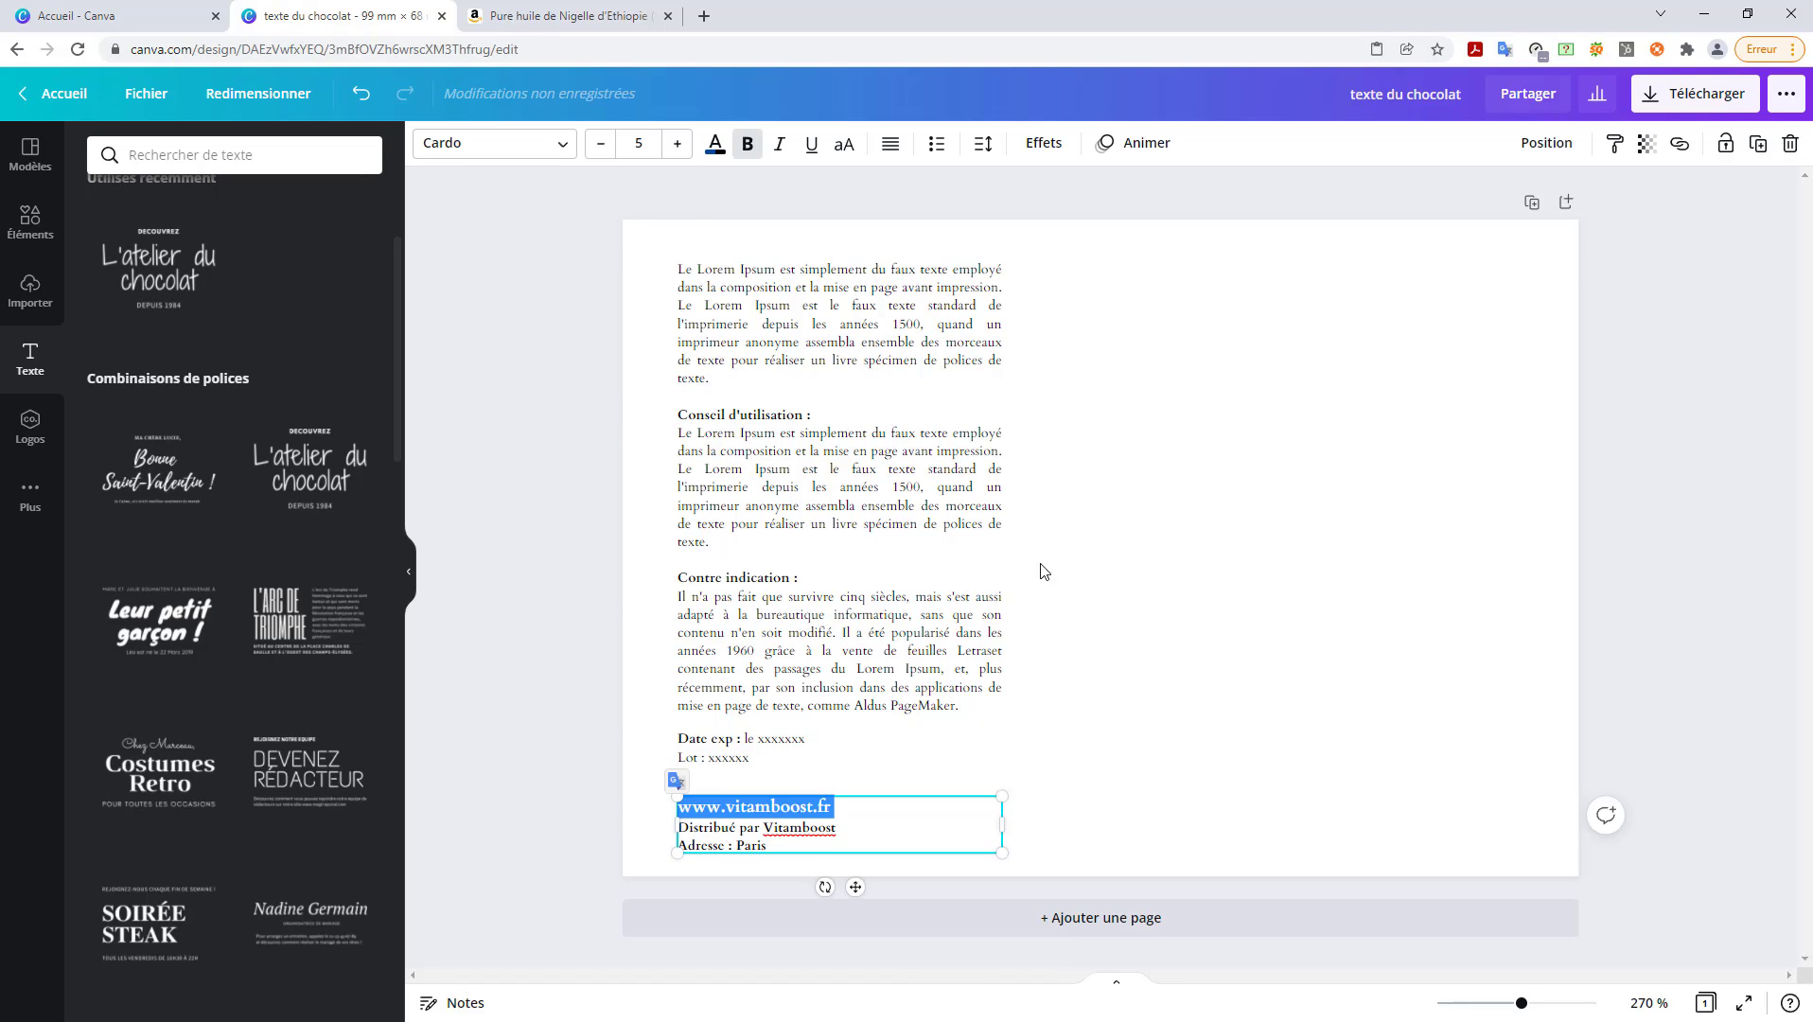
pyautogui.click(1083, 616)
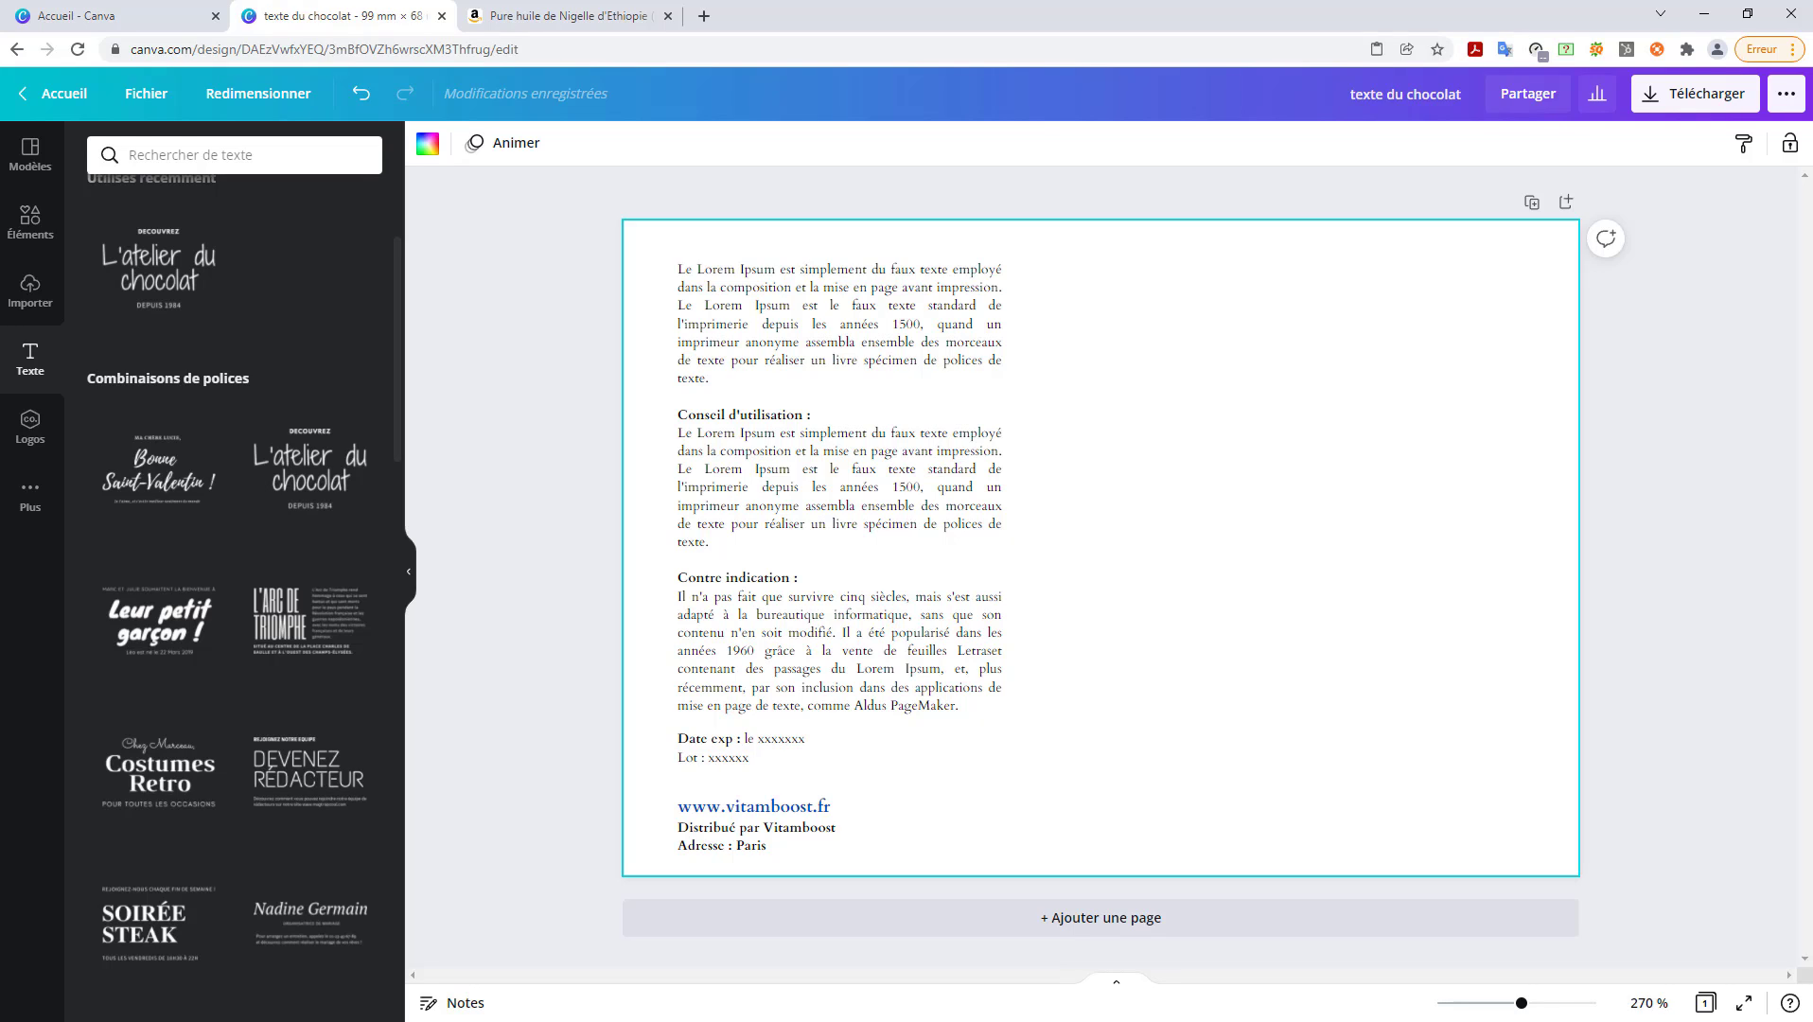
# - Duplicate the main text block and place the copy near the label's upper right edge
pyautogui.click(863, 297)
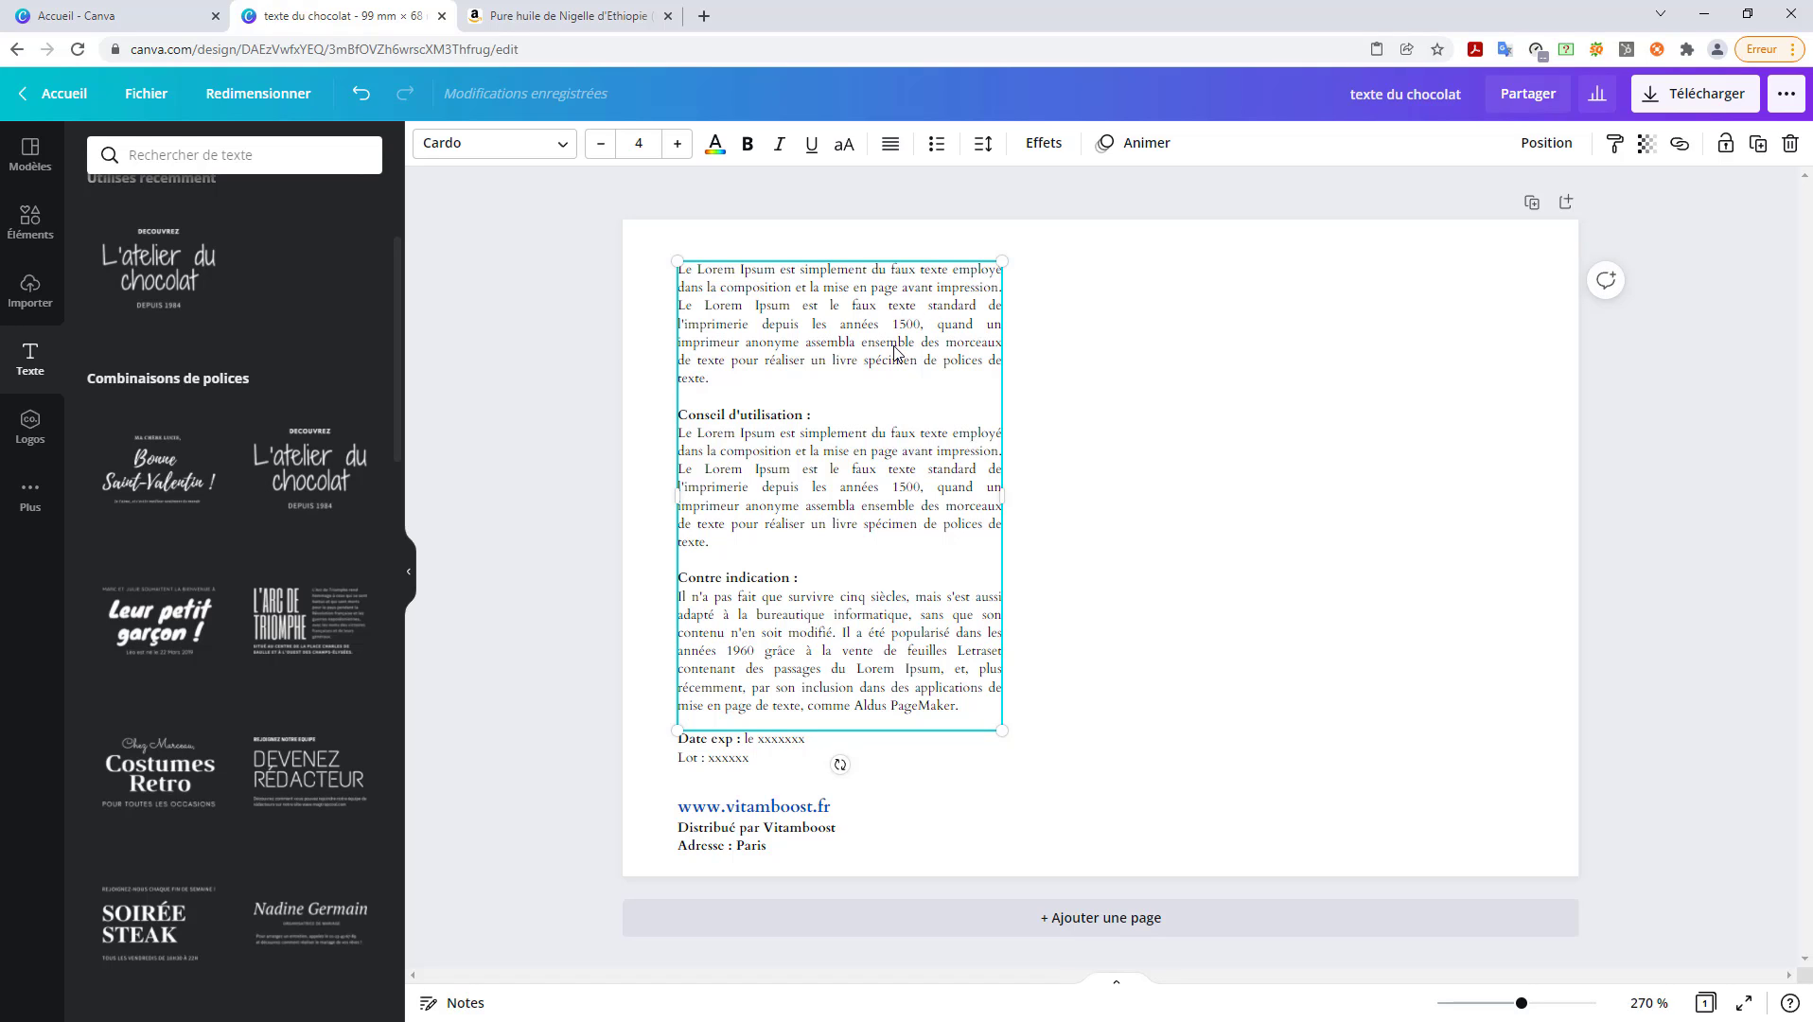
pyautogui.hotkey('ctrl', 'd')
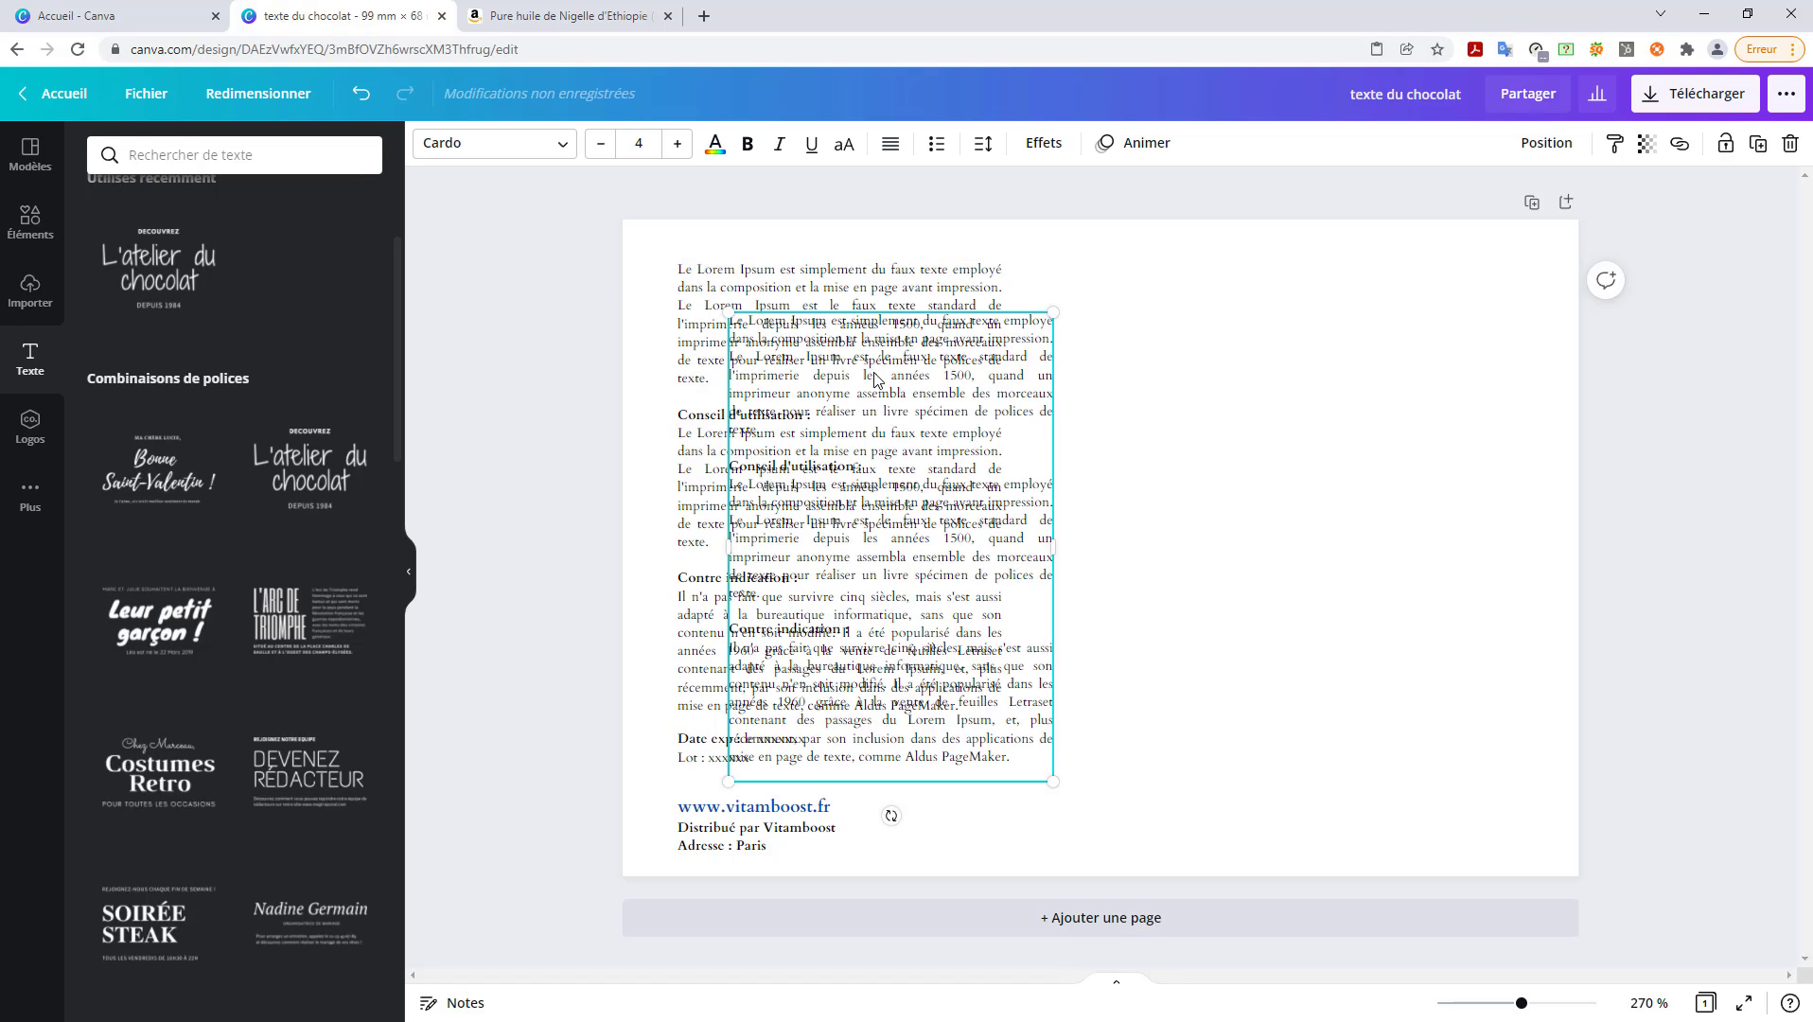
pyautogui.moveTo(1022, 353); pyautogui.dragTo(1502, 295)
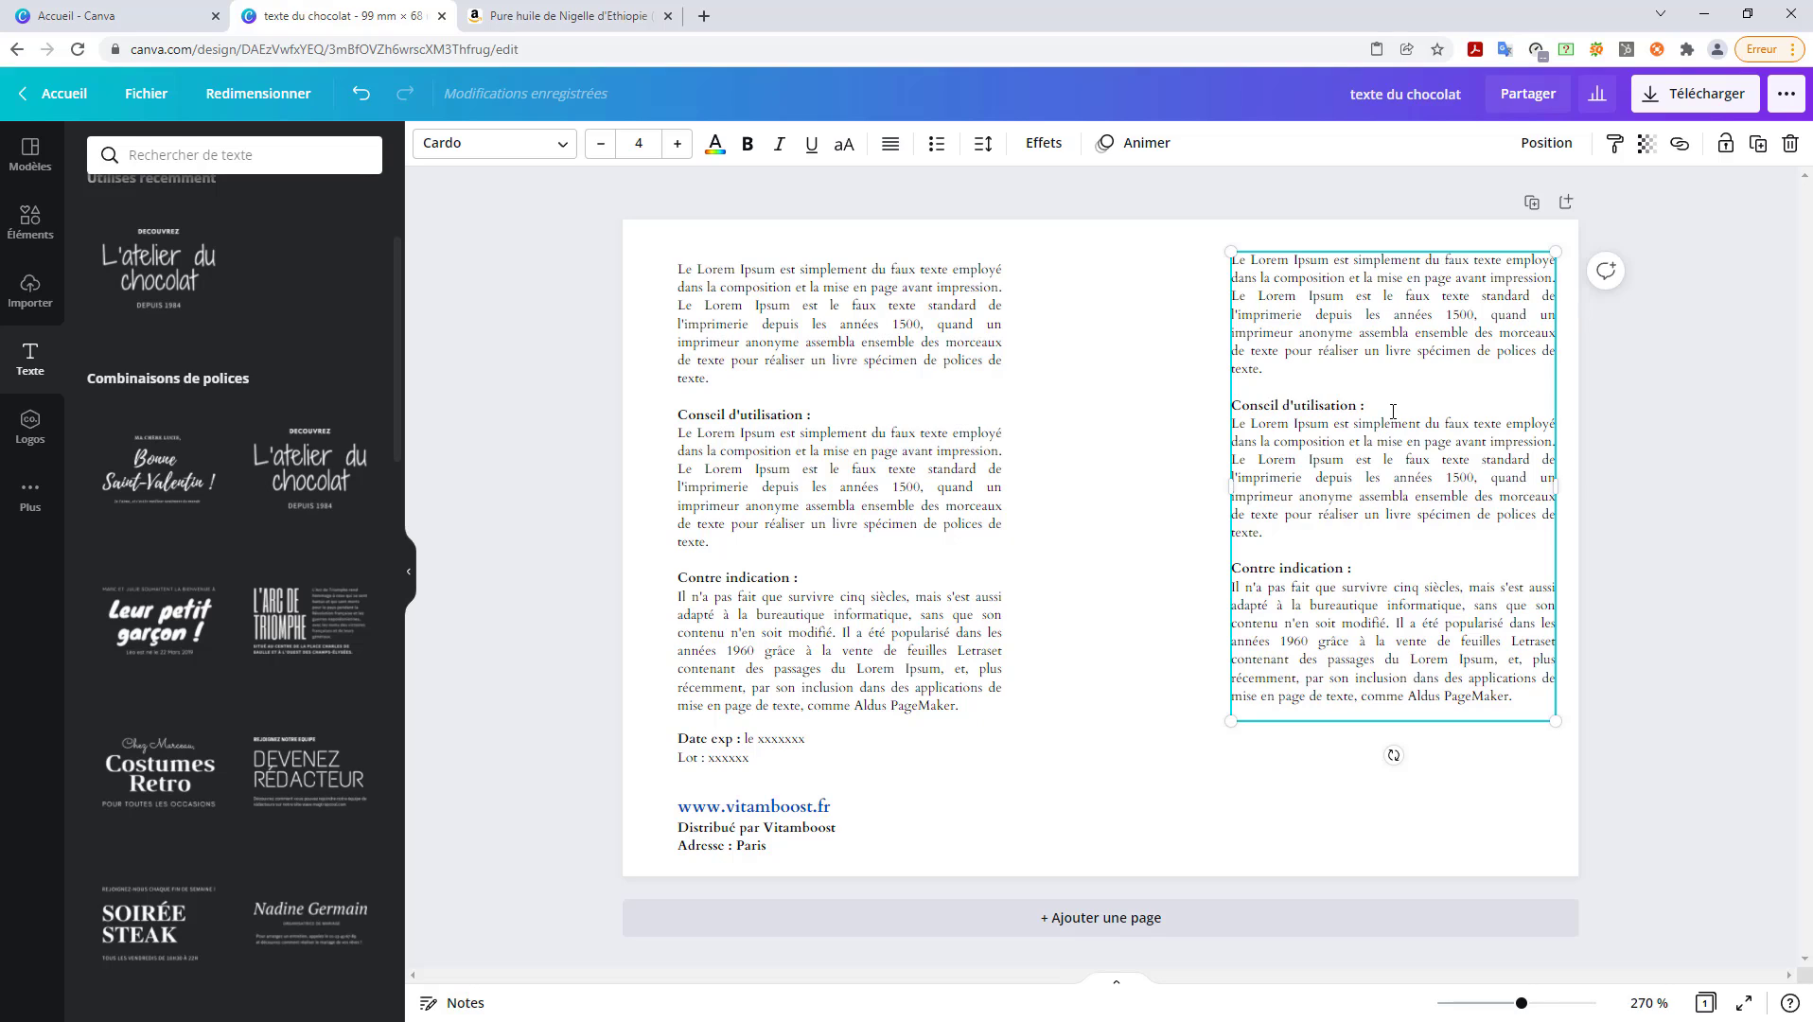
# - Remove the "Conseil d'utilisation :" heading and the whole "Contre indication :" section from the copied text block
pyautogui.moveTo(1393, 412); pyautogui.dragTo(1095, 391)
pyautogui.click(1307, 391)
pyautogui.moveTo(1383, 406); pyautogui.dragTo(1231, 396)
pyautogui.press('Delete')
pyautogui.press('BackSpace')
pyautogui.press('BackSpace')
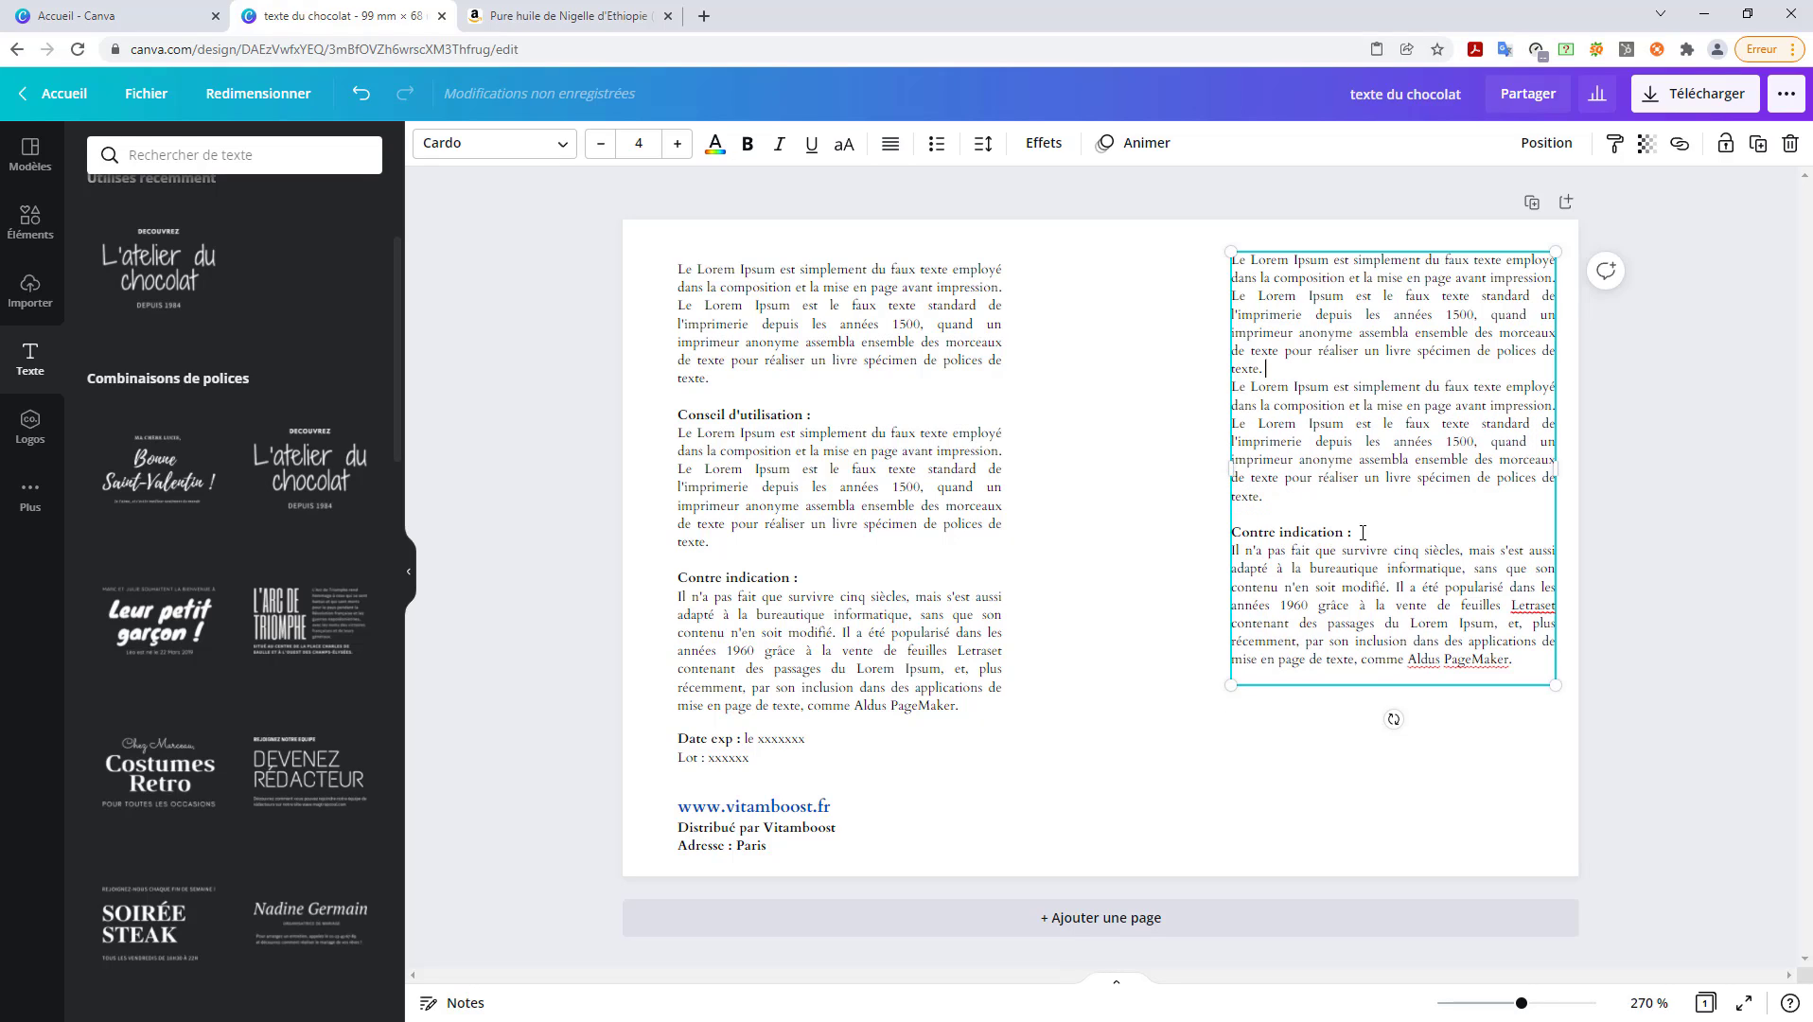
pyautogui.moveTo(1364, 549); pyautogui.dragTo(1518, 680)
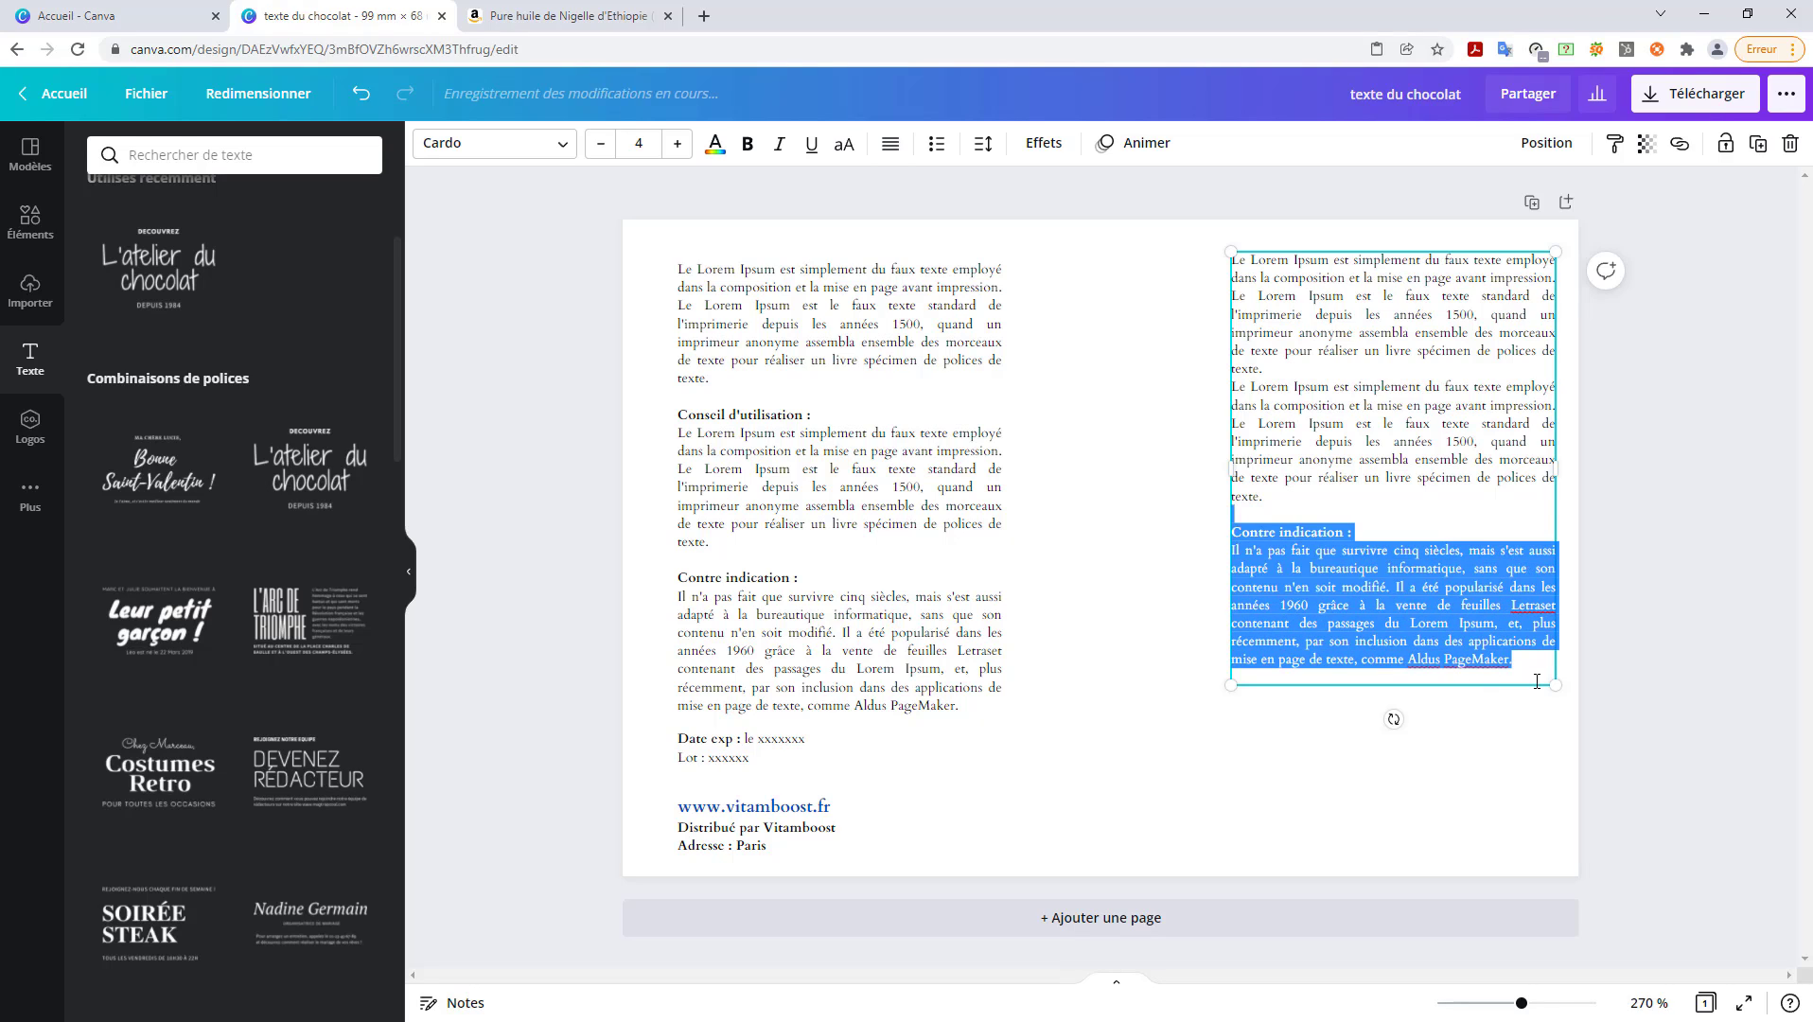
pyautogui.press('BackSpace')
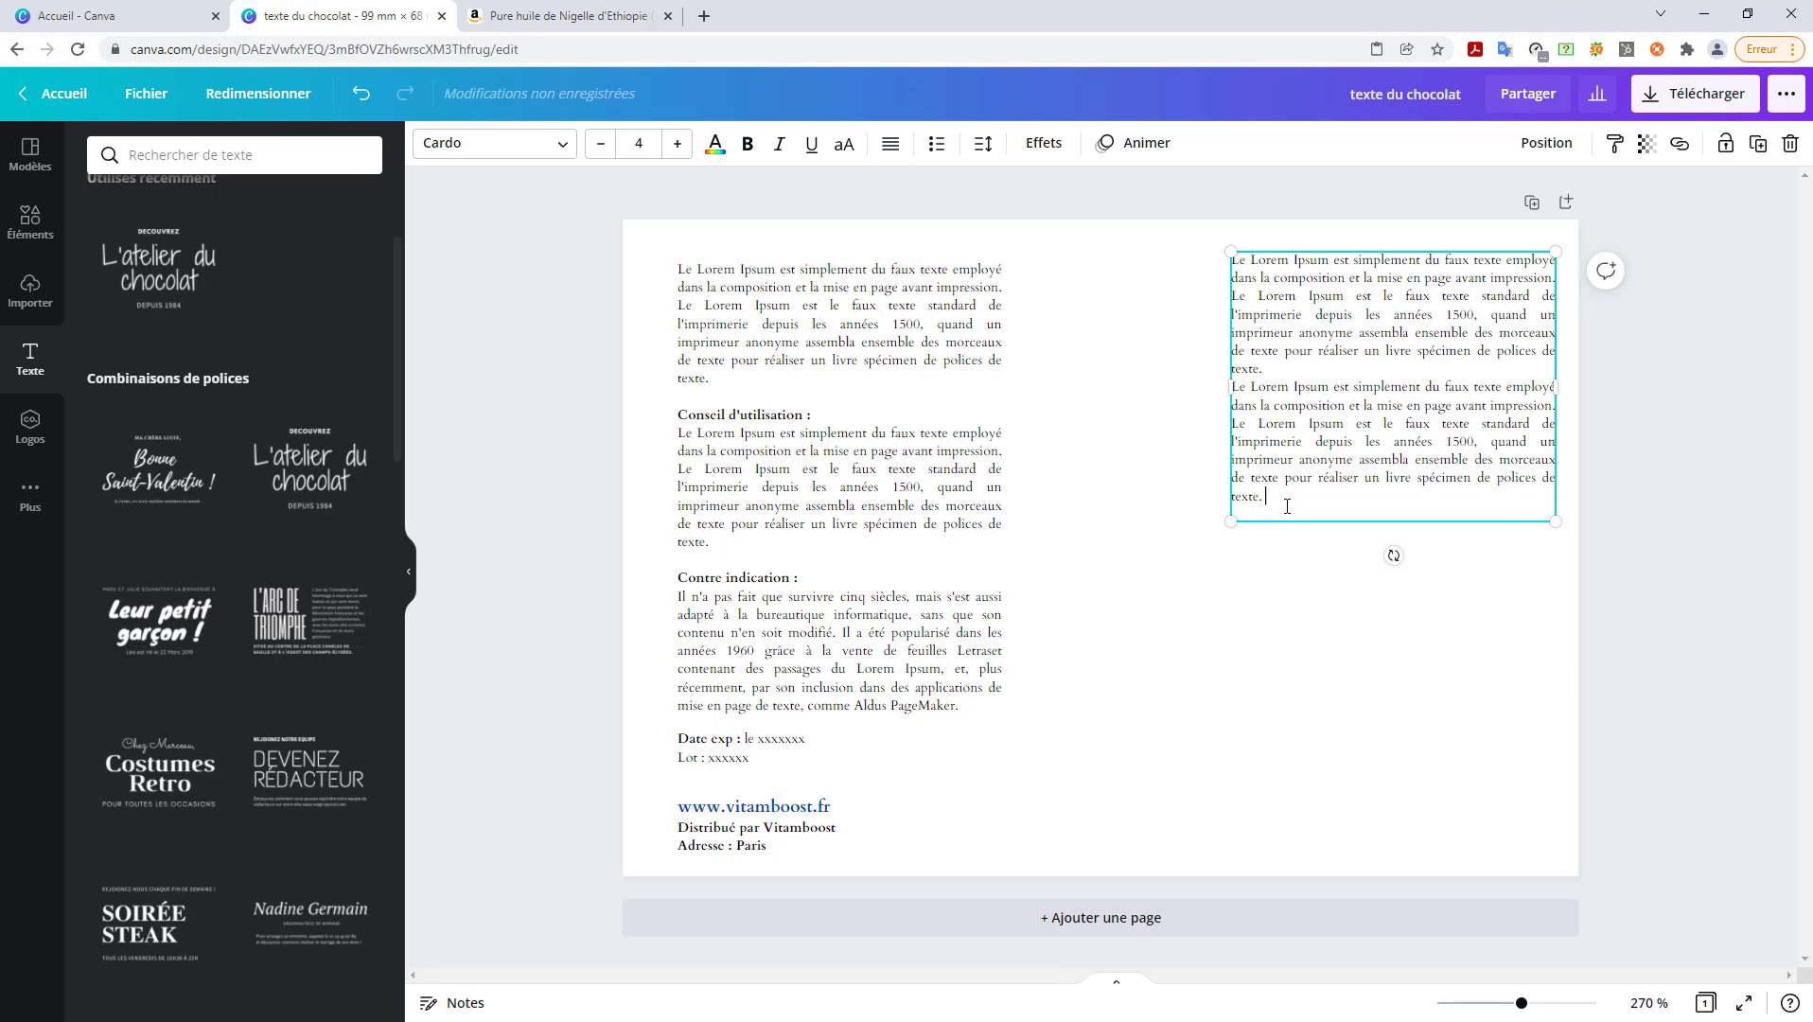
# - Add the line "Date exp : xxxxxxxx" after a blank line at the end of the copied text block
pyautogui.press('Return')
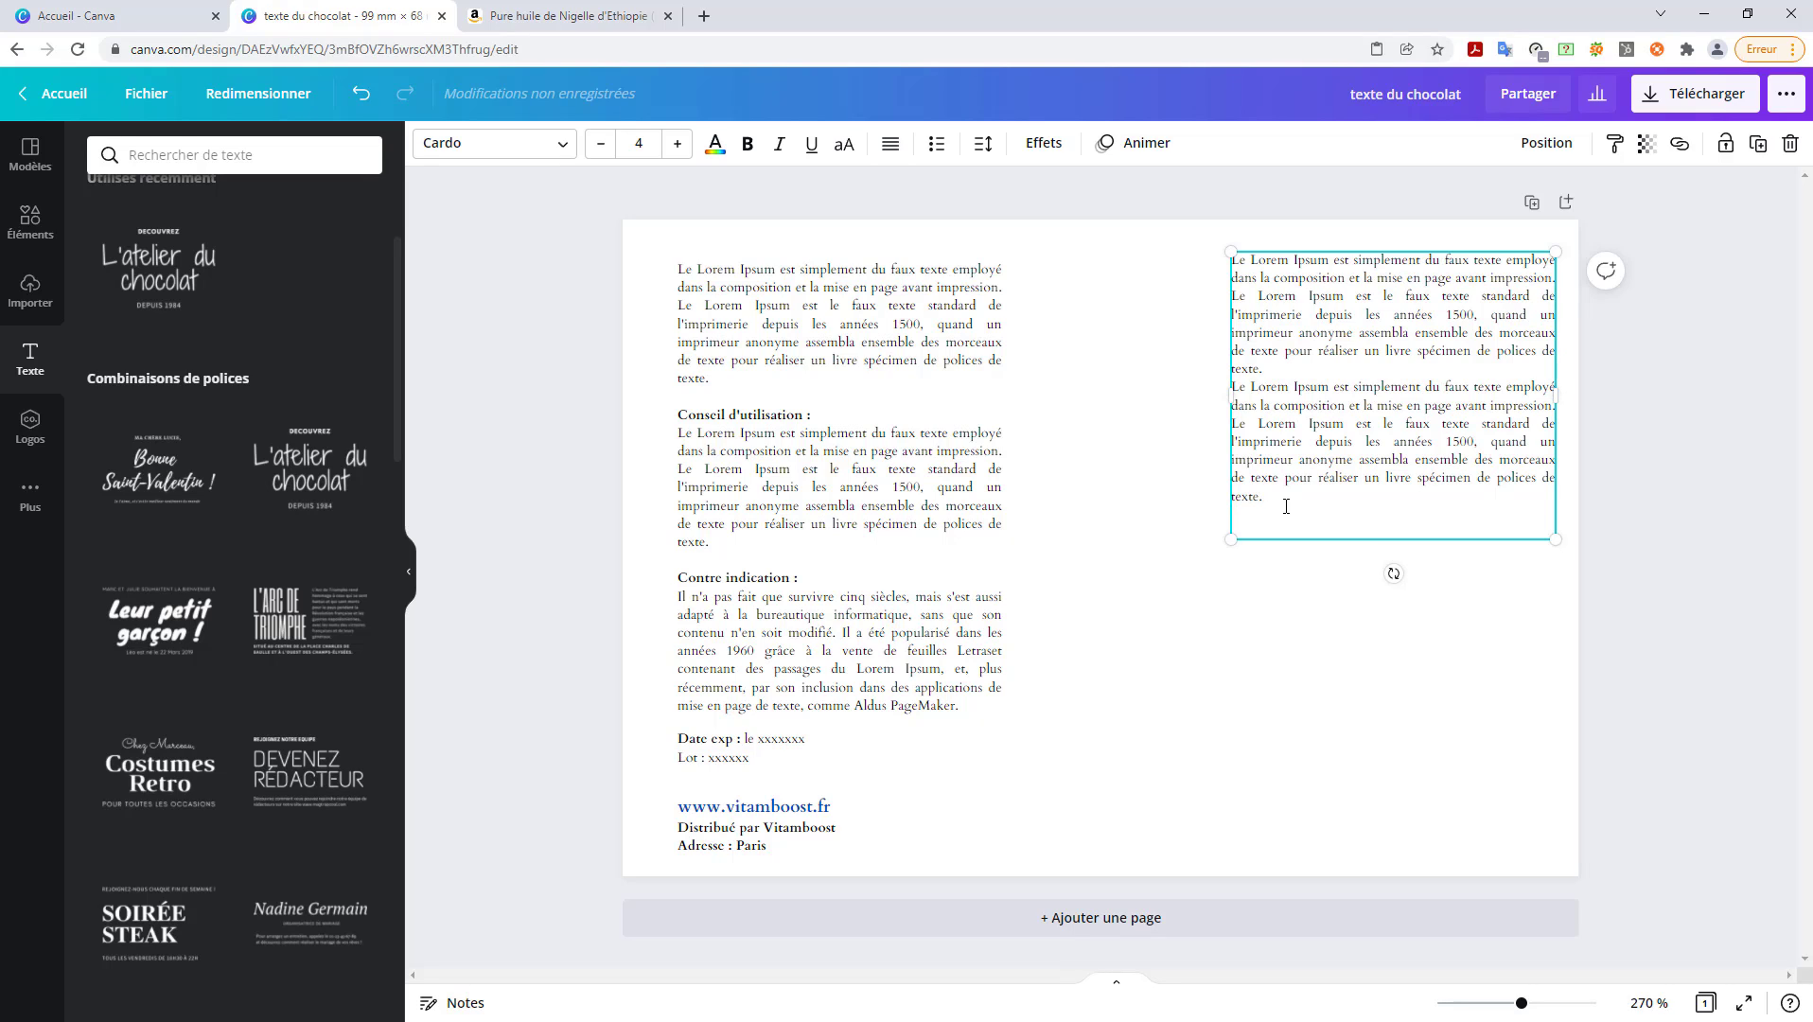
pyautogui.press('Return')
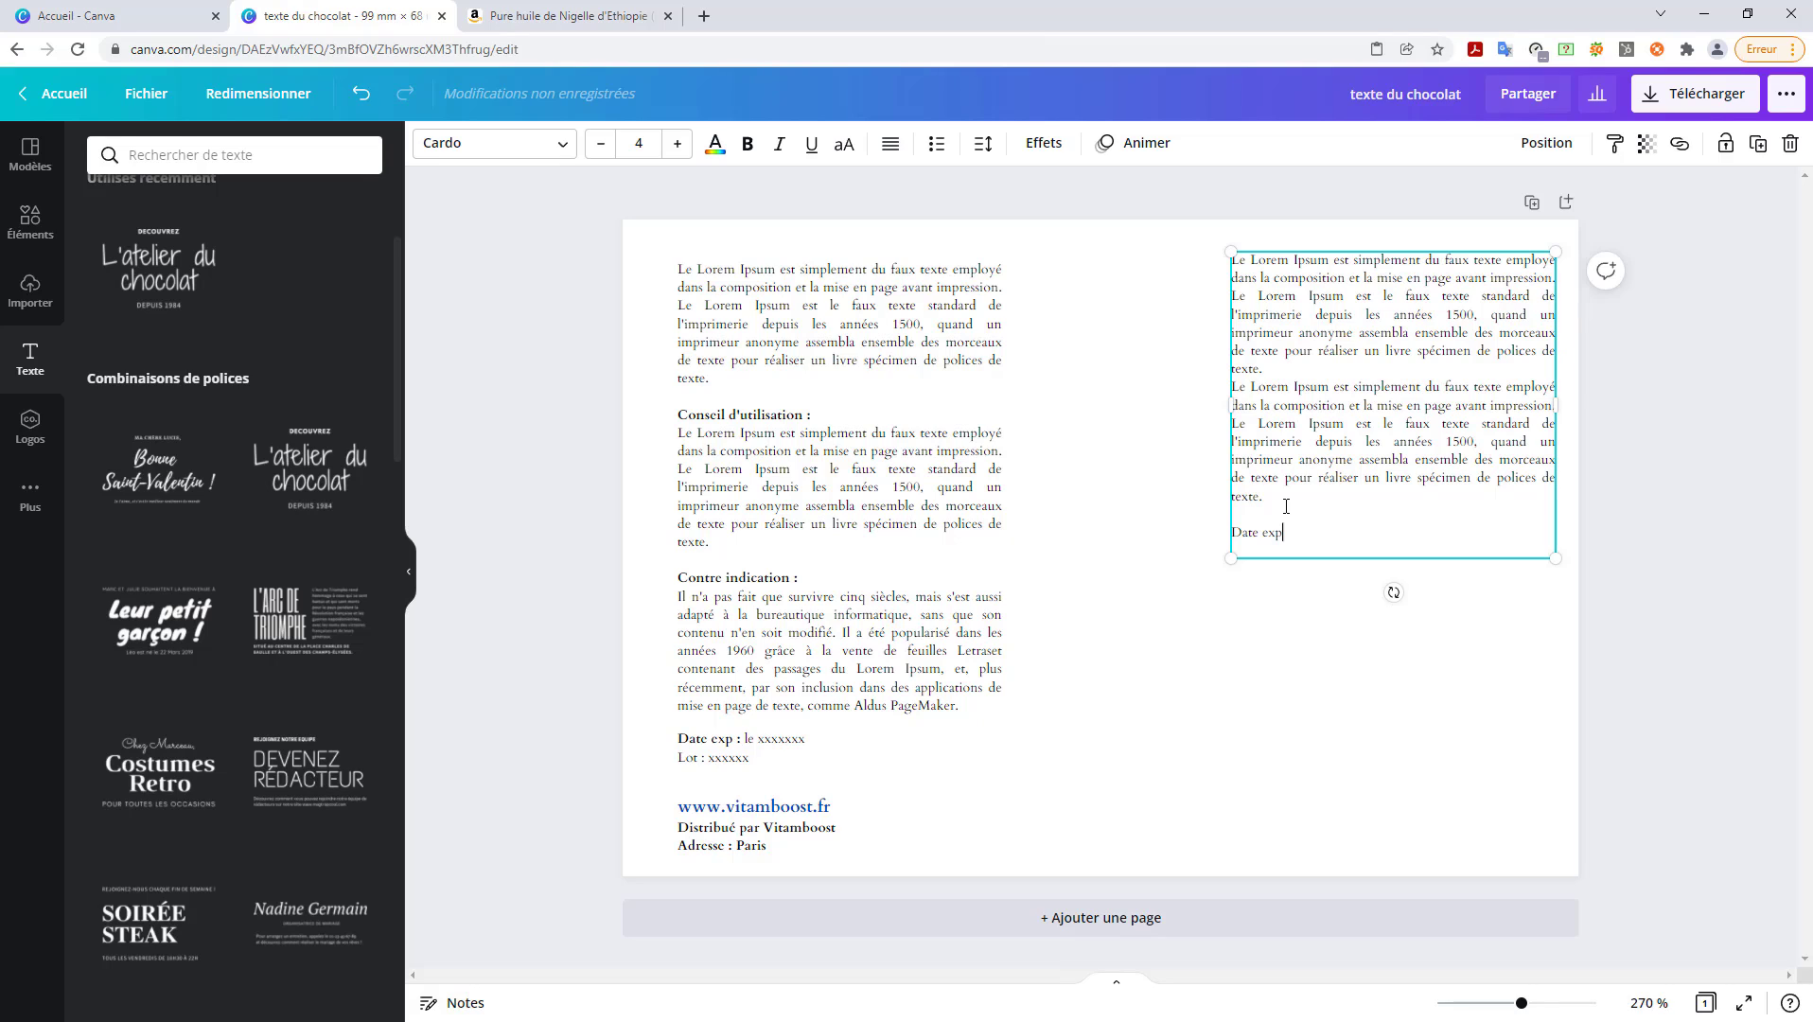
pyautogui.write('Date exp : xxxxxxxx')
pyautogui.click(1439, 724)
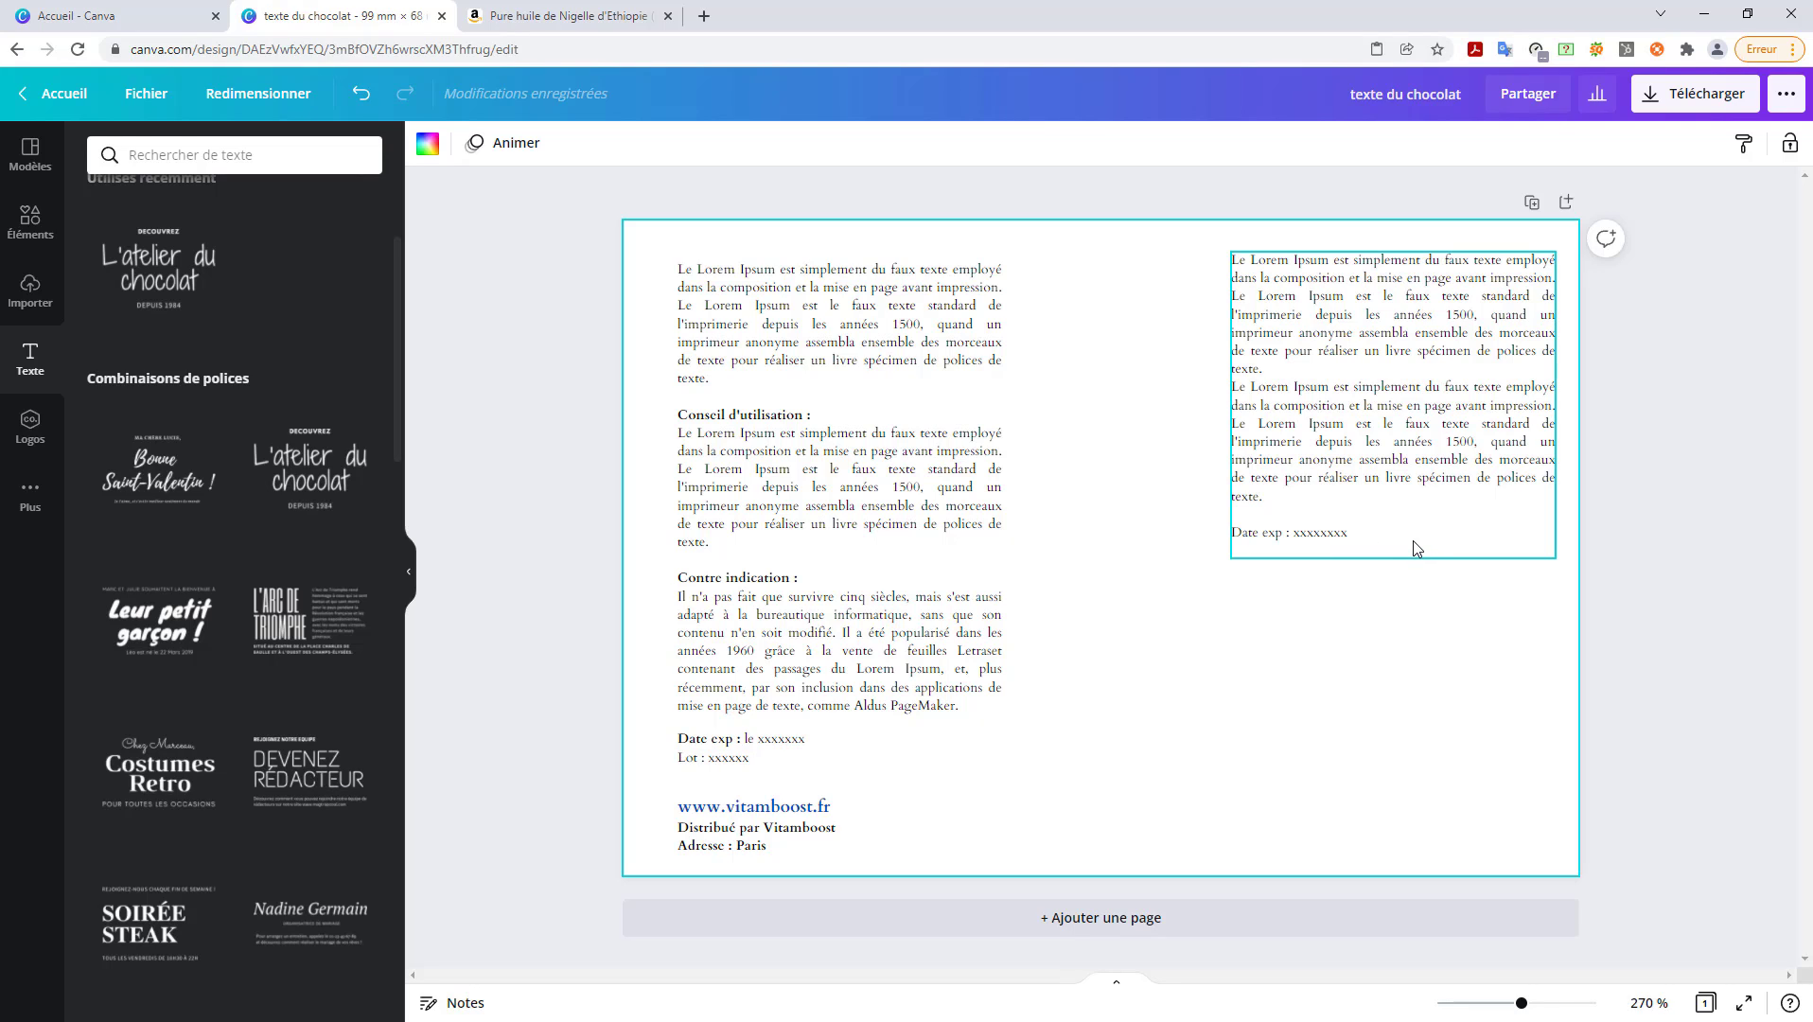
# - Add a body text box to the label and replace its placeholder with "100% Nigell"
pyautogui.click(1348, 492)
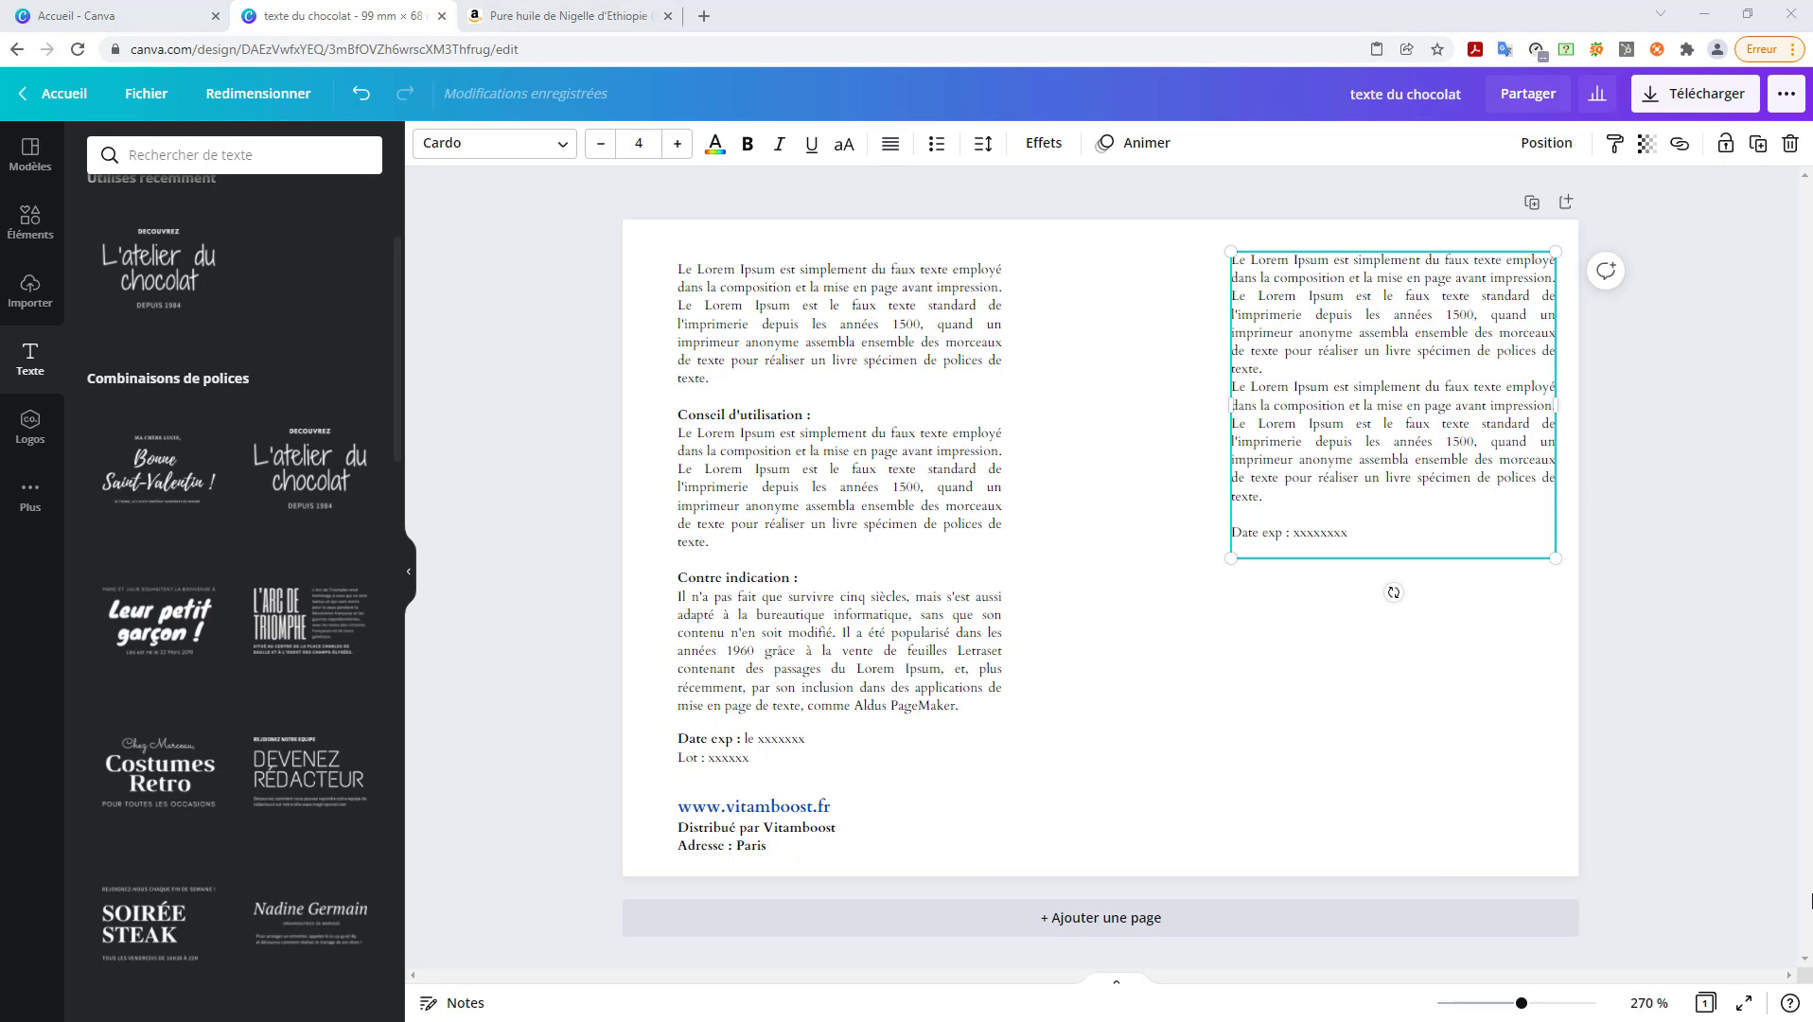
pyautogui.scroll(3, 251, 459)
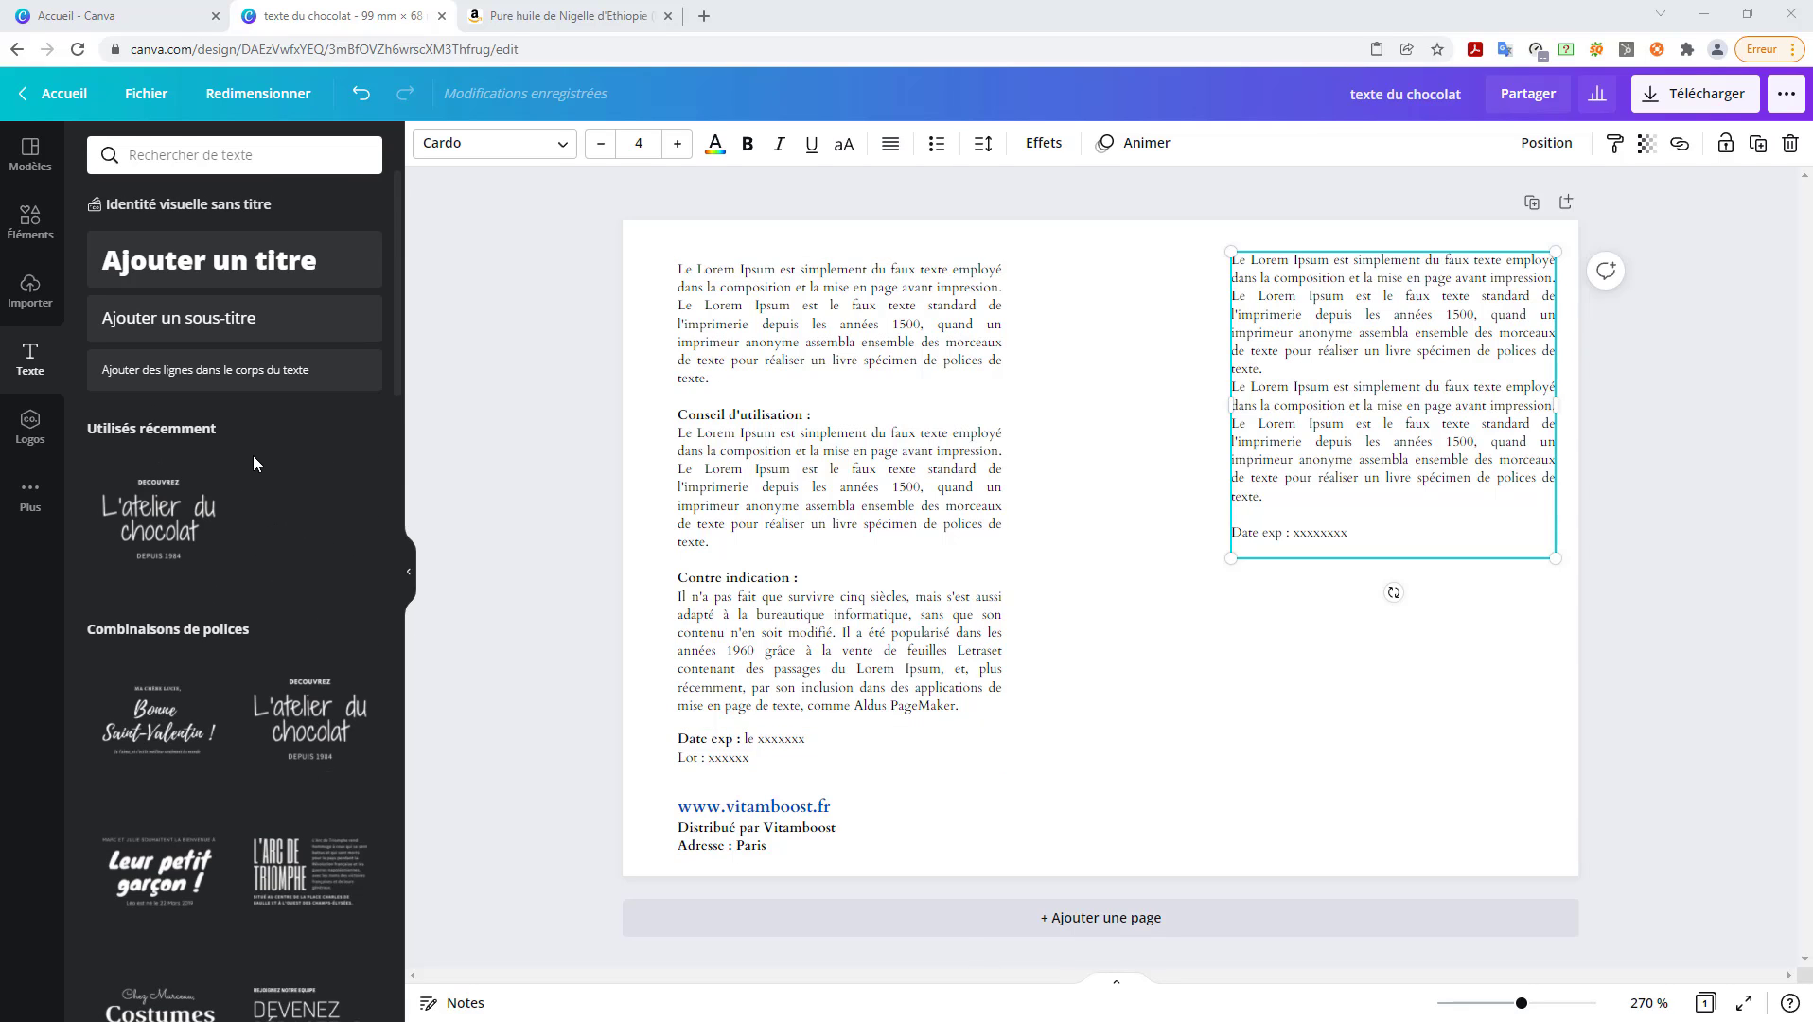
pyautogui.click(1297, 688)
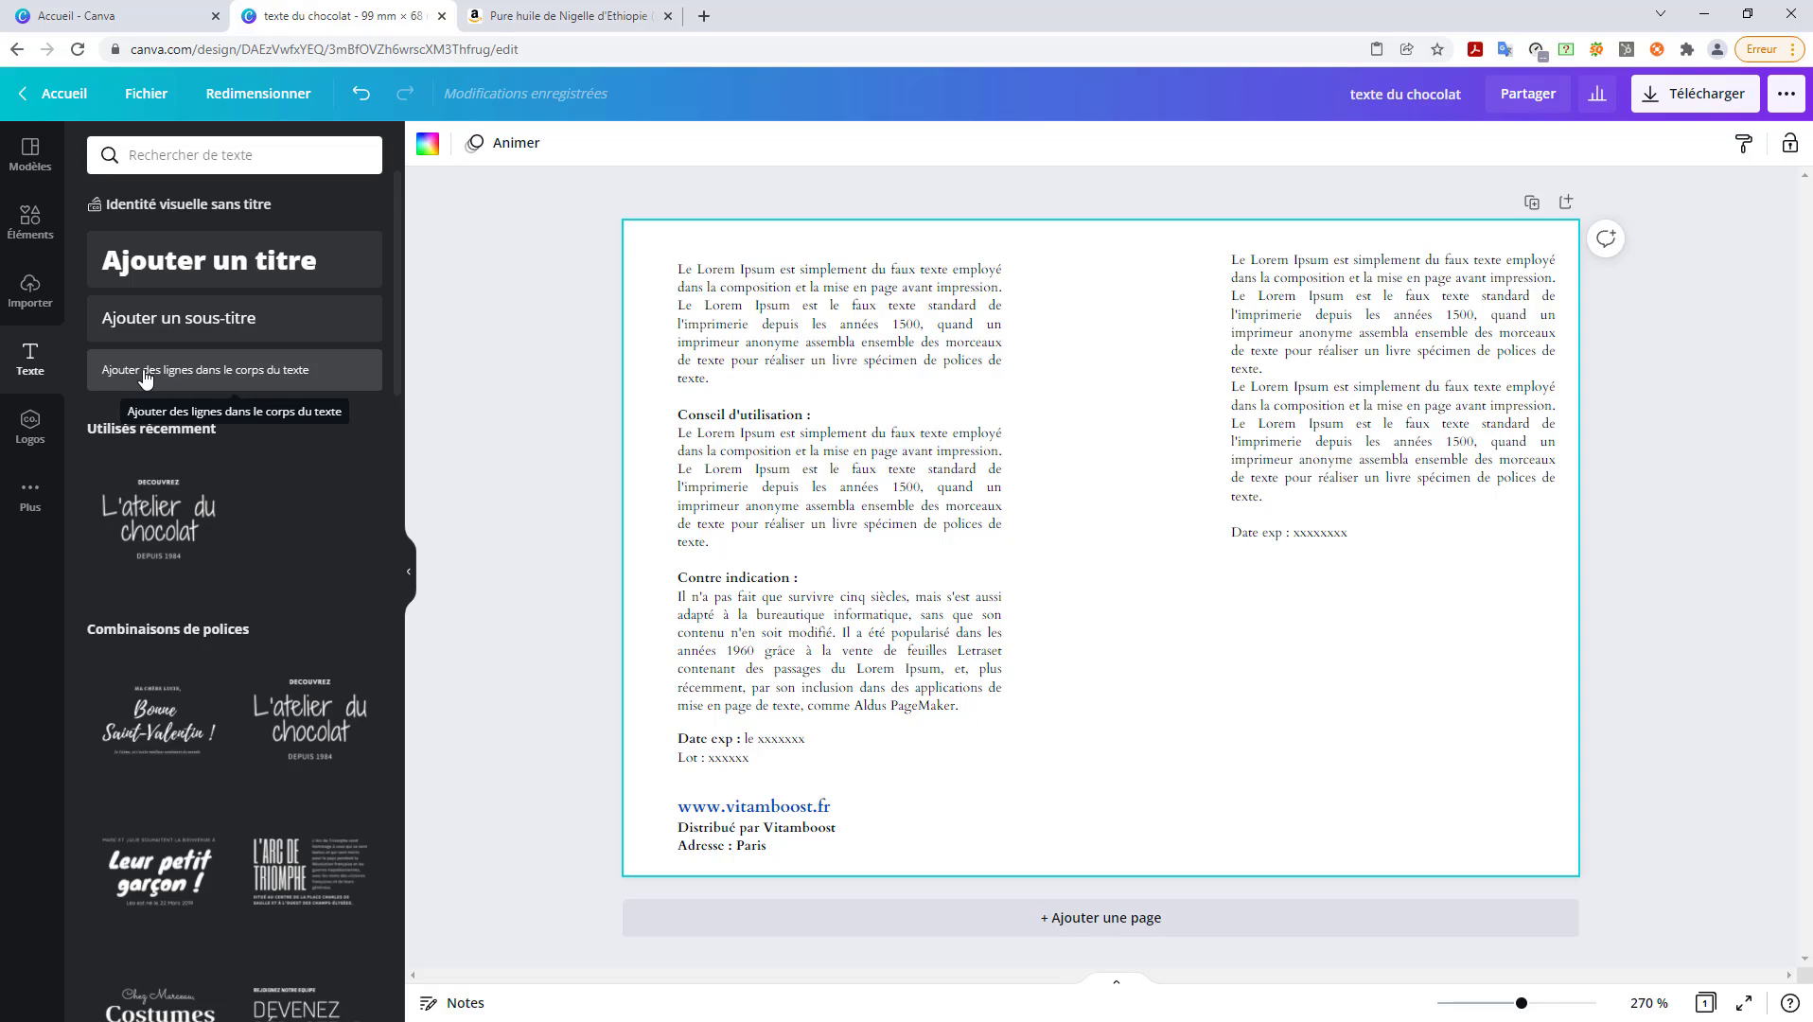
pyautogui.click(232, 374)
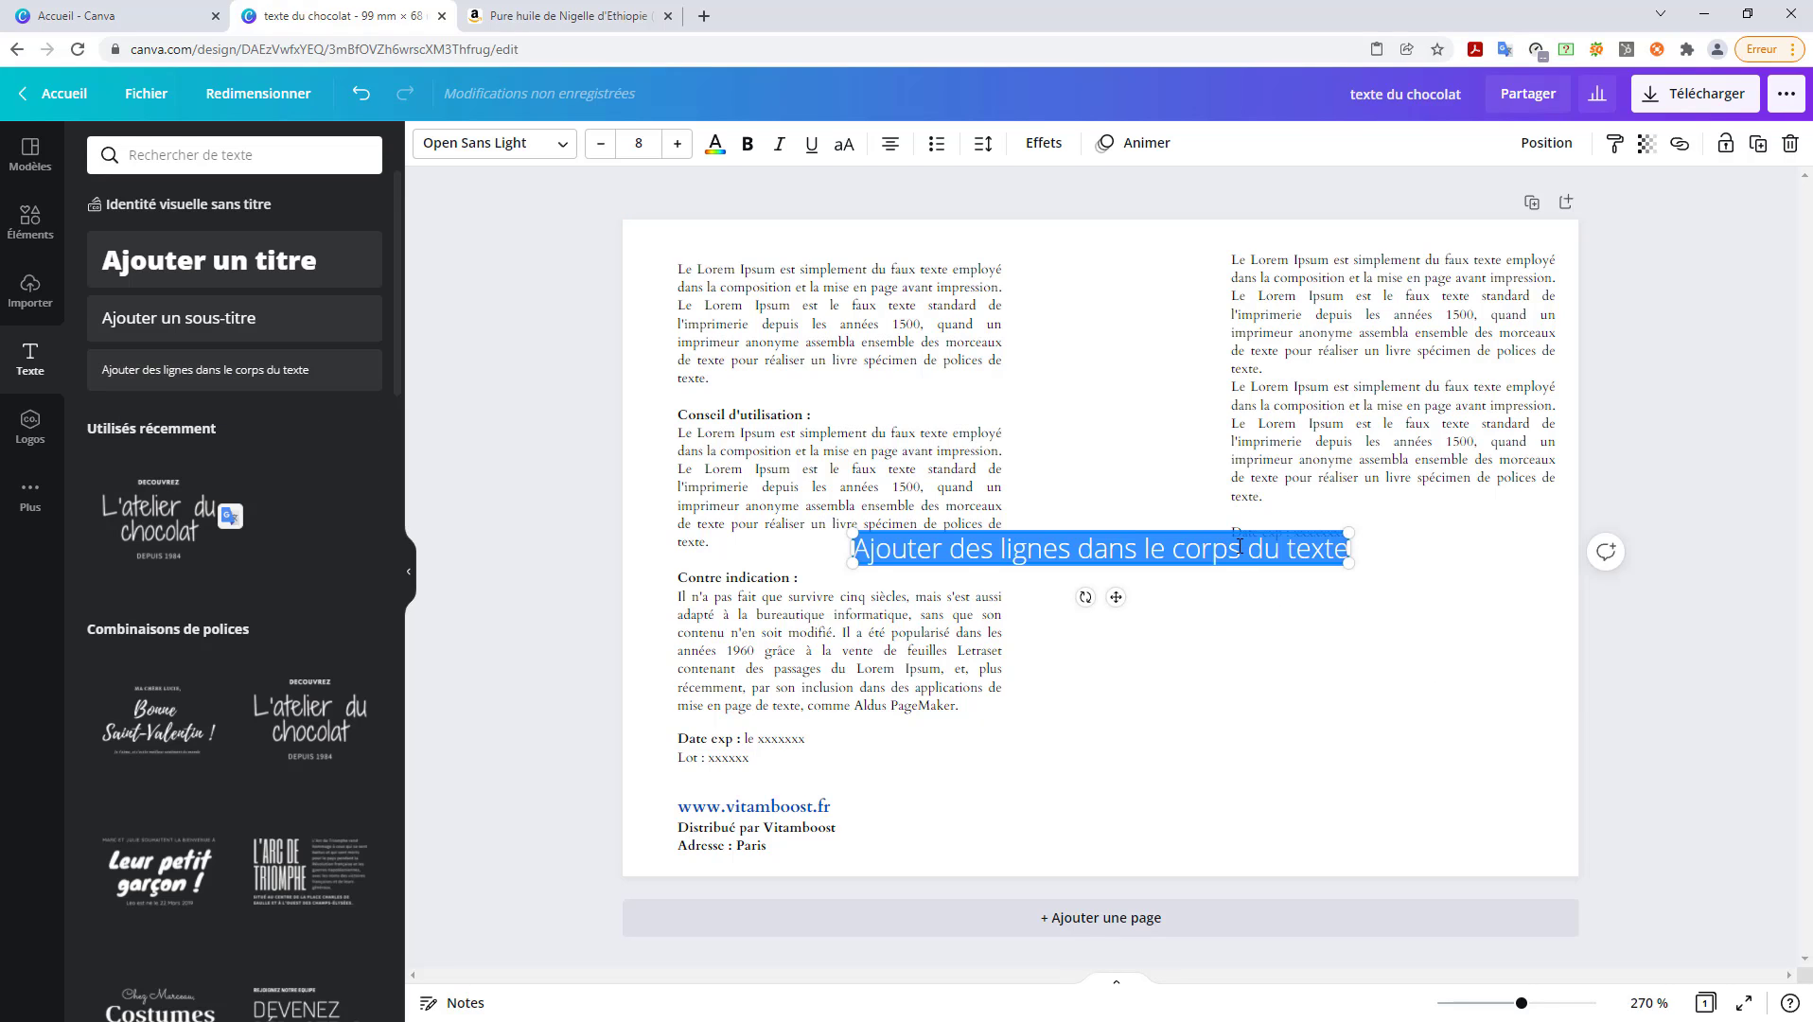
pyautogui.tripleClick(1213, 552)
pyautogui.write('100')
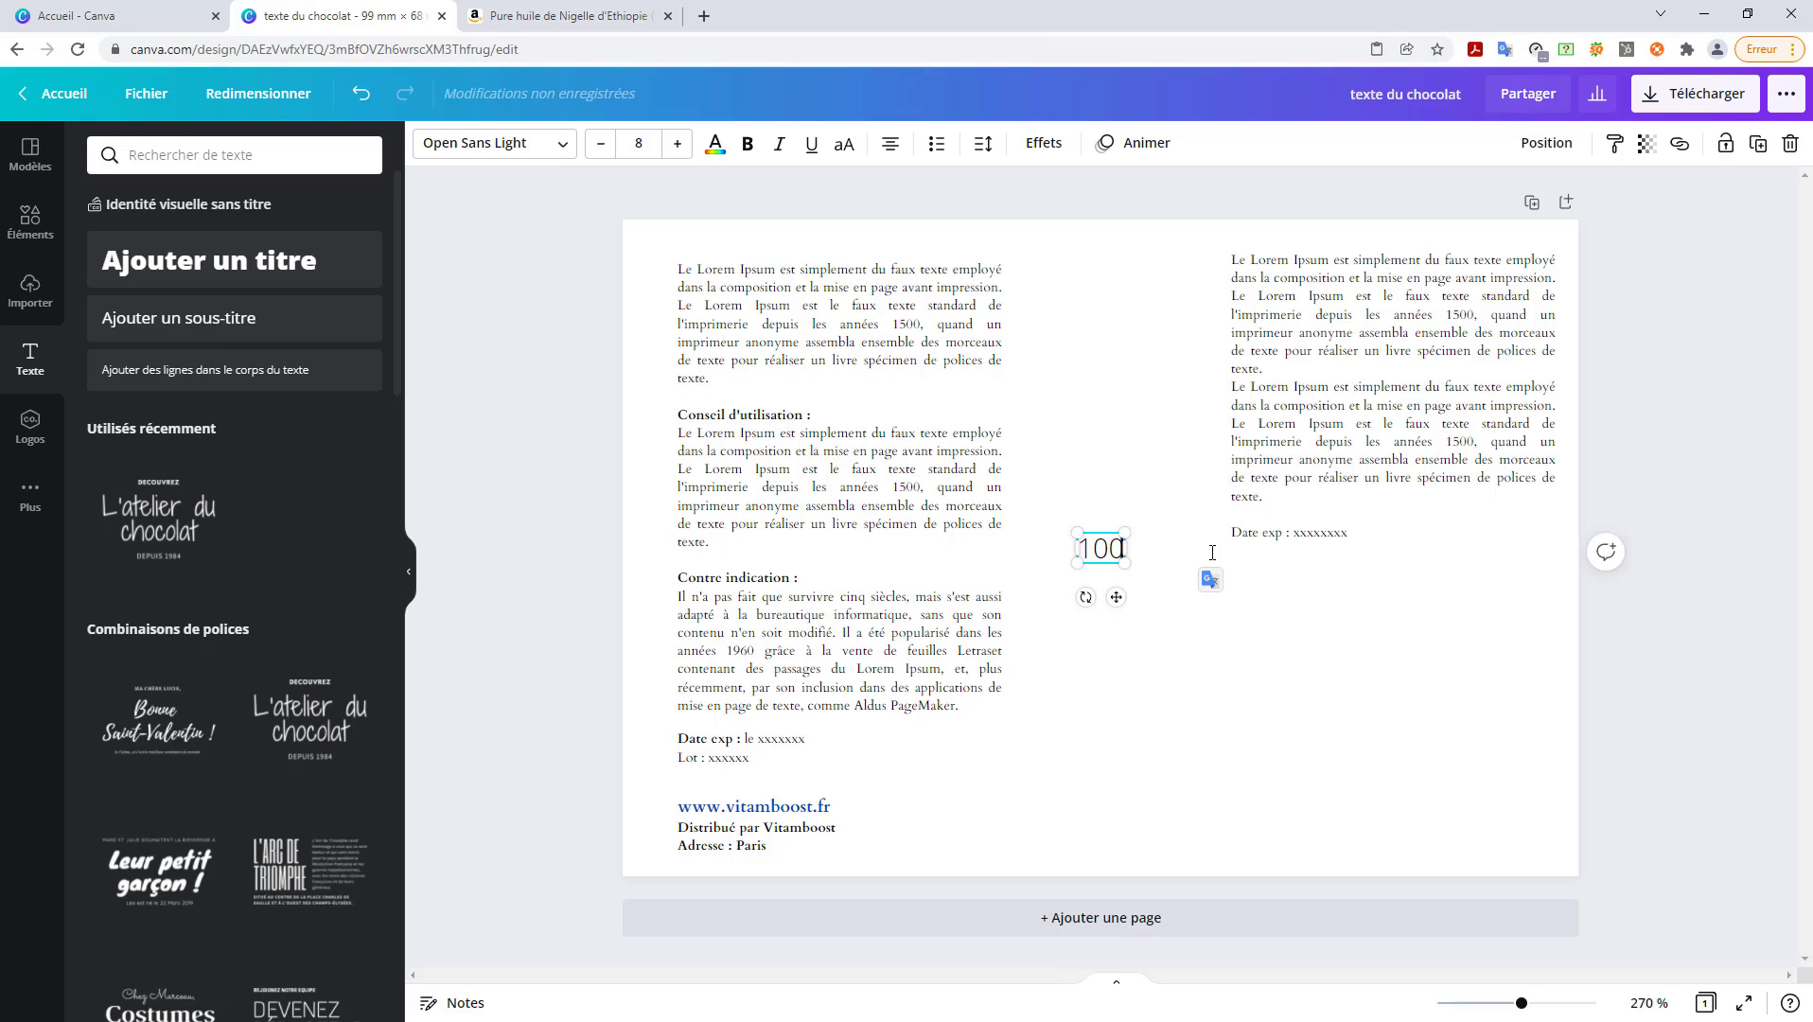
pyautogui.write('% Nigell')
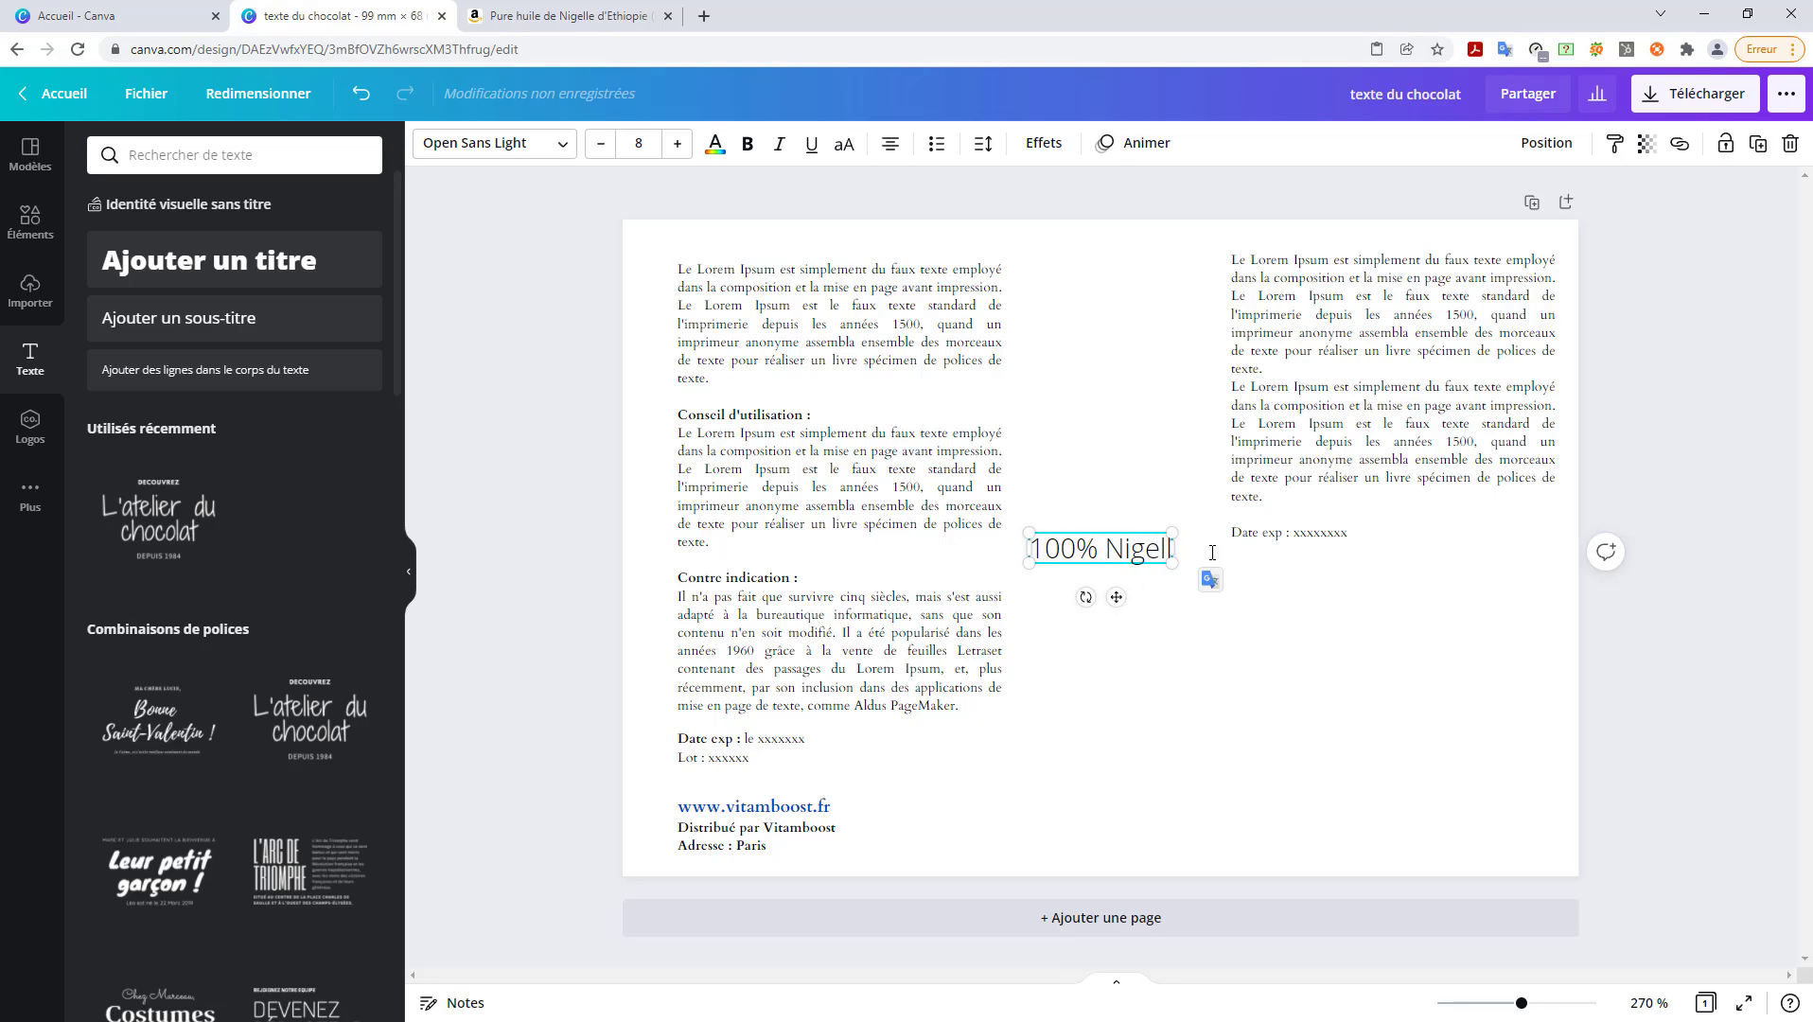
# - Add the lines "100% naturelle" and "Sans traitement" beneath "100% Nigell" in the new text box
pyautogui.press('Return')
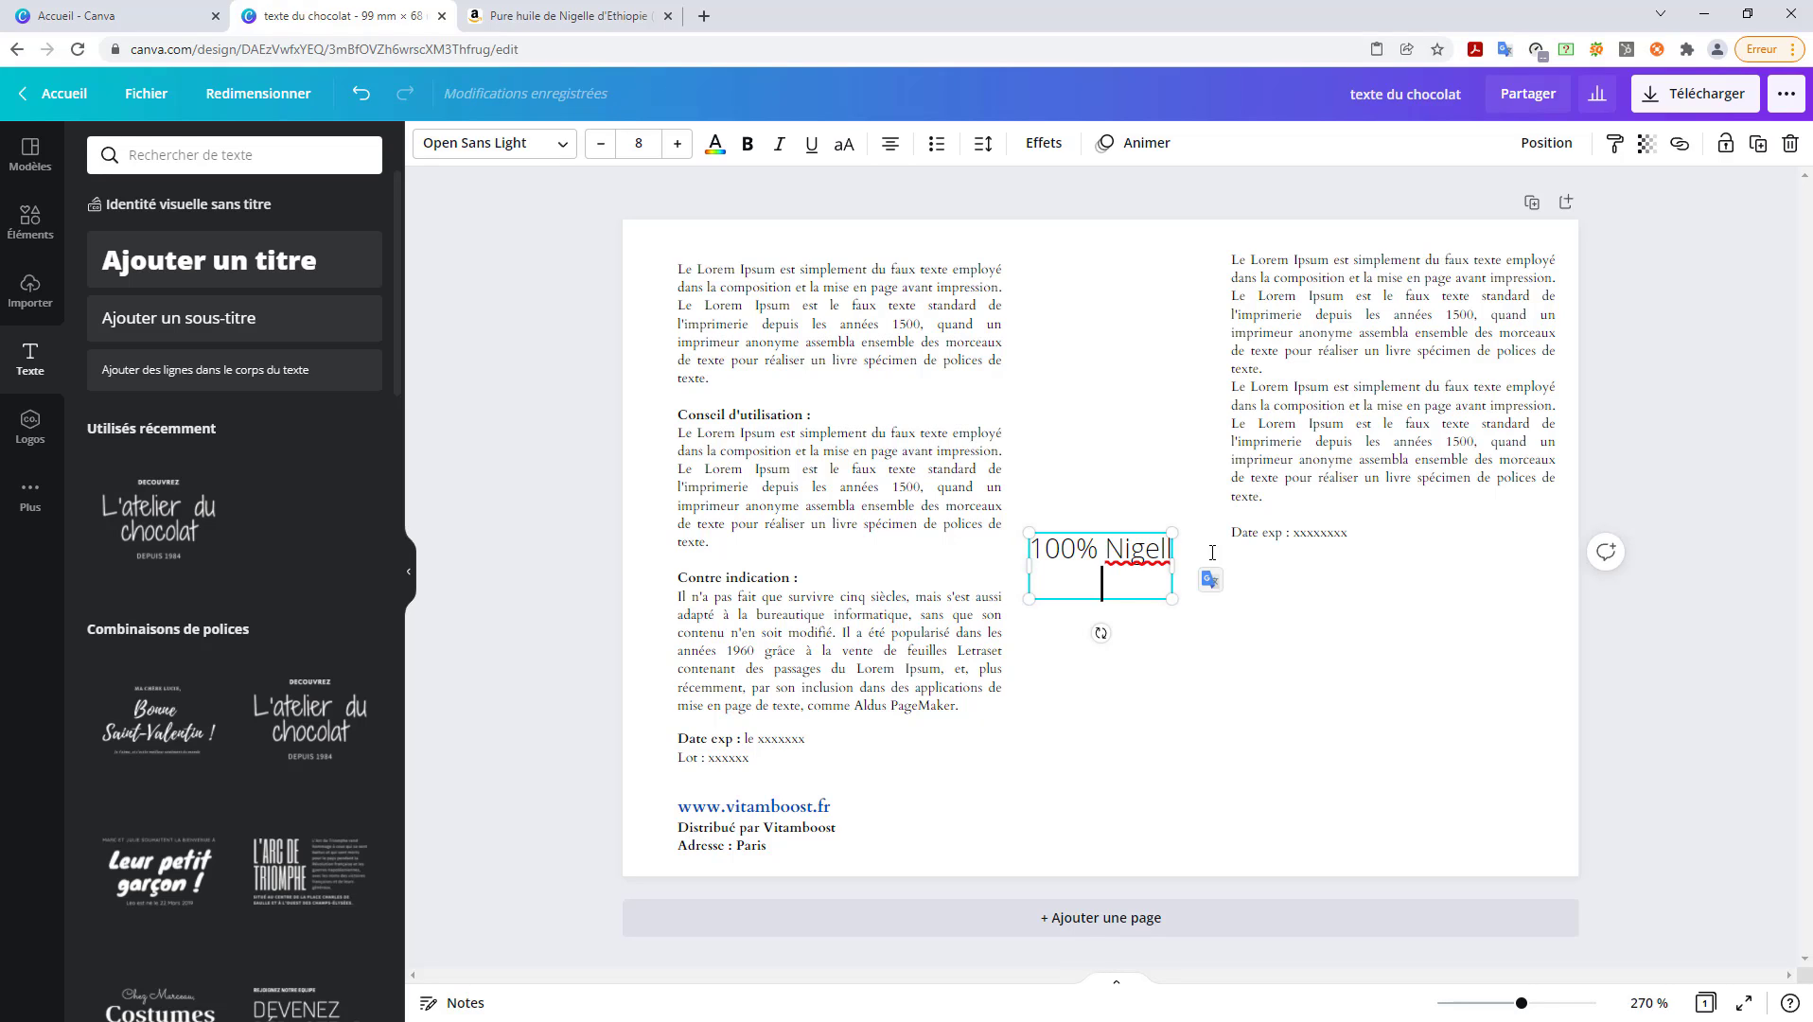
pyautogui.write('100% naturell')
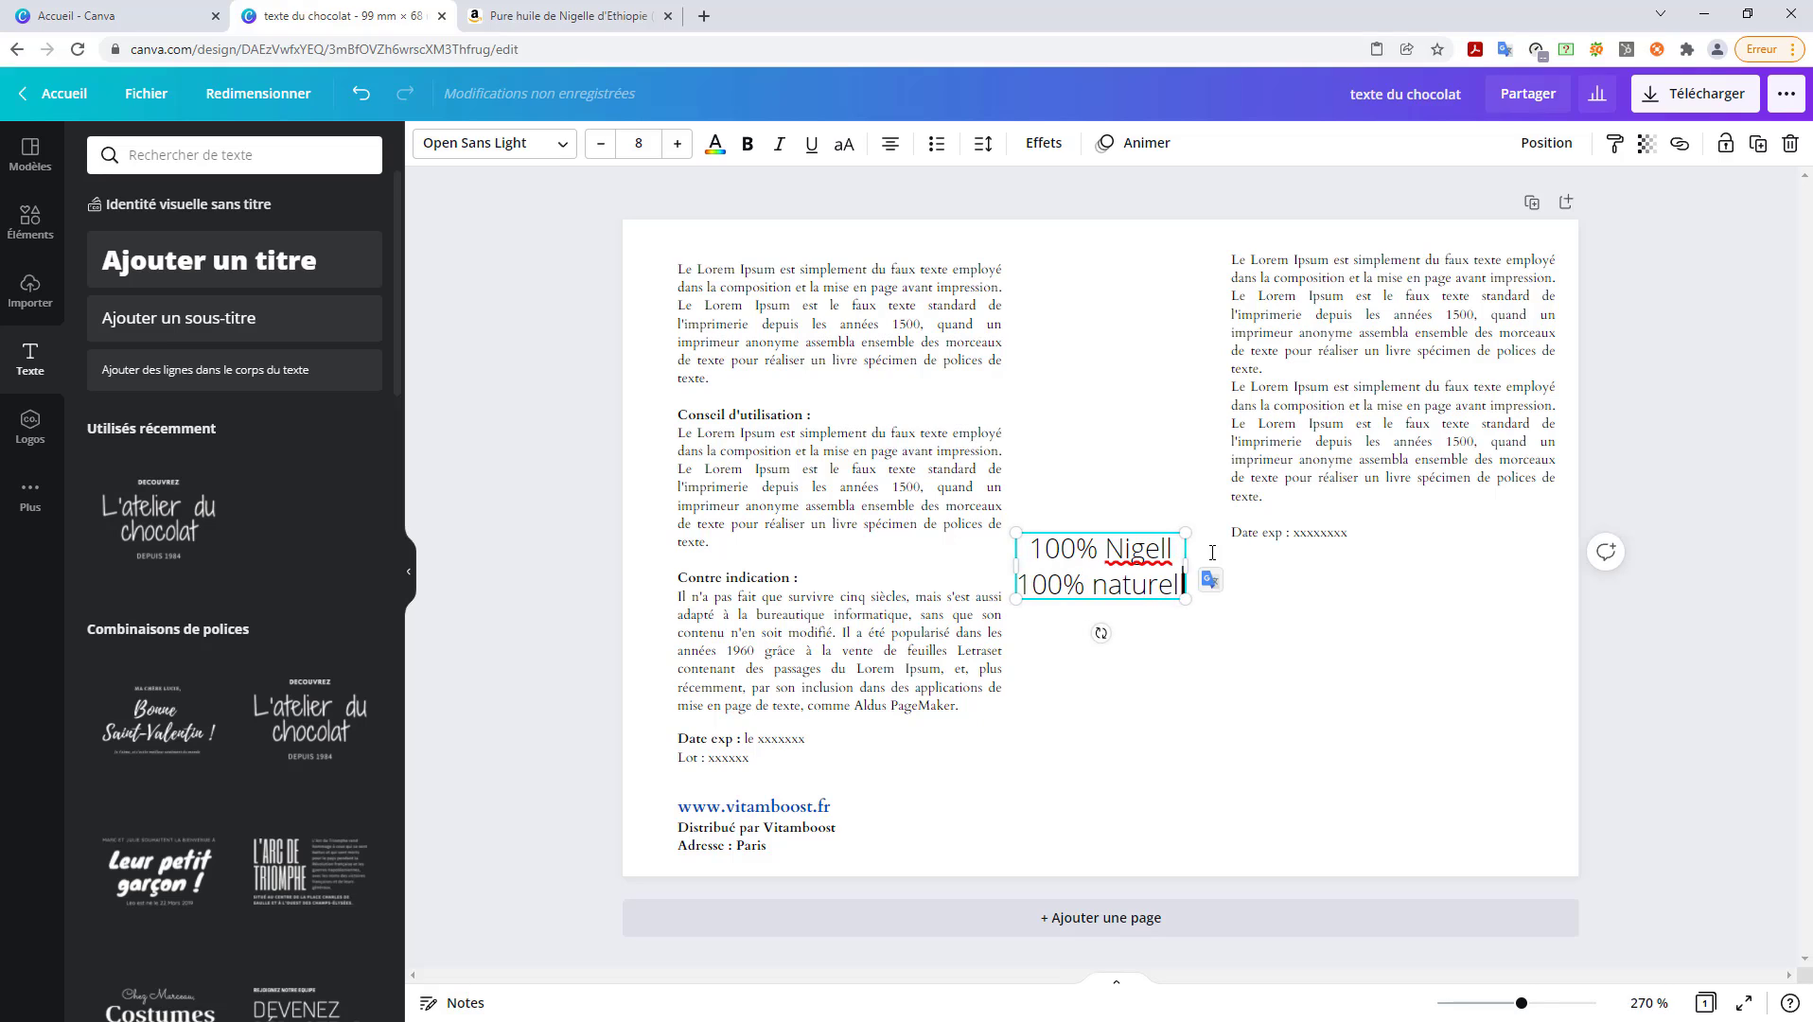
pyautogui.write('e')
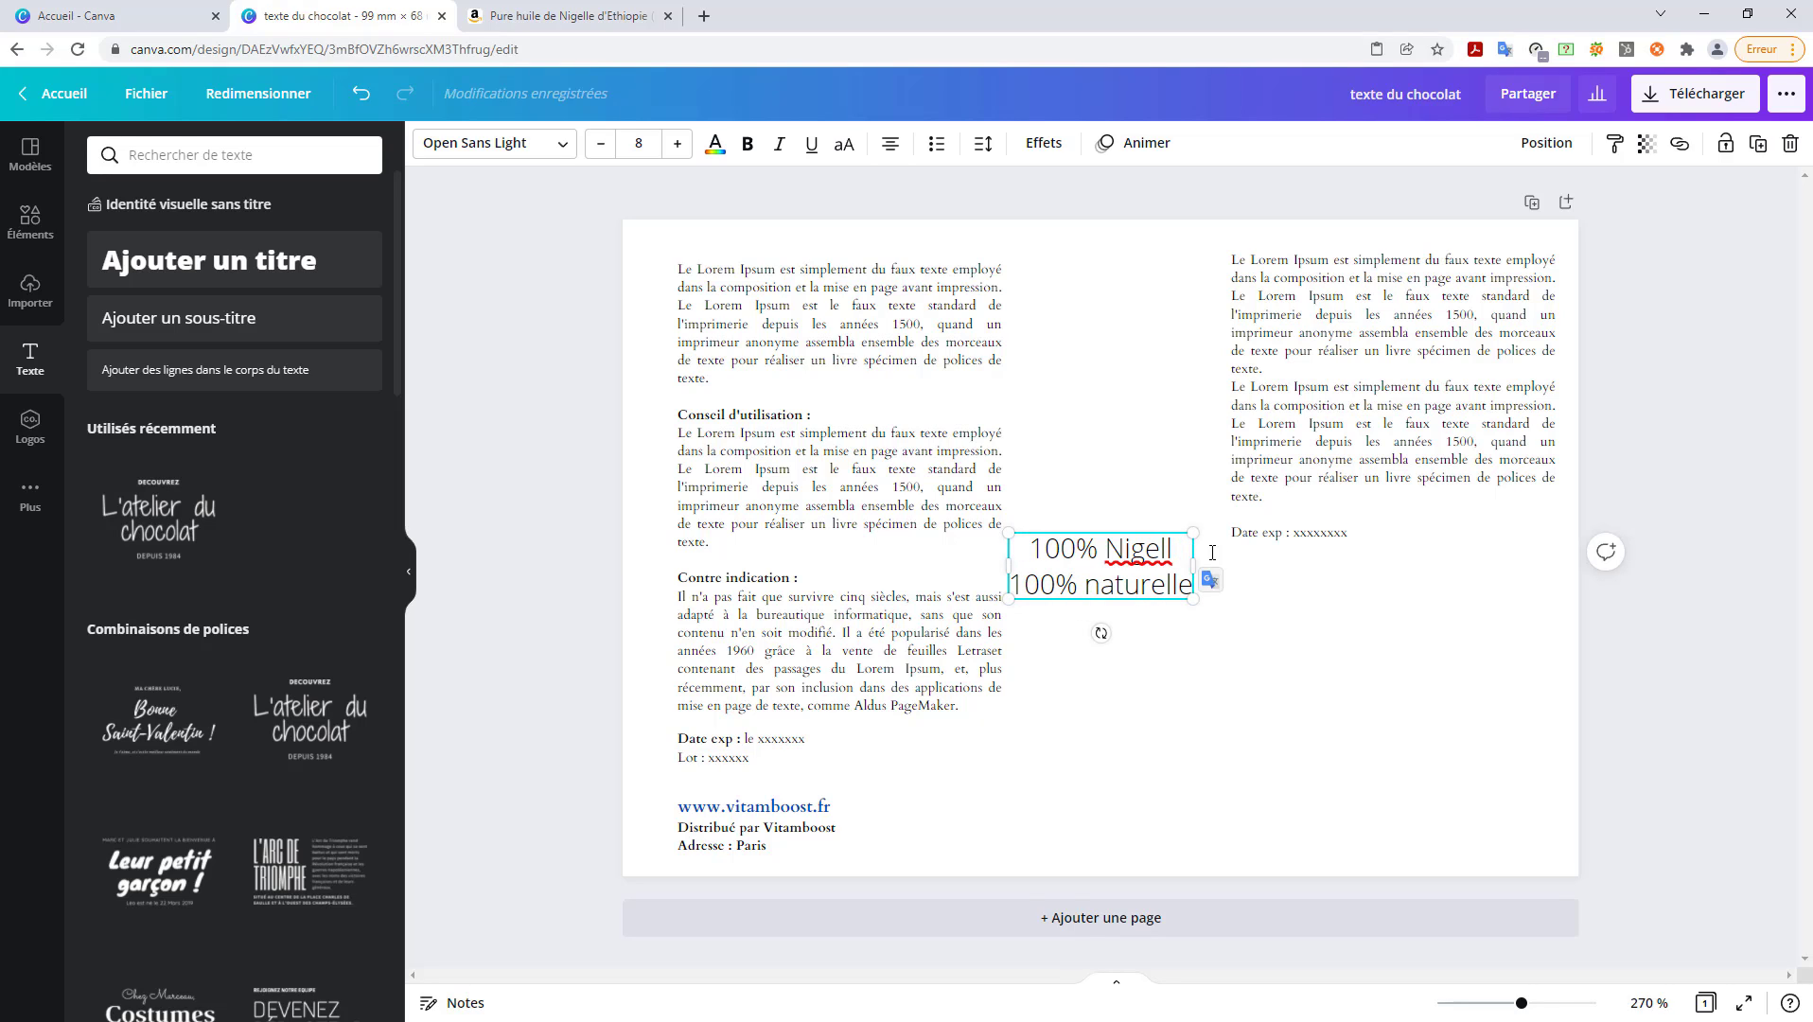
pyautogui.press('Return')
pyautogui.write('Sans')
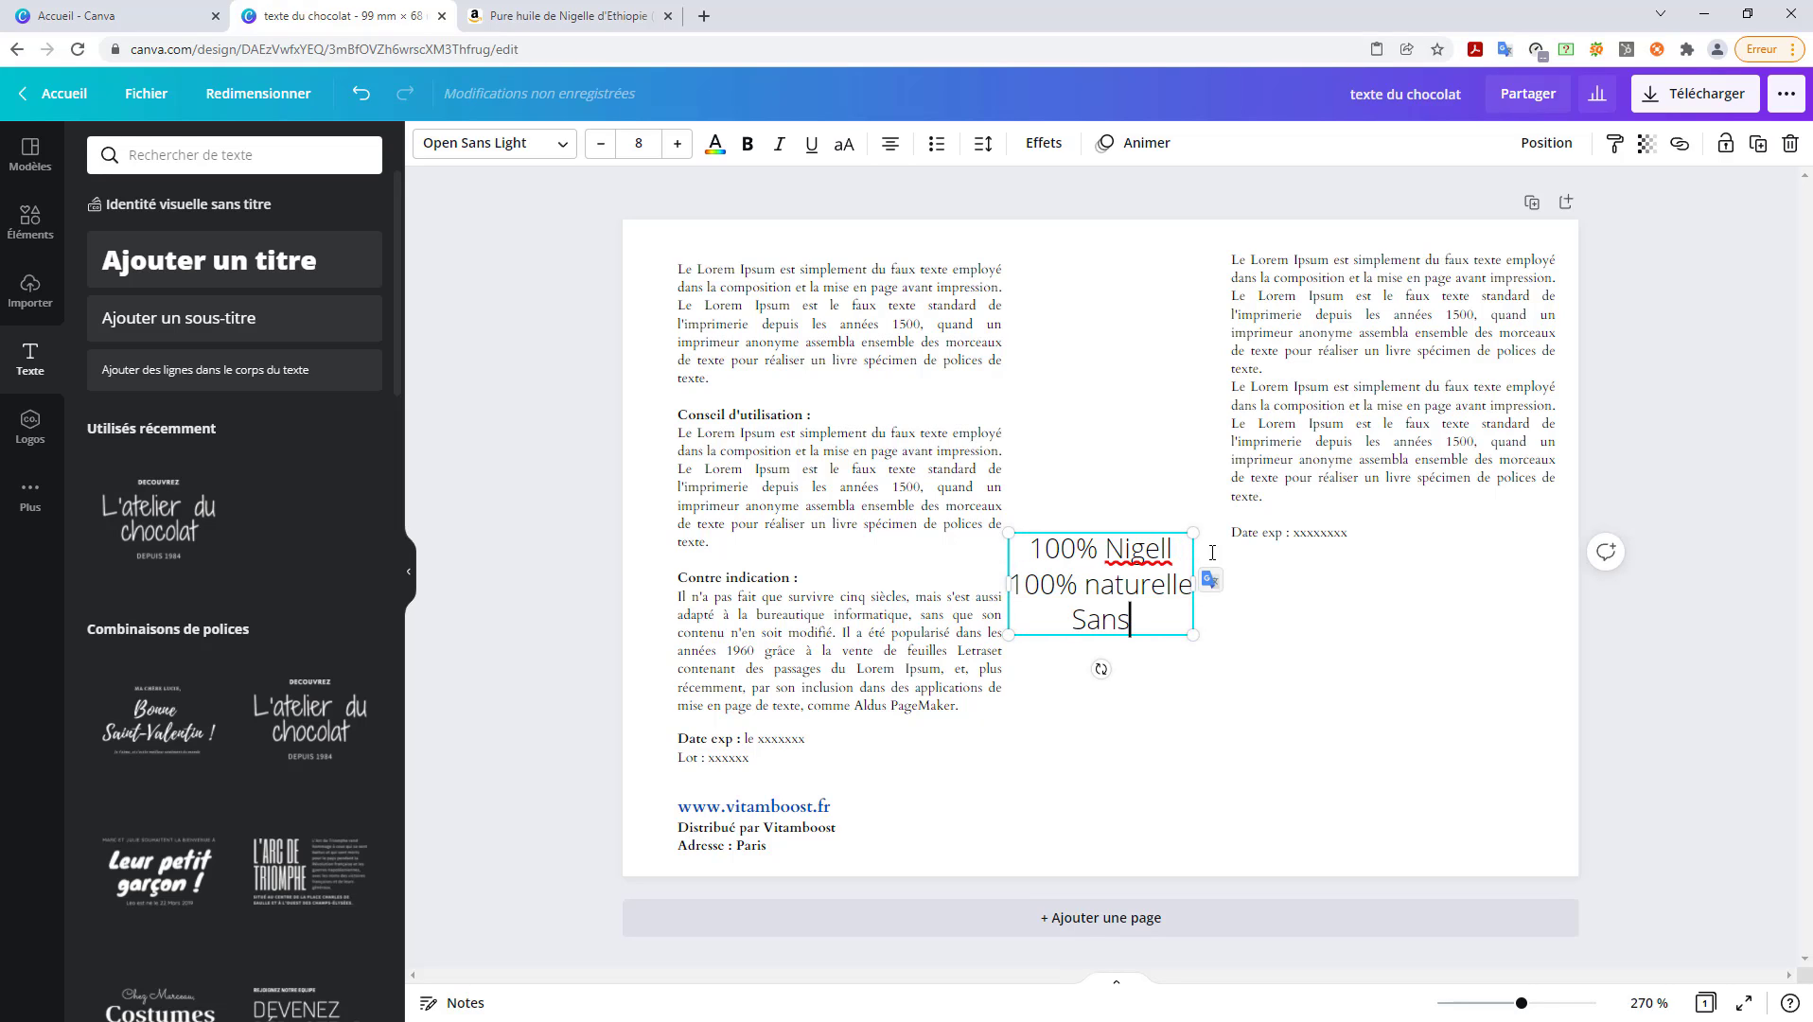
pyautogui.write(' traitement')
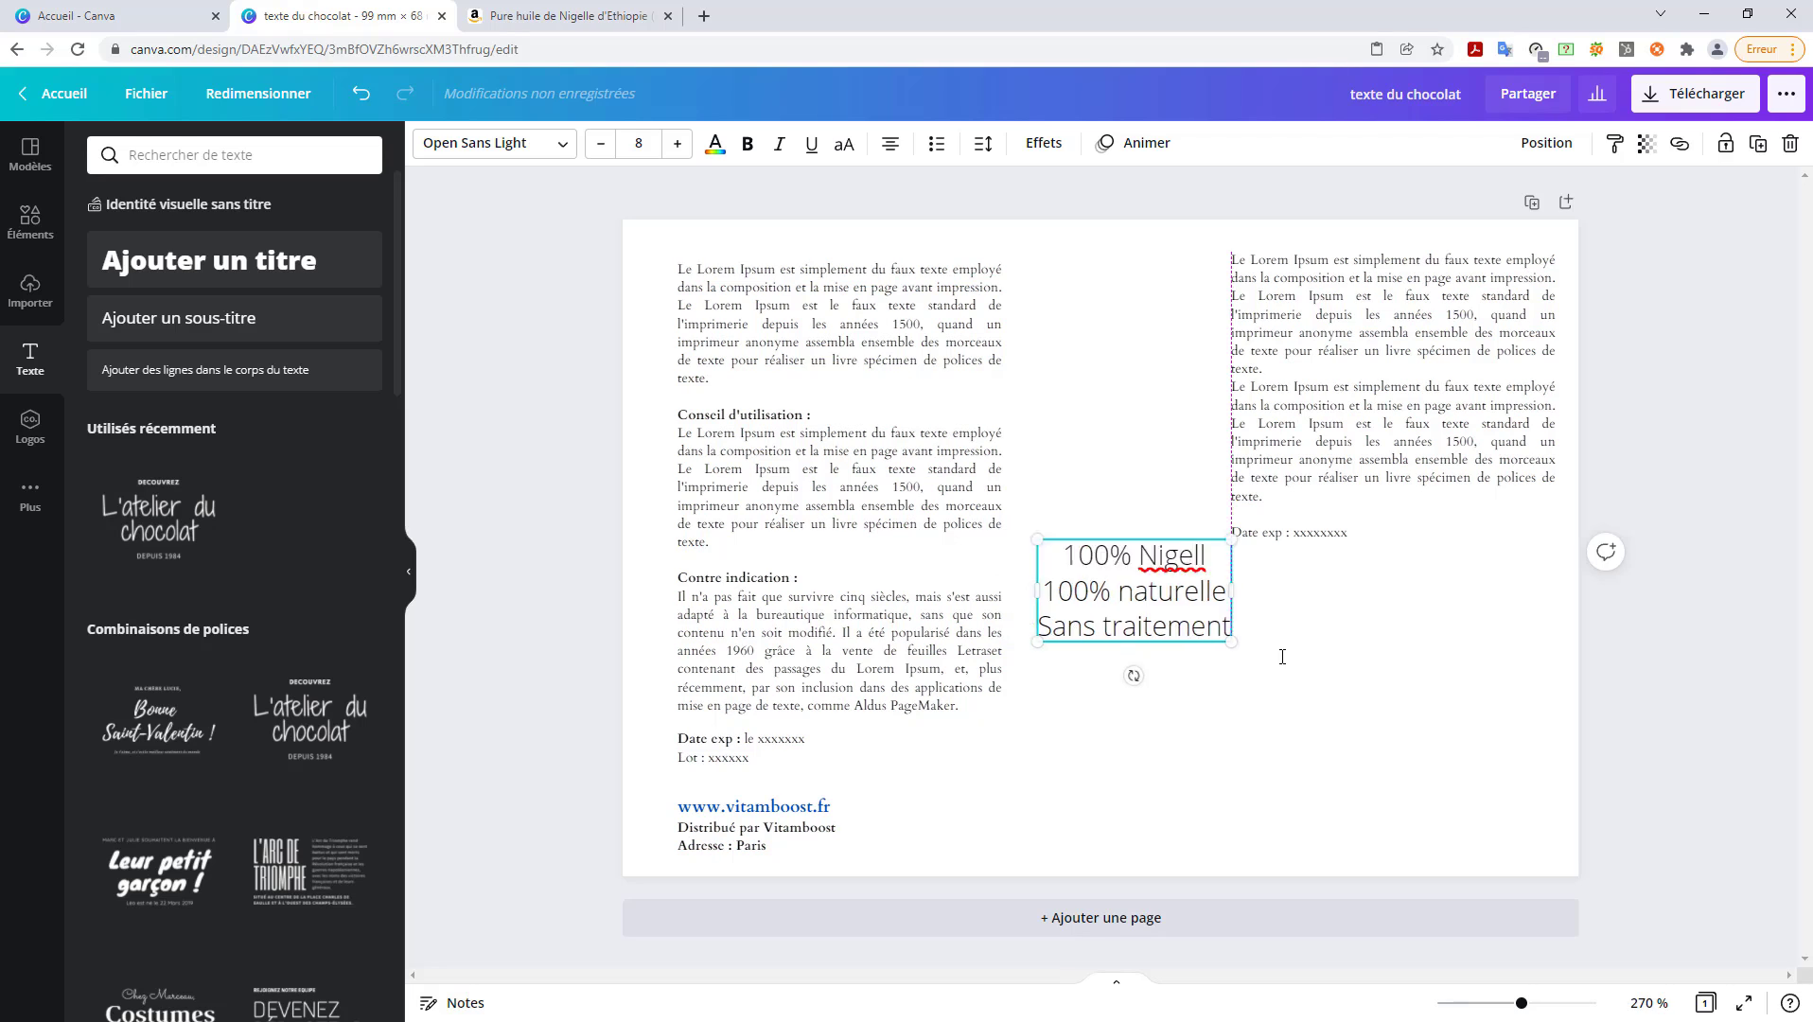
# - Move the product claims text box below the right-hand column and set all its text to the Cardo font
pyautogui.moveTo(1163, 632); pyautogui.dragTo(1400, 784)
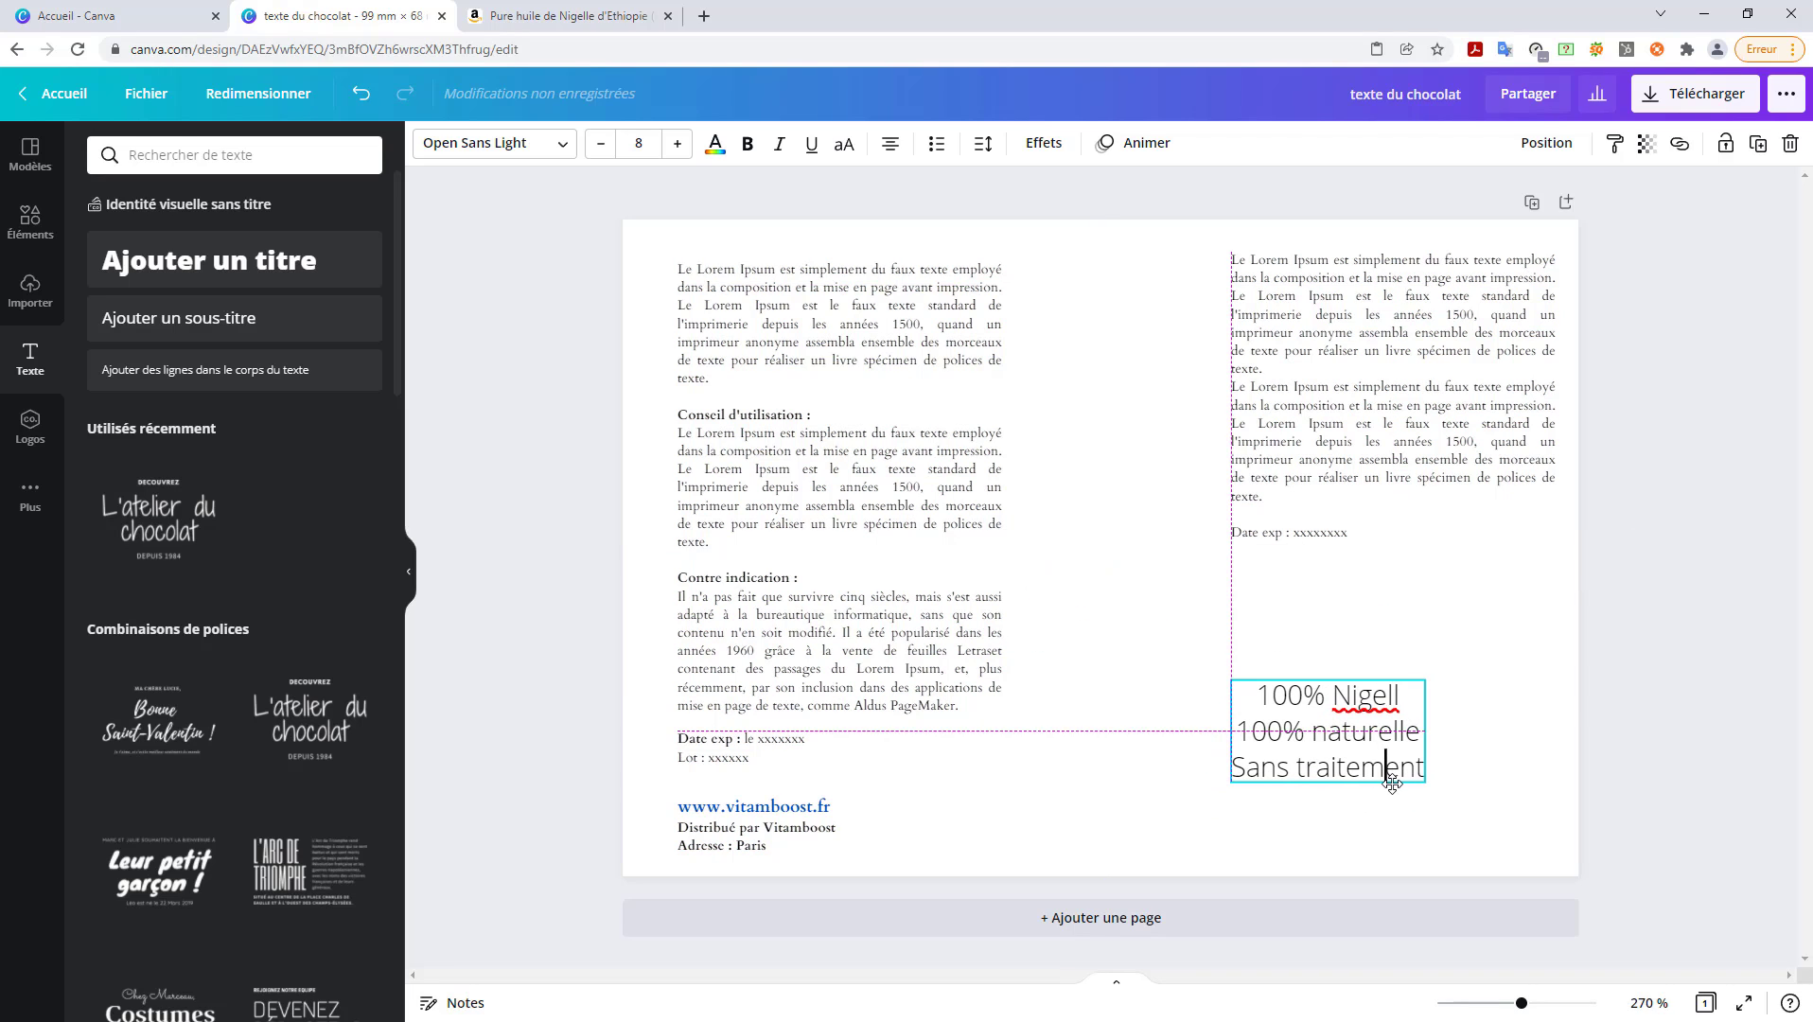
pyautogui.tripleClick(1381, 731)
pyautogui.hotkey('ctrl', 'a')
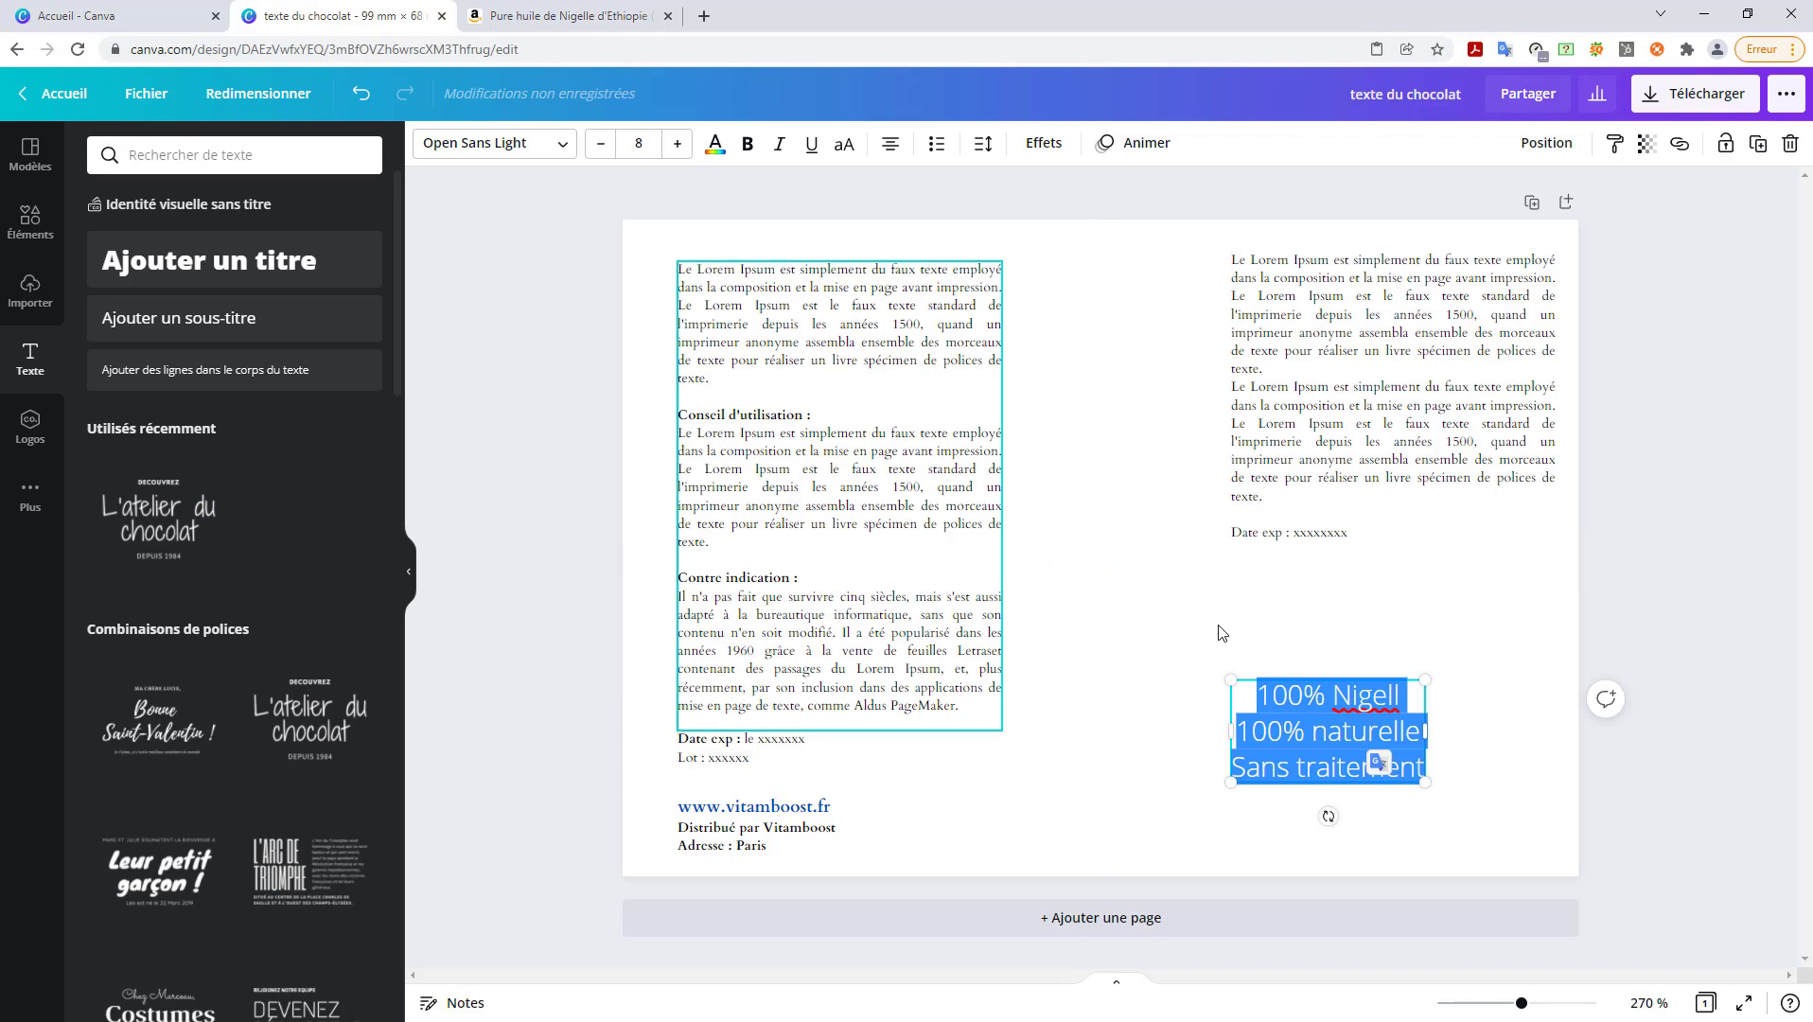
pyautogui.click(554, 146)
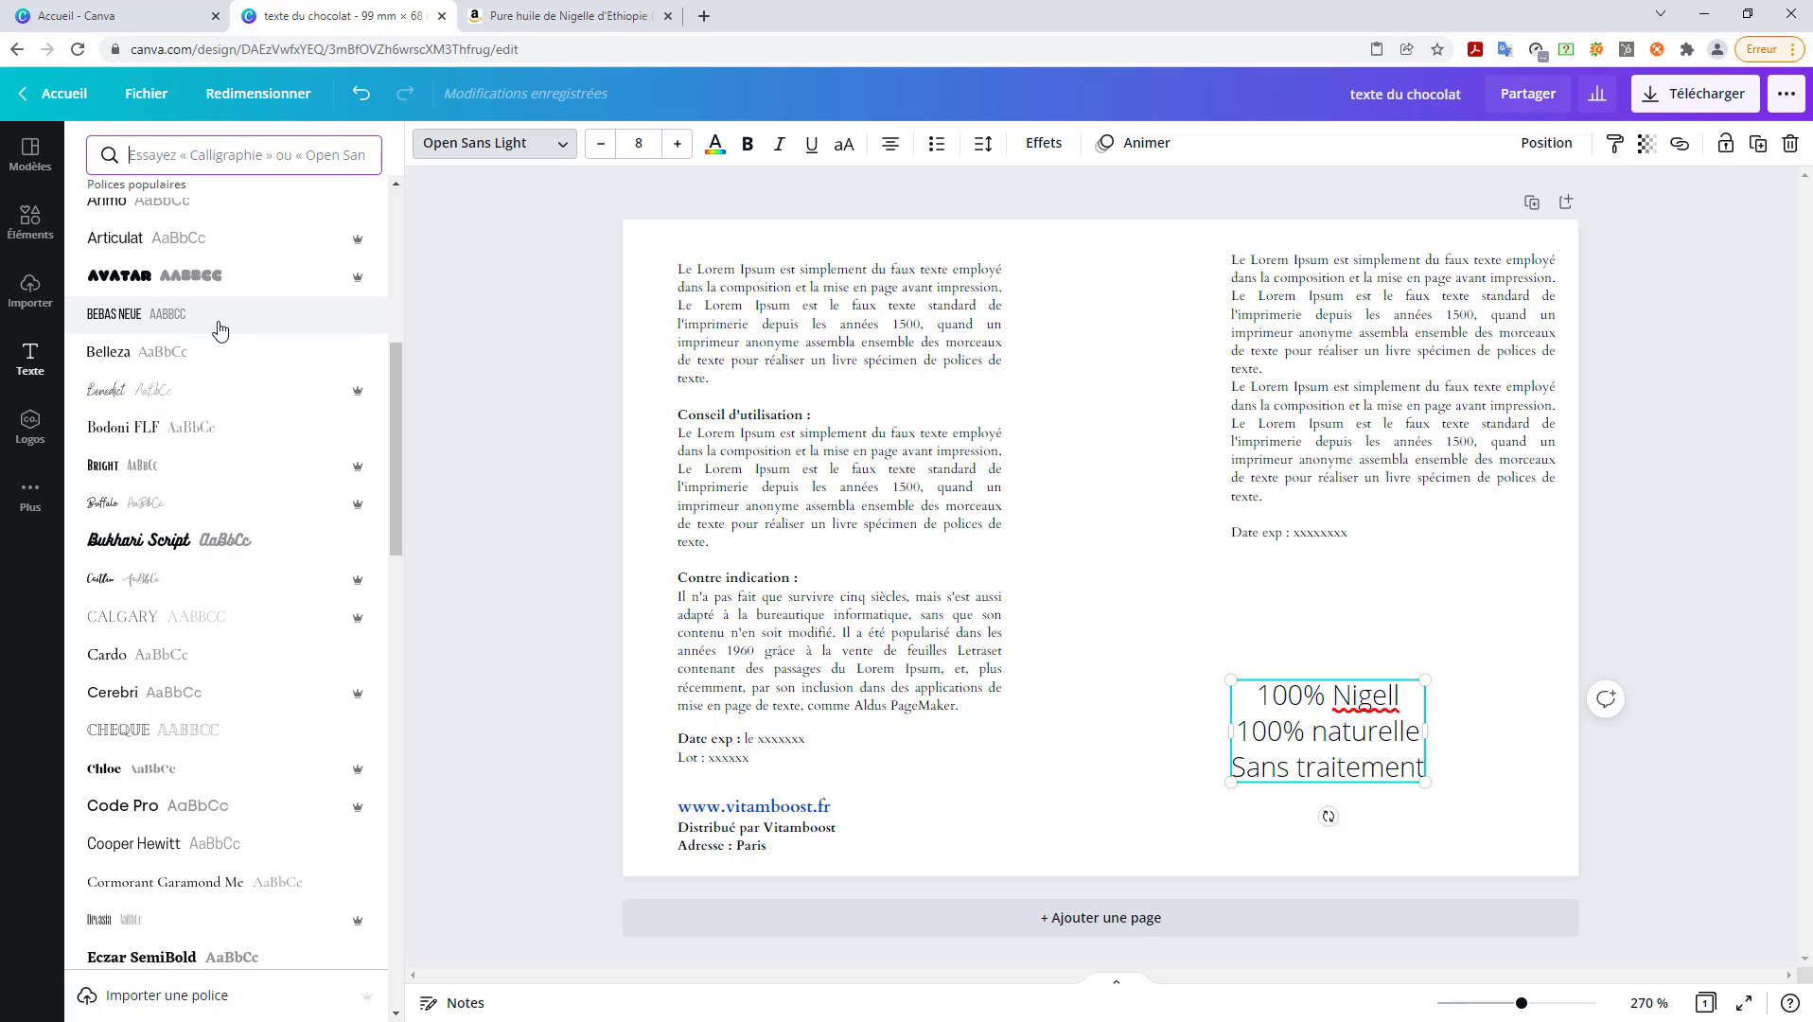
pyautogui.scroll(-1, 219, 662)
pyautogui.click(174, 558)
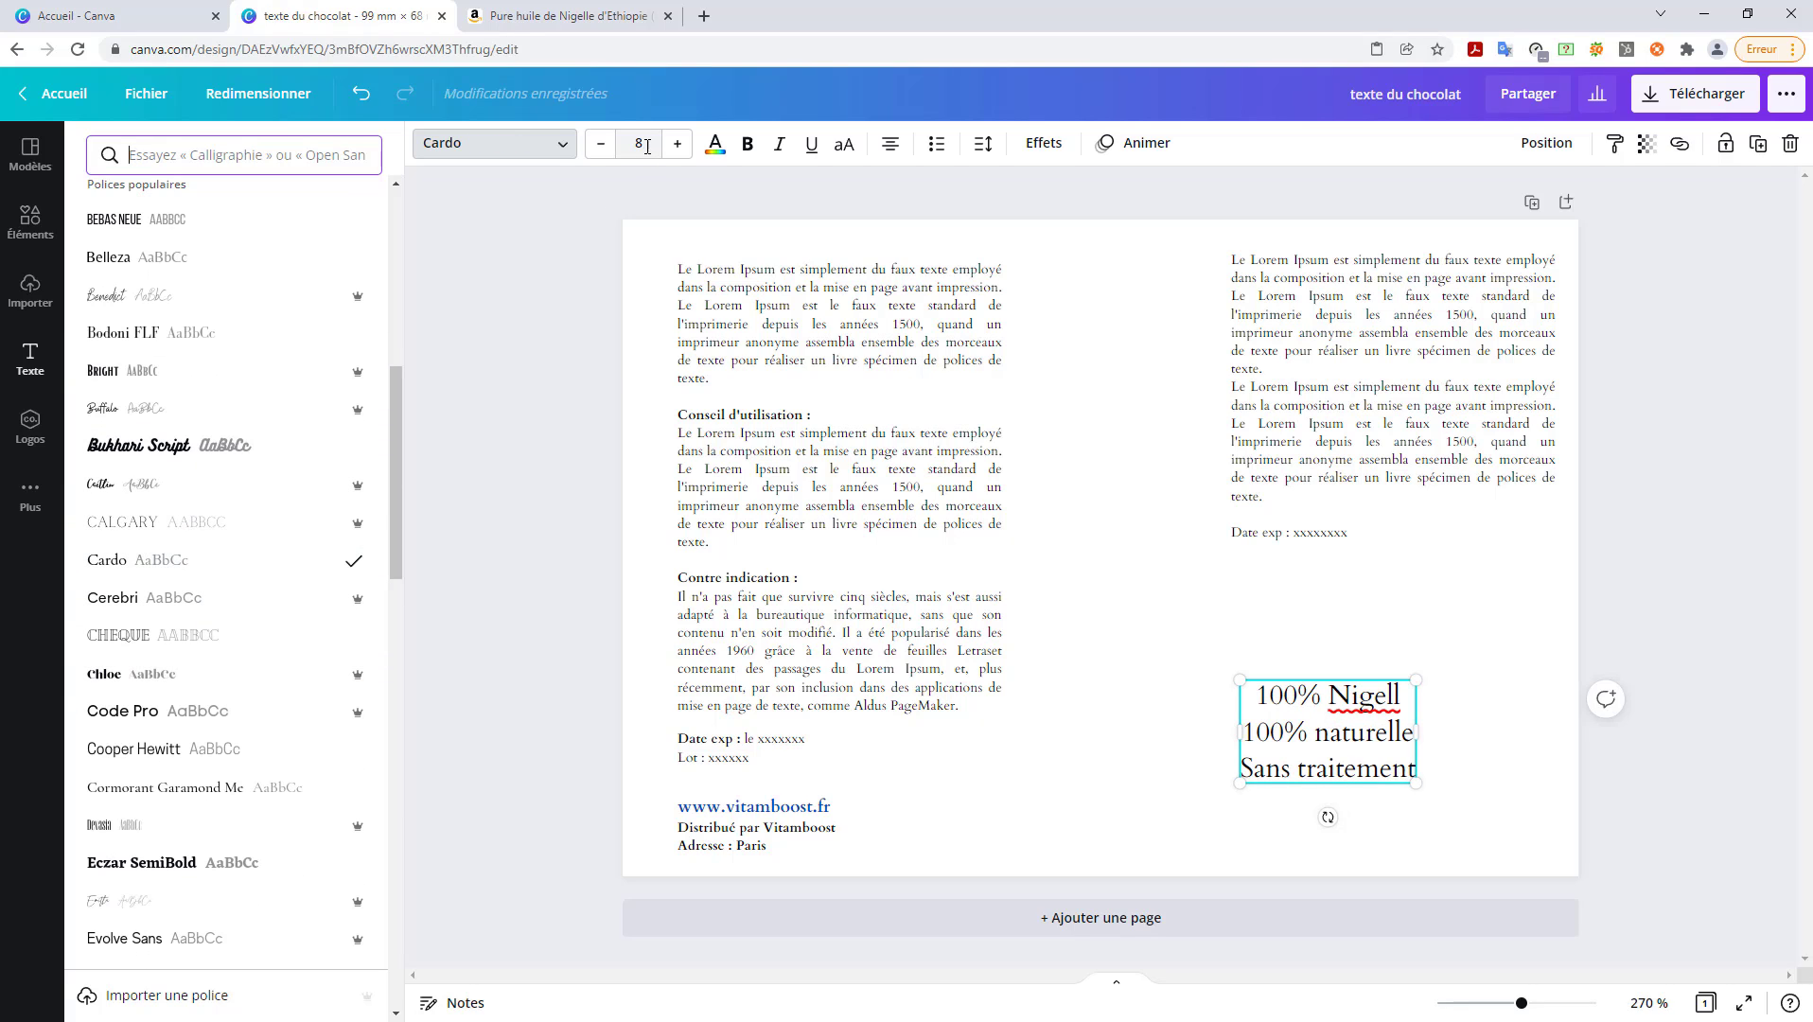
# - Set the font size of the product claims text to 5
pyautogui.click(601, 144)
pyautogui.click(601, 144)
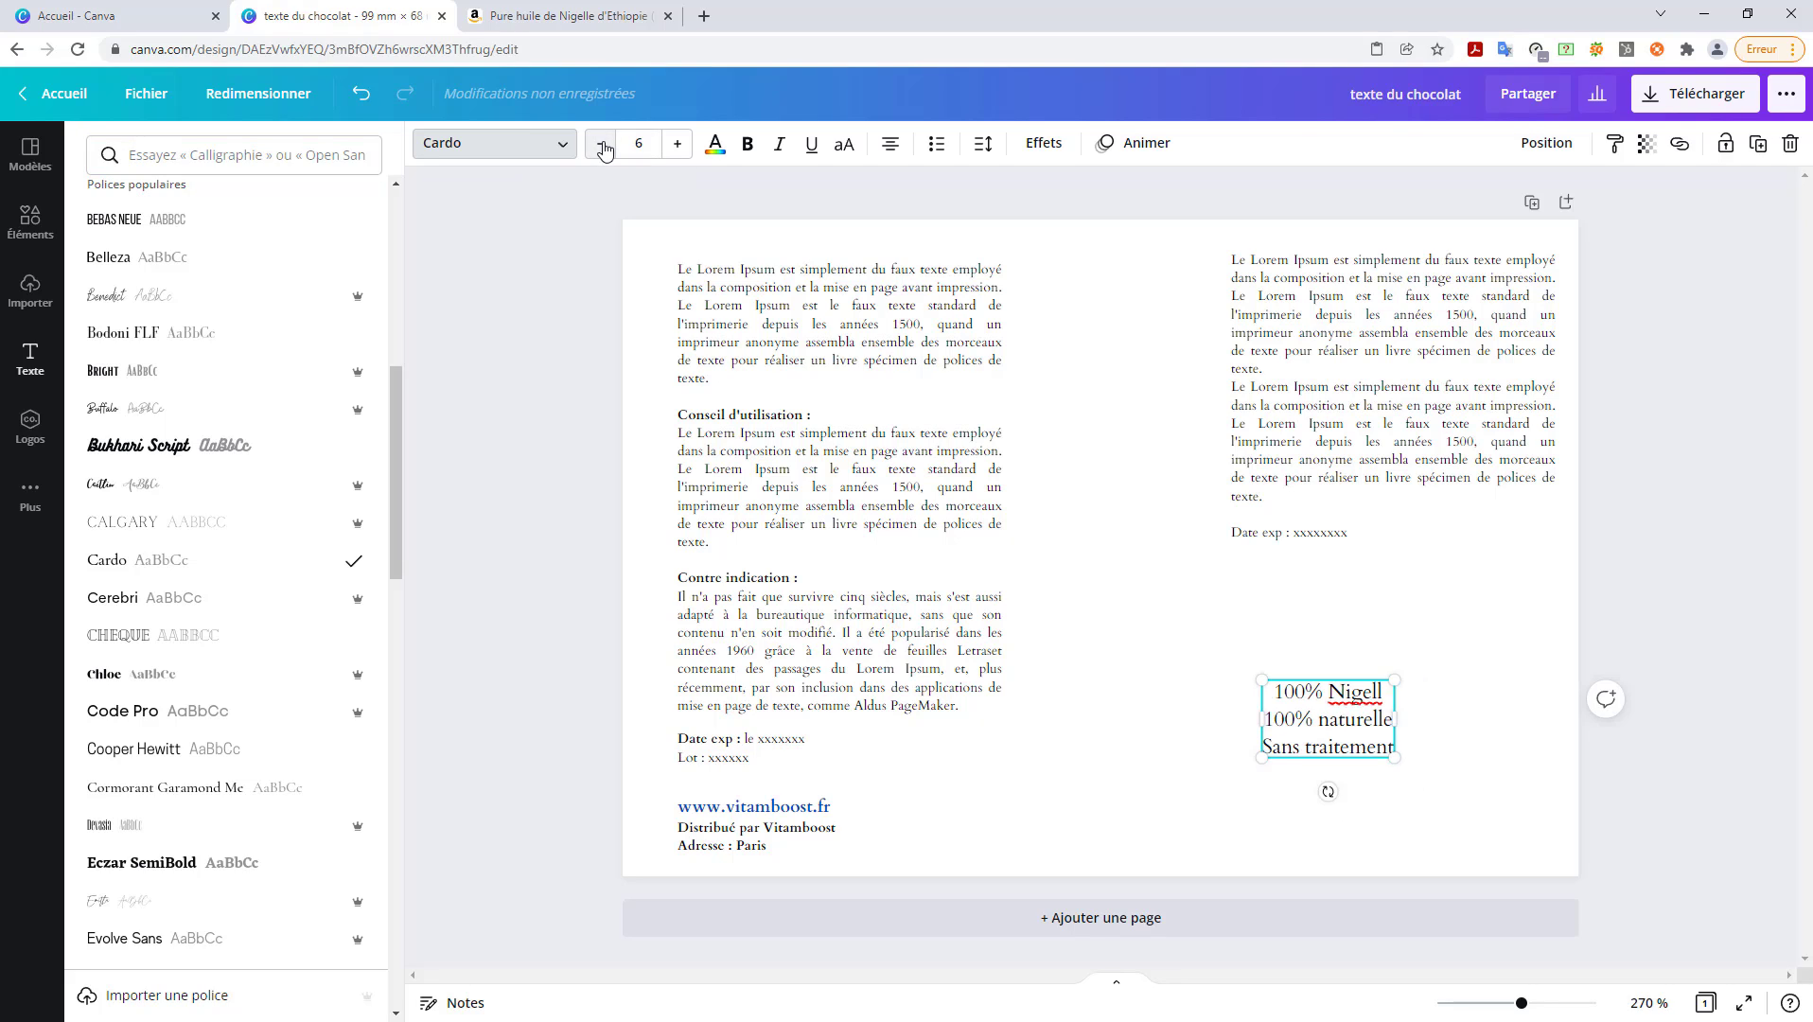
pyautogui.click(602, 144)
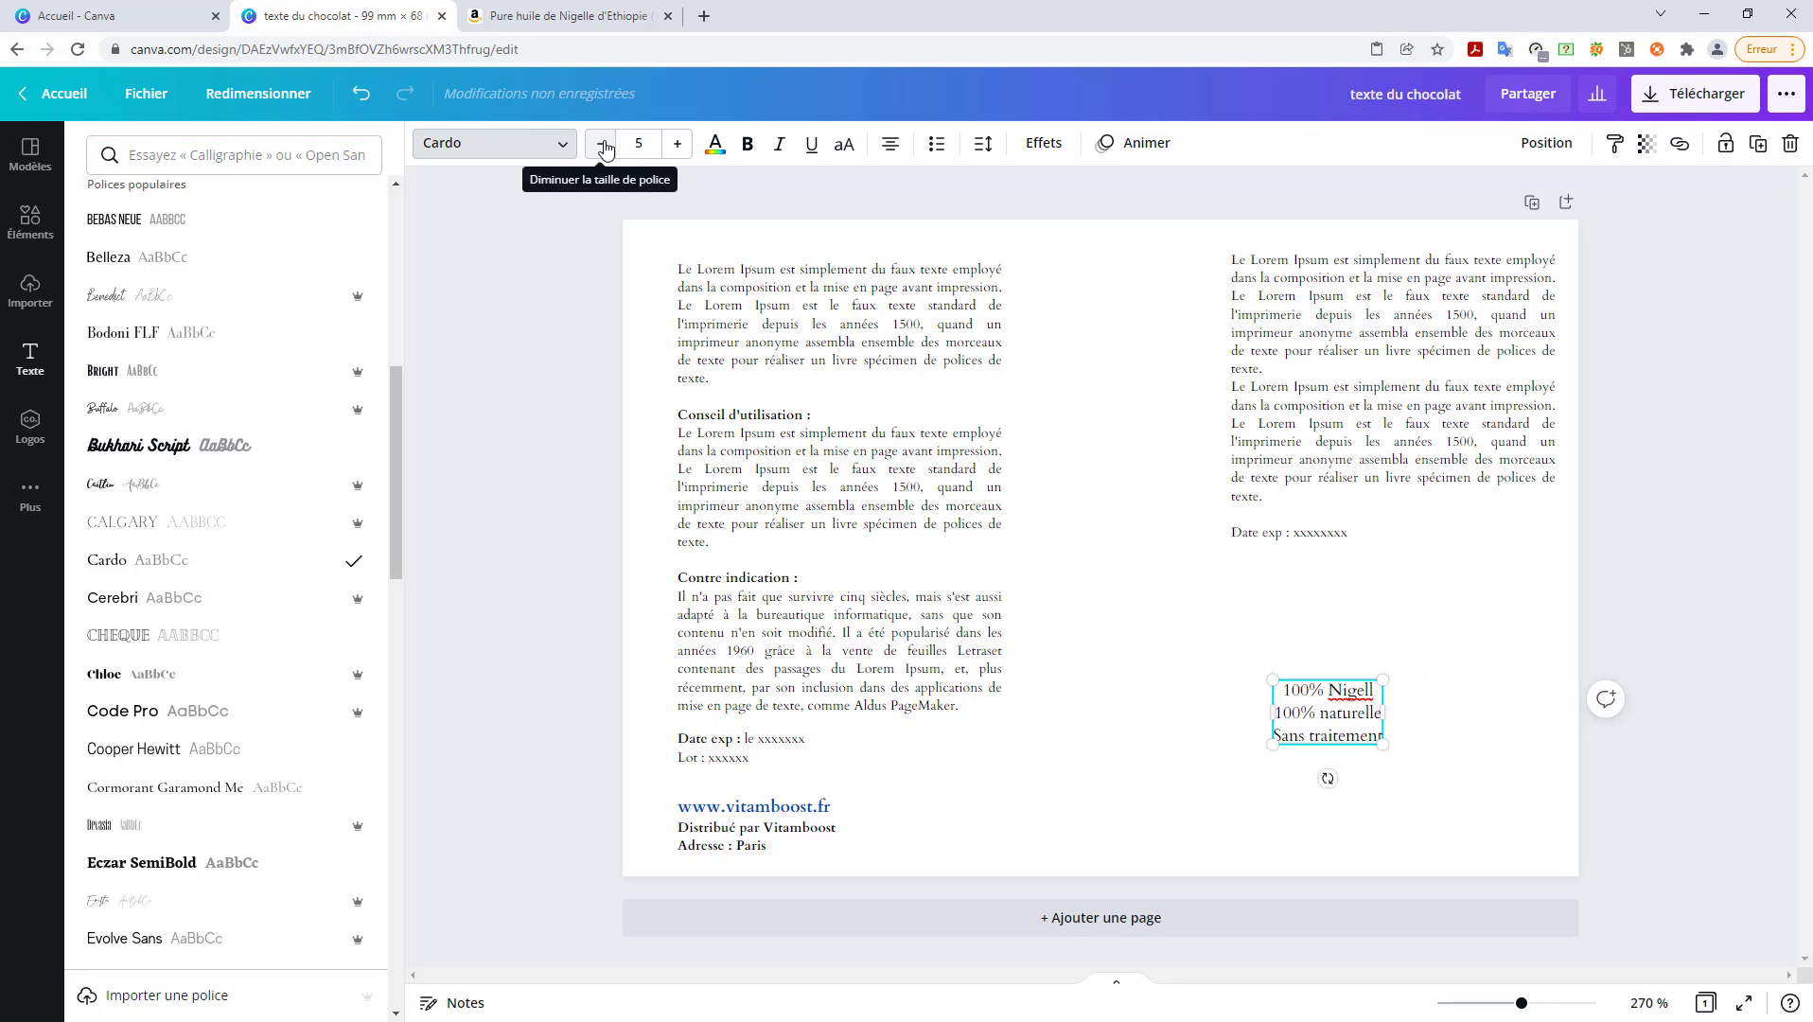
pyautogui.click(602, 144)
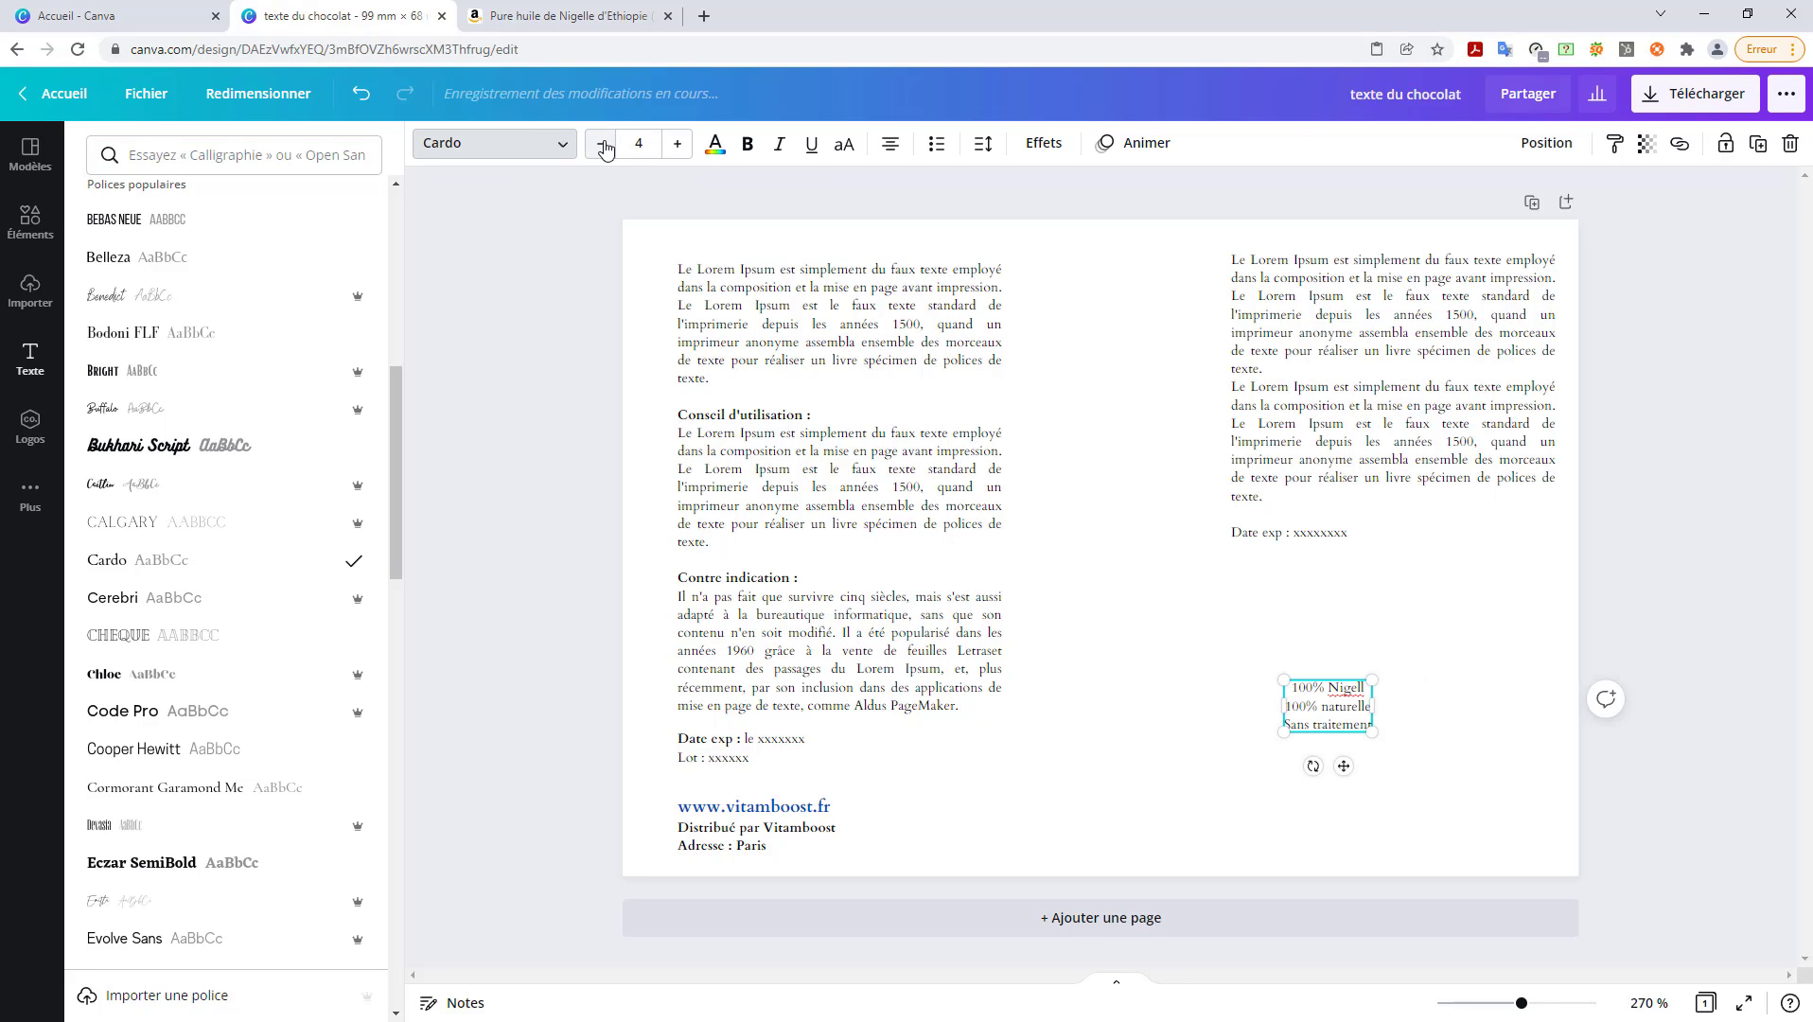
pyautogui.click(676, 152)
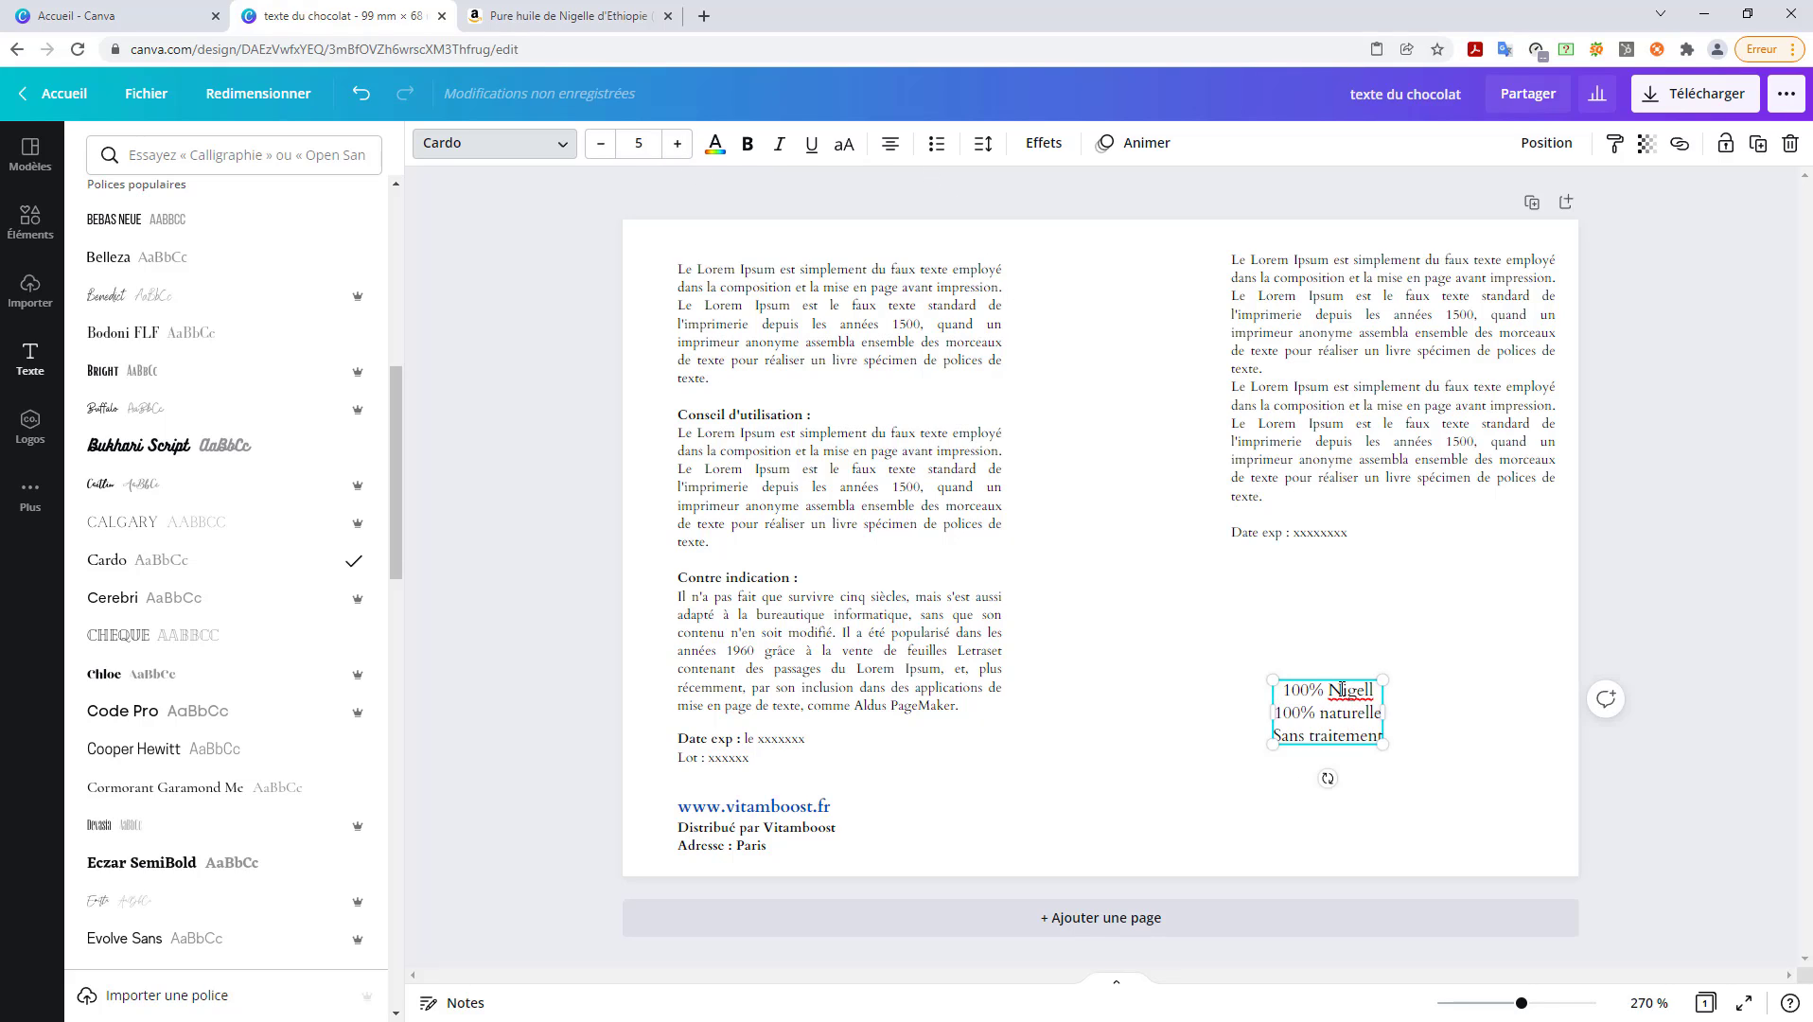
# - Turn the claims into a left-aligned bulleted list and place it under the right column, level with the bottom of the distributor details
pyautogui.click(891, 152)
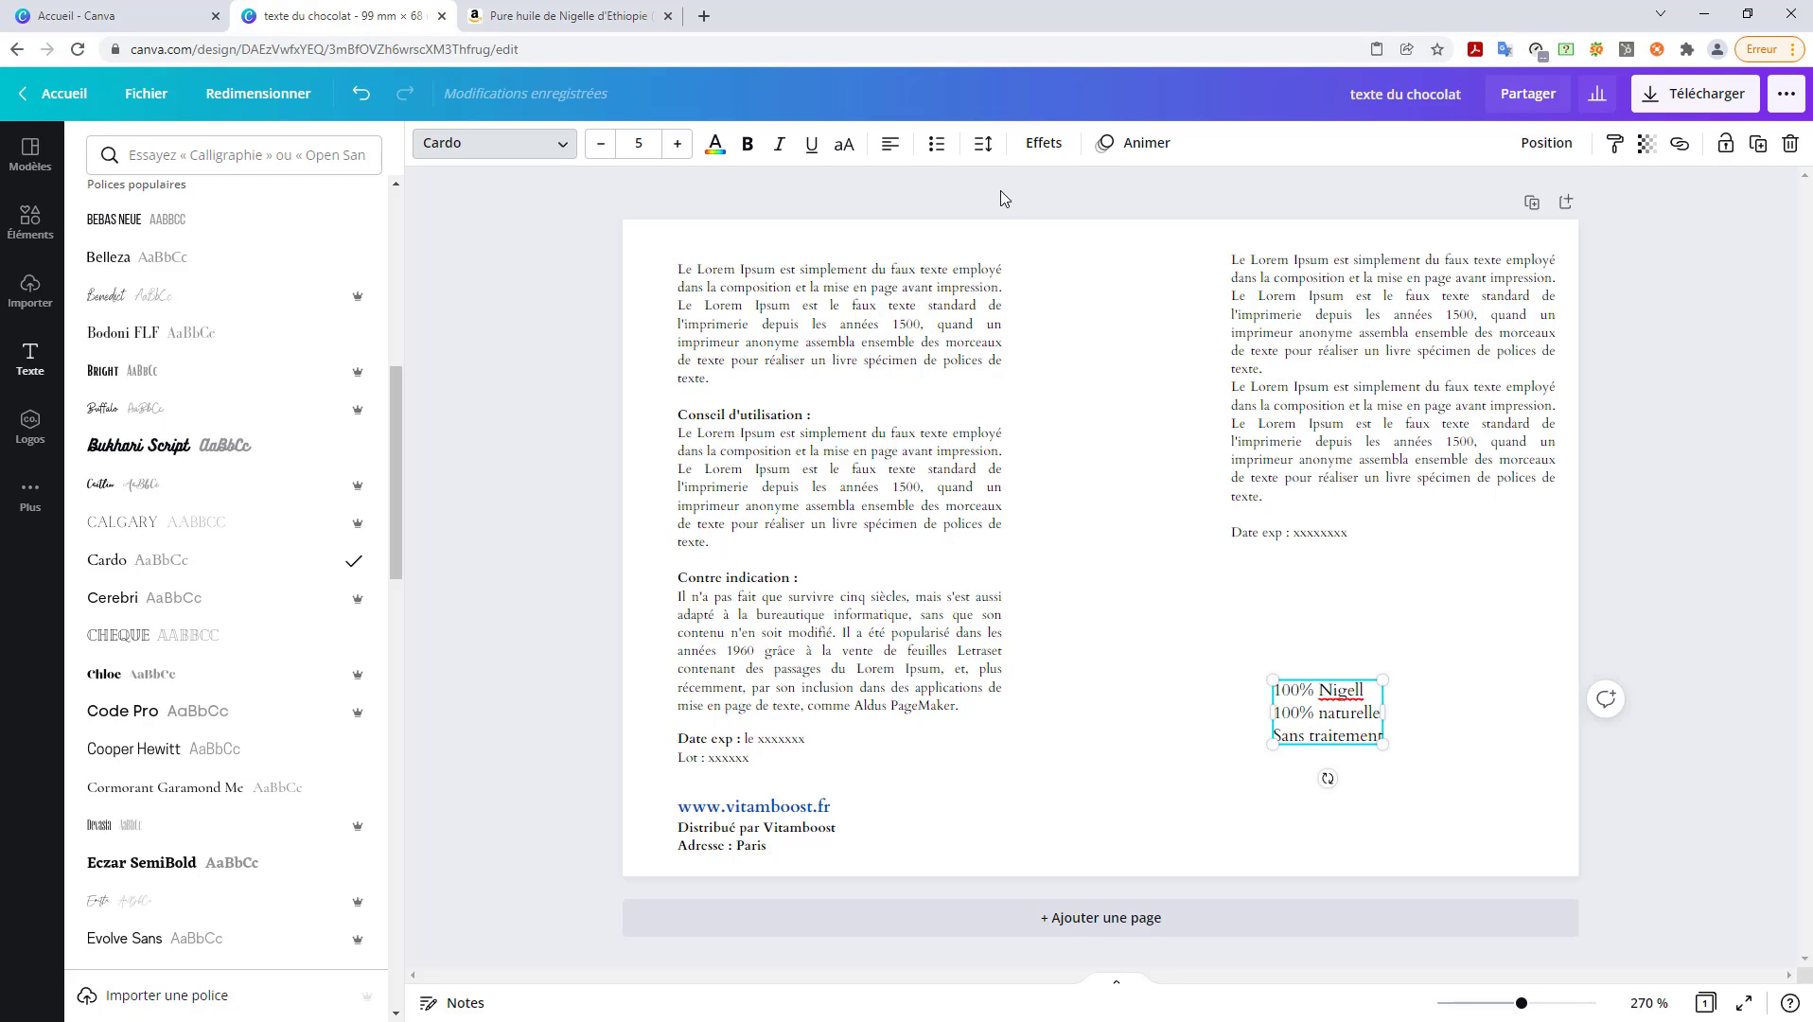
pyautogui.click(935, 151)
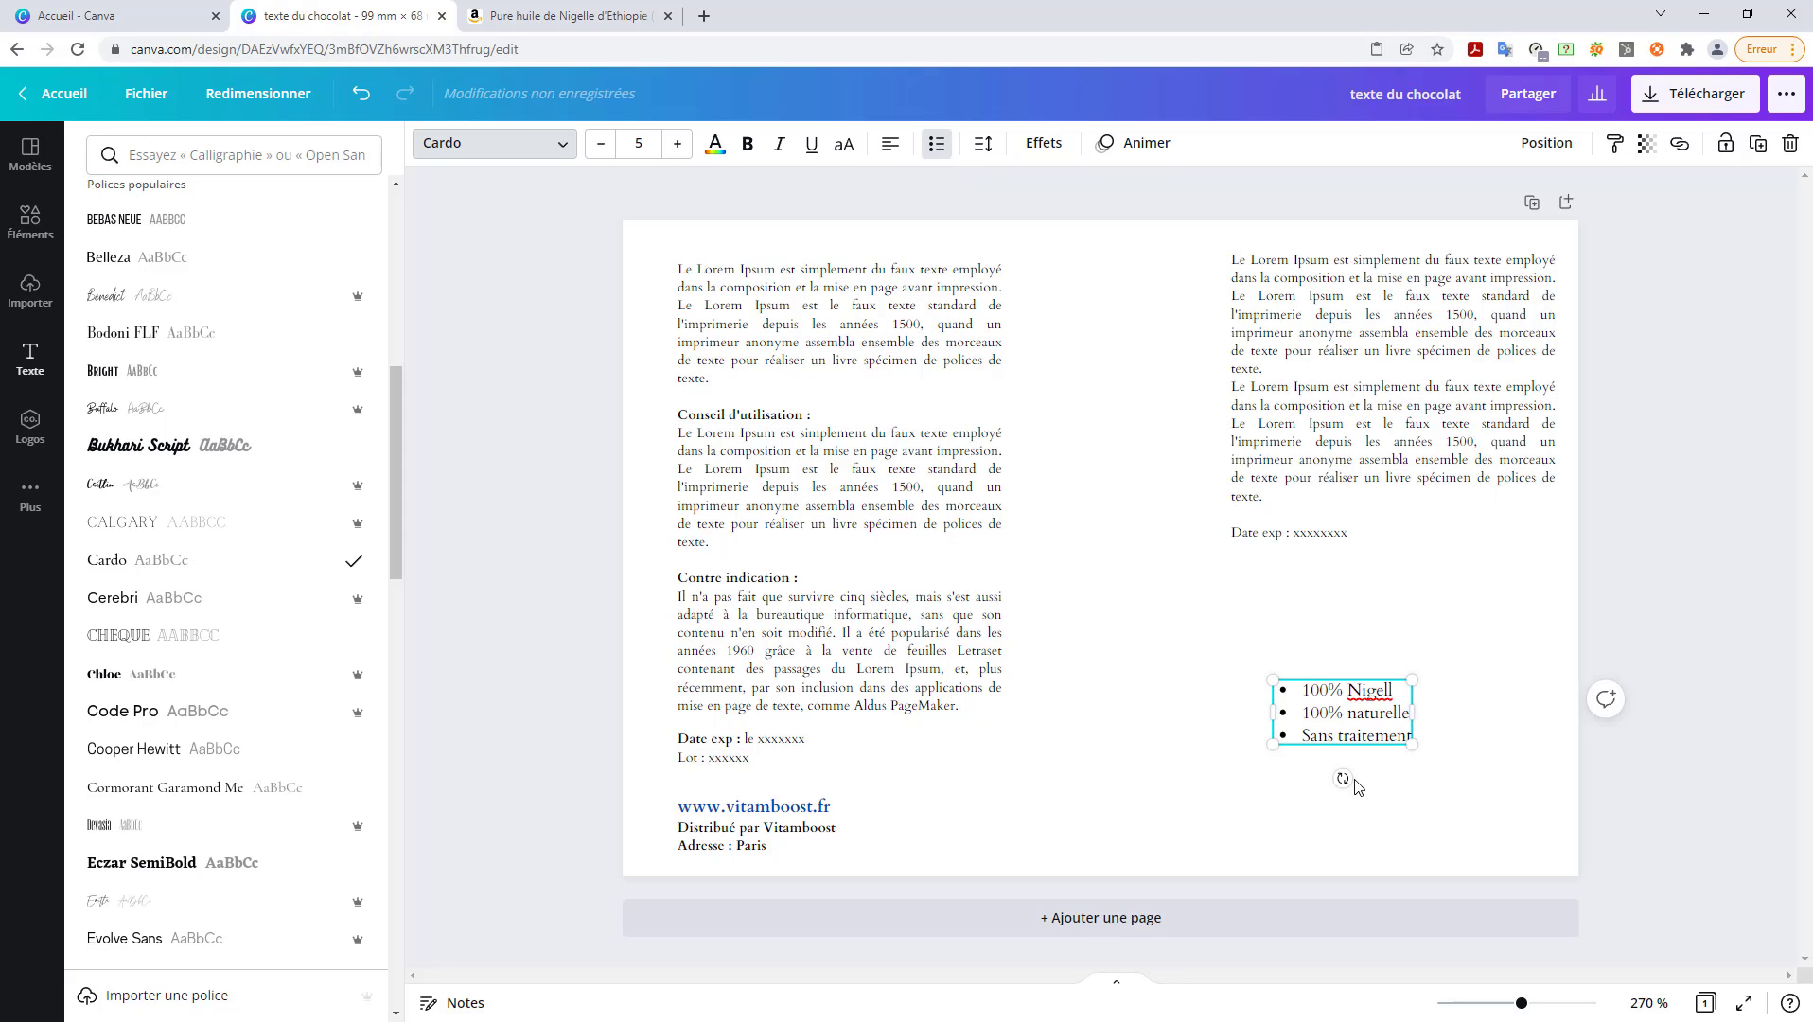
pyautogui.moveTo(1310, 758); pyautogui.dragTo(1279, 848)
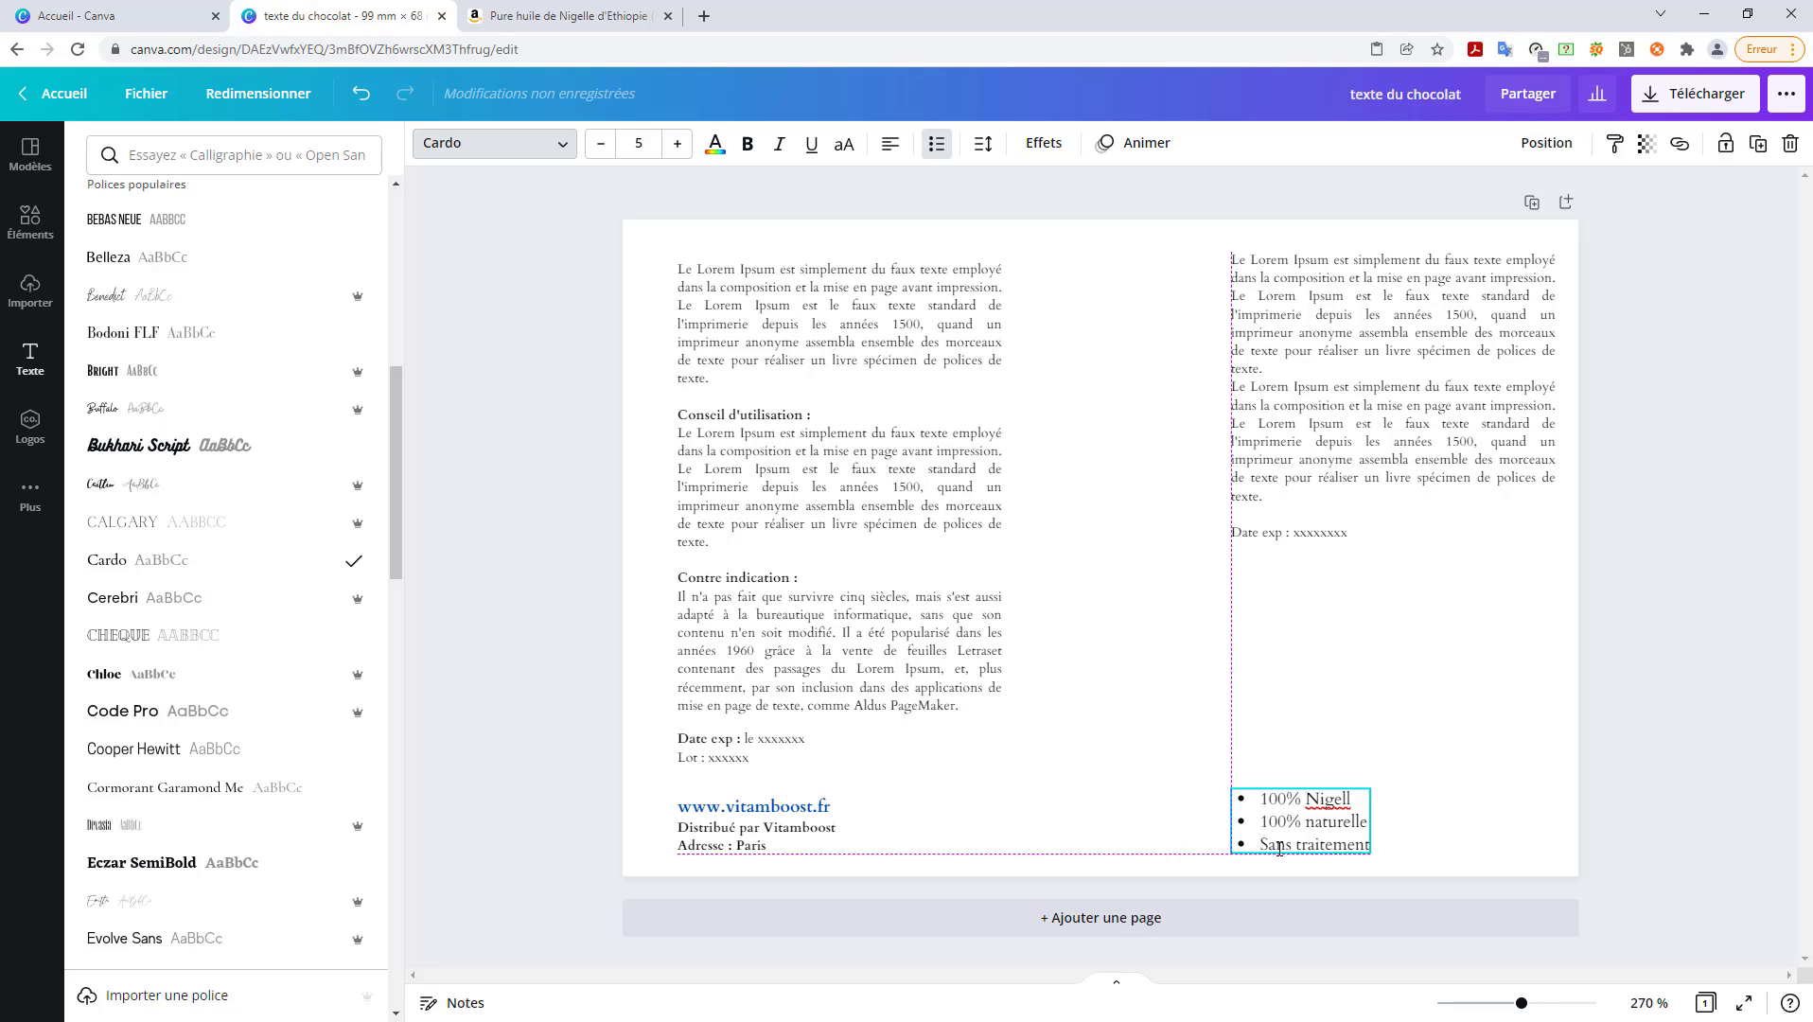
pyautogui.moveTo(1279, 849); pyautogui.dragTo(1278, 847)
pyautogui.moveTo(1280, 848); pyautogui.dragTo(1279, 847)
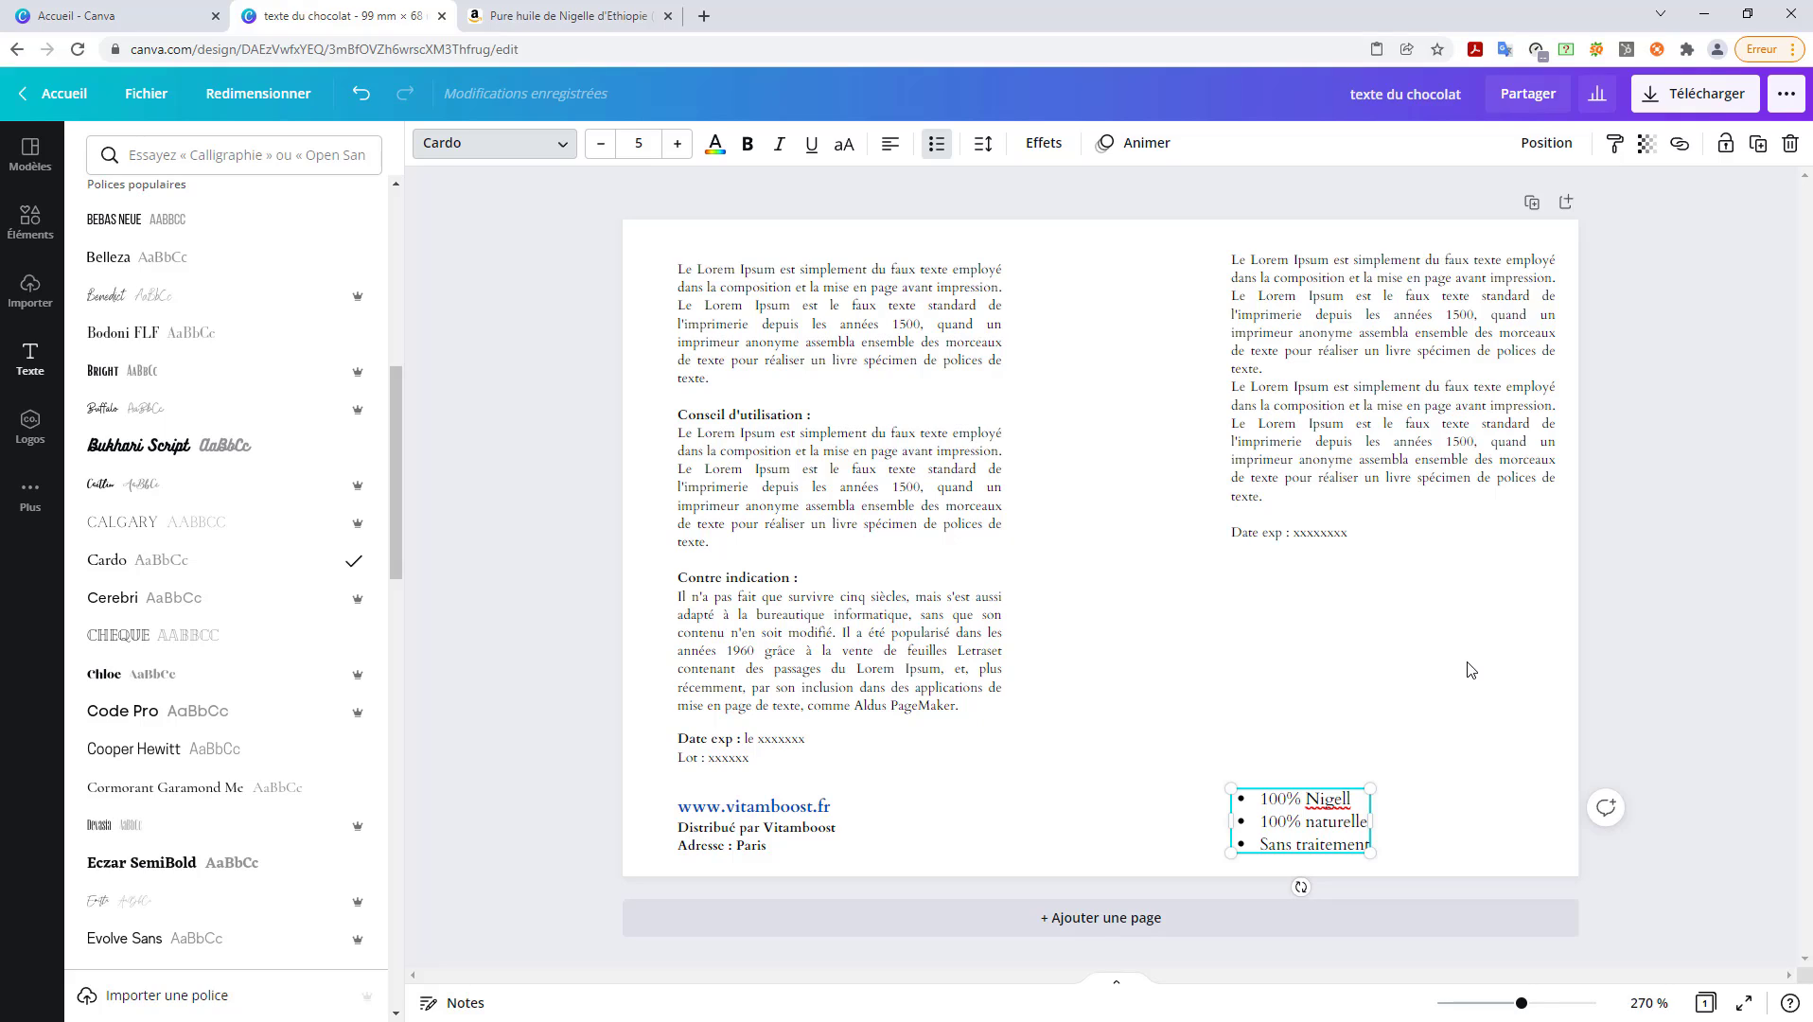
# - Move the right-hand text block down slightly so its top aligns with the top of the left column
pyautogui.click(1414, 403)
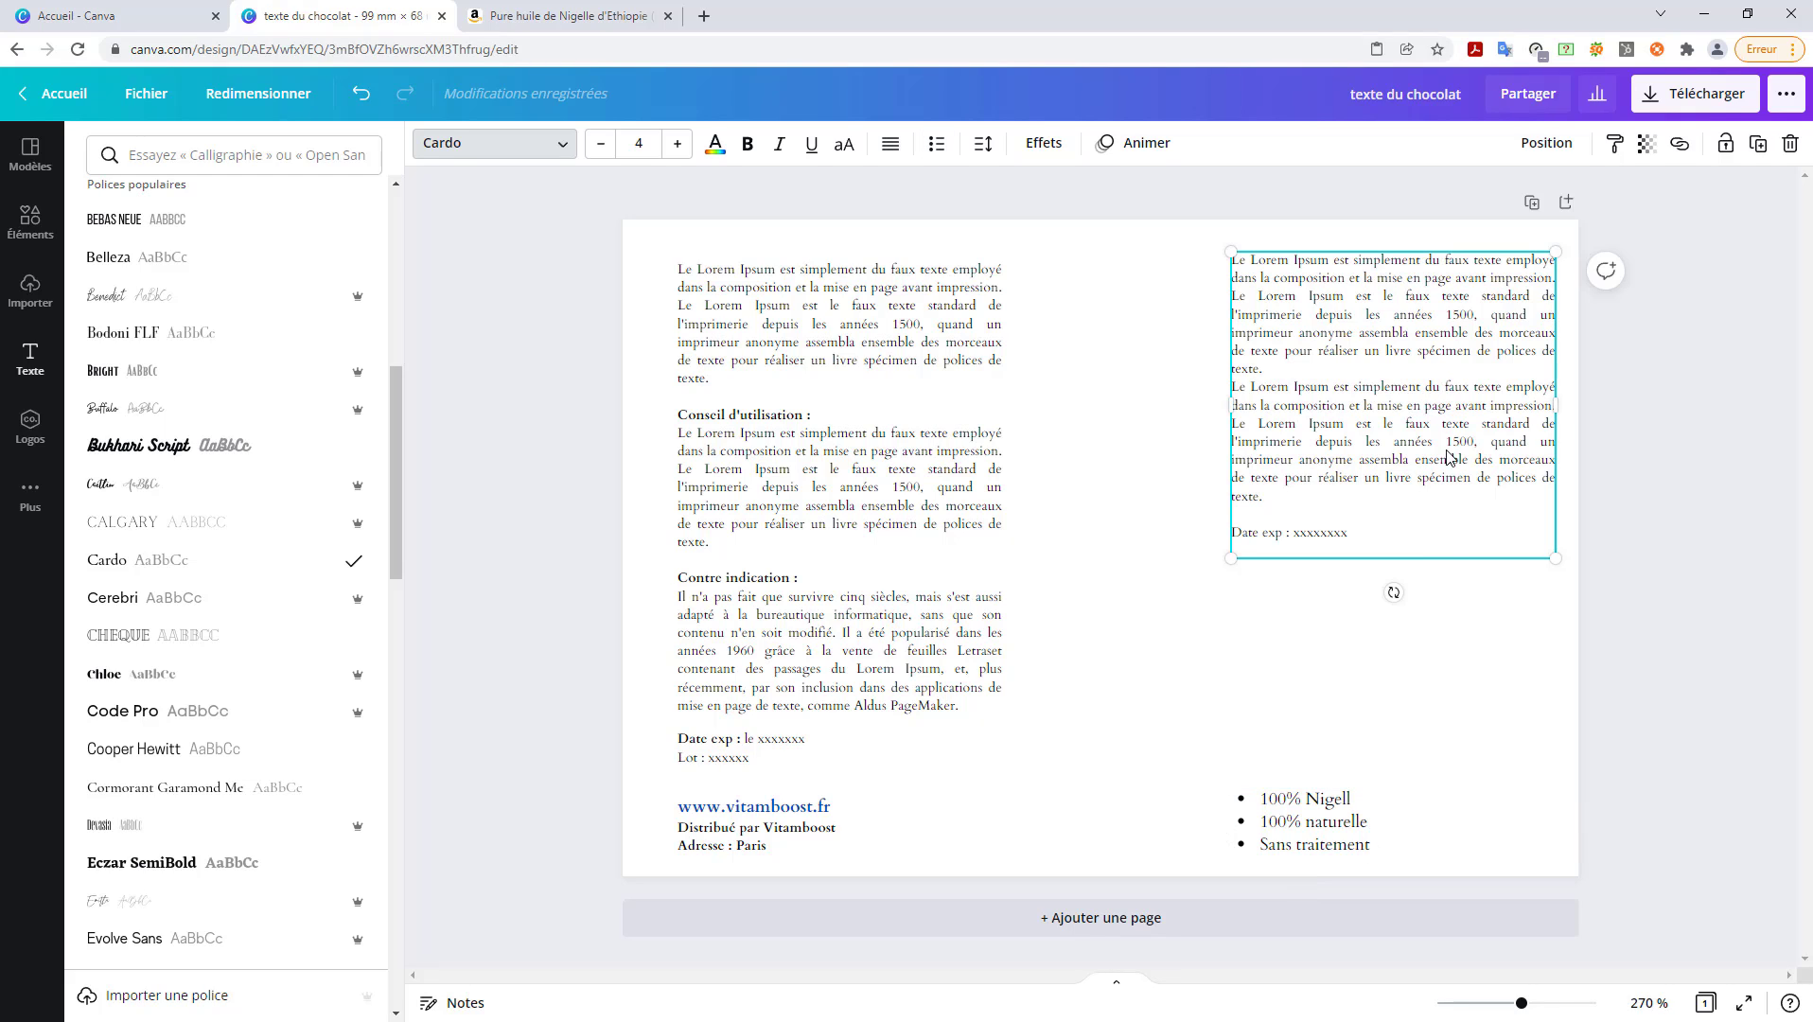
pyautogui.moveTo(1451, 557); pyautogui.dragTo(1452, 572)
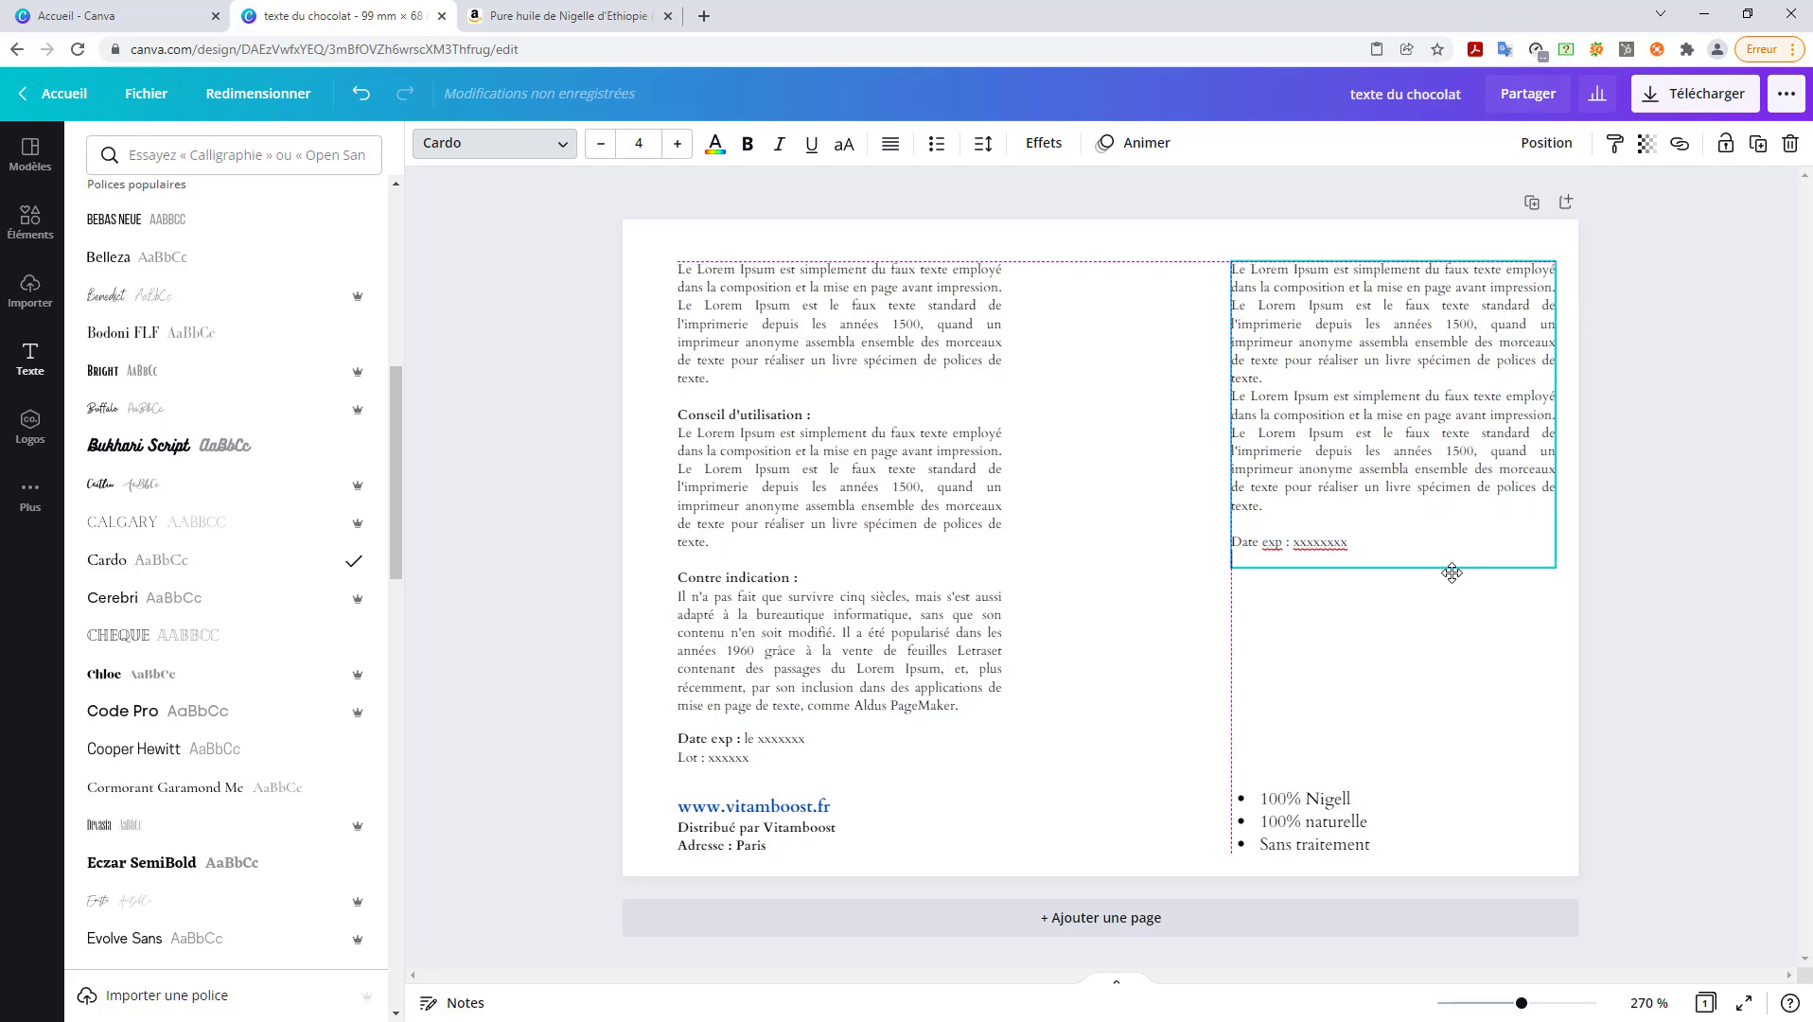
pyautogui.moveTo(1452, 573); pyautogui.dragTo(1451, 573)
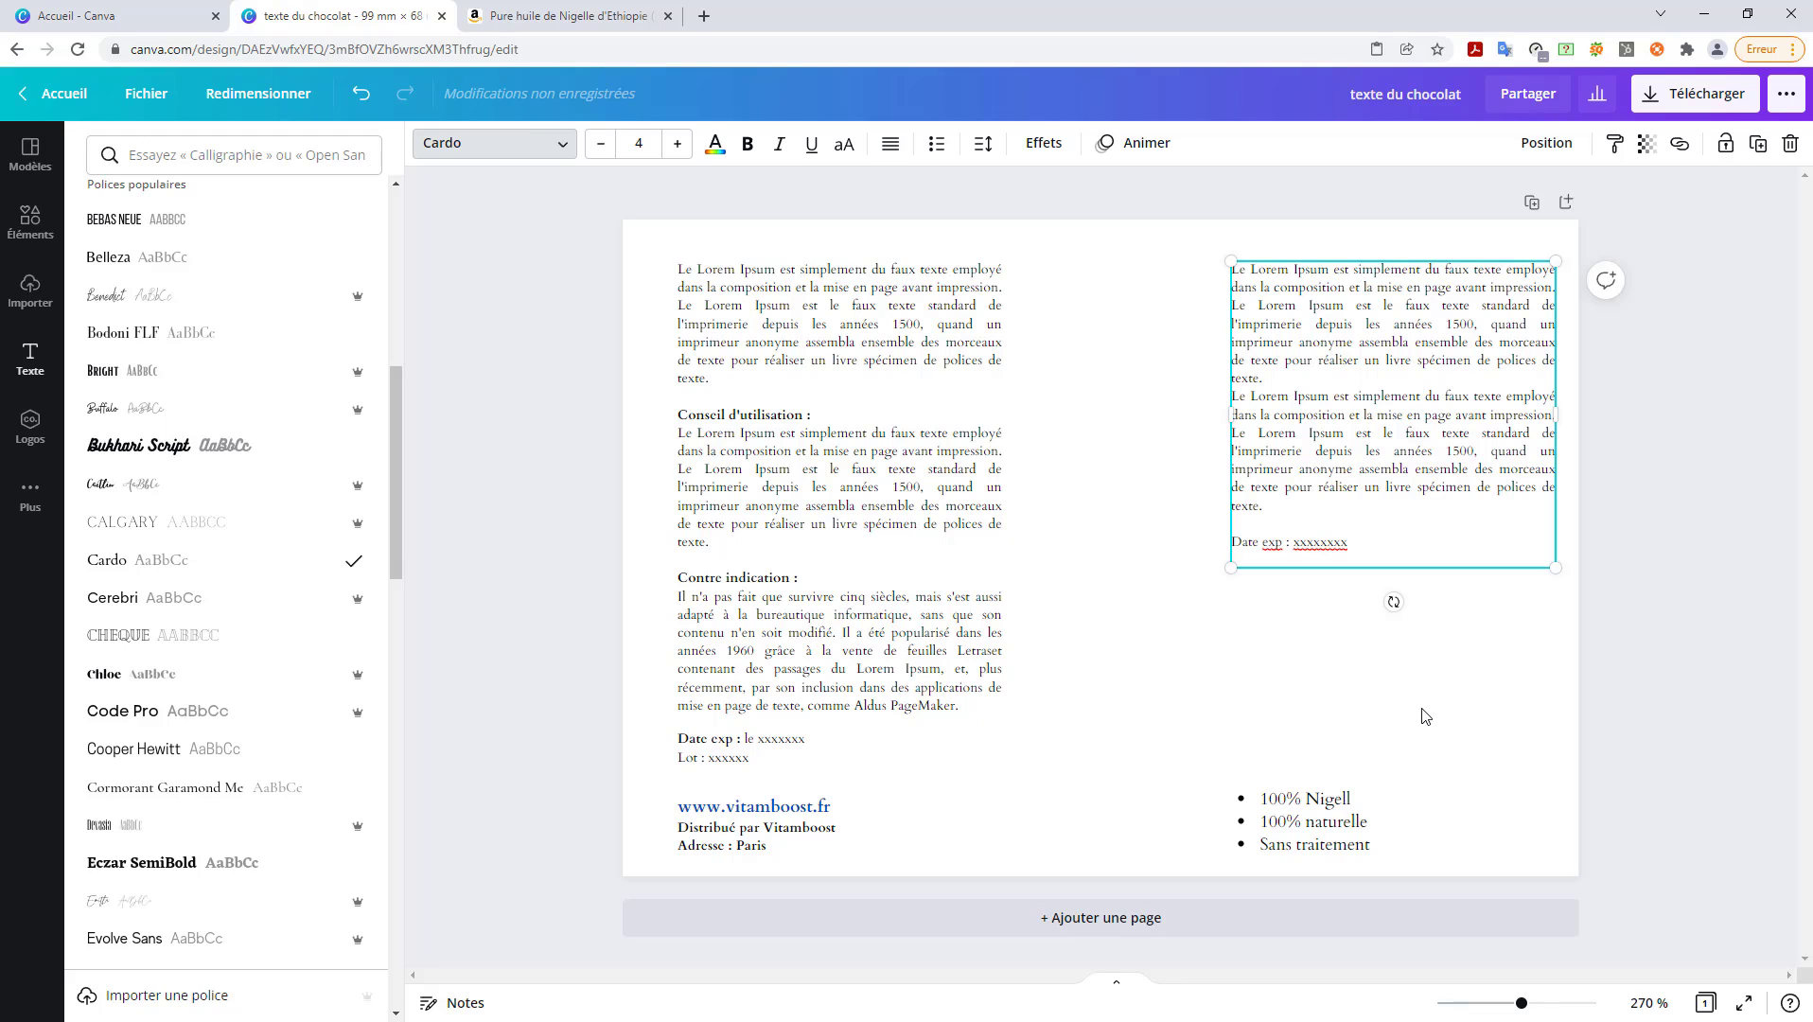
pyautogui.click(1417, 710)
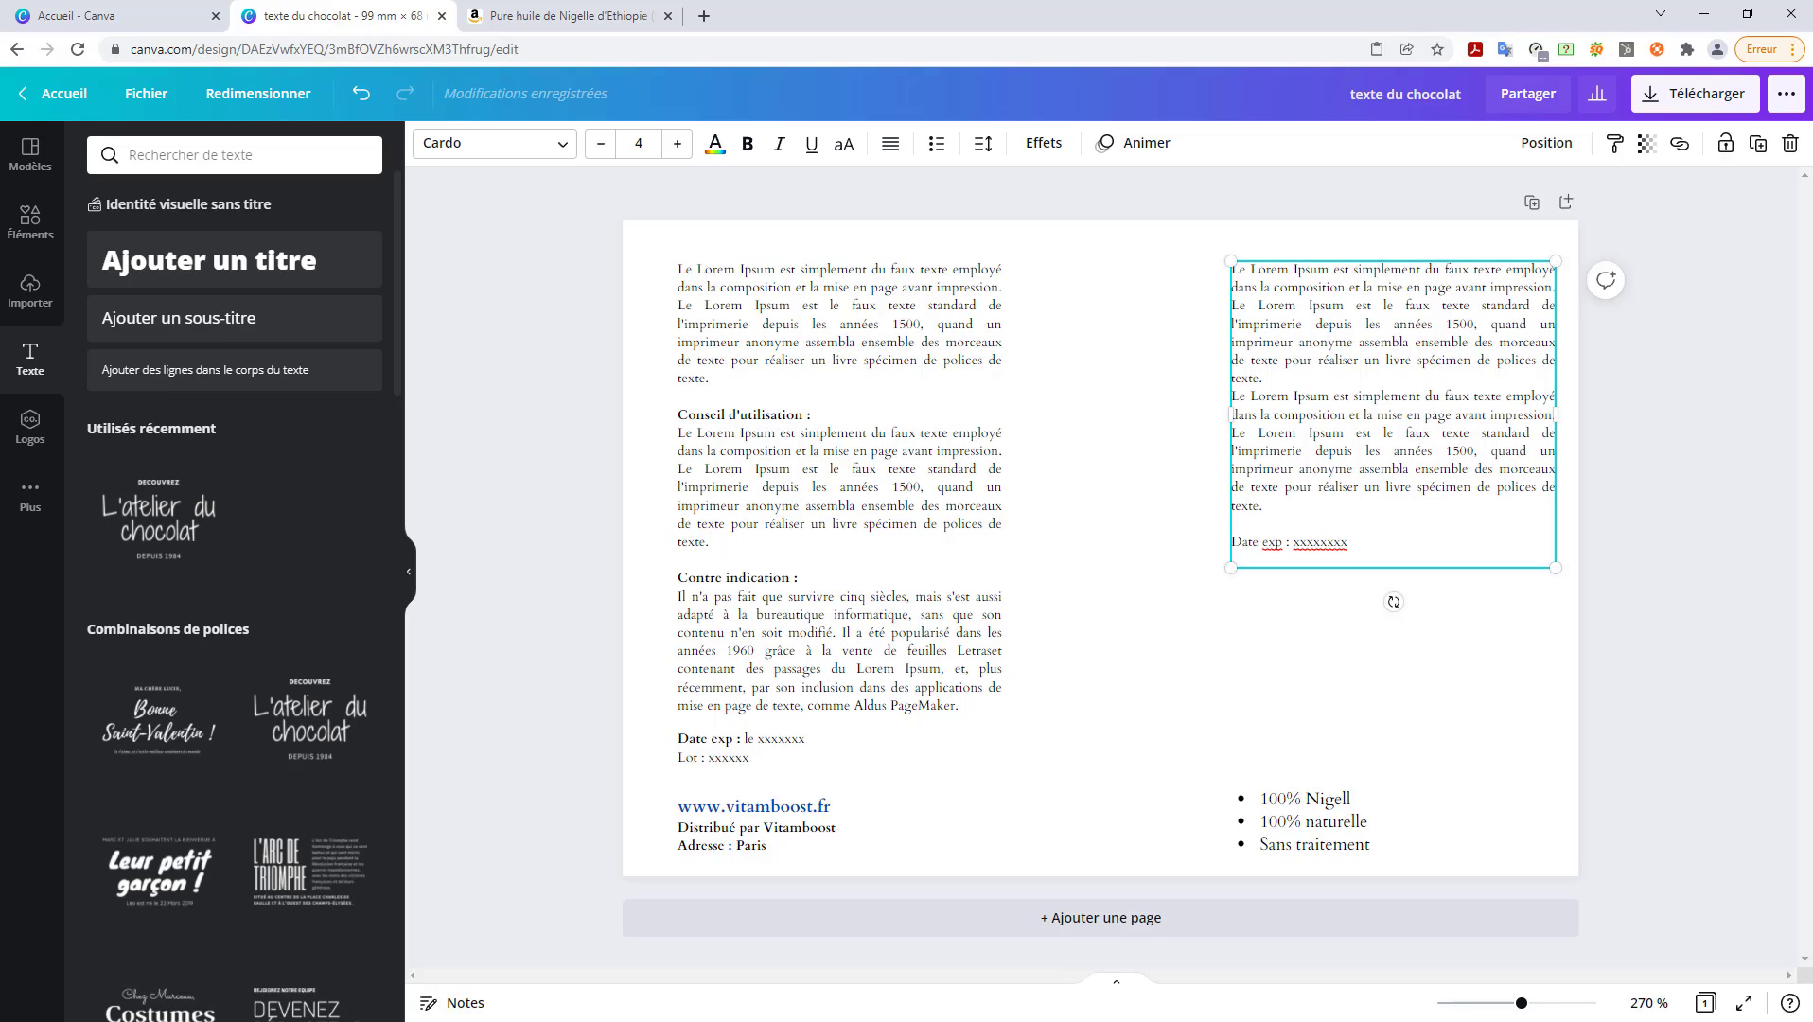
pyautogui.click(29, 288)
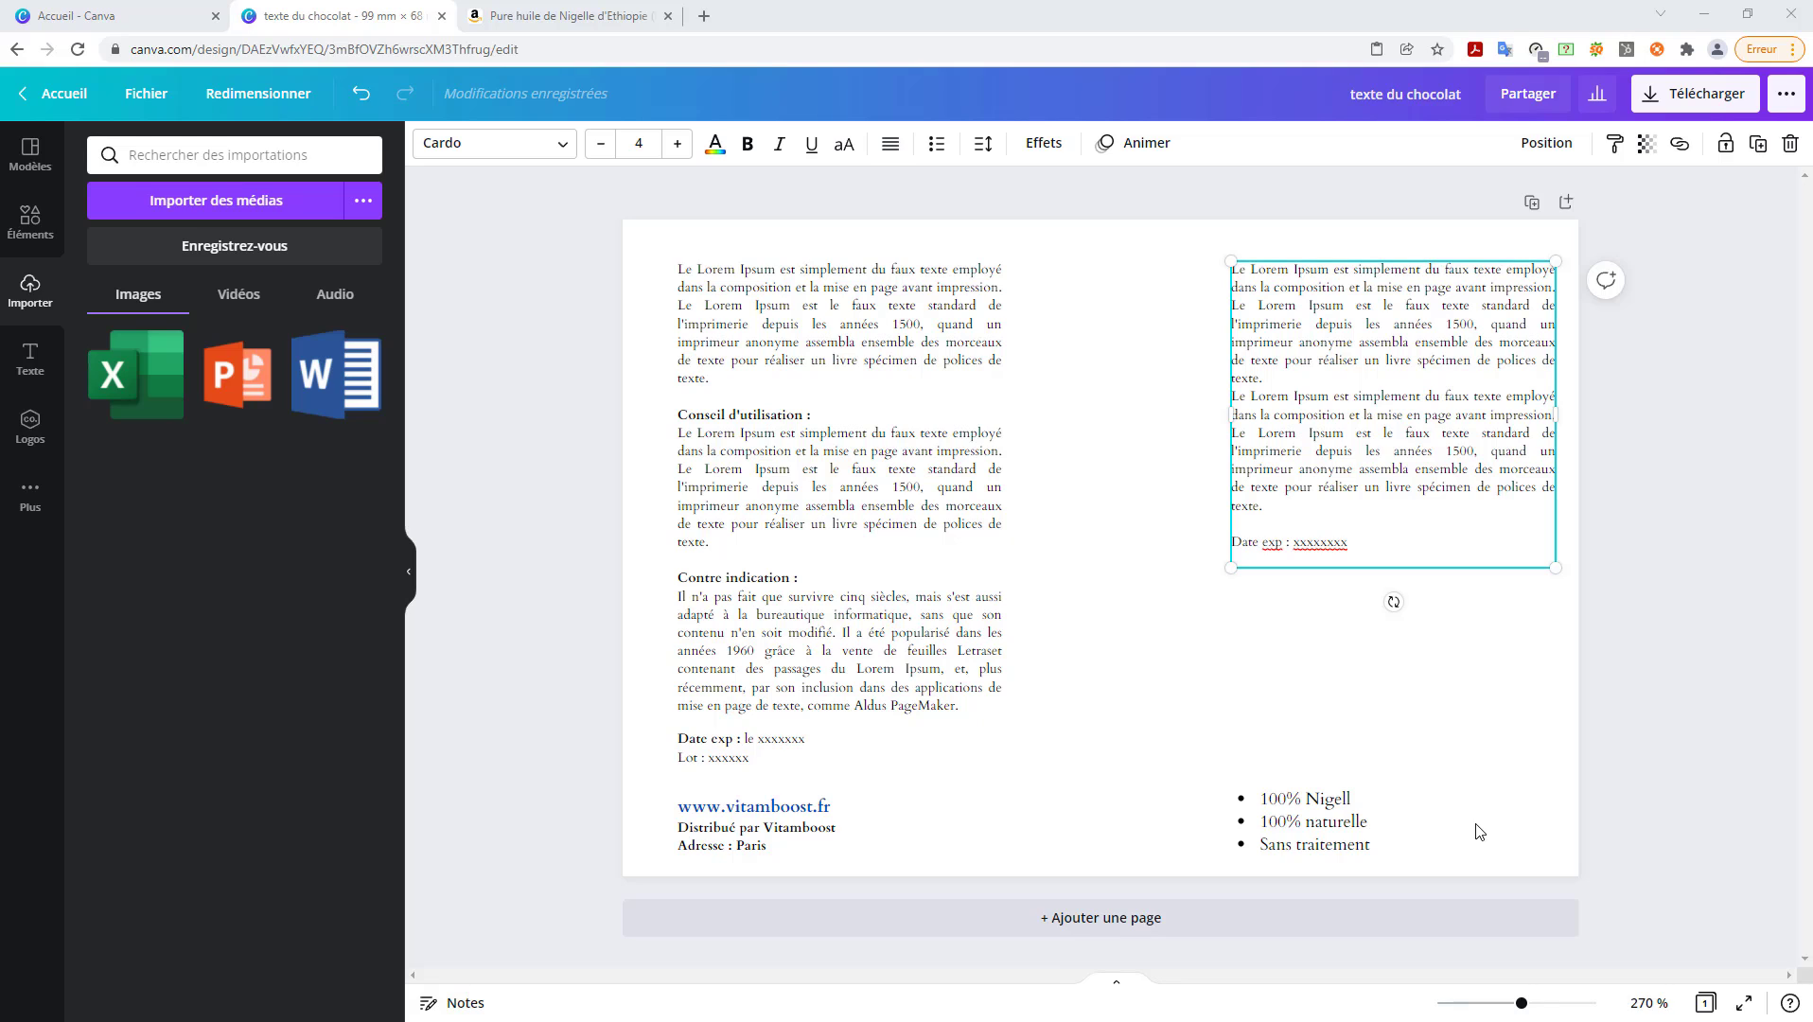
pyautogui.click(214, 209)
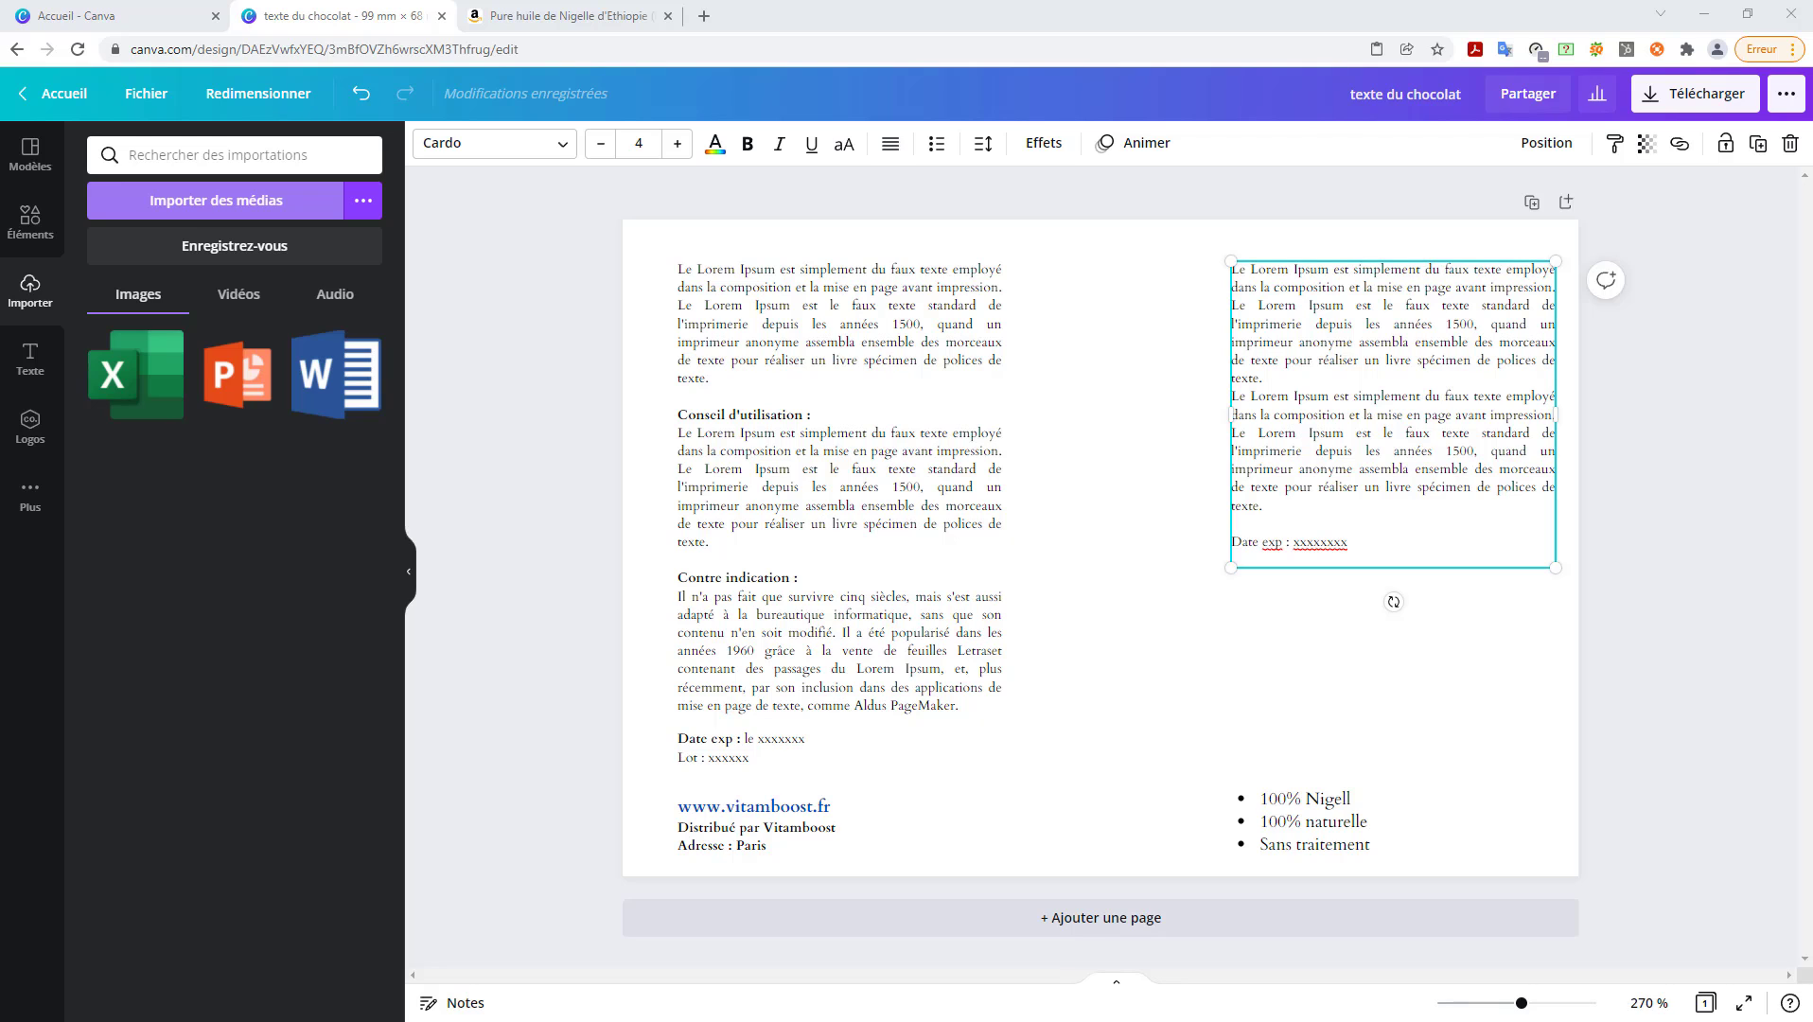
pyautogui.moveTo(668, 197); pyautogui.dragTo(896, 197)
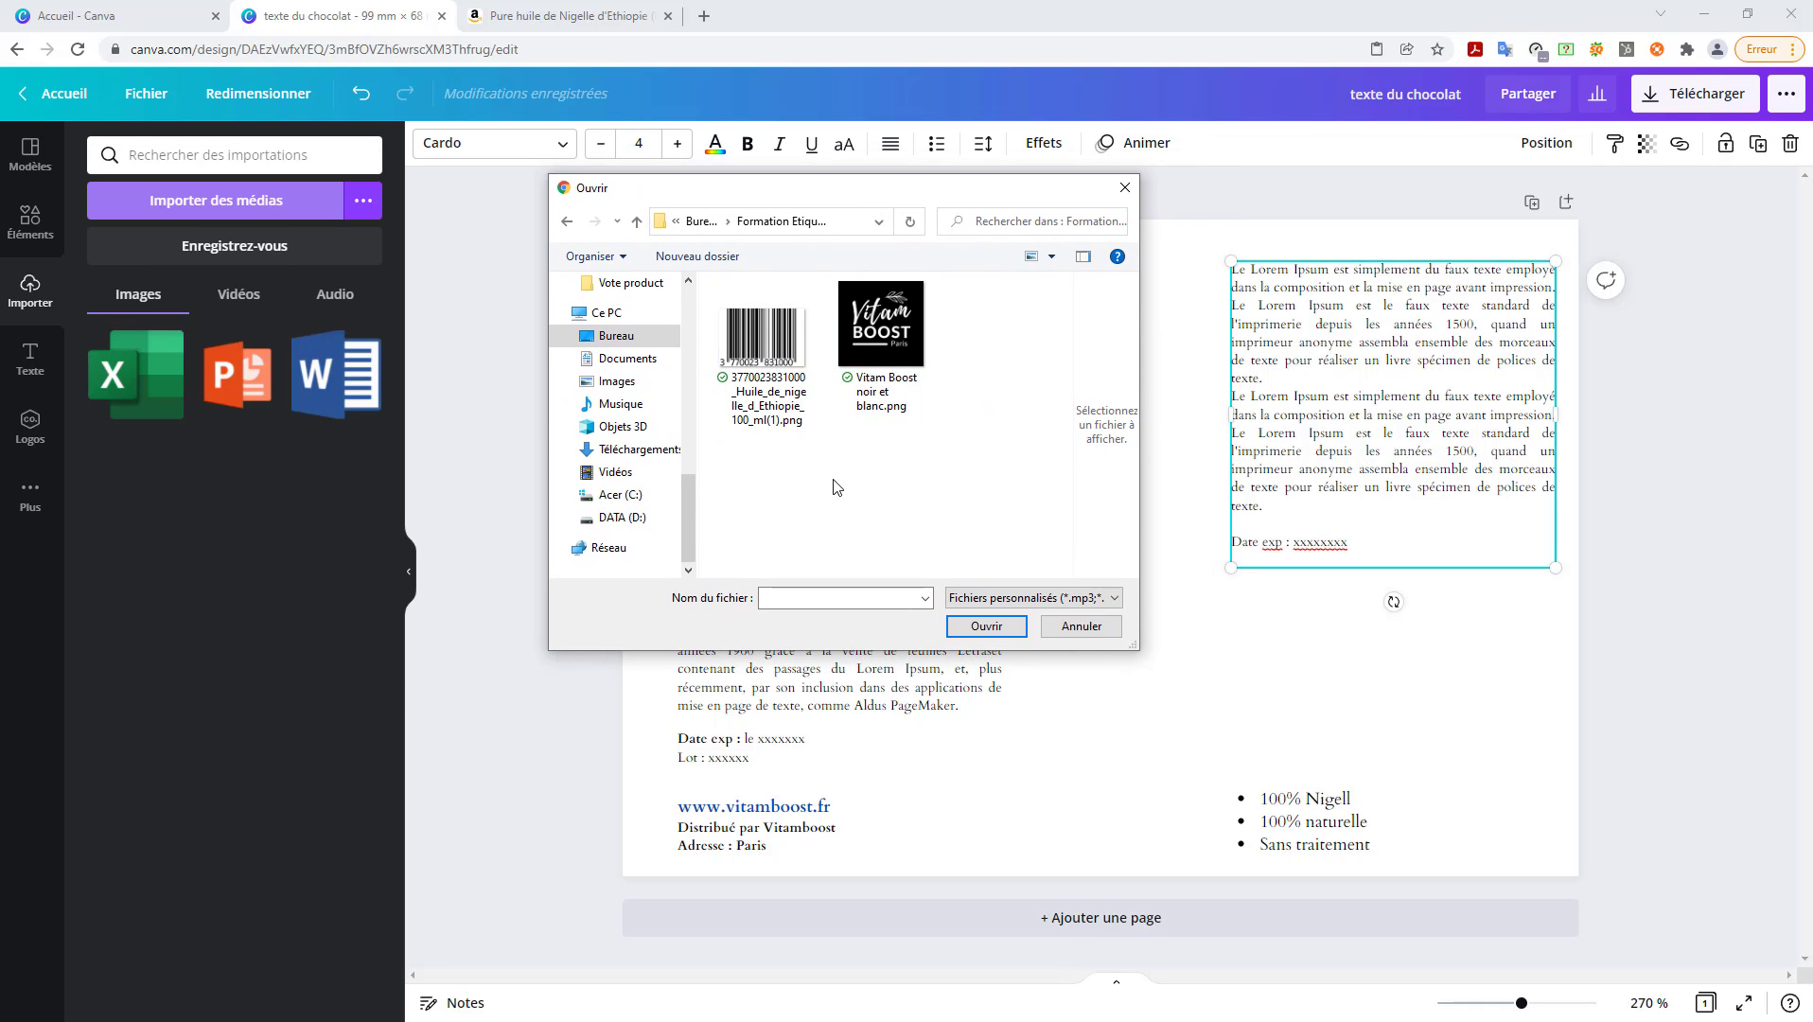
pyautogui.click(762, 346)
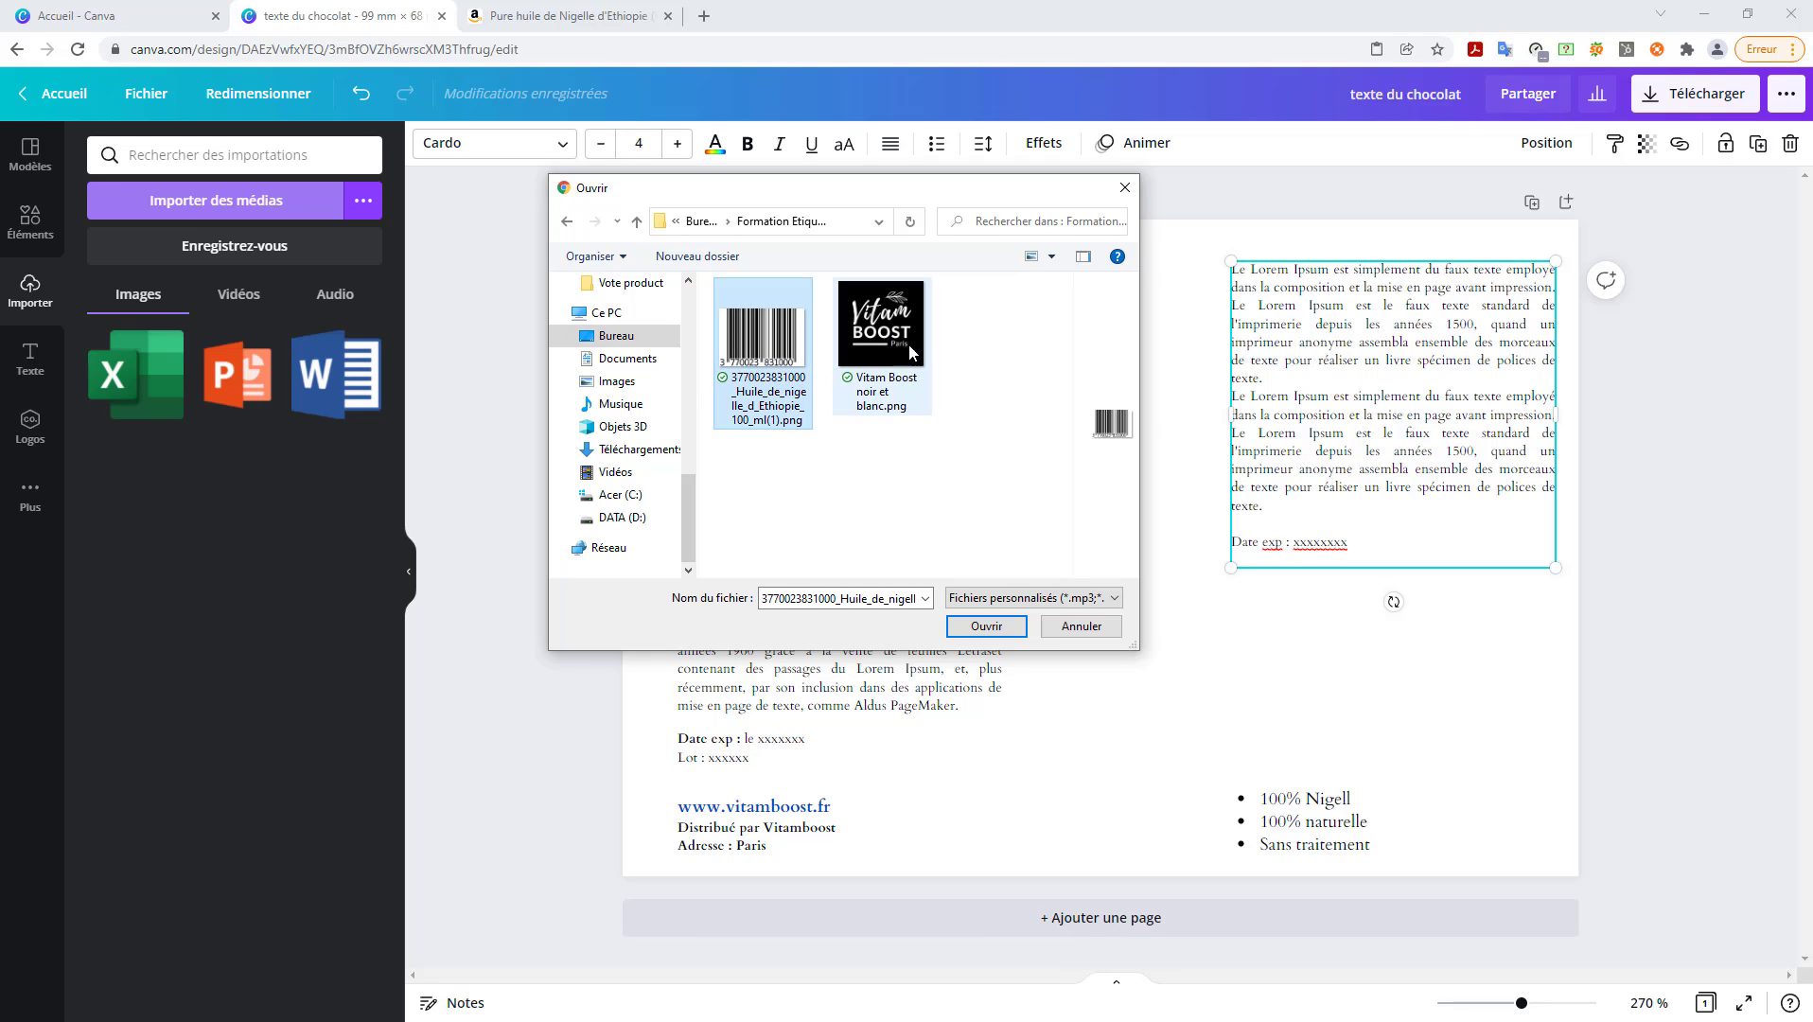
pyautogui.keyDown('ctrl'); pyautogui.click(896, 335); pyautogui.keyUp('ctrl')
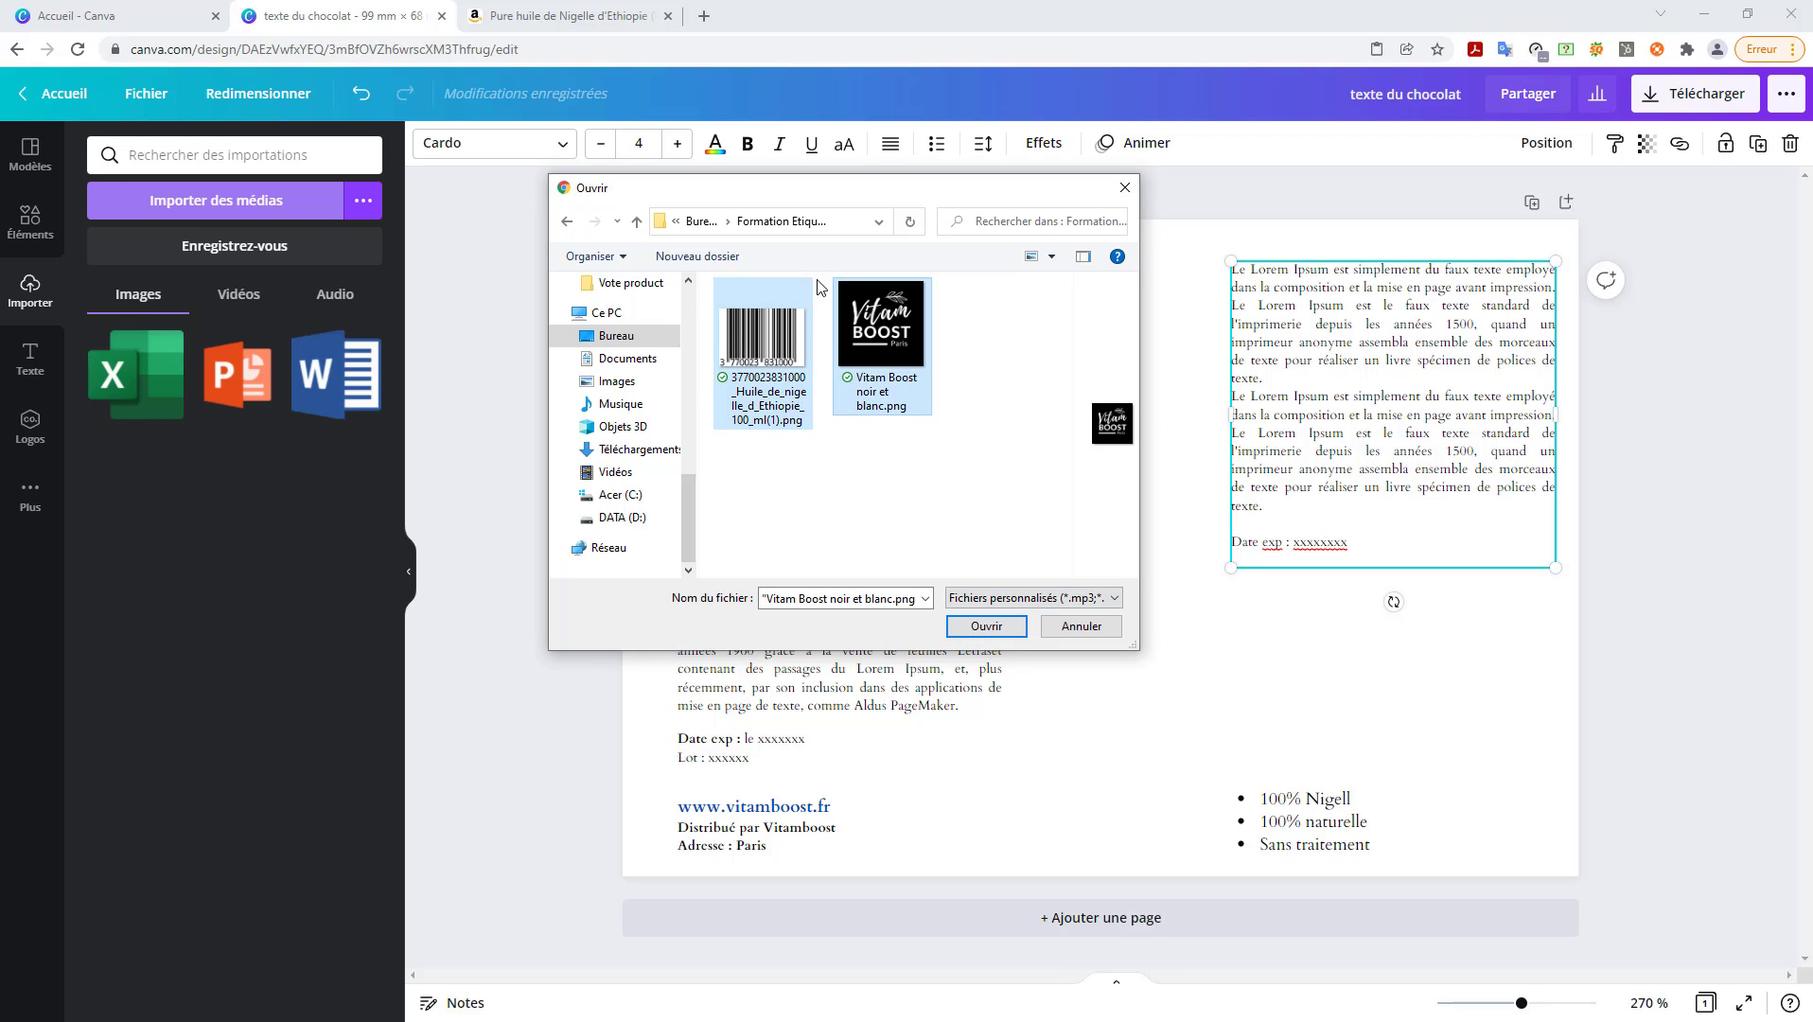
pyautogui.click(985, 627)
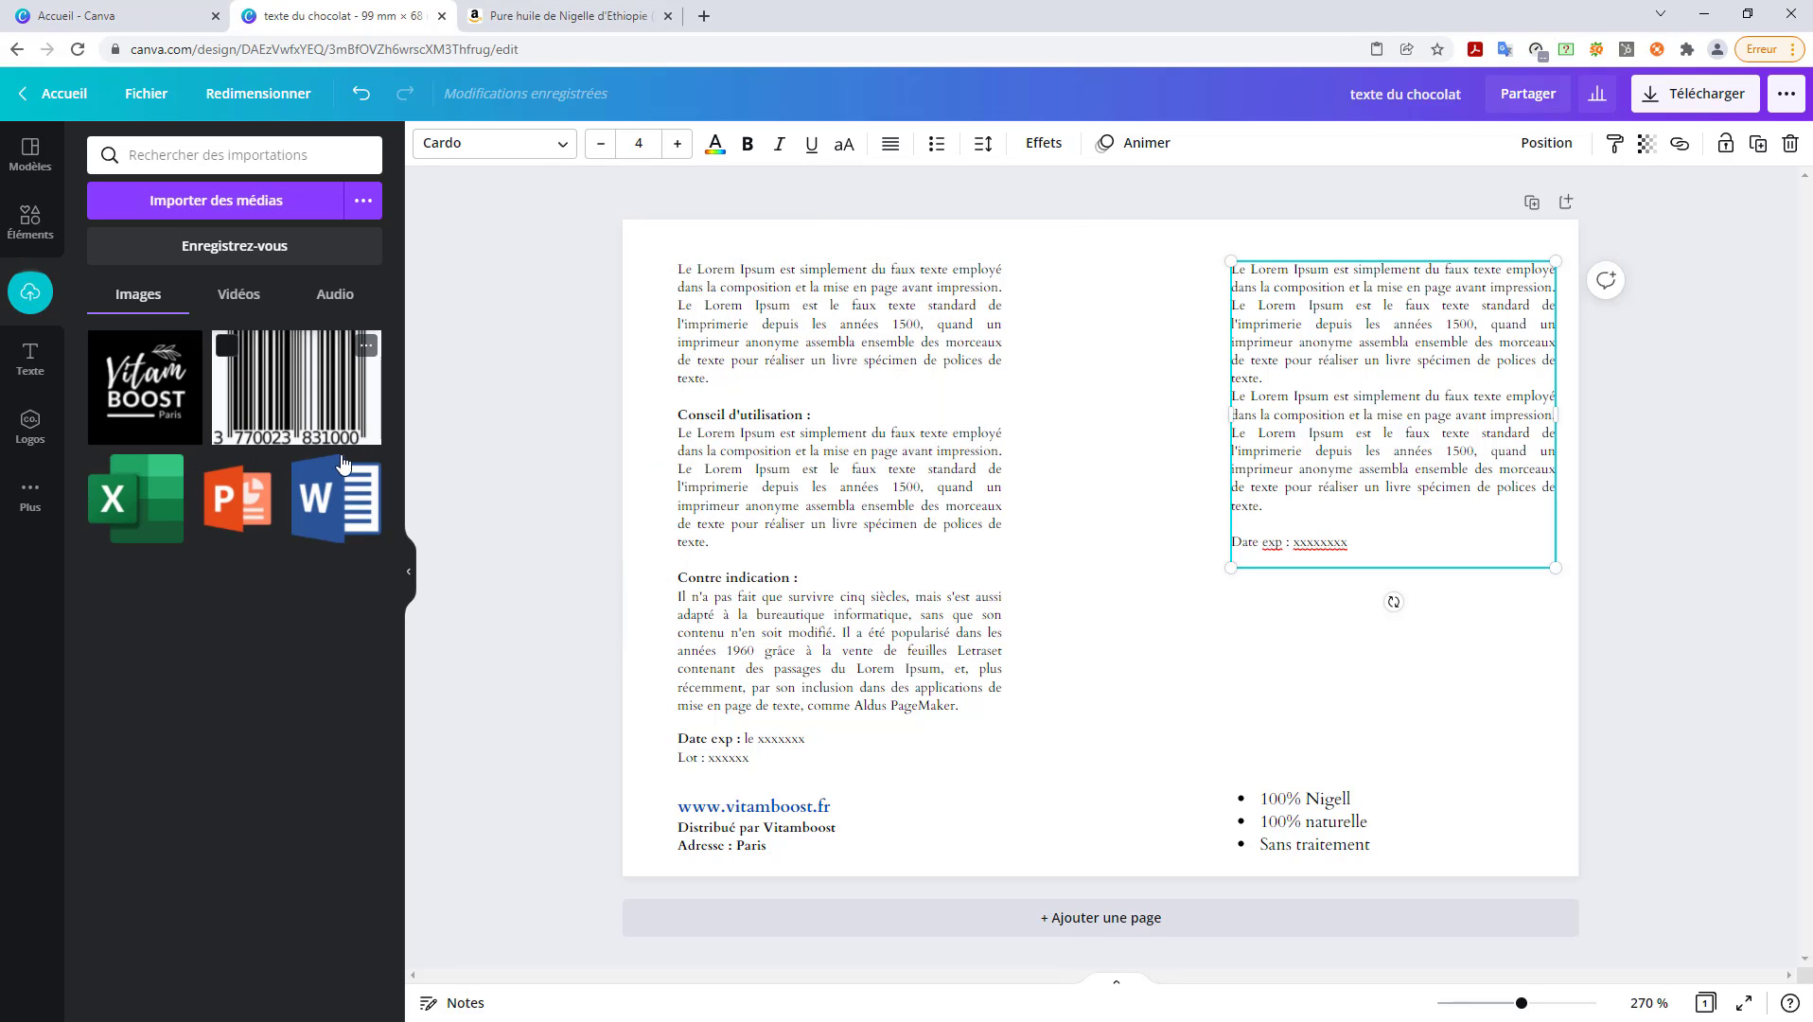
# - Add the uploaded black-and-white Vitam Boost logo to the label
pyautogui.click(105, 351)
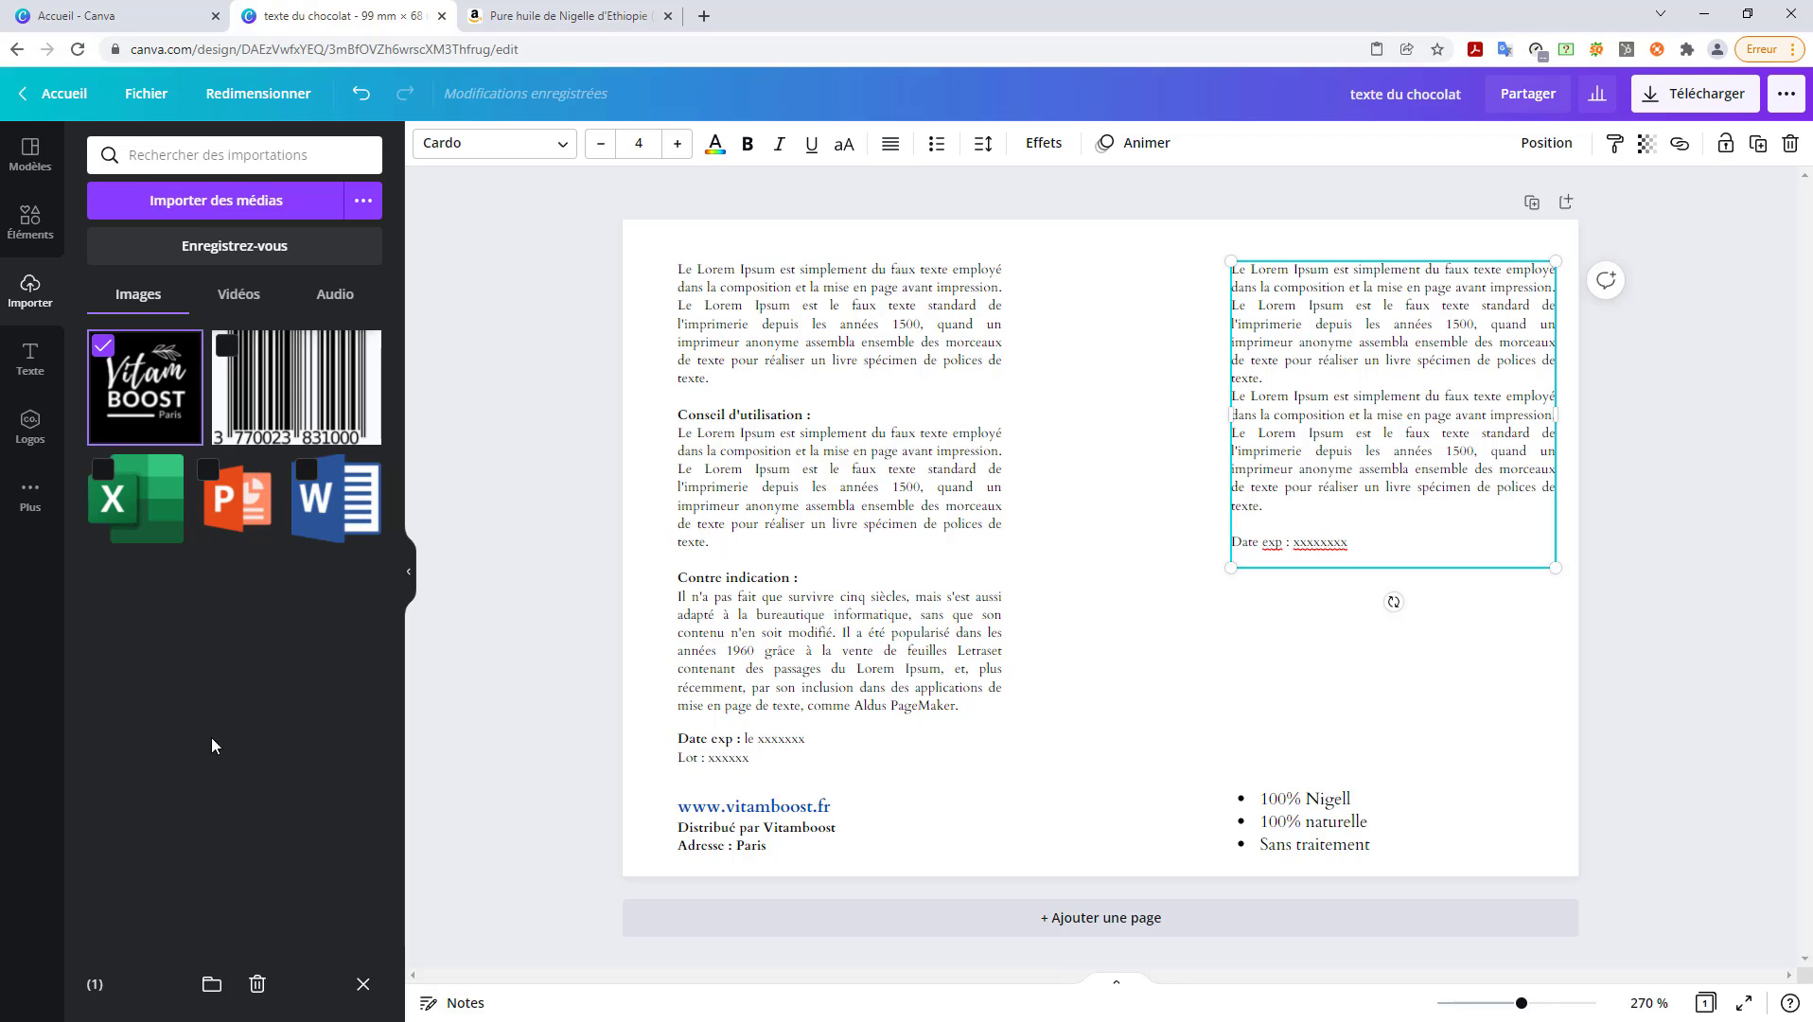
pyautogui.click(167, 409)
pyautogui.click(167, 409)
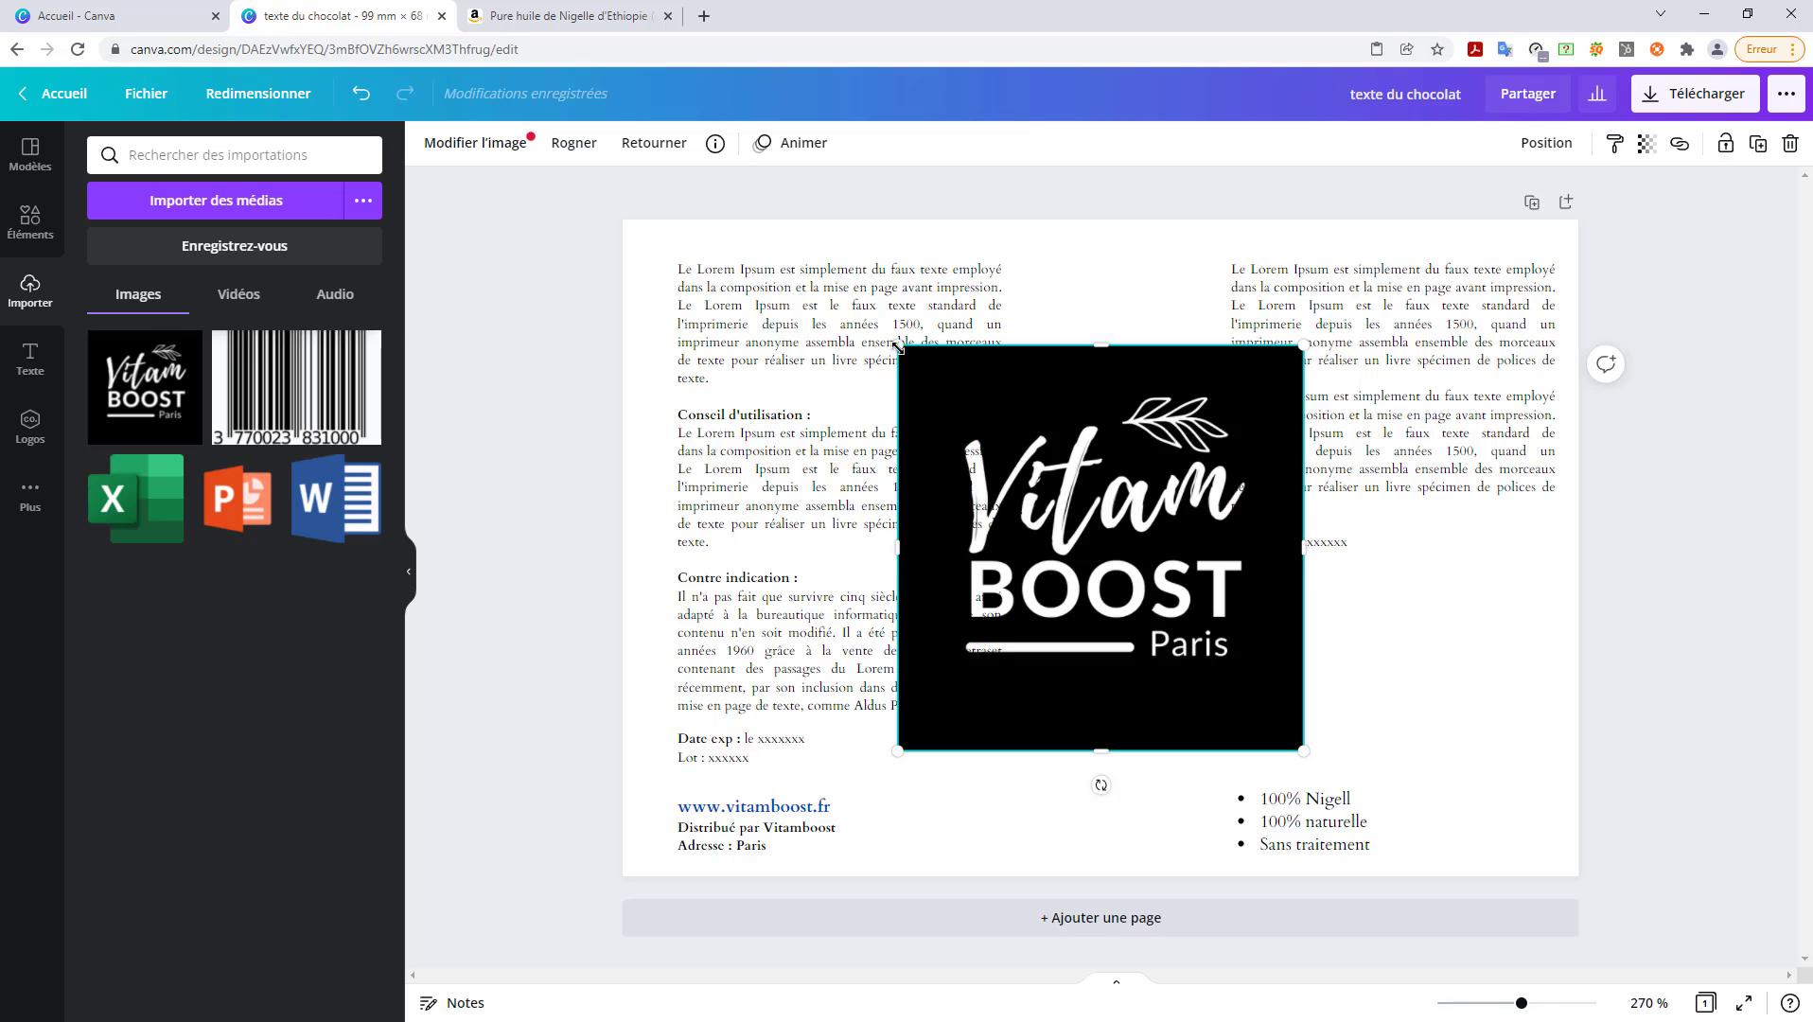
# - Shrink the Vitam Boost logo and place it beside the distributor details, aligned with the left column's right edge
pyautogui.moveTo(926, 369); pyautogui.dragTo(987, 435)
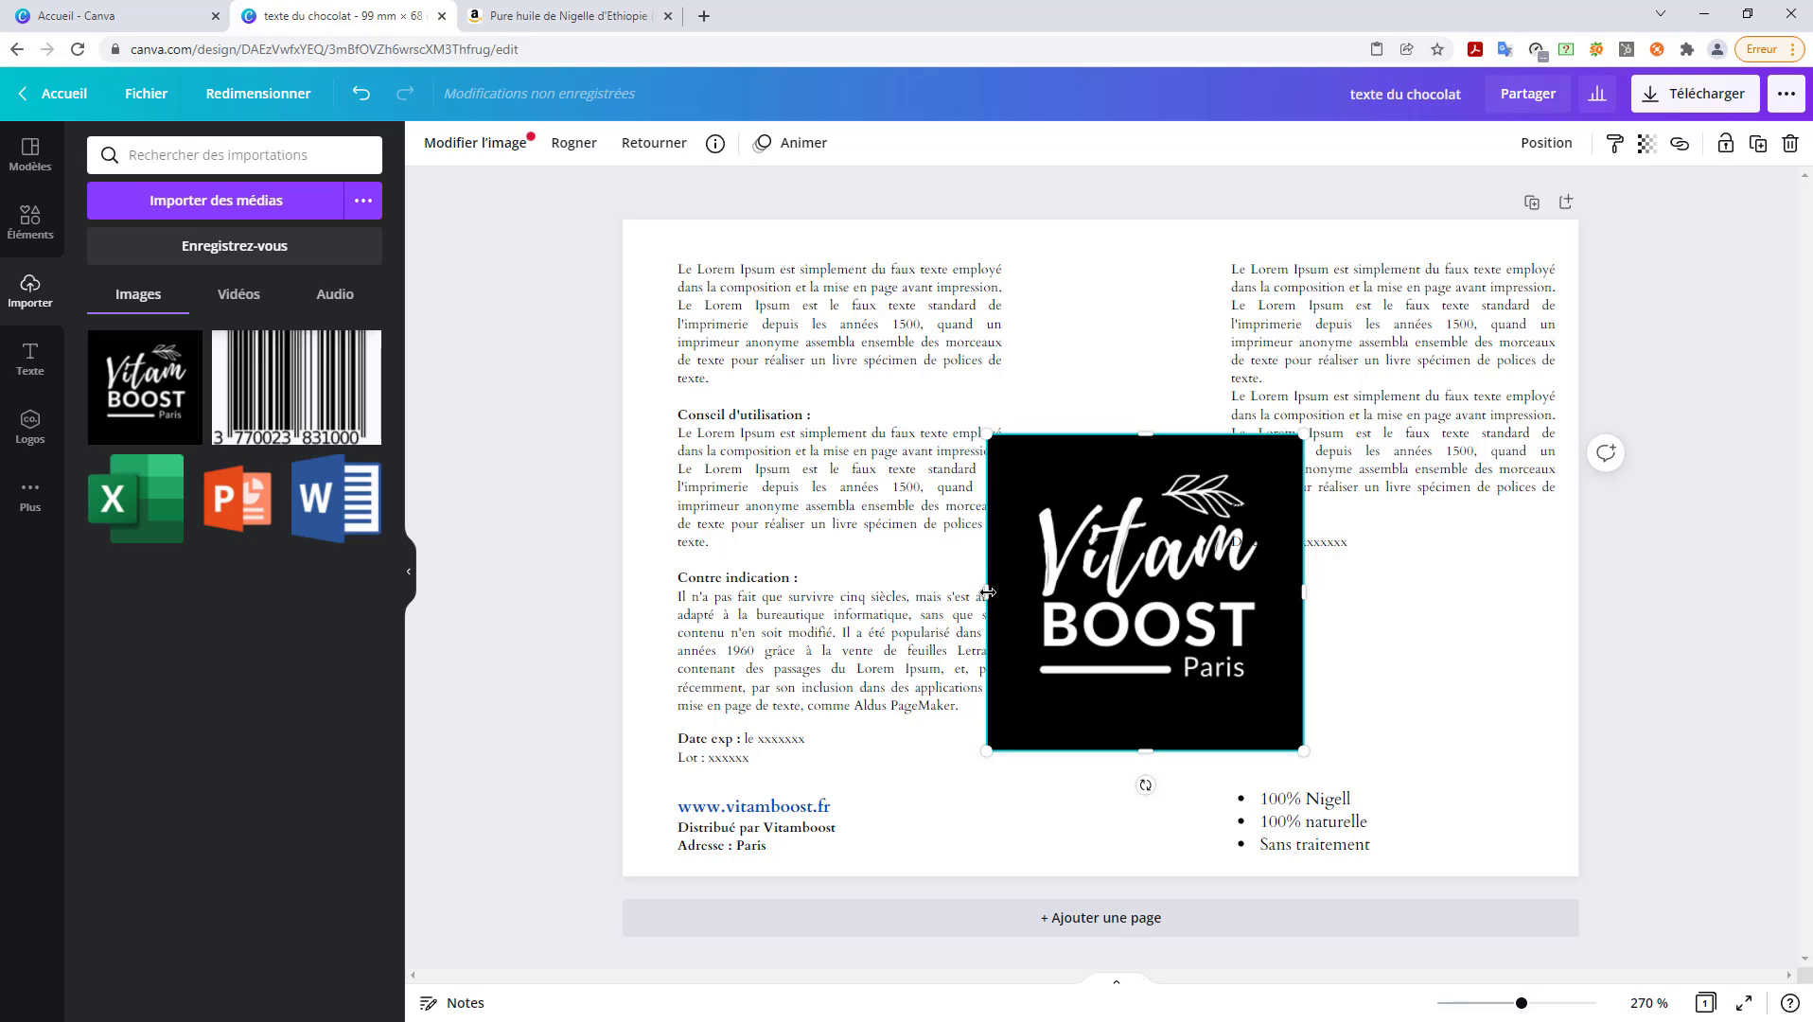
pyautogui.moveTo(987, 592)
pyautogui.mouseDown()
pyautogui.moveTo(829, 601)
pyautogui.moveTo(980, 603)
pyautogui.mouseUp()
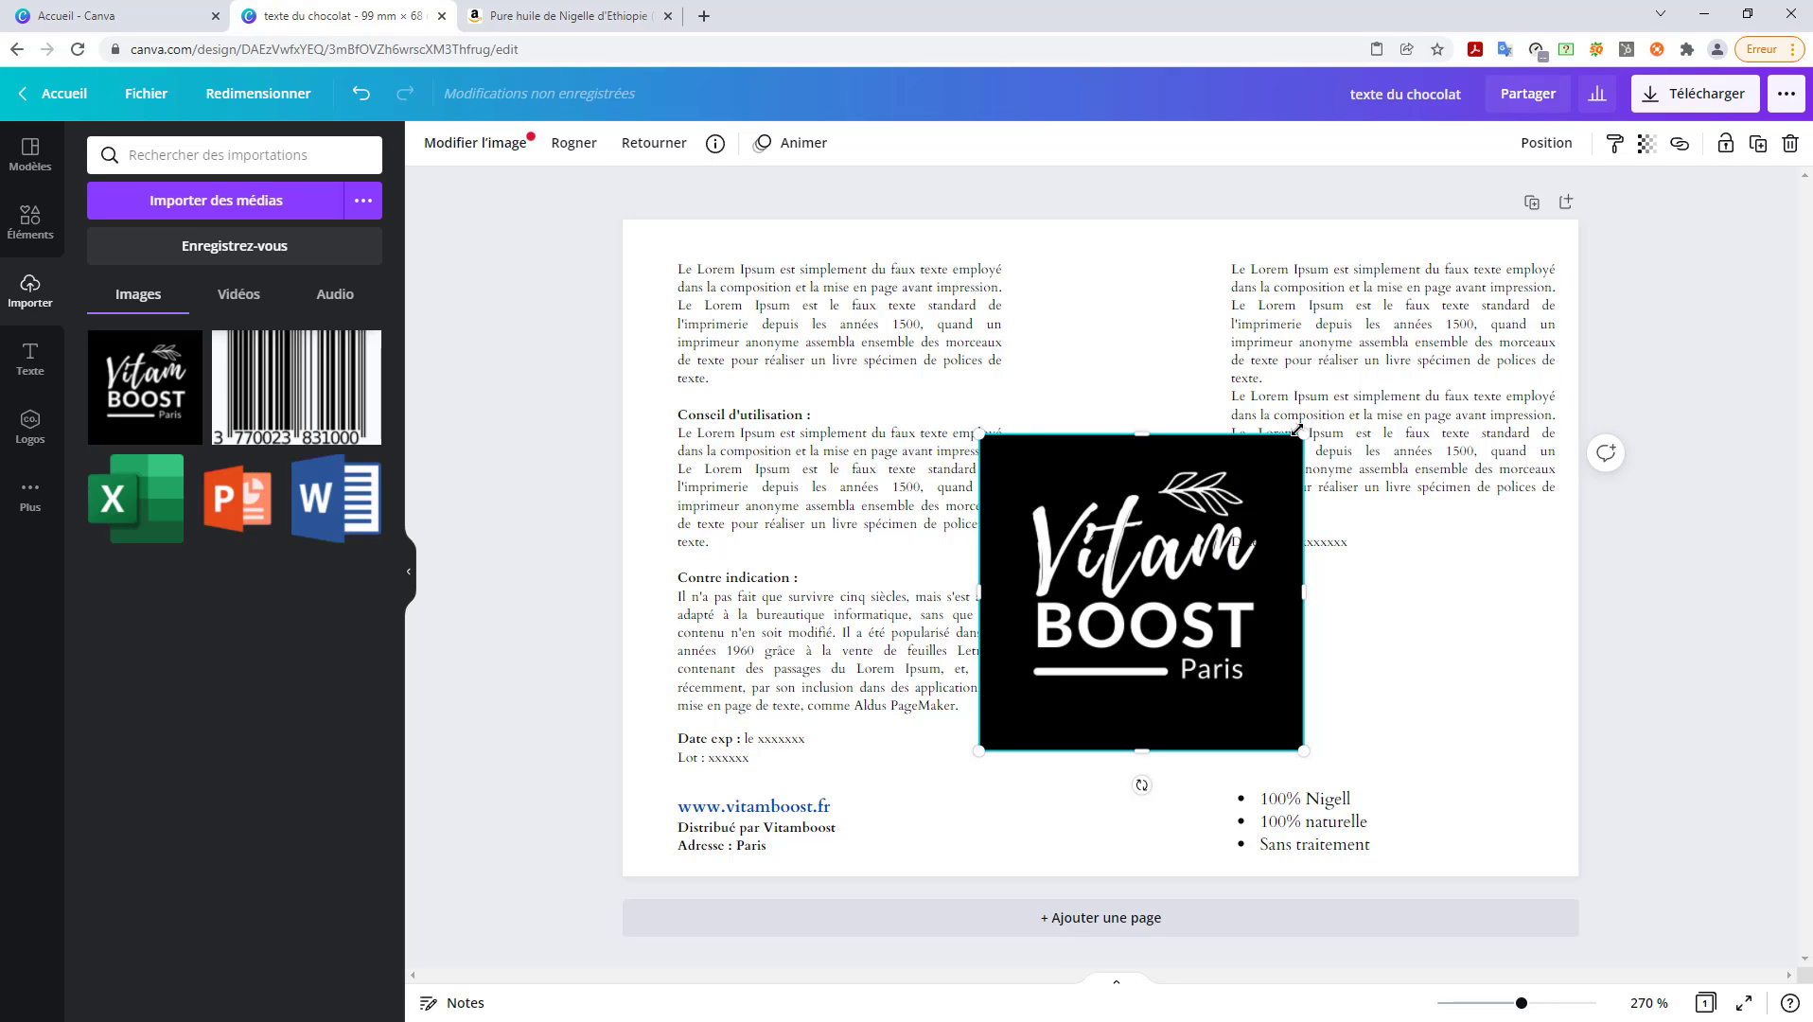
pyautogui.moveTo(1302, 433); pyautogui.dragTo(975, 796)
pyautogui.click(991, 768)
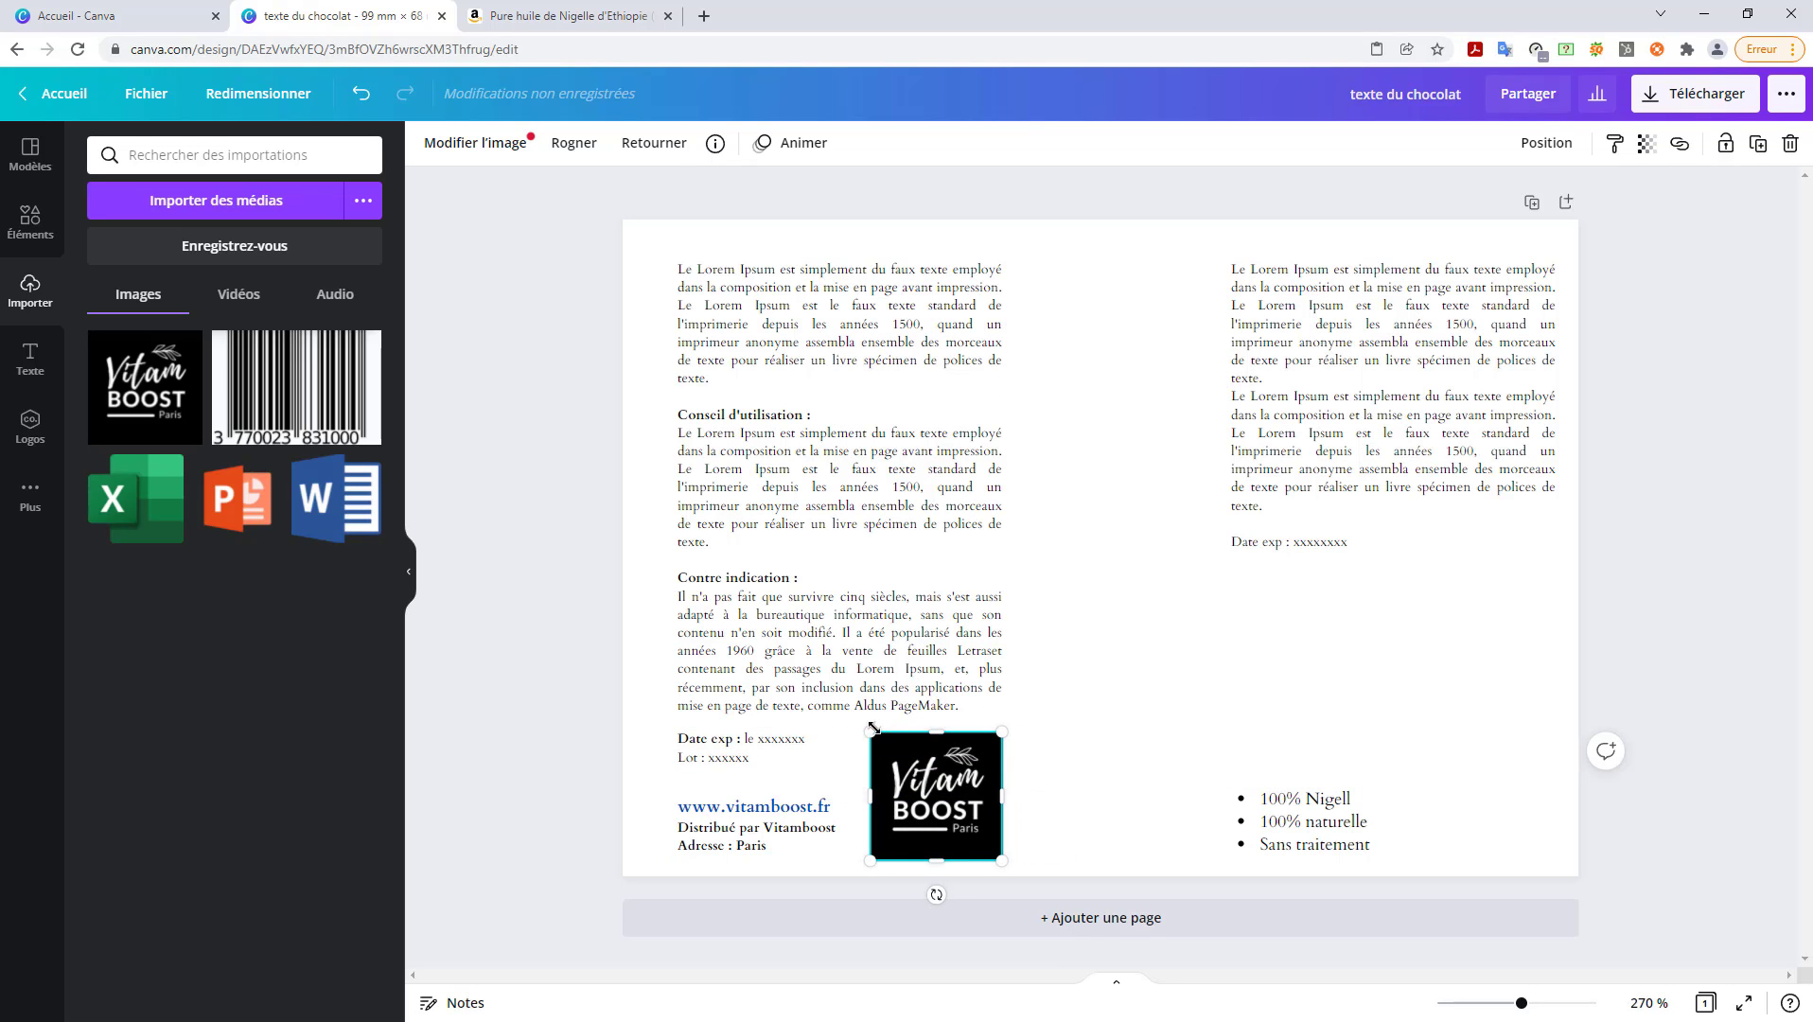
pyautogui.moveTo(871, 737)
pyautogui.mouseDown()
pyautogui.moveTo(918, 772)
pyautogui.moveTo(895, 756)
pyautogui.mouseUp()
pyautogui.click(1182, 579)
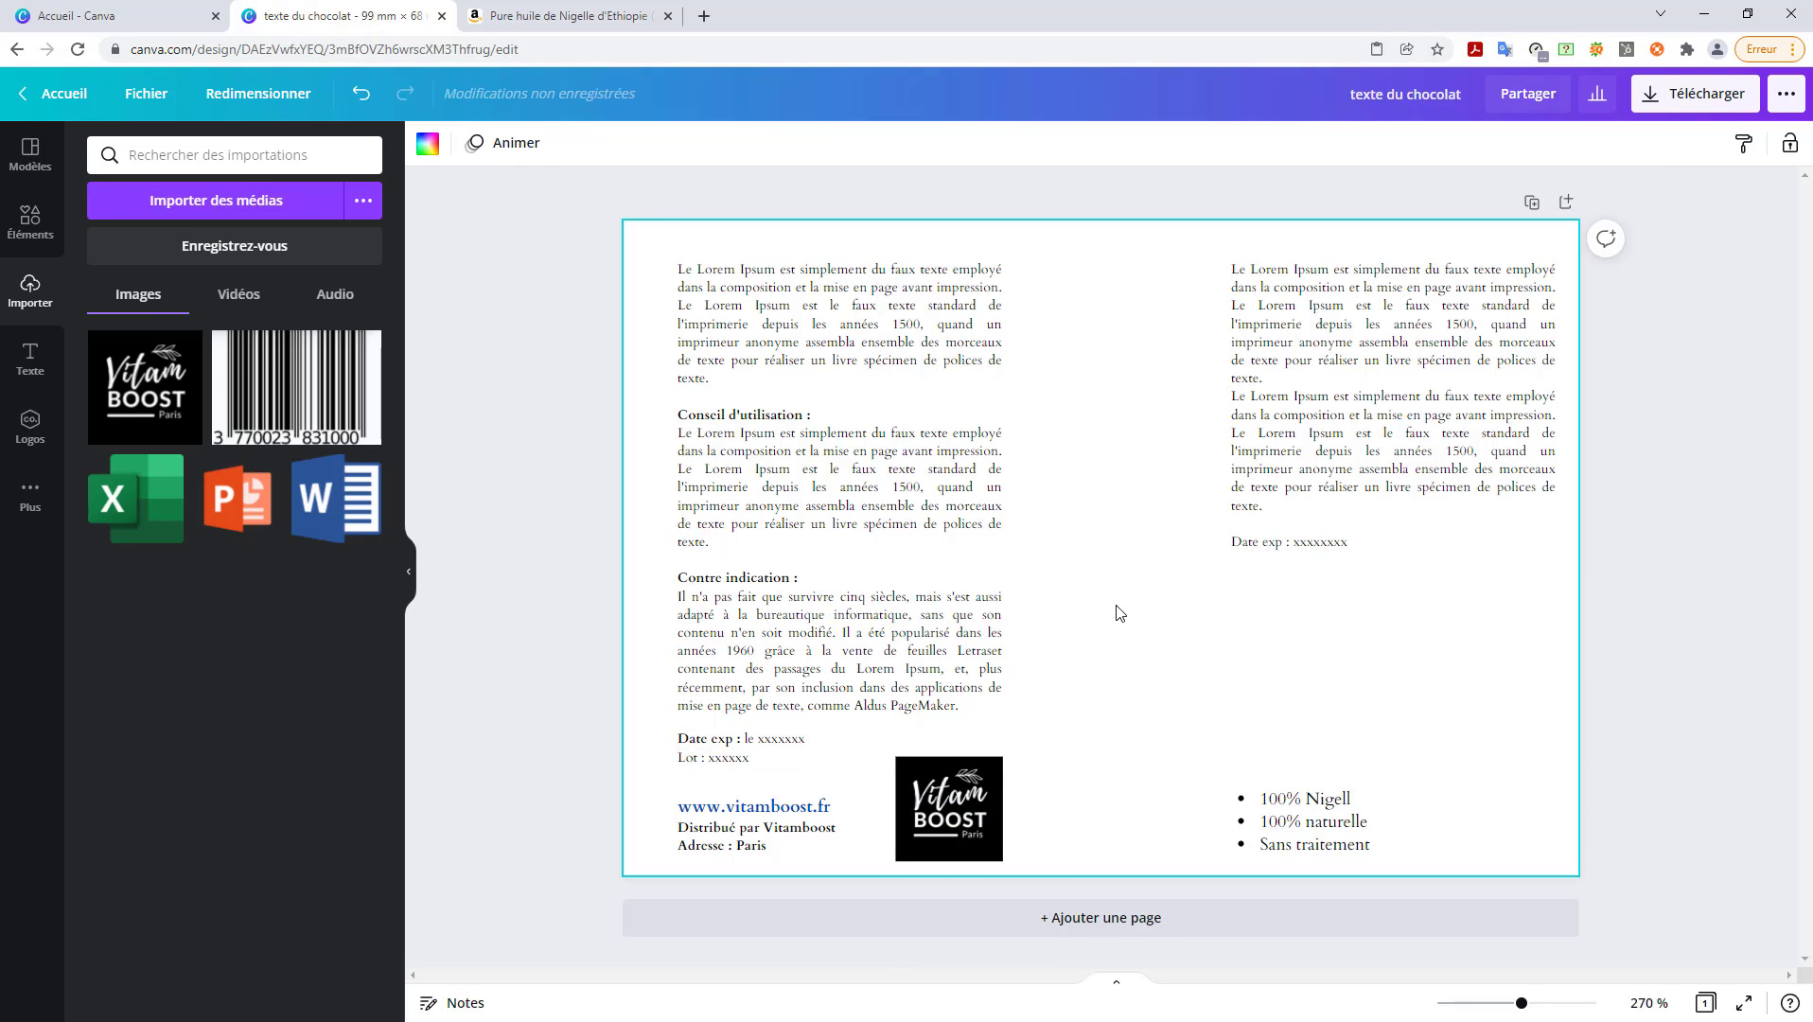
# - Add the uploaded barcode image to the label and delete the duplicate copy
pyautogui.click(276, 390)
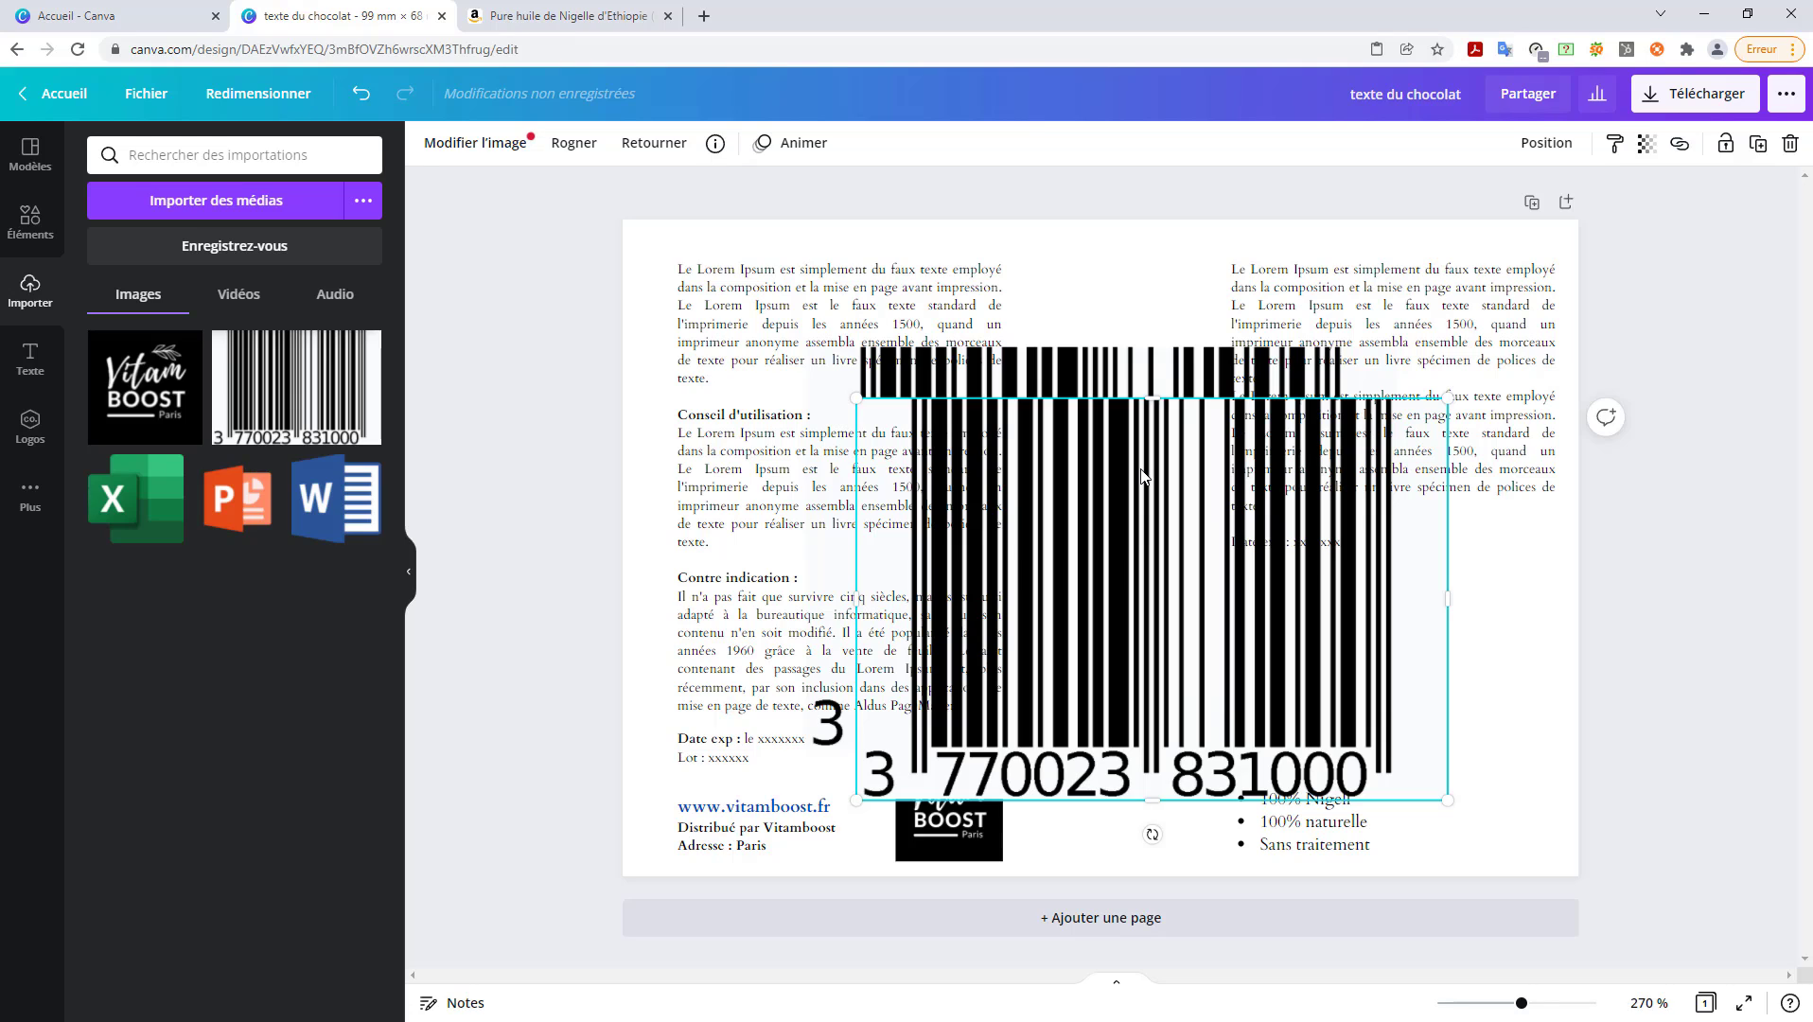
pyautogui.press('Delete')
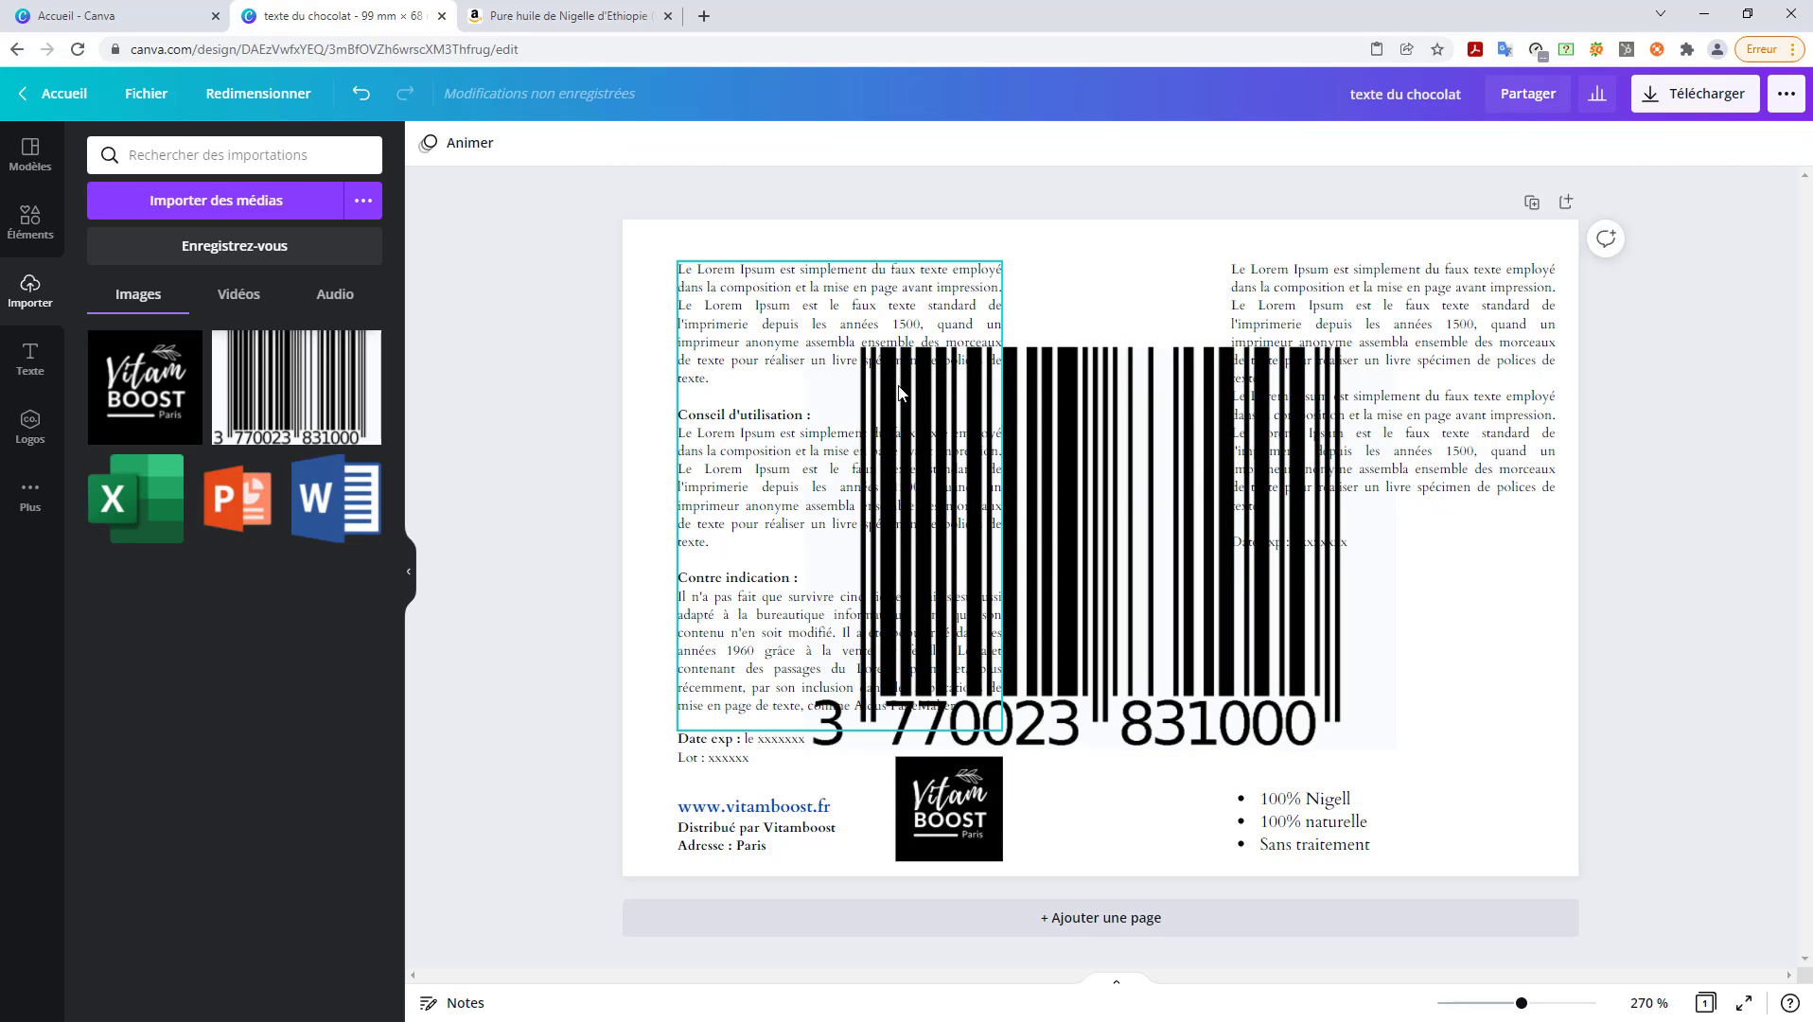
pyautogui.click(901, 394)
pyautogui.click(1154, 435)
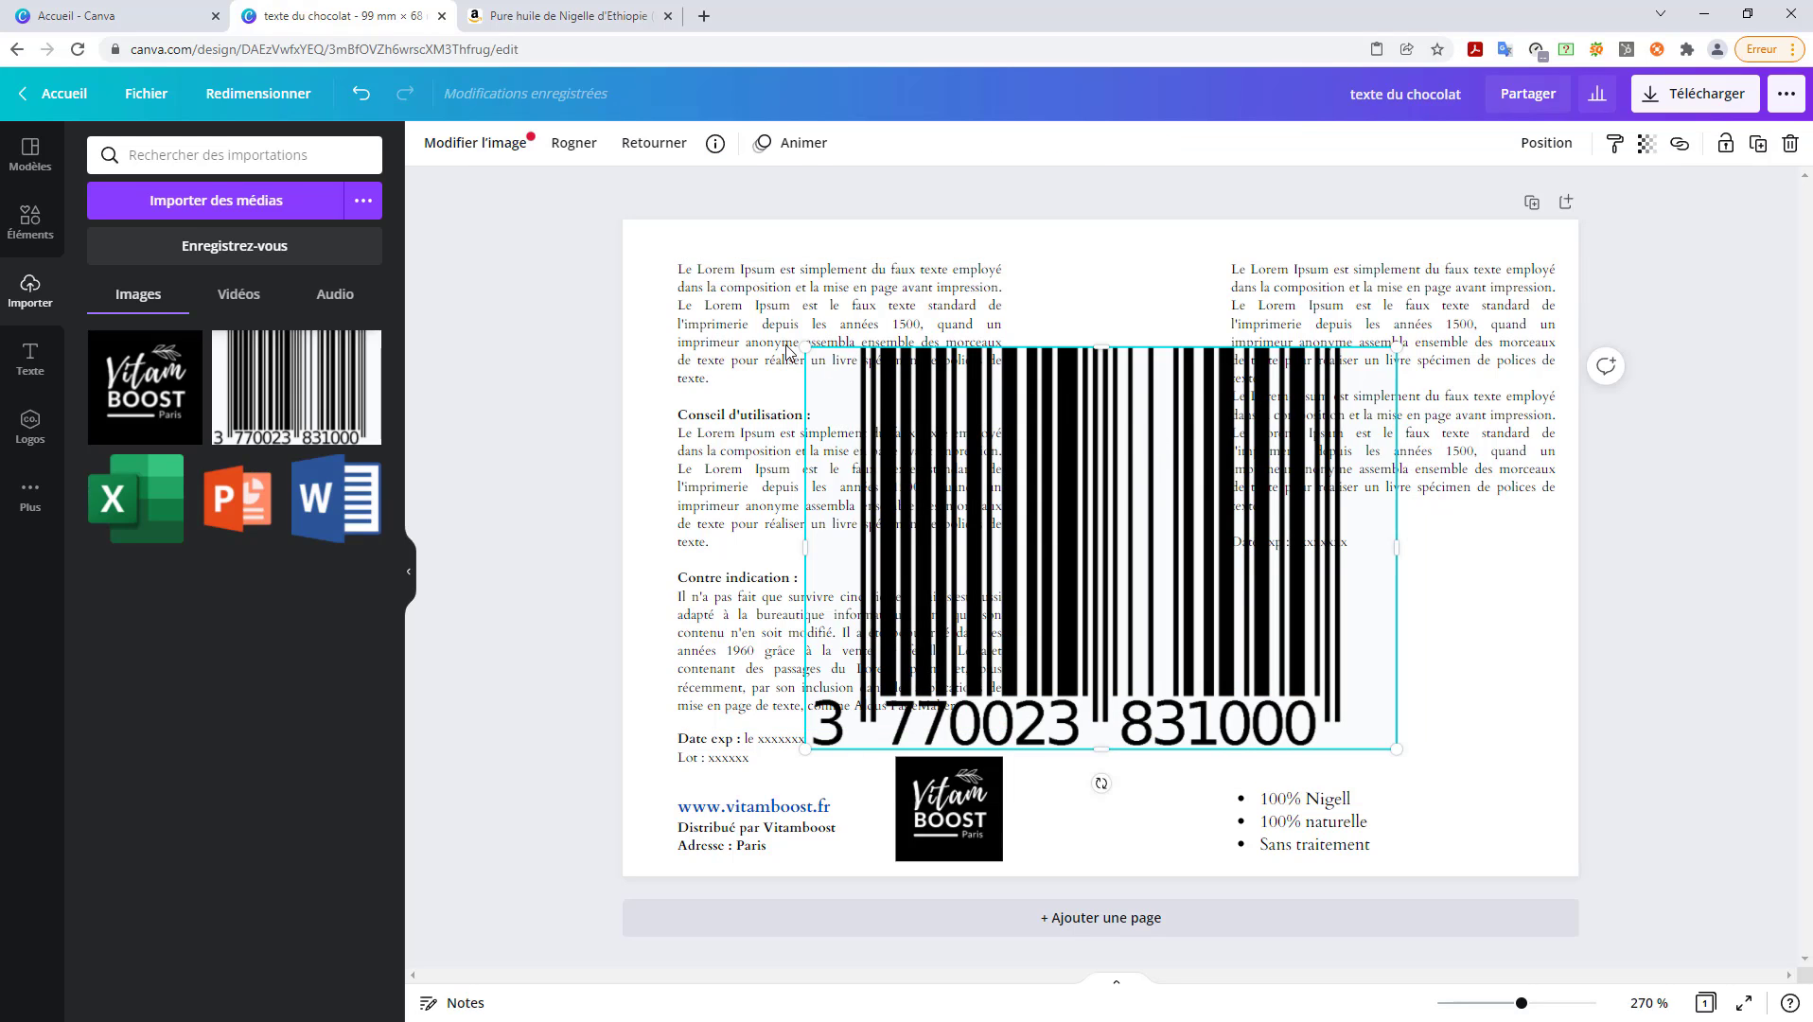
# - Shrink the barcode and place it beside the bulleted claims in the label's lower-right corner, level with the logo's bottom edge
pyautogui.moveTo(805, 348); pyautogui.dragTo(1463, 777)
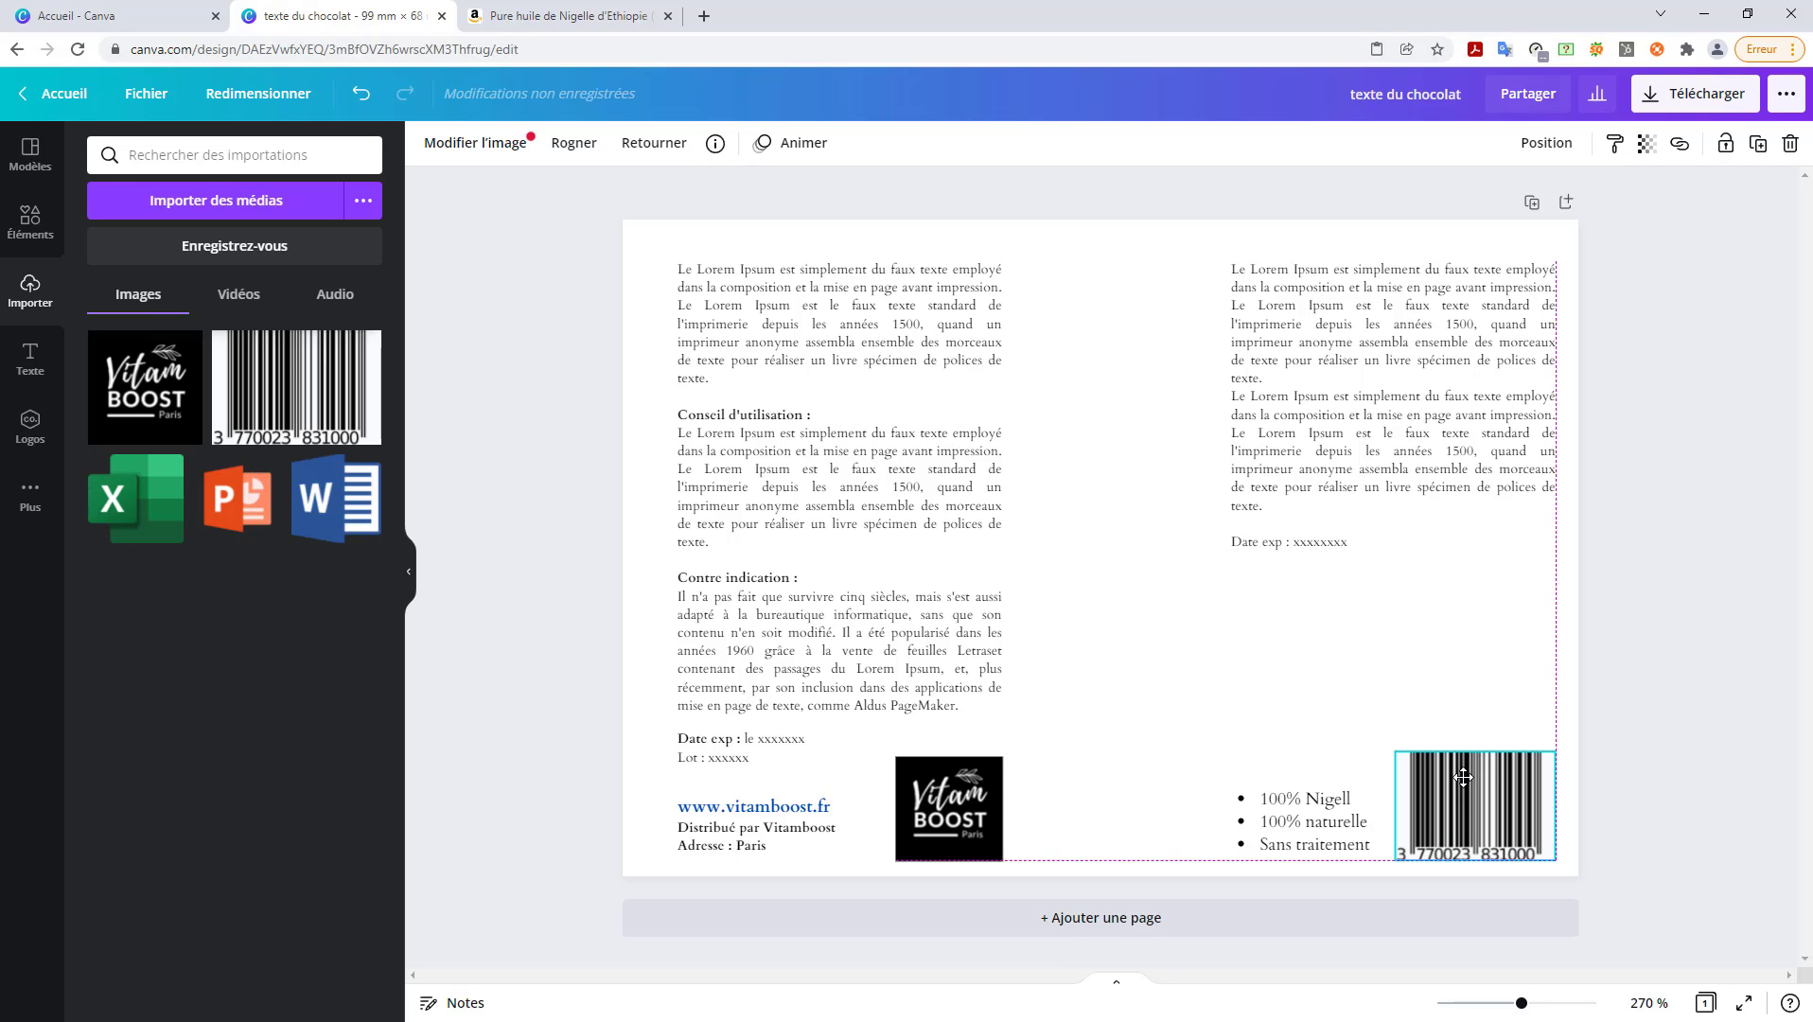
pyautogui.moveTo(1463, 777); pyautogui.dragTo(1463, 776)
pyautogui.click(1393, 681)
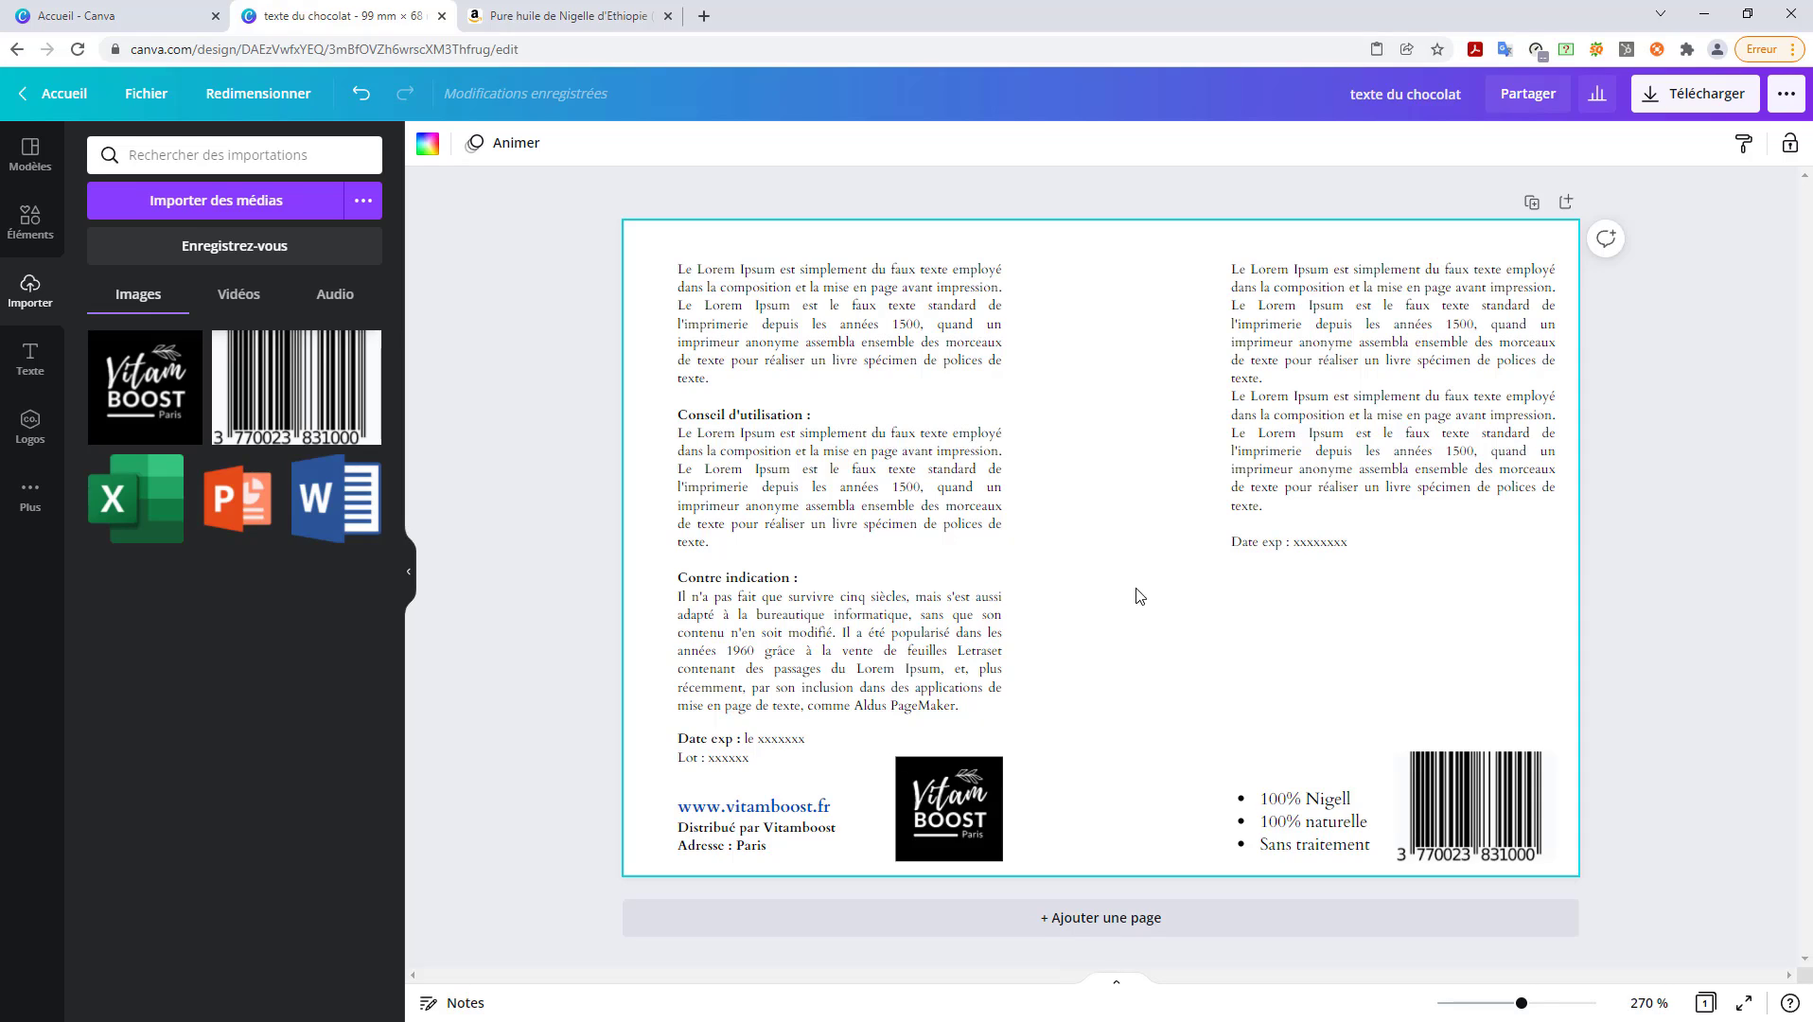
# - Check the product photos on the nigella oil's Amazon page, and return to the Canva label design
pyautogui.click(586, 27)
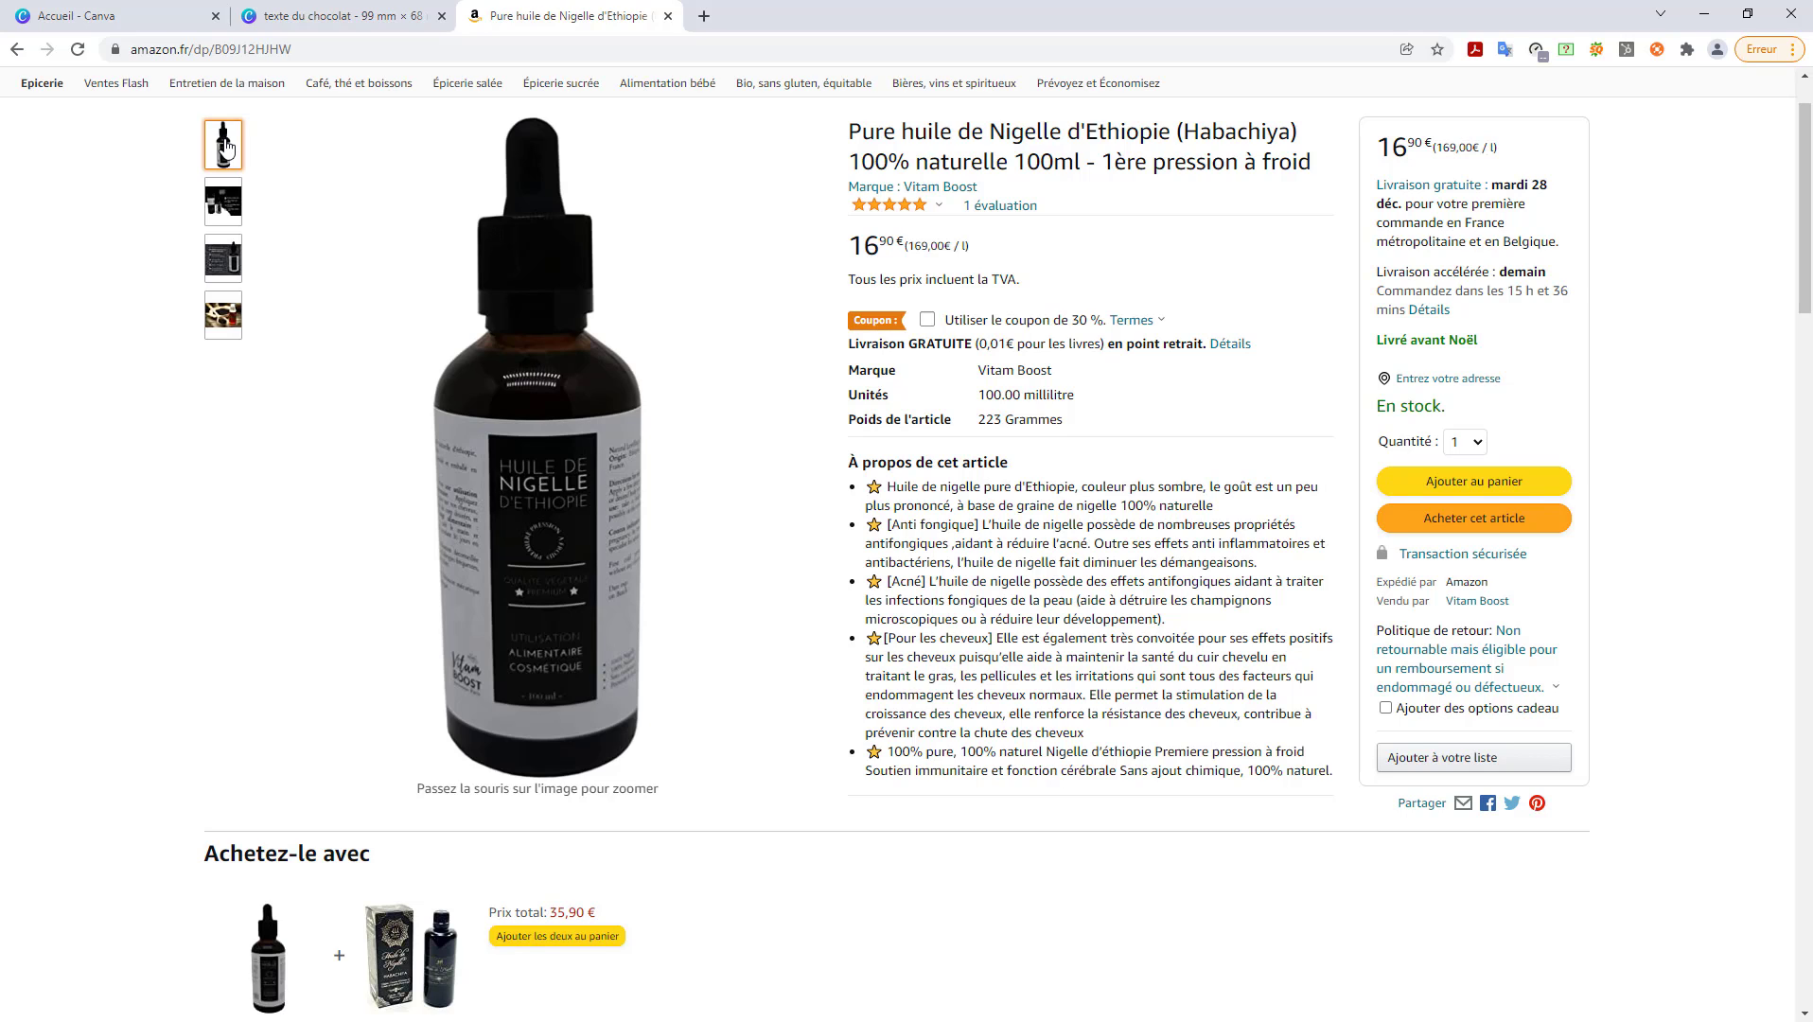
pyautogui.moveTo(224, 203)
pyautogui.click(303, 36)
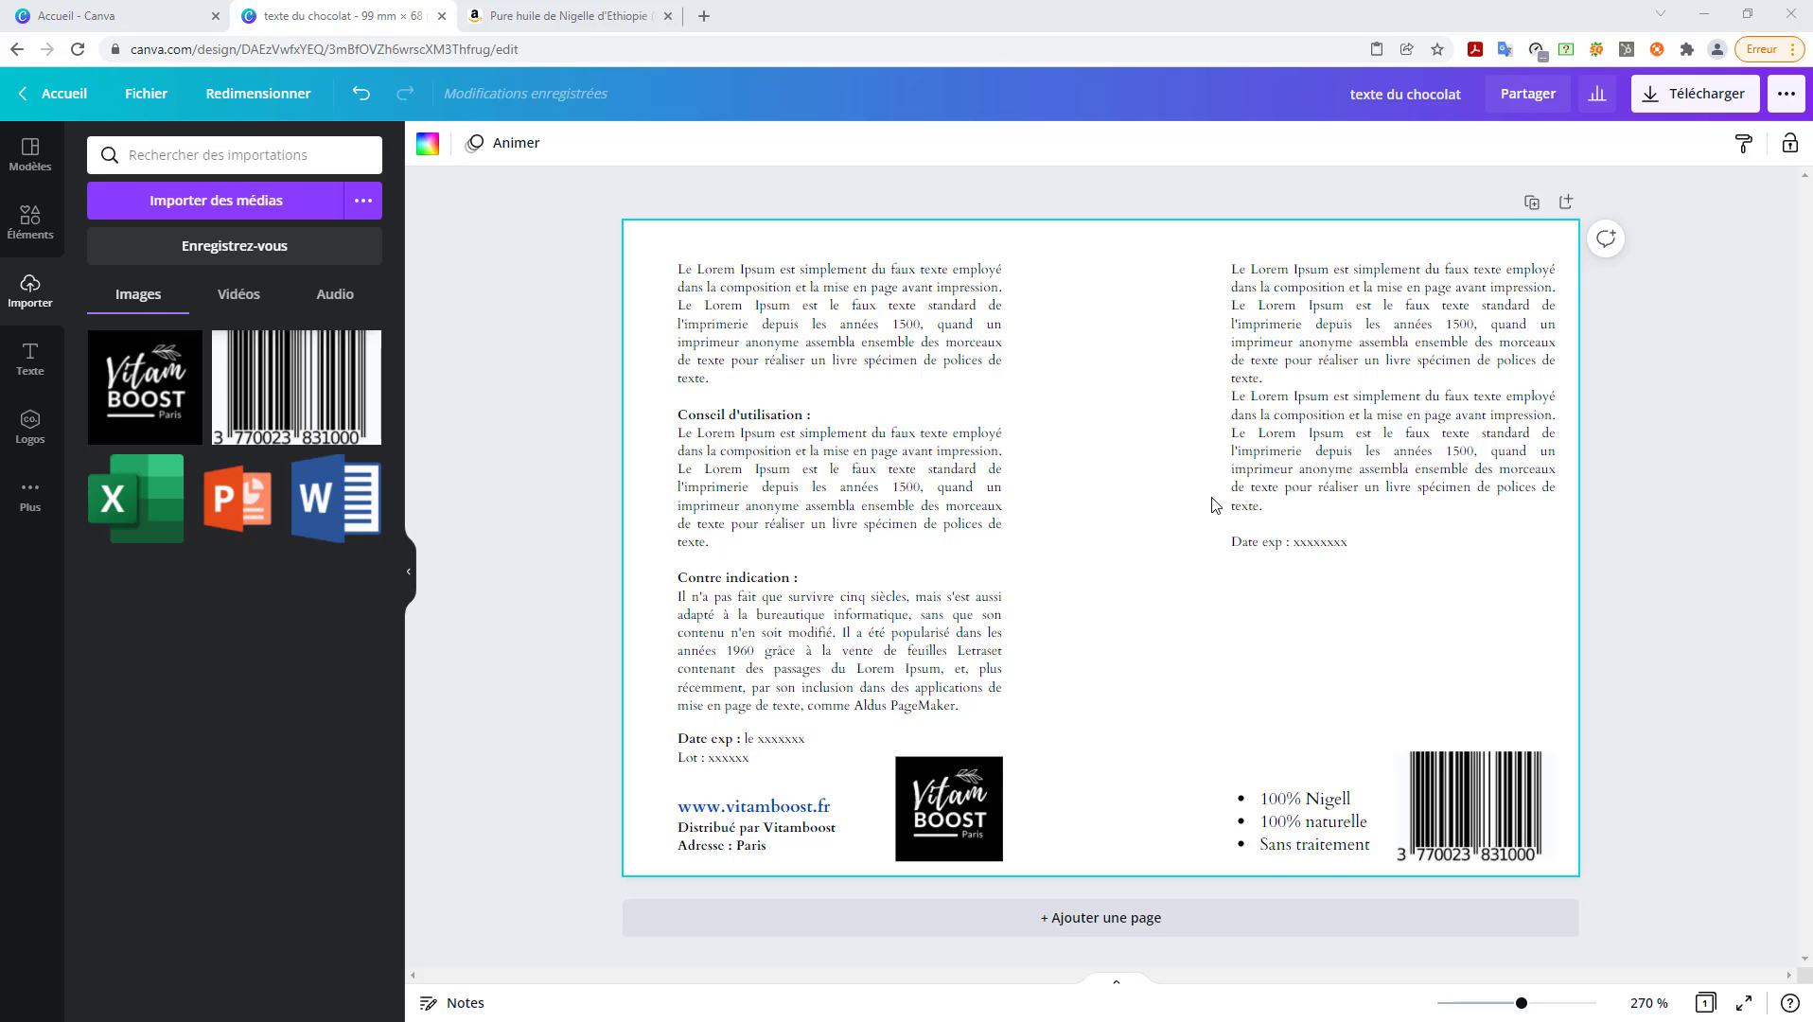
# - Add a blue square shape and stretch it into a full-height vertical band filling the gap between the two text columns
pyautogui.click(34, 223)
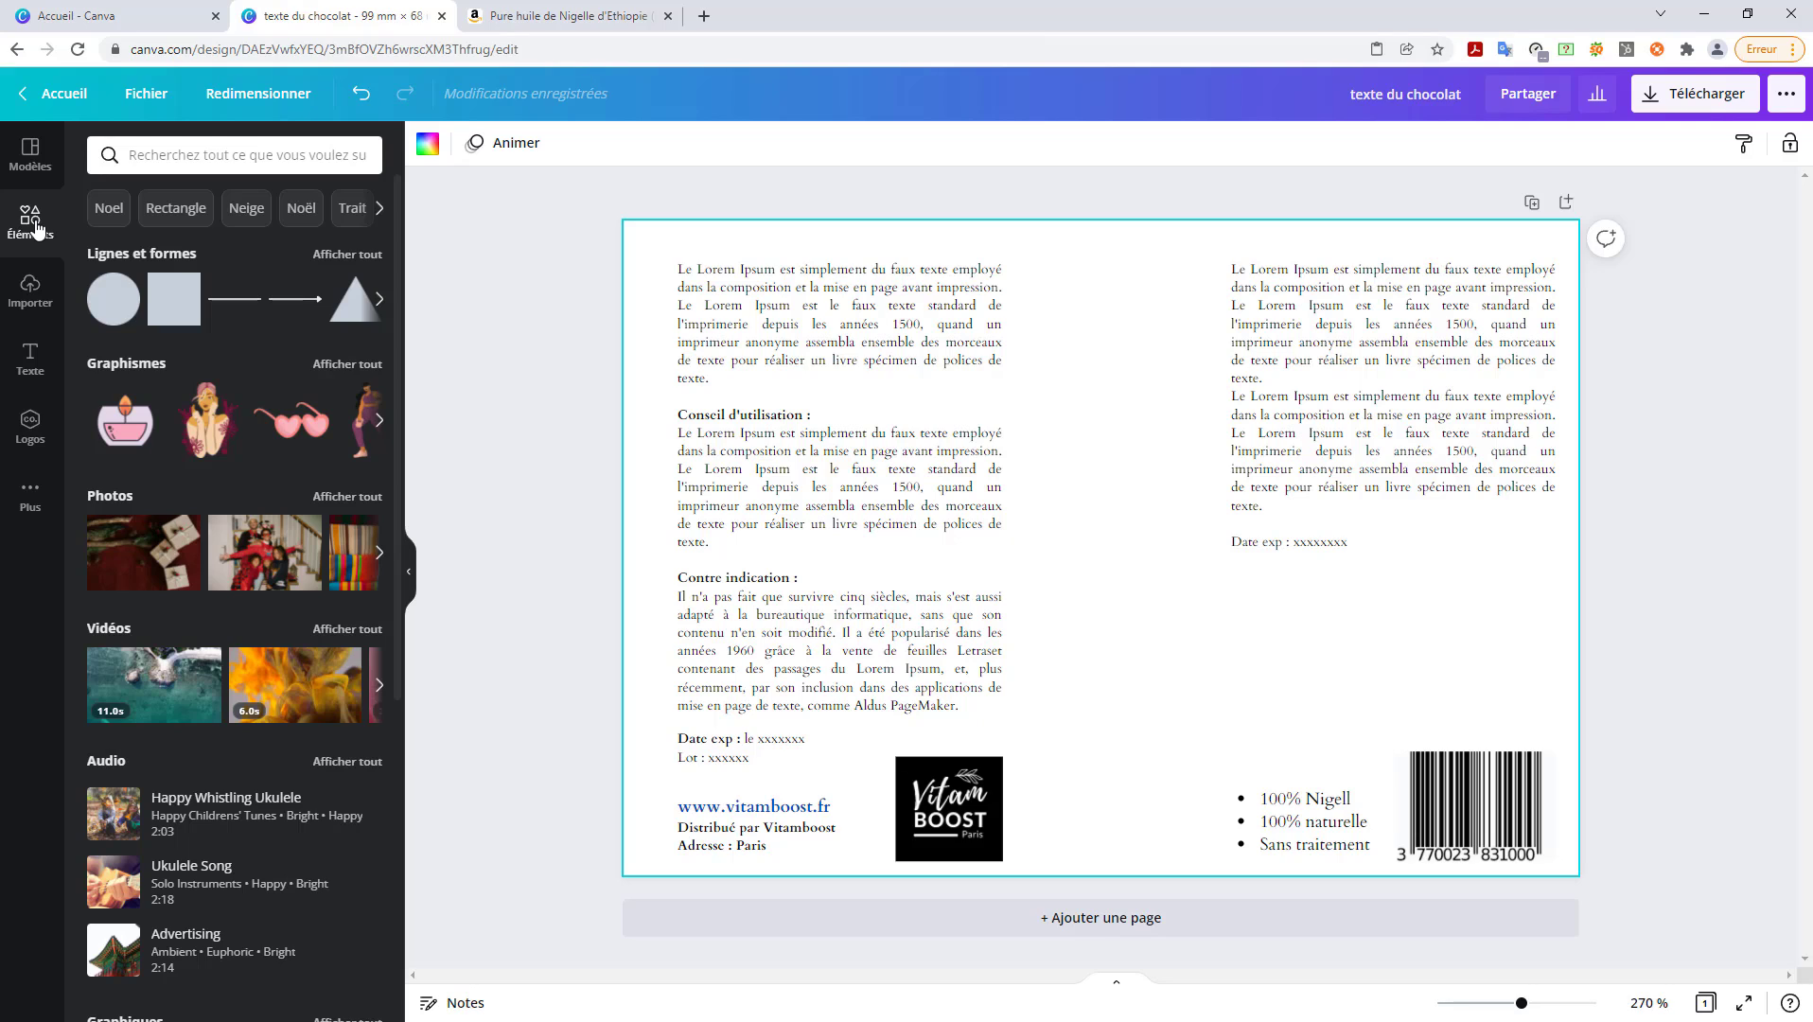
pyautogui.click(155, 293)
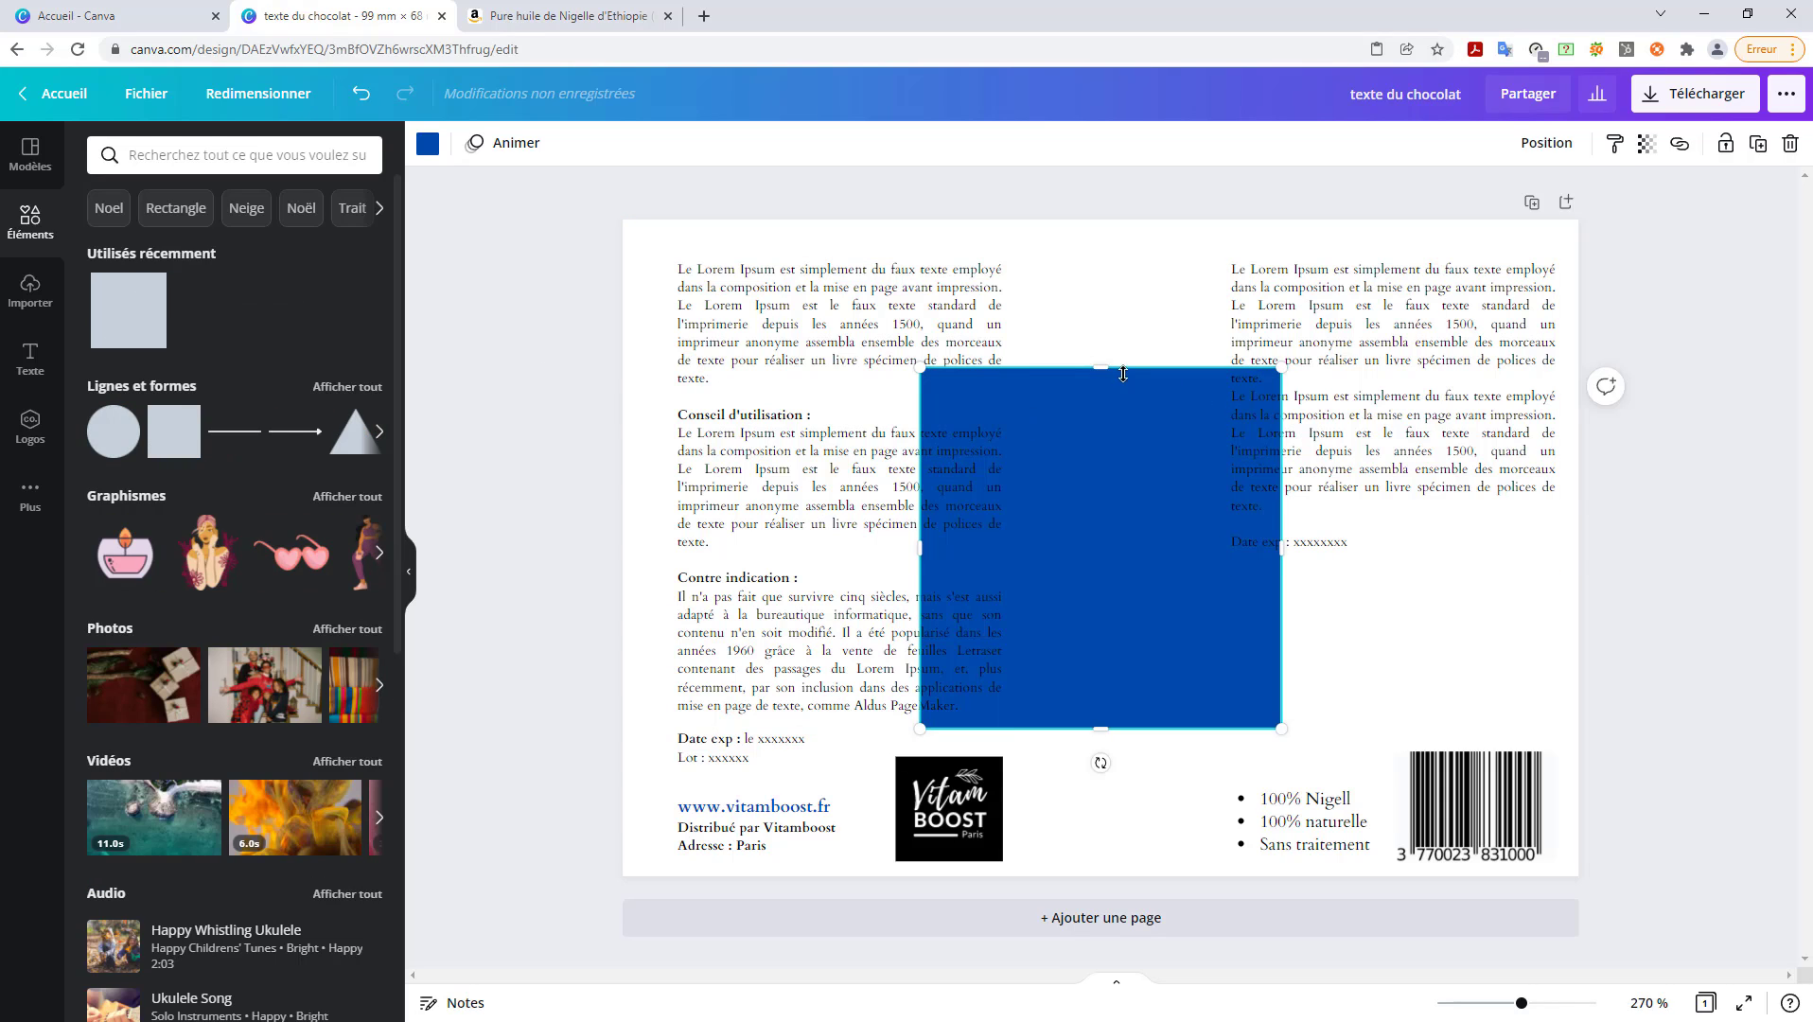
pyautogui.moveTo(1098, 368); pyautogui.dragTo(1103, 223)
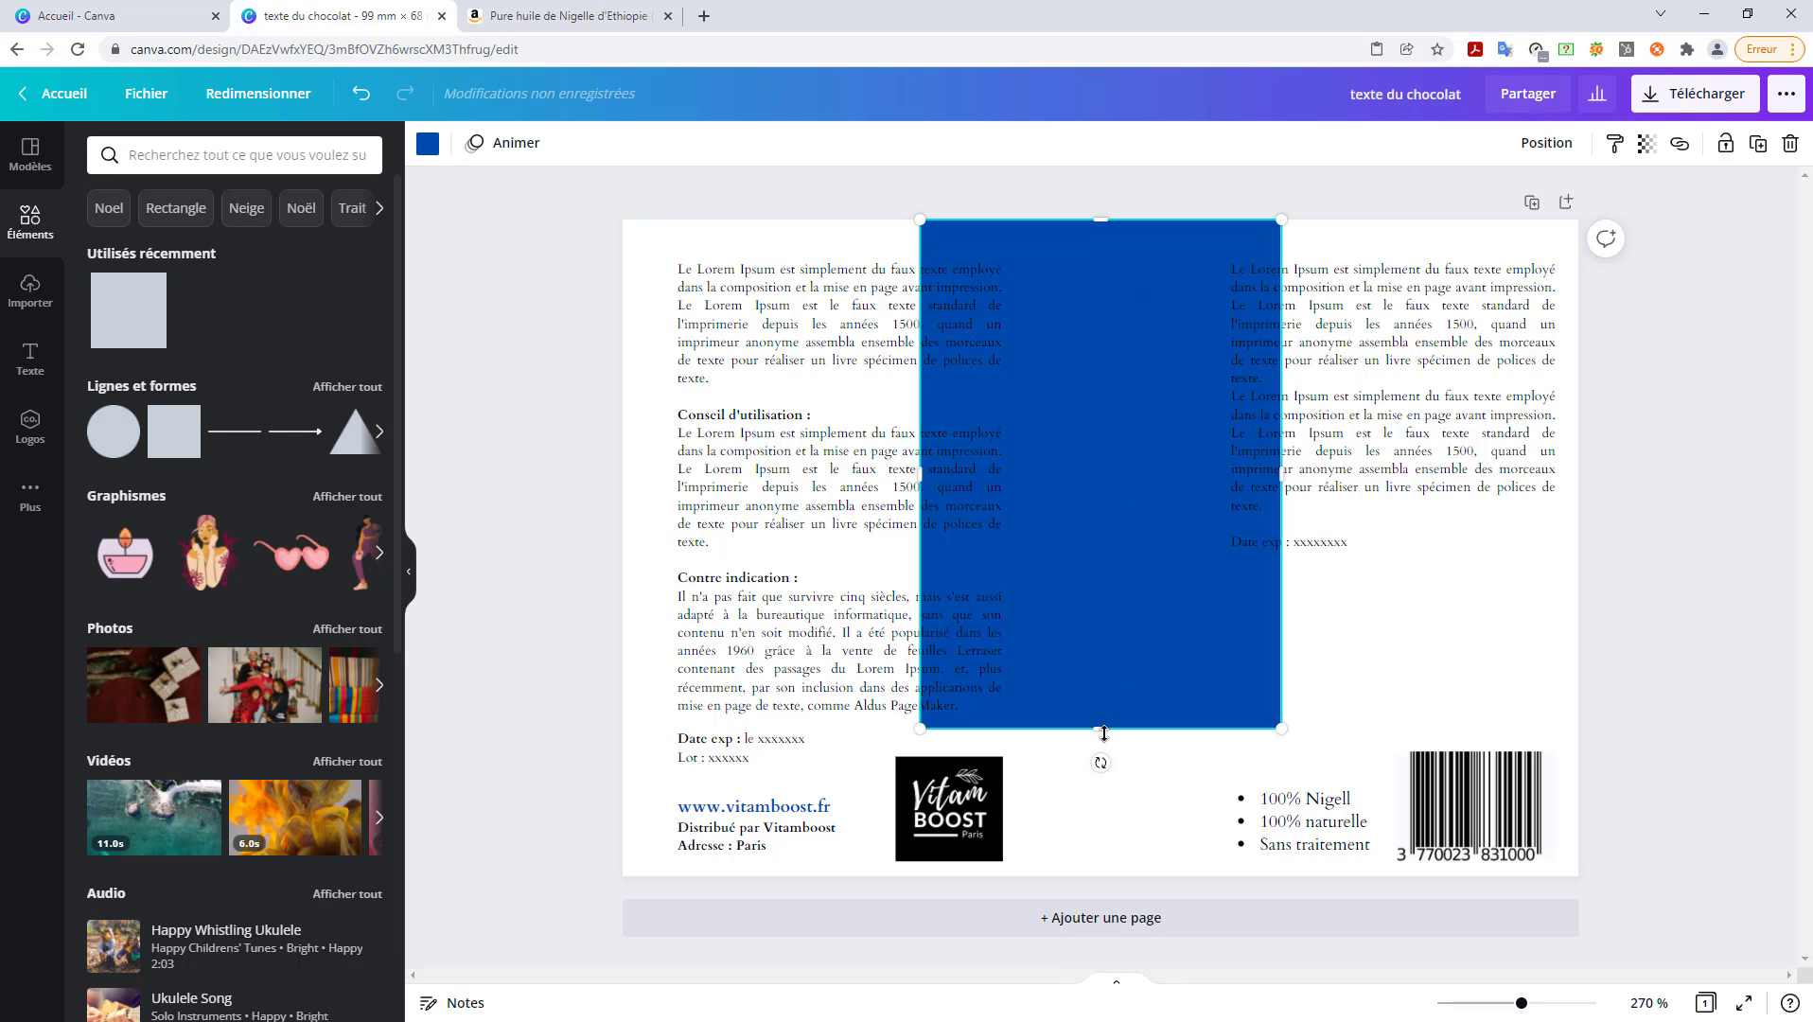
pyautogui.moveTo(1103, 733); pyautogui.dragTo(1100, 876)
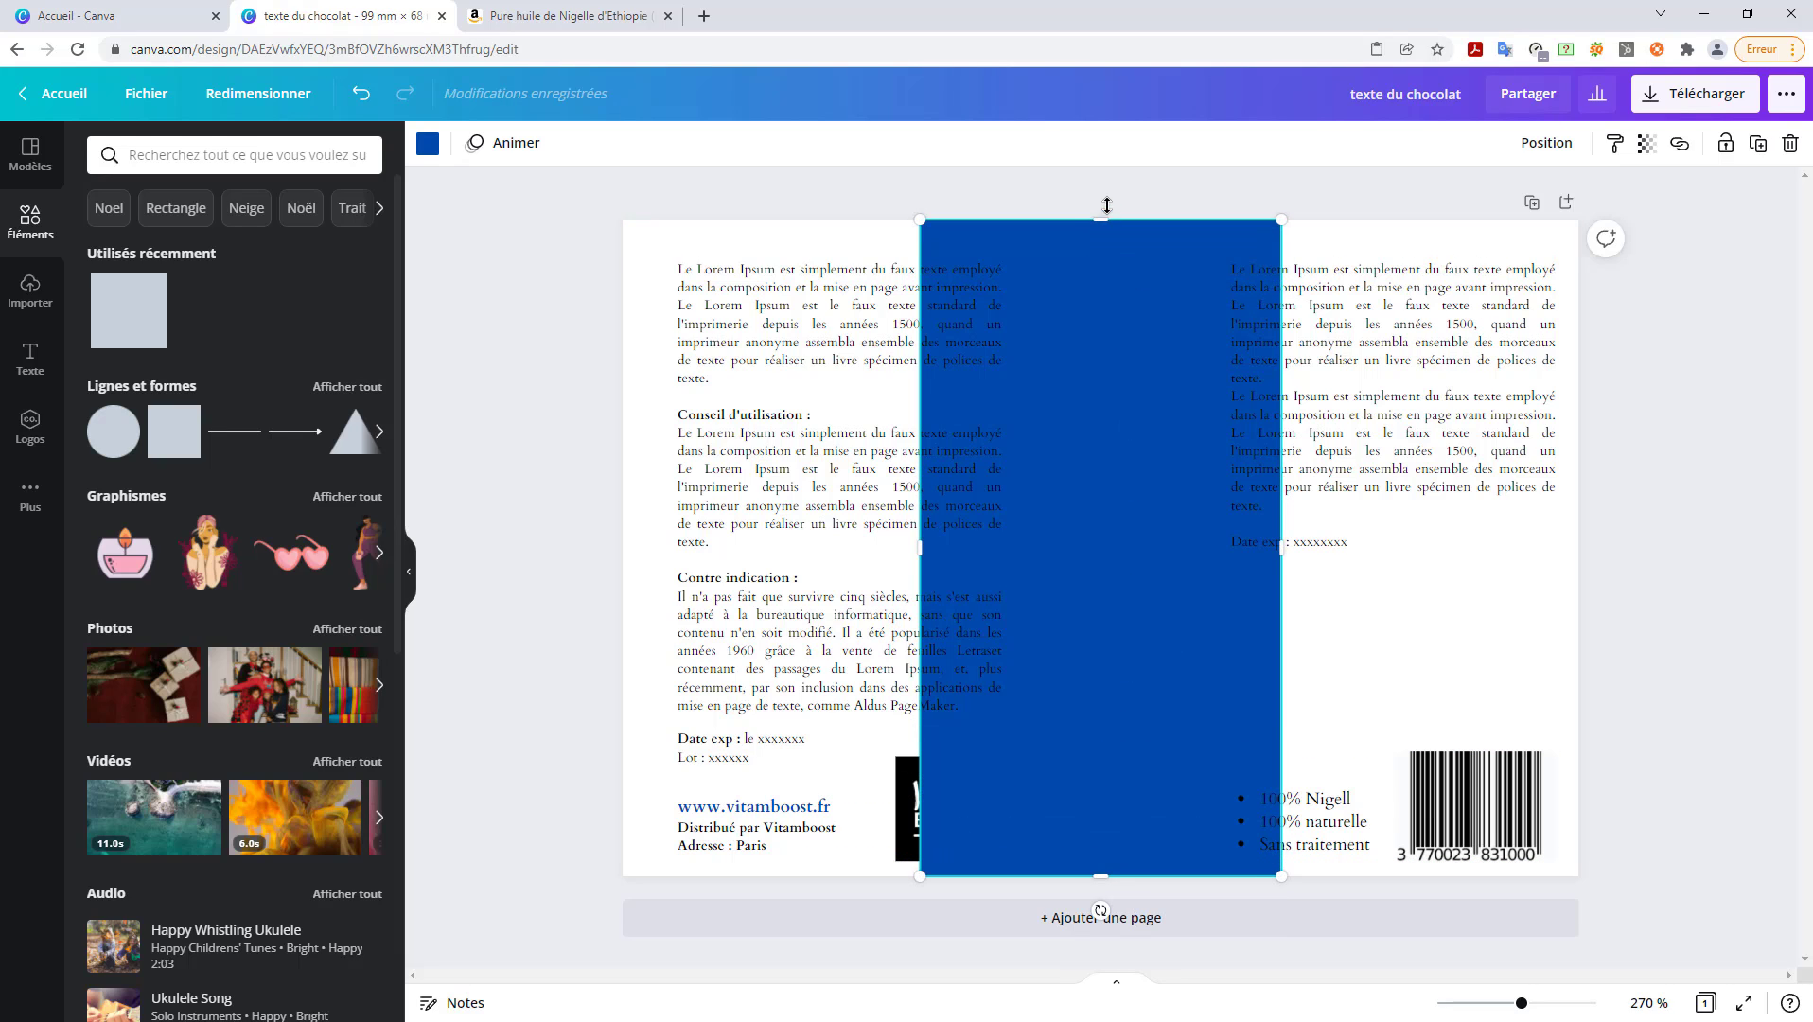
pyautogui.moveTo(920, 546); pyautogui.dragTo(1015, 557)
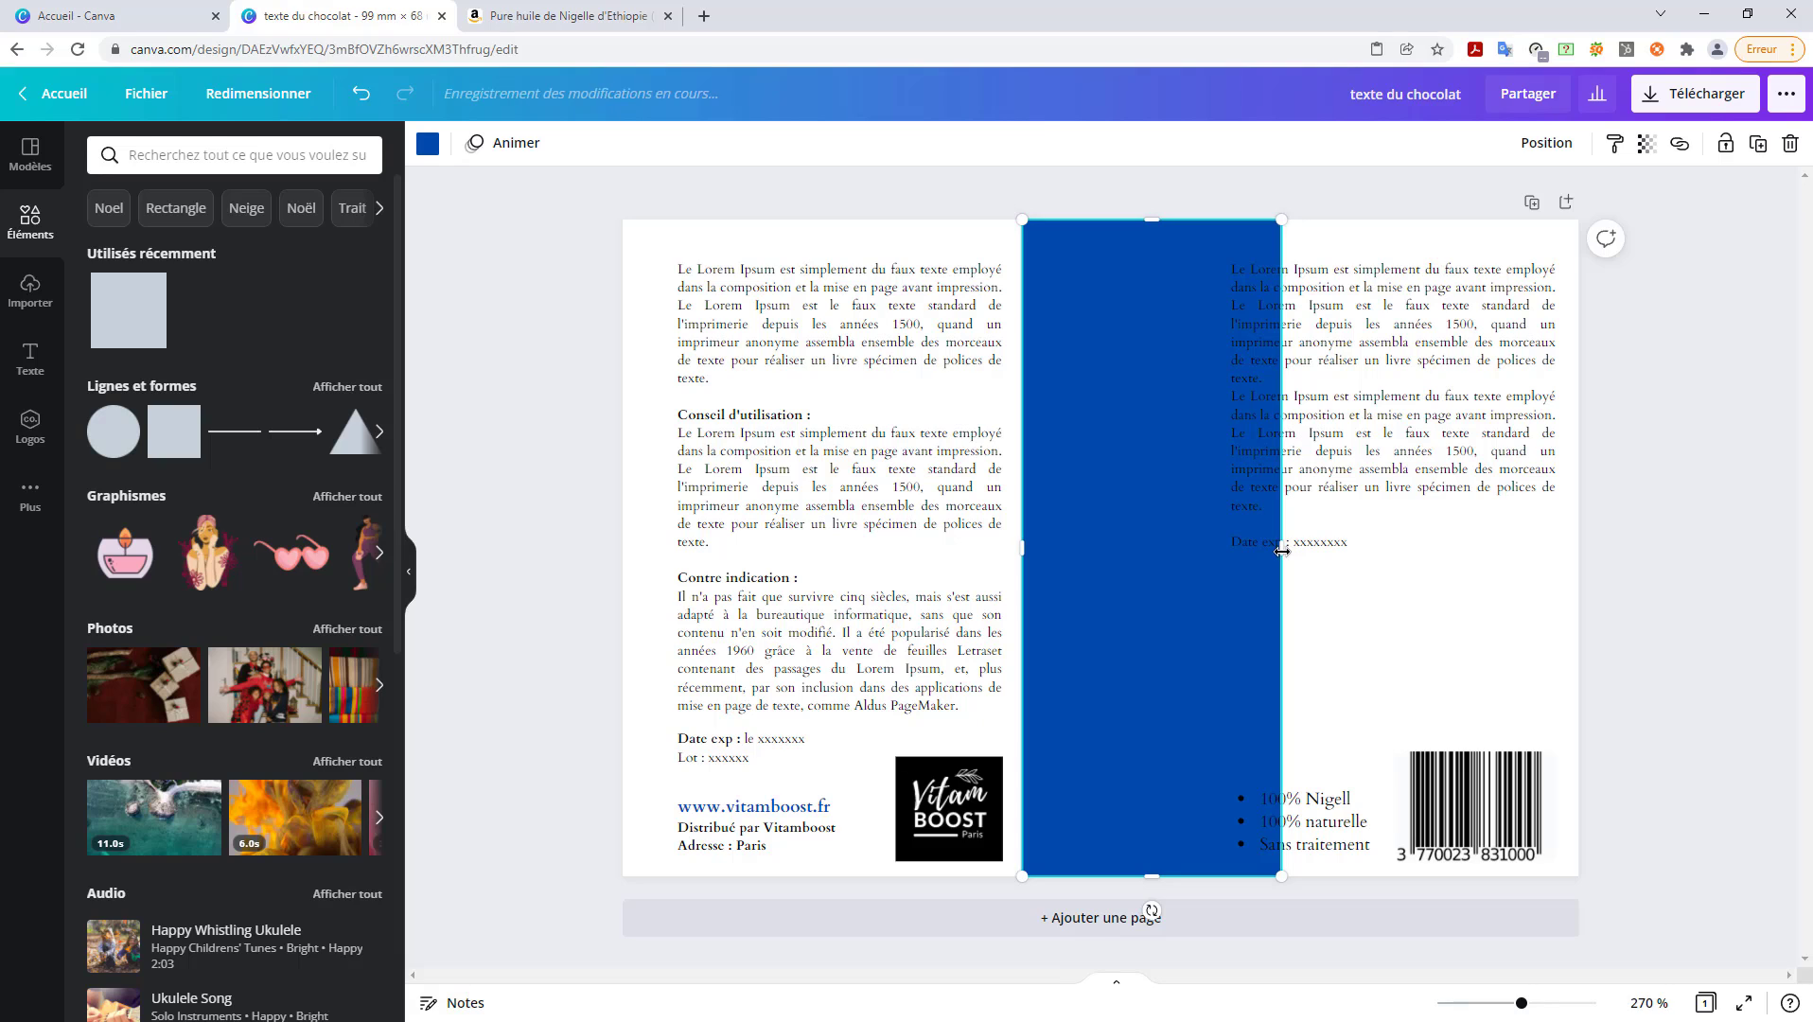
pyautogui.moveTo(1262, 551); pyautogui.dragTo(1217, 551)
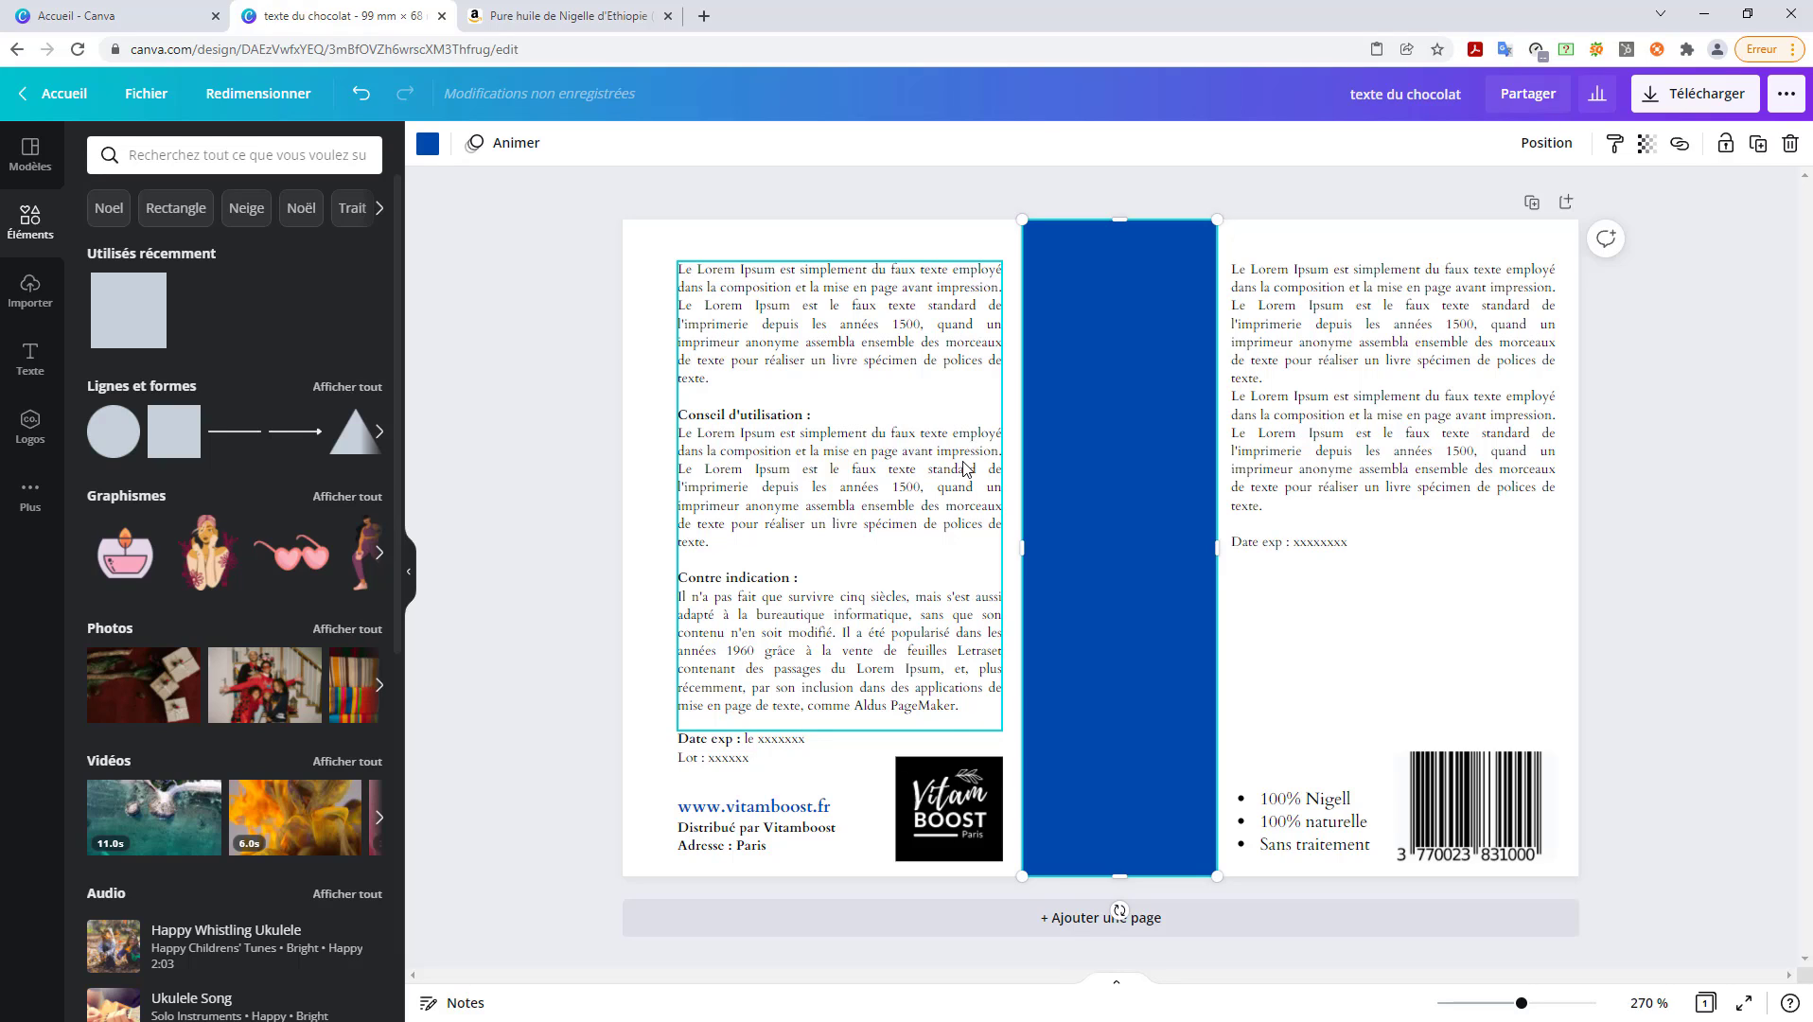
# - Shift the left column's text blocks and the Vitam Boost logo closer to the label's left edge, keeping the logo aligned with the column
pyautogui.moveTo(941, 466); pyautogui.dragTo(910, 457)
pyautogui.moveTo(743, 740); pyautogui.dragTo(715, 740)
pyautogui.moveTo(745, 806); pyautogui.dragTo(717, 802)
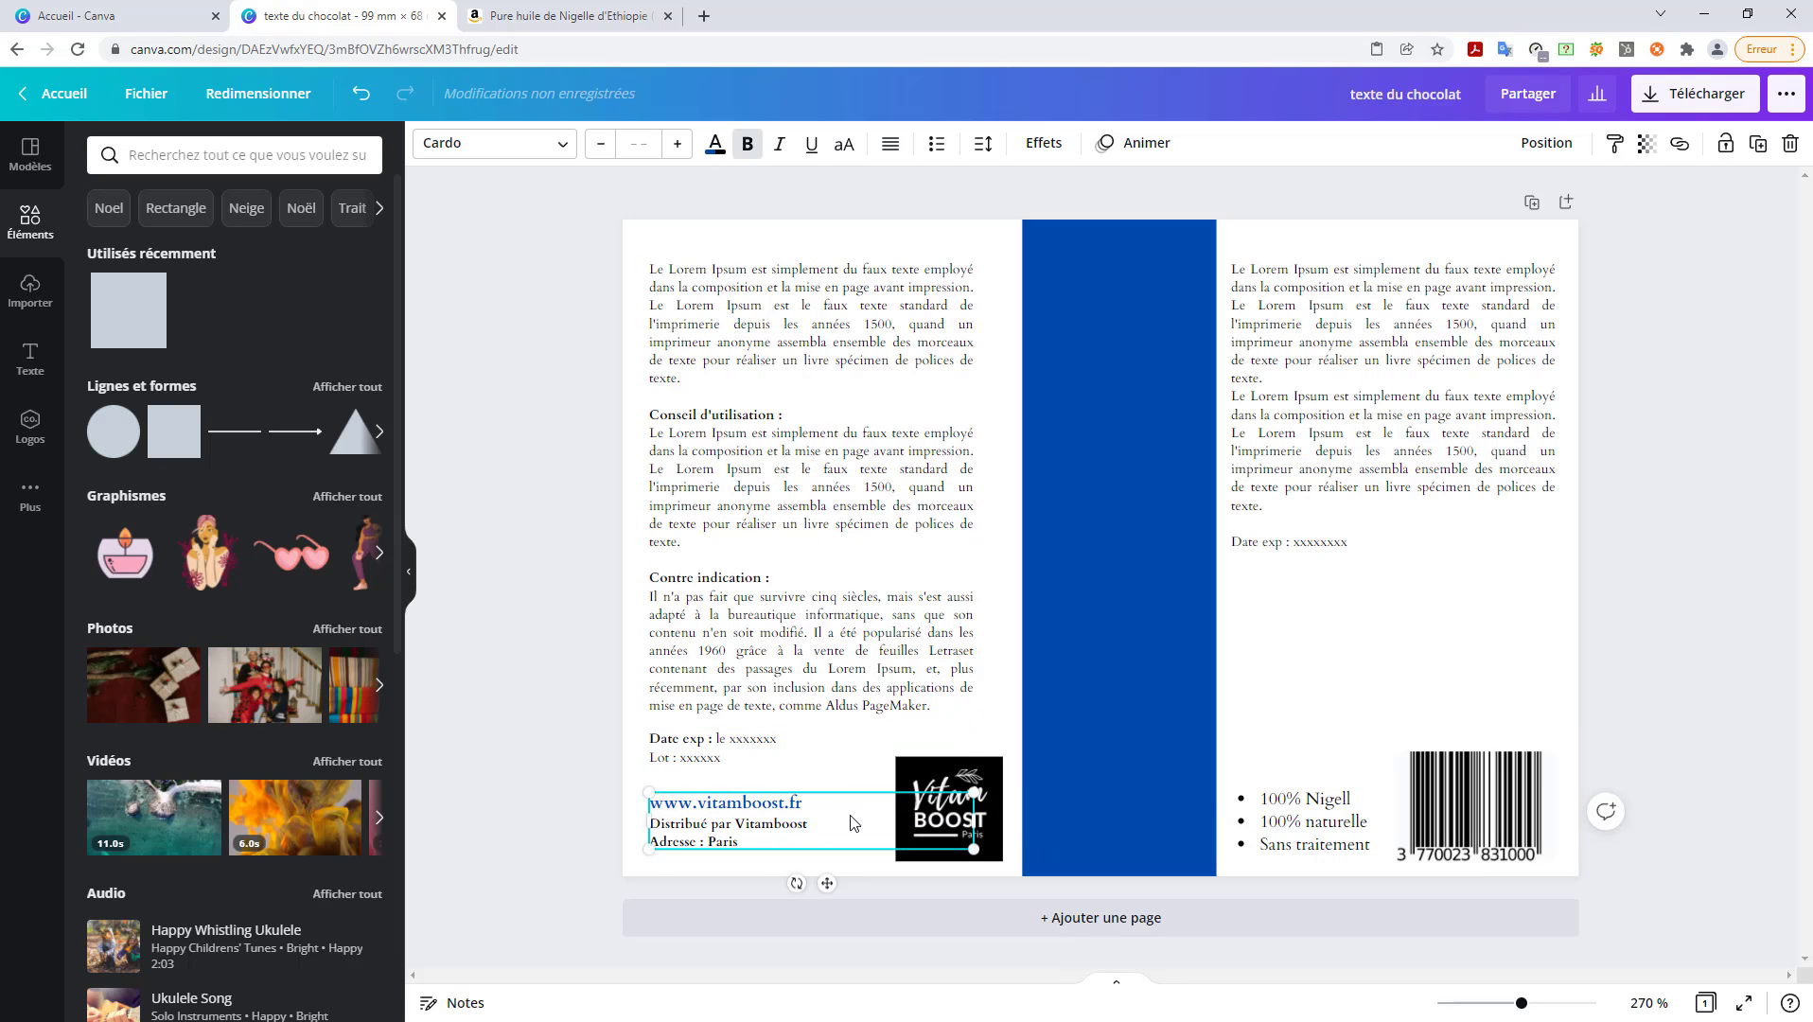
pyautogui.moveTo(977, 825); pyautogui.dragTo(925, 831)
pyautogui.click(957, 830)
# - Widen the blue band on both sides, narrowing the right text column to about 30.8 mm from its left side
pyautogui.click(1126, 656)
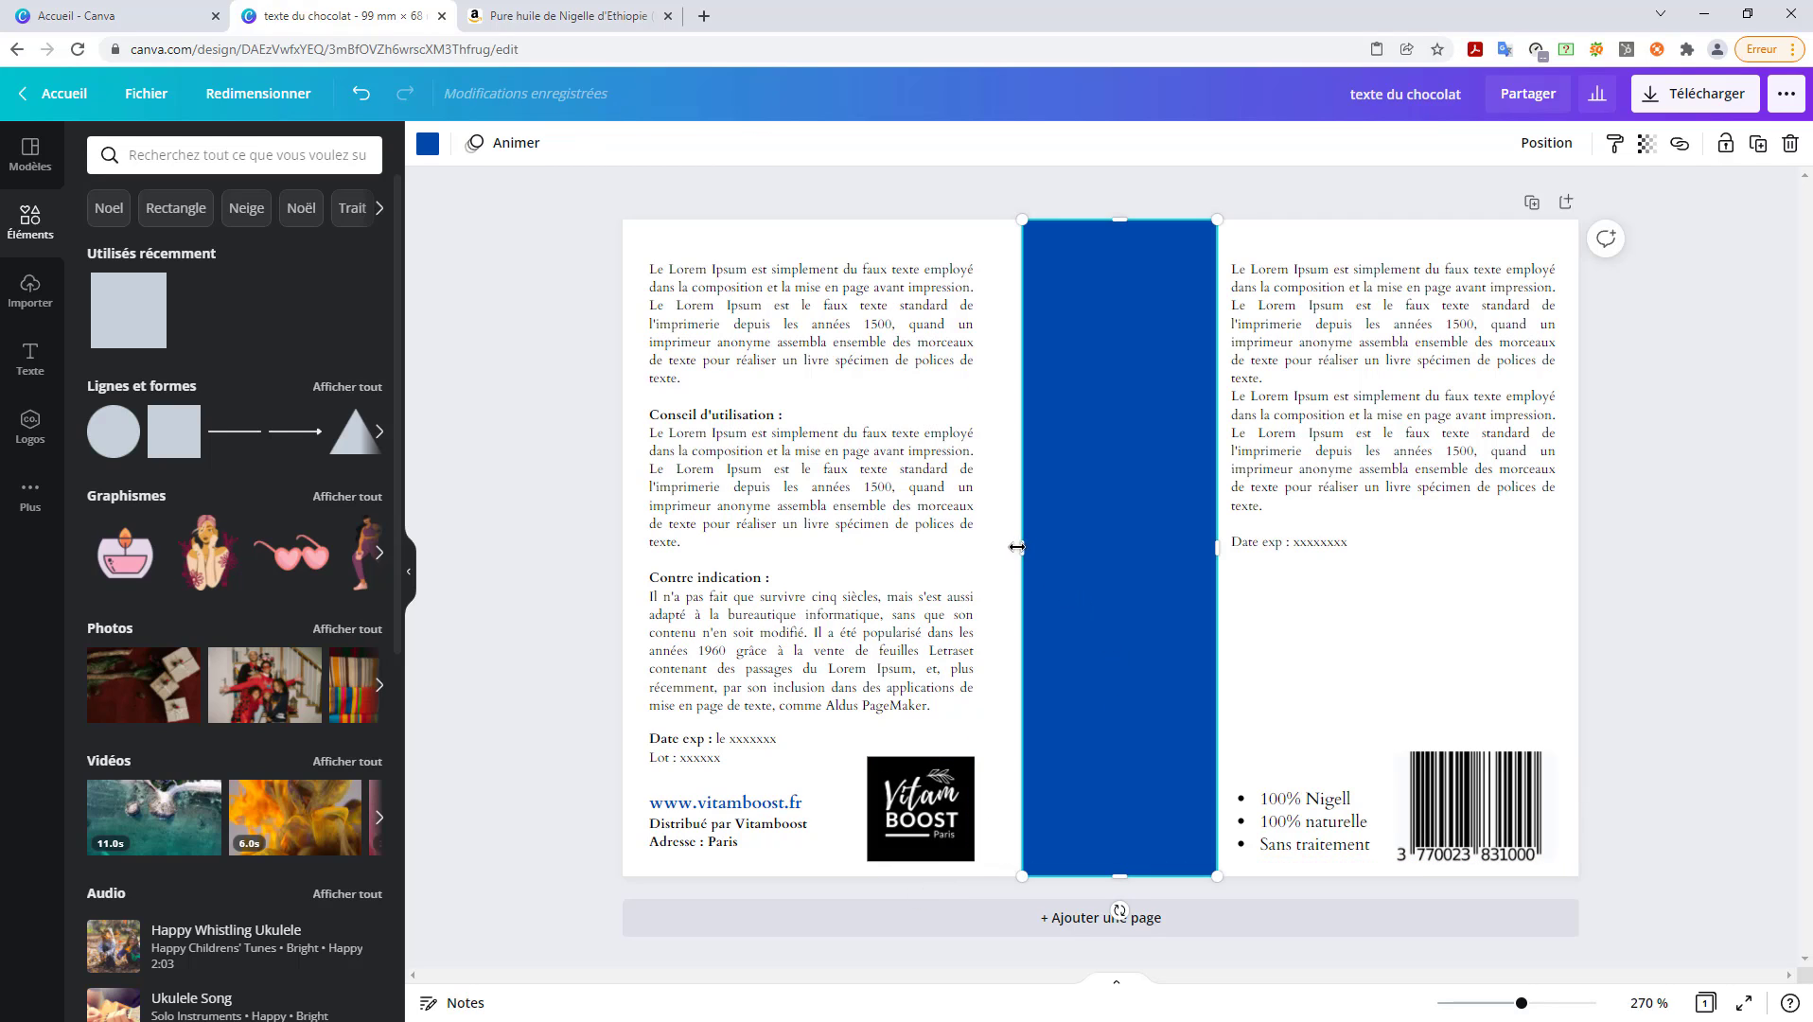
pyautogui.moveTo(1017, 546); pyautogui.dragTo(994, 548)
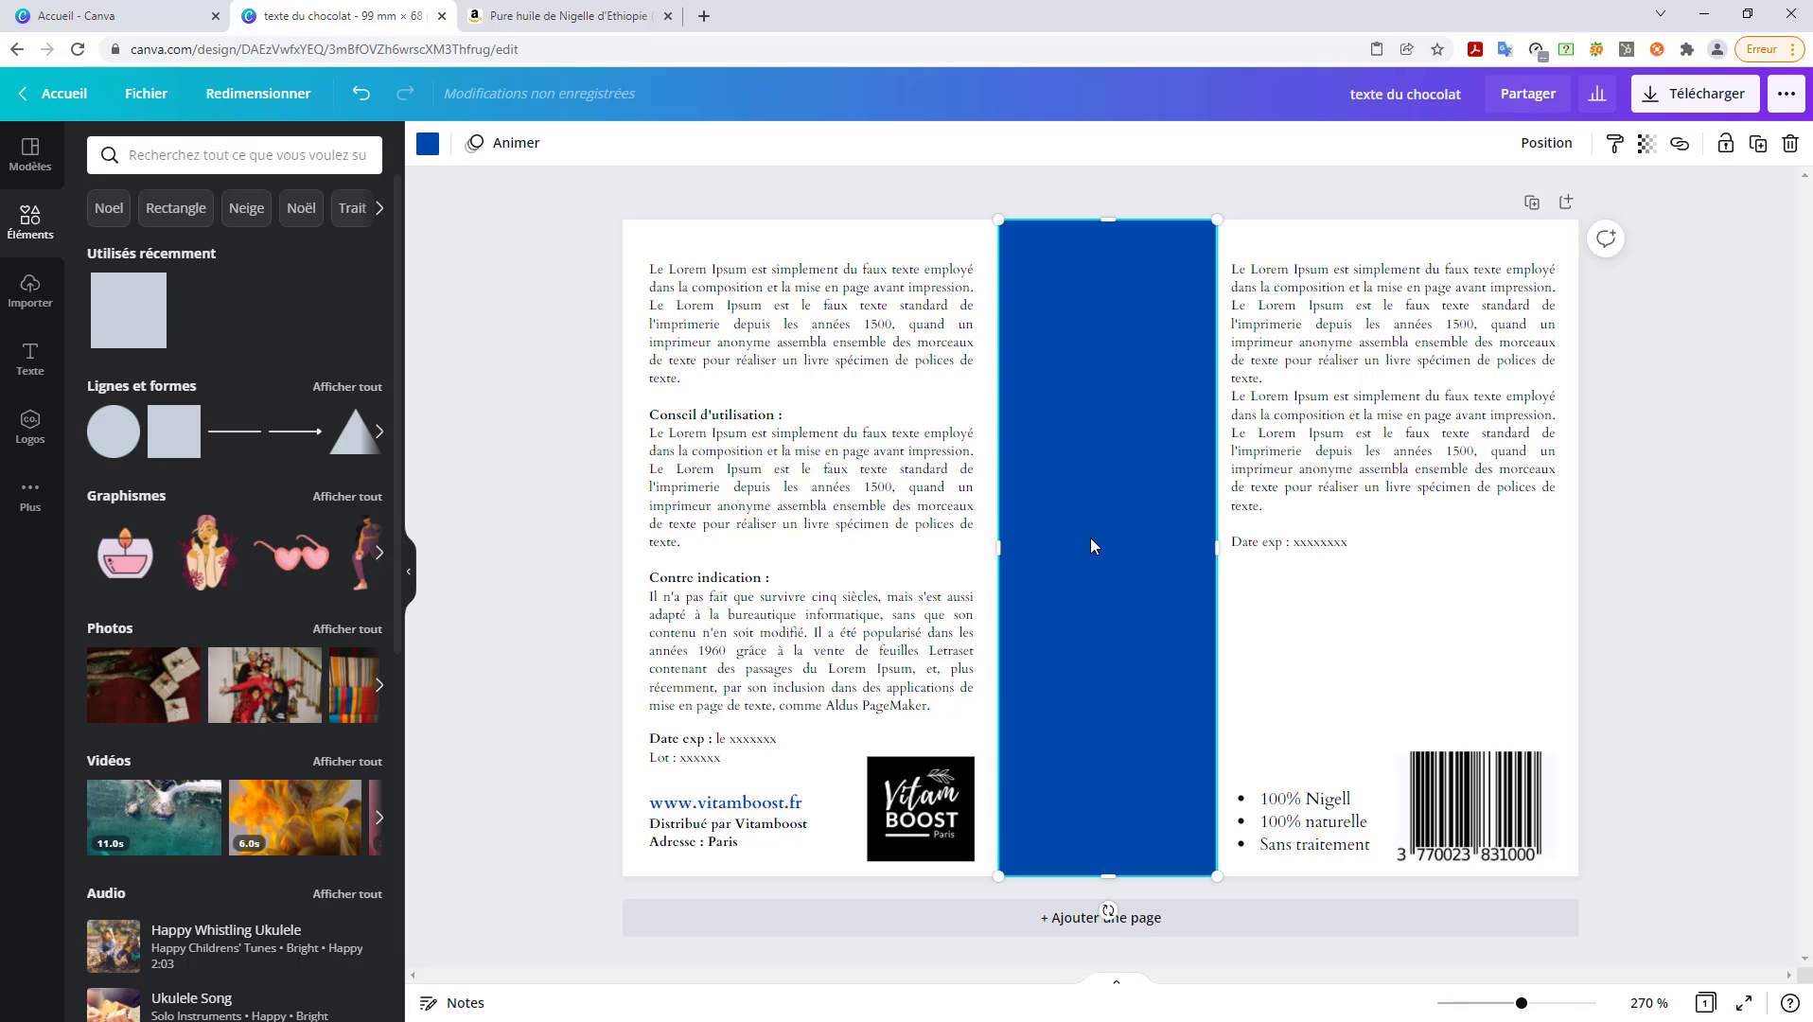
pyautogui.click(1320, 410)
pyautogui.moveTo(1231, 413); pyautogui.dragTo(1258, 413)
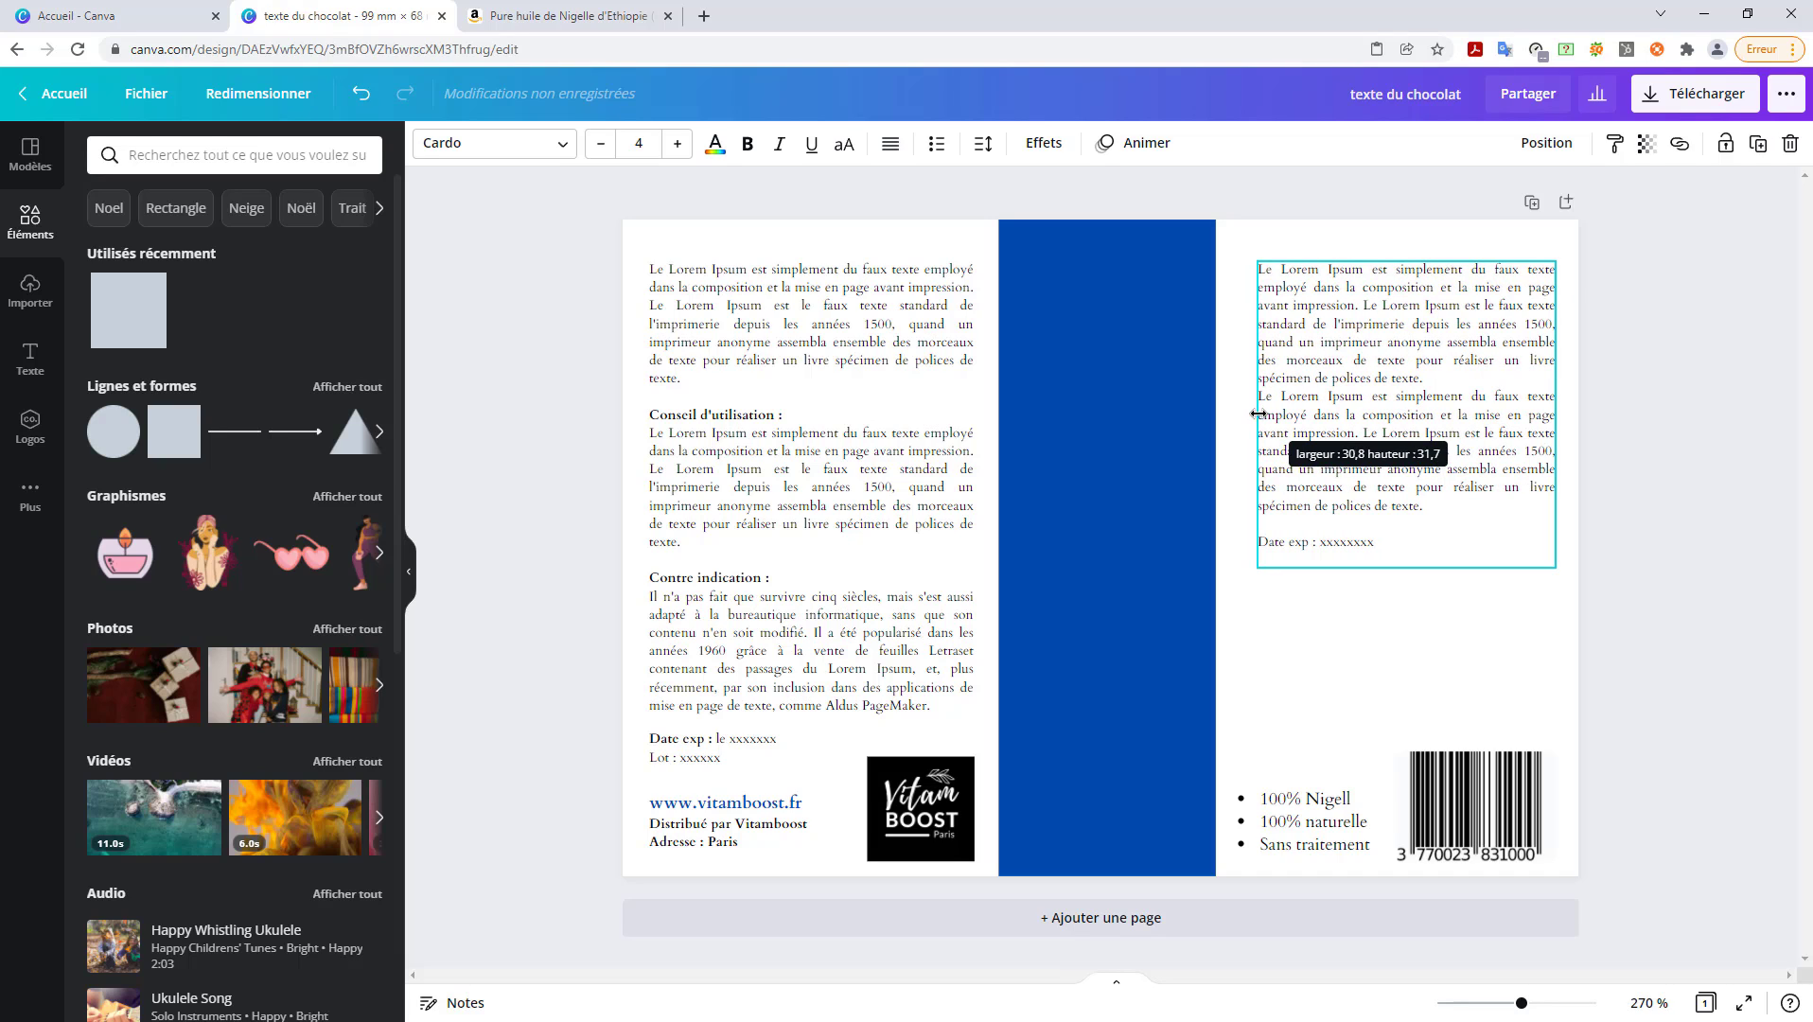
pyautogui.click(1193, 456)
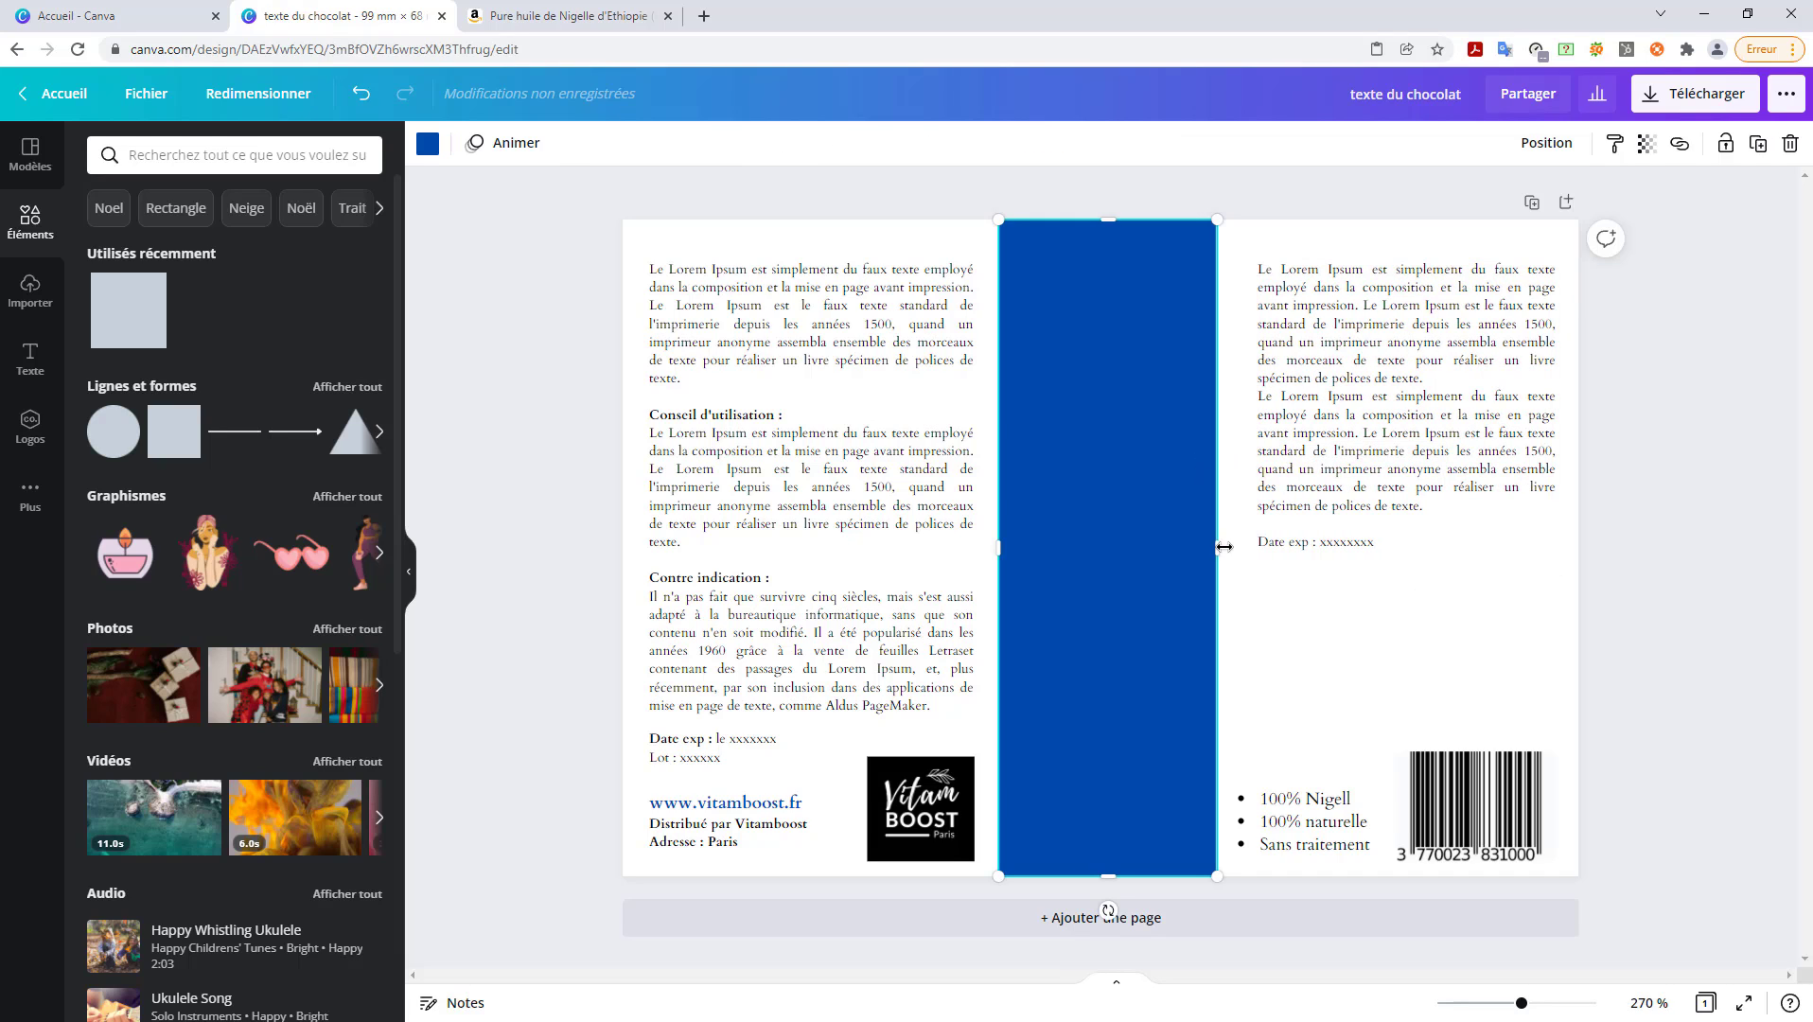
pyautogui.moveTo(1219, 551); pyautogui.dragTo(1227, 553)
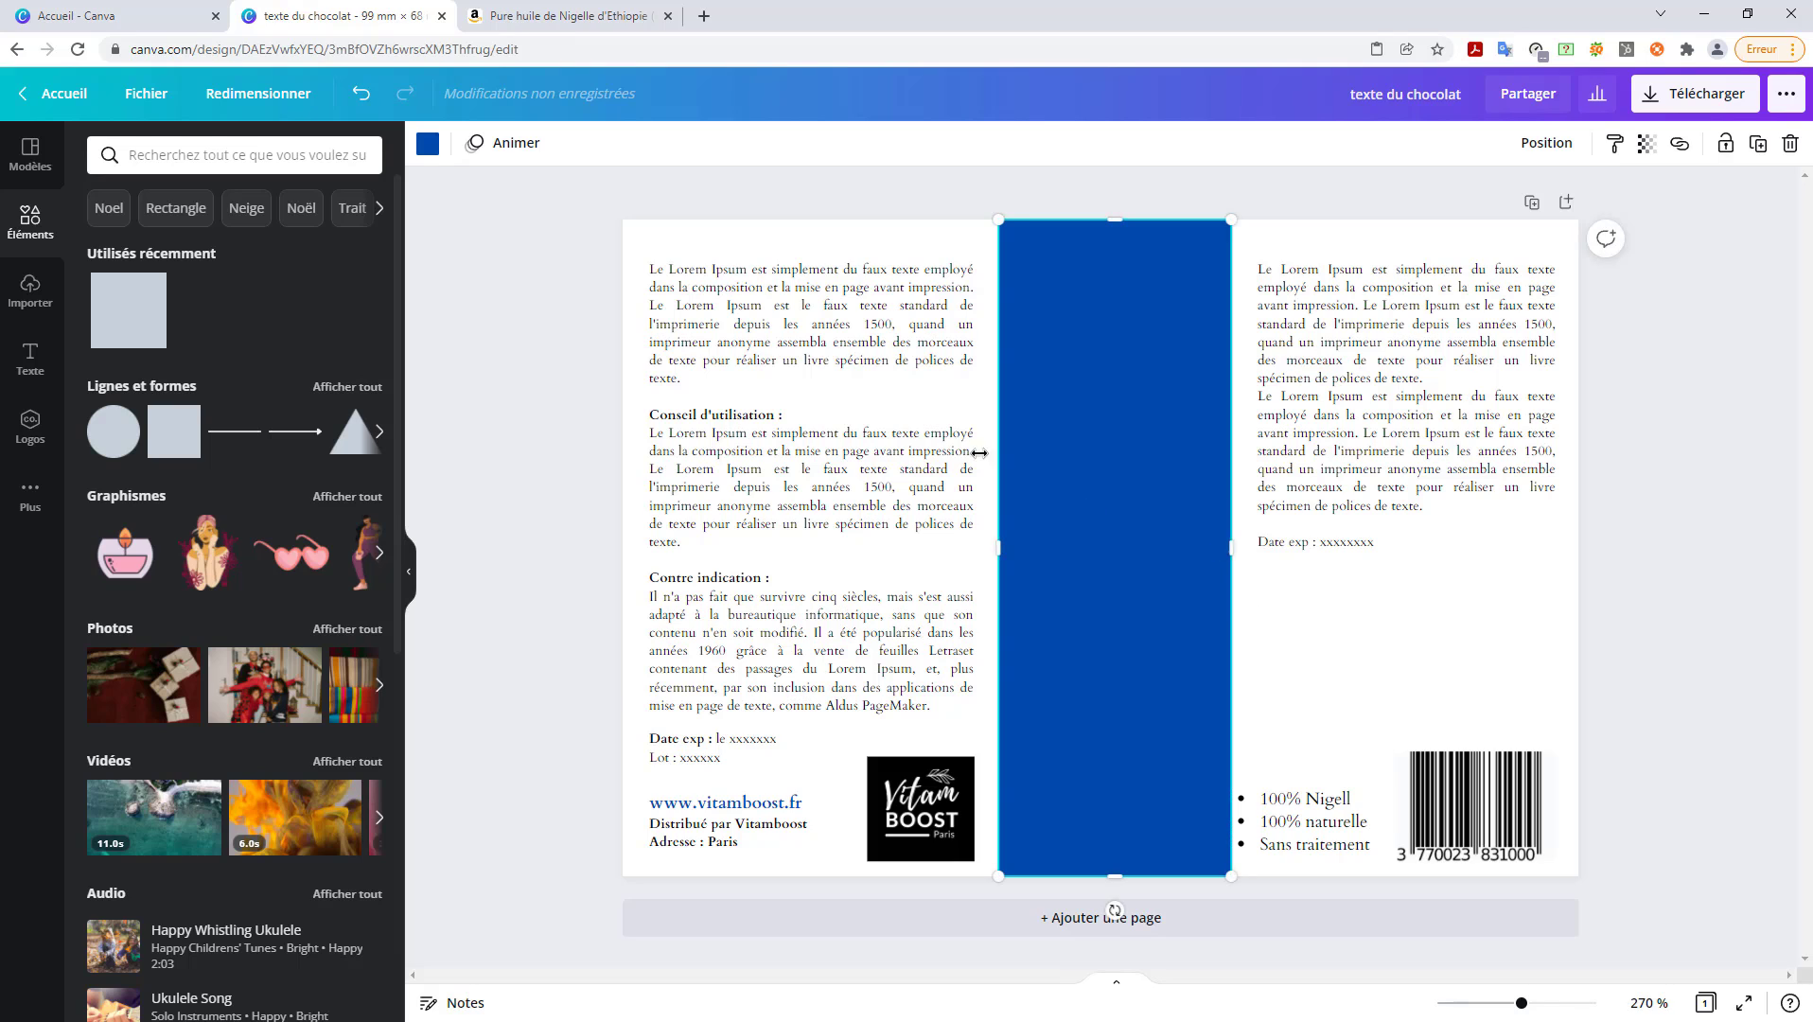
# - Narrow the left text column to about 32.3 mm and extend the blue band's left edge towards it
pyautogui.click(953, 461)
pyautogui.moveTo(974, 498); pyautogui.dragTo(962, 499)
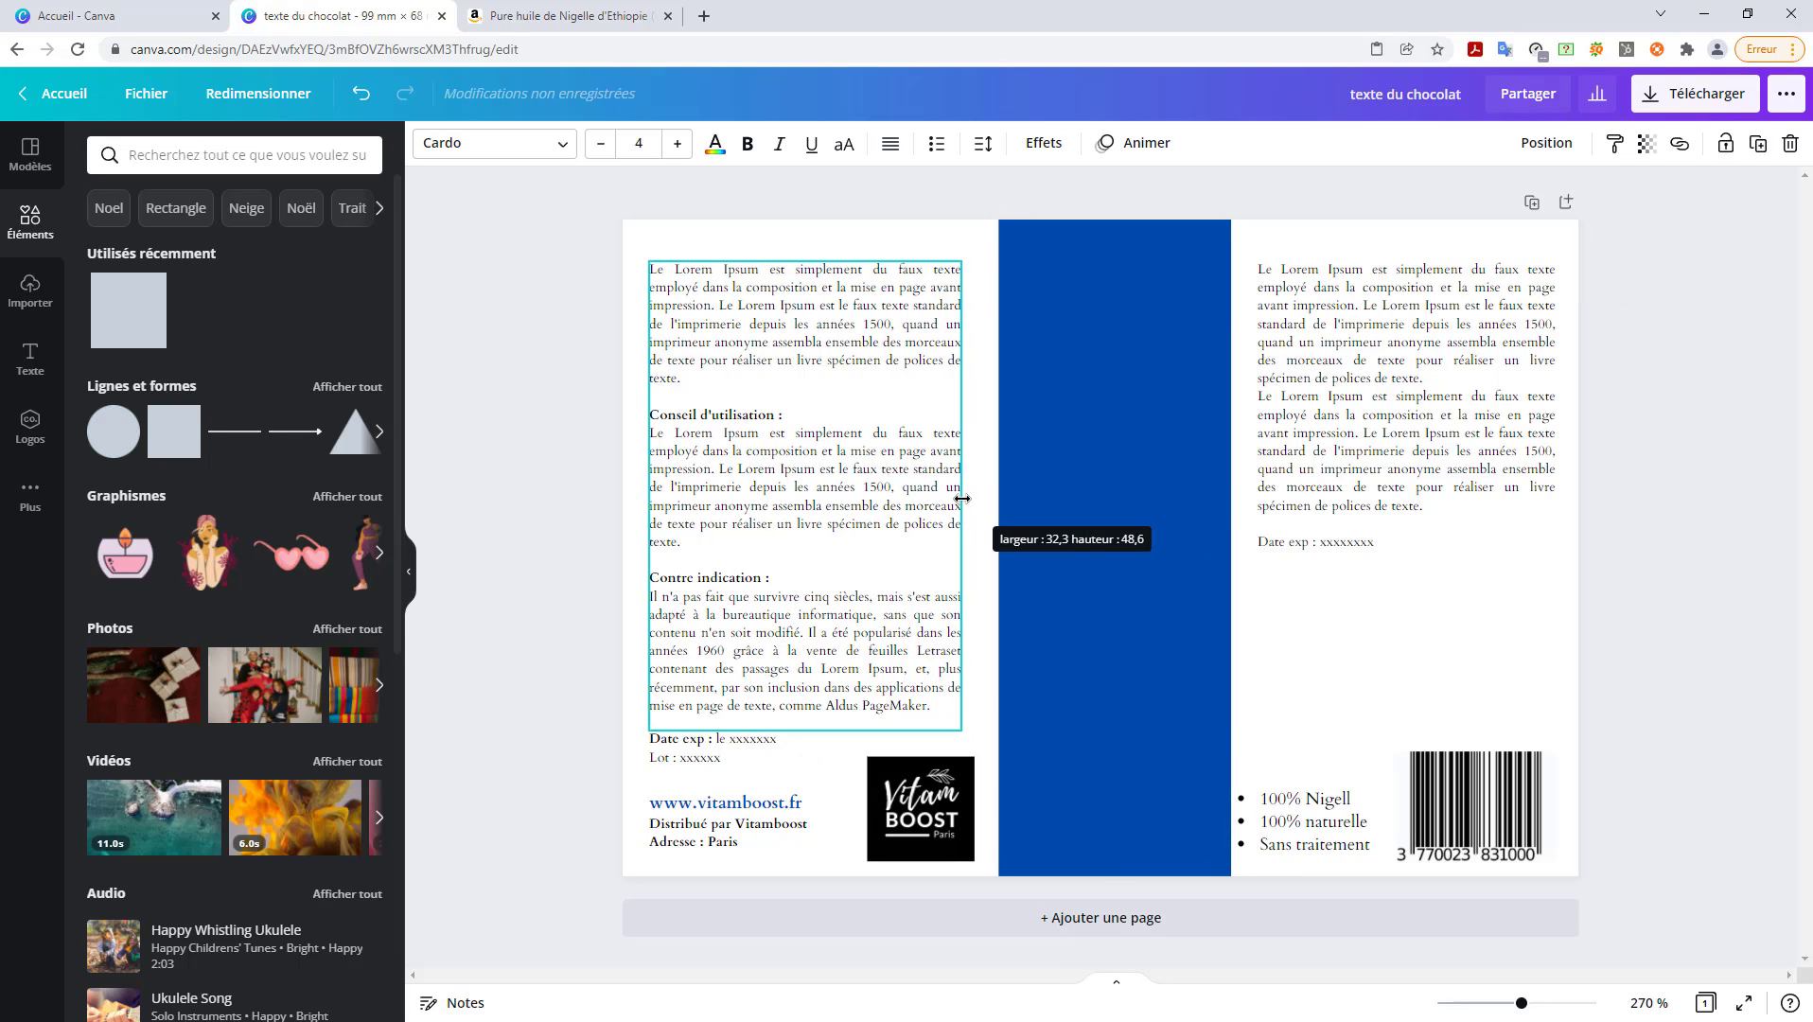
pyautogui.click(1031, 498)
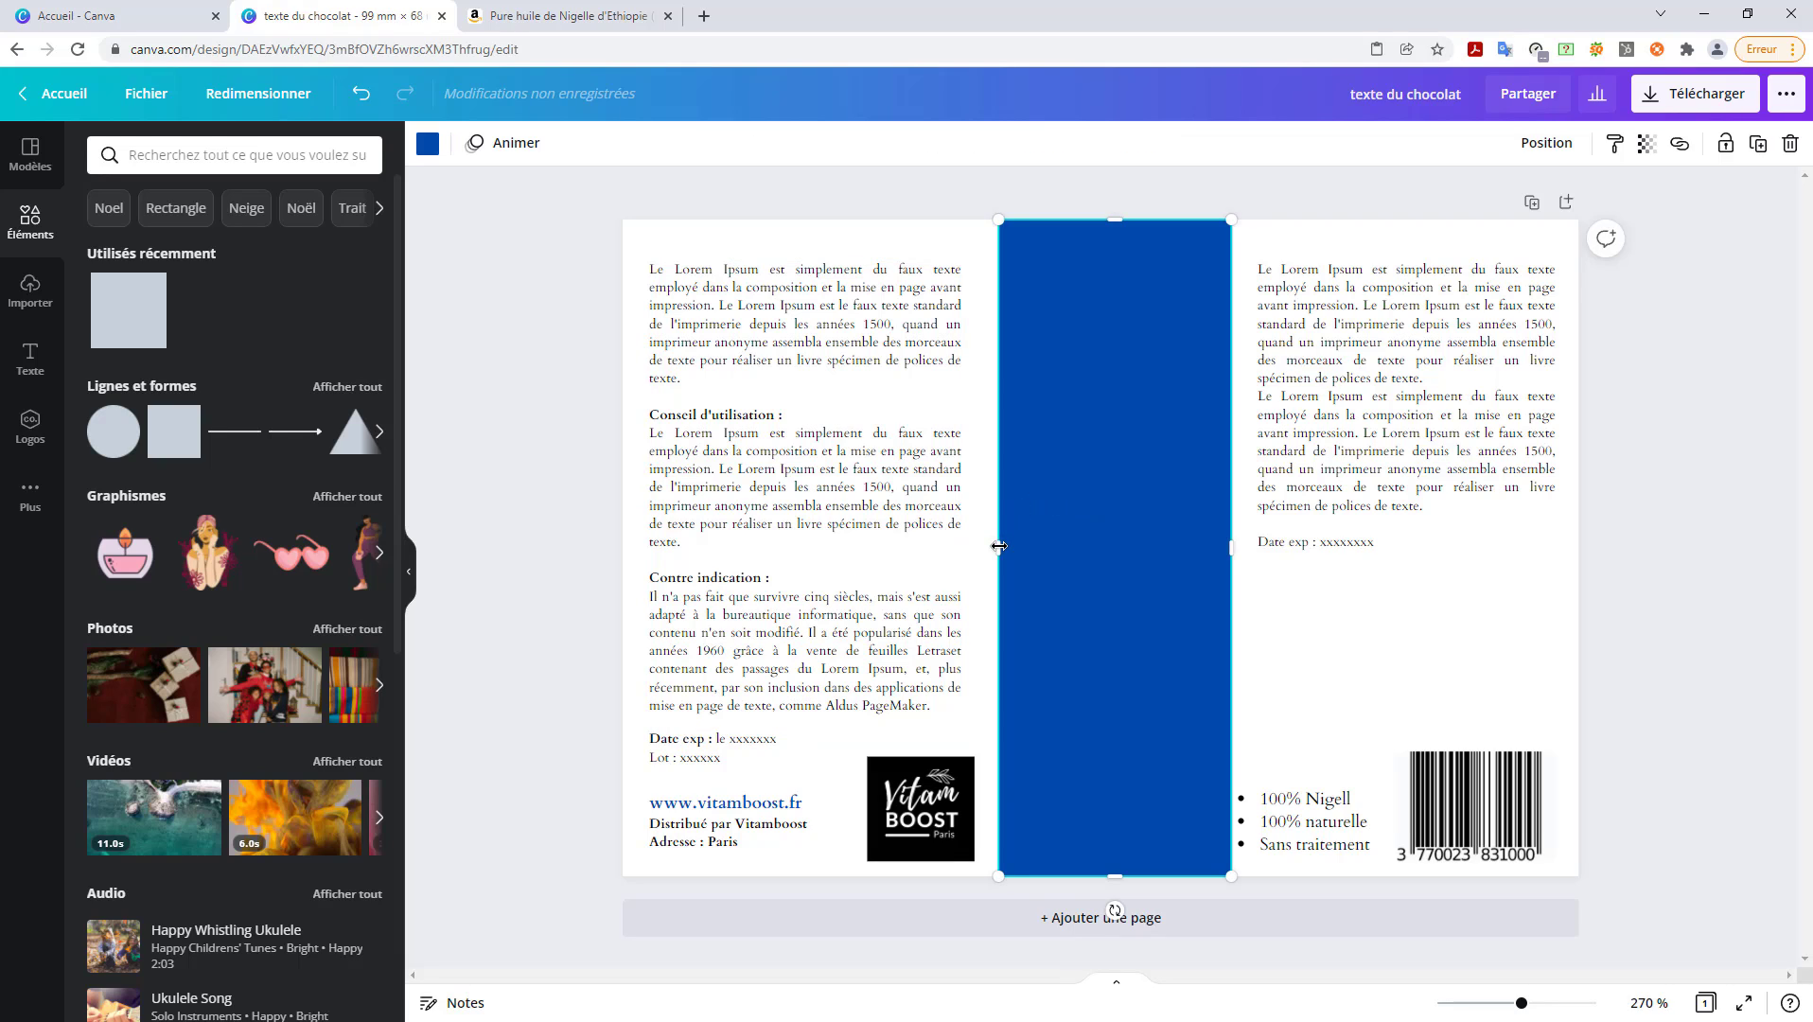
pyautogui.moveTo(999, 546); pyautogui.dragTo(987, 547)
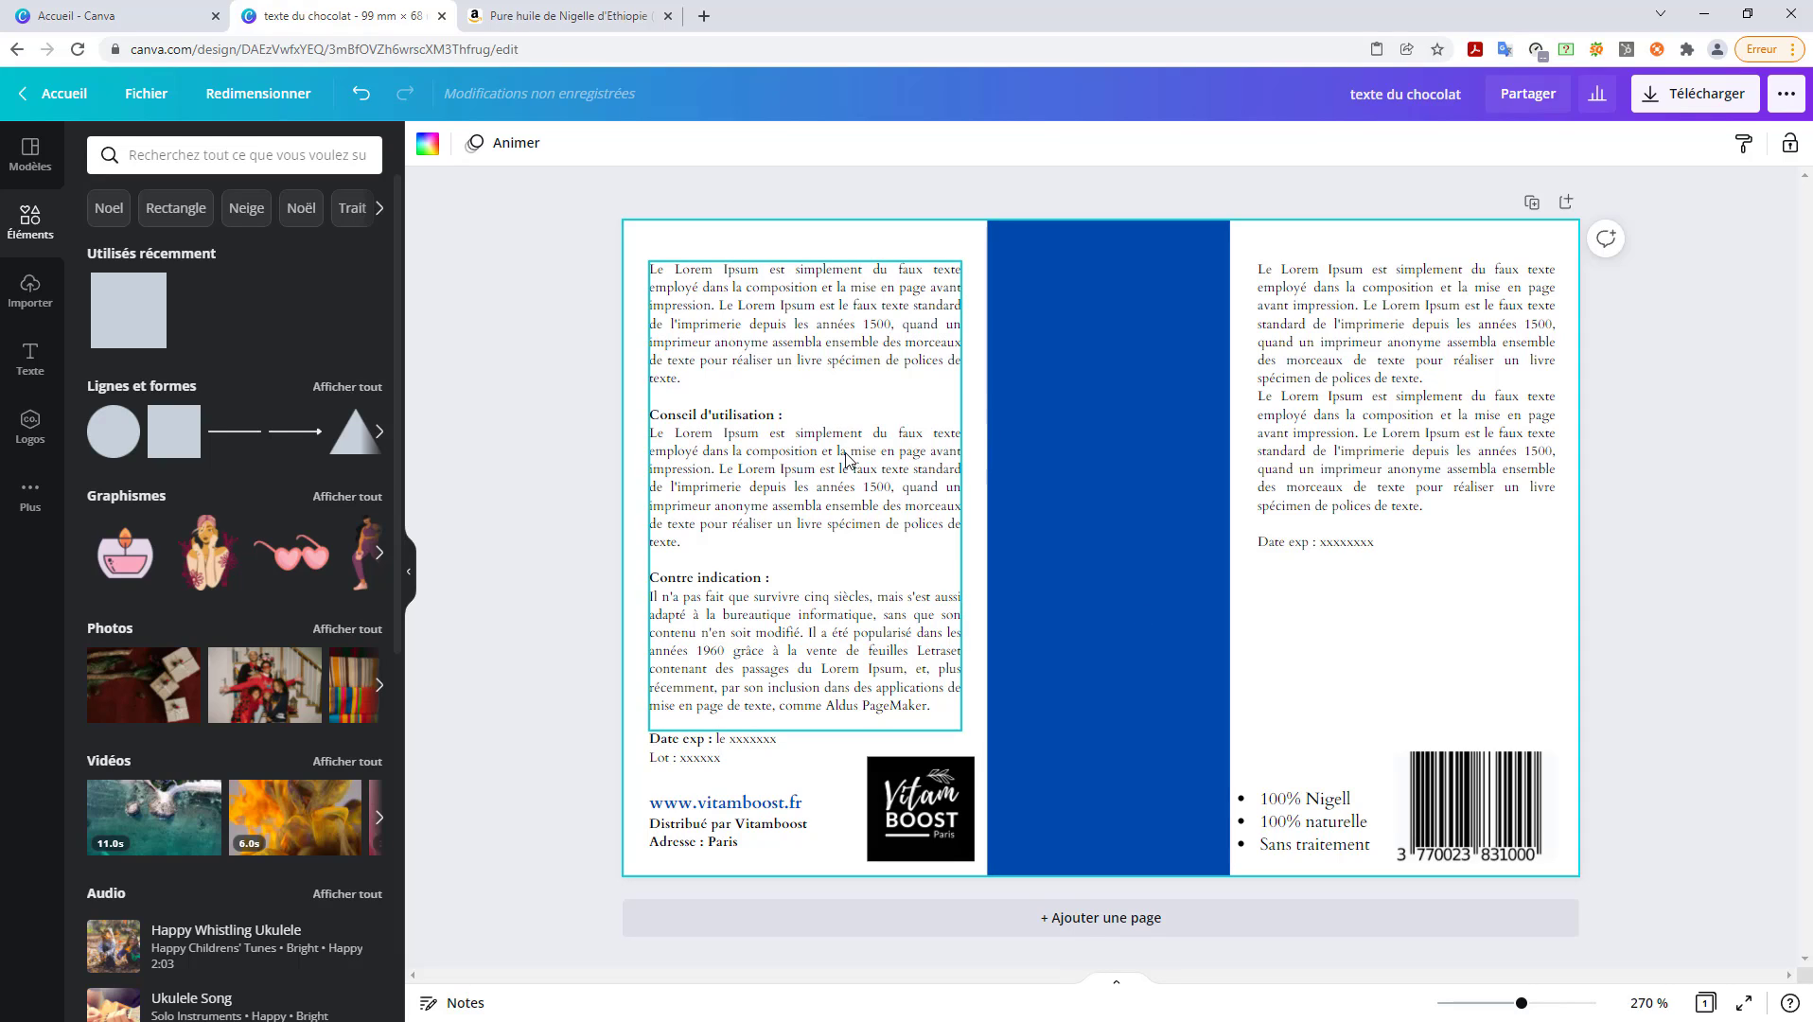
# - Try the palette red on the central band, and settle on black as its fill colour
pyautogui.click(1084, 310)
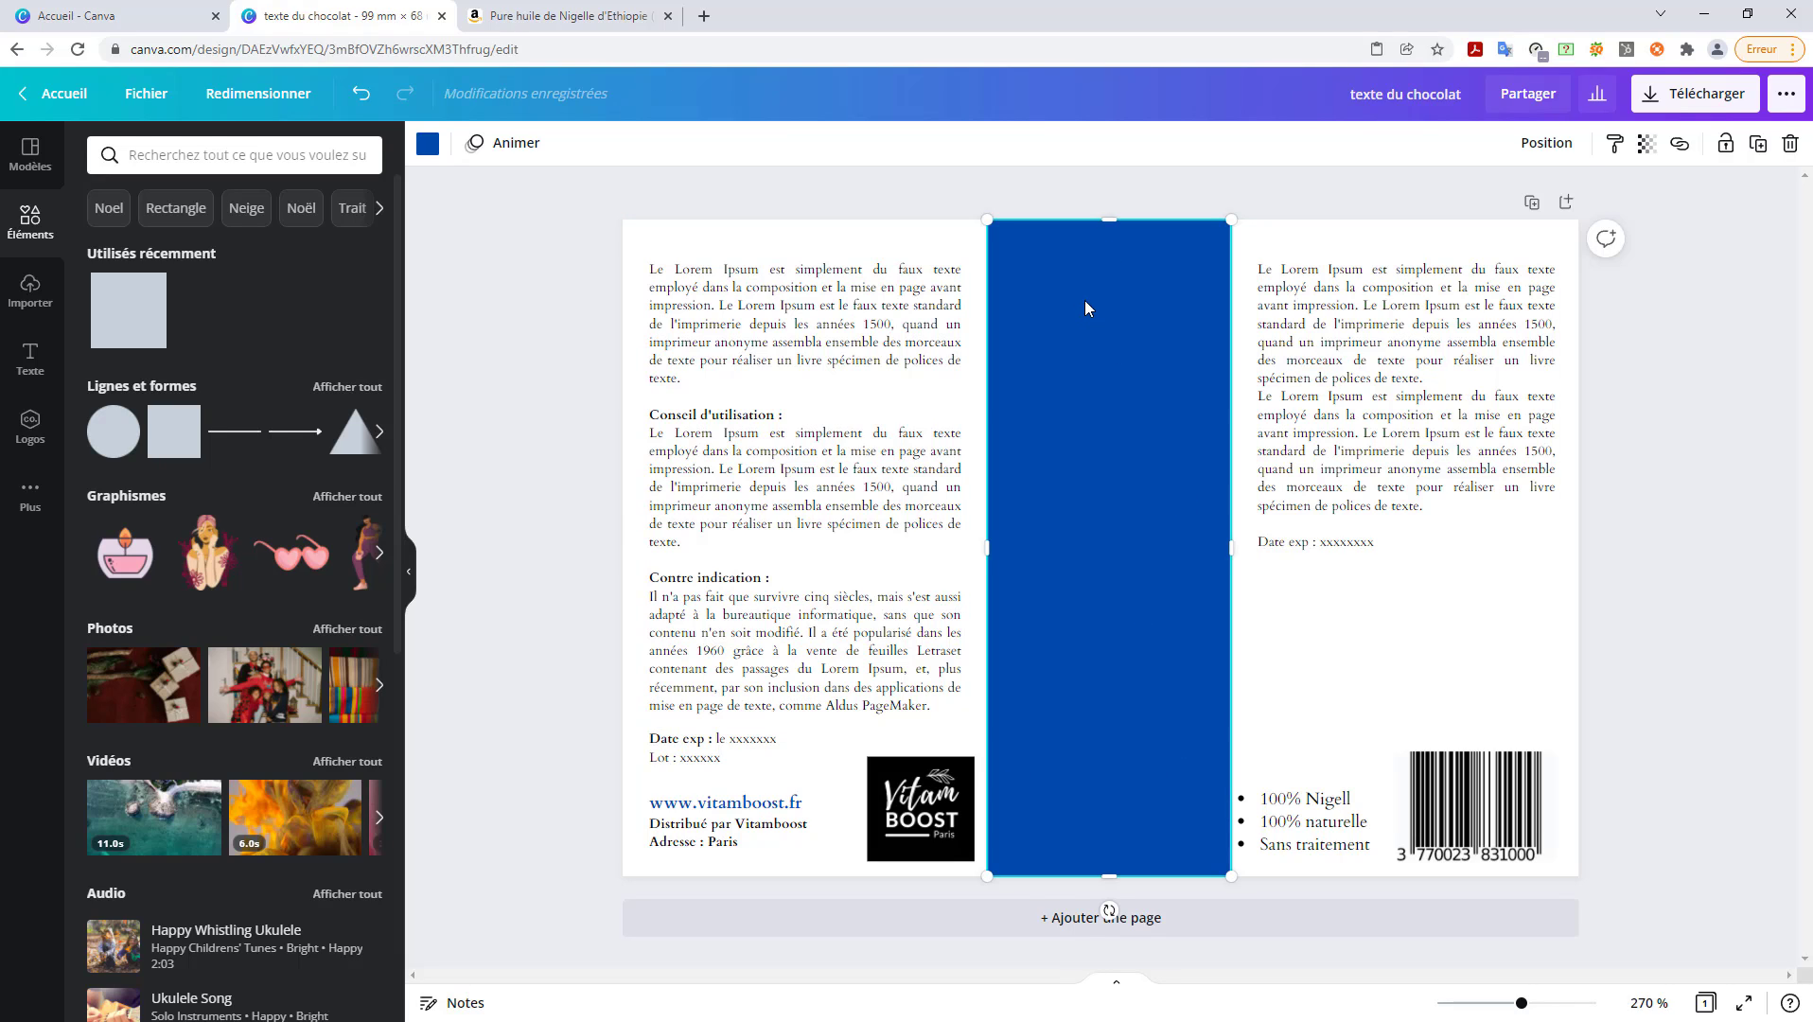
pyautogui.click(427, 165)
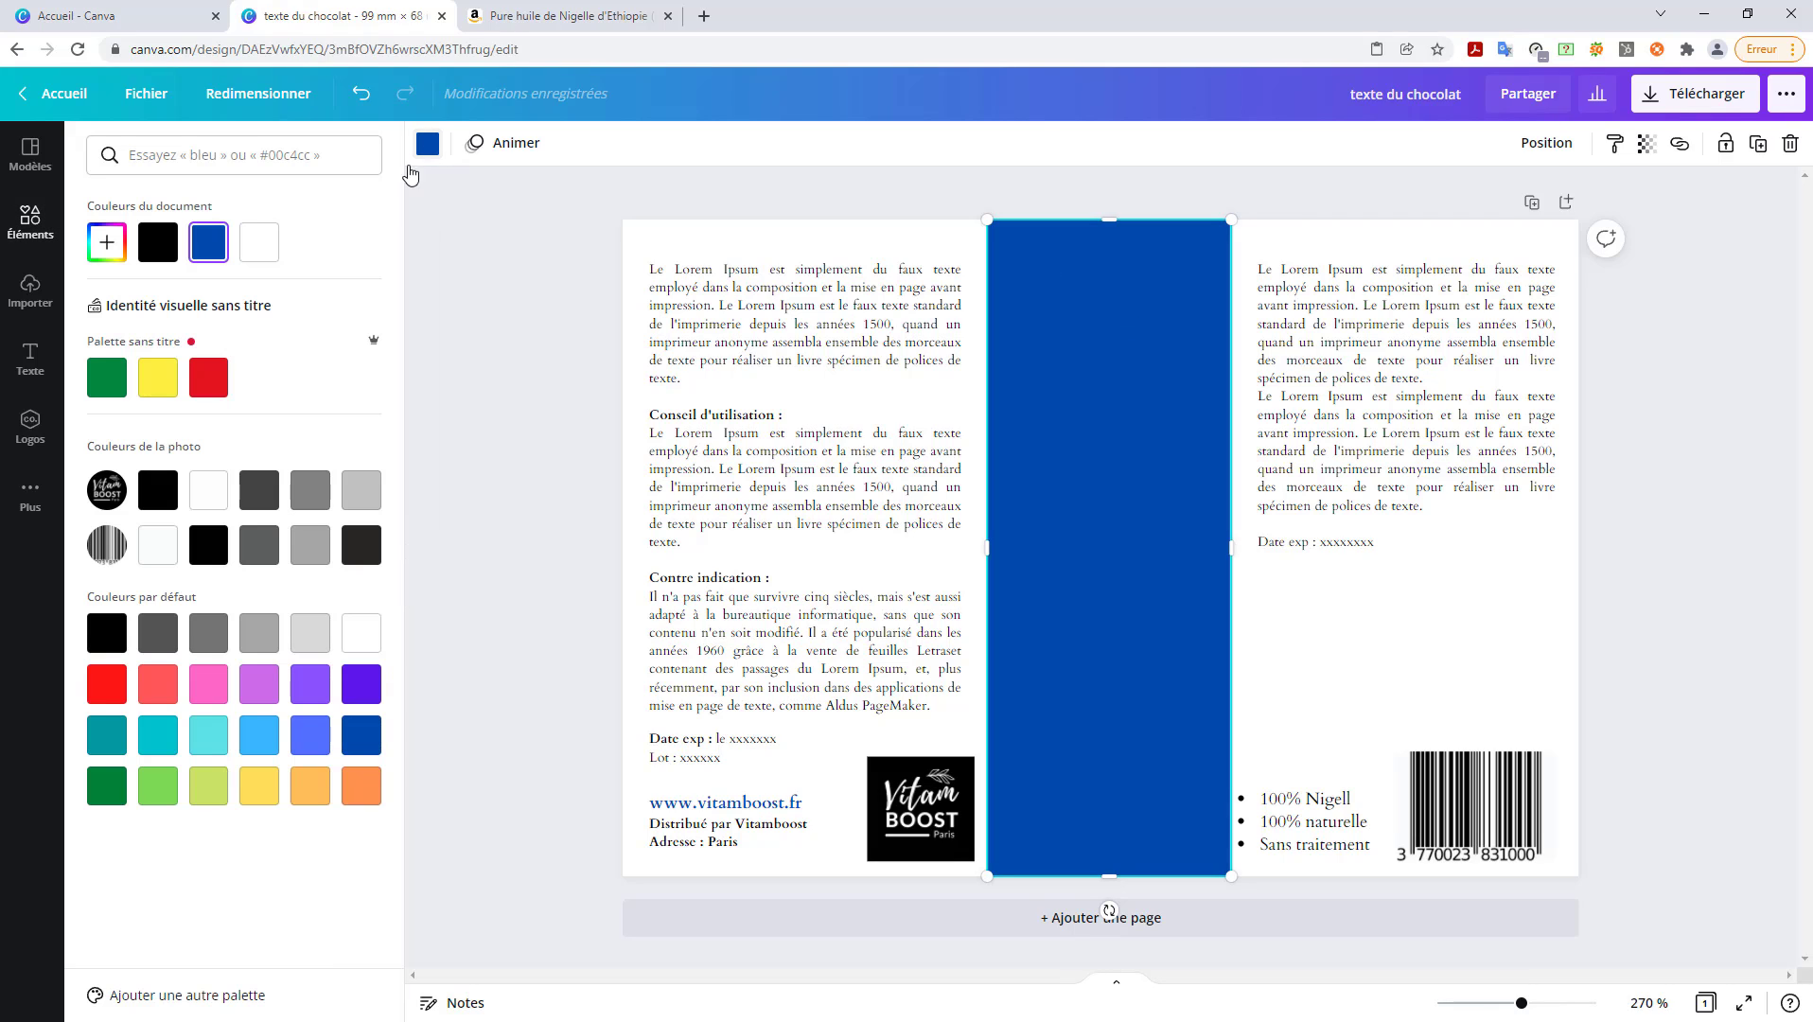
pyautogui.click(208, 377)
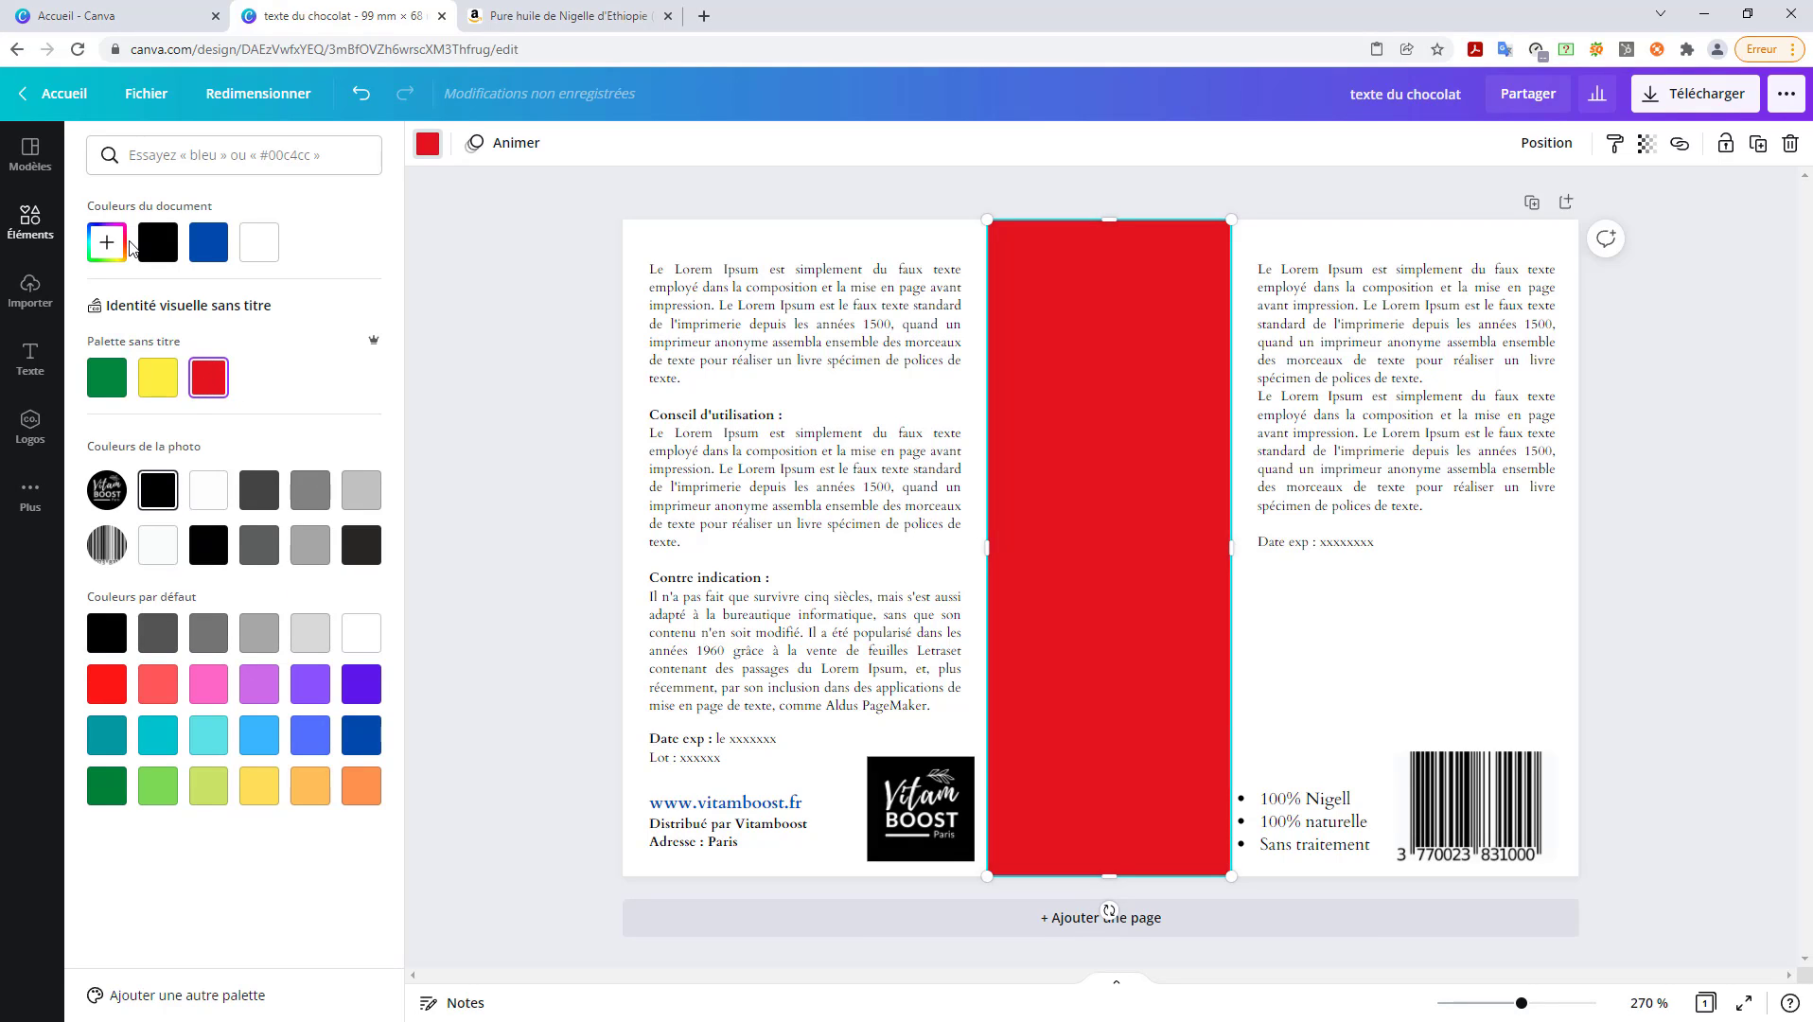
pyautogui.click(162, 247)
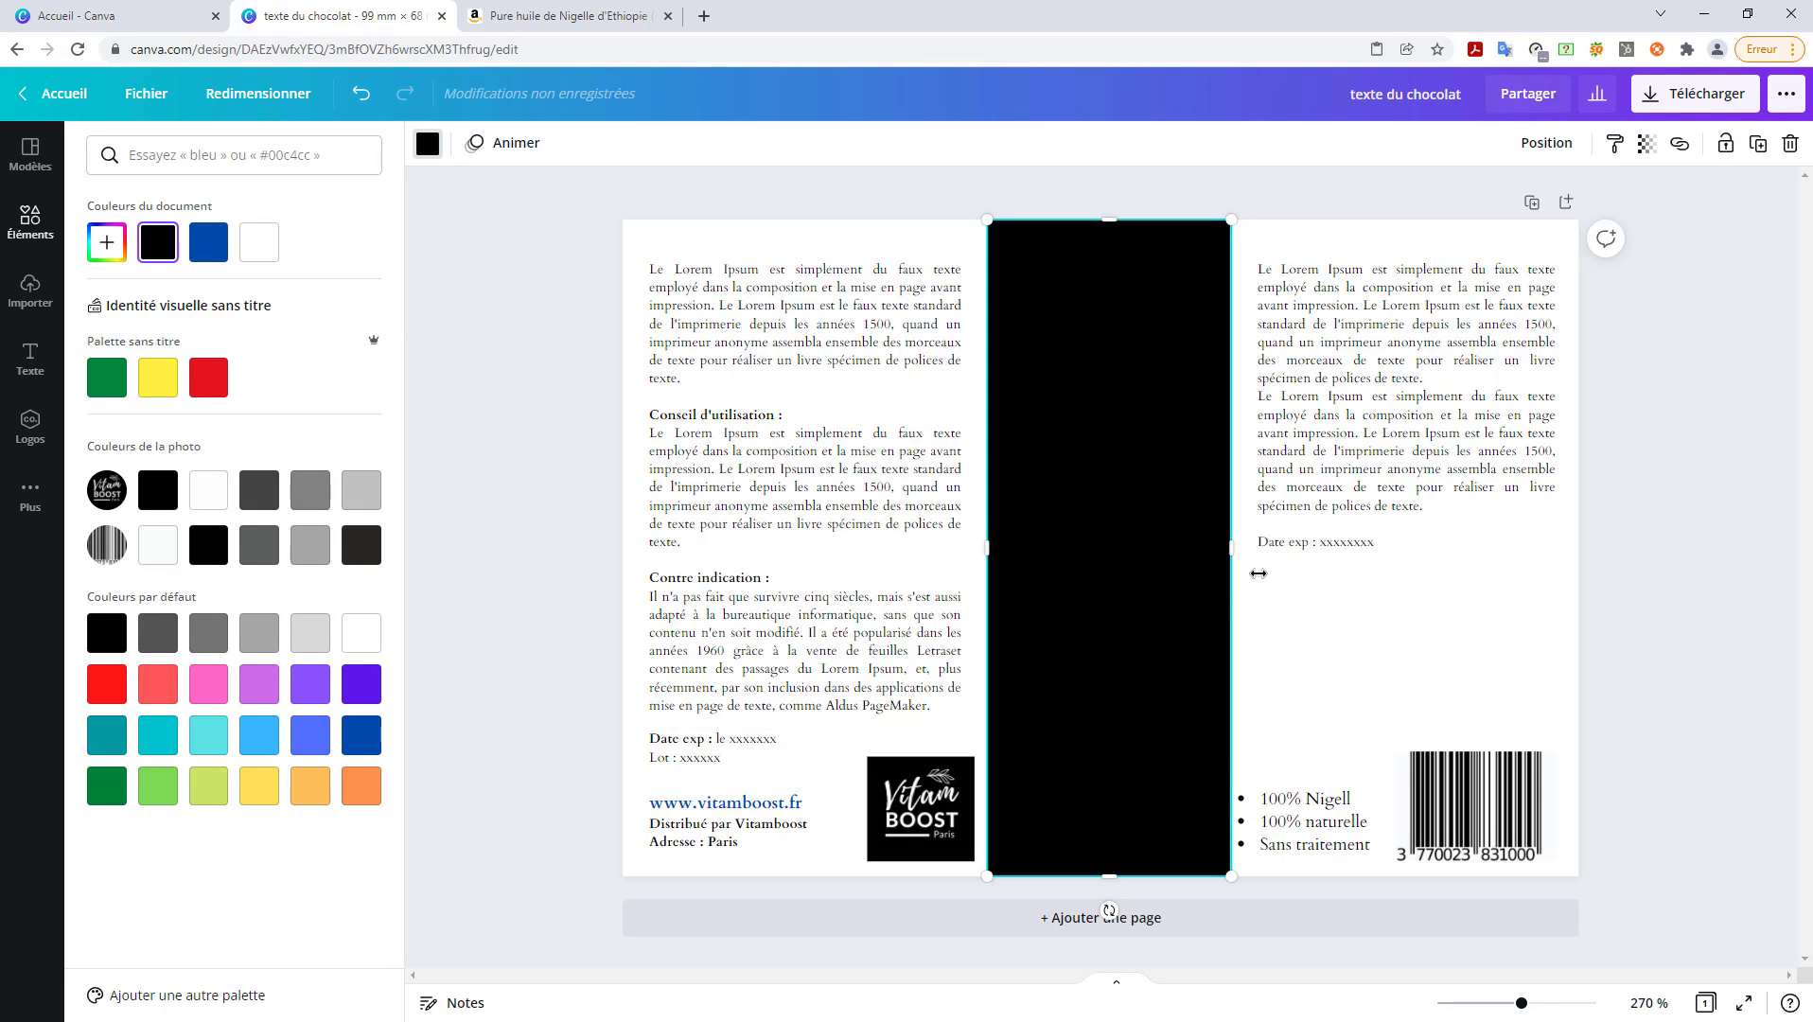
pyautogui.click(1344, 615)
pyautogui.click(1344, 615)
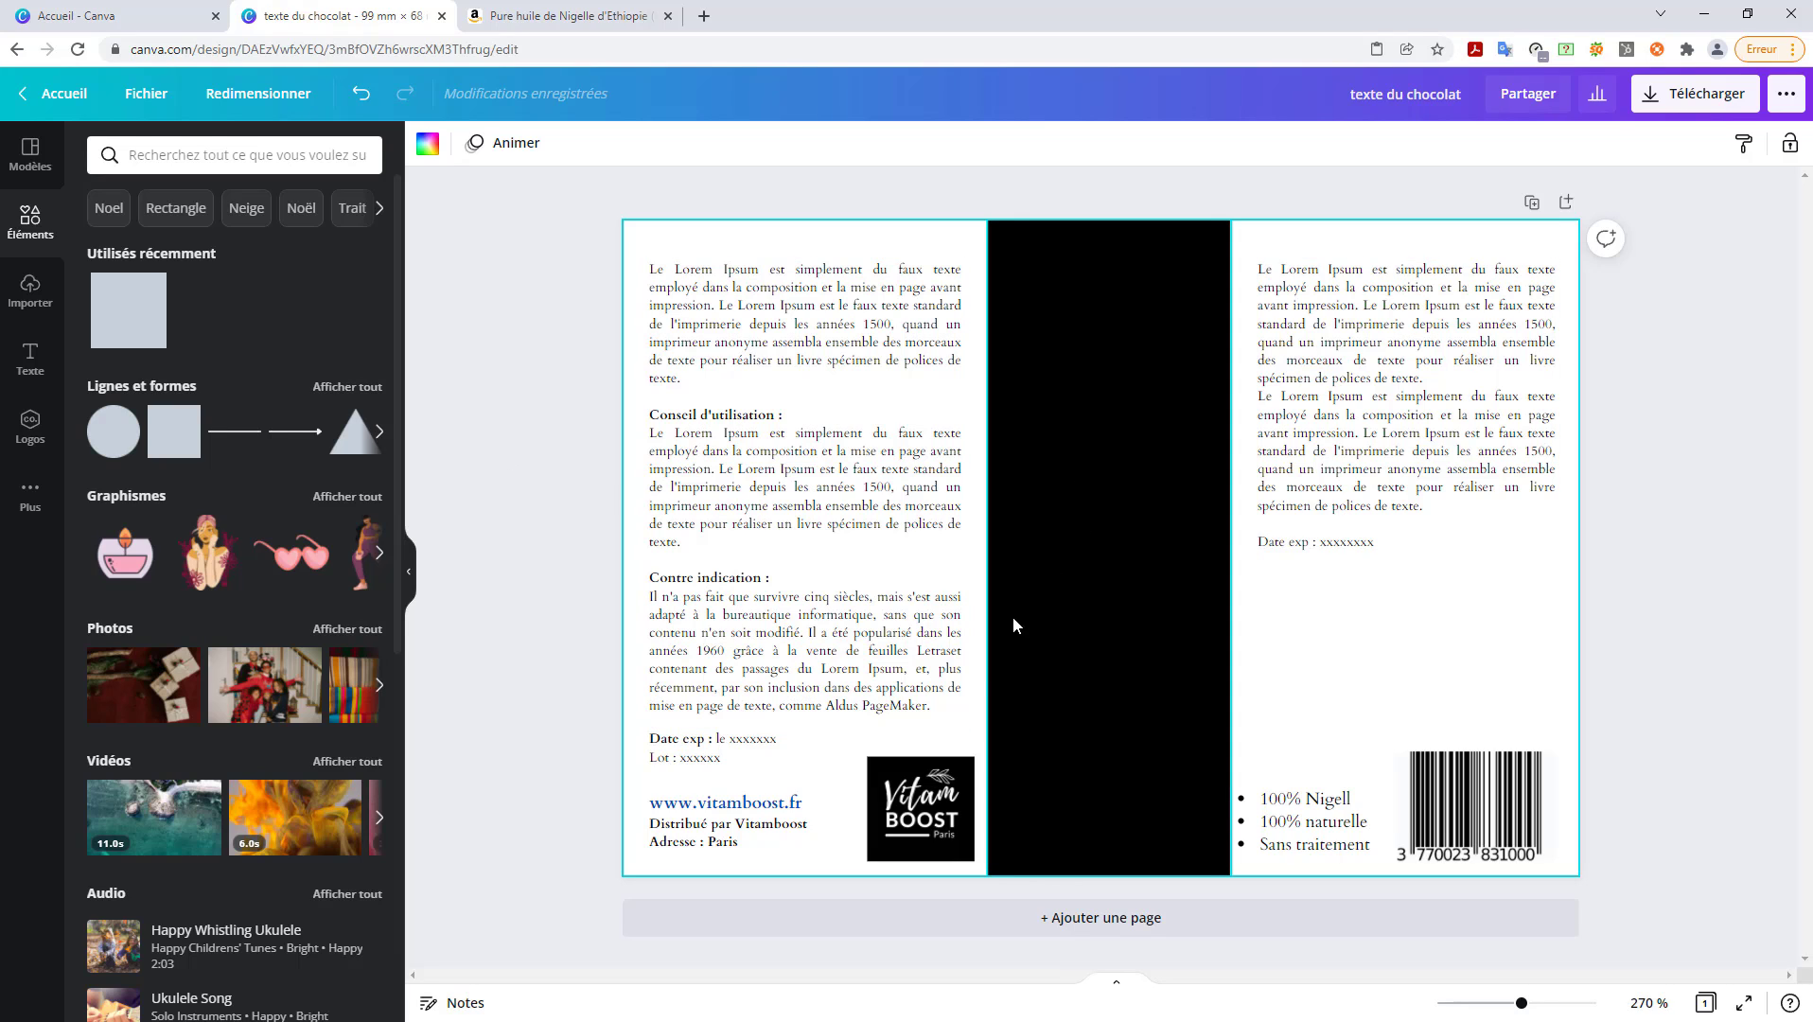
# - Align the logo with the left column's narrowed right edge, and shift the bulleted claims and barcode to the right, away from the band
pyautogui.moveTo(926, 801); pyautogui.dragTo(914, 801)
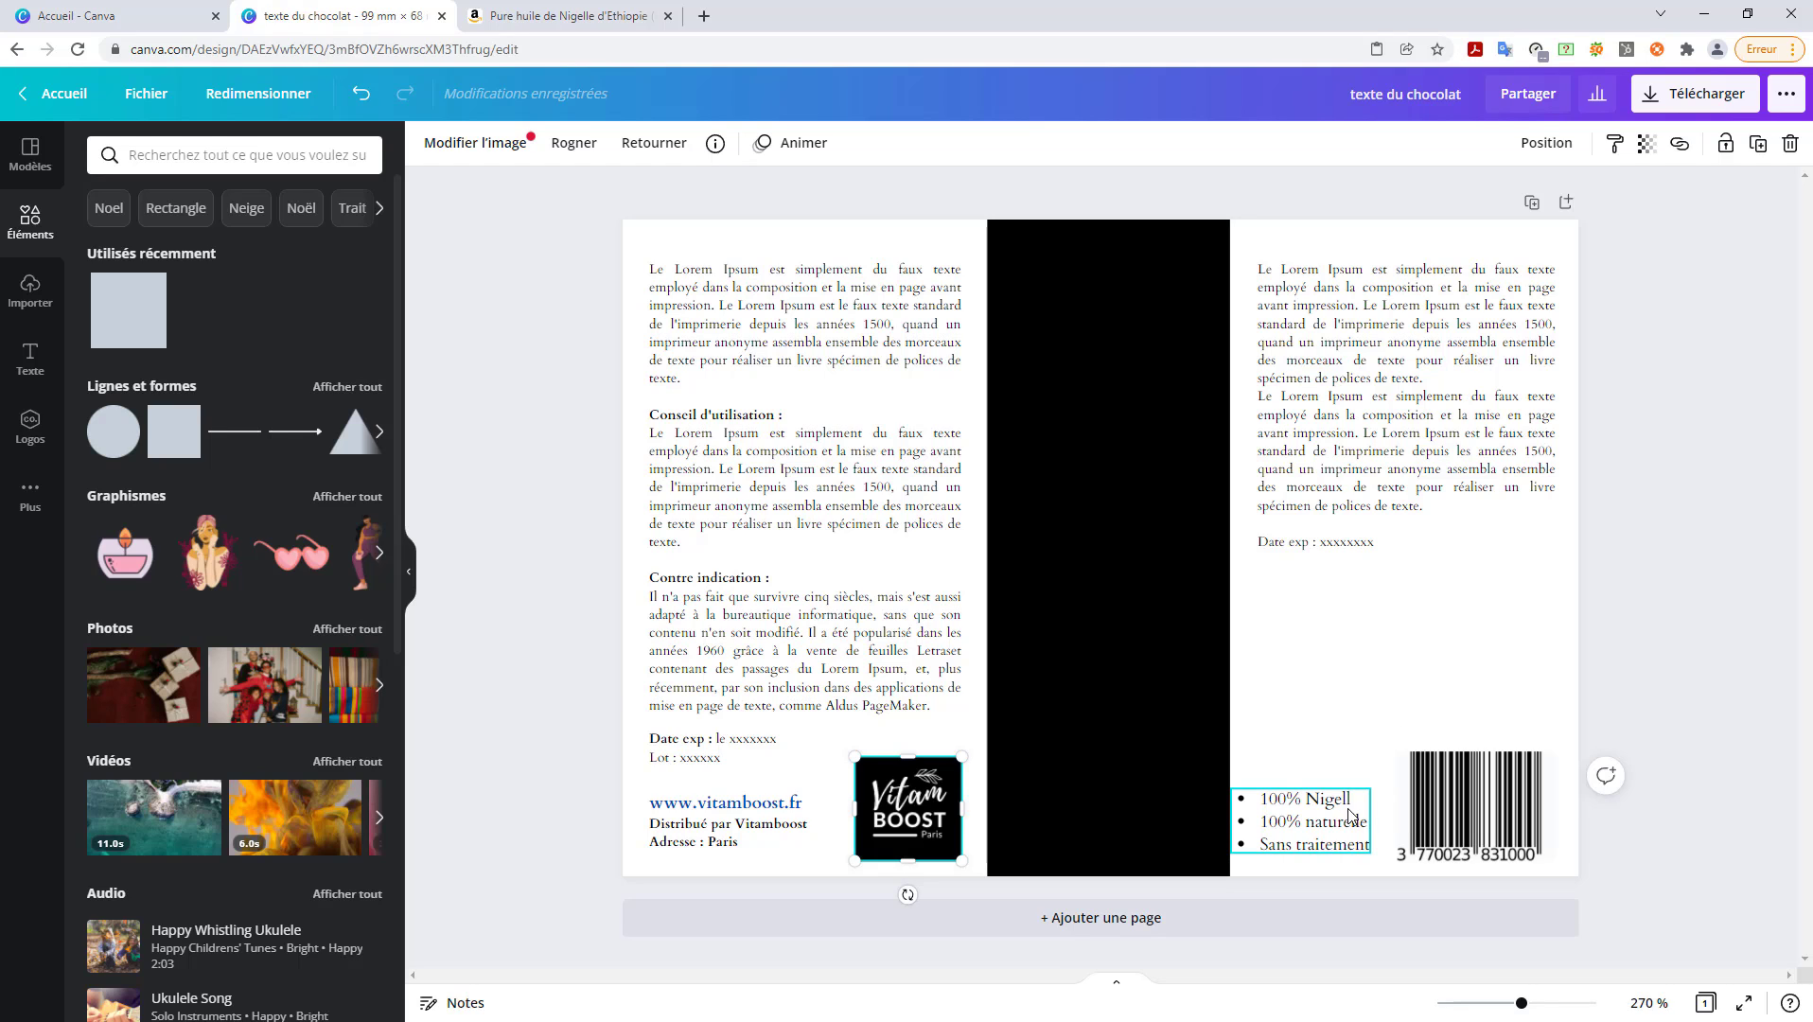
pyautogui.moveTo(1298, 805); pyautogui.dragTo(1329, 804)
pyautogui.moveTo(1455, 800); pyautogui.dragTo(1466, 800)
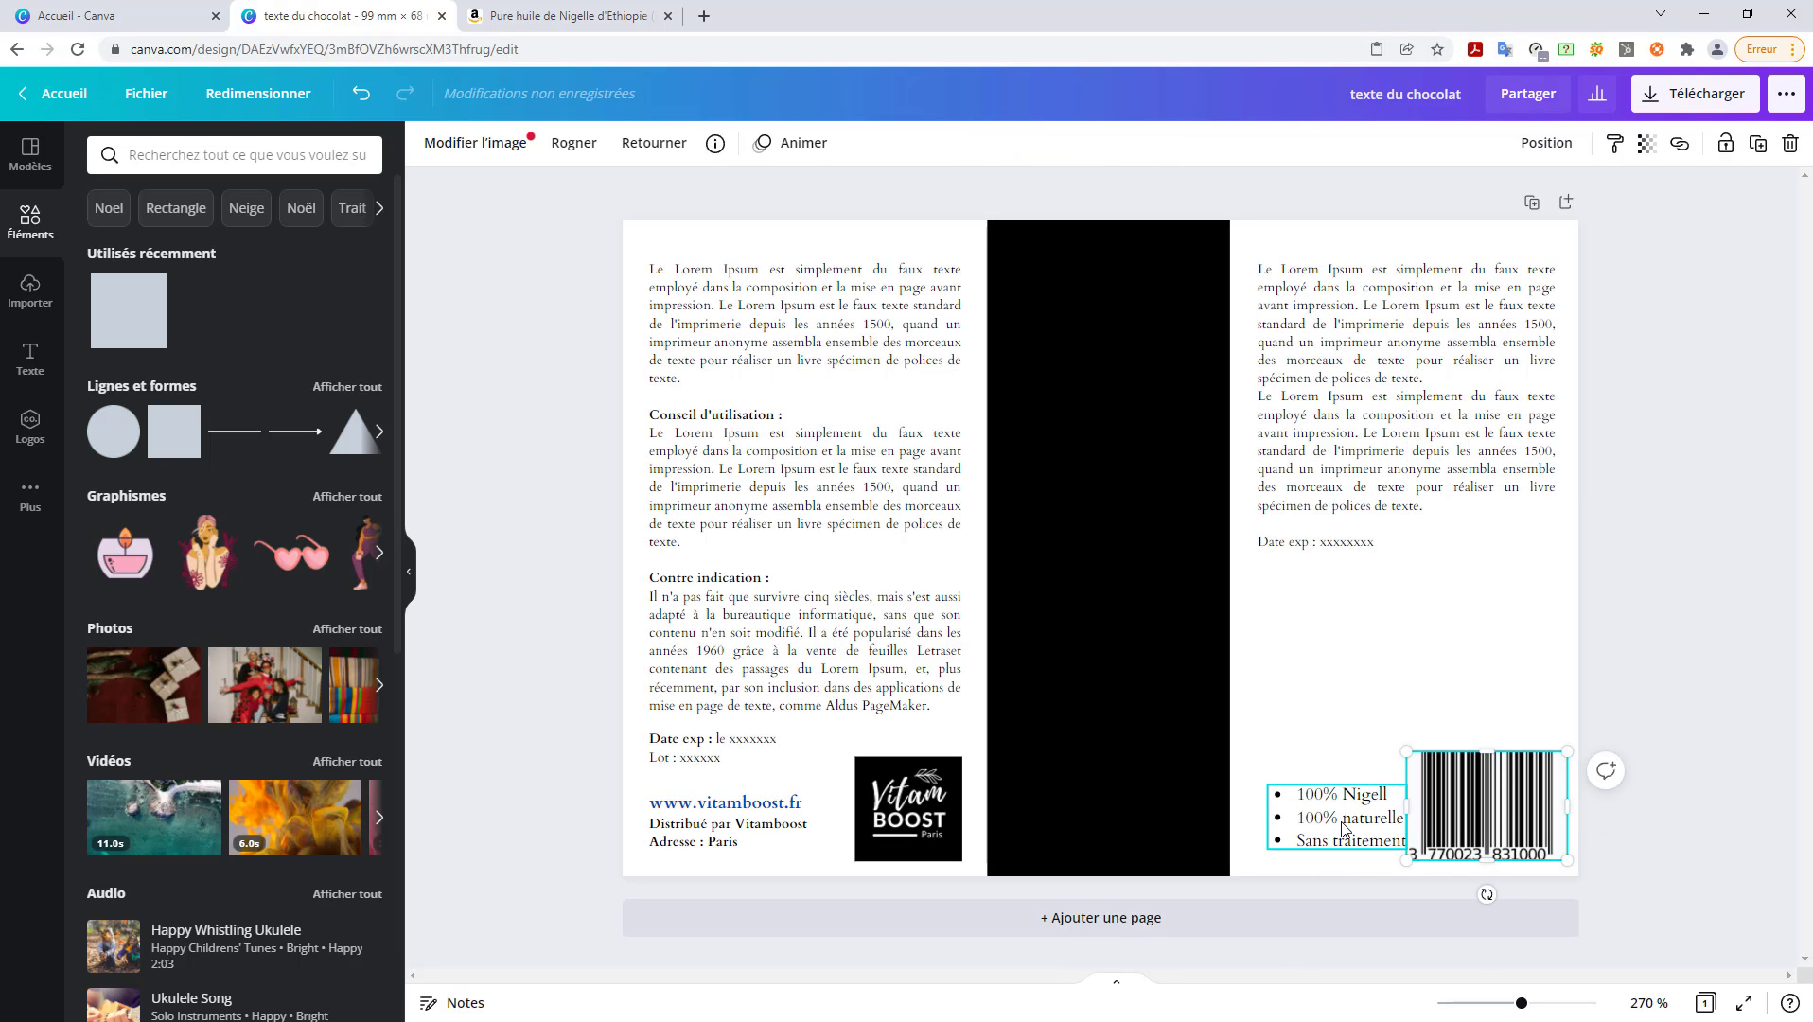
# - Add a title text near the top of the black band reading "HUILE DE NIGELLE"
pyautogui.click(1146, 615)
pyautogui.click(1115, 492)
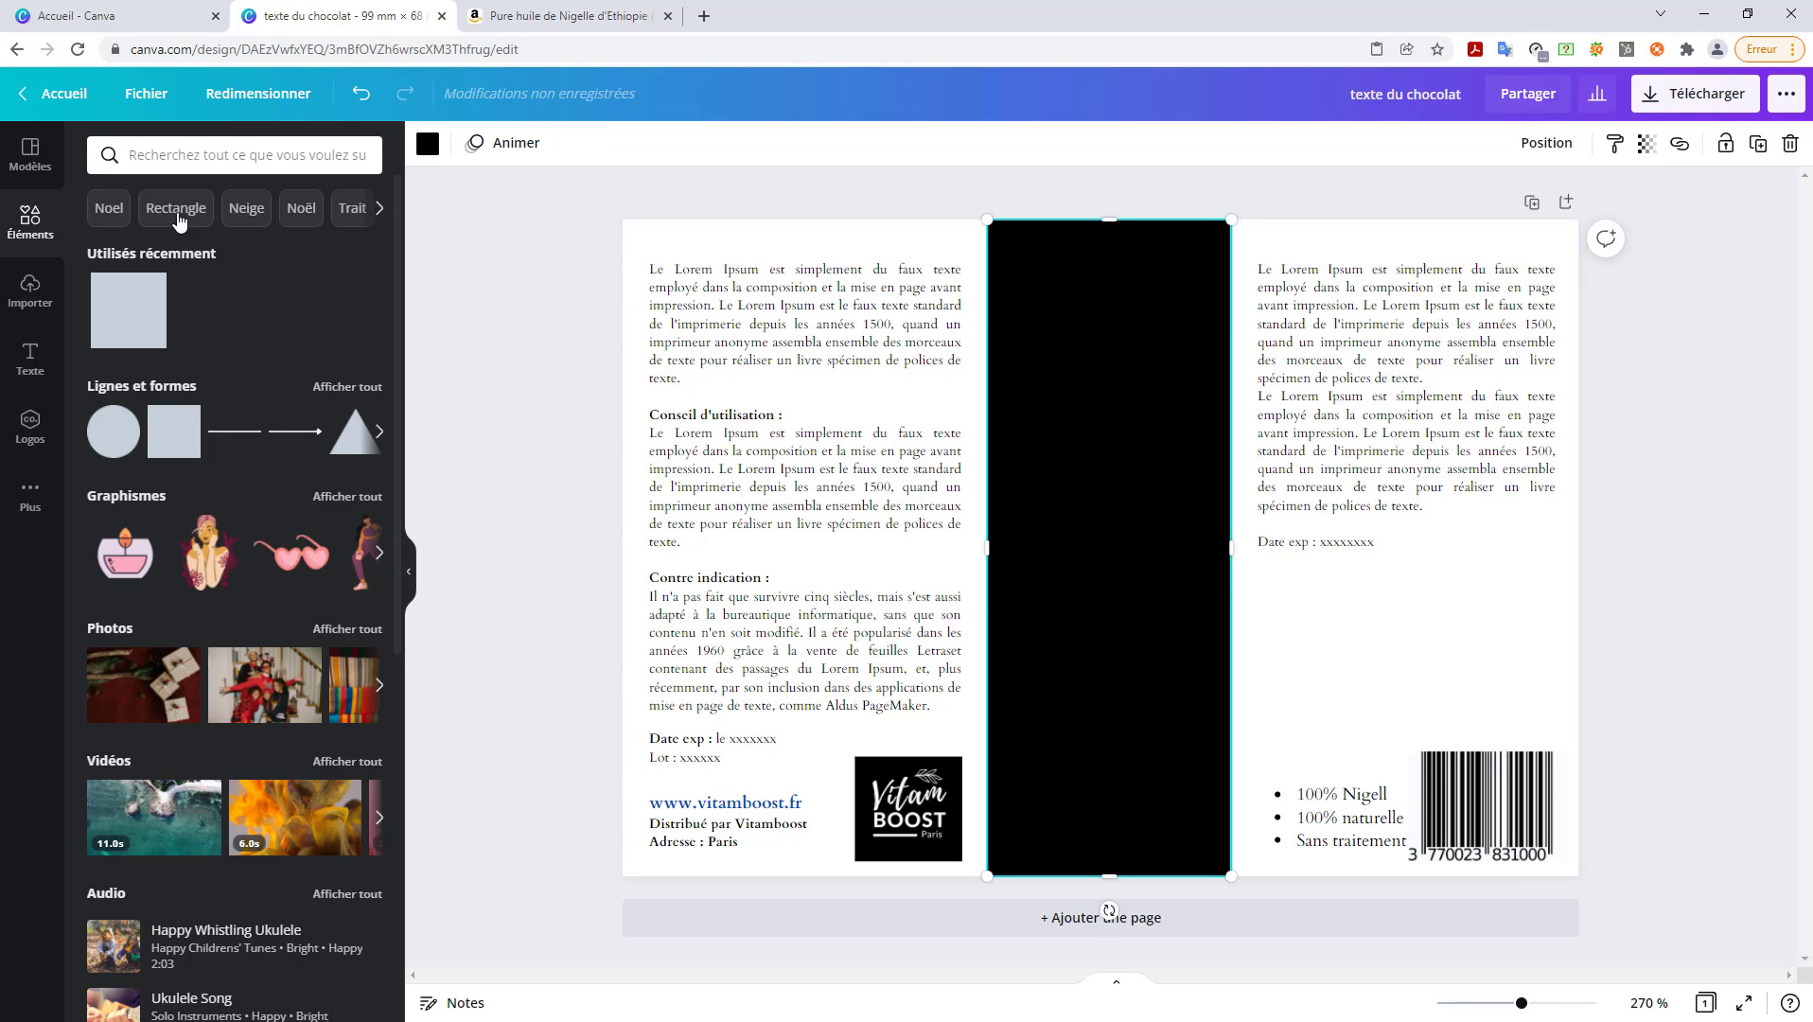
pyautogui.click(30, 365)
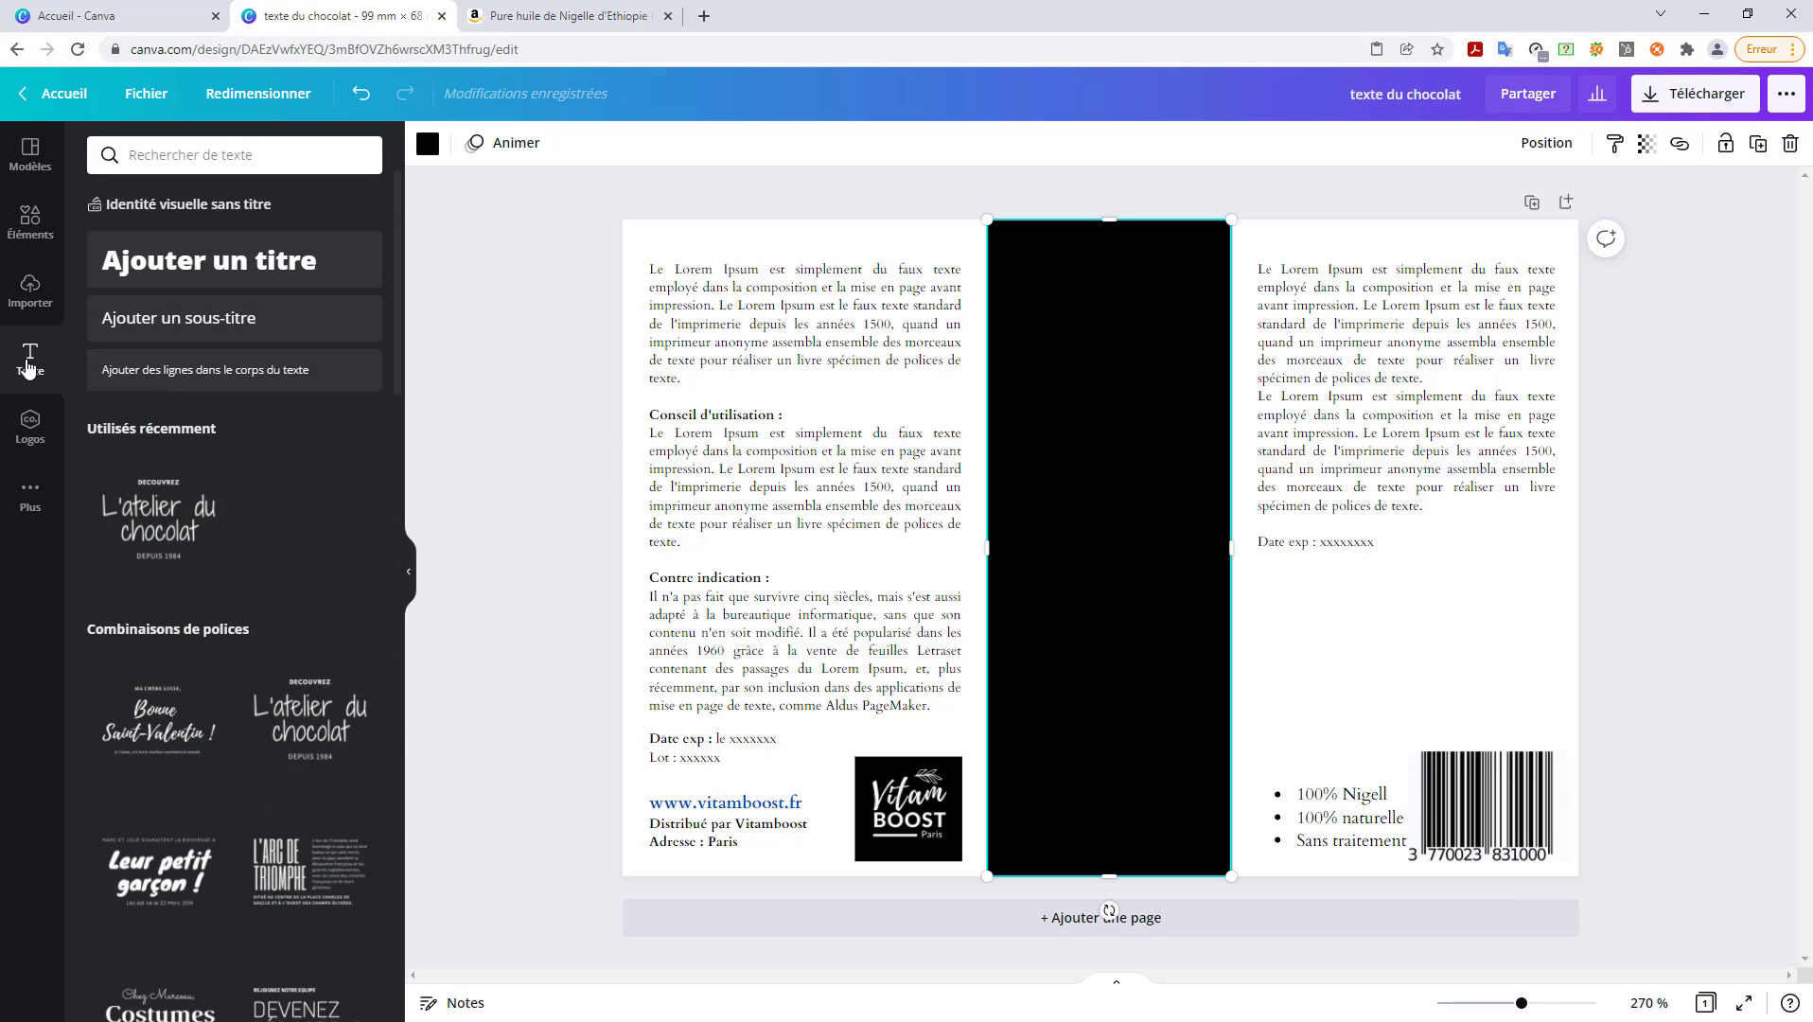
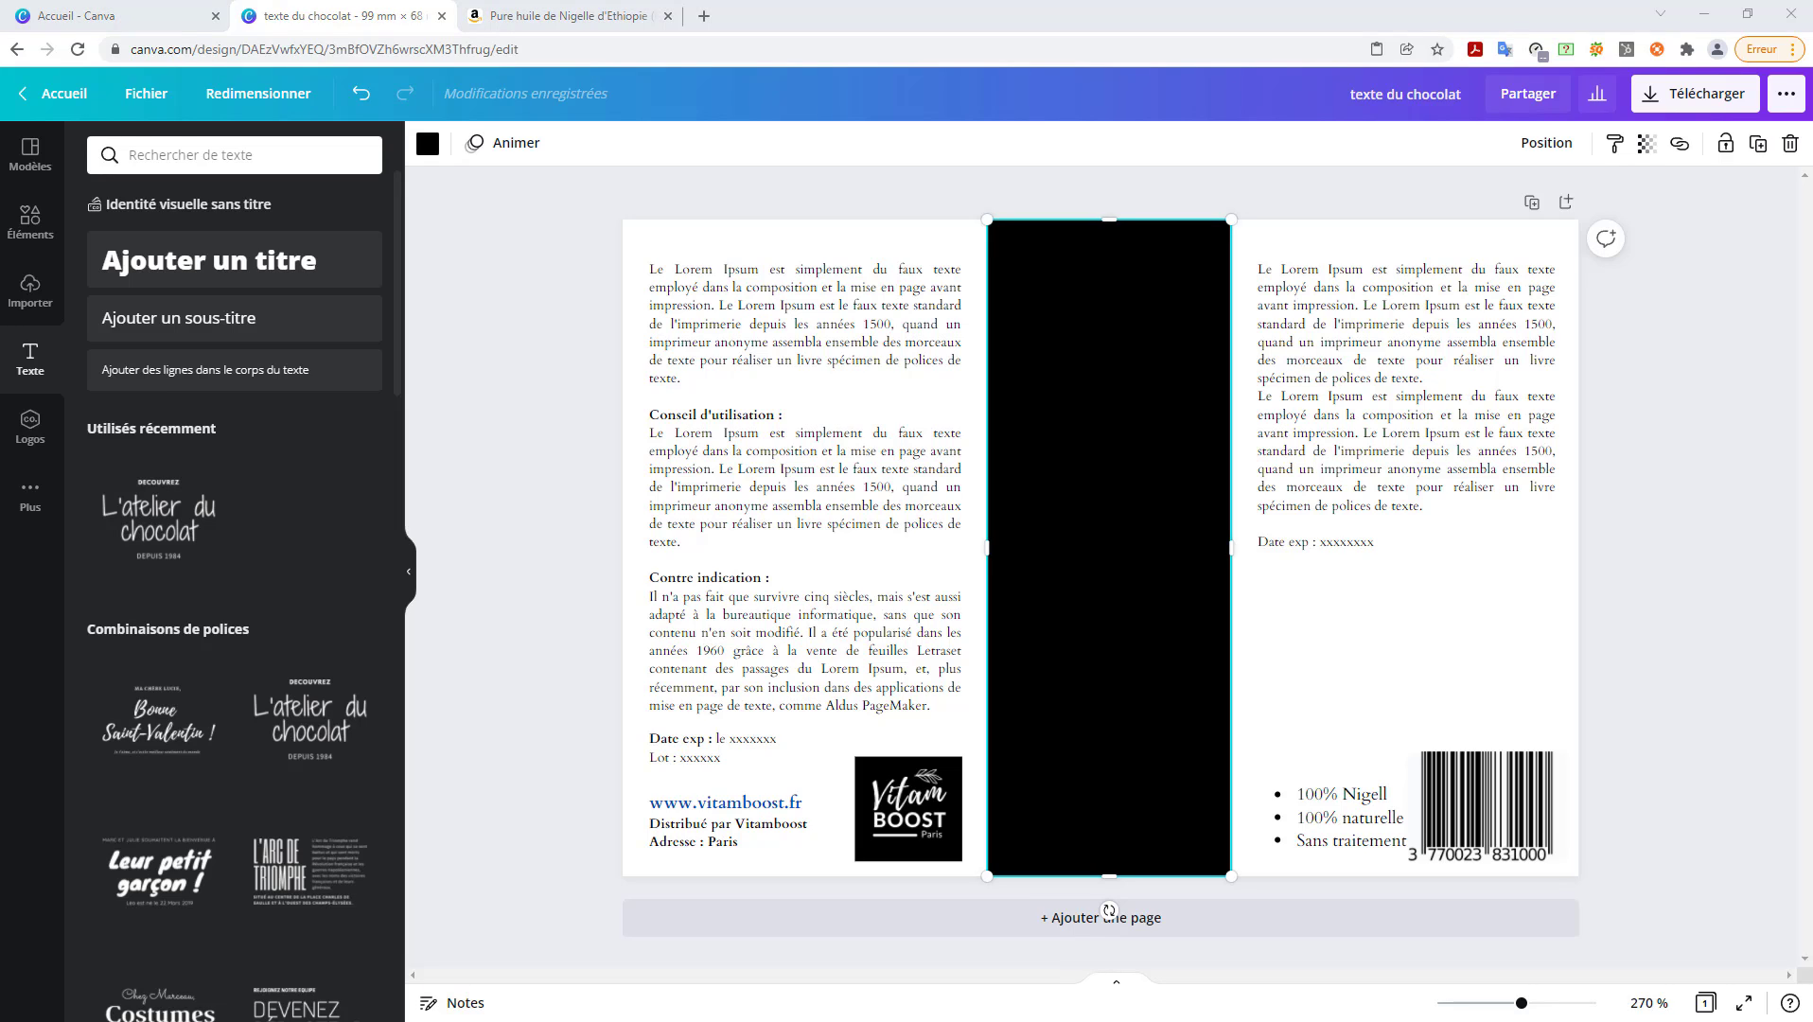
pyautogui.click(213, 268)
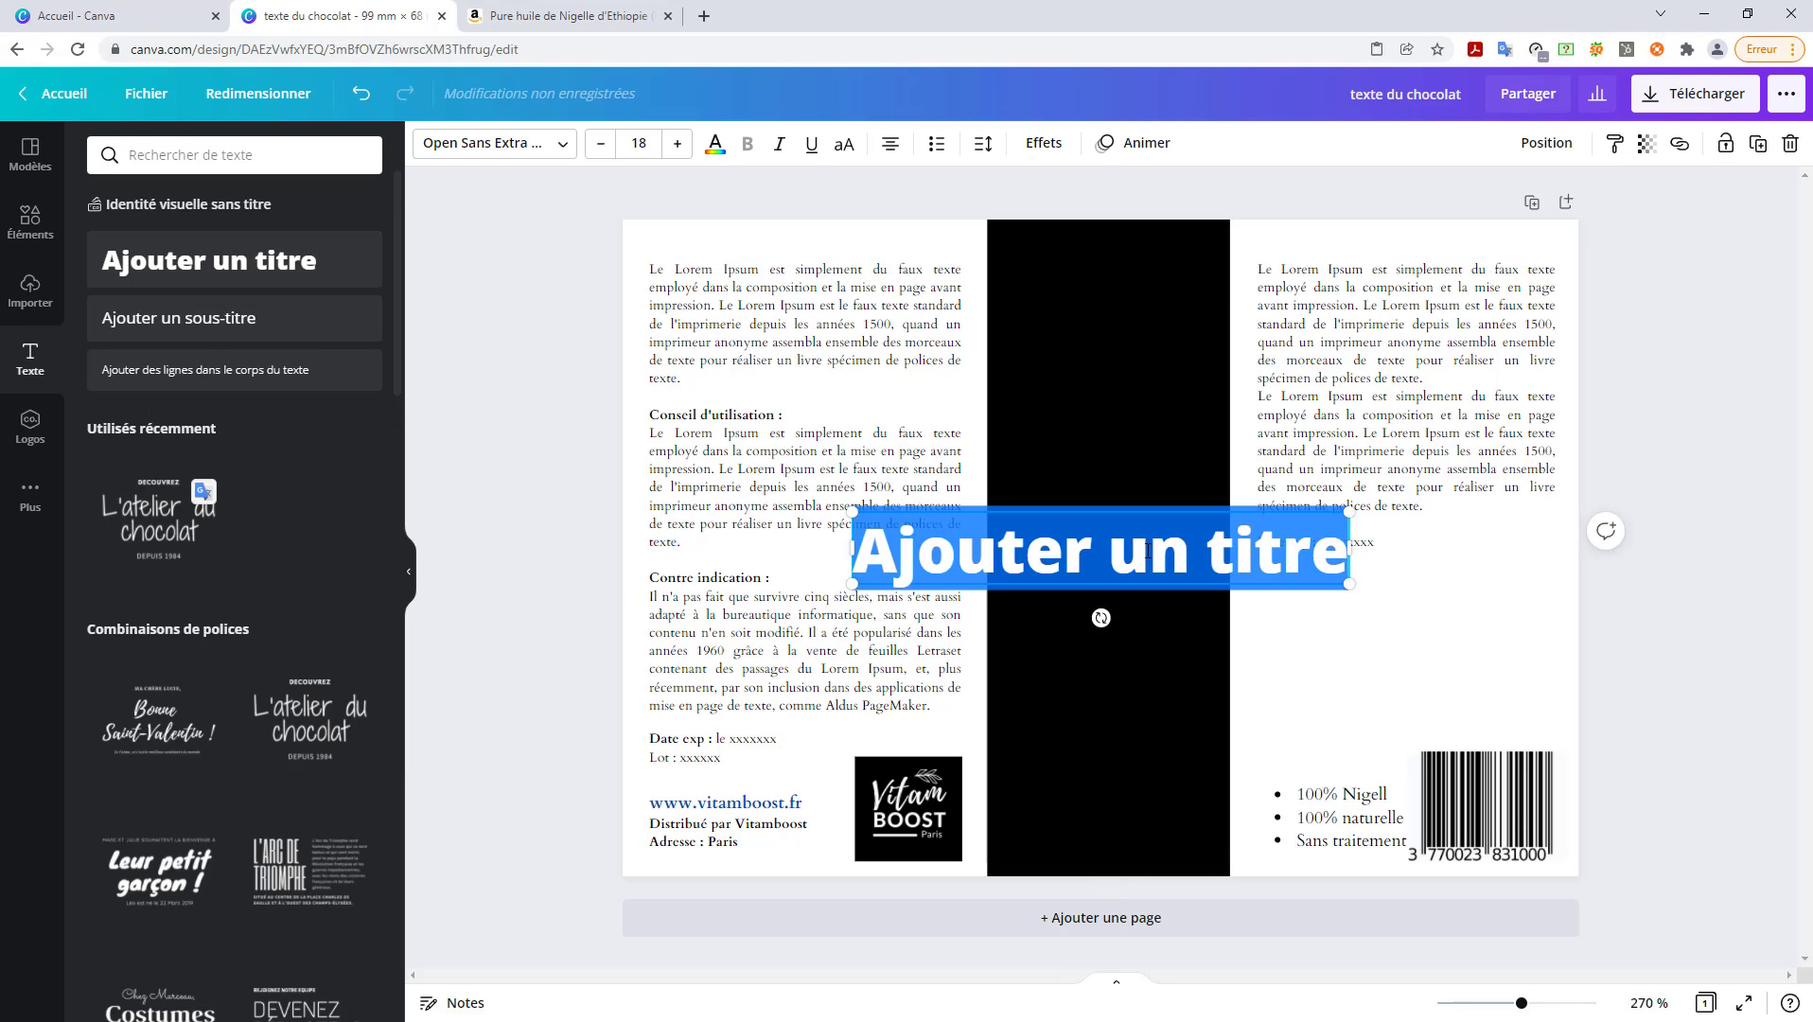
pyautogui.moveTo(1266, 506); pyautogui.dragTo(1266, 294)
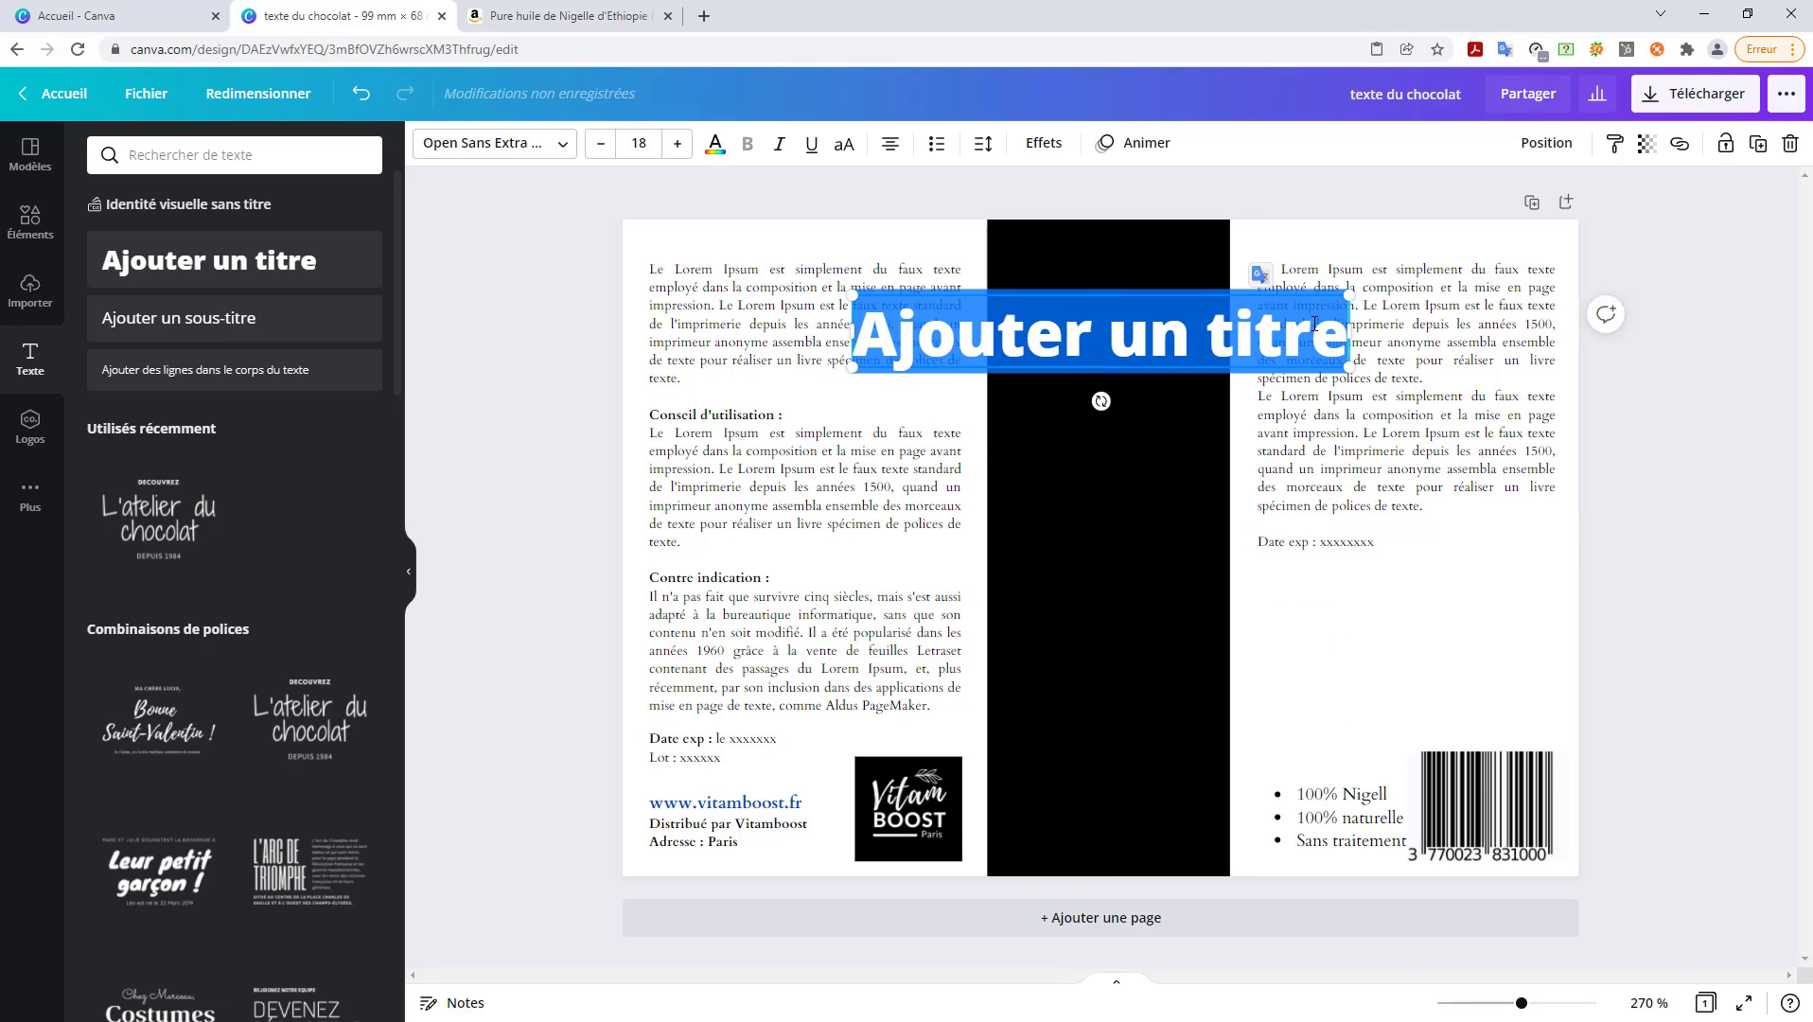
pyautogui.tripleClick(1059, 337)
pyautogui.write('HUILE DE ')
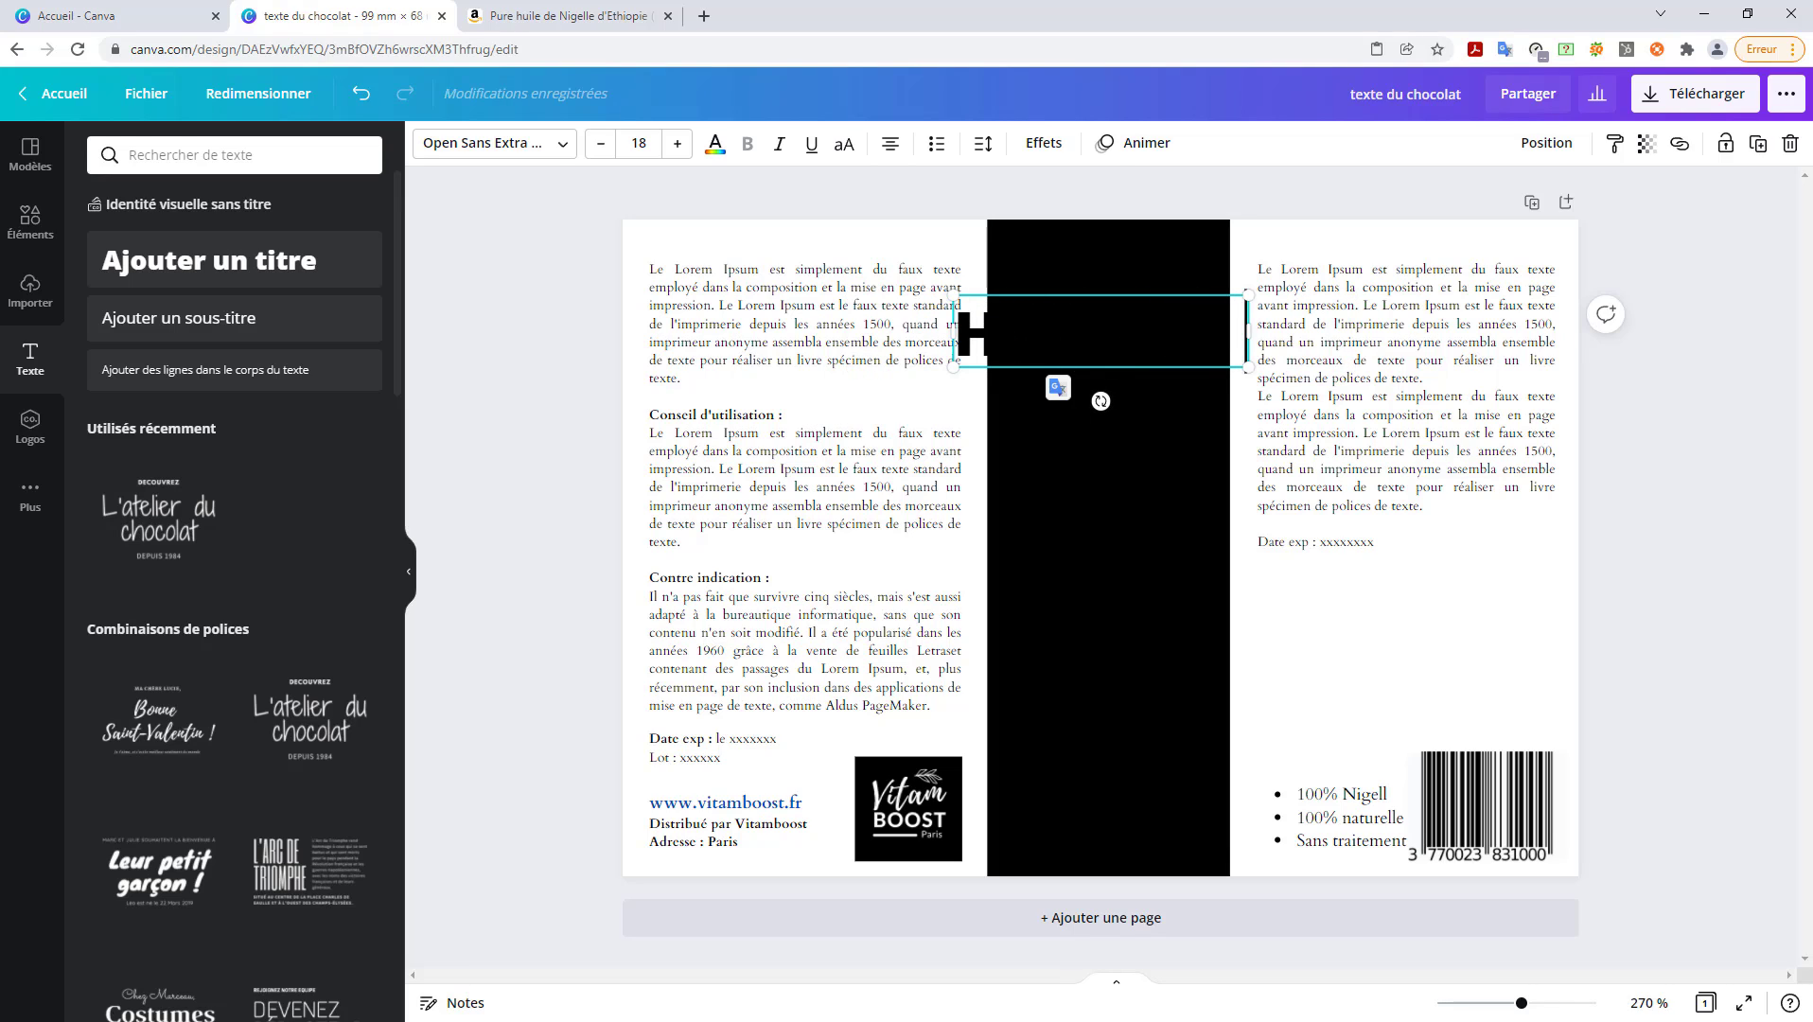
pyautogui.write('NIGELLE')
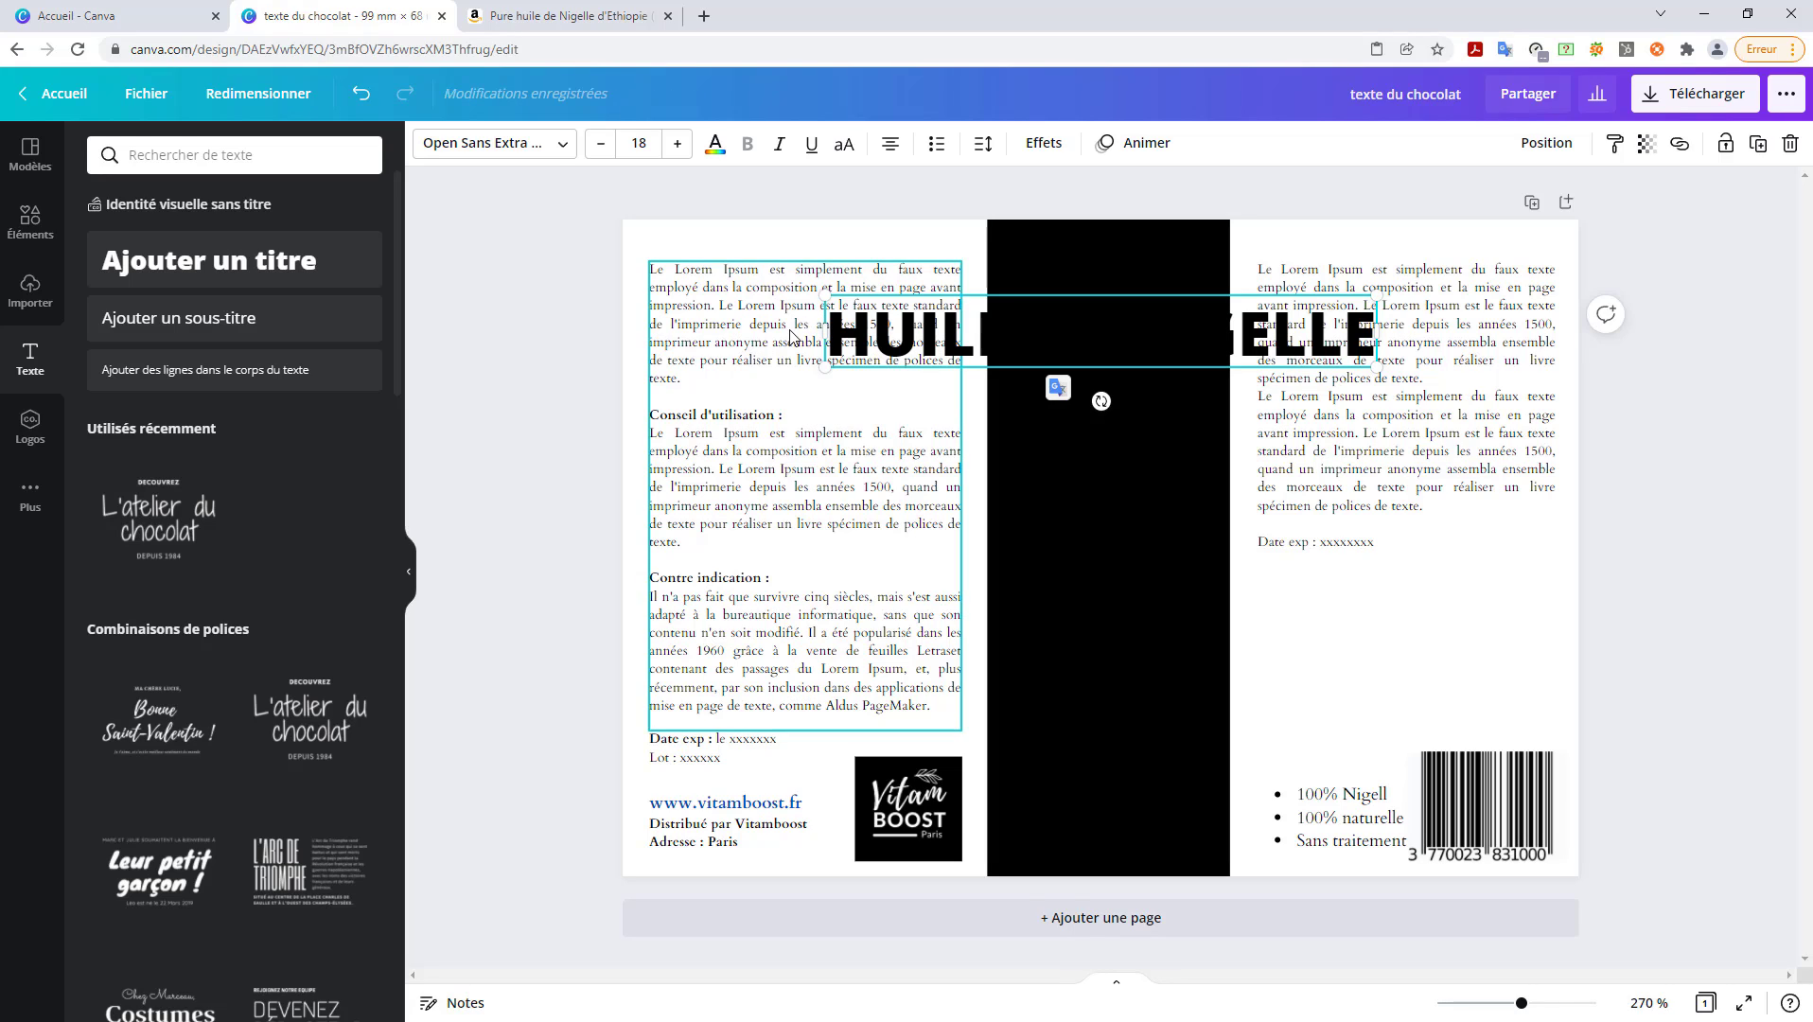
# - Narrow the title's text box to the black band's width and colour its text white
pyautogui.moveTo(825, 332); pyautogui.dragTo(987, 324)
pyautogui.moveTo(1377, 374); pyautogui.dragTo(1230, 373)
pyautogui.doubleClick(1135, 395)
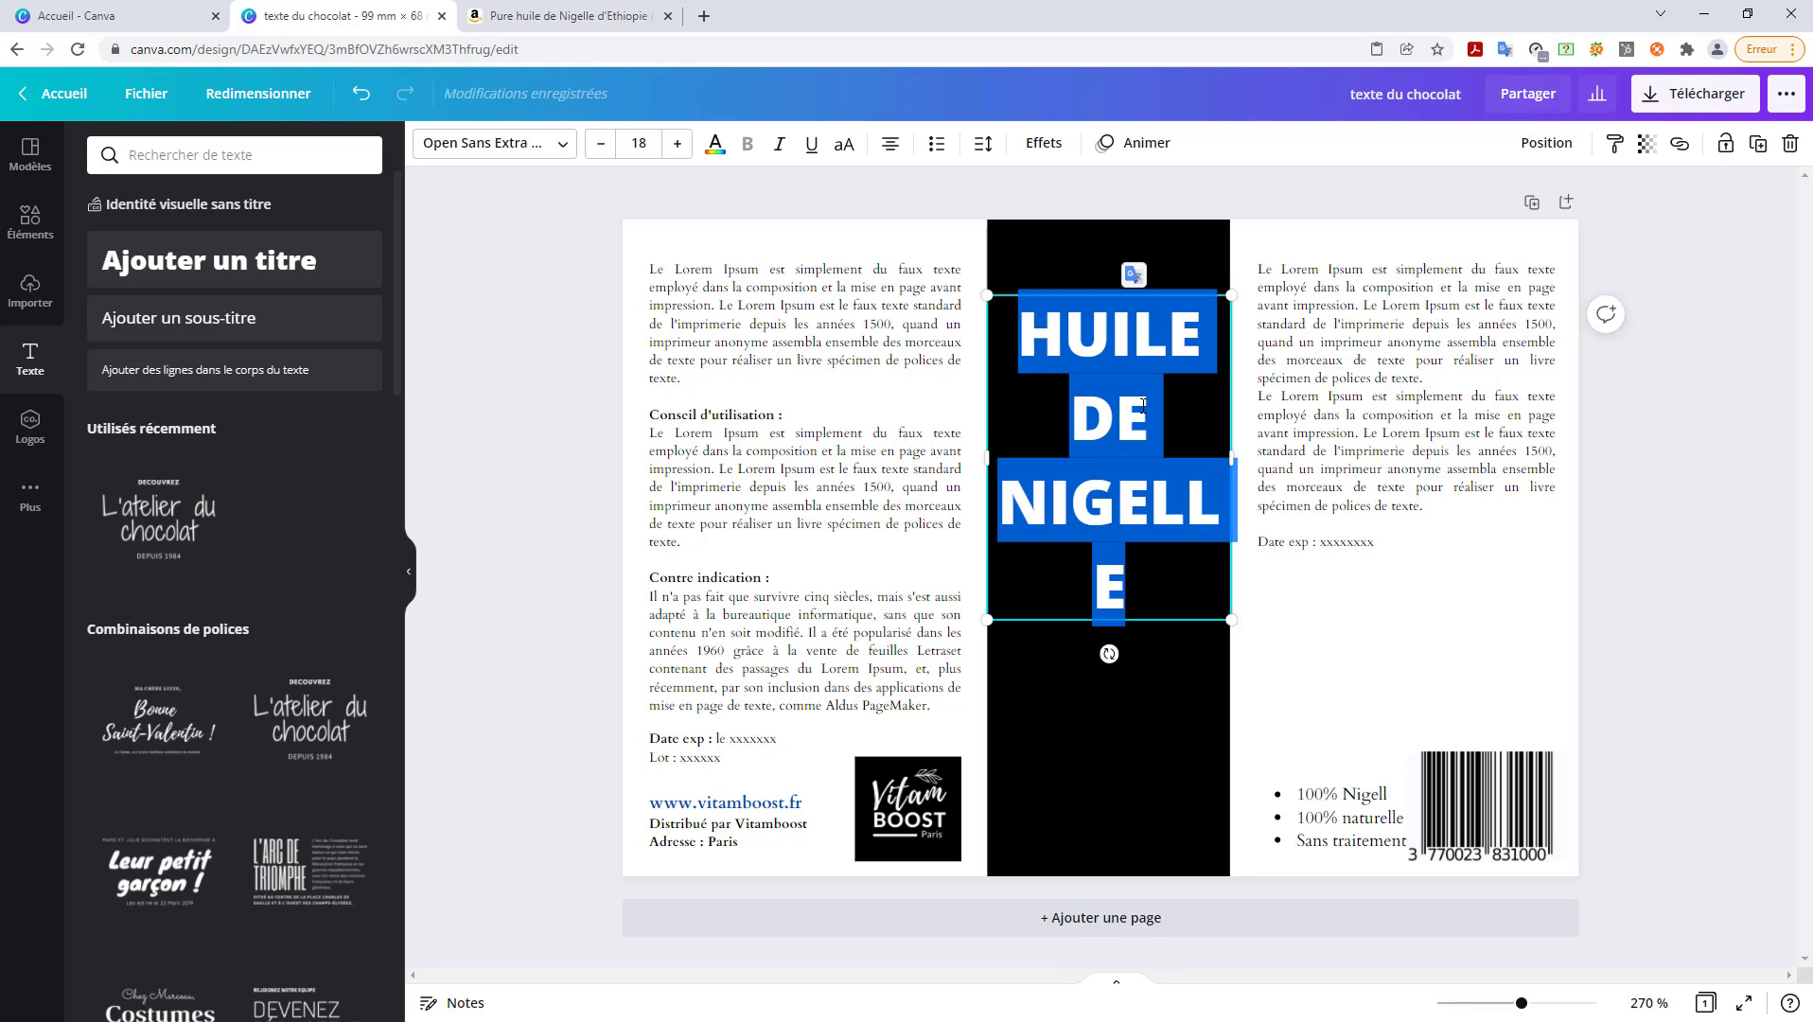
pyautogui.click(719, 148)
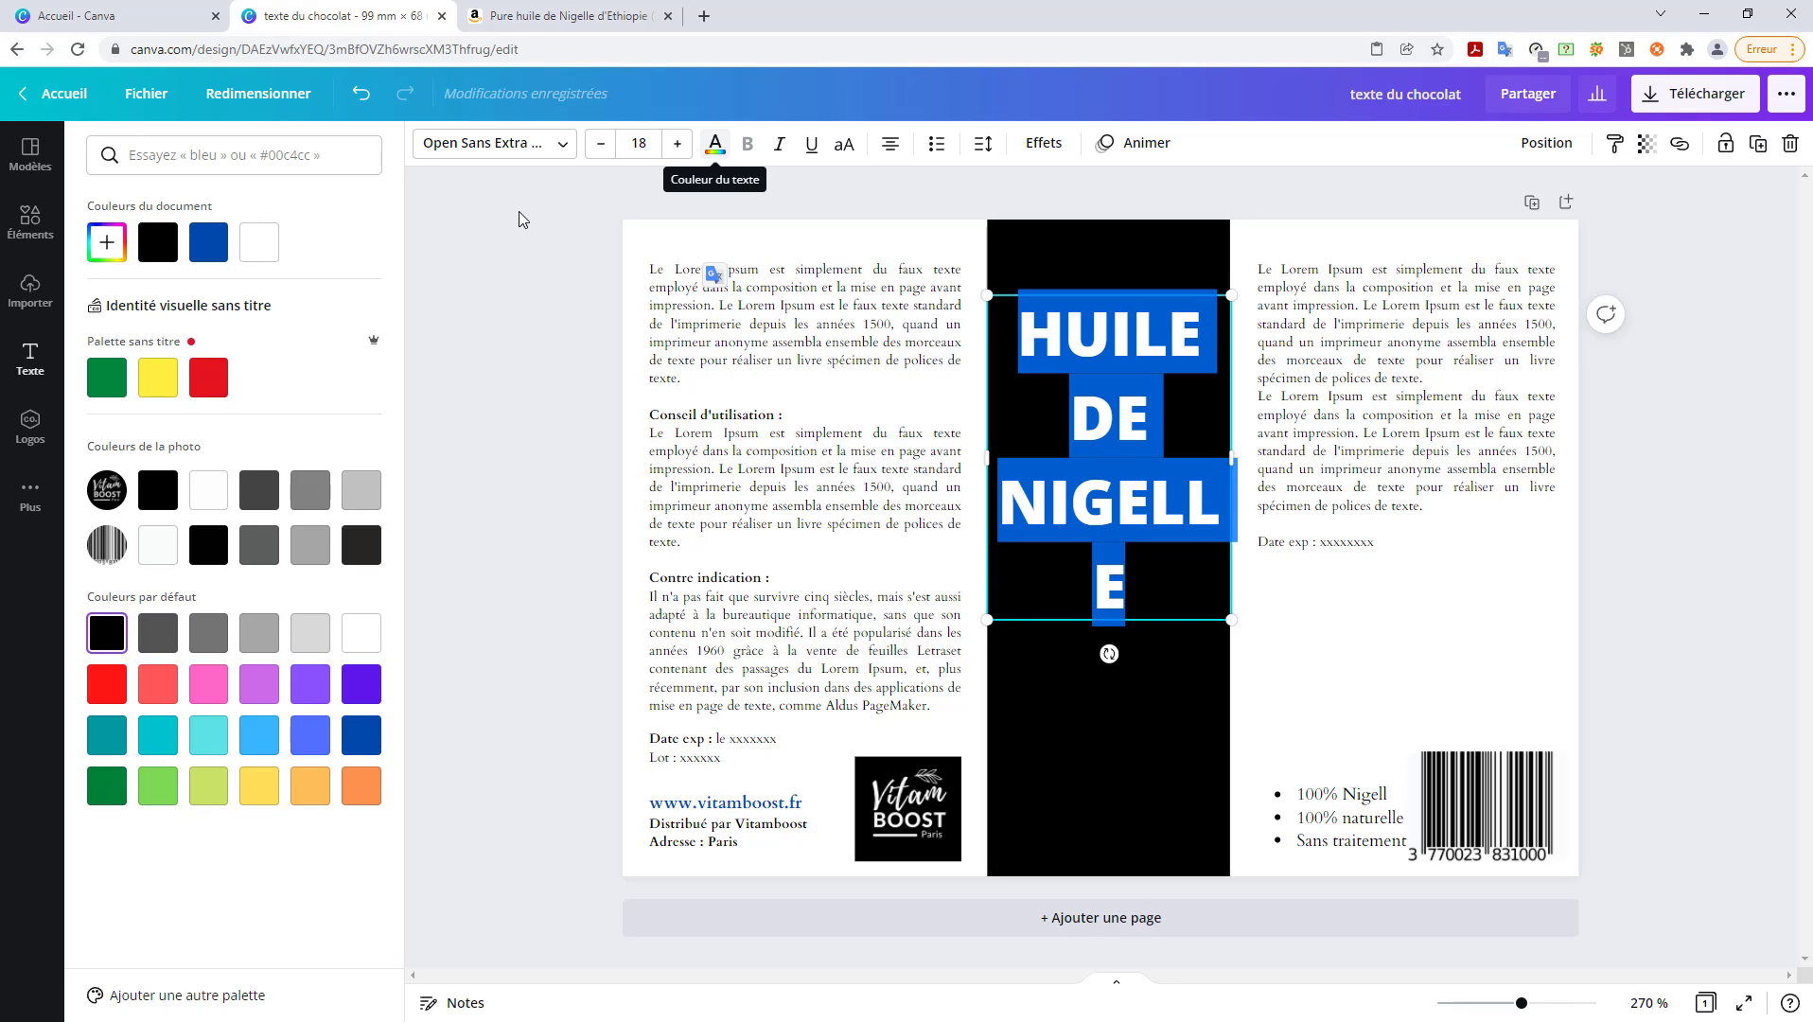
pyautogui.click(260, 243)
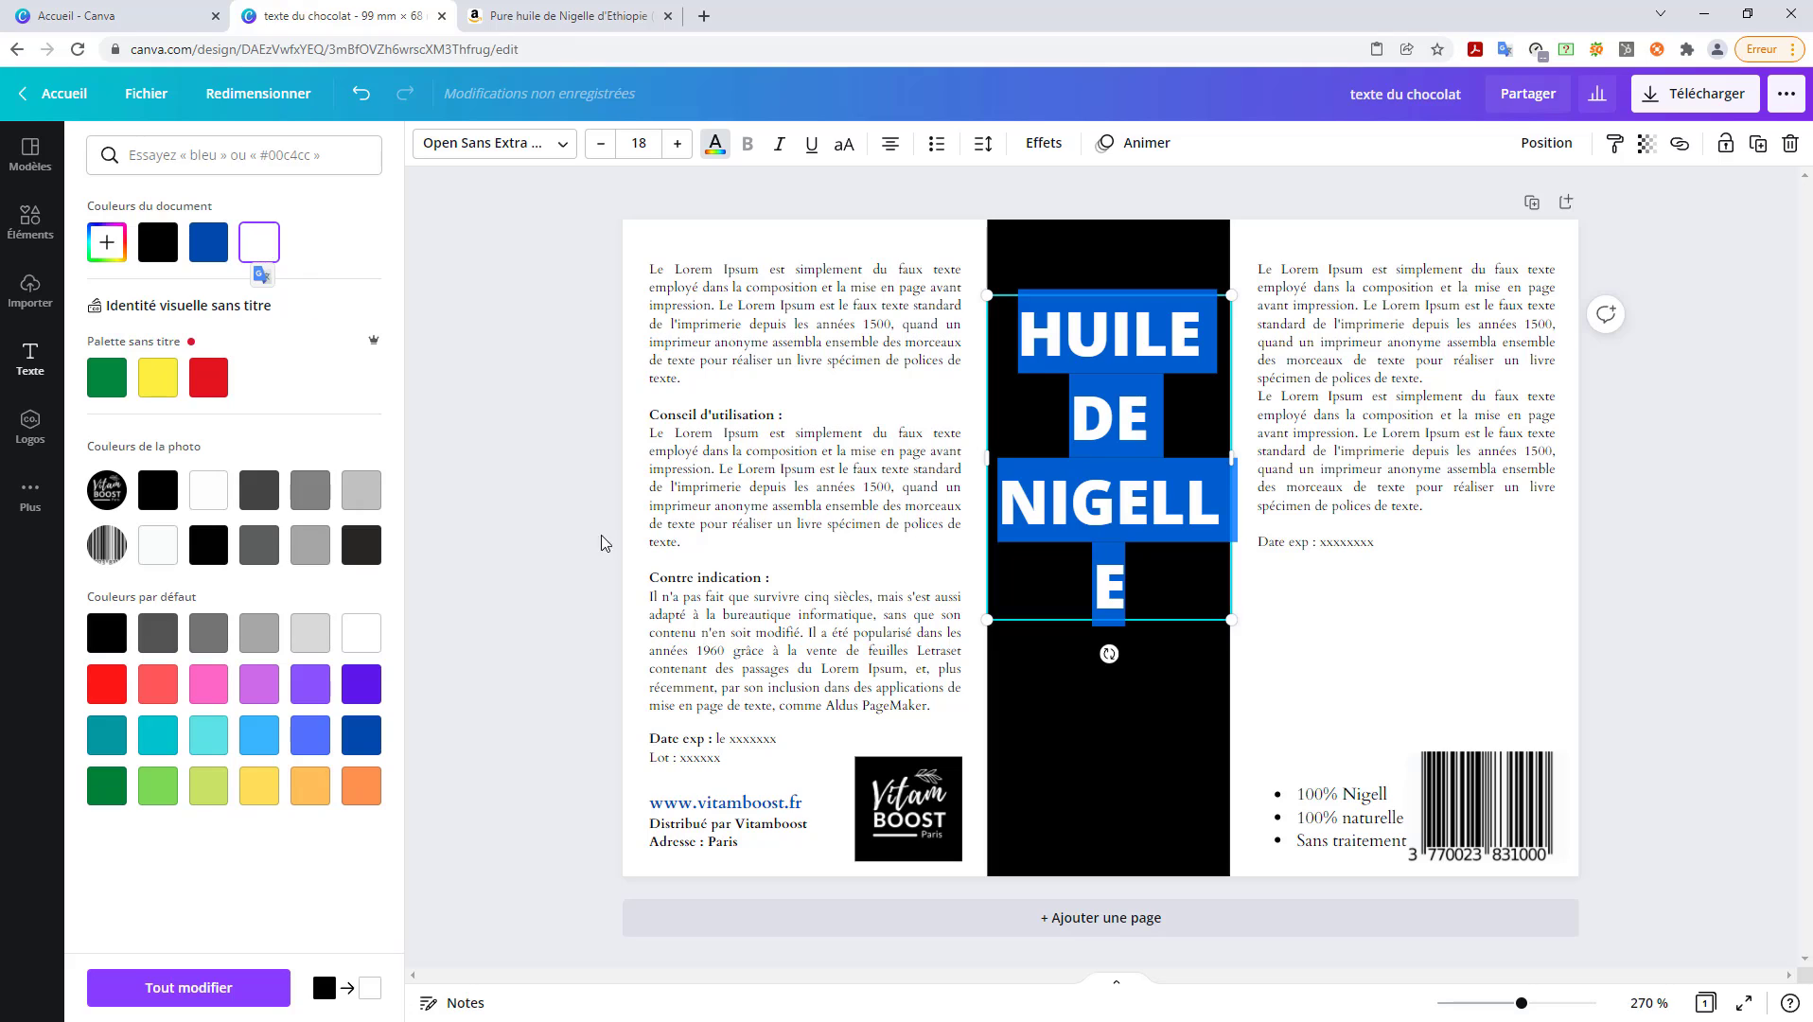
pyautogui.click(1091, 747)
# - Set the font size of the whole "HUILE DE NIGELLE" title to 8
pyautogui.click(1120, 499)
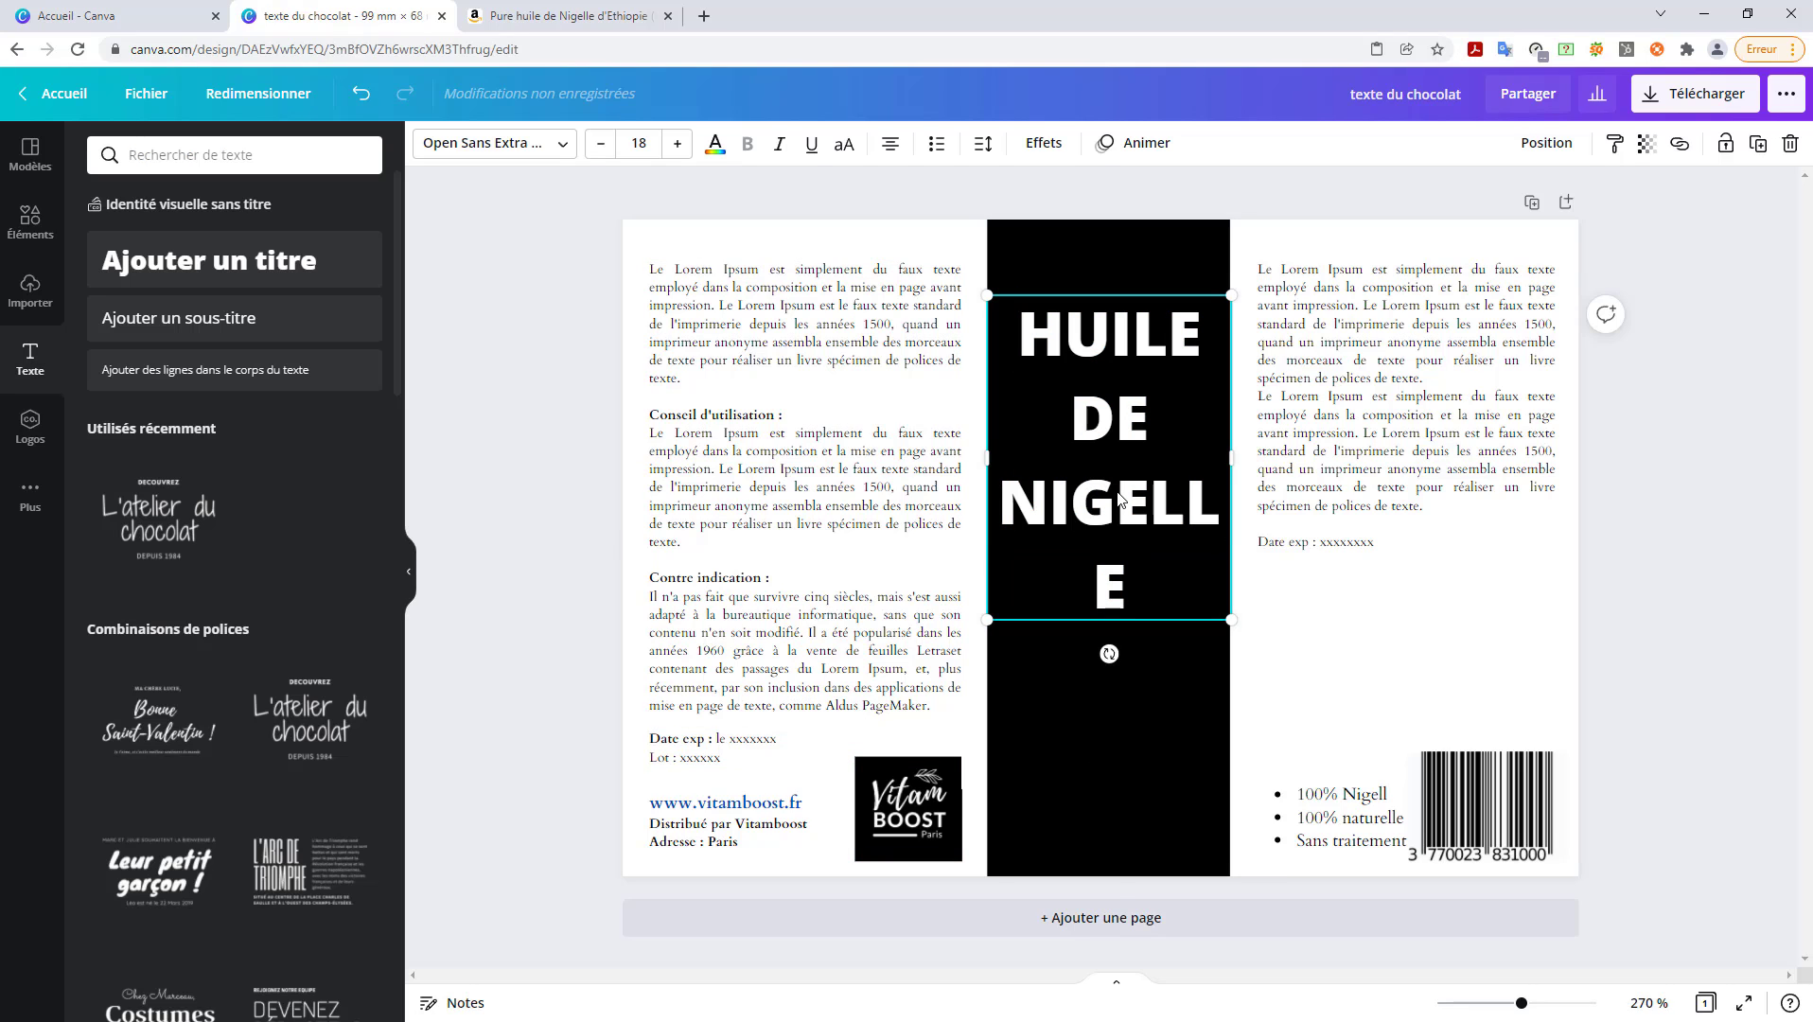
pyautogui.click(1118, 493)
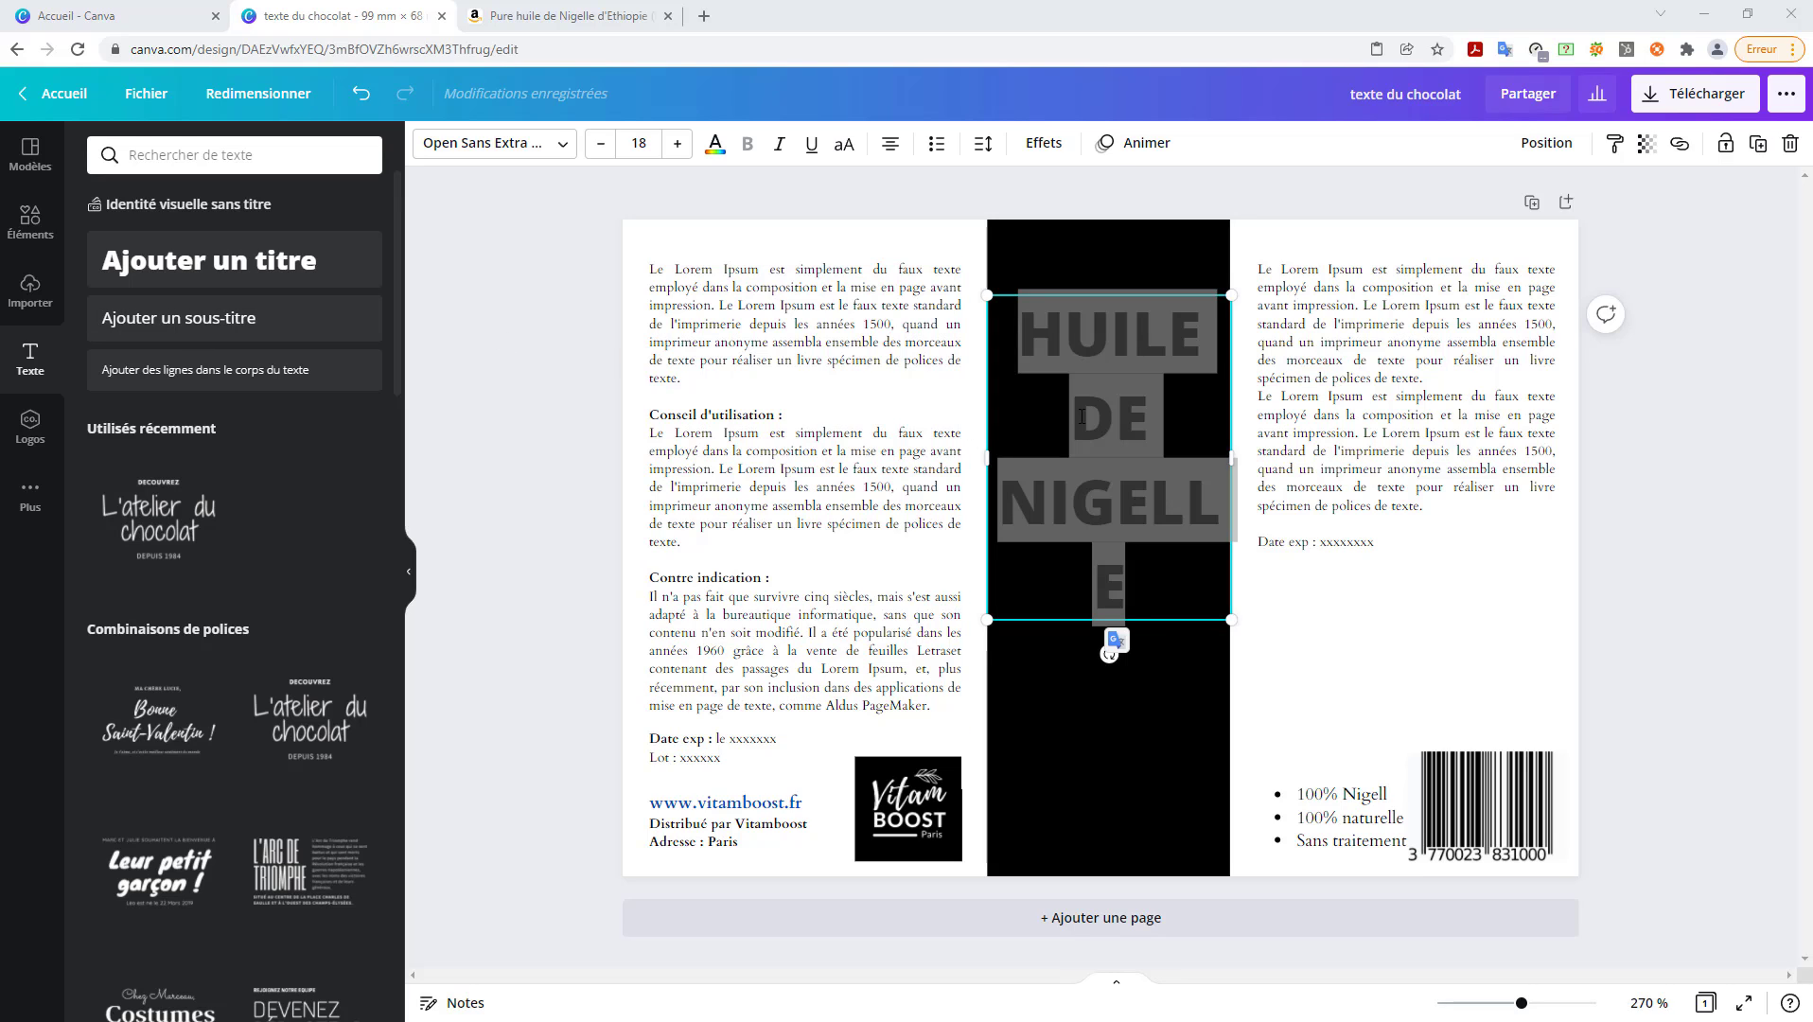
pyautogui.click(646, 145)
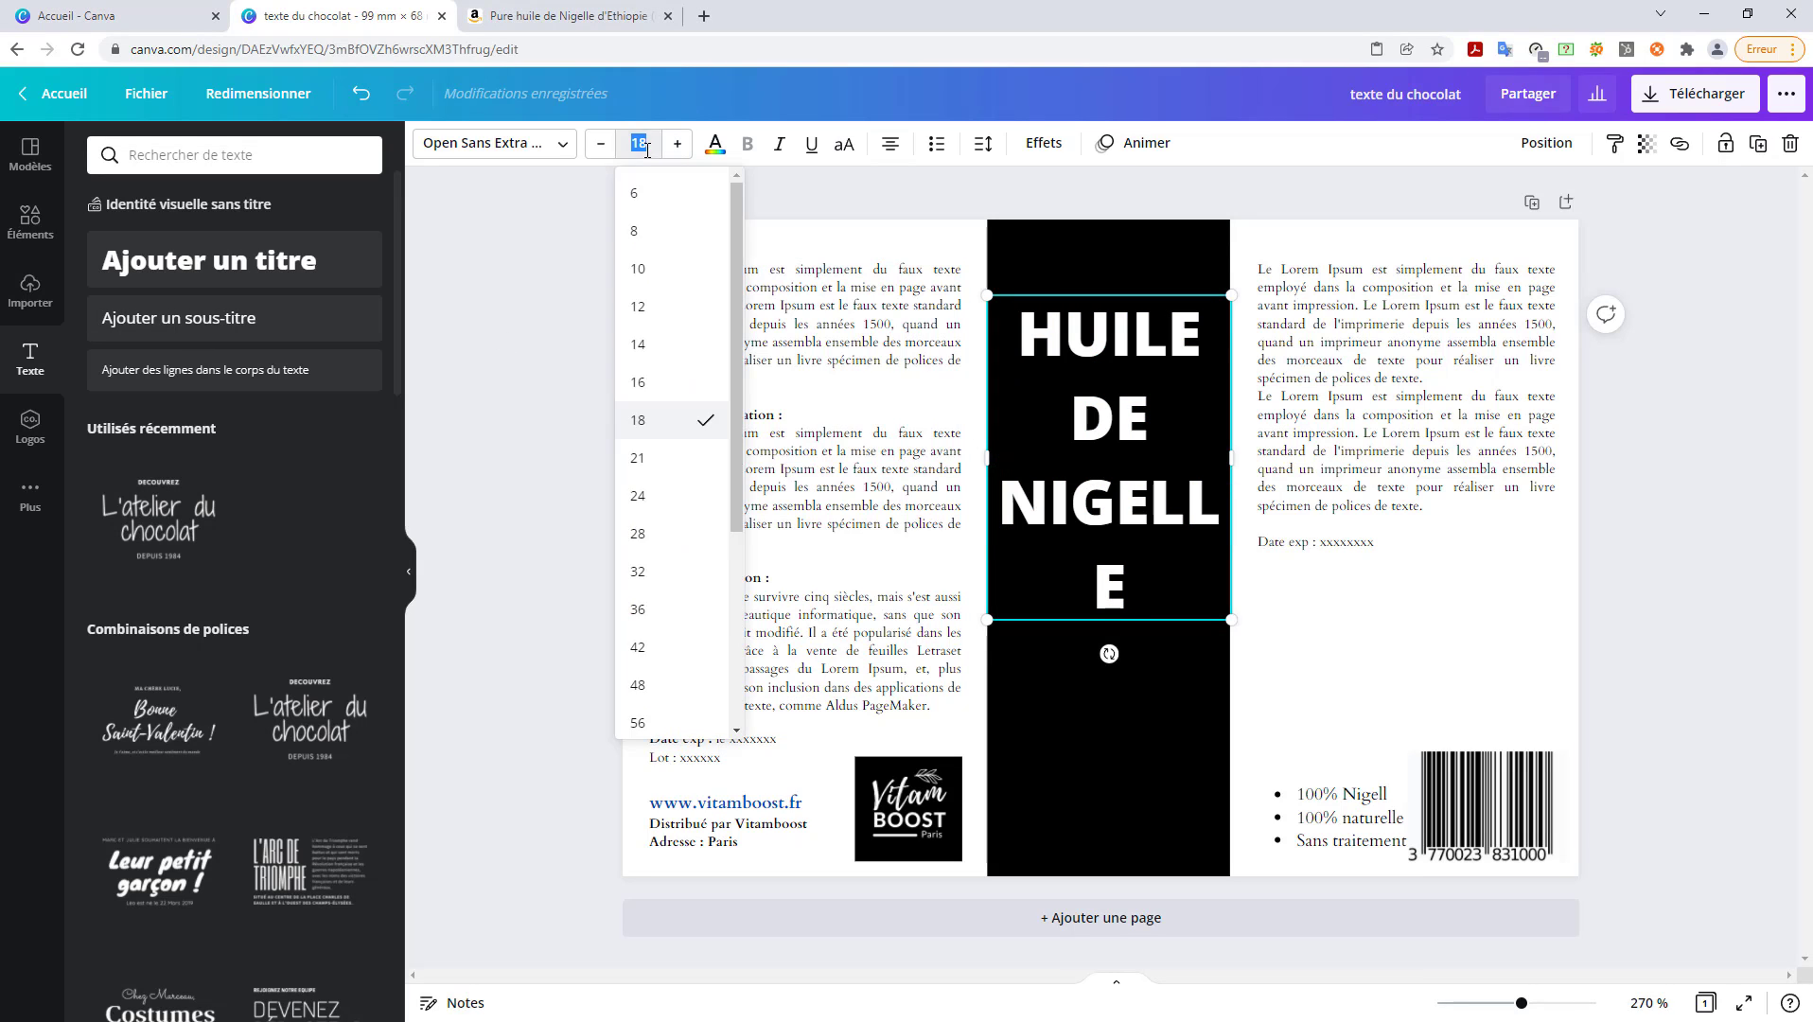
pyautogui.write('8')
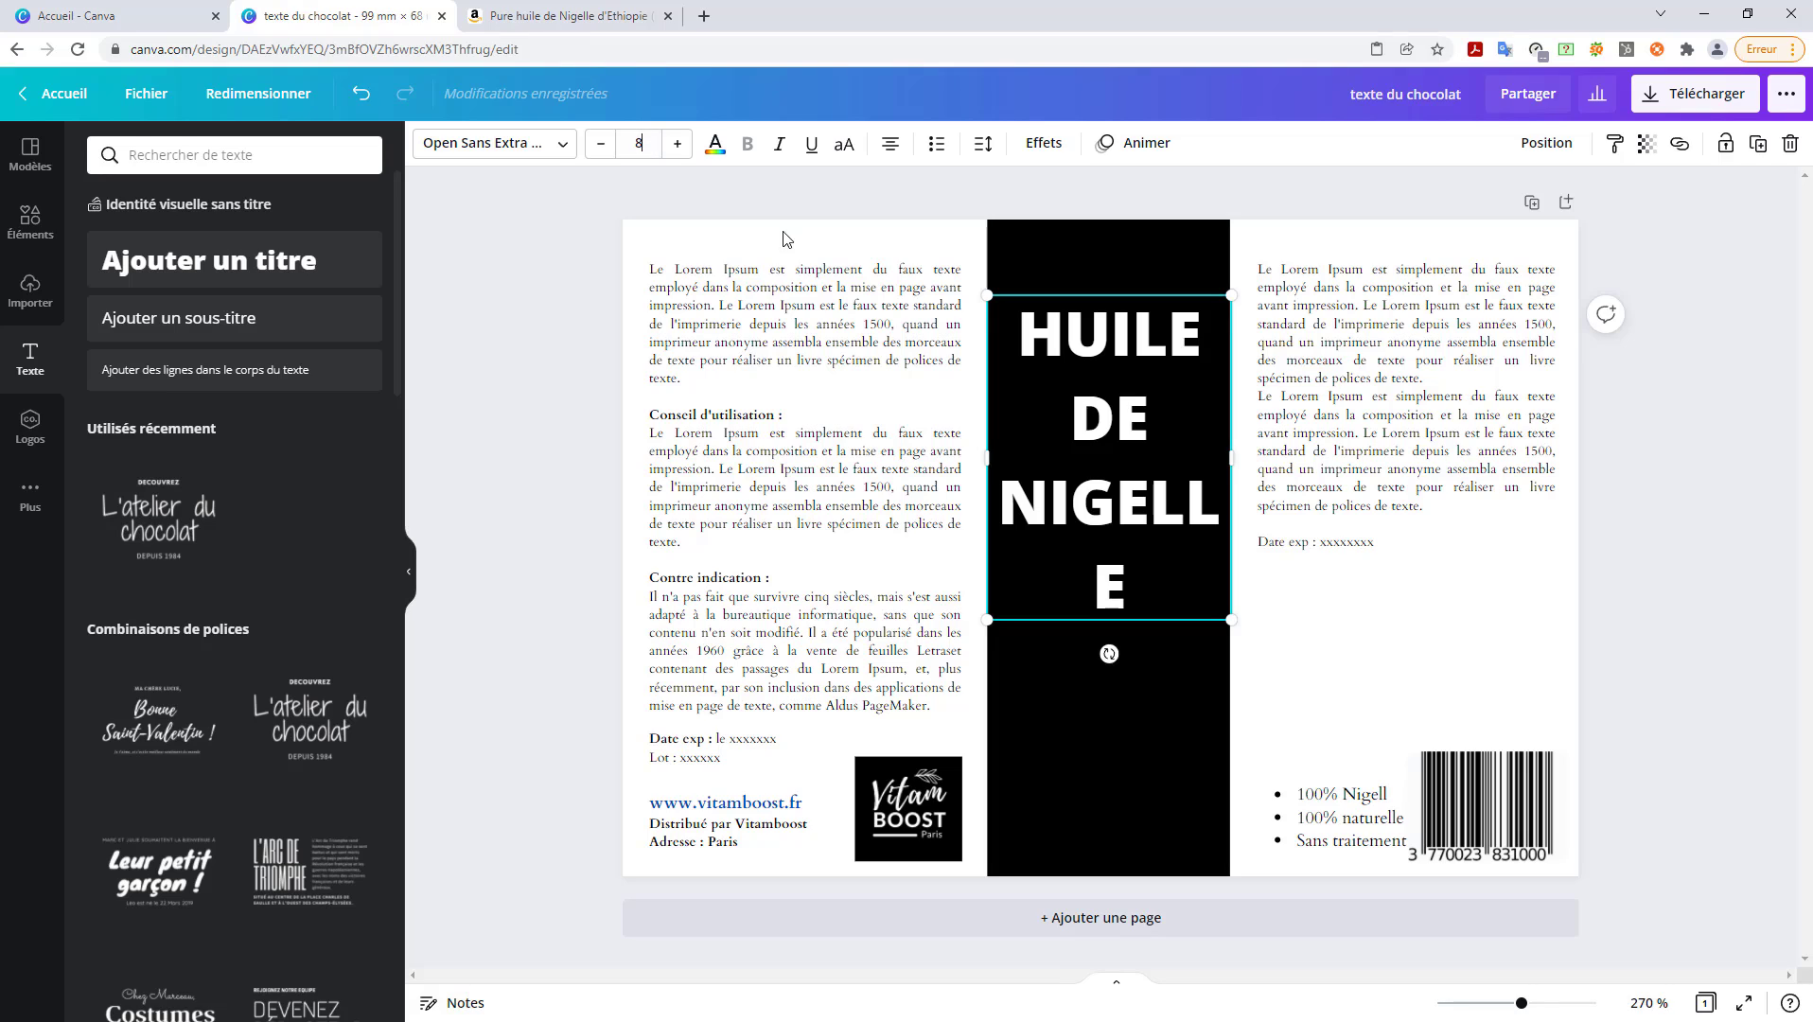
pyautogui.press('Return')
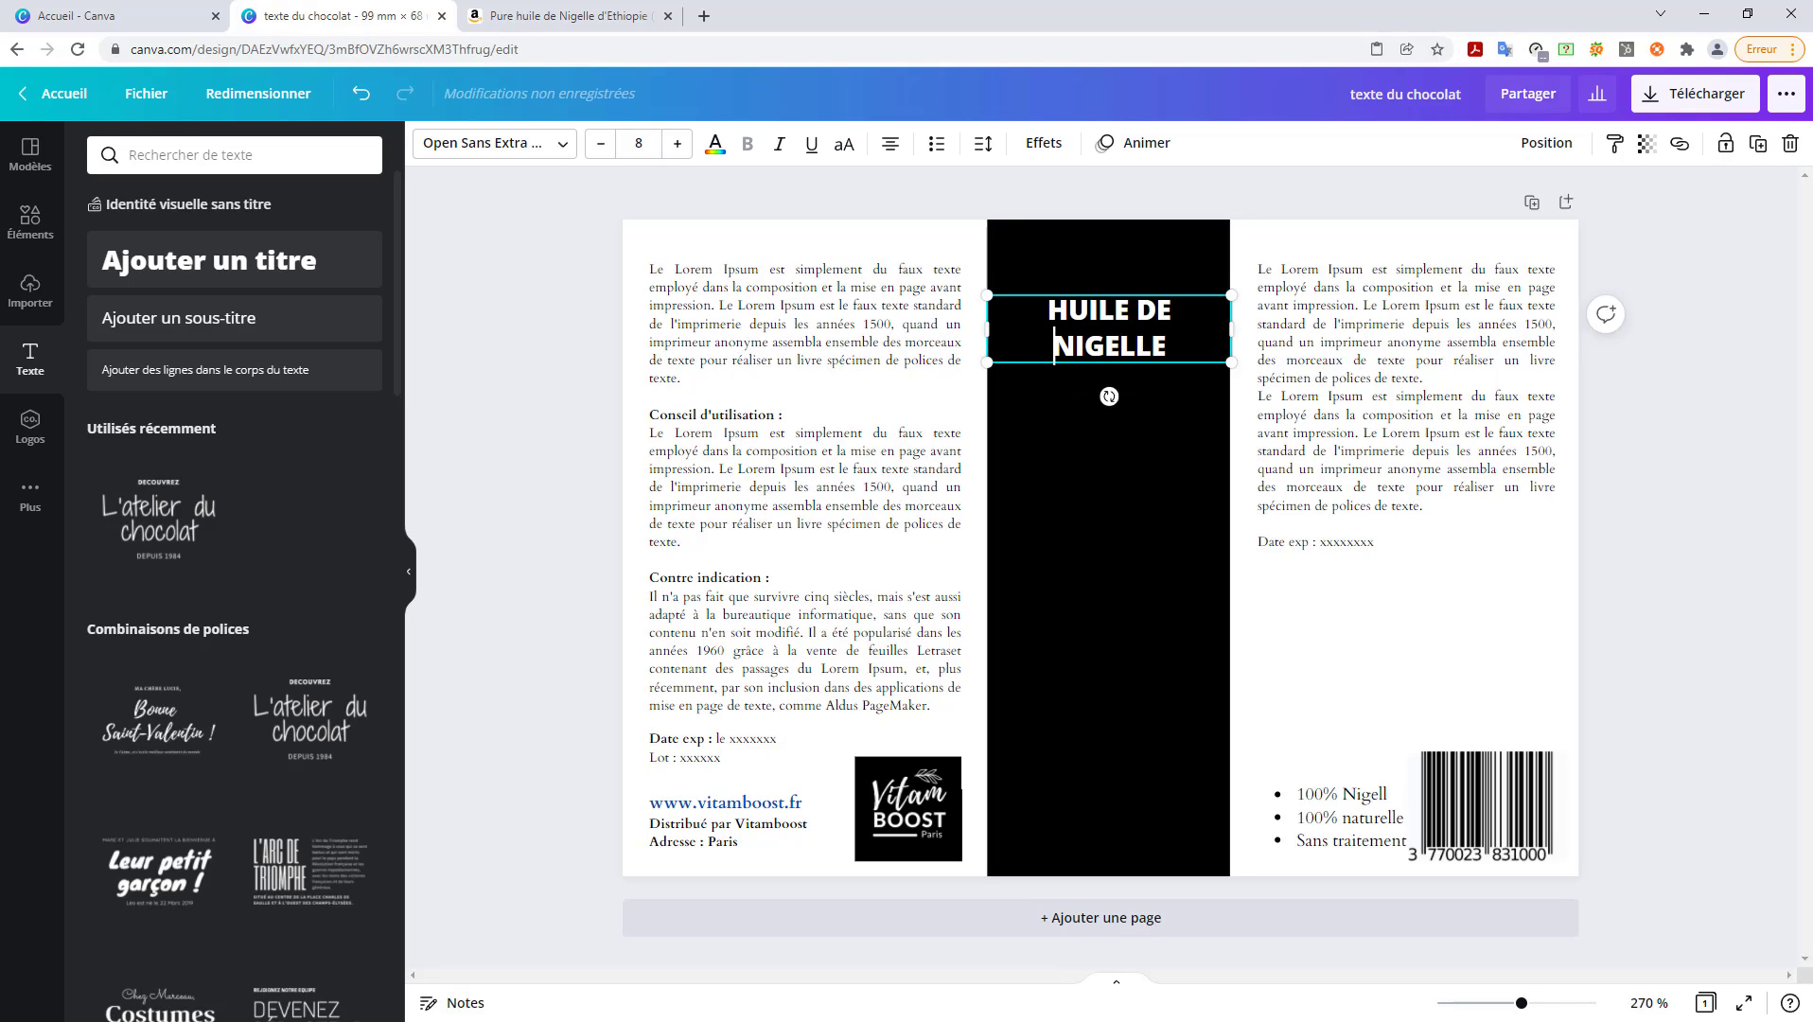
# - Find the Josefin fonts by searching "JOSE" and apply Josefin Sans Bold to the whole title
pyautogui.tripleClick(1098, 339)
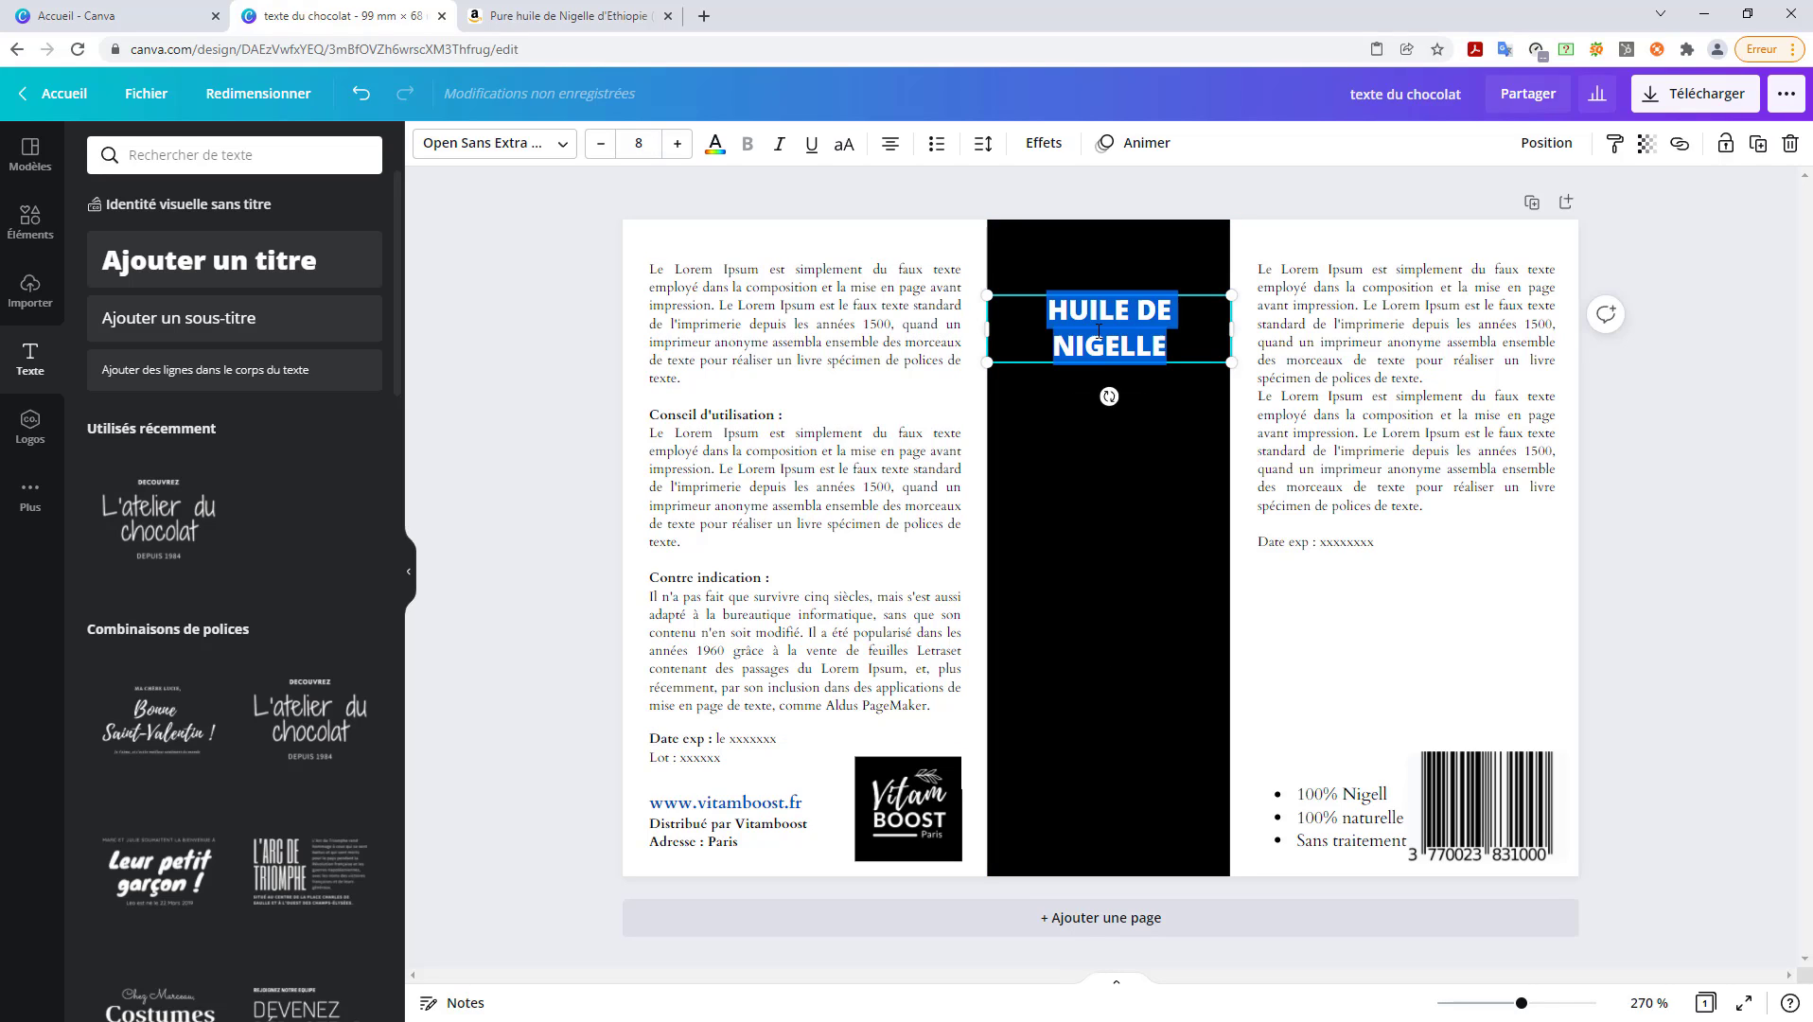
pyautogui.click(535, 153)
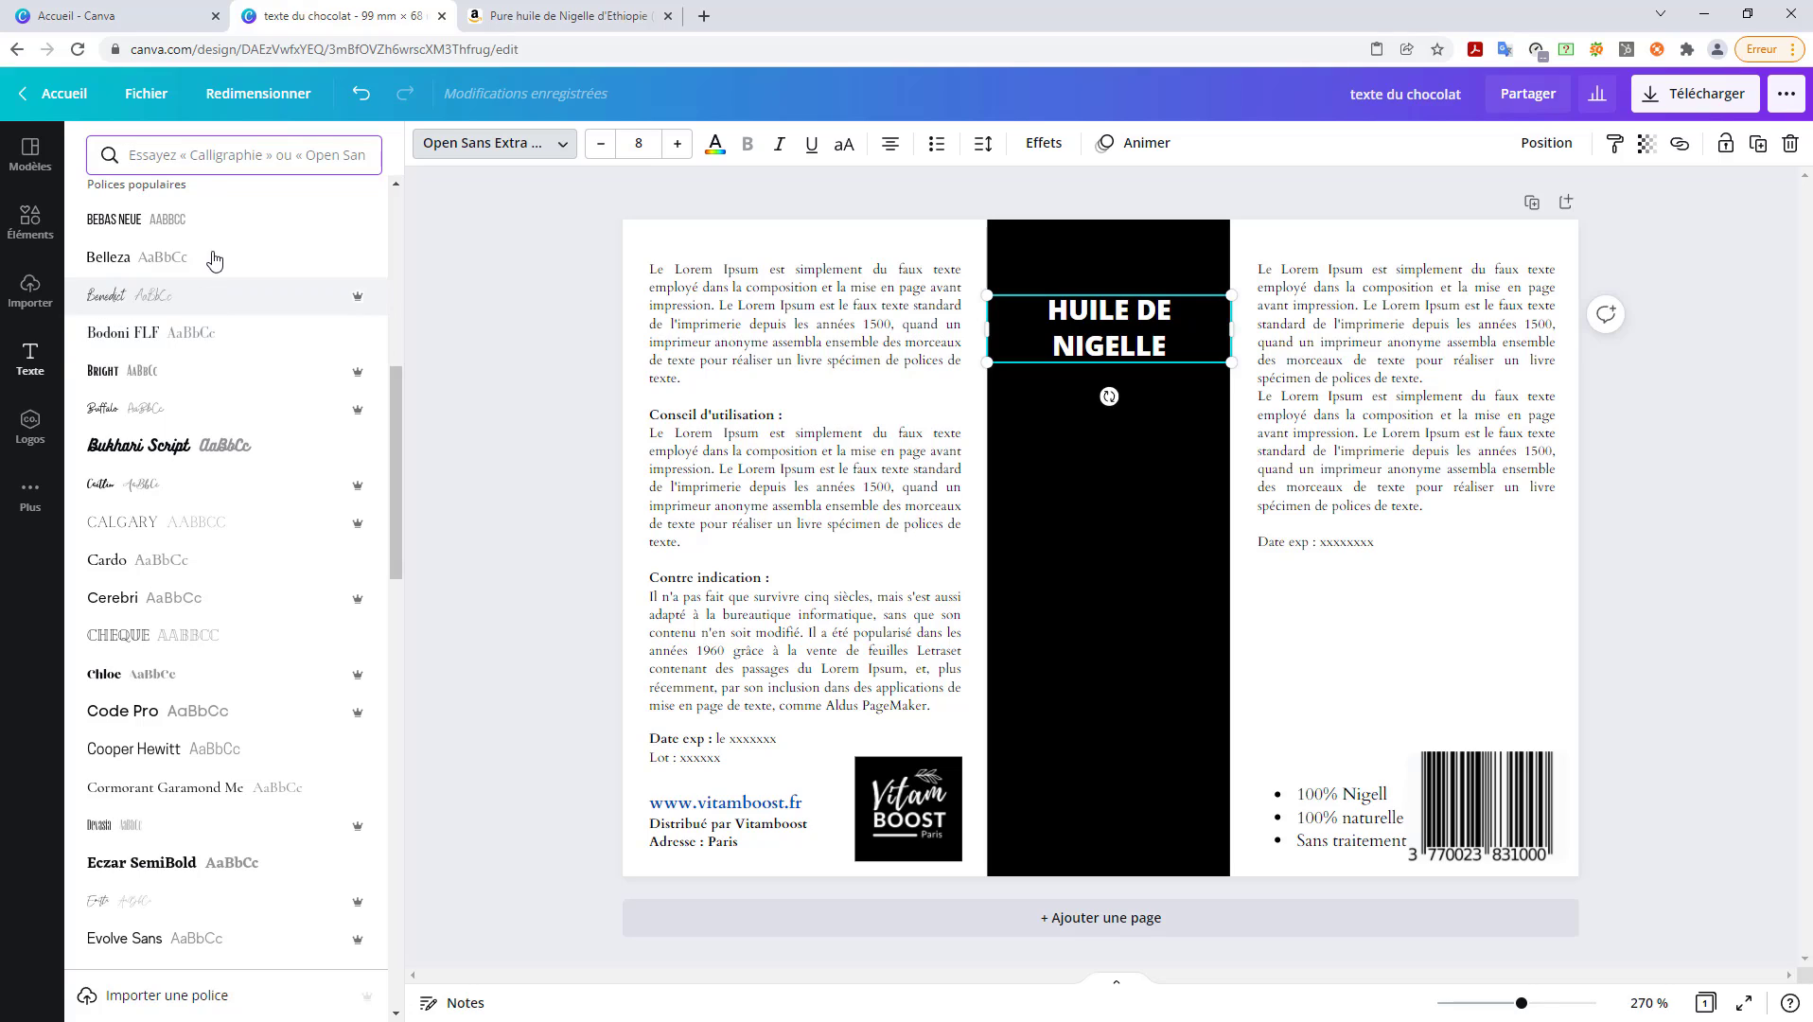
pyautogui.write('JOSE')
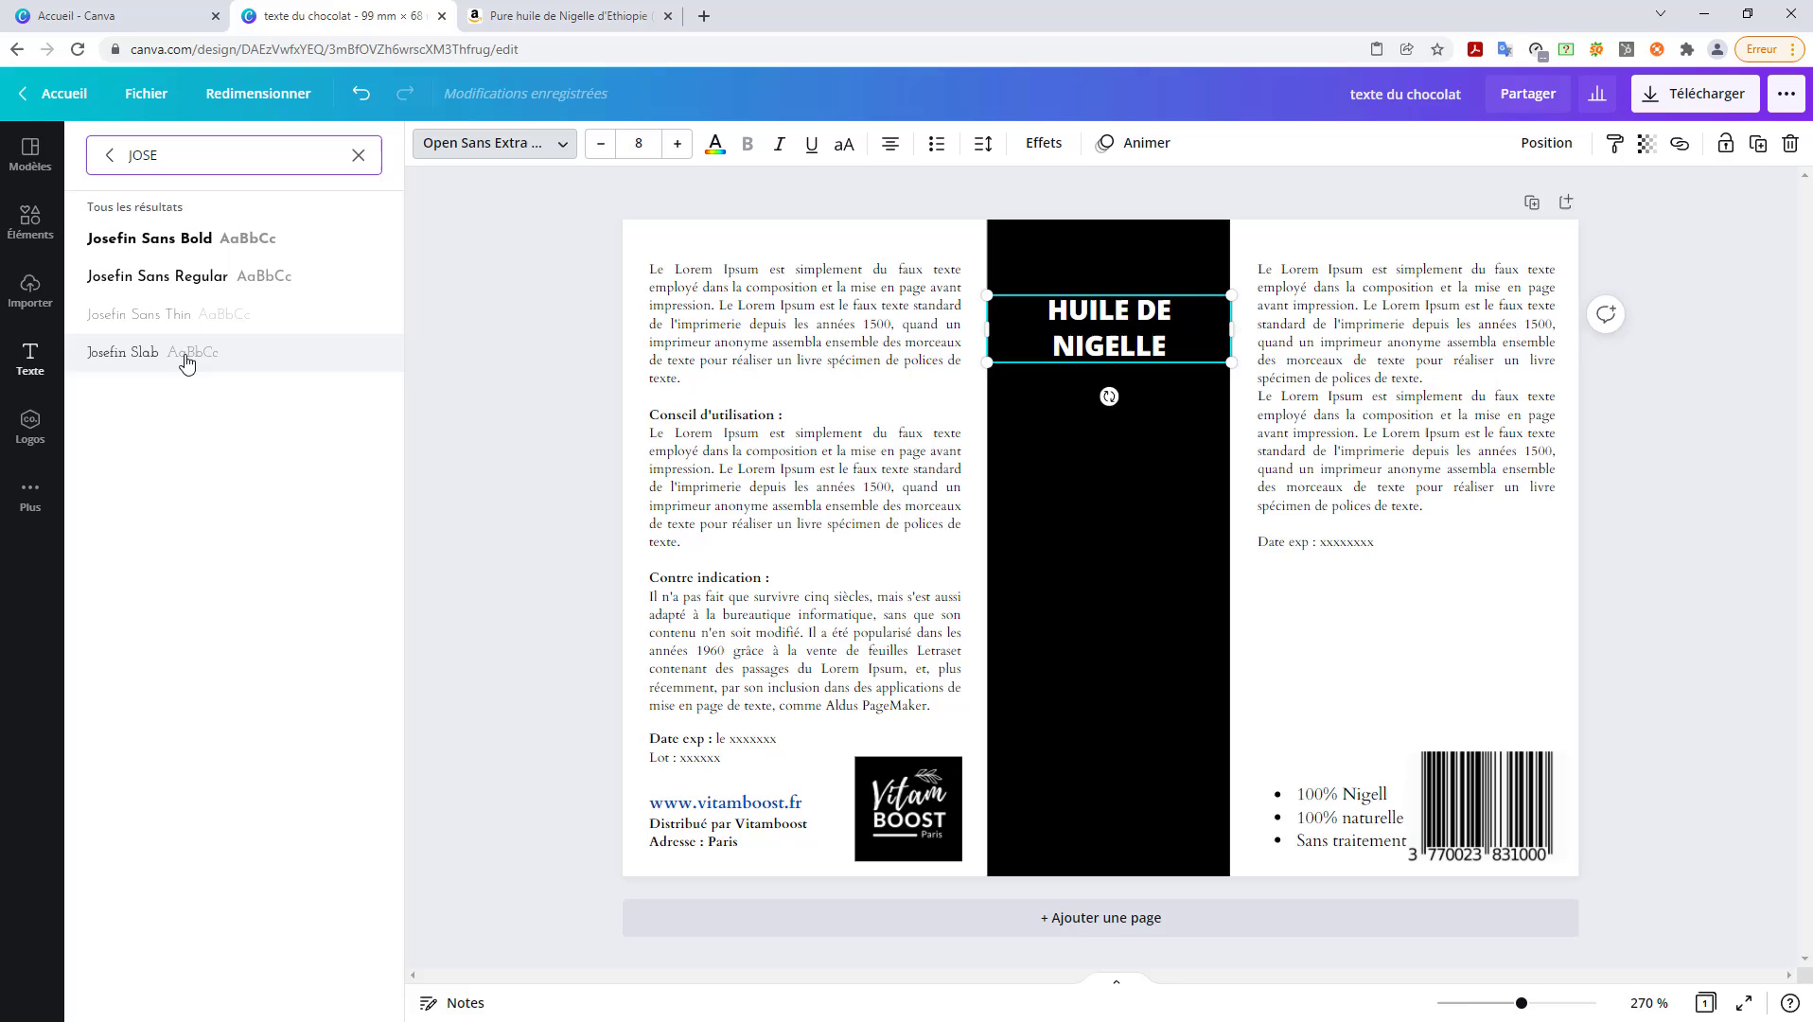
pyautogui.click(171, 246)
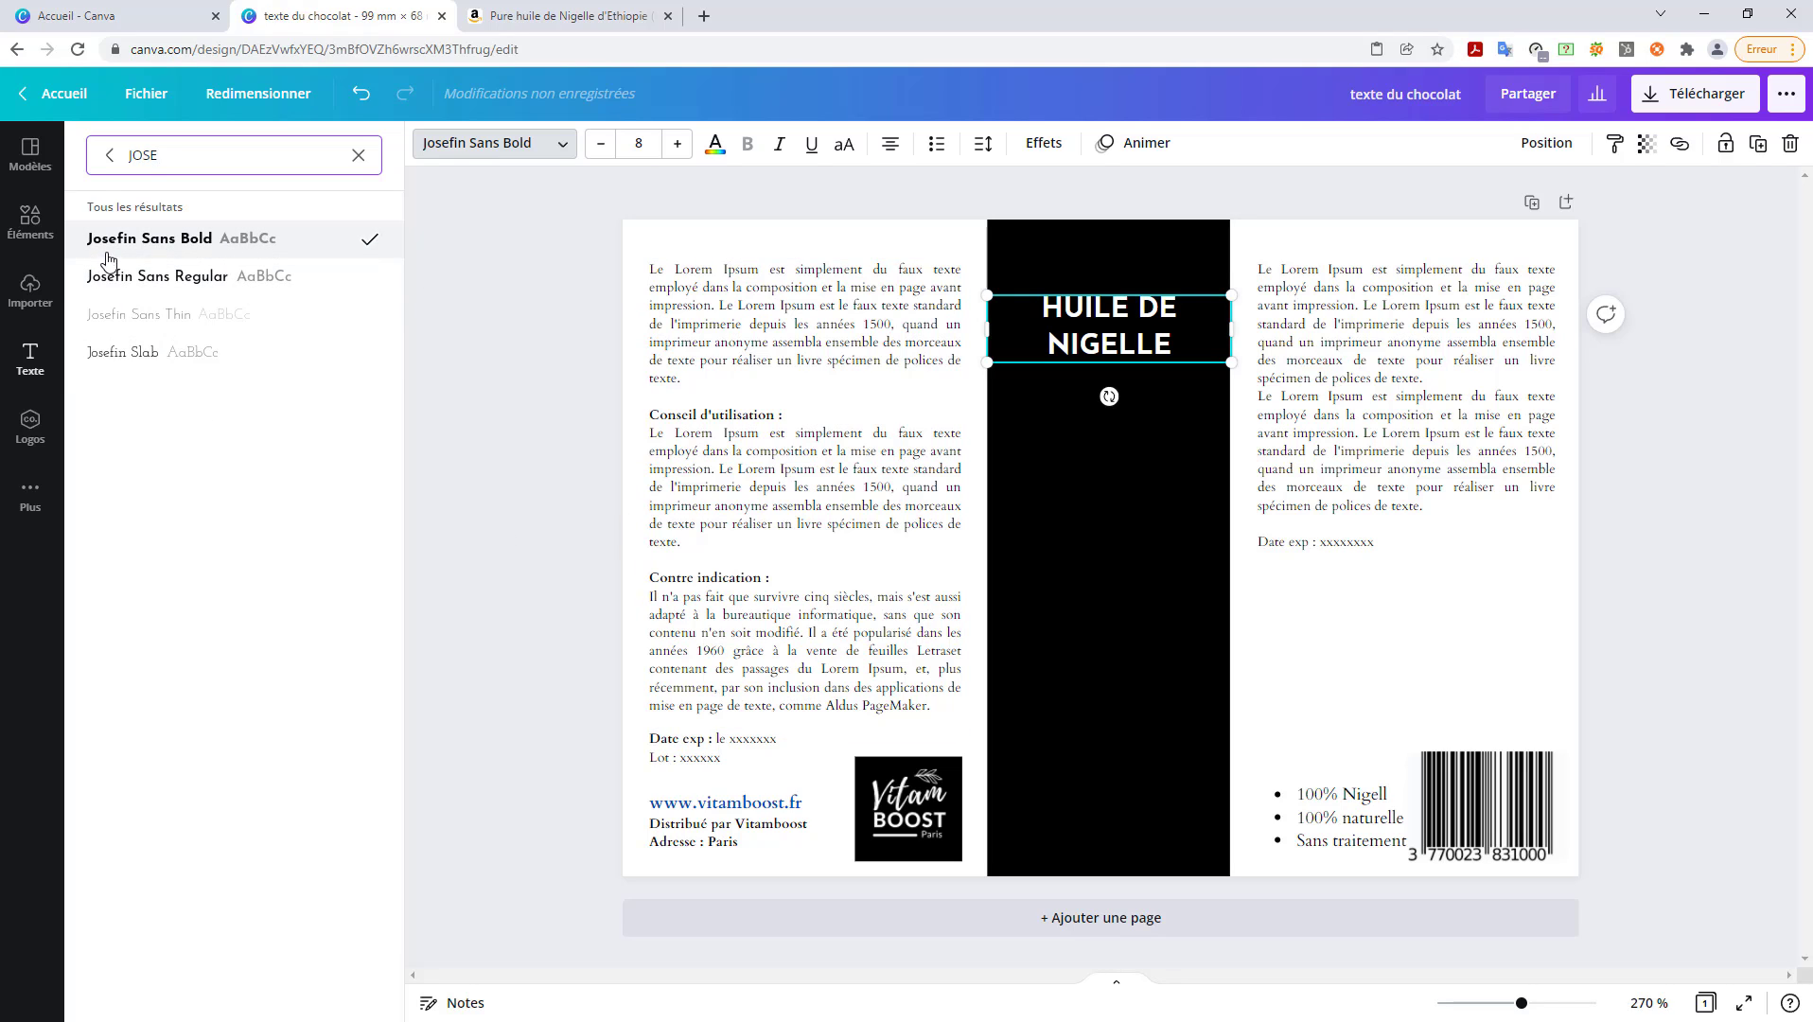
pyautogui.click(519, 425)
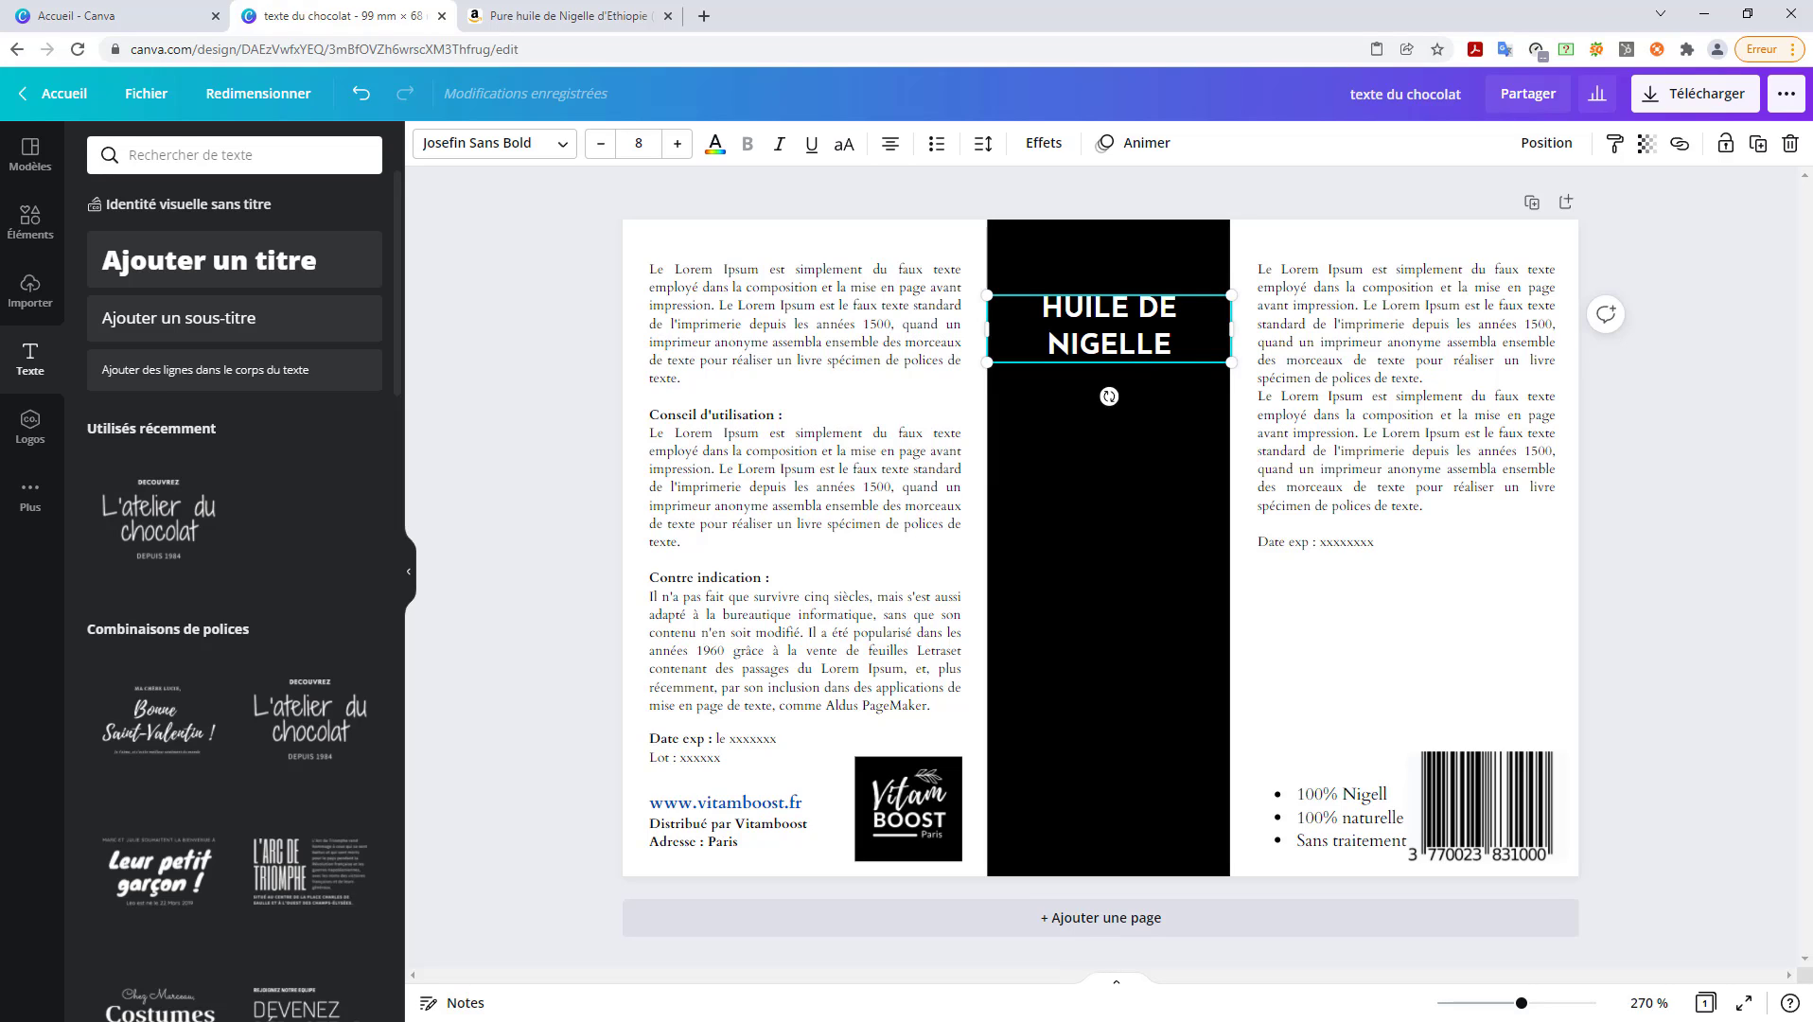
# - Add a new line reading "D'ETHIOPIE" to the title and move the title higher on the black band
pyautogui.press('Return')
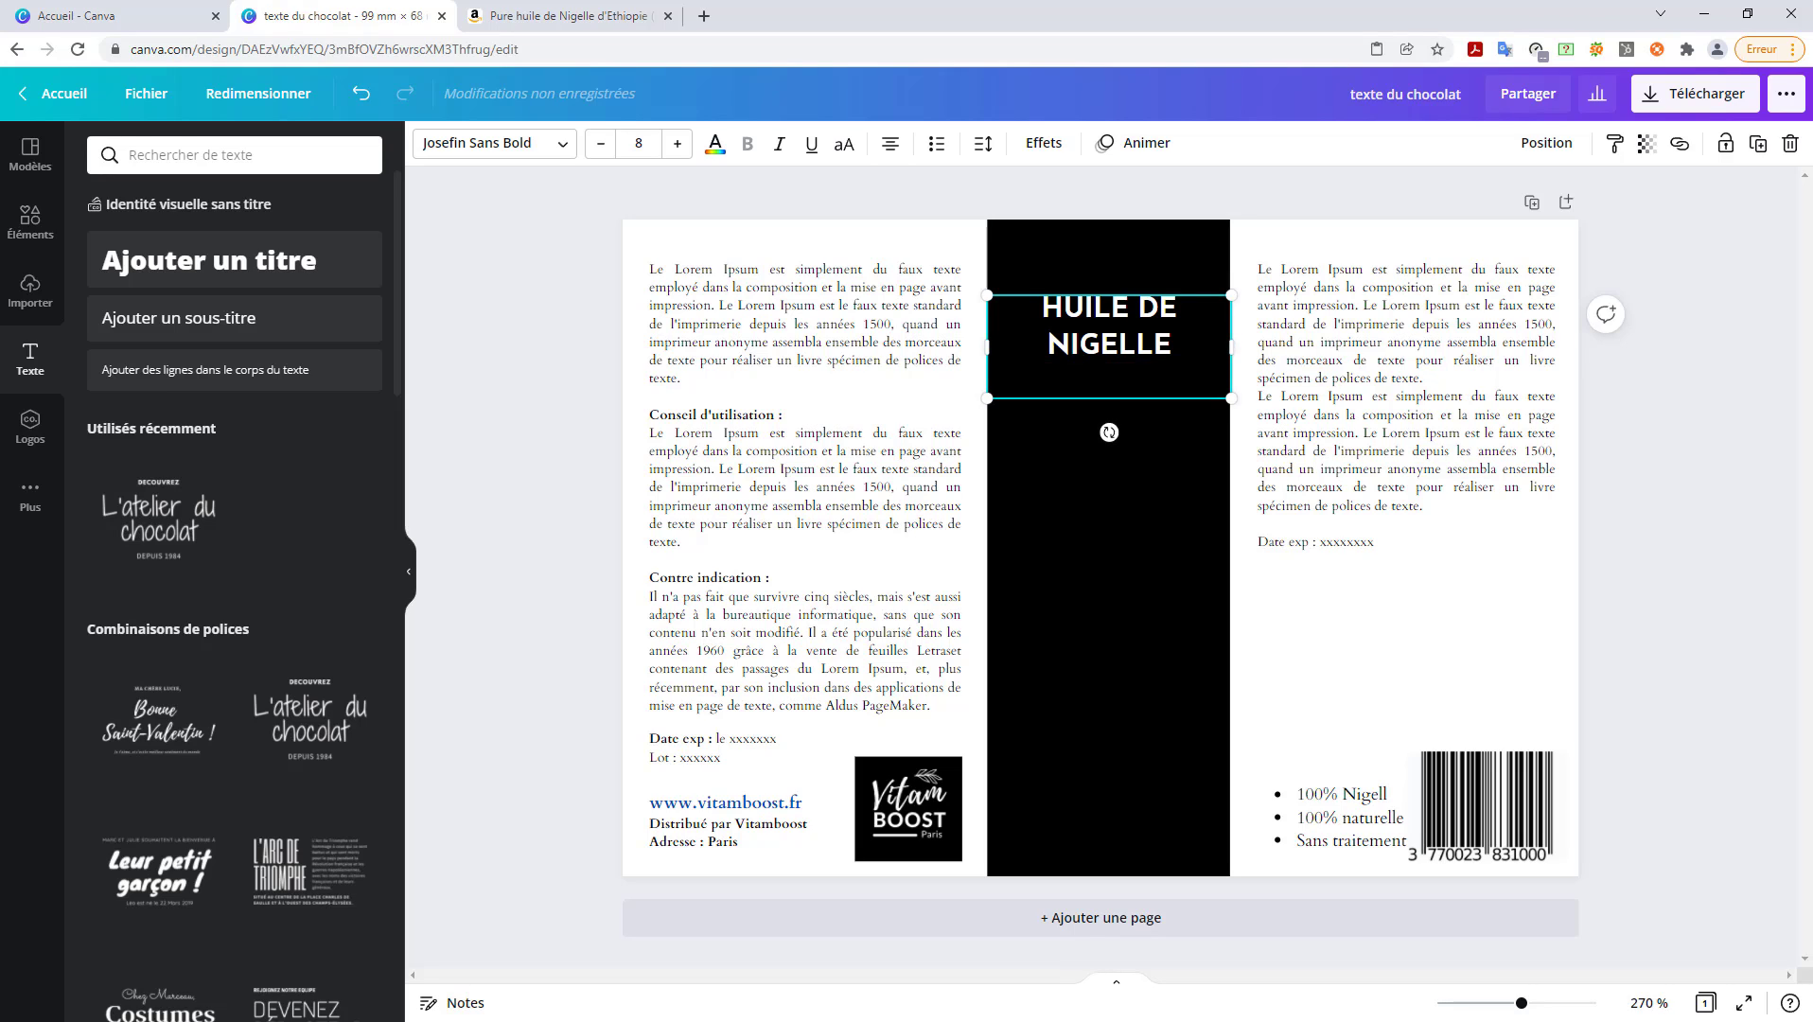
pyautogui.write('D4ETHIOP')
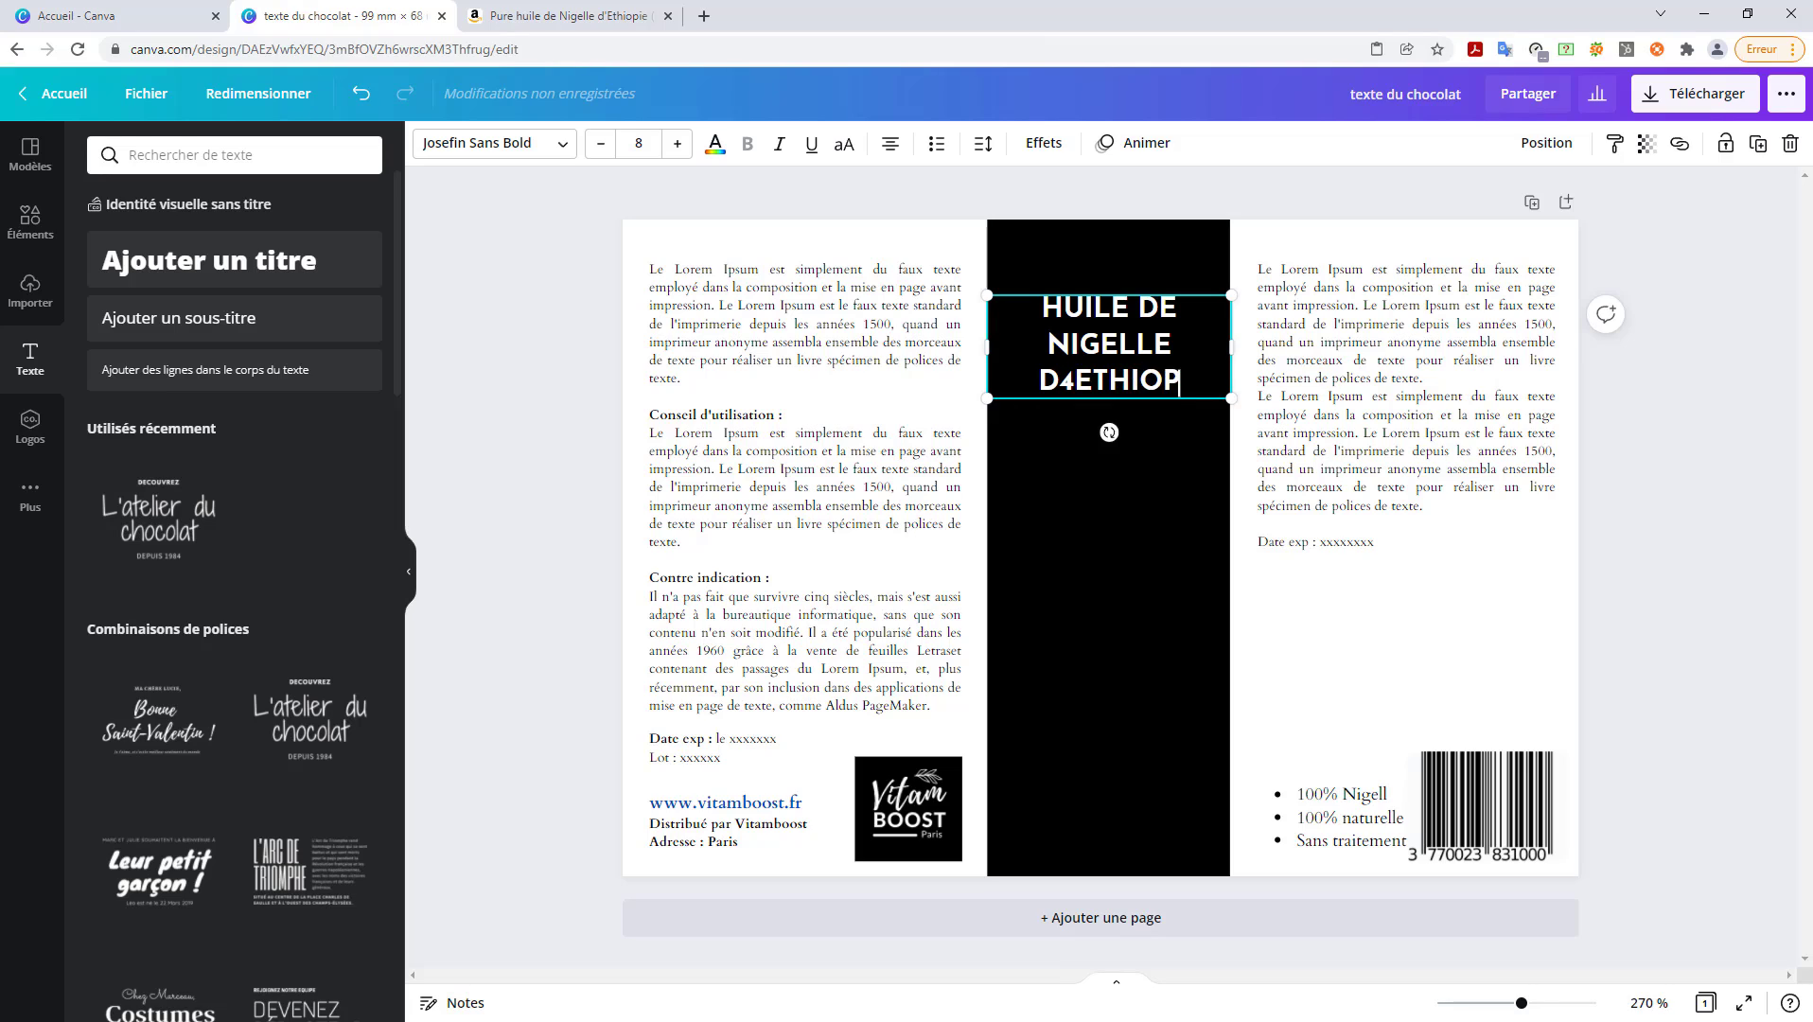
pyautogui.write('IE')
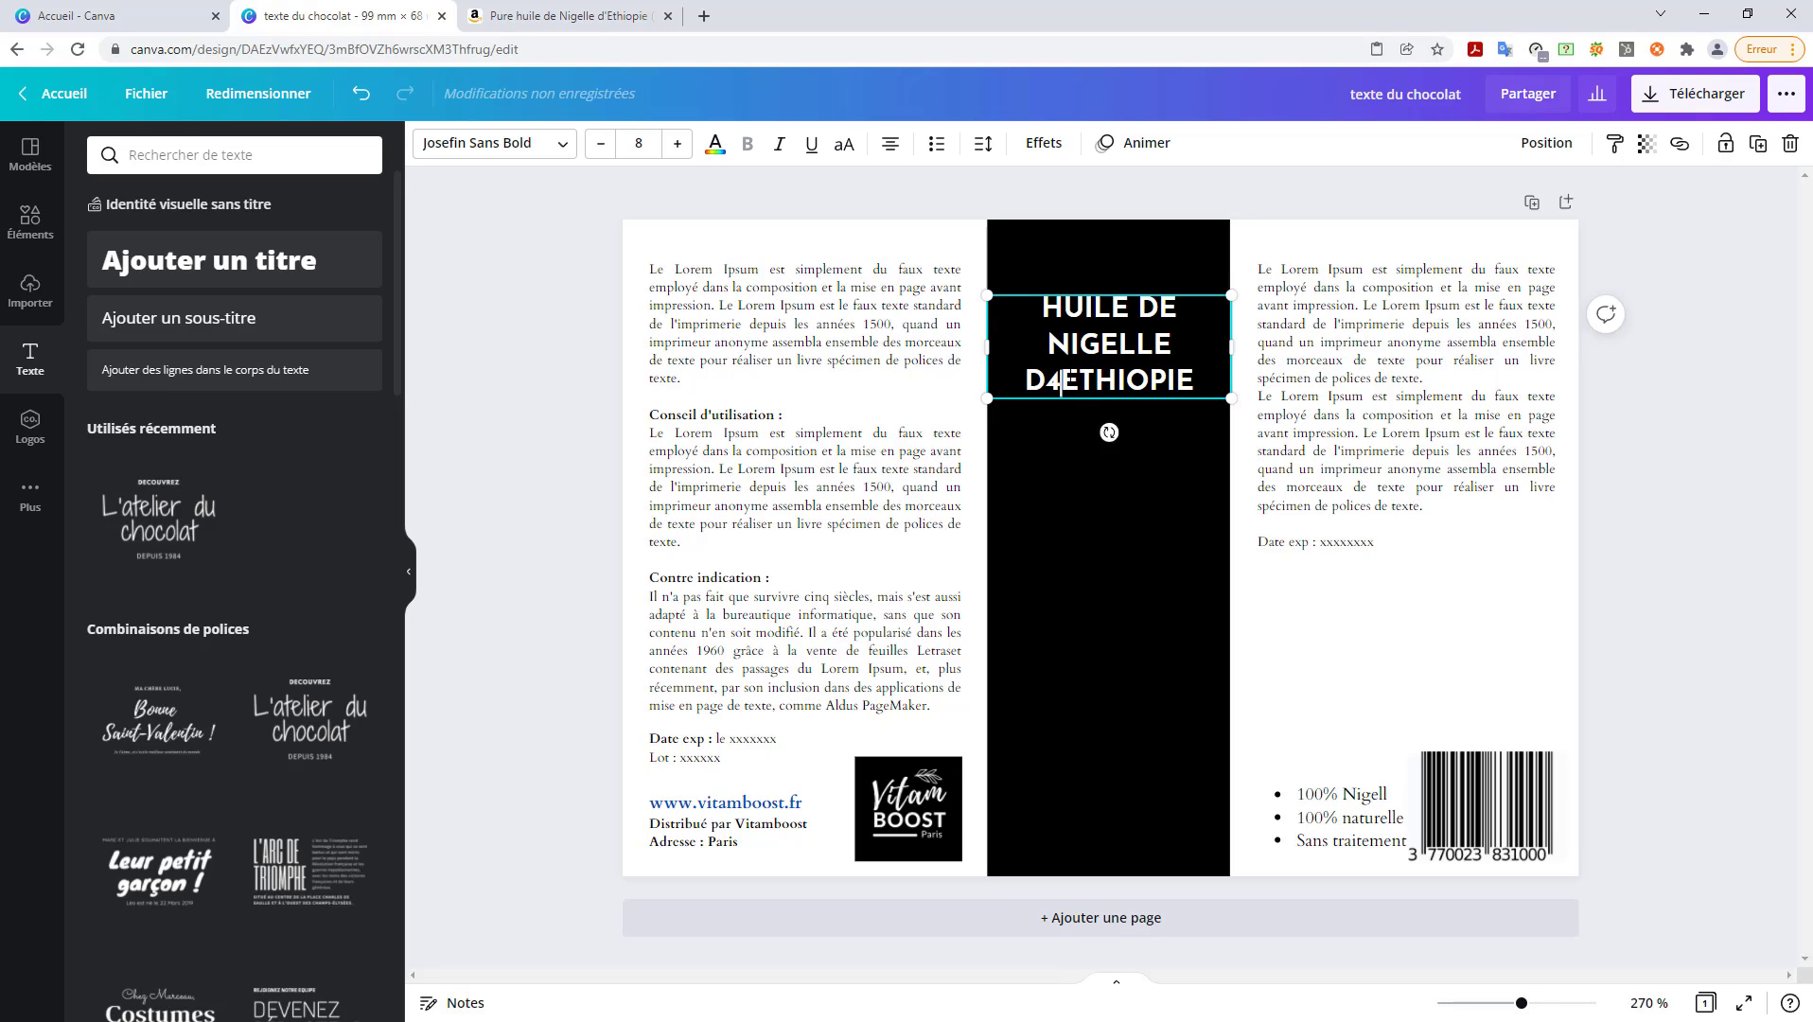
pyautogui.press('BackSpace')
pyautogui.write('4')
pyautogui.press('BackSpace')
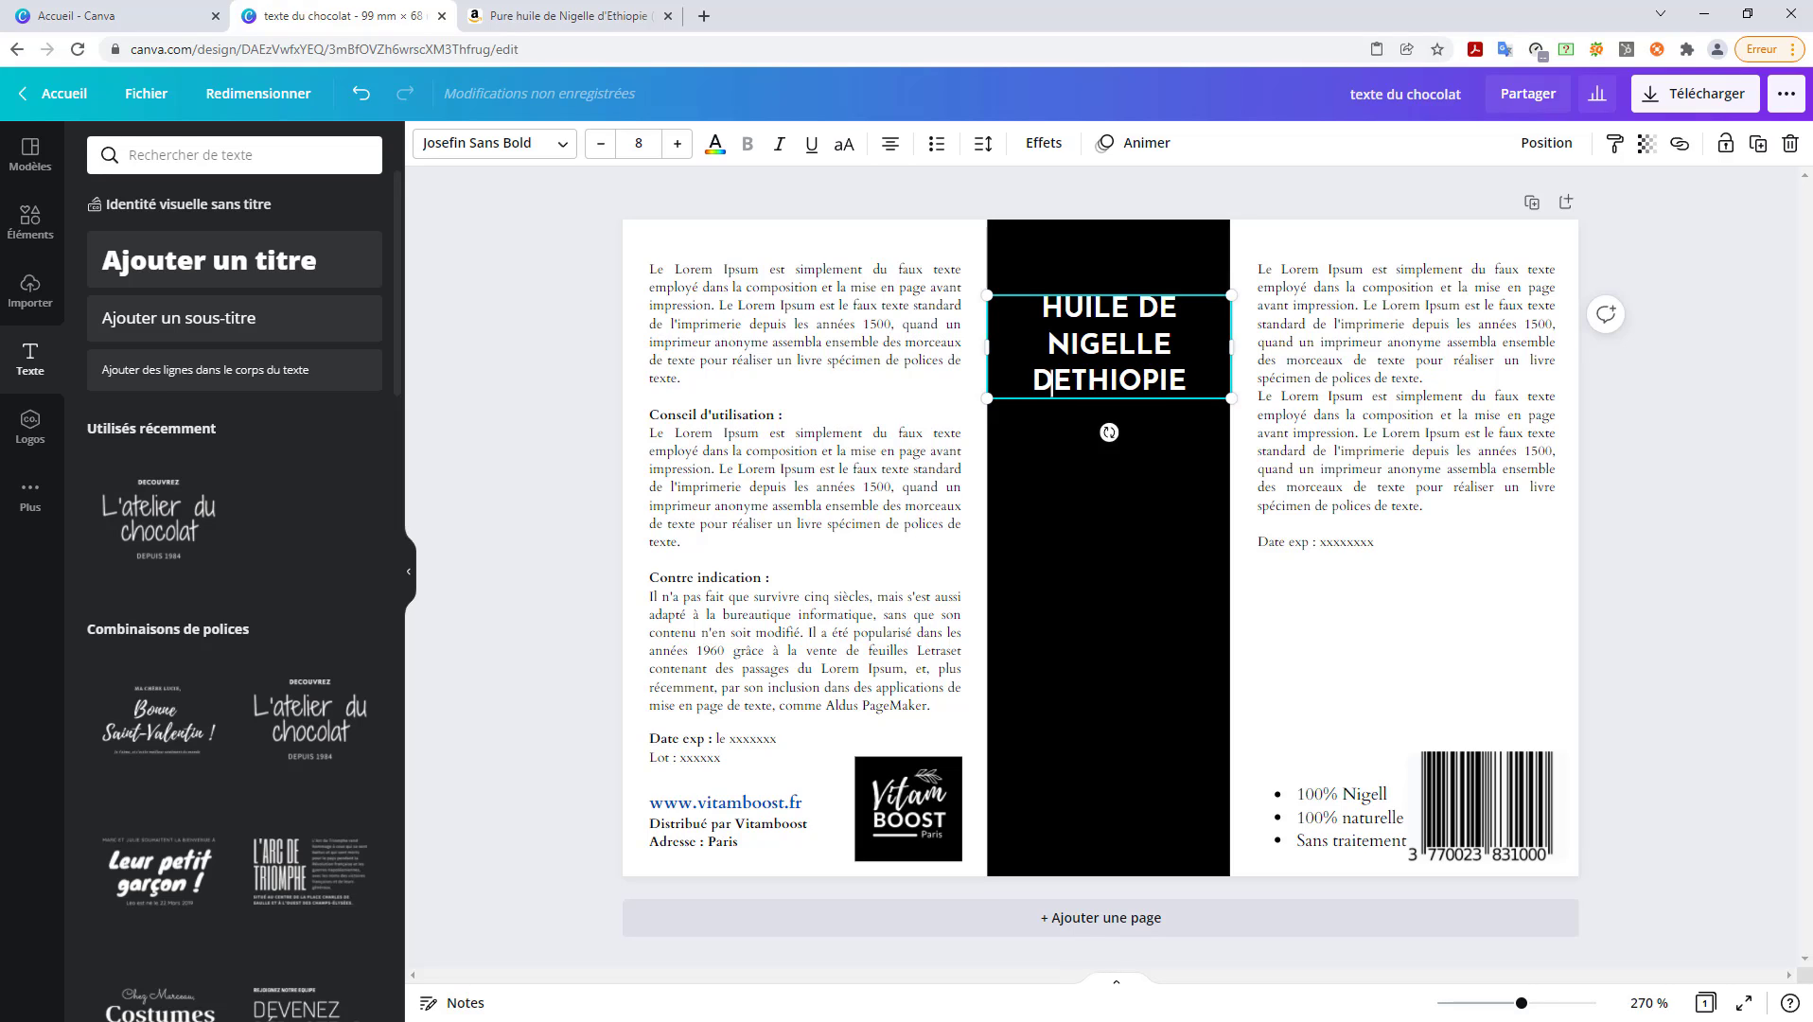
pyautogui.write("'")
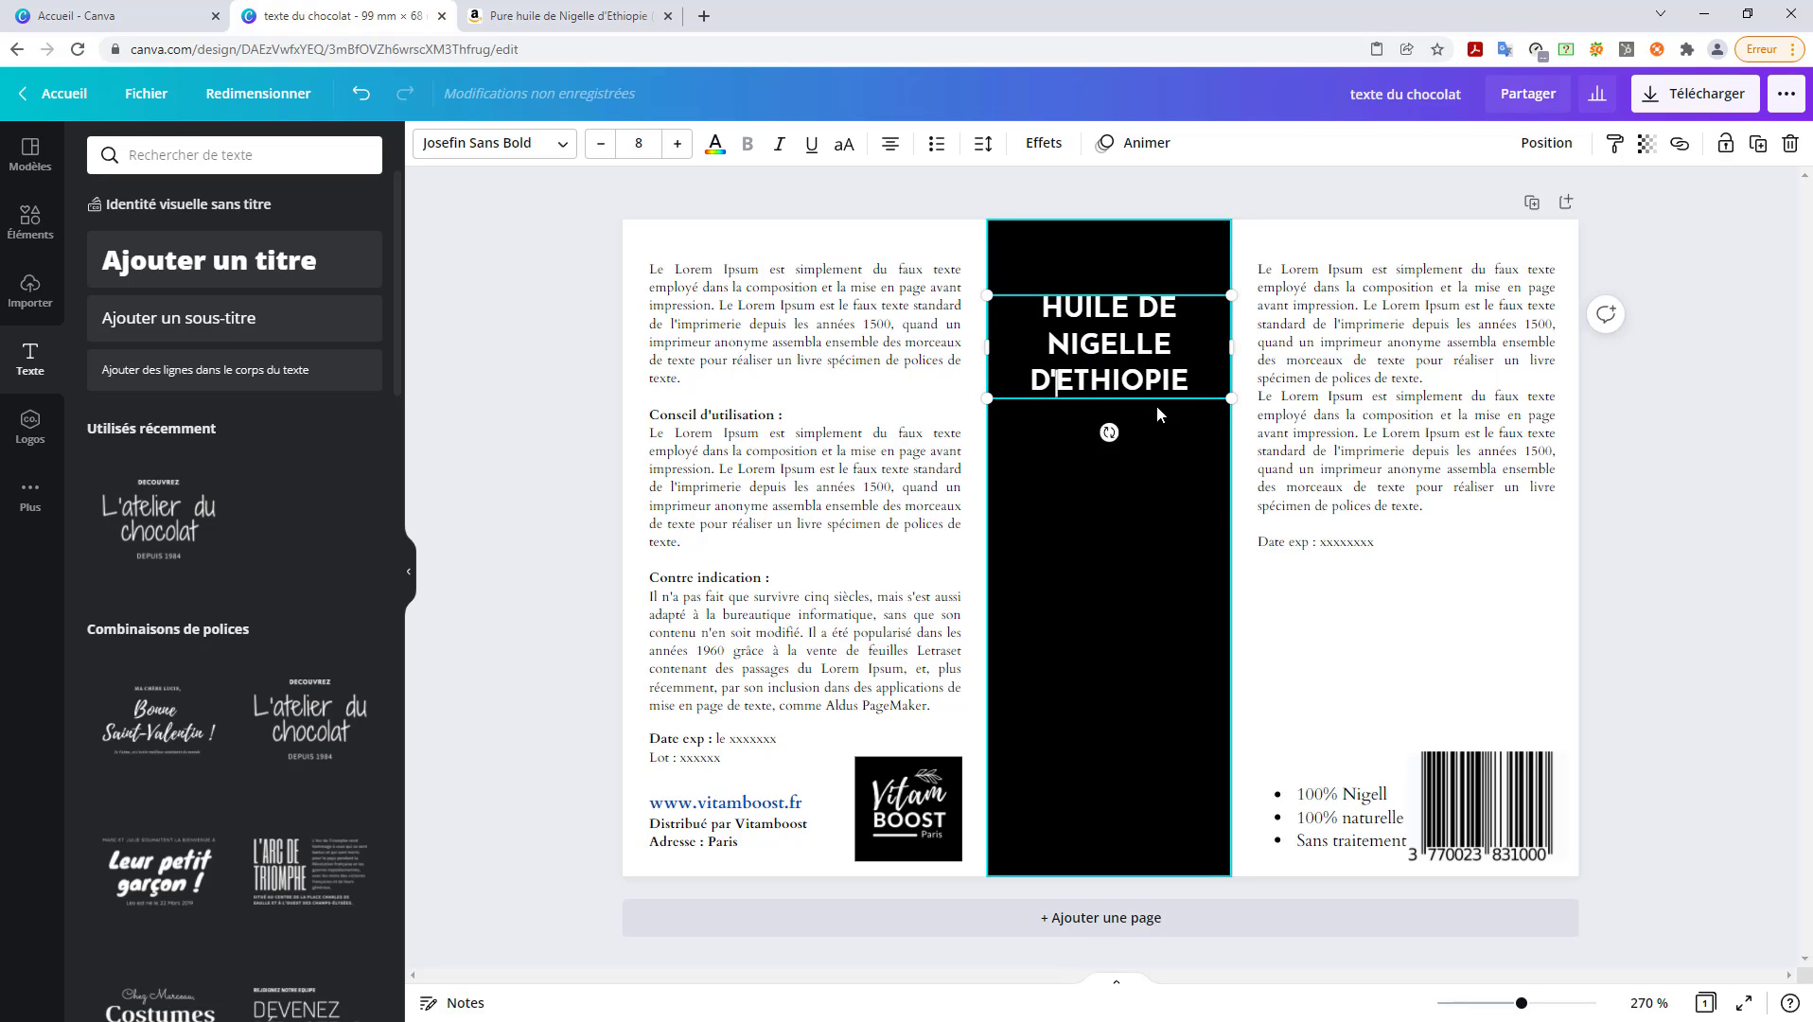
pyautogui.moveTo(1184, 398); pyautogui.dragTo(1182, 364)
# - Change the font of all three title lines to Josefin Sans Thin
pyautogui.moveTo(1043, 273); pyautogui.dragTo(1158, 316)
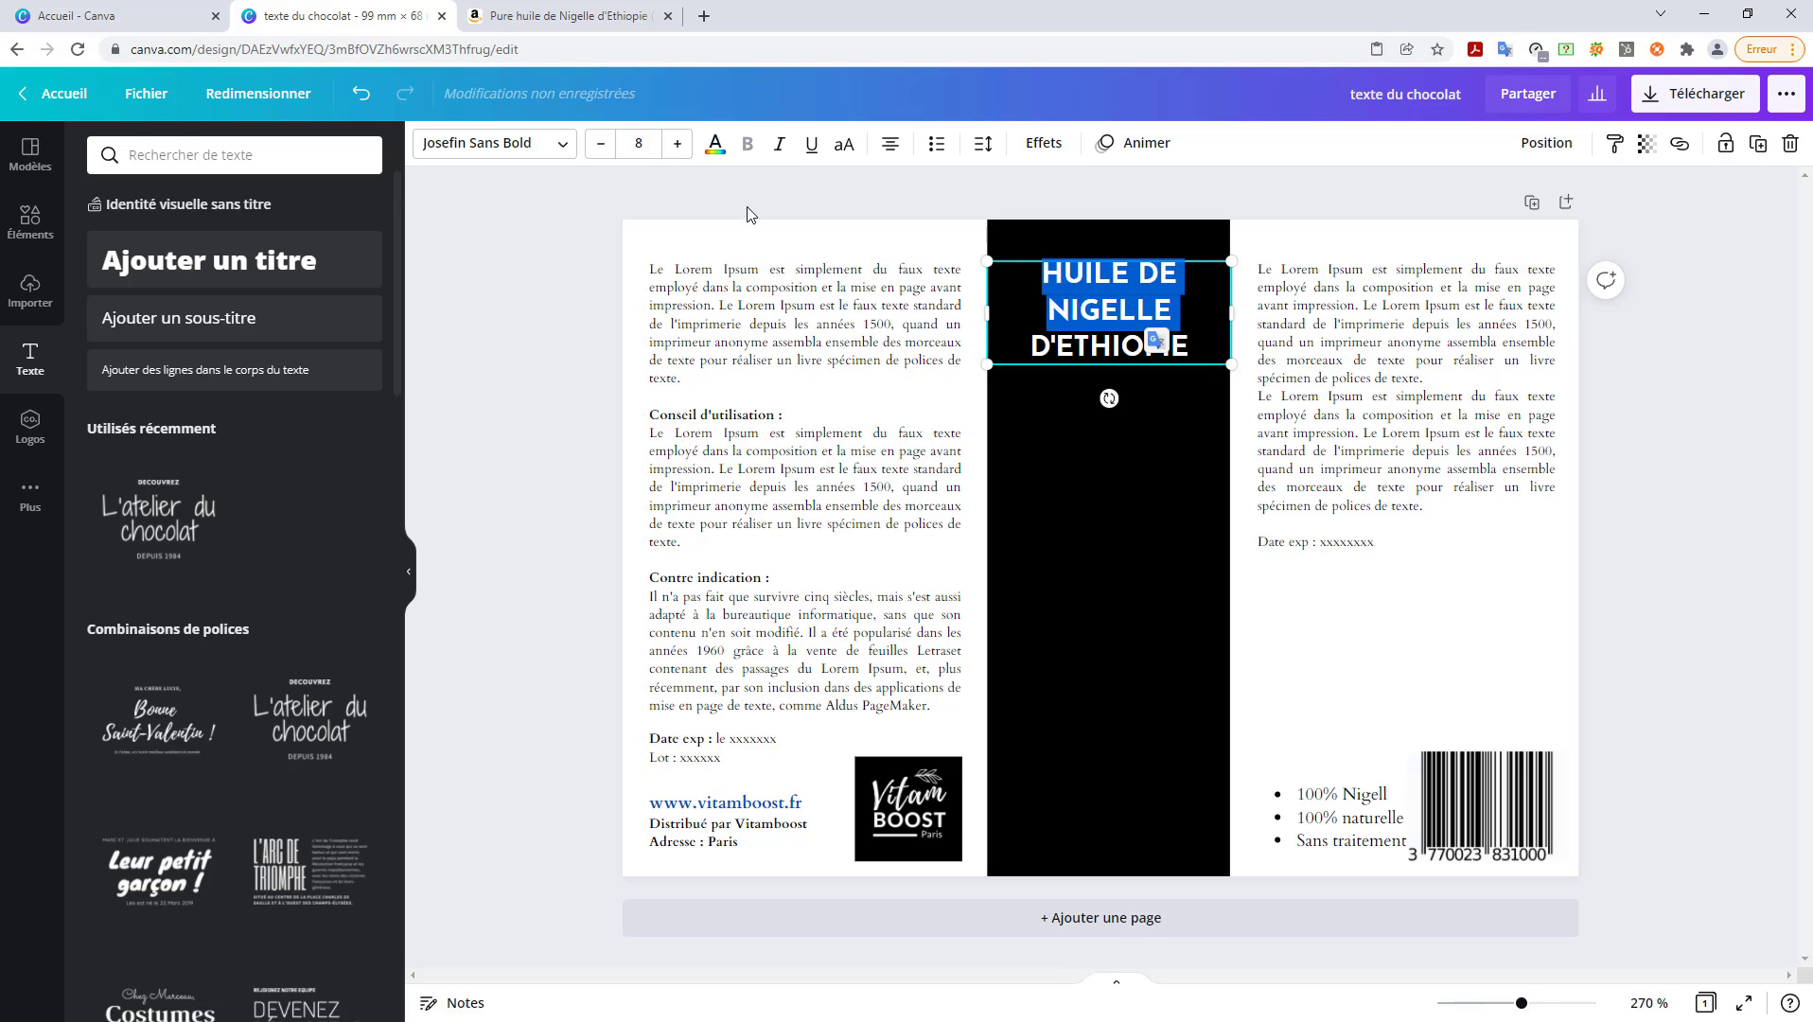
pyautogui.click(563, 154)
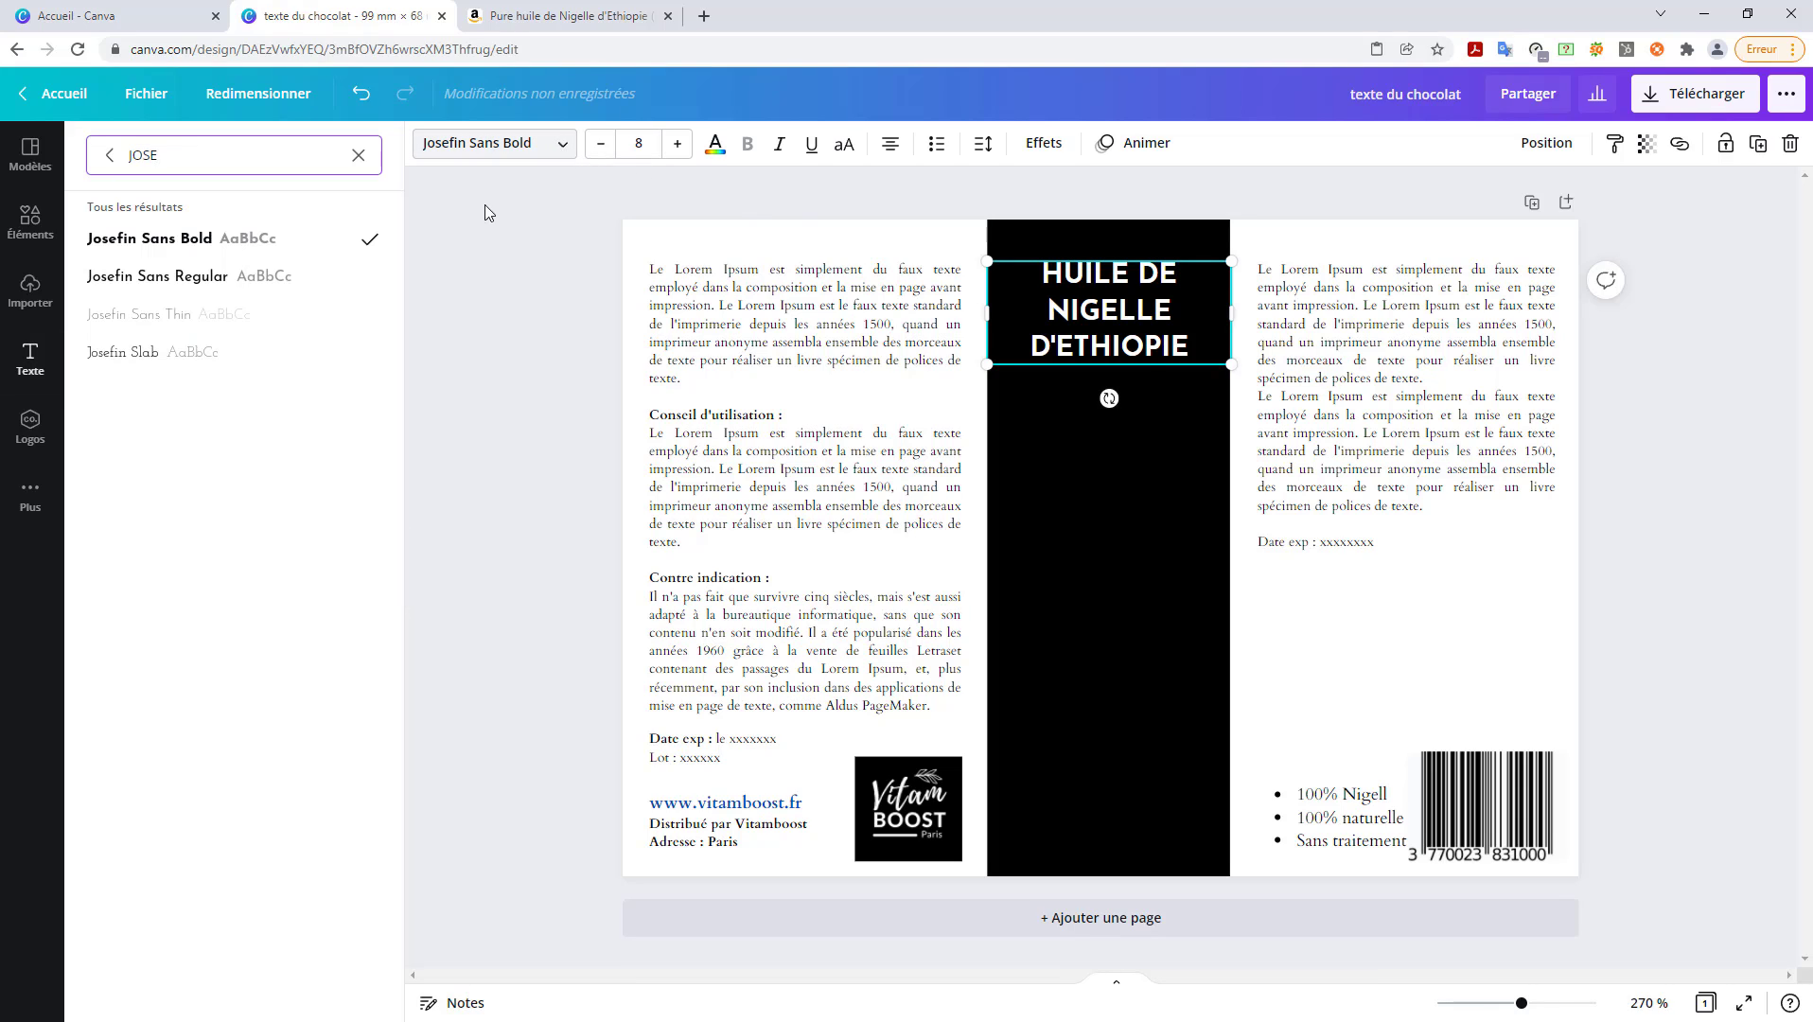
pyautogui.click(148, 326)
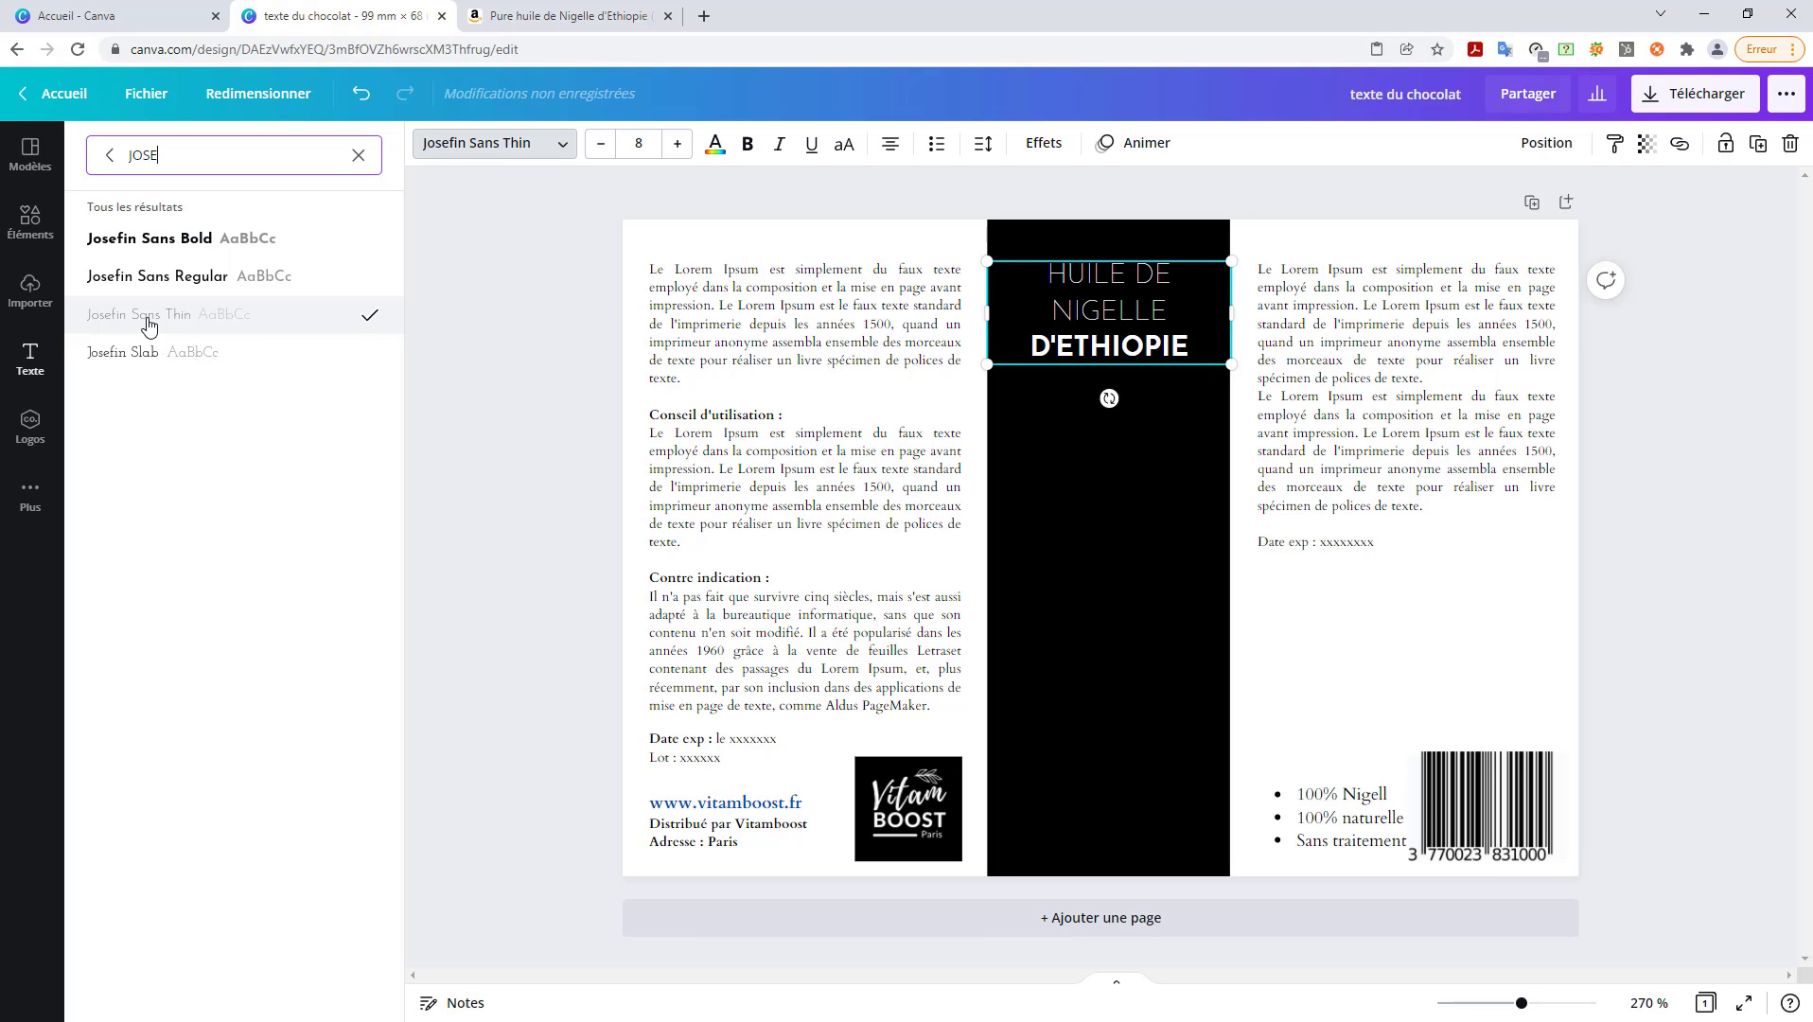
pyautogui.doubleClick(1066, 357)
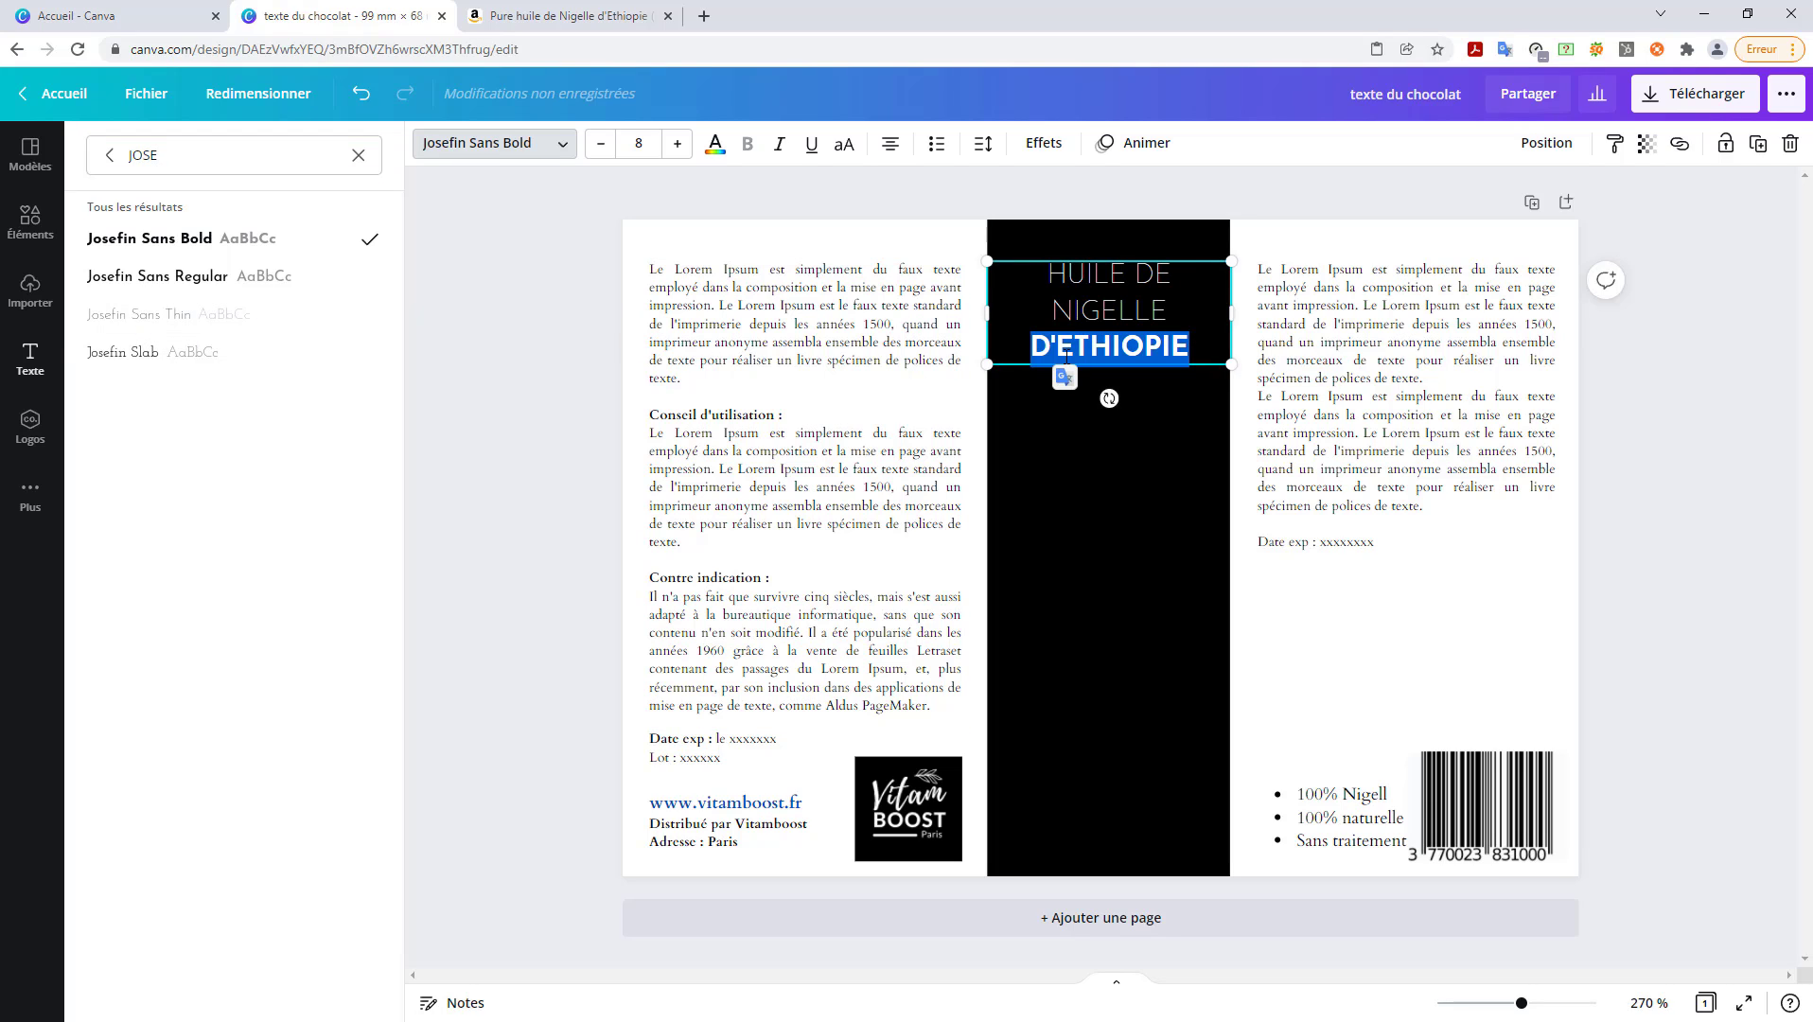
pyautogui.click(169, 315)
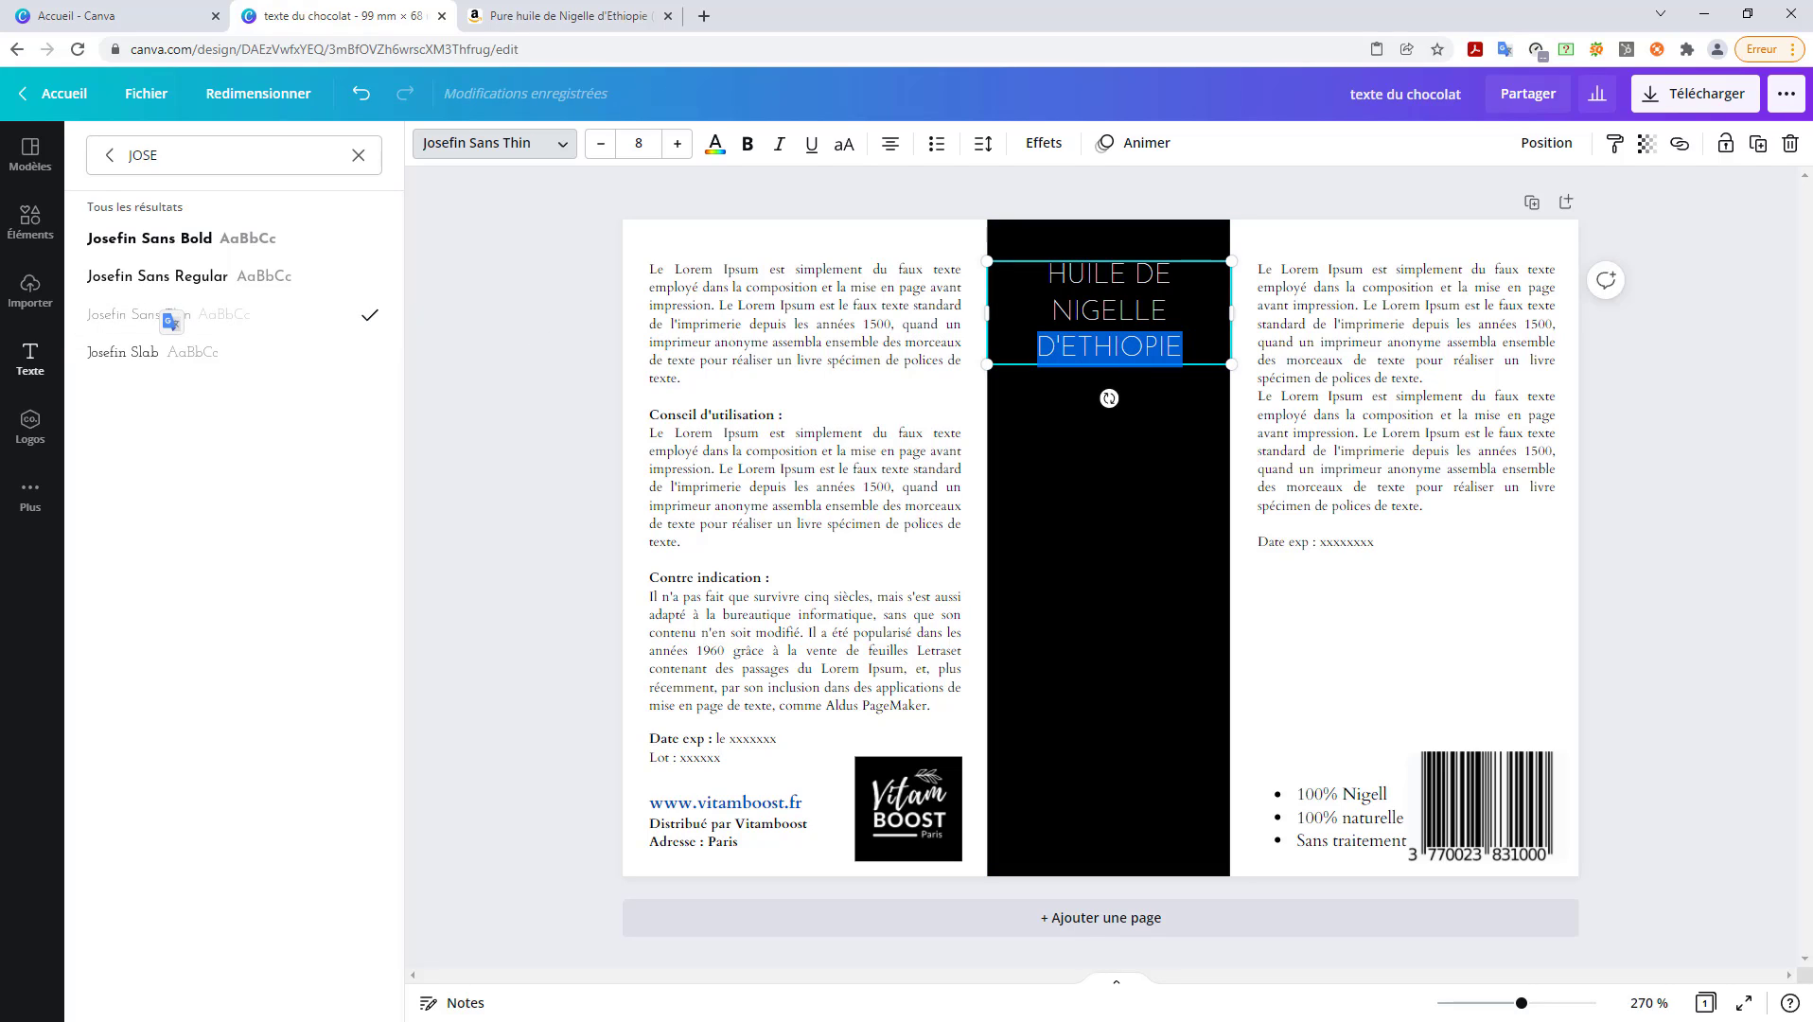
# - Set the font size of the entire title to 9
pyautogui.hotkey('ctrl', 'a')
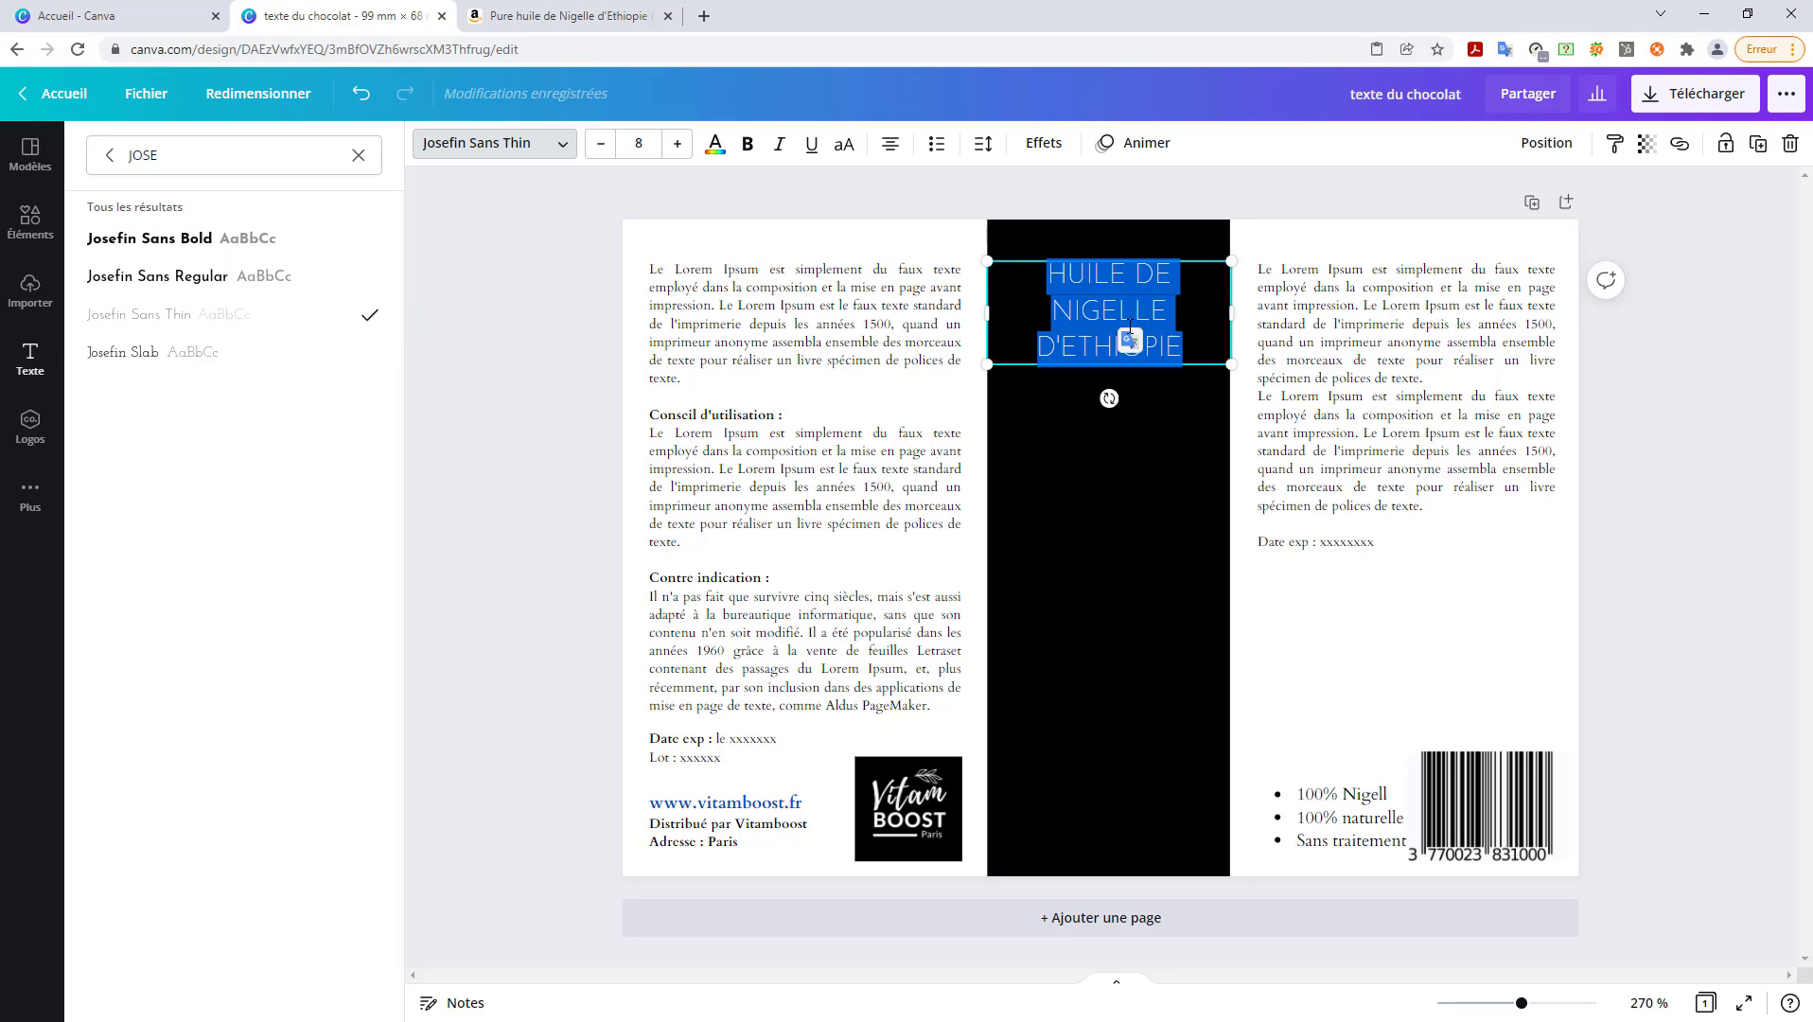
pyautogui.click(642, 143)
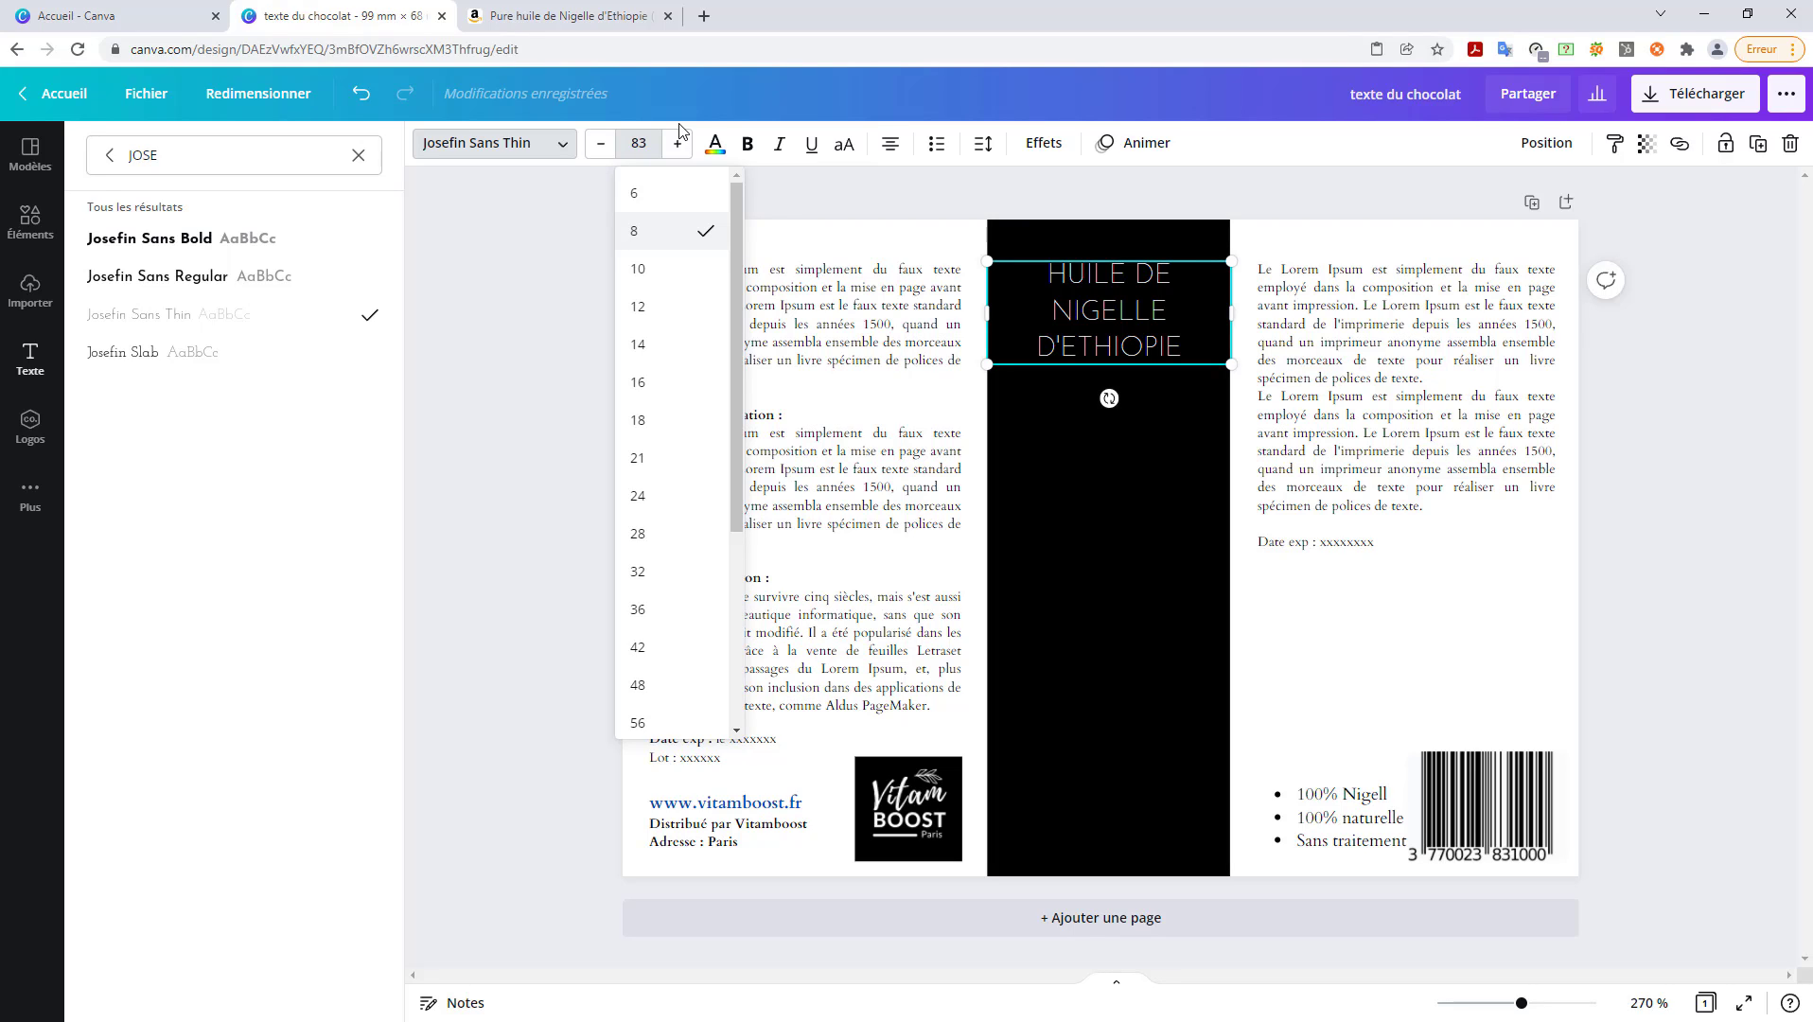
pyautogui.press('BackSpace')
pyautogui.write('9')
pyautogui.press('Return')
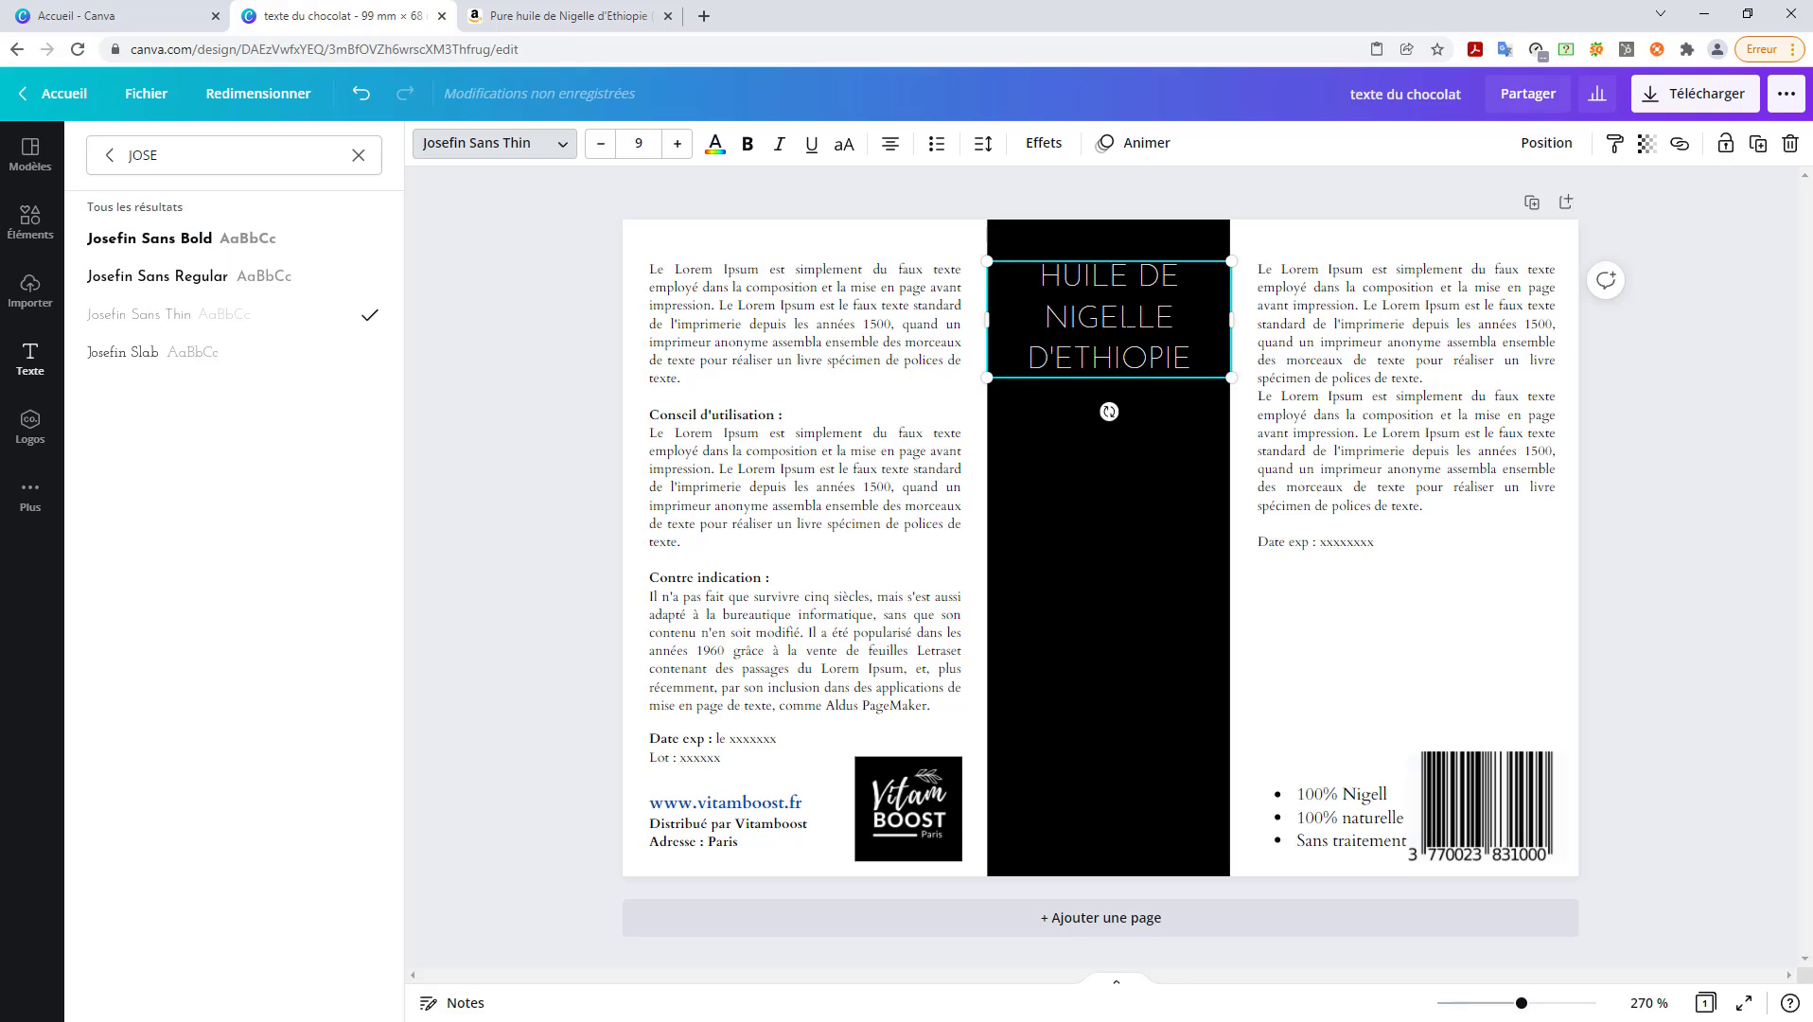
# - Make only the word "NIGELLE" in the title bold
pyautogui.tripleClick(1127, 320)
pyautogui.tripleClick(1129, 319)
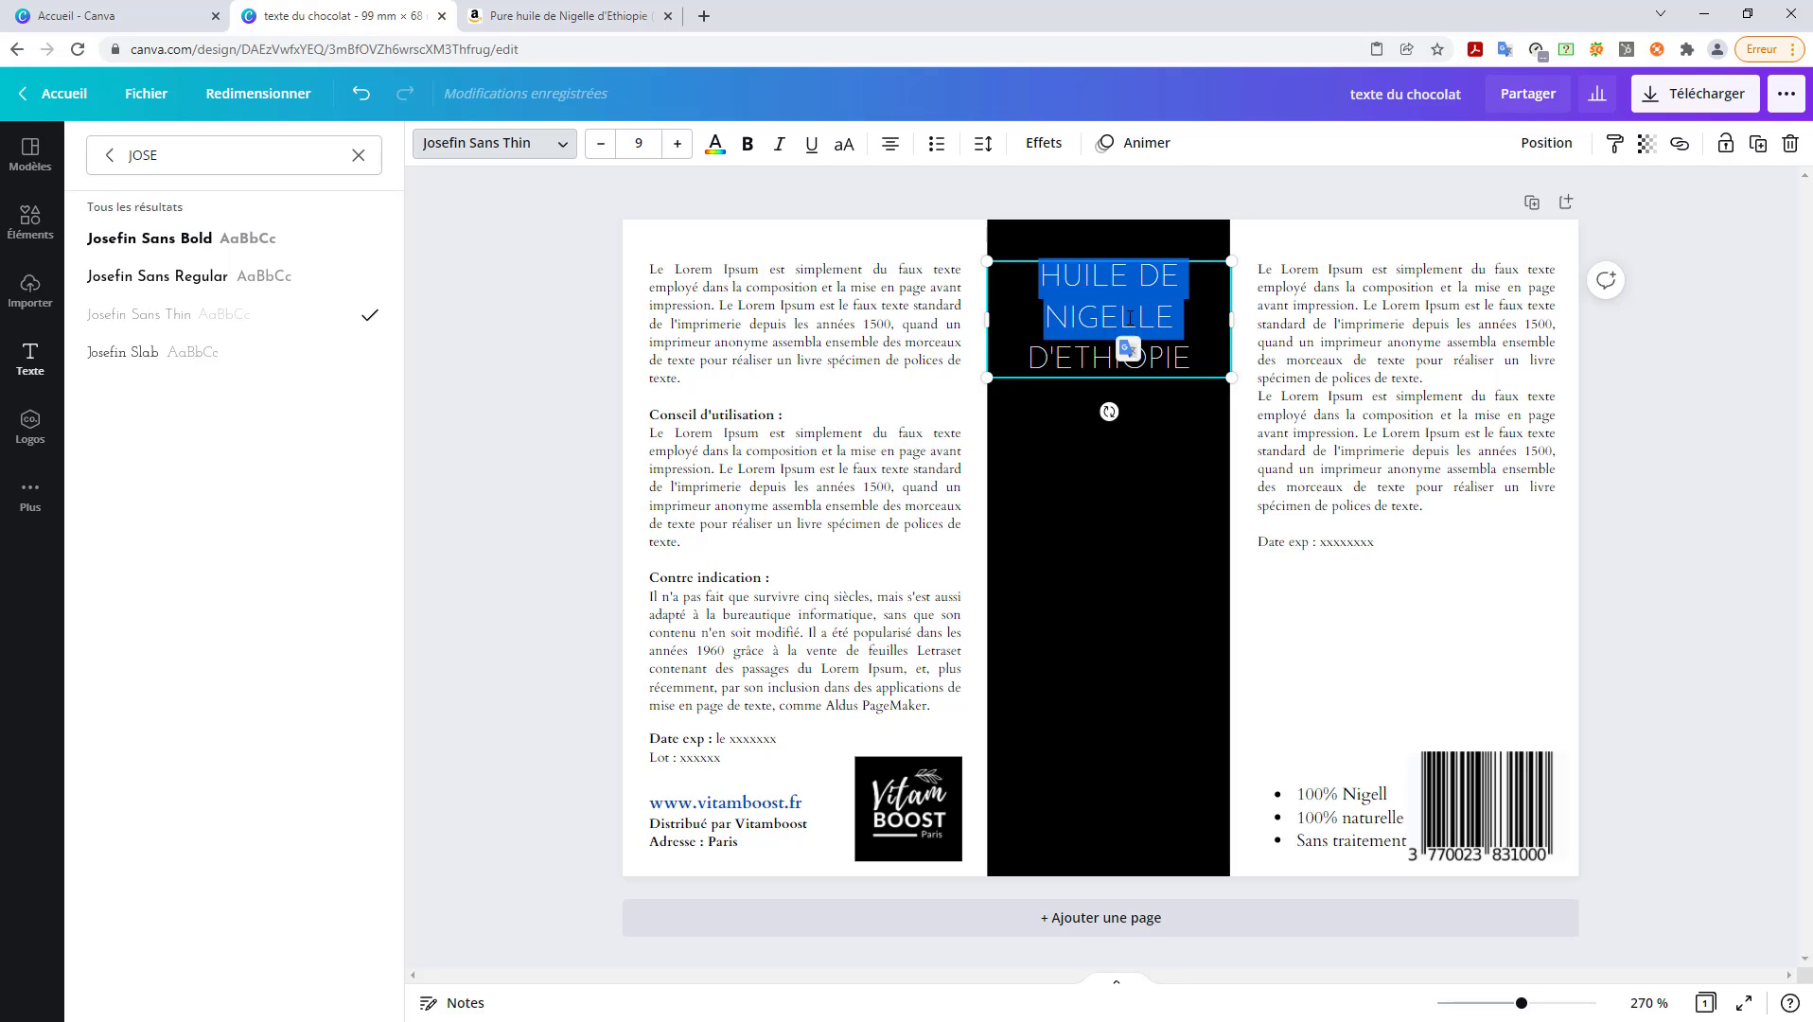
pyautogui.press('Escape')
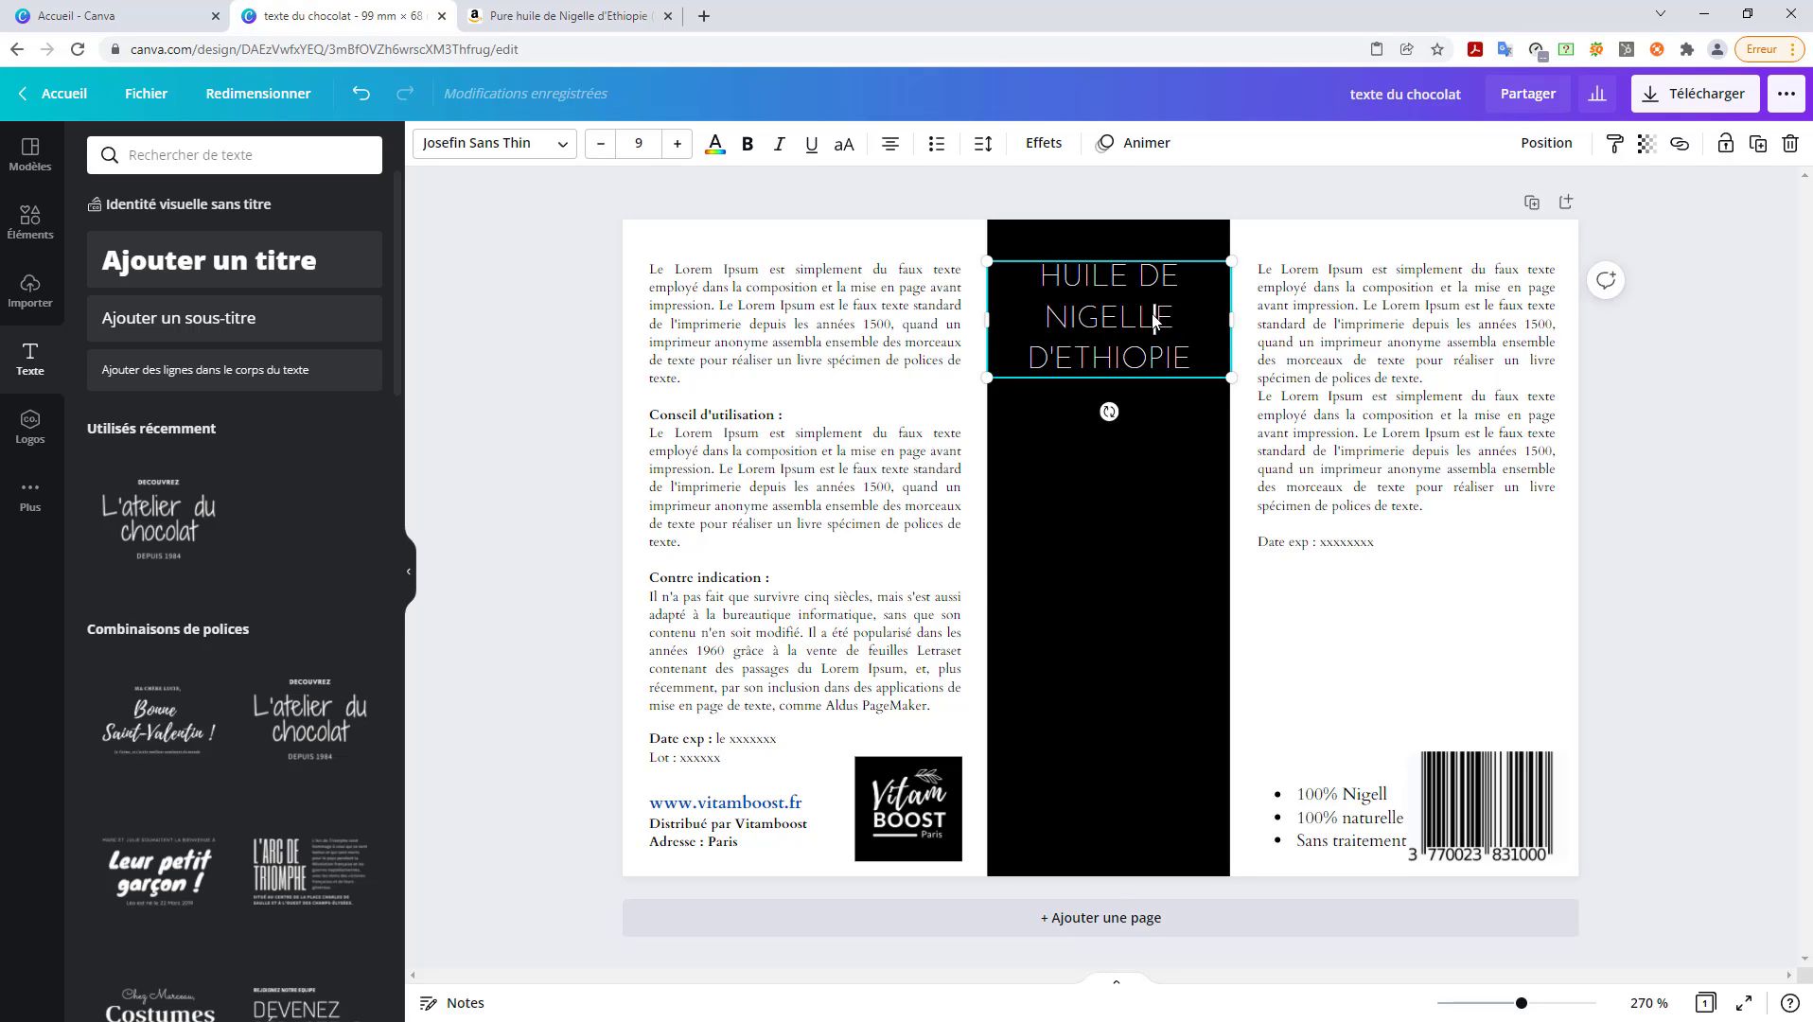
pyautogui.click(1154, 322)
pyautogui.moveTo(1174, 319); pyautogui.dragTo(1040, 319)
pyautogui.click(749, 144)
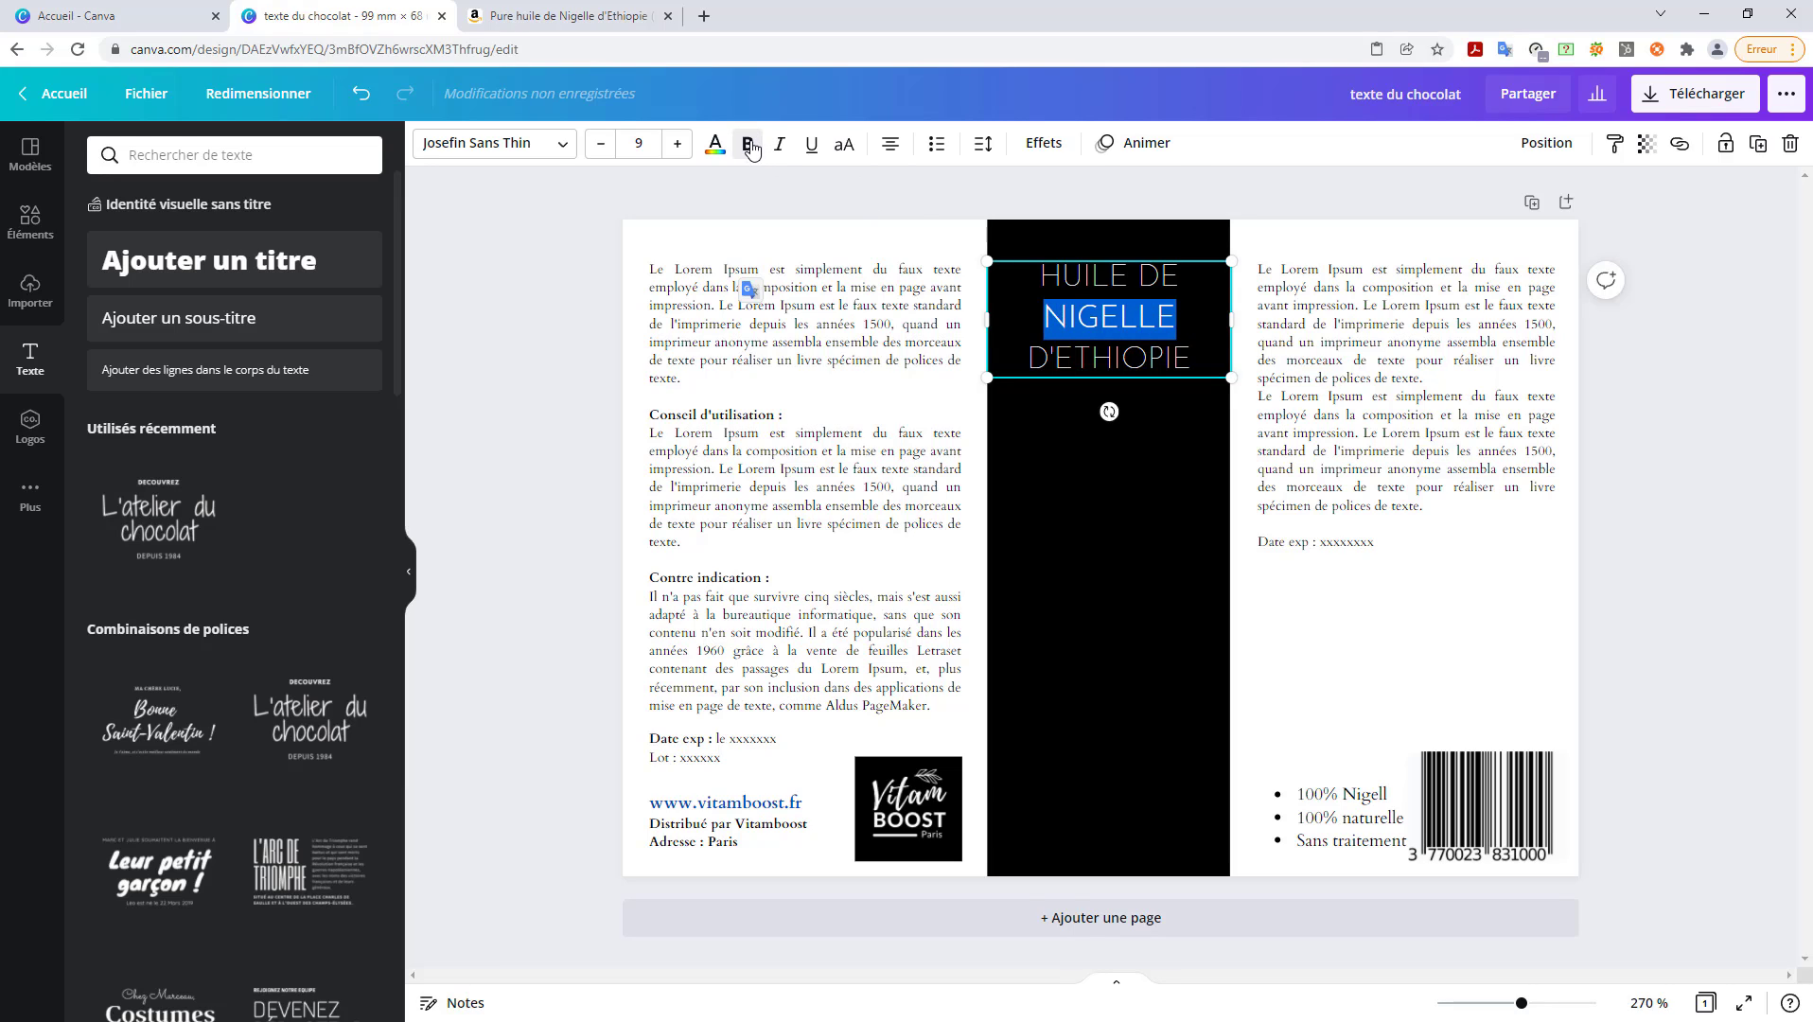
pyautogui.click(1241, 675)
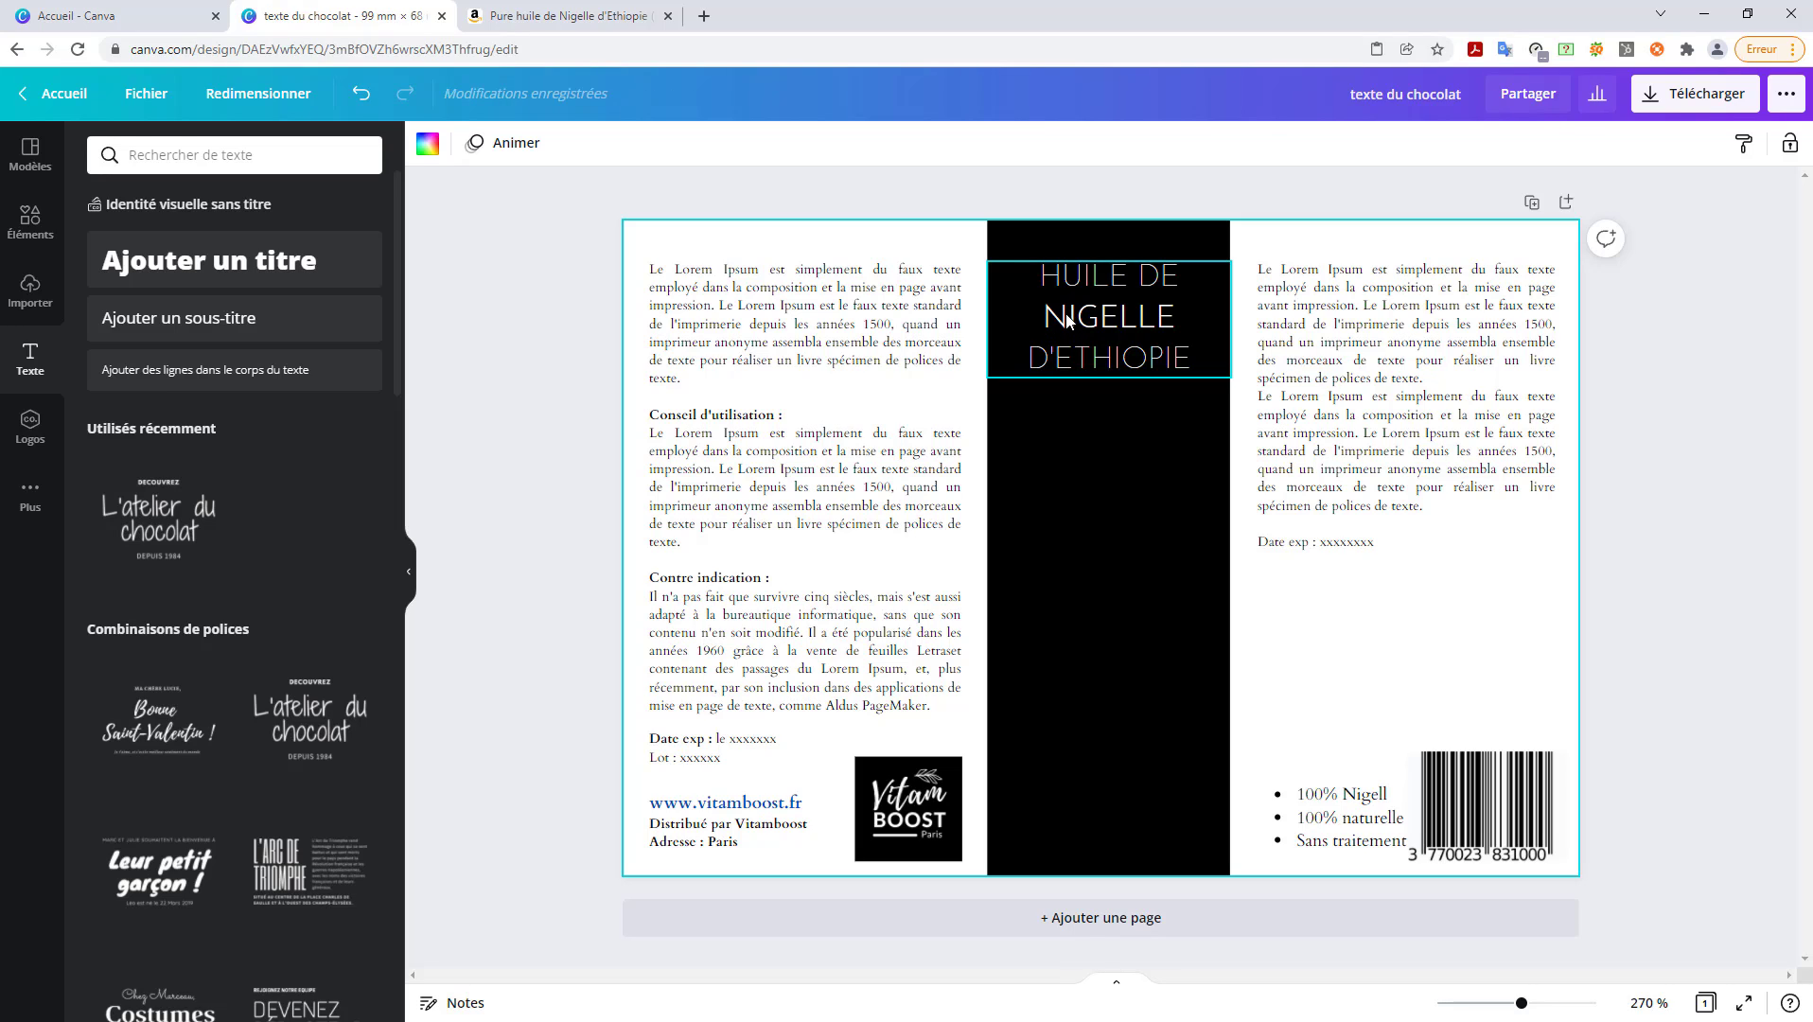
# - Increase the font size of the entire title to 10
pyautogui.click(1153, 302)
pyautogui.doubleClick(1147, 303)
pyautogui.tripleClick(1147, 304)
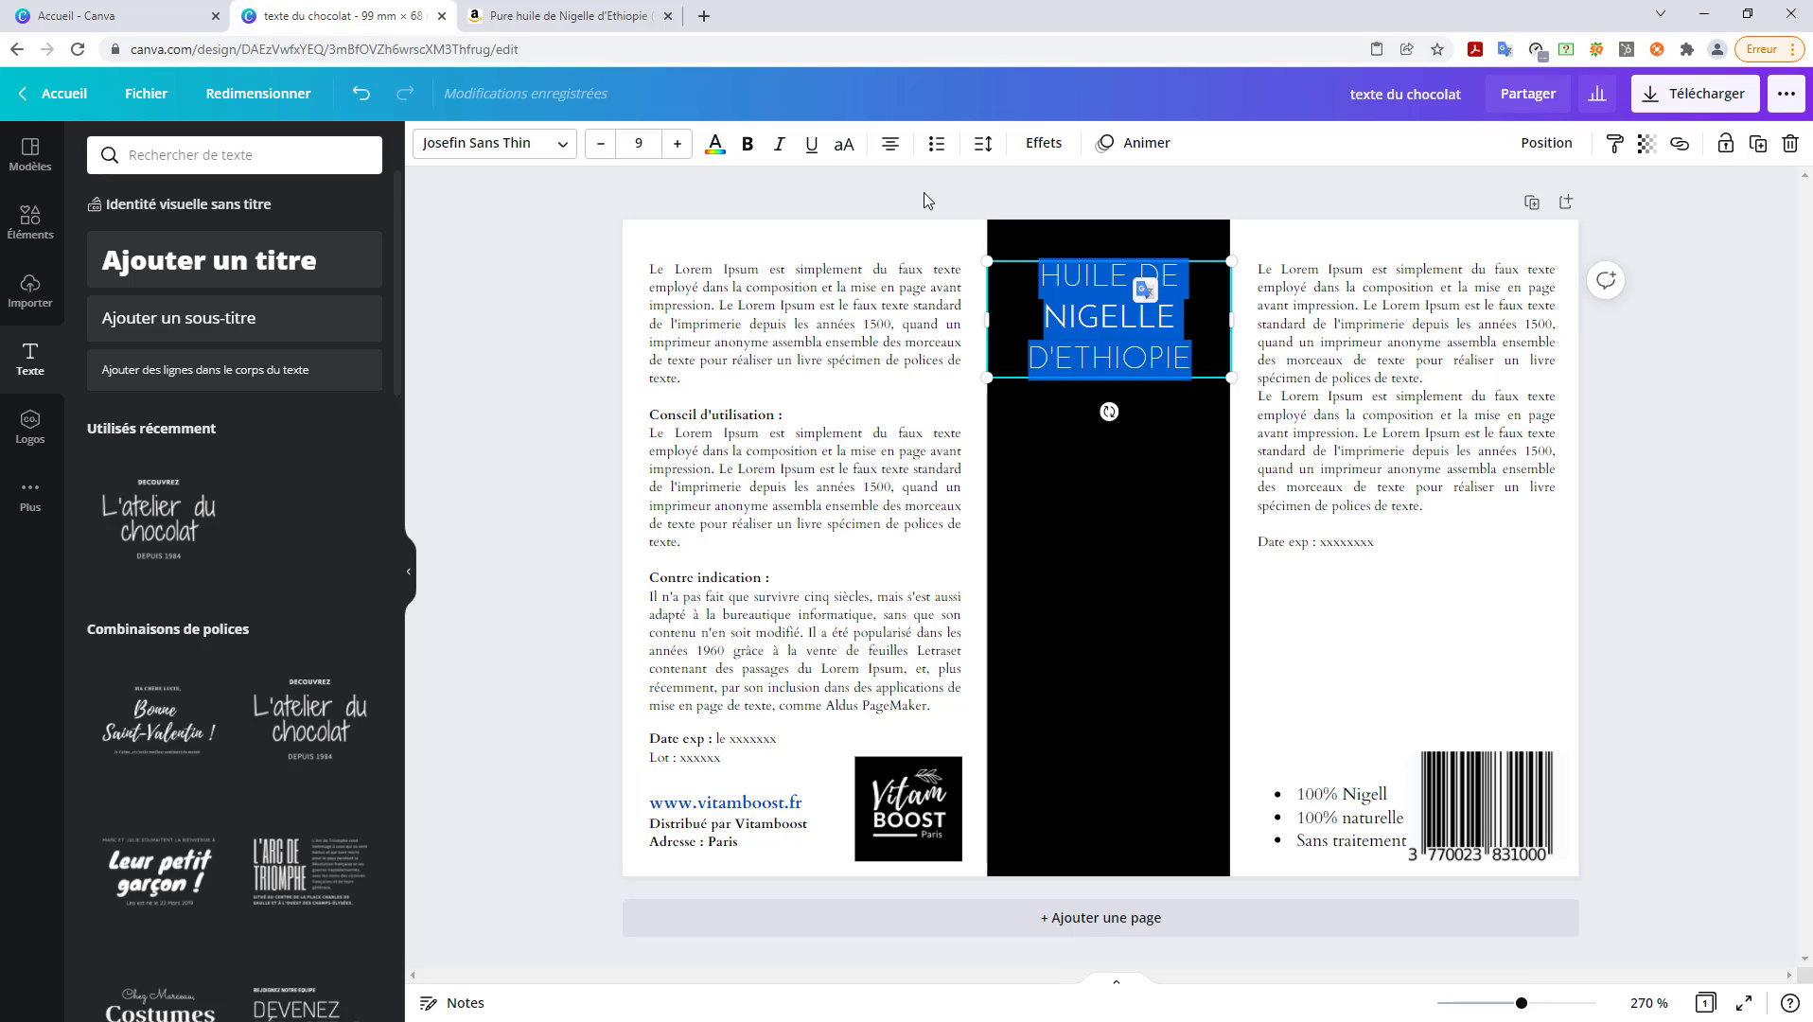
pyautogui.click(677, 153)
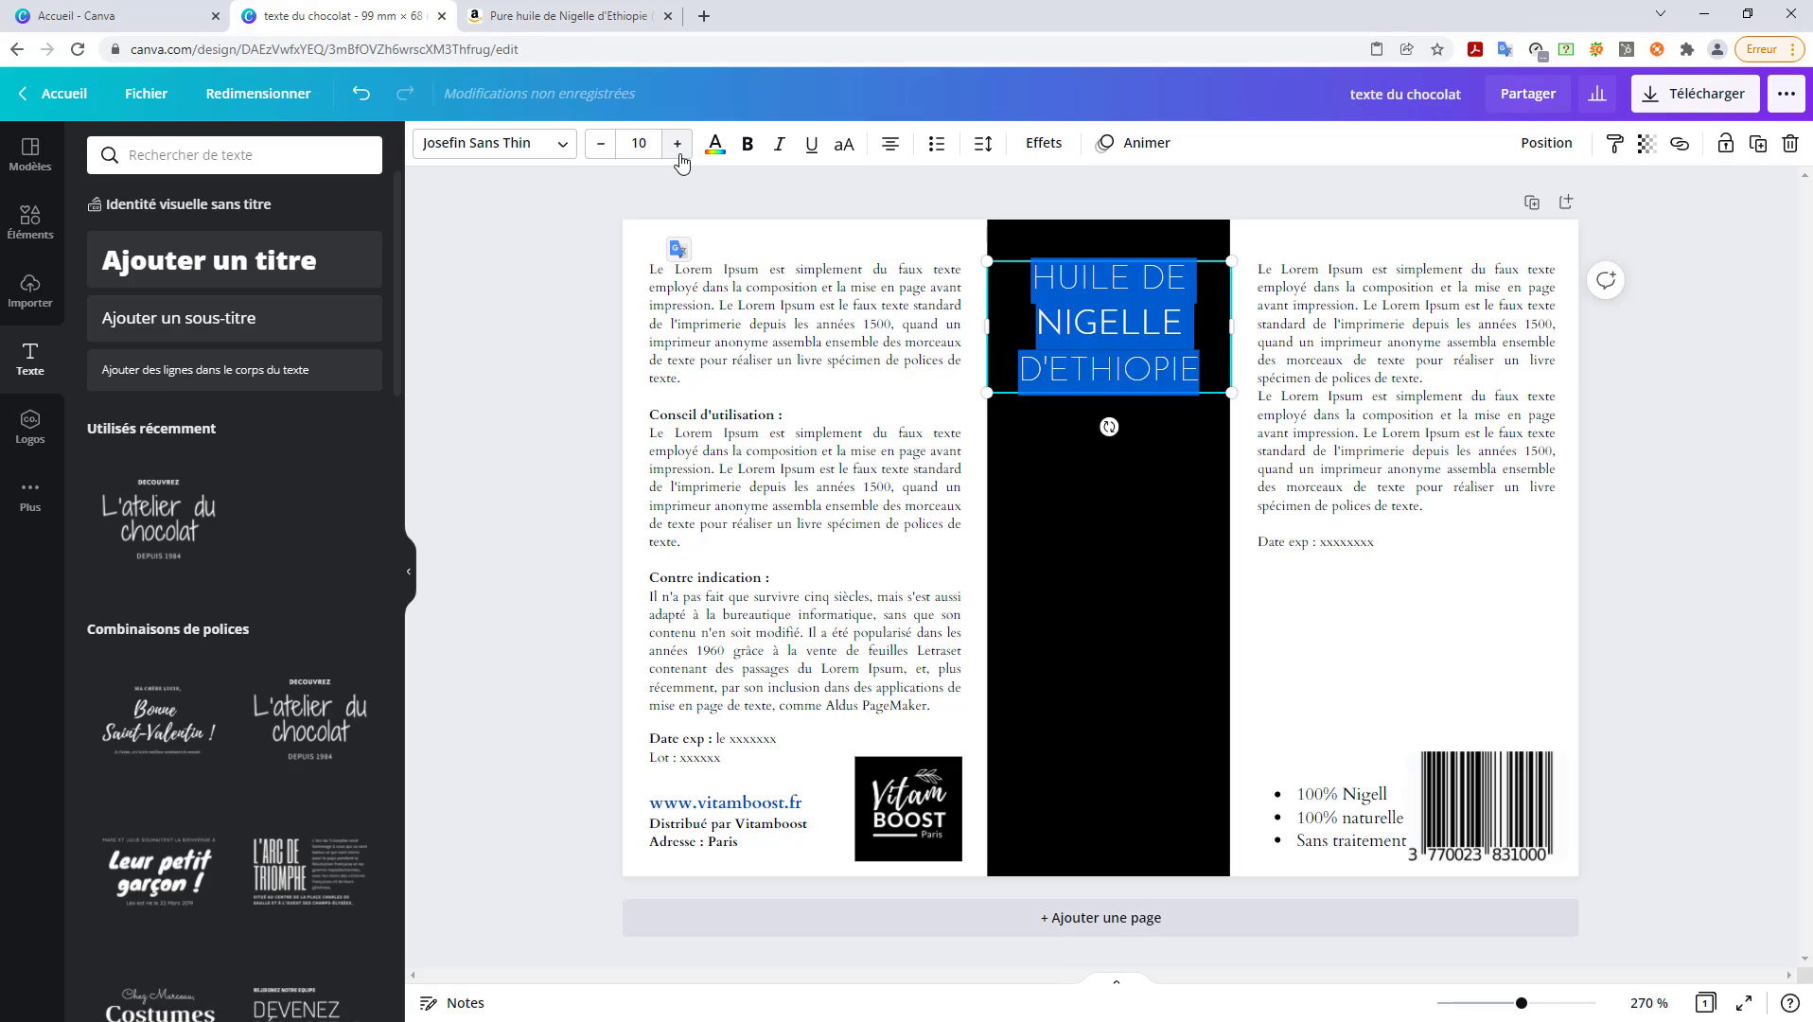
pyautogui.click(1185, 440)
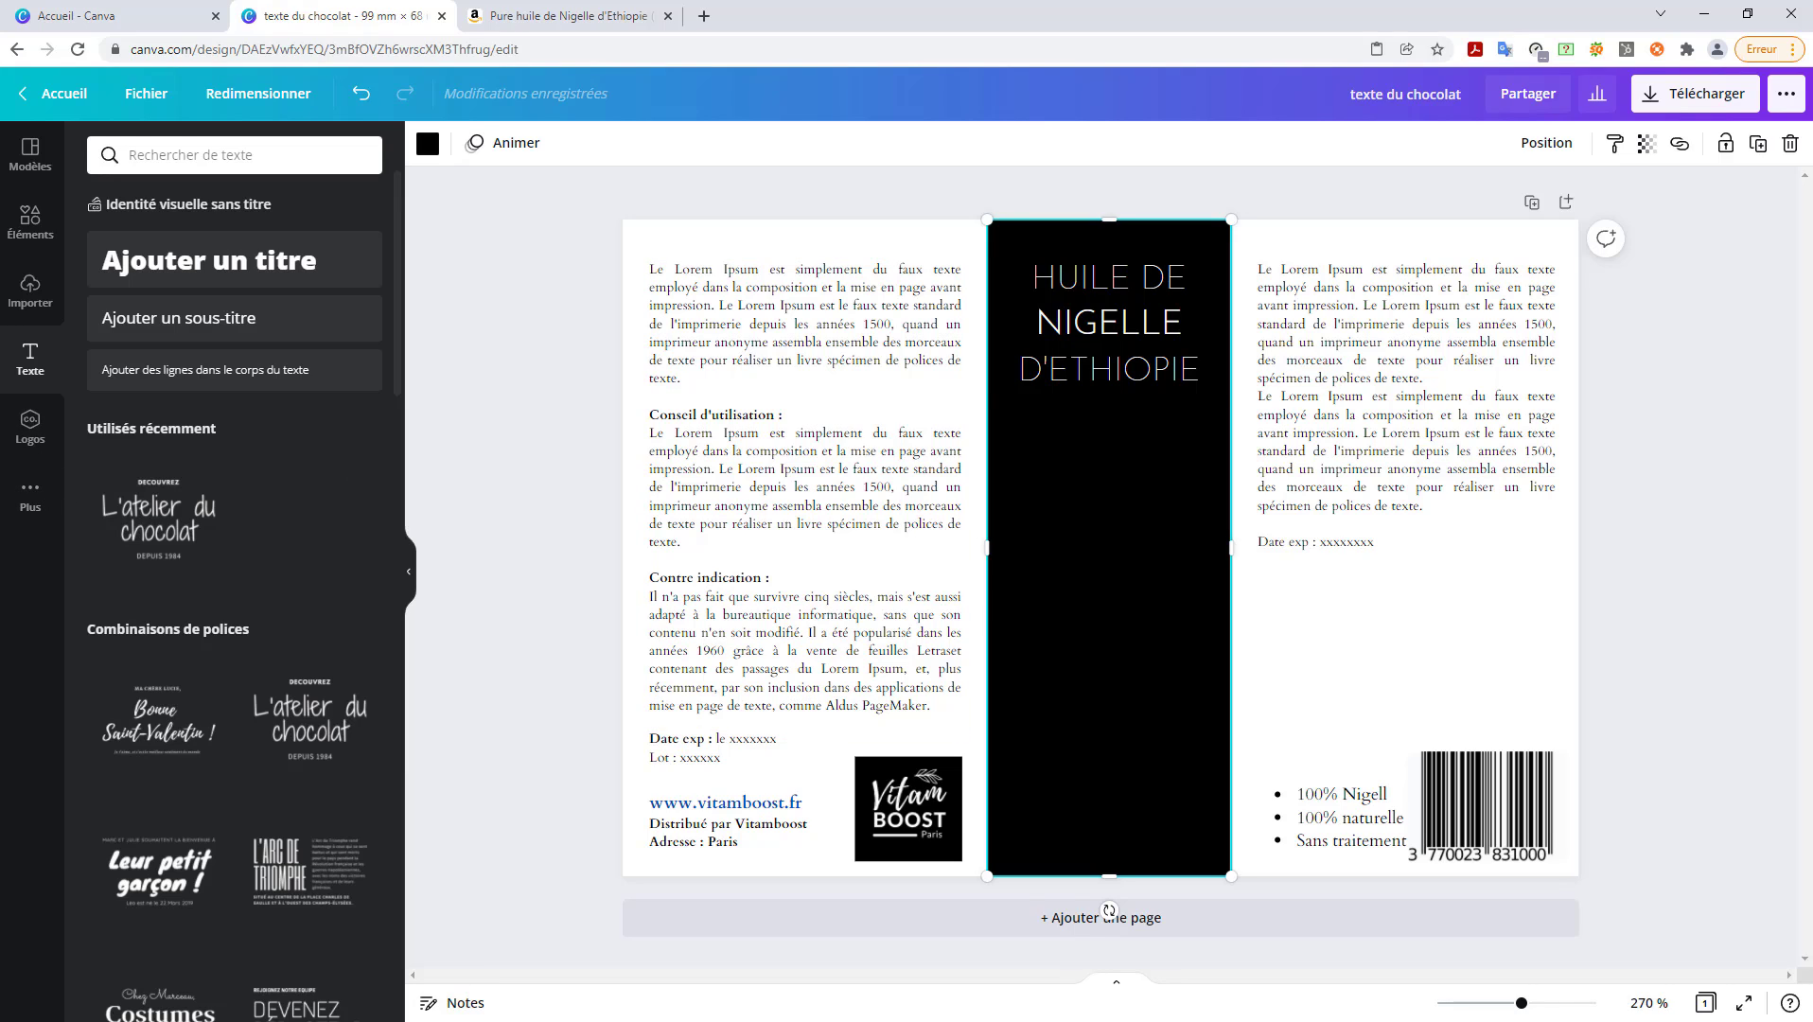
# - Set the line spacing of the whole three-line title in the black band to 1
pyautogui.click(1135, 348)
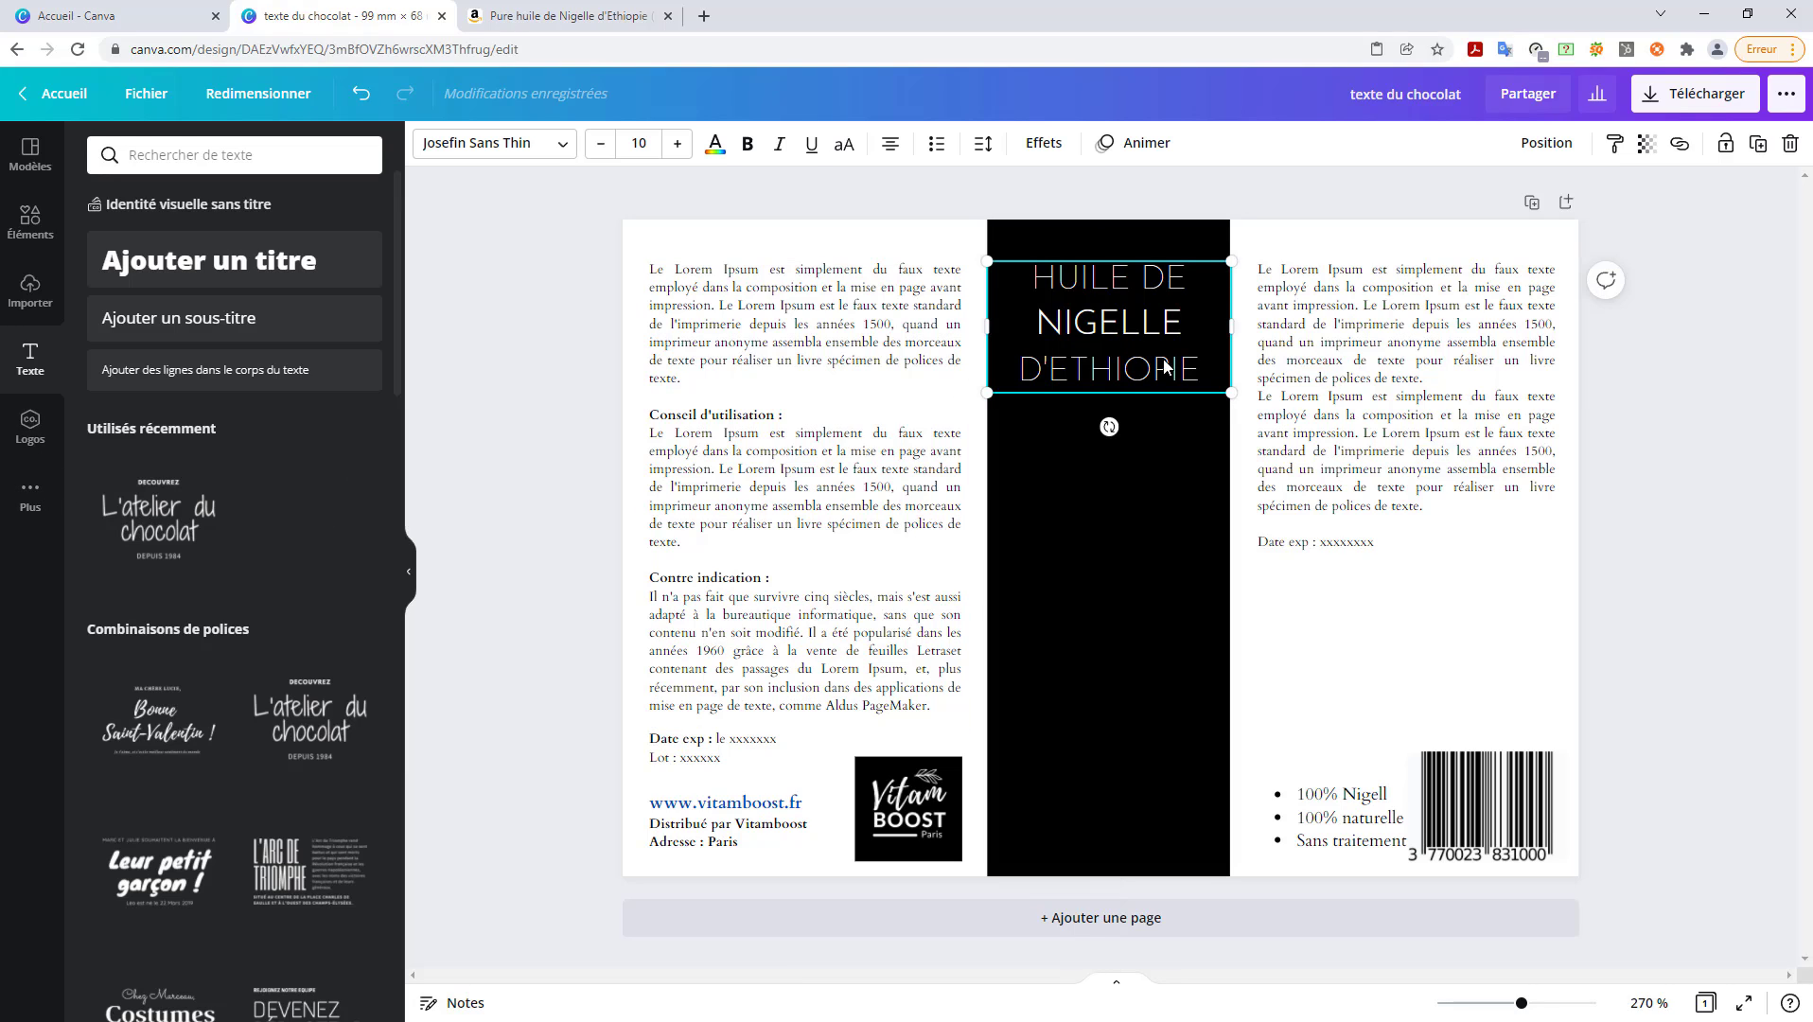
pyautogui.moveTo(1041, 277); pyautogui.dragTo(1020, 260)
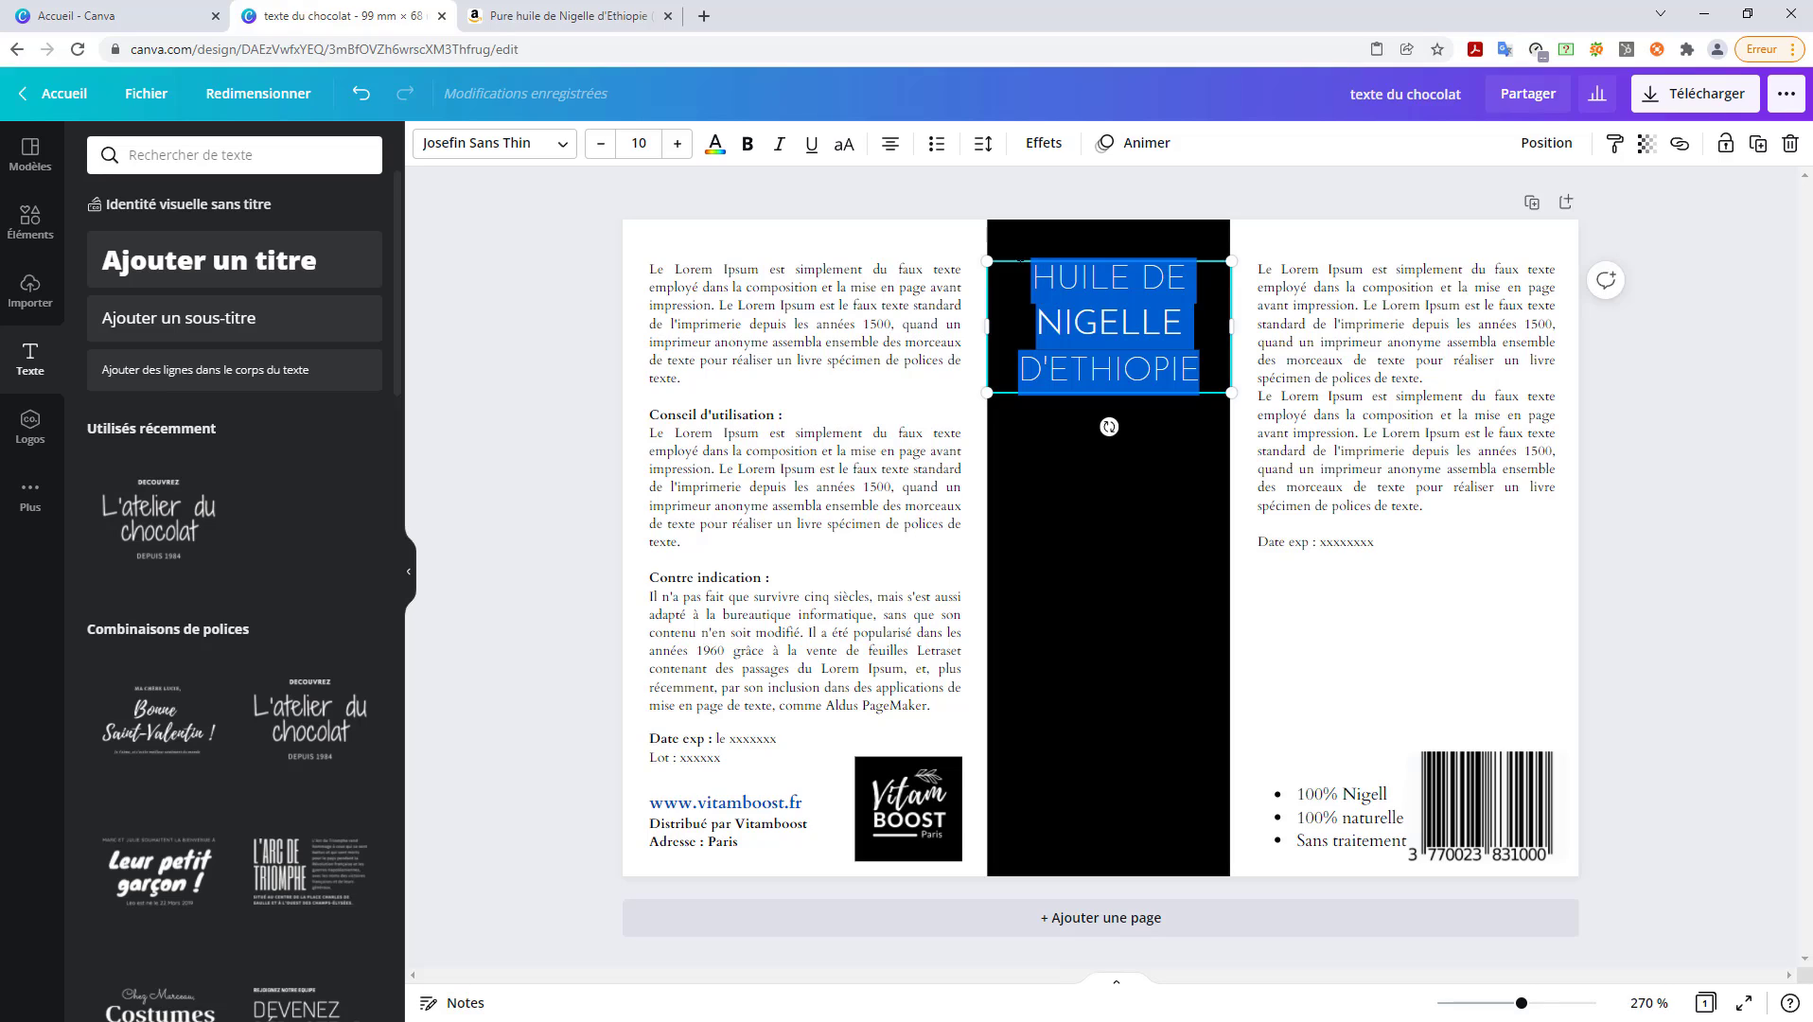
pyautogui.click(981, 146)
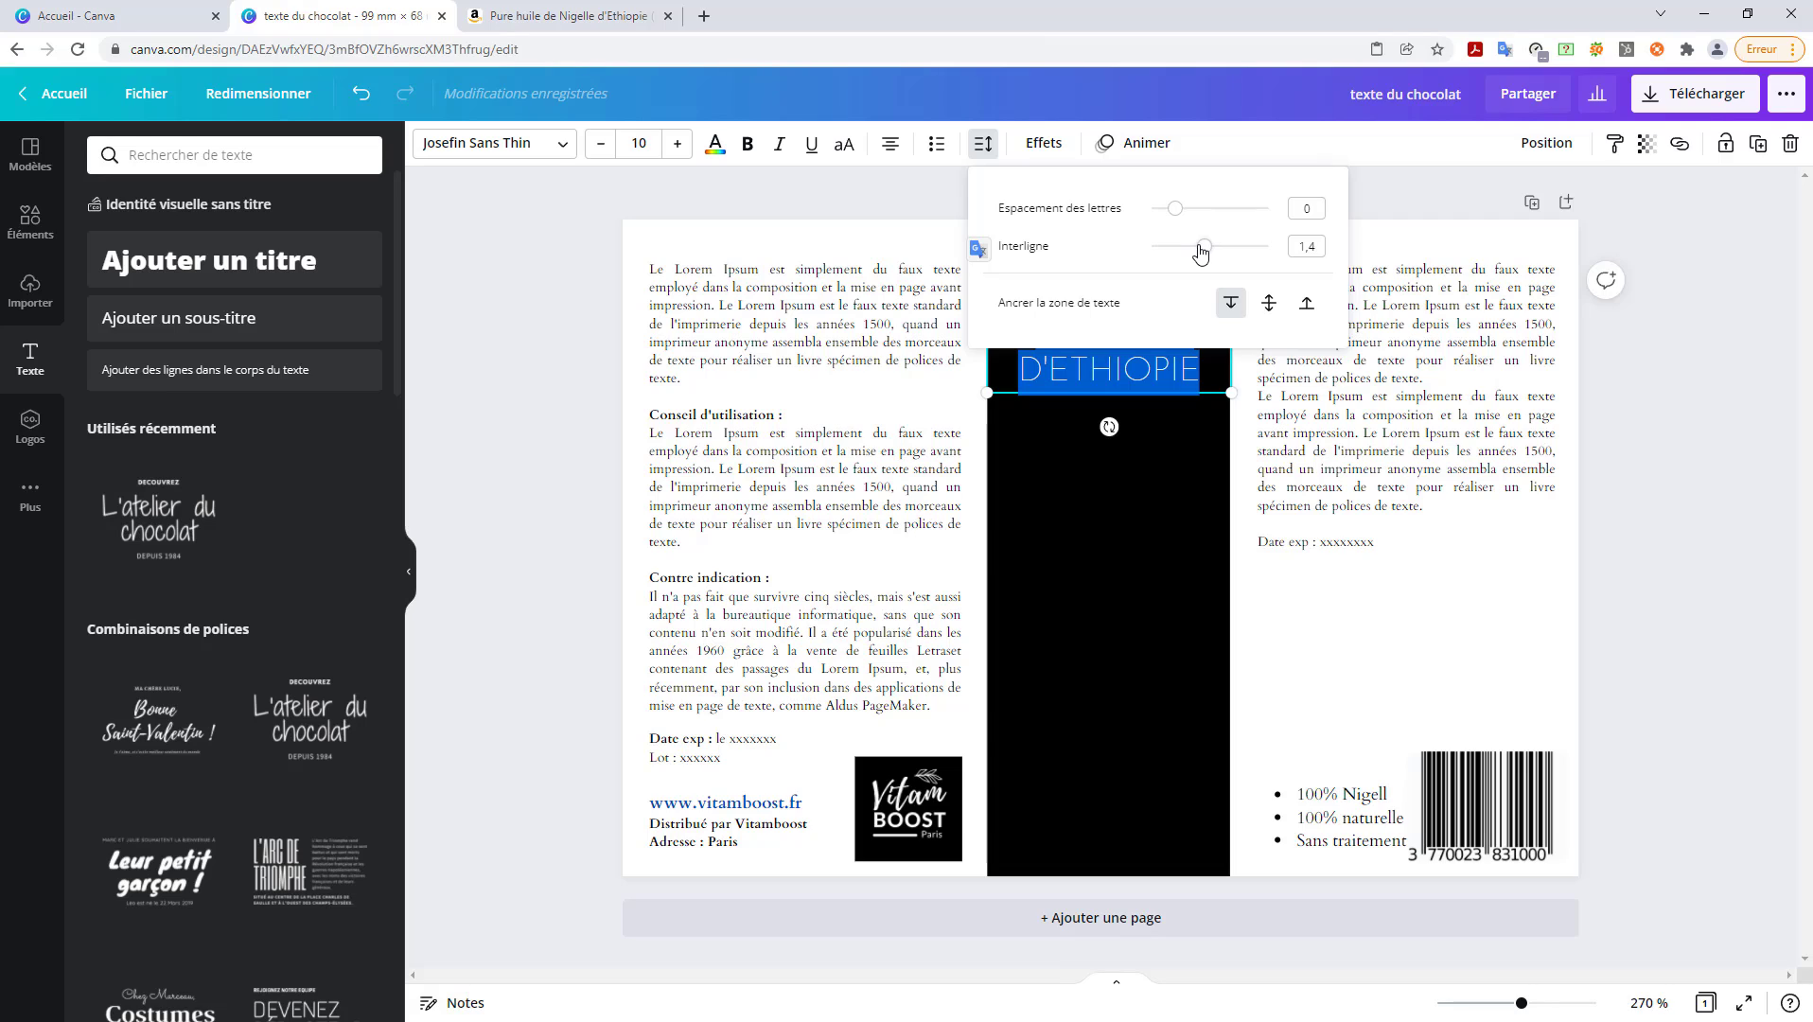
pyautogui.moveTo(1203, 252); pyautogui.dragTo(1194, 252)
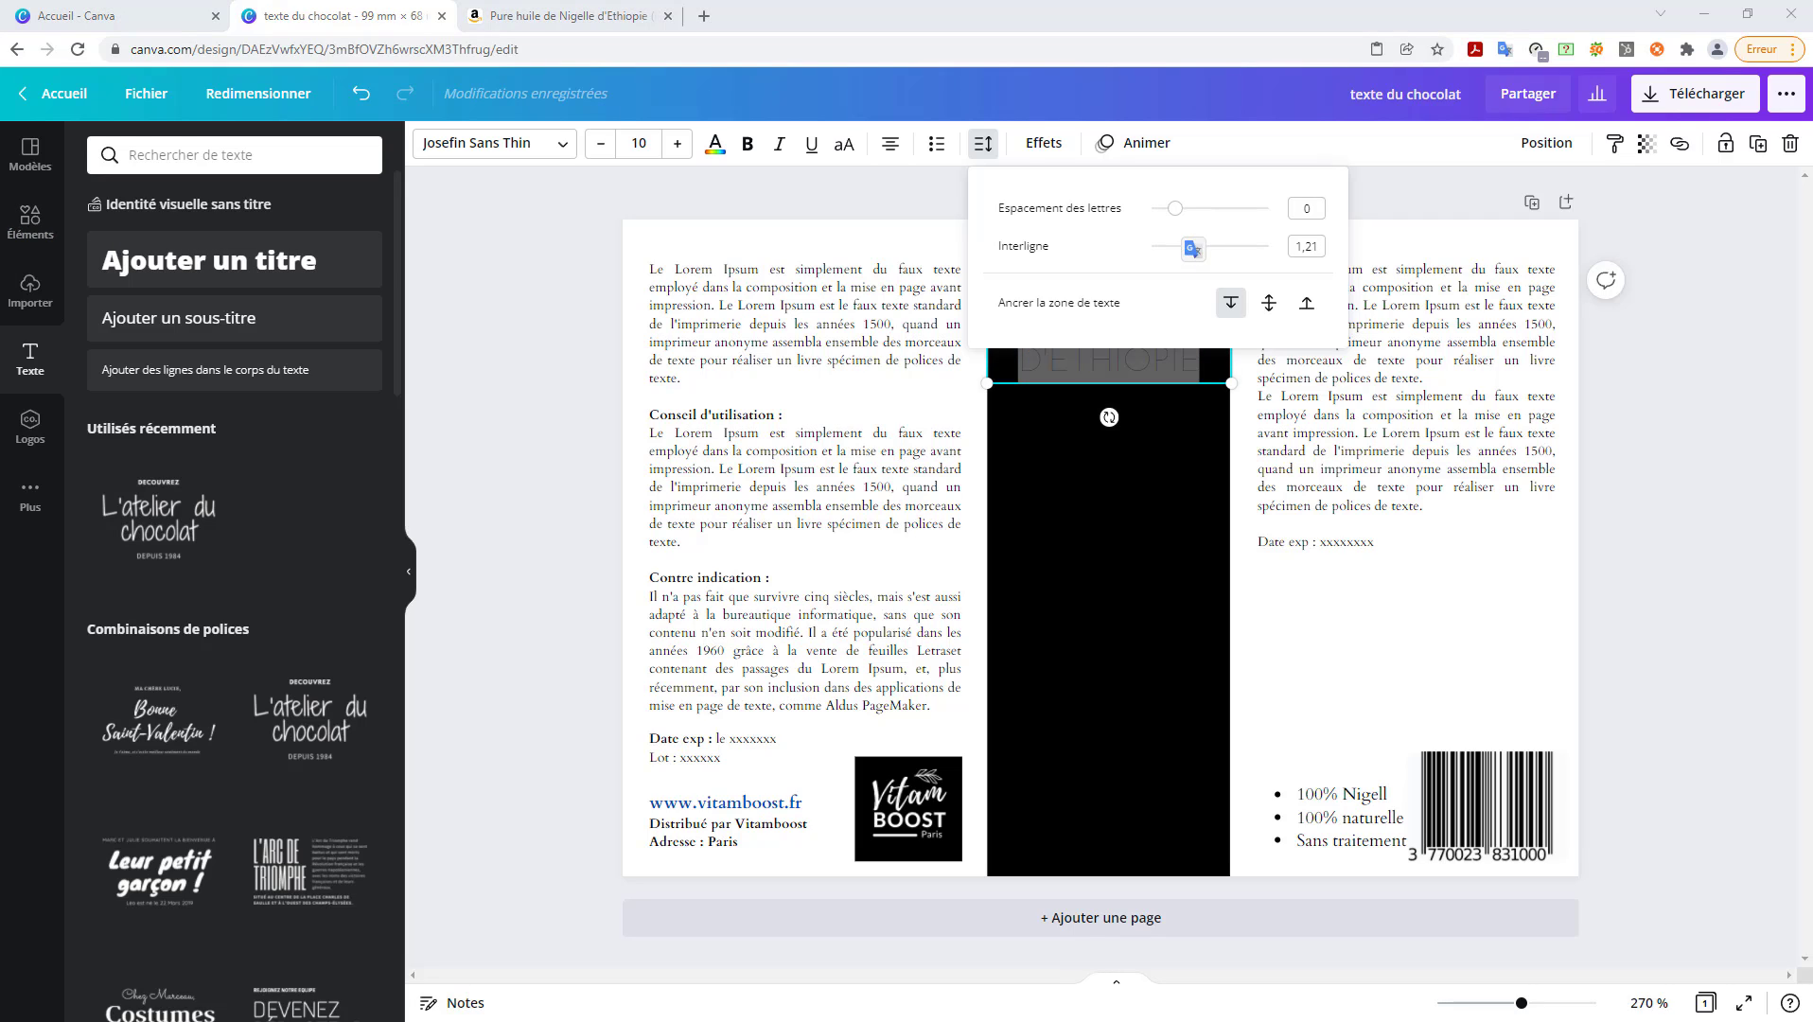
pyautogui.click(1312, 247)
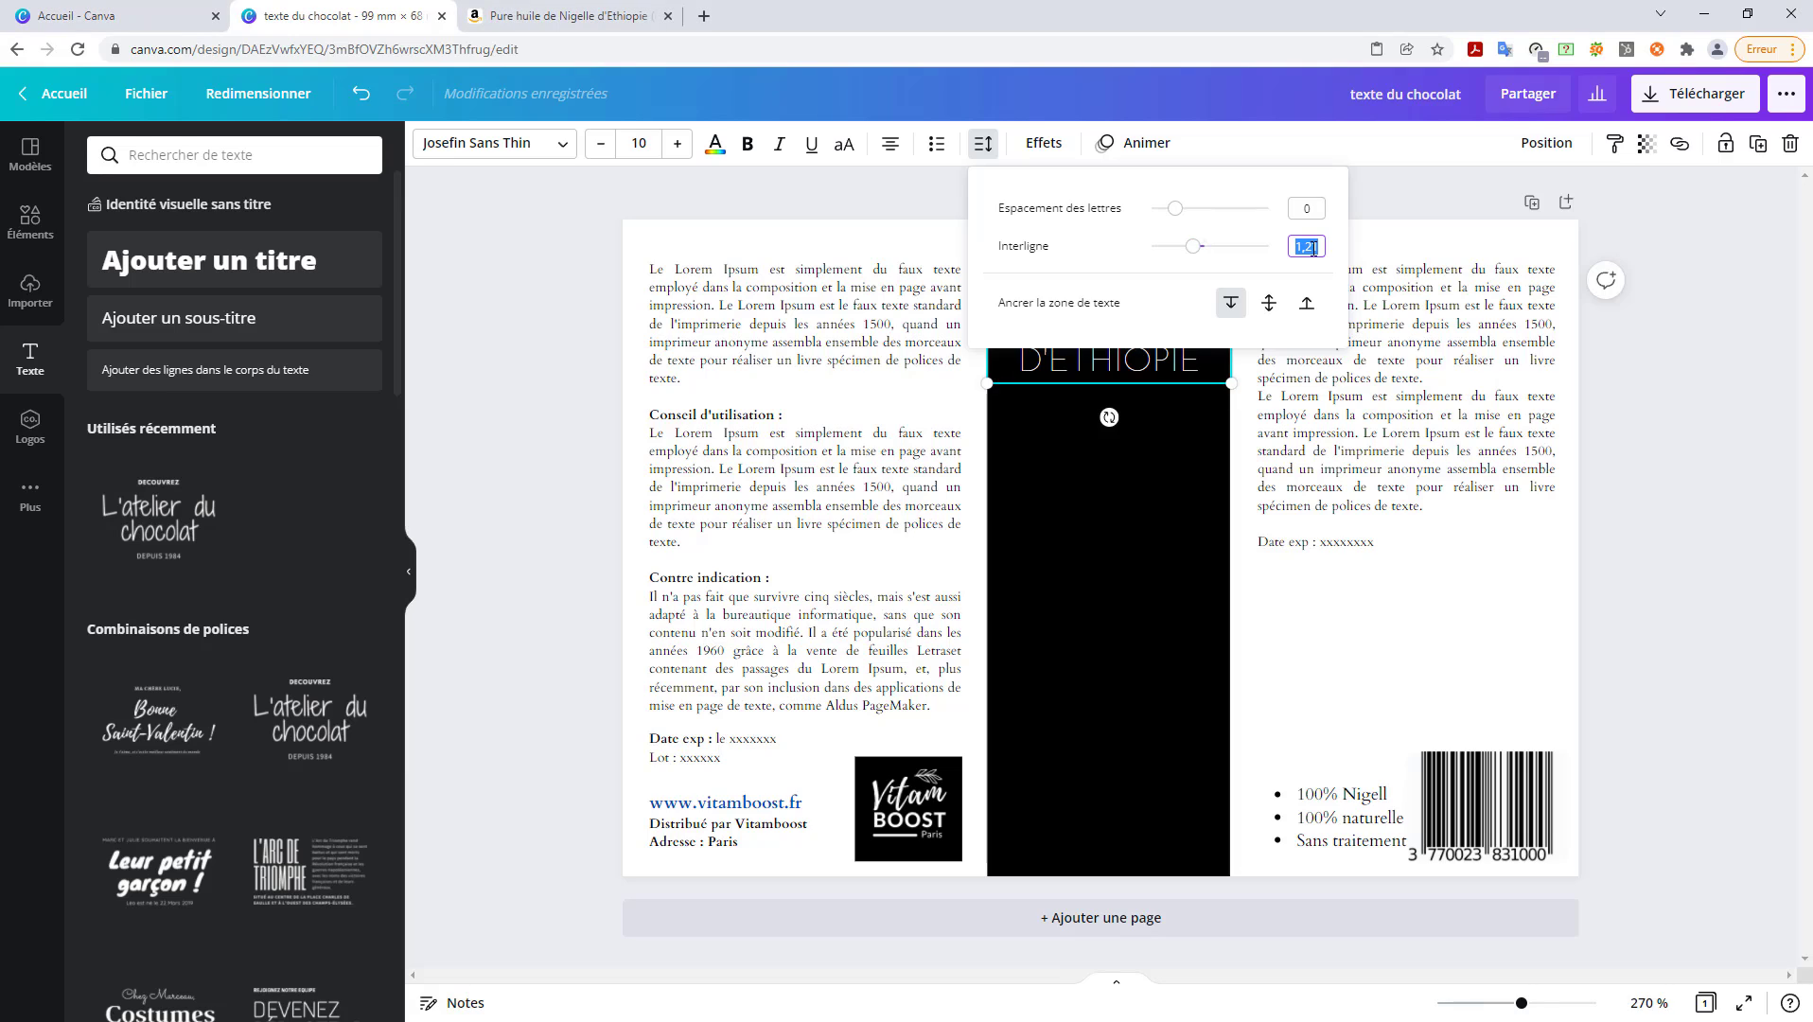
pyautogui.write('1')
pyautogui.click(1165, 509)
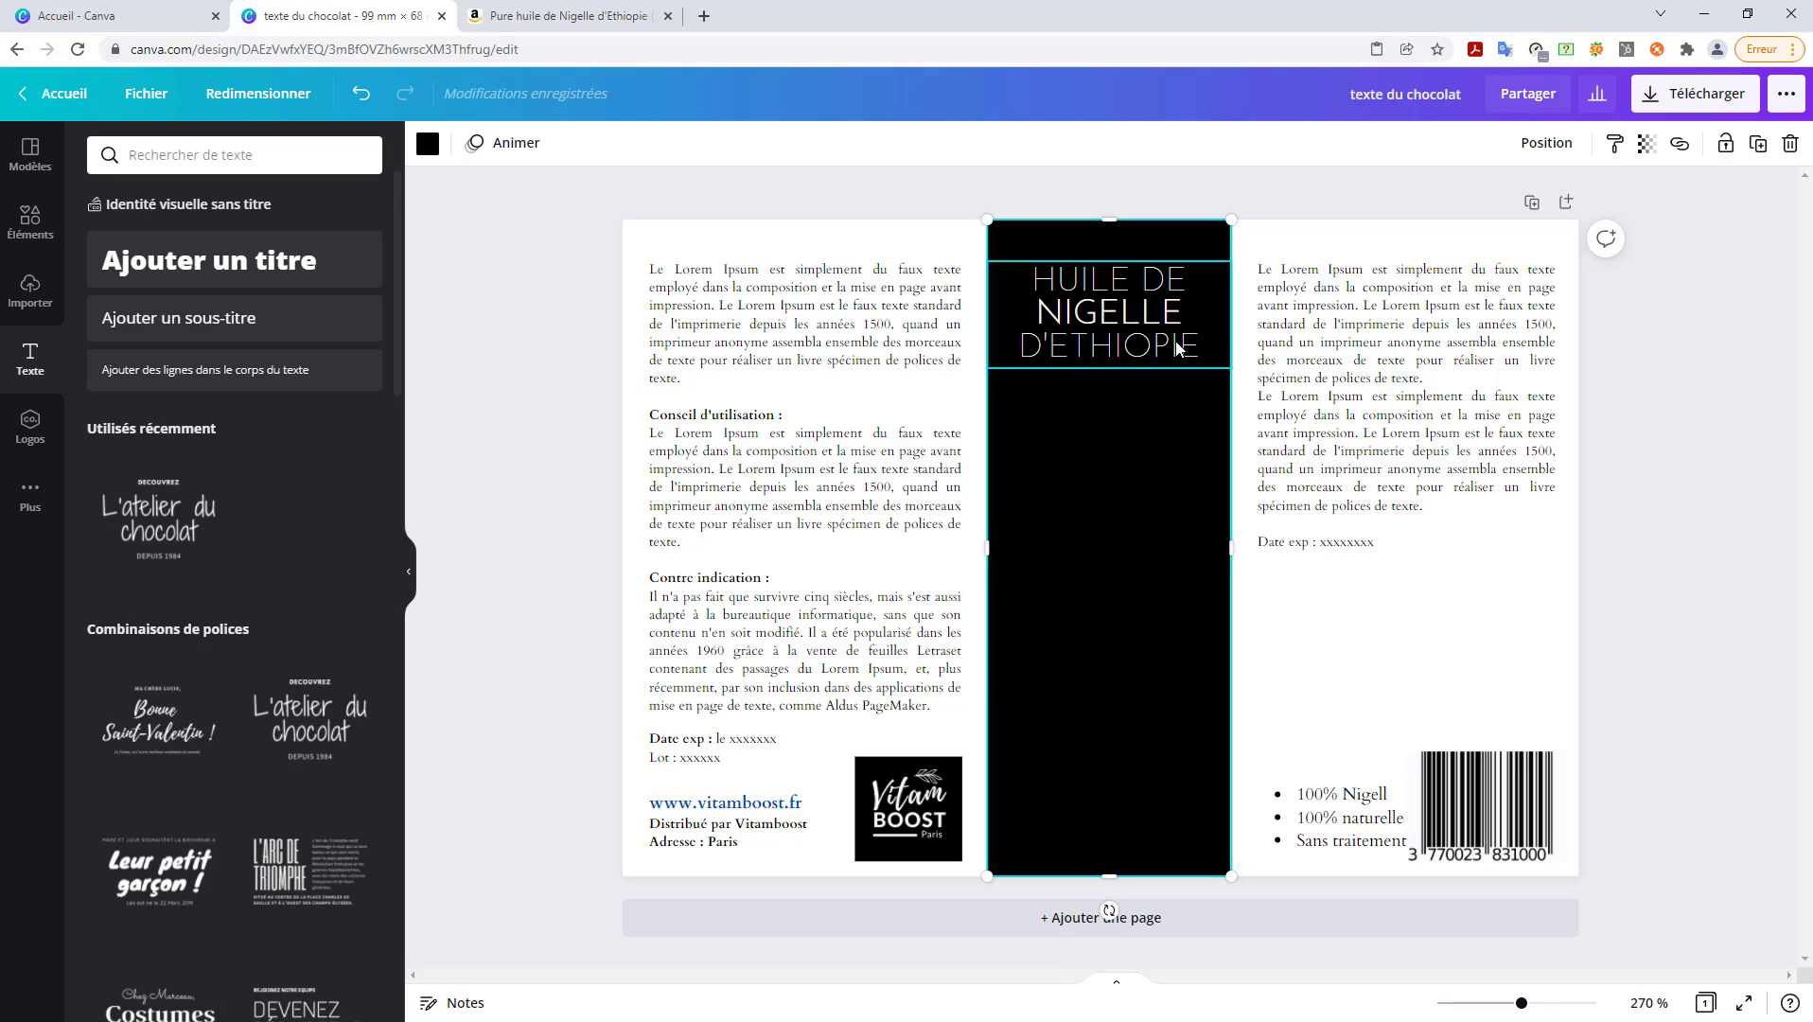
pyautogui.click(1129, 306)
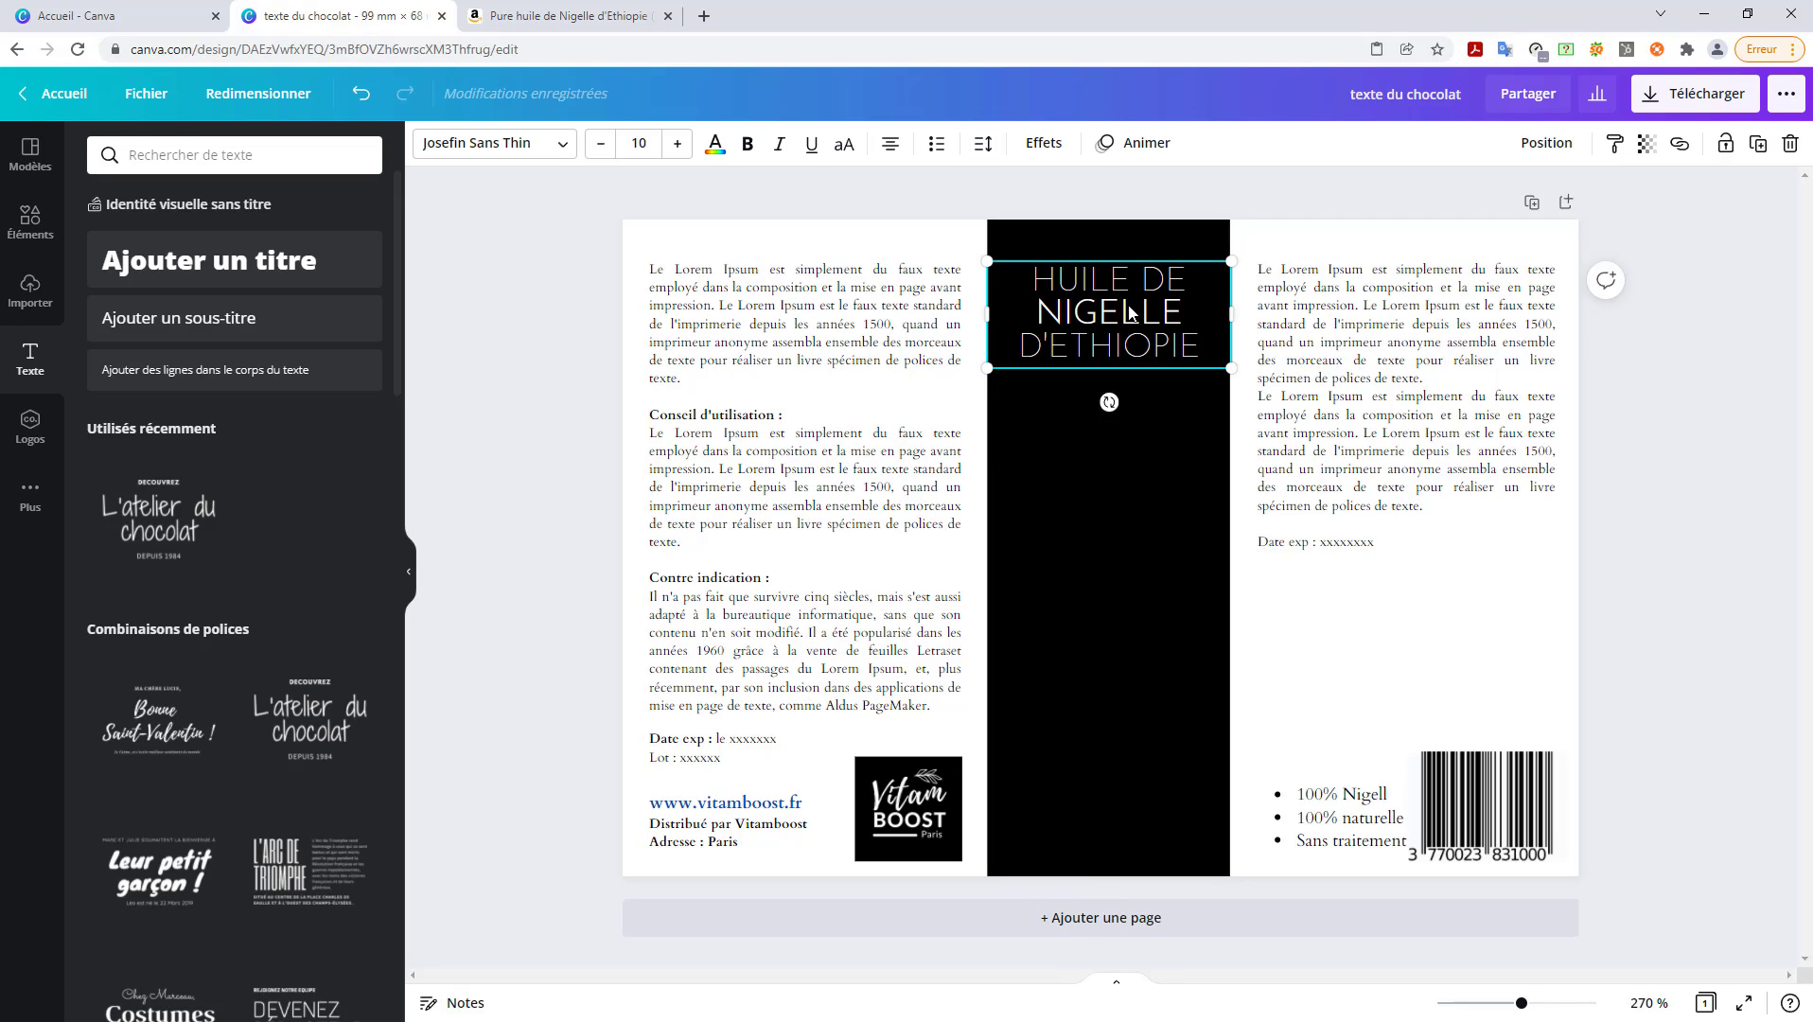
pyautogui.tripleClick(1129, 306)
pyautogui.click(1180, 471)
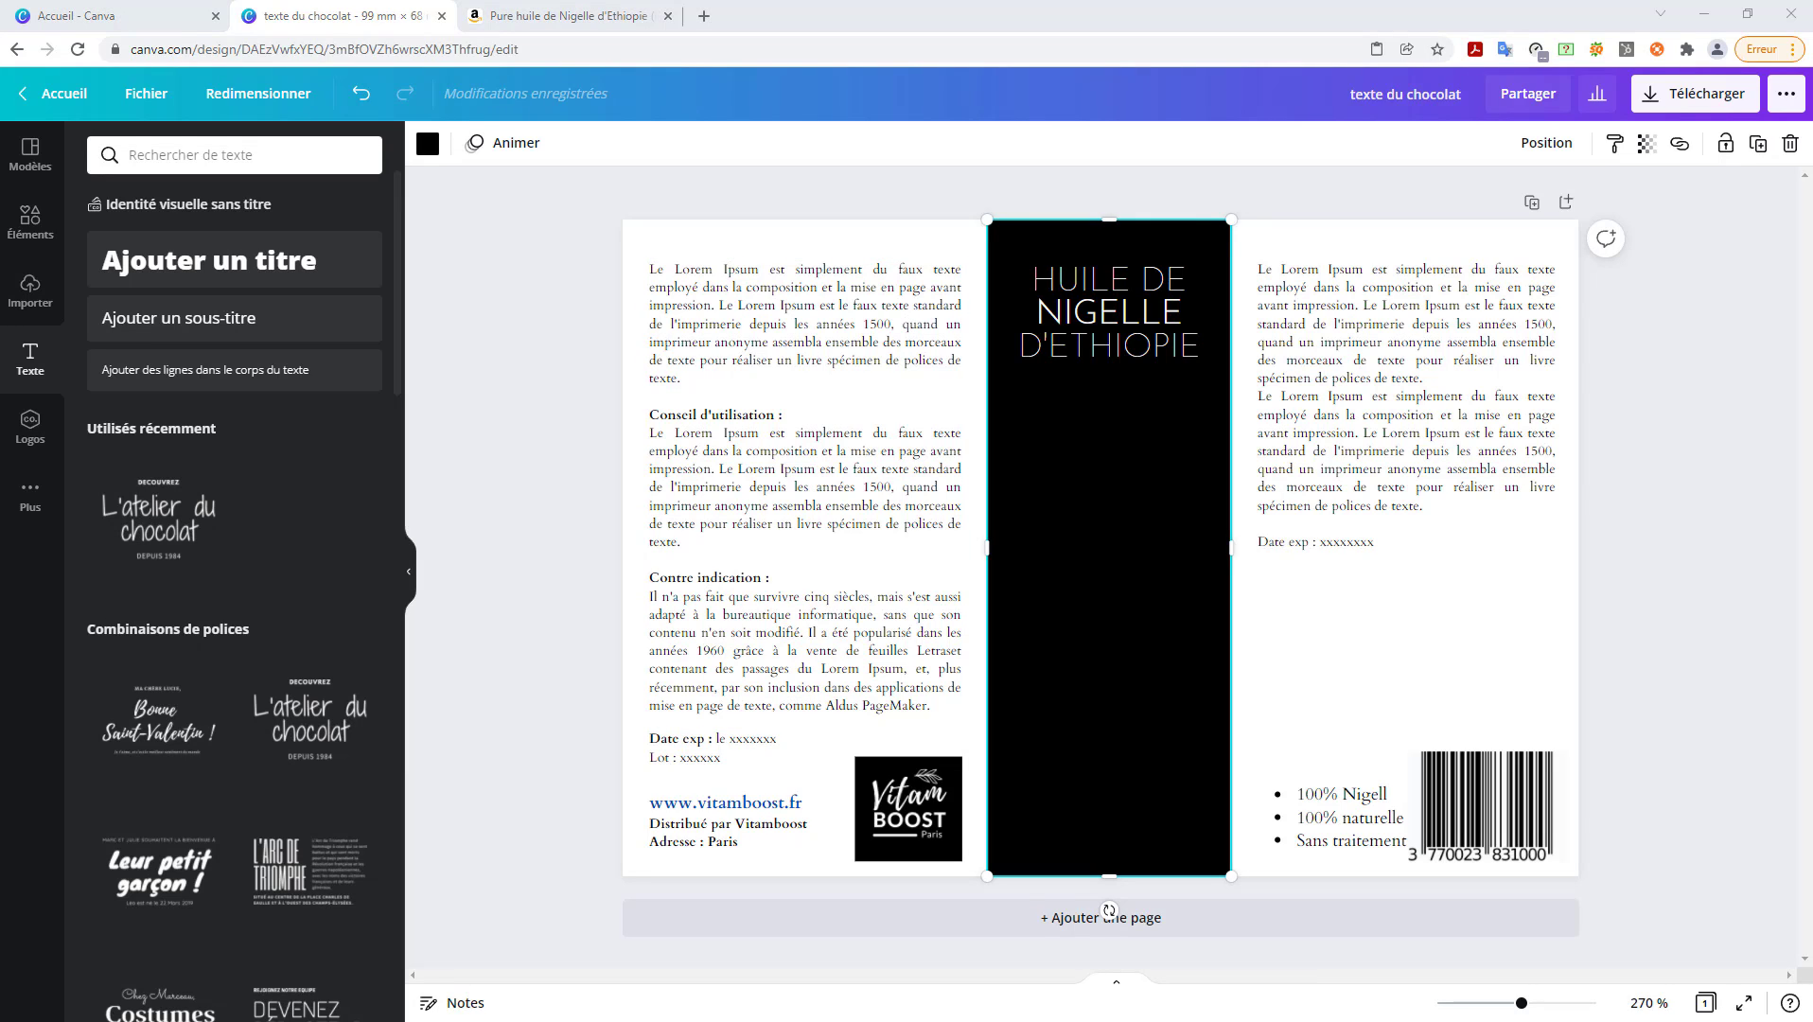
pyautogui.click(1114, 452)
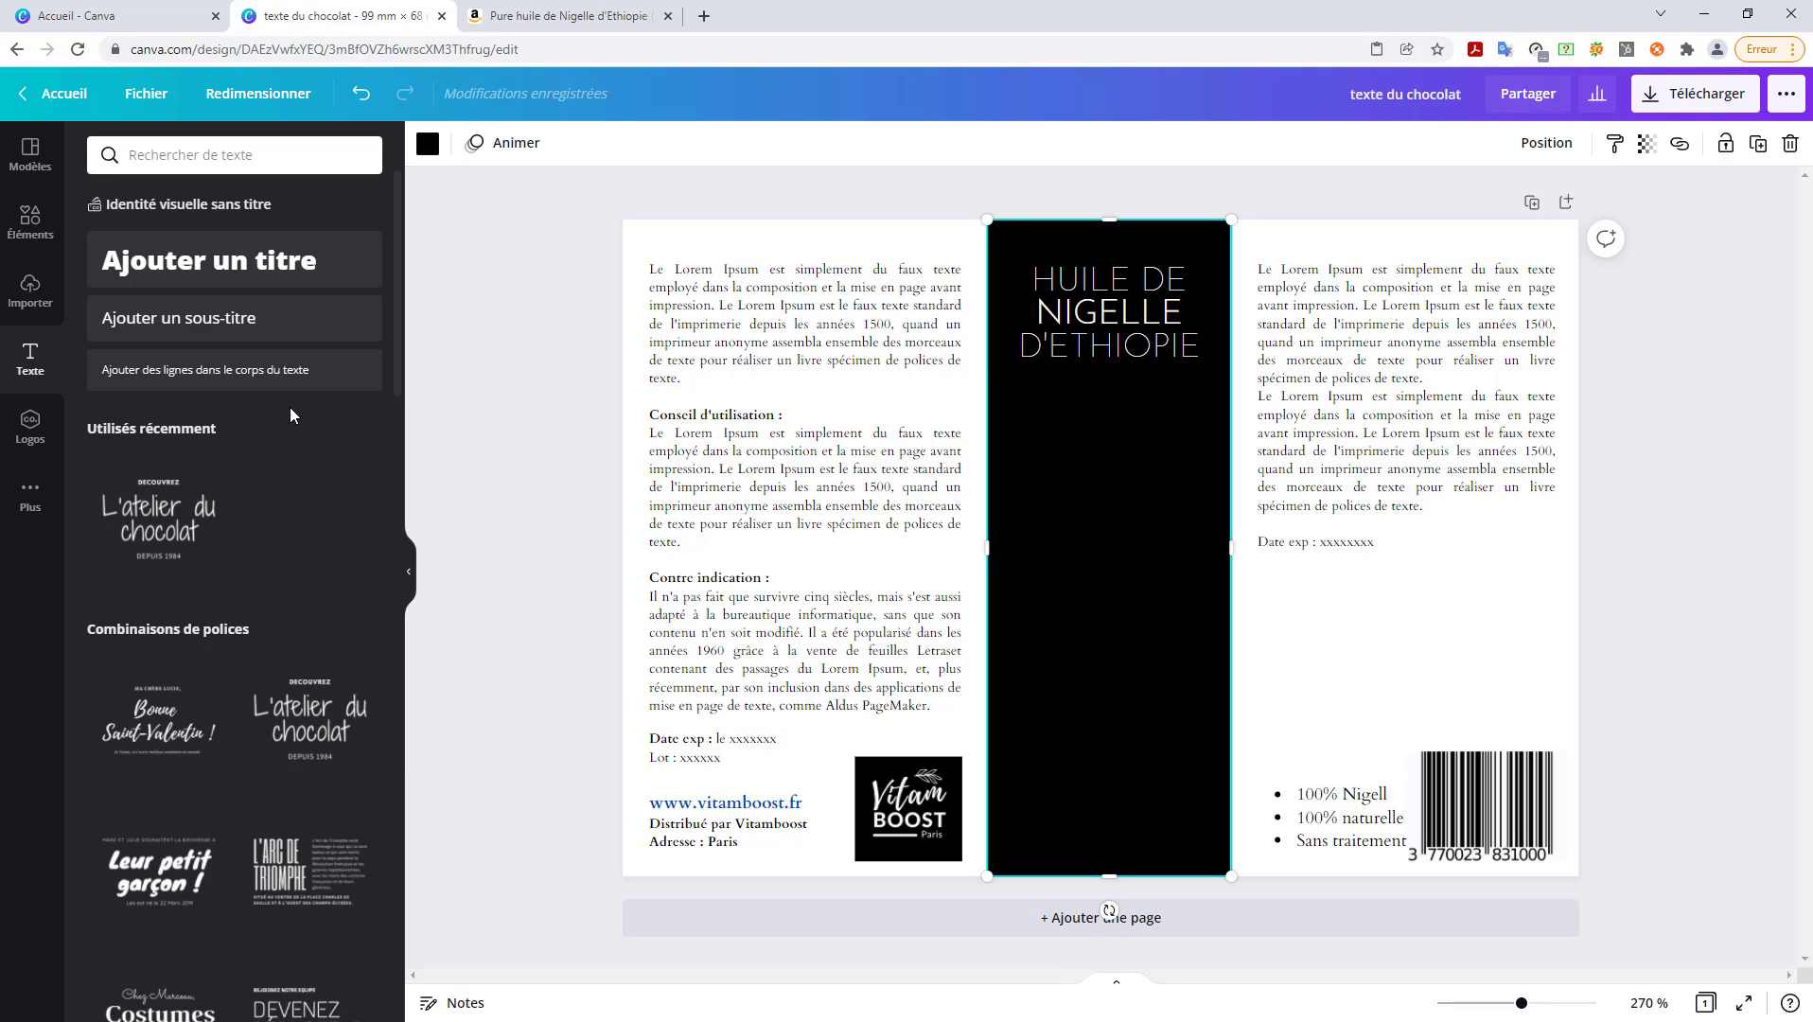
# - Add a body text line reading "Première pression à froid" over the black band
pyautogui.click(161, 379)
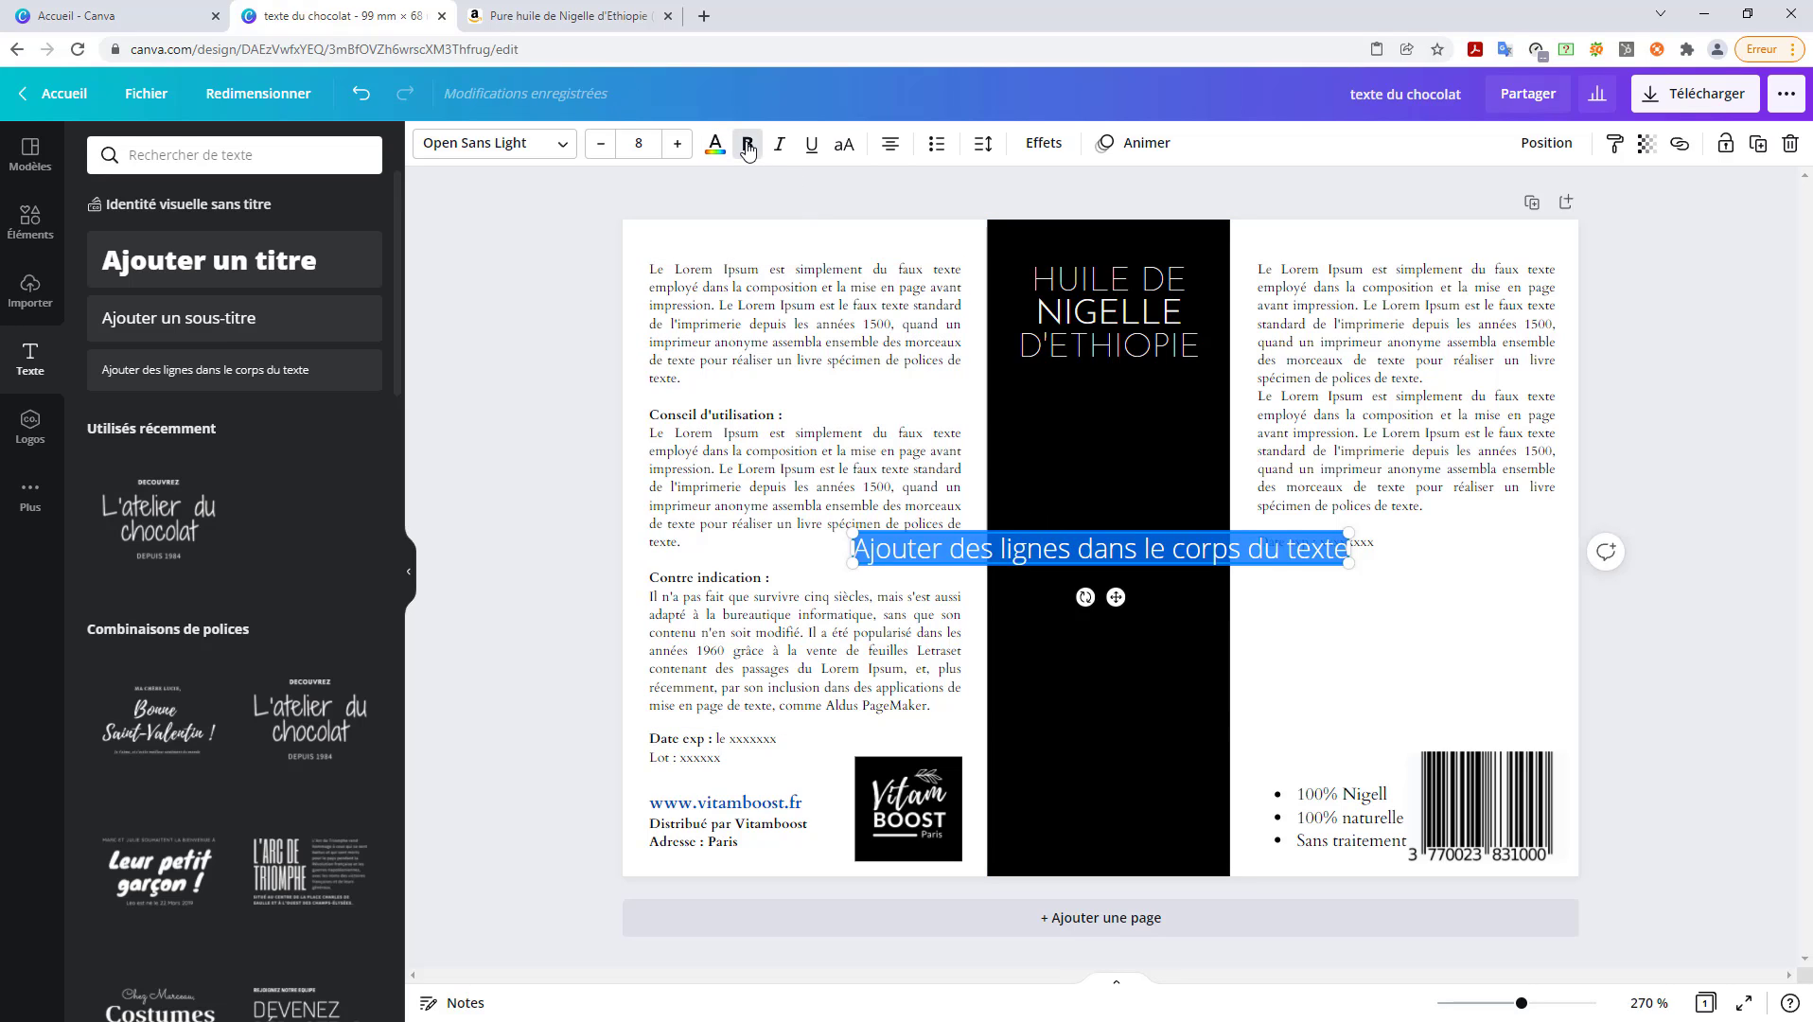
pyautogui.click(701, 155)
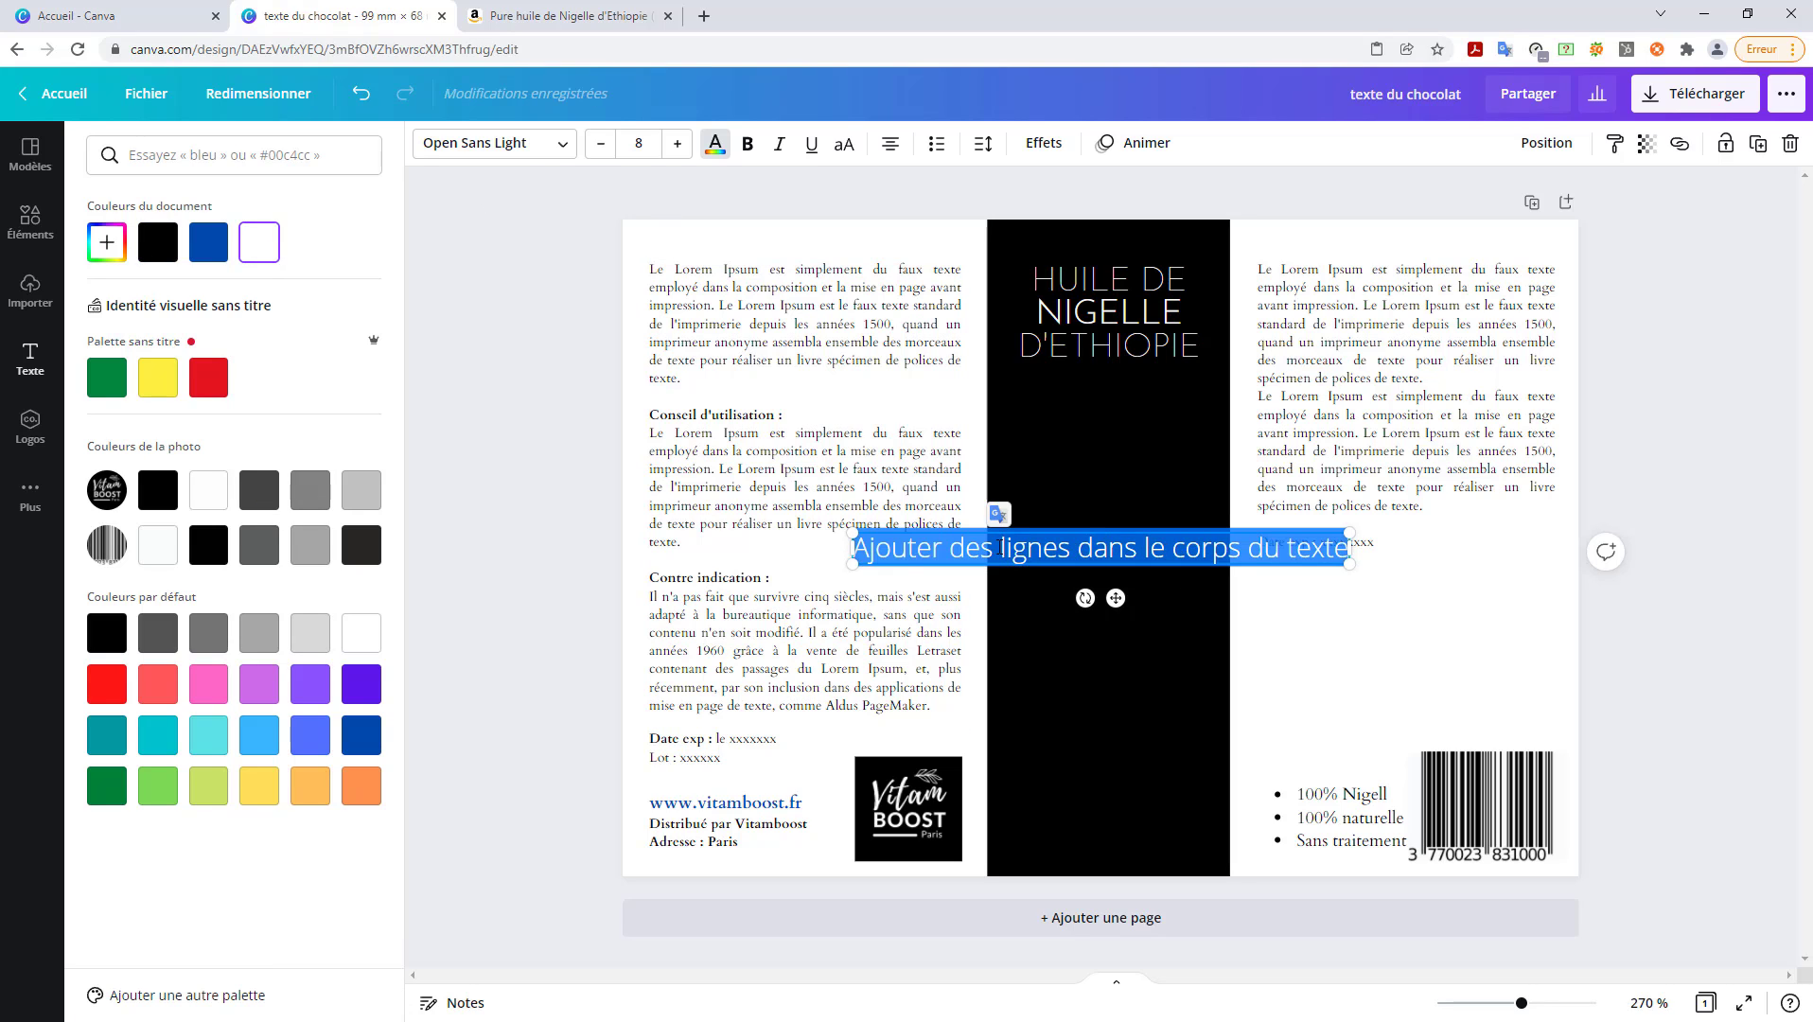
pyautogui.write('Pression')
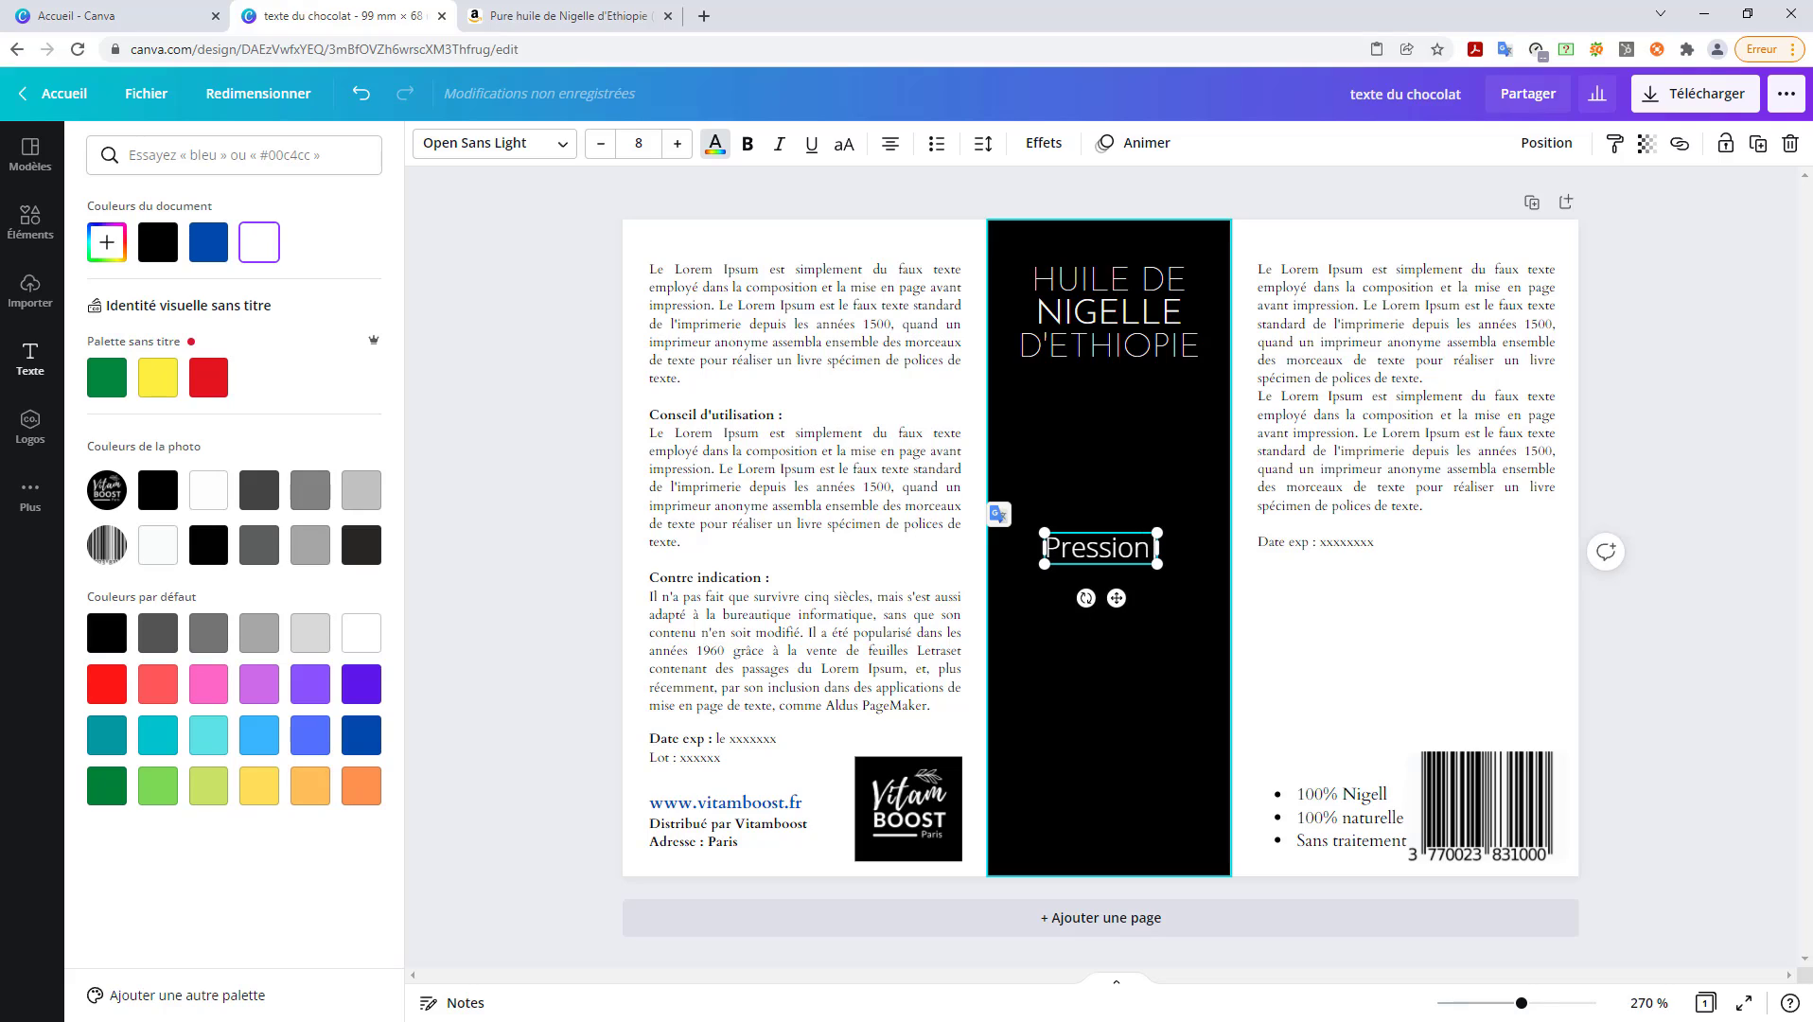
pyautogui.press('BackSpace')
pyautogui.press('BackSpace')
pyautogui.press('BackSpace')
pyautogui.press('BackSpace')
pyautogui.press('BackSpace')
pyautogui.press('BackSpace')
pyautogui.press('BackSpace')
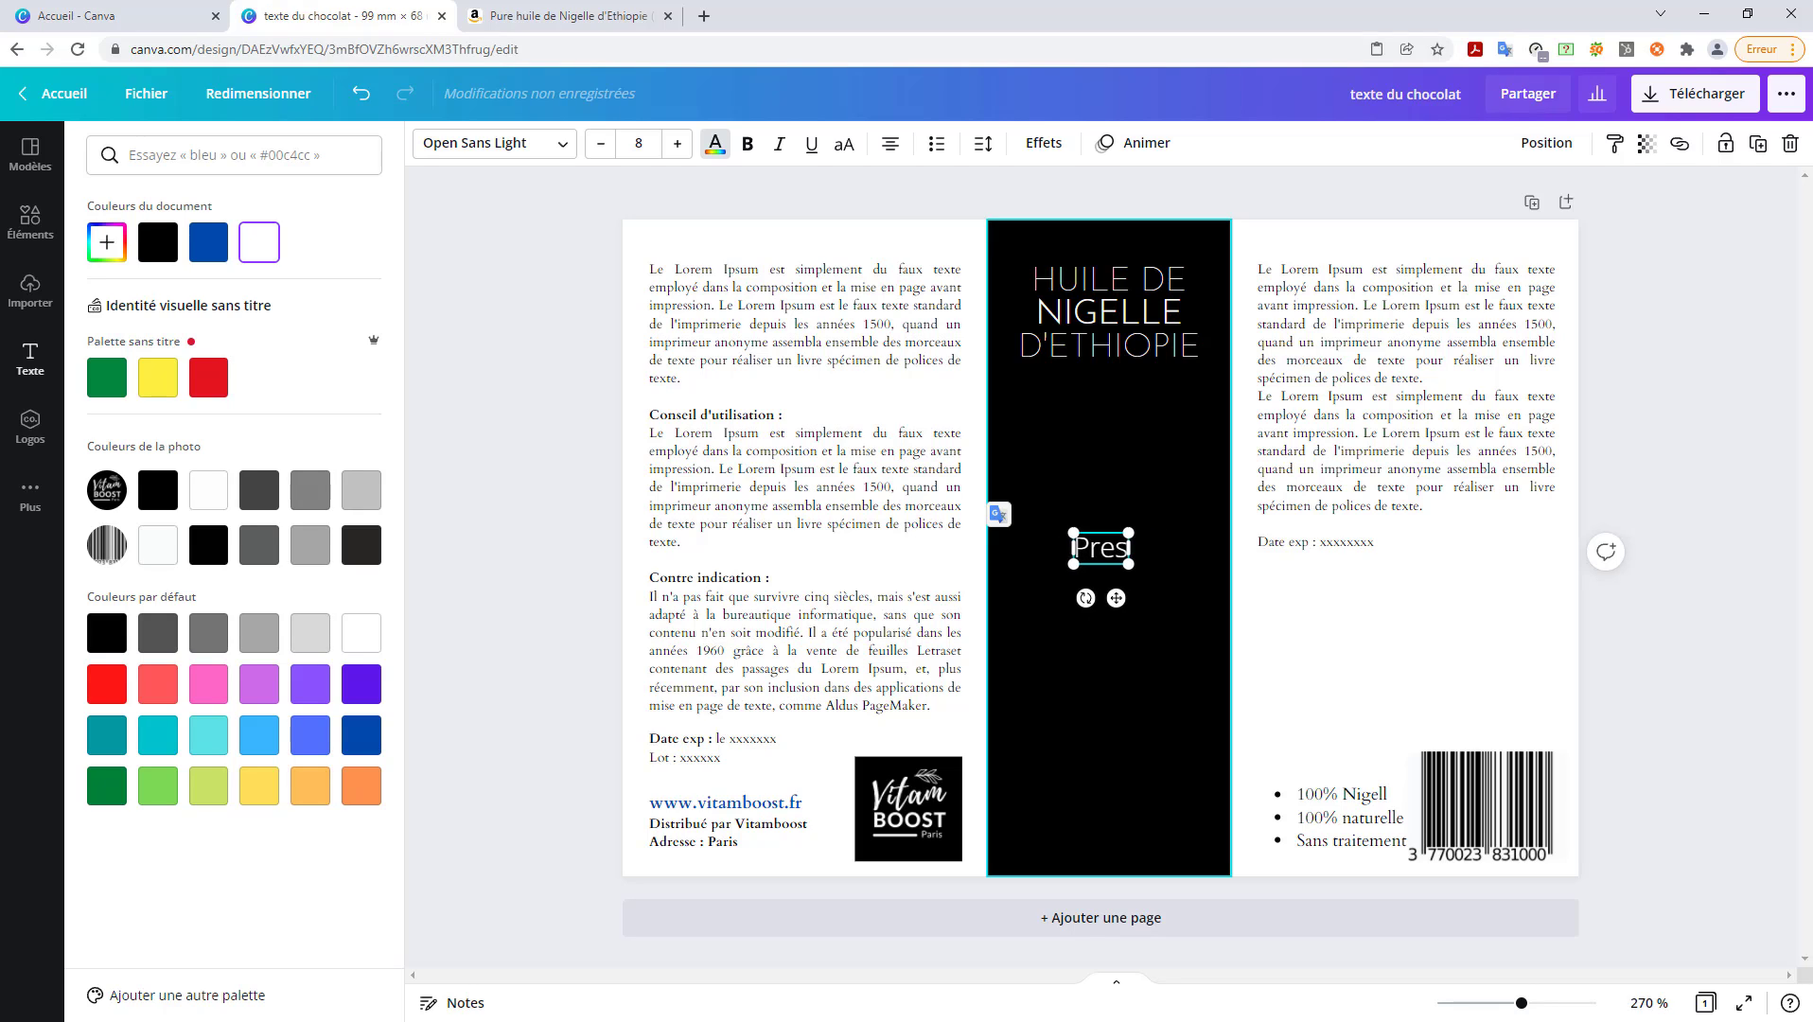
pyautogui.write('remi')
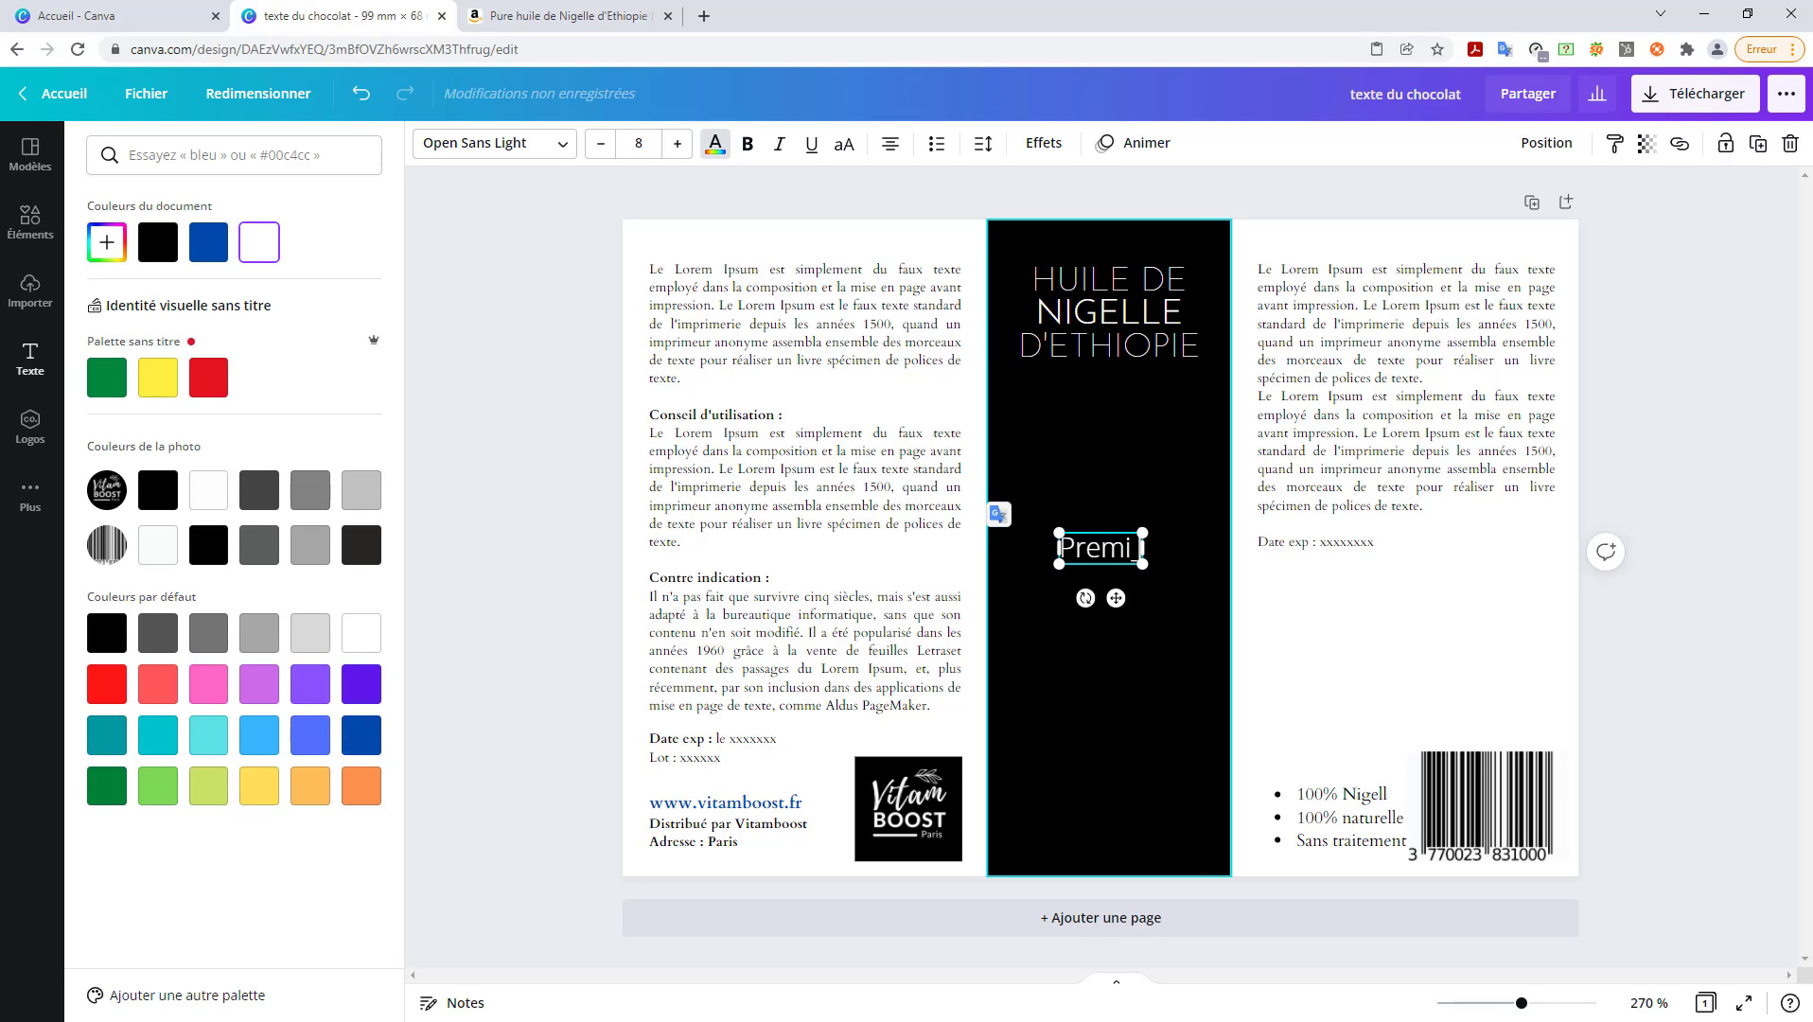
pyautogui.write('è')
pyautogui.press('BackSpace')
pyautogui.press('BackSpace')
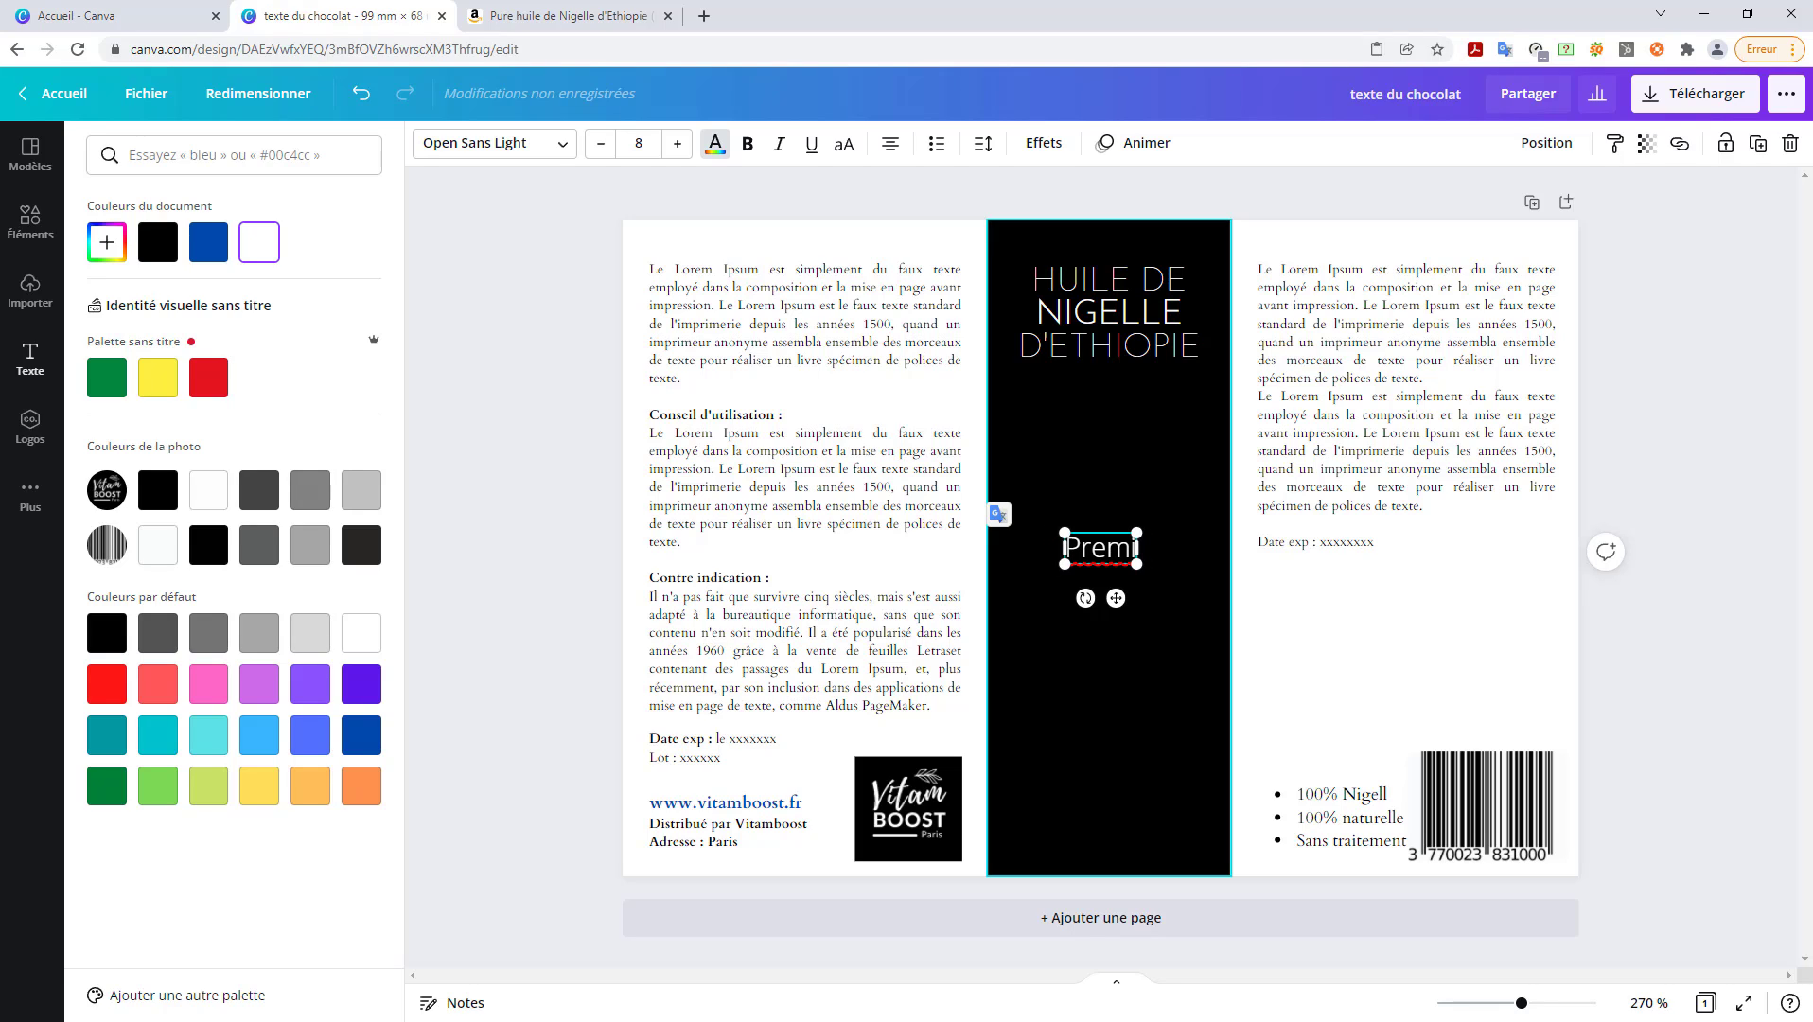
pyautogui.write('ère press')
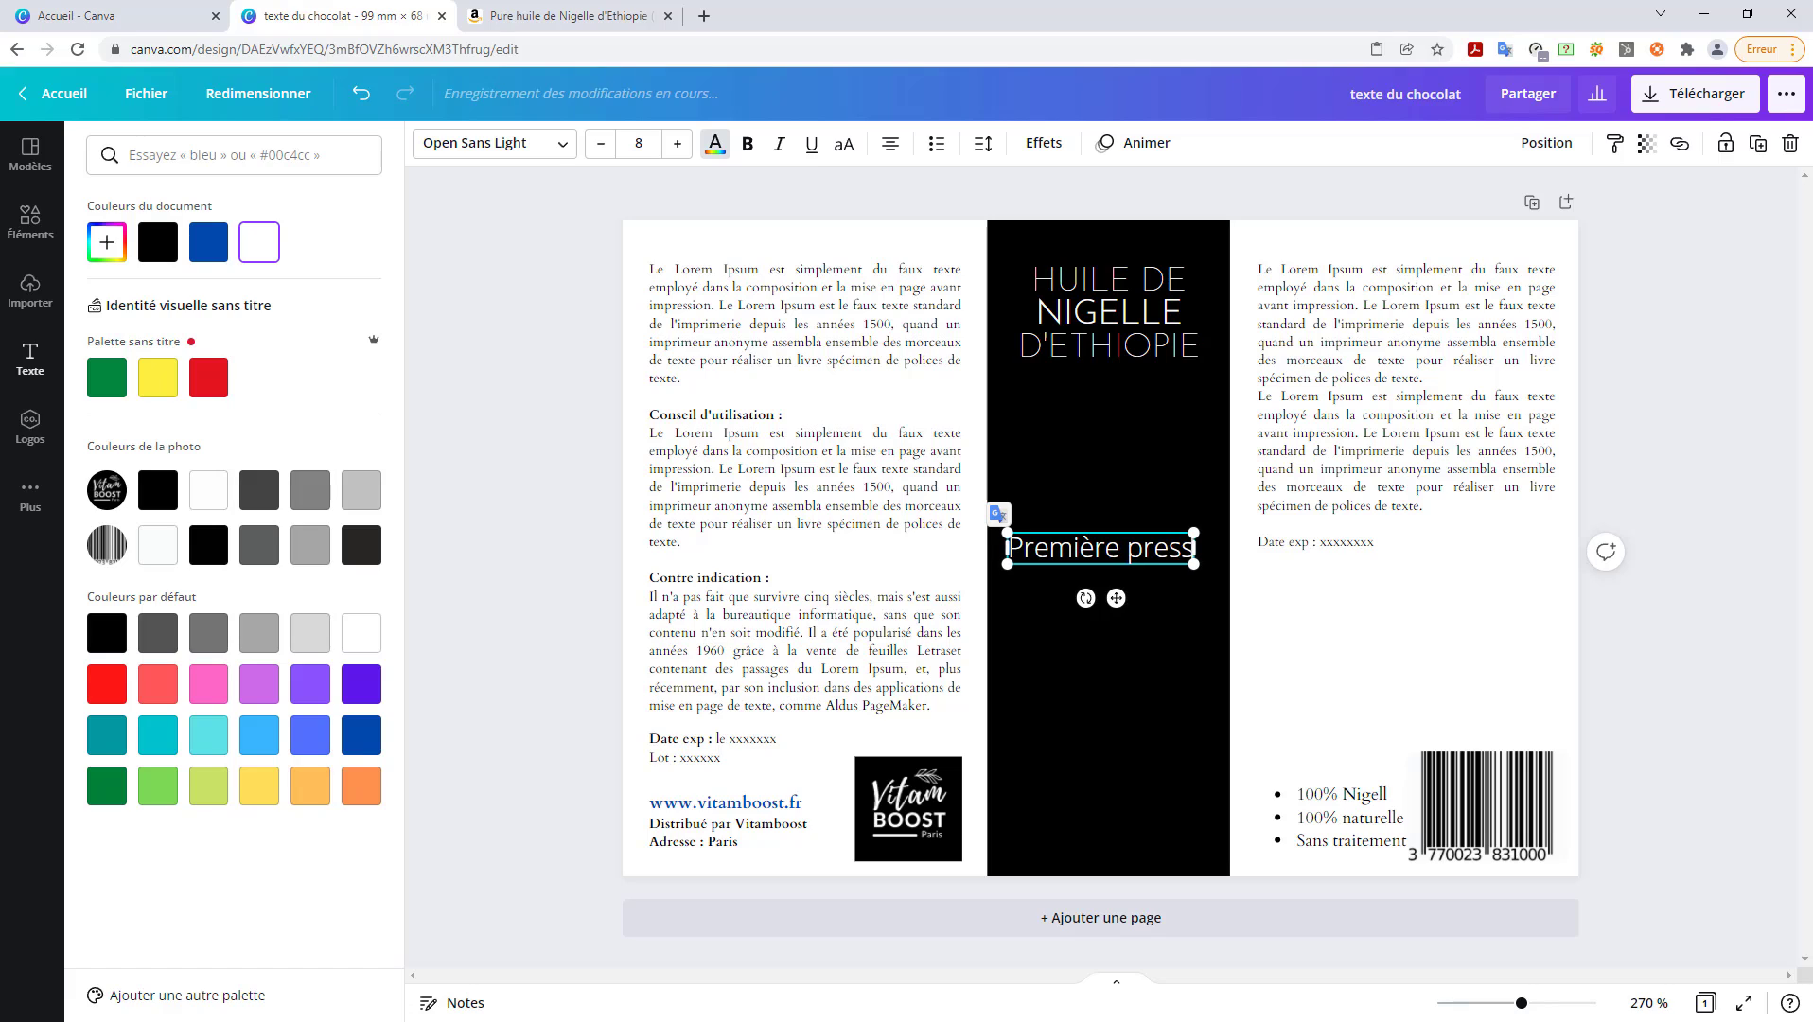
pyautogui.write('ion à fr')
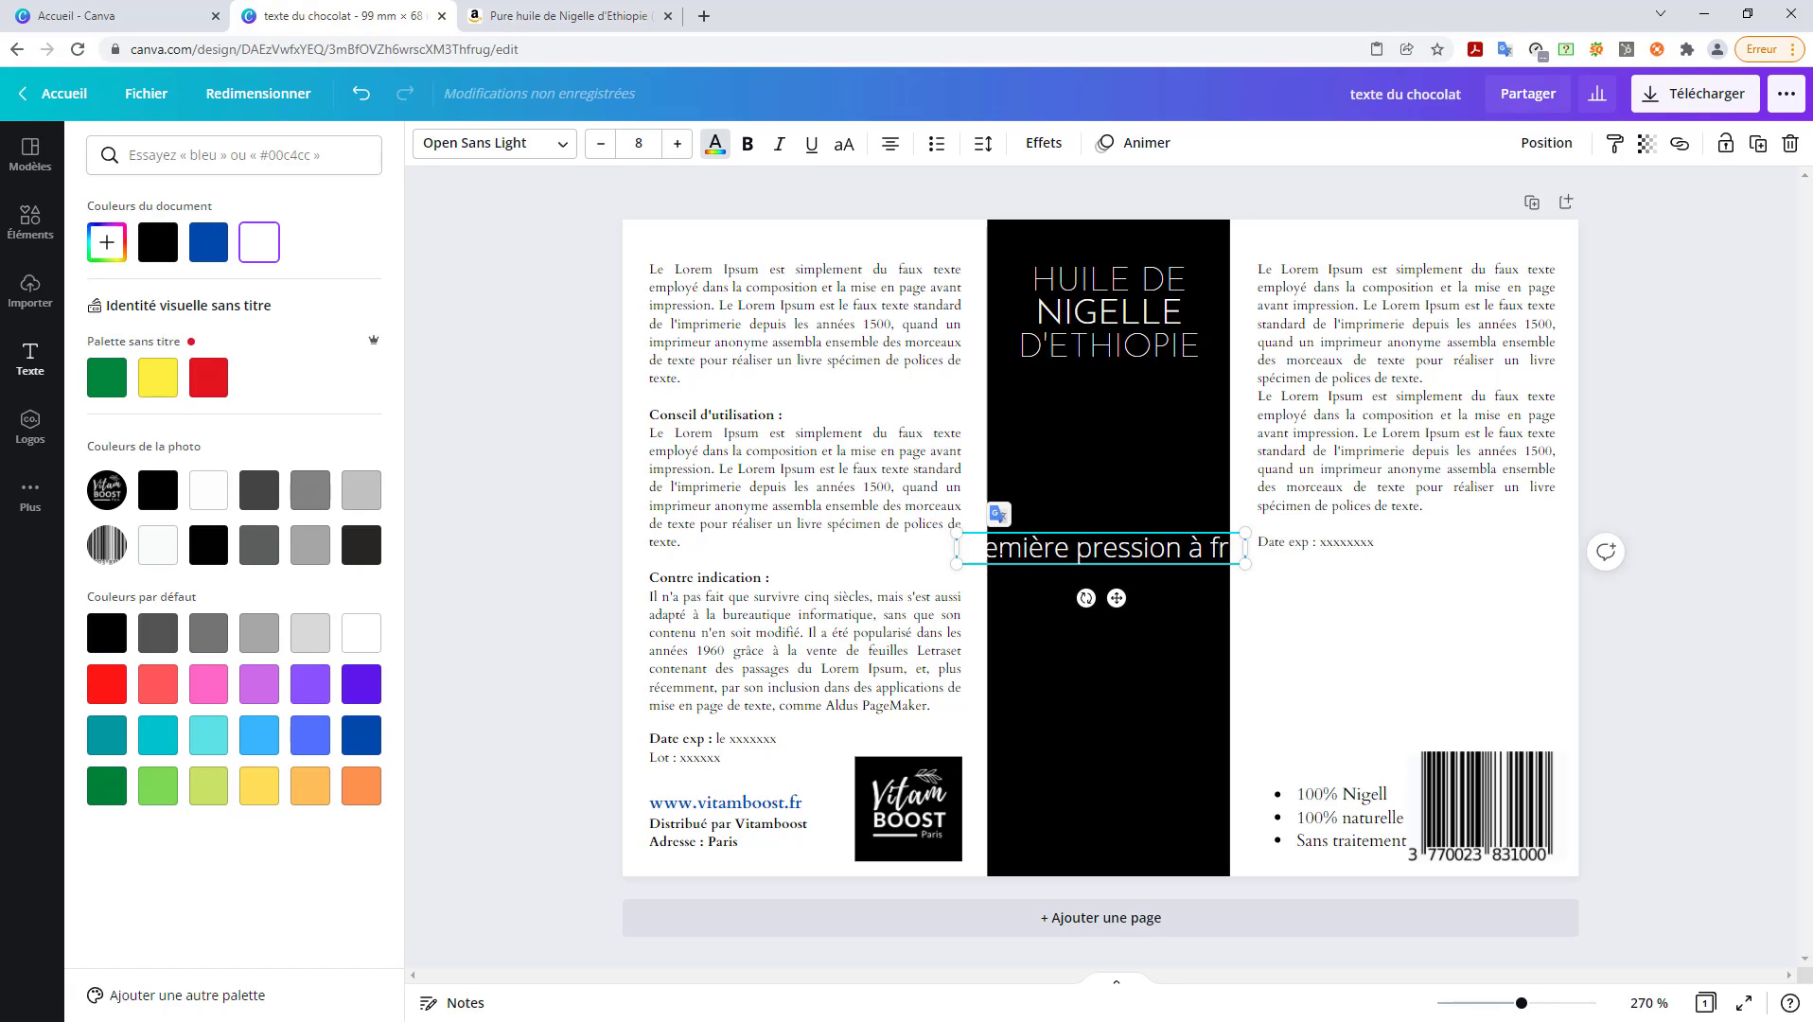
pyautogui.write('o')
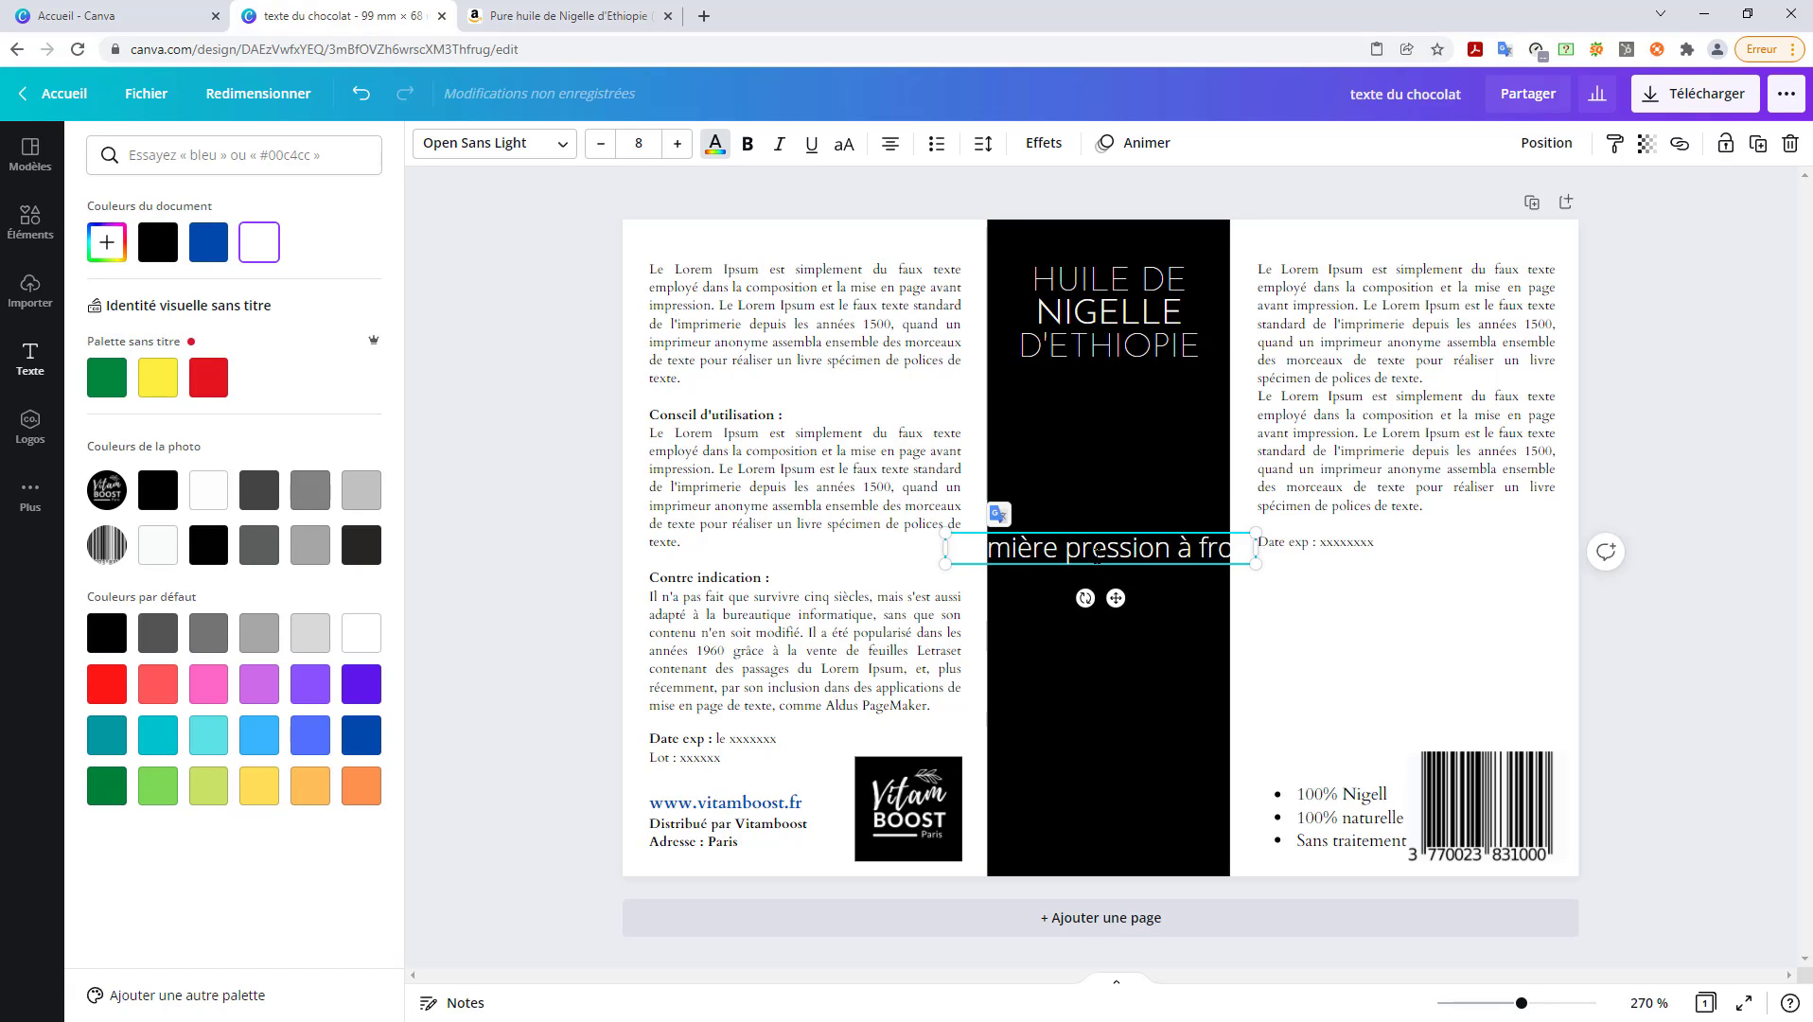
pyautogui.write('id')
# - Reduce the font size of the "Première pression à froid" line to 4
pyautogui.tripleClick(1096, 549)
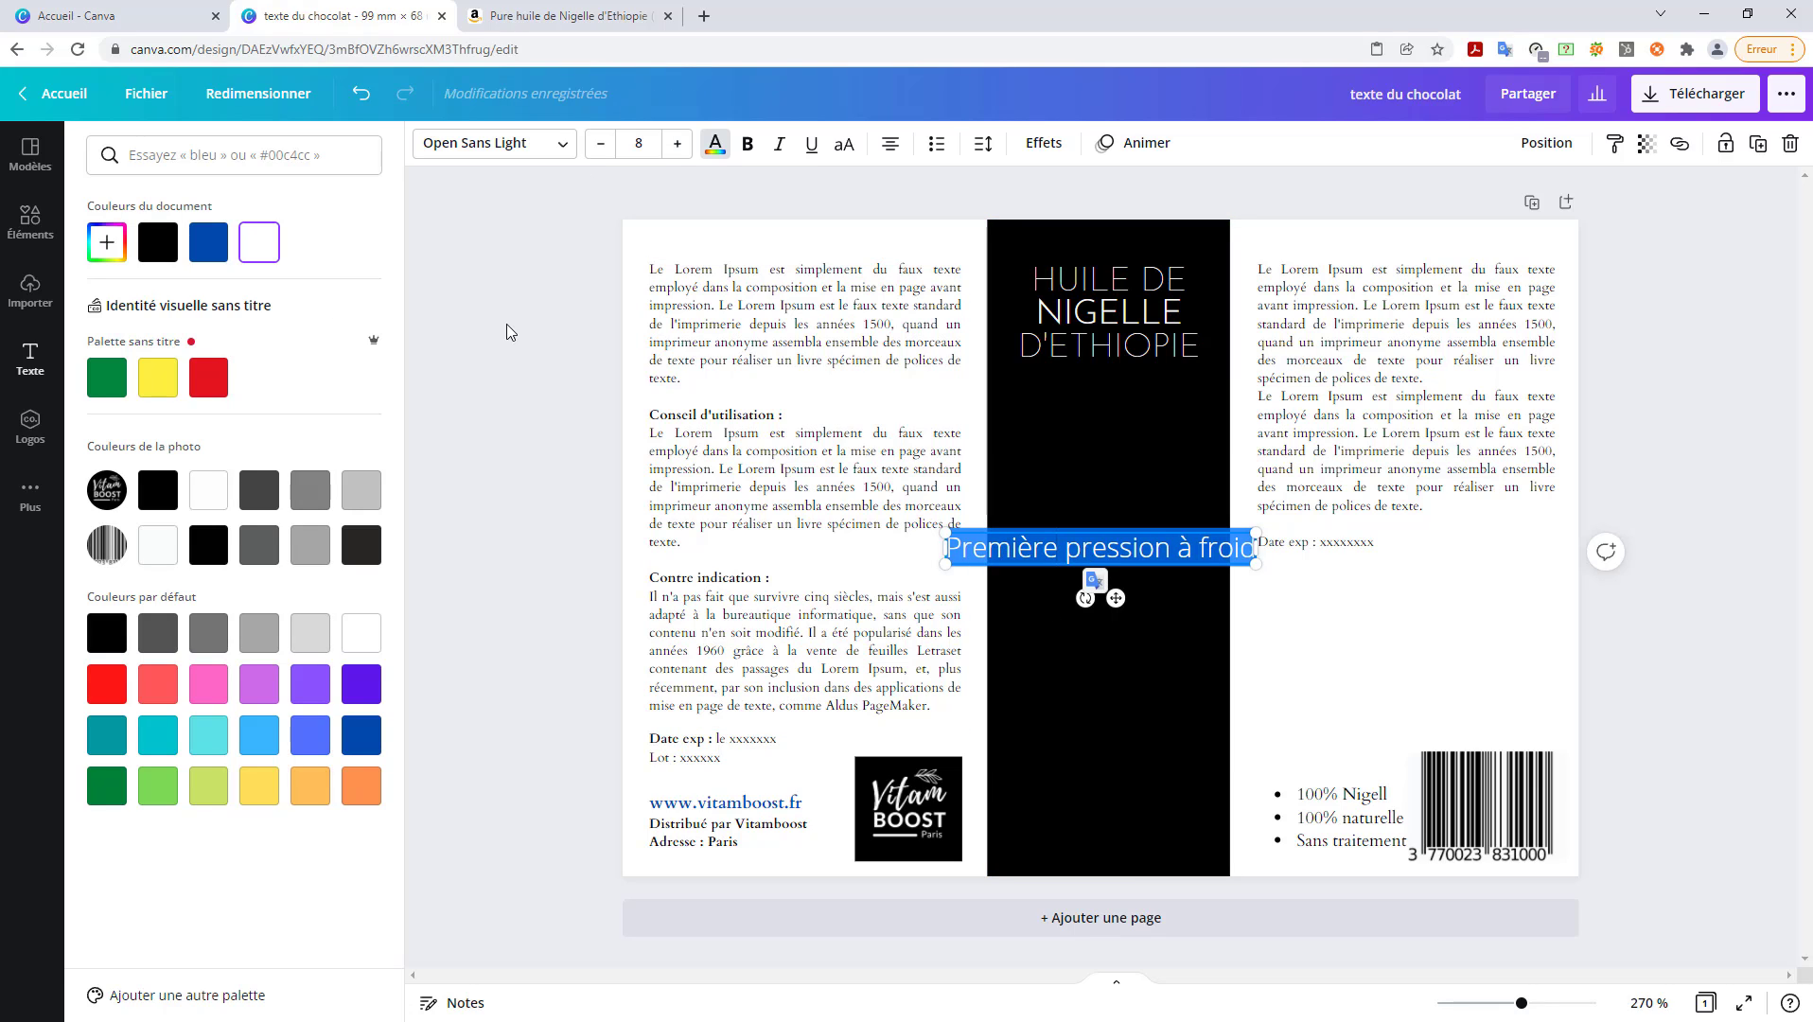
pyautogui.click(601, 144)
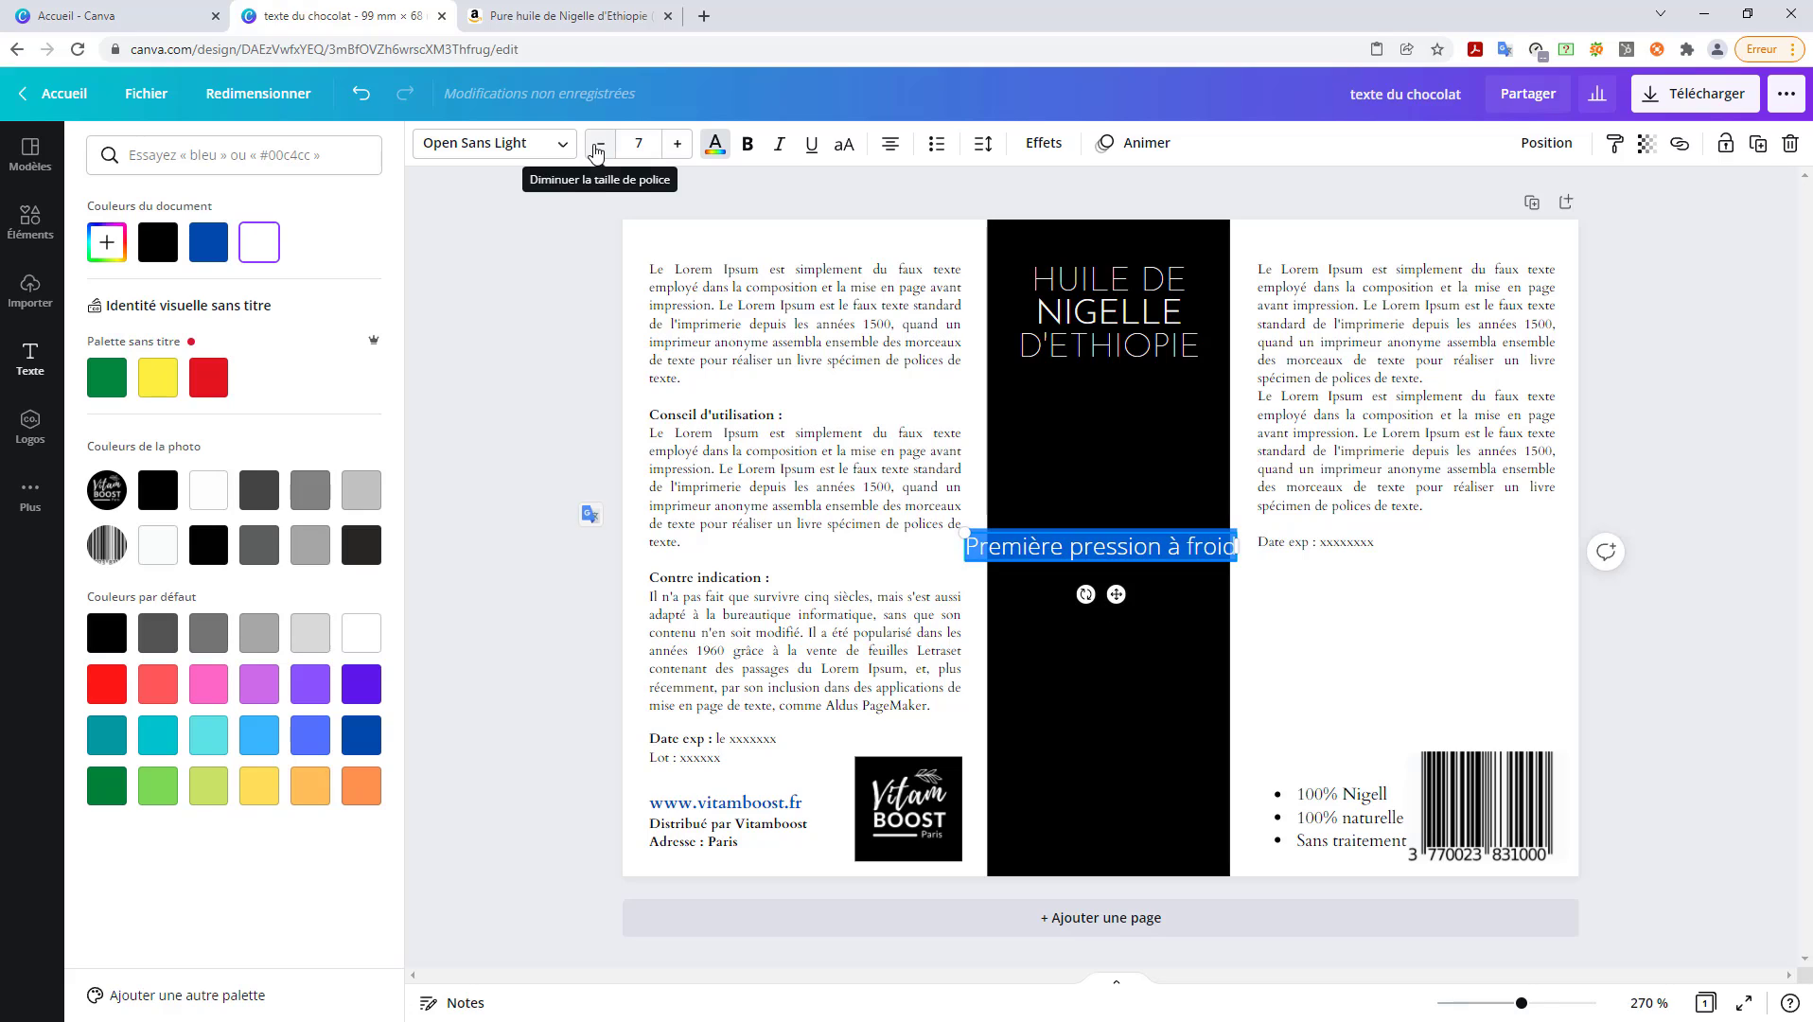
pyautogui.click(604, 147)
pyautogui.click(602, 144)
pyautogui.click(601, 145)
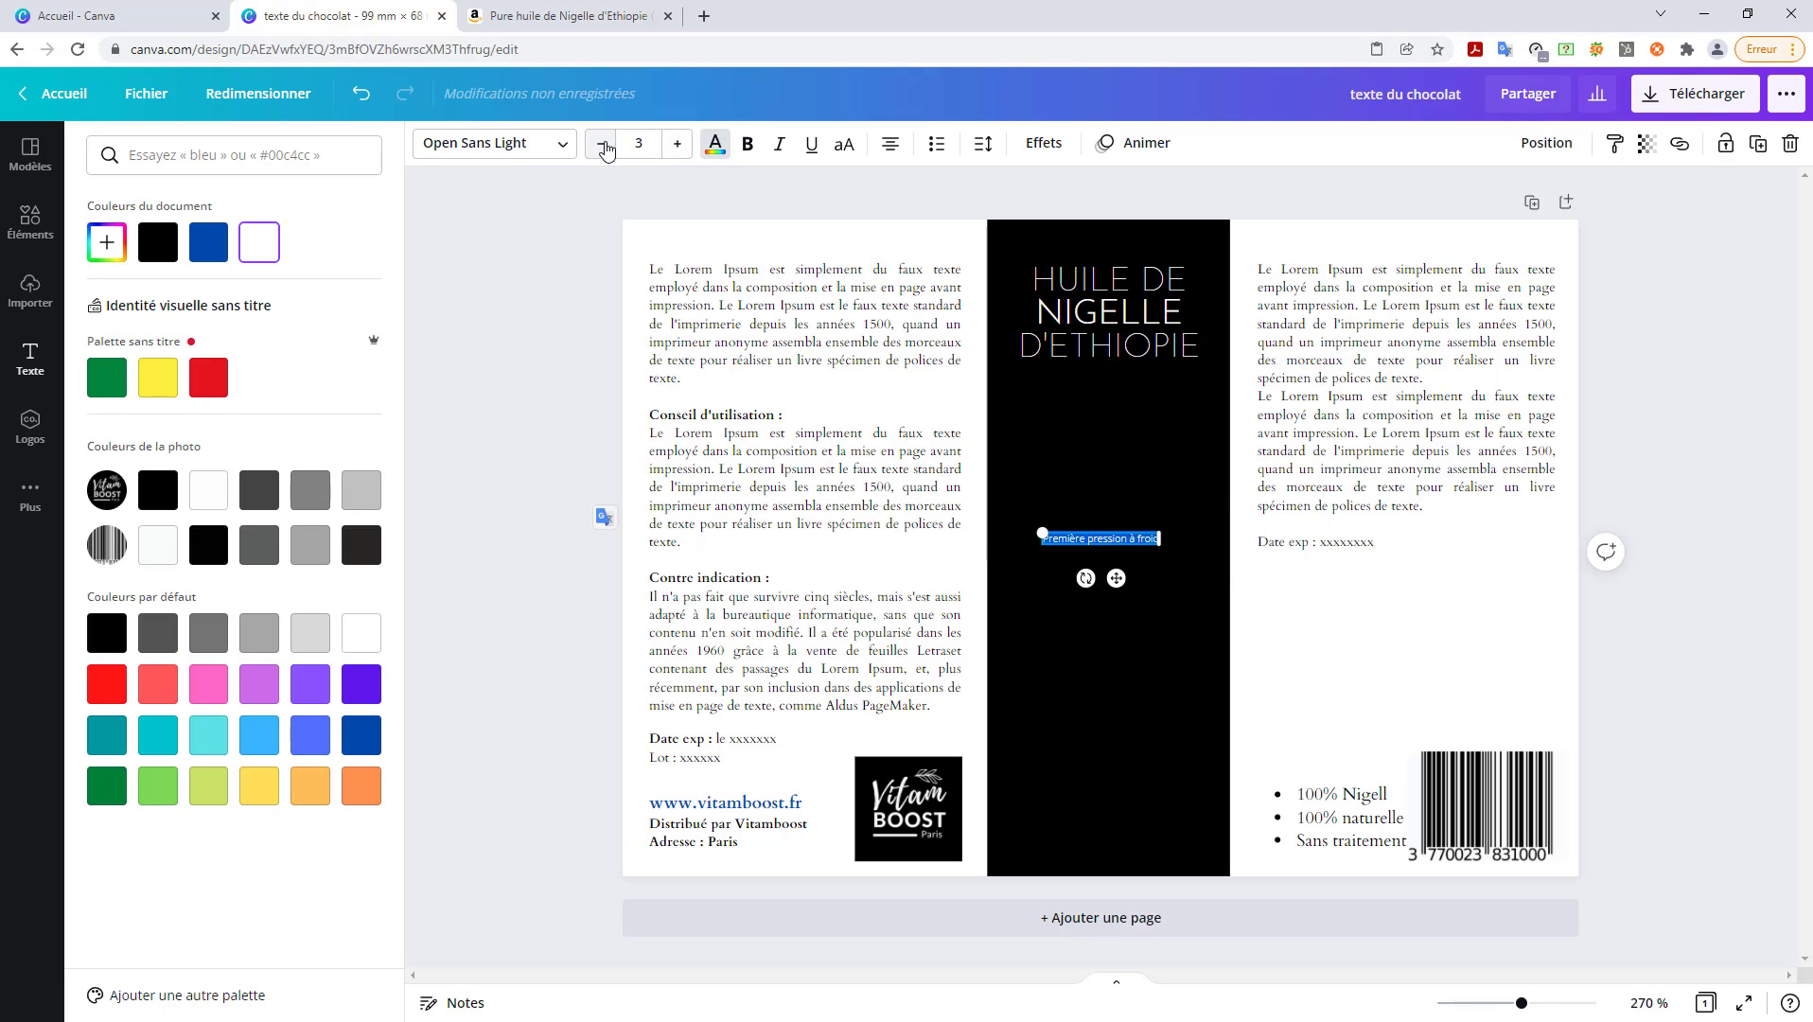
# - Change the font of the "Première pression à froid" line to Cardo
pyautogui.click(542, 151)
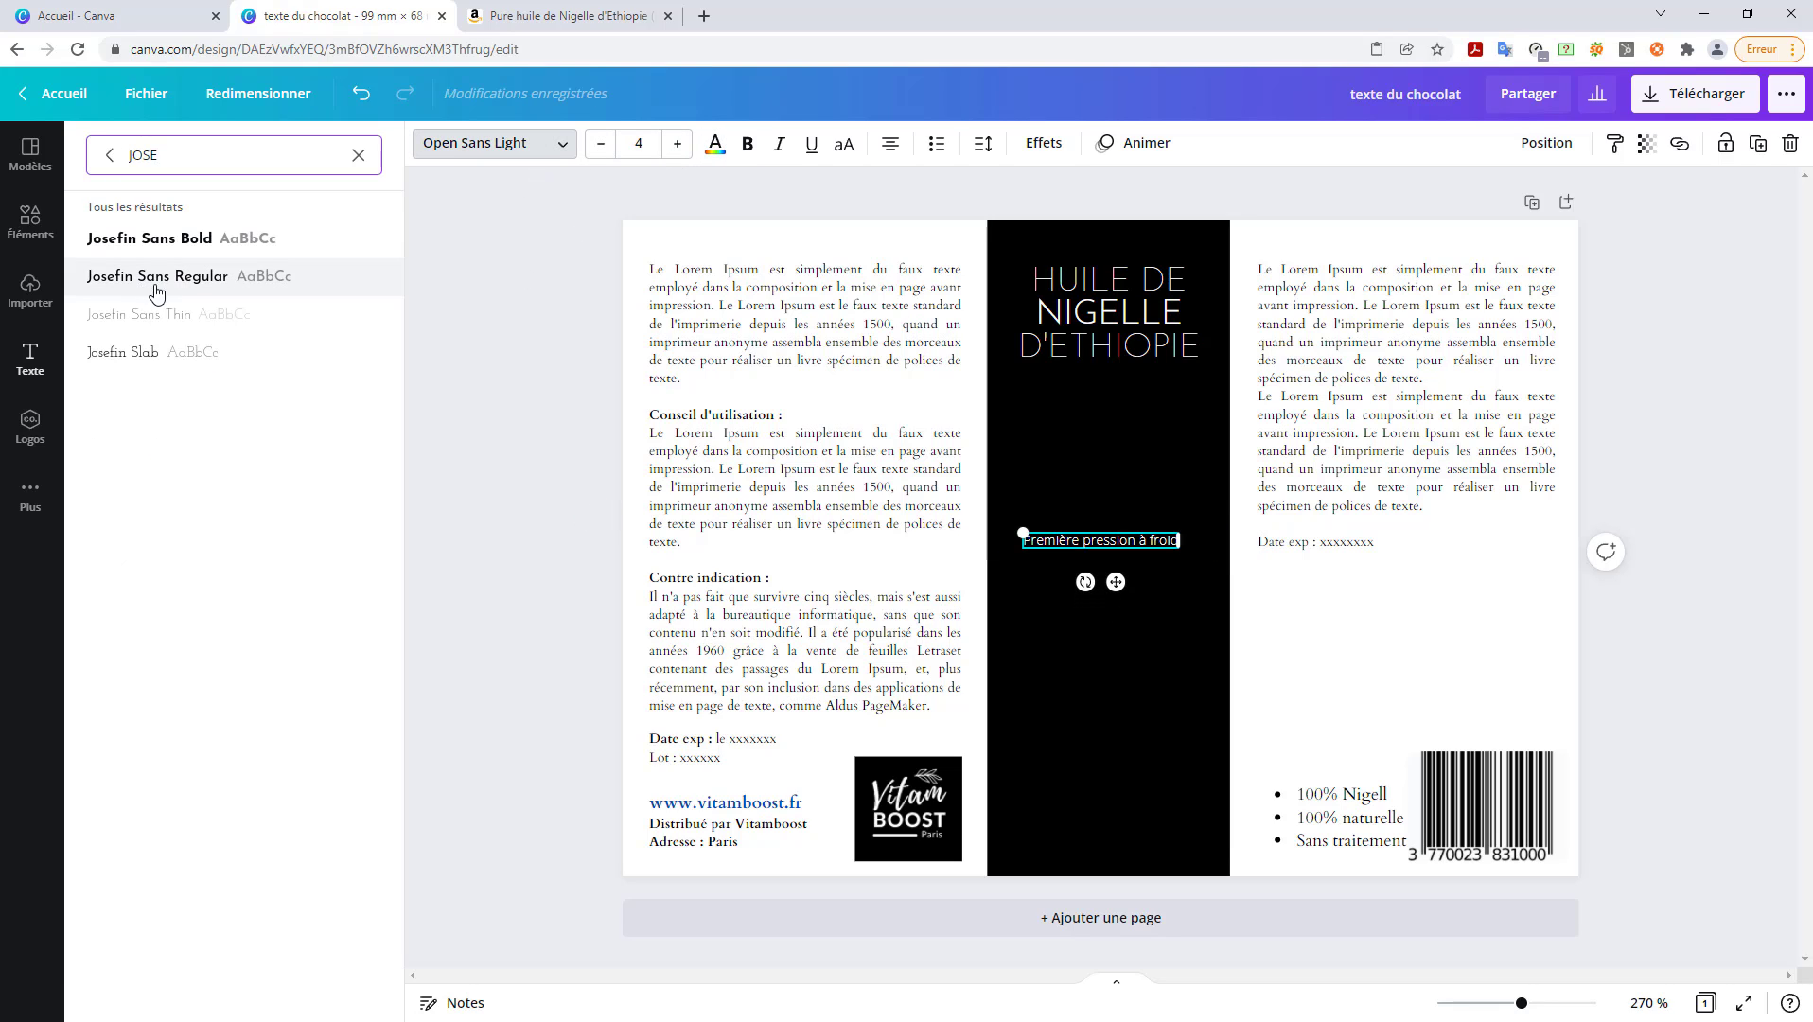
pyautogui.click(104, 167)
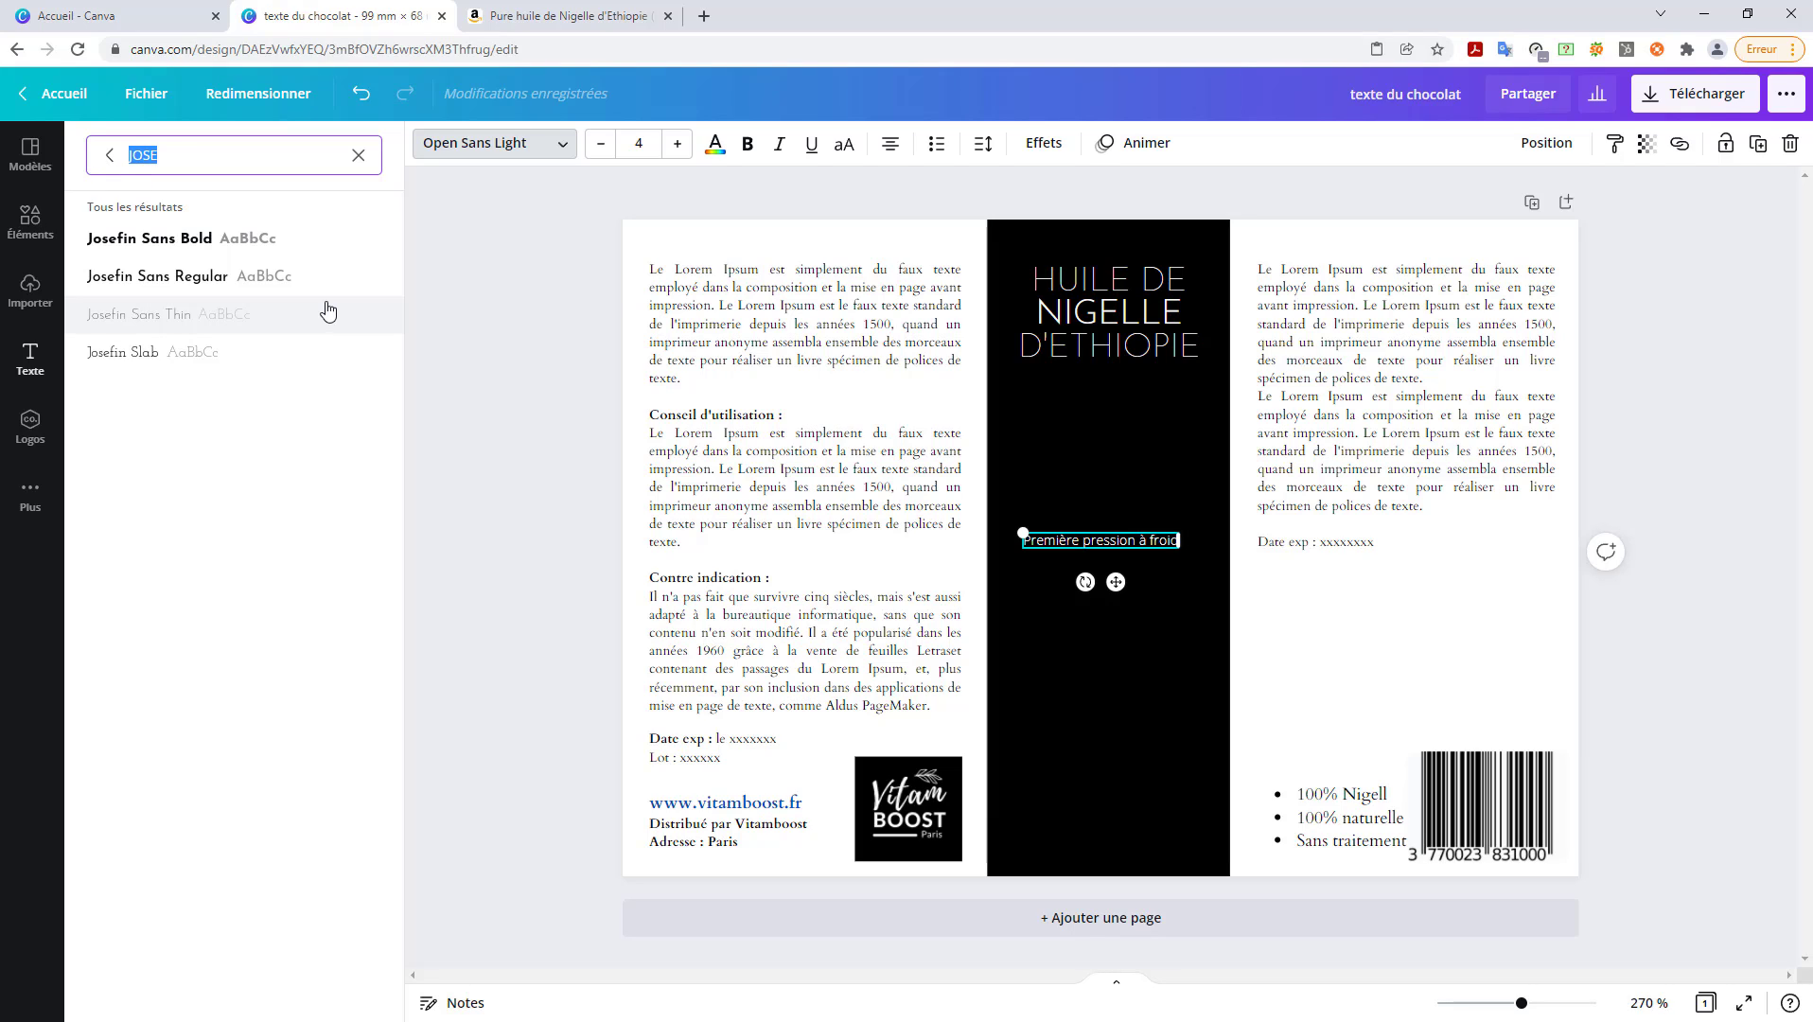
pyautogui.write('cardo')
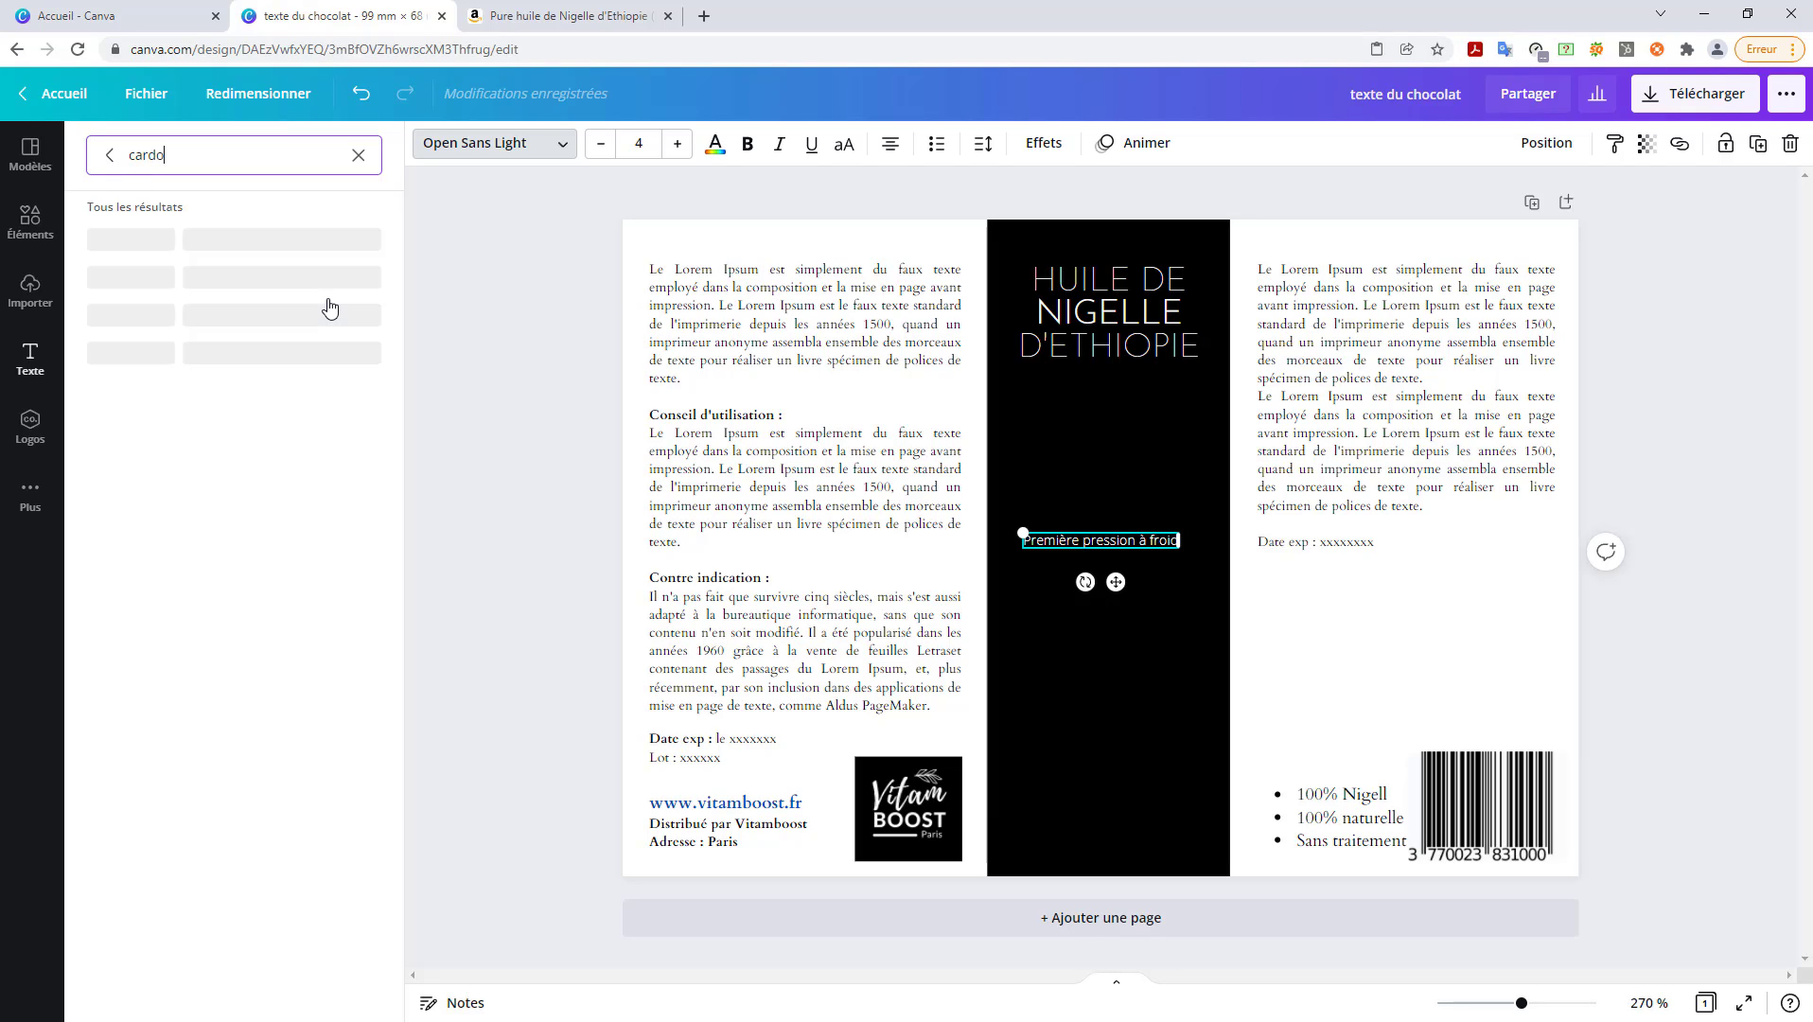
pyautogui.click(132, 238)
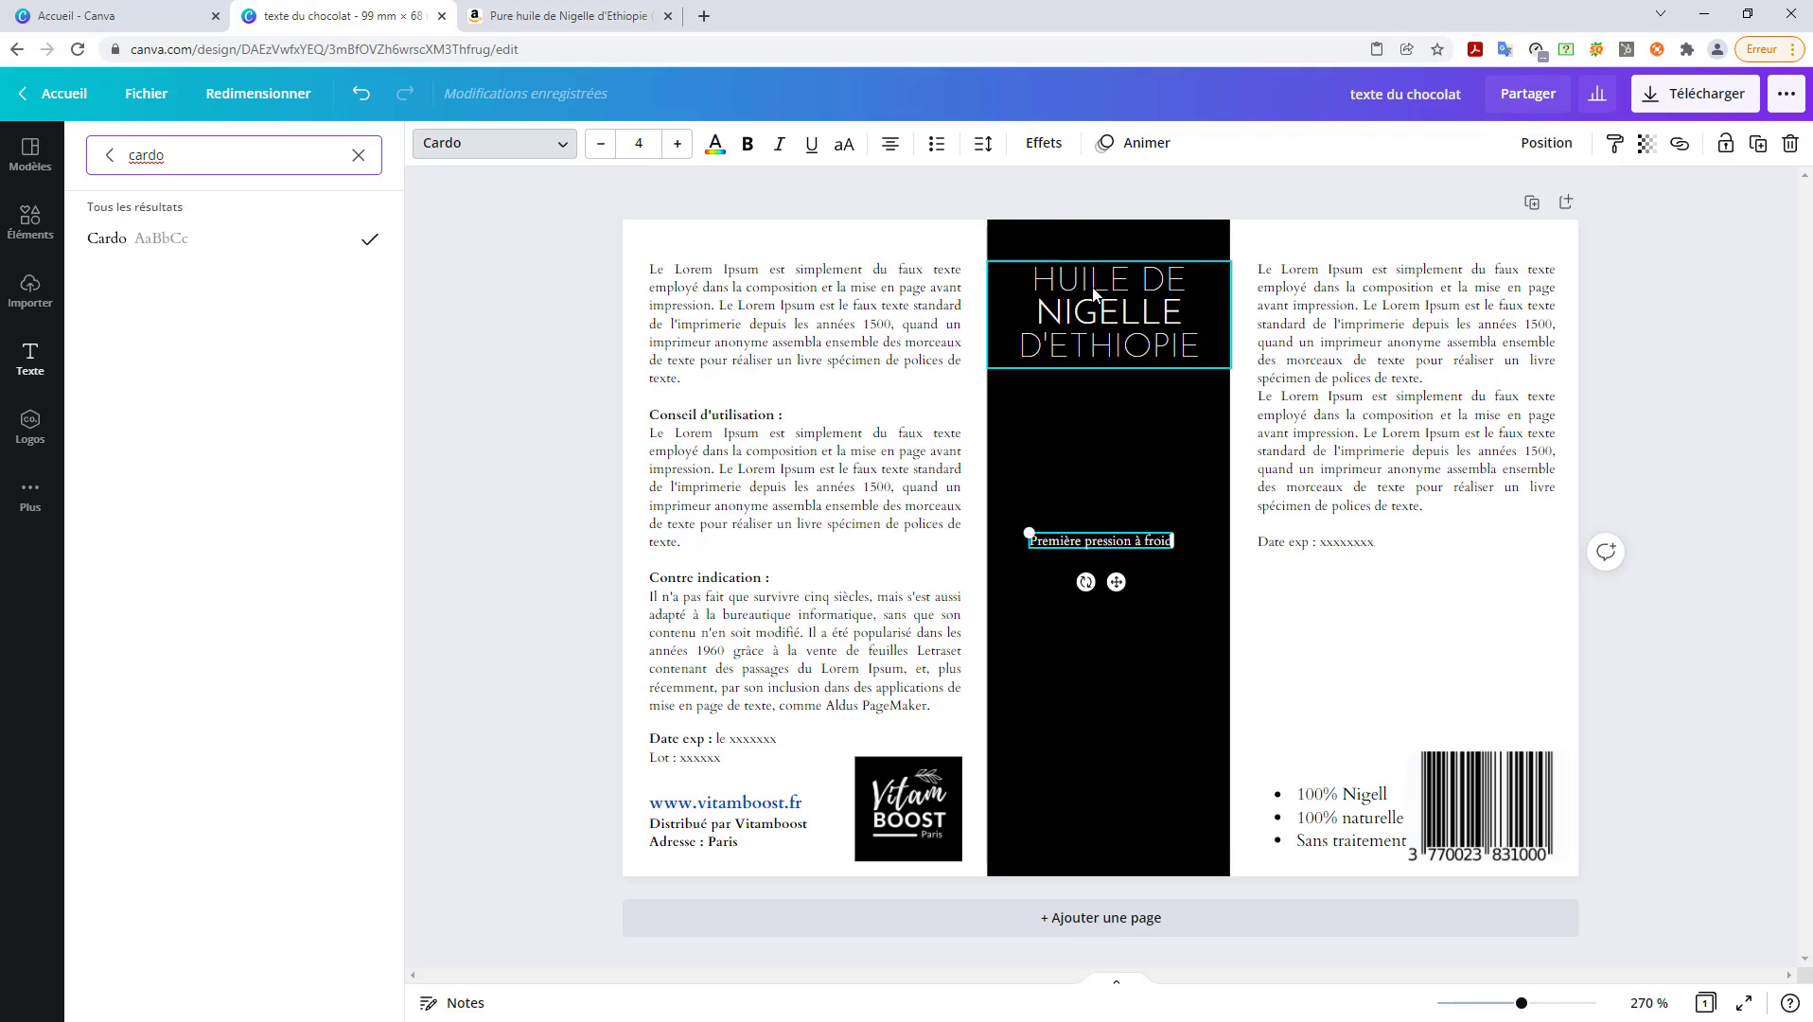
# - Apply the Courber shape effect to the "Première pression à froid" text with a curve of 100
pyautogui.click(1045, 151)
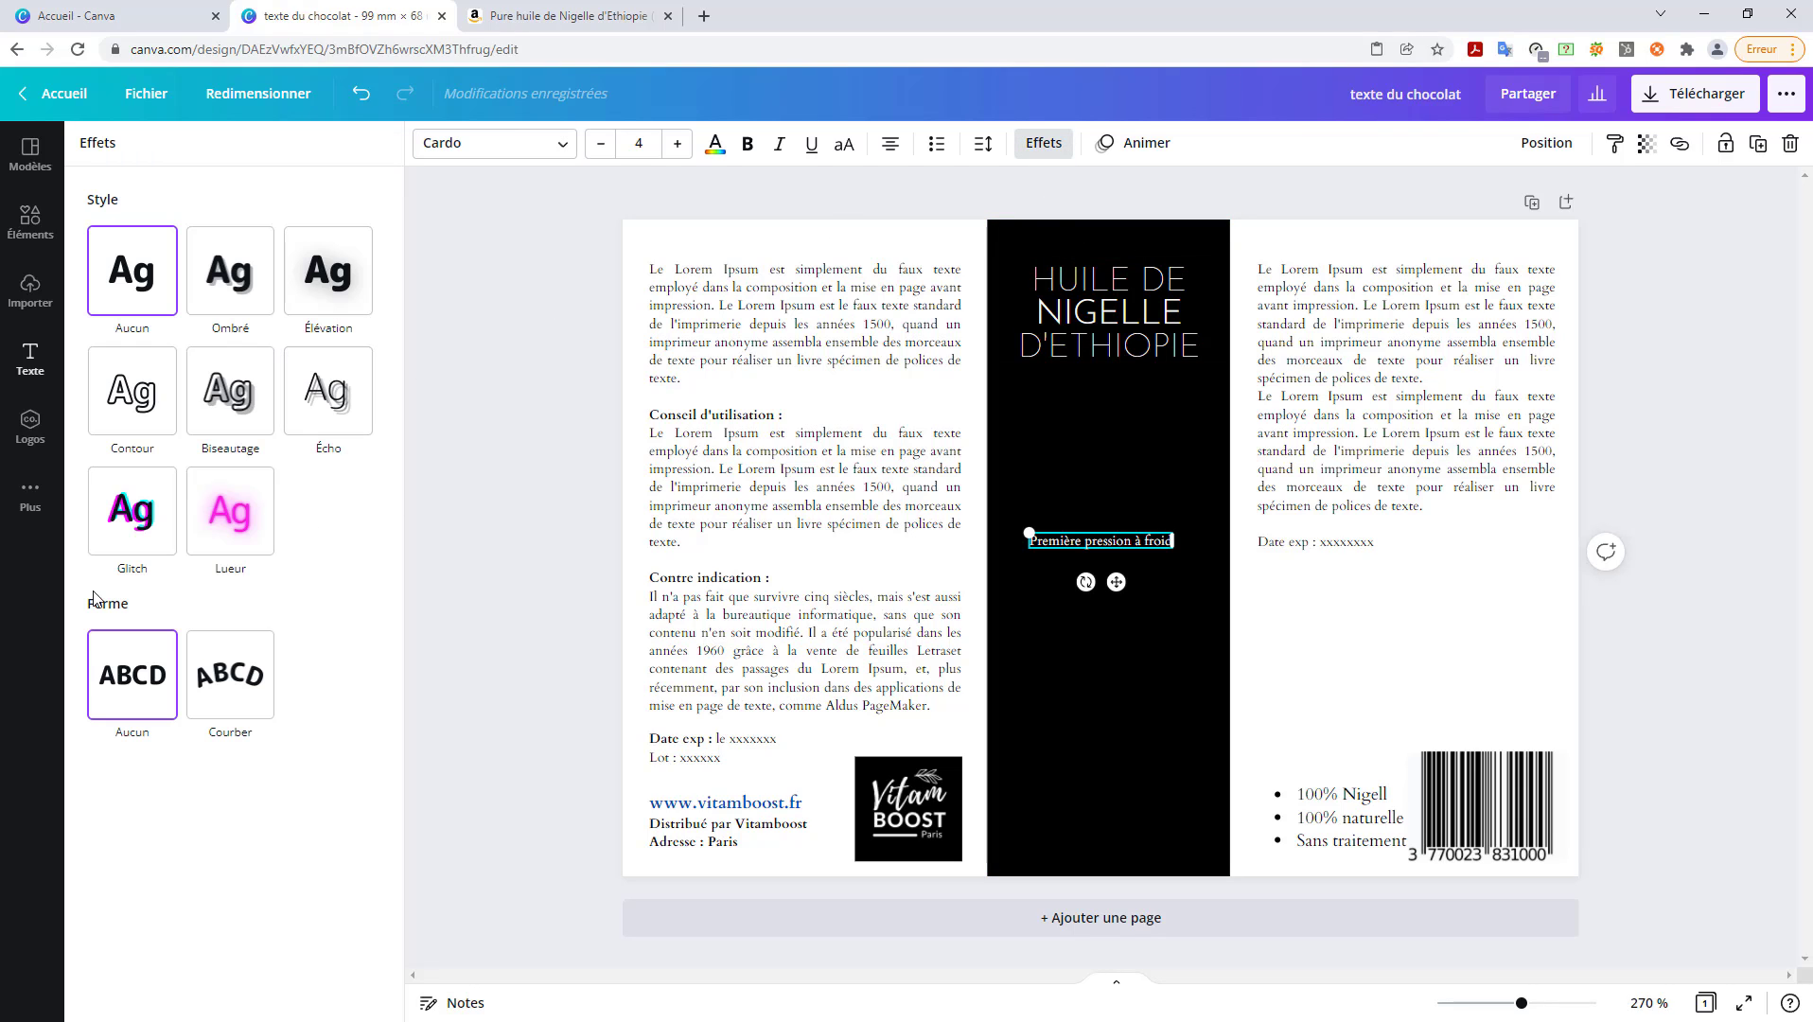
pyautogui.click(243, 687)
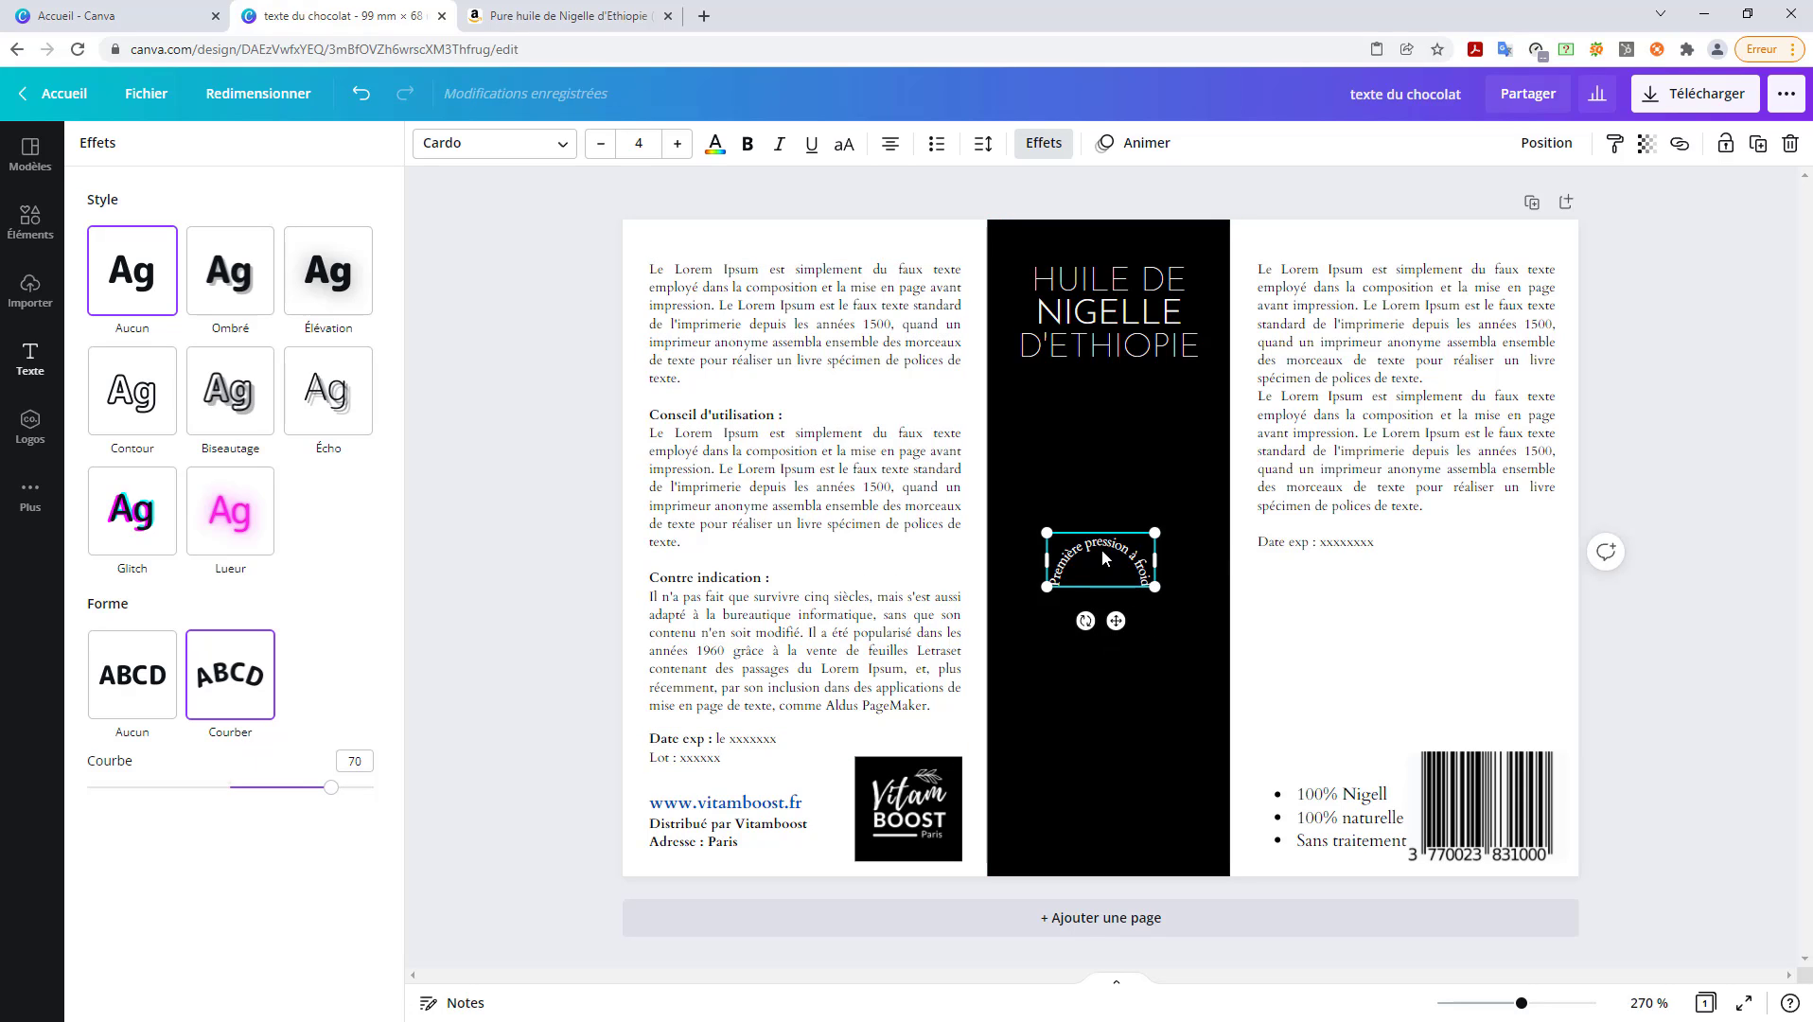
pyautogui.click(333, 788)
pyautogui.moveTo(333, 788); pyautogui.dragTo(374, 788)
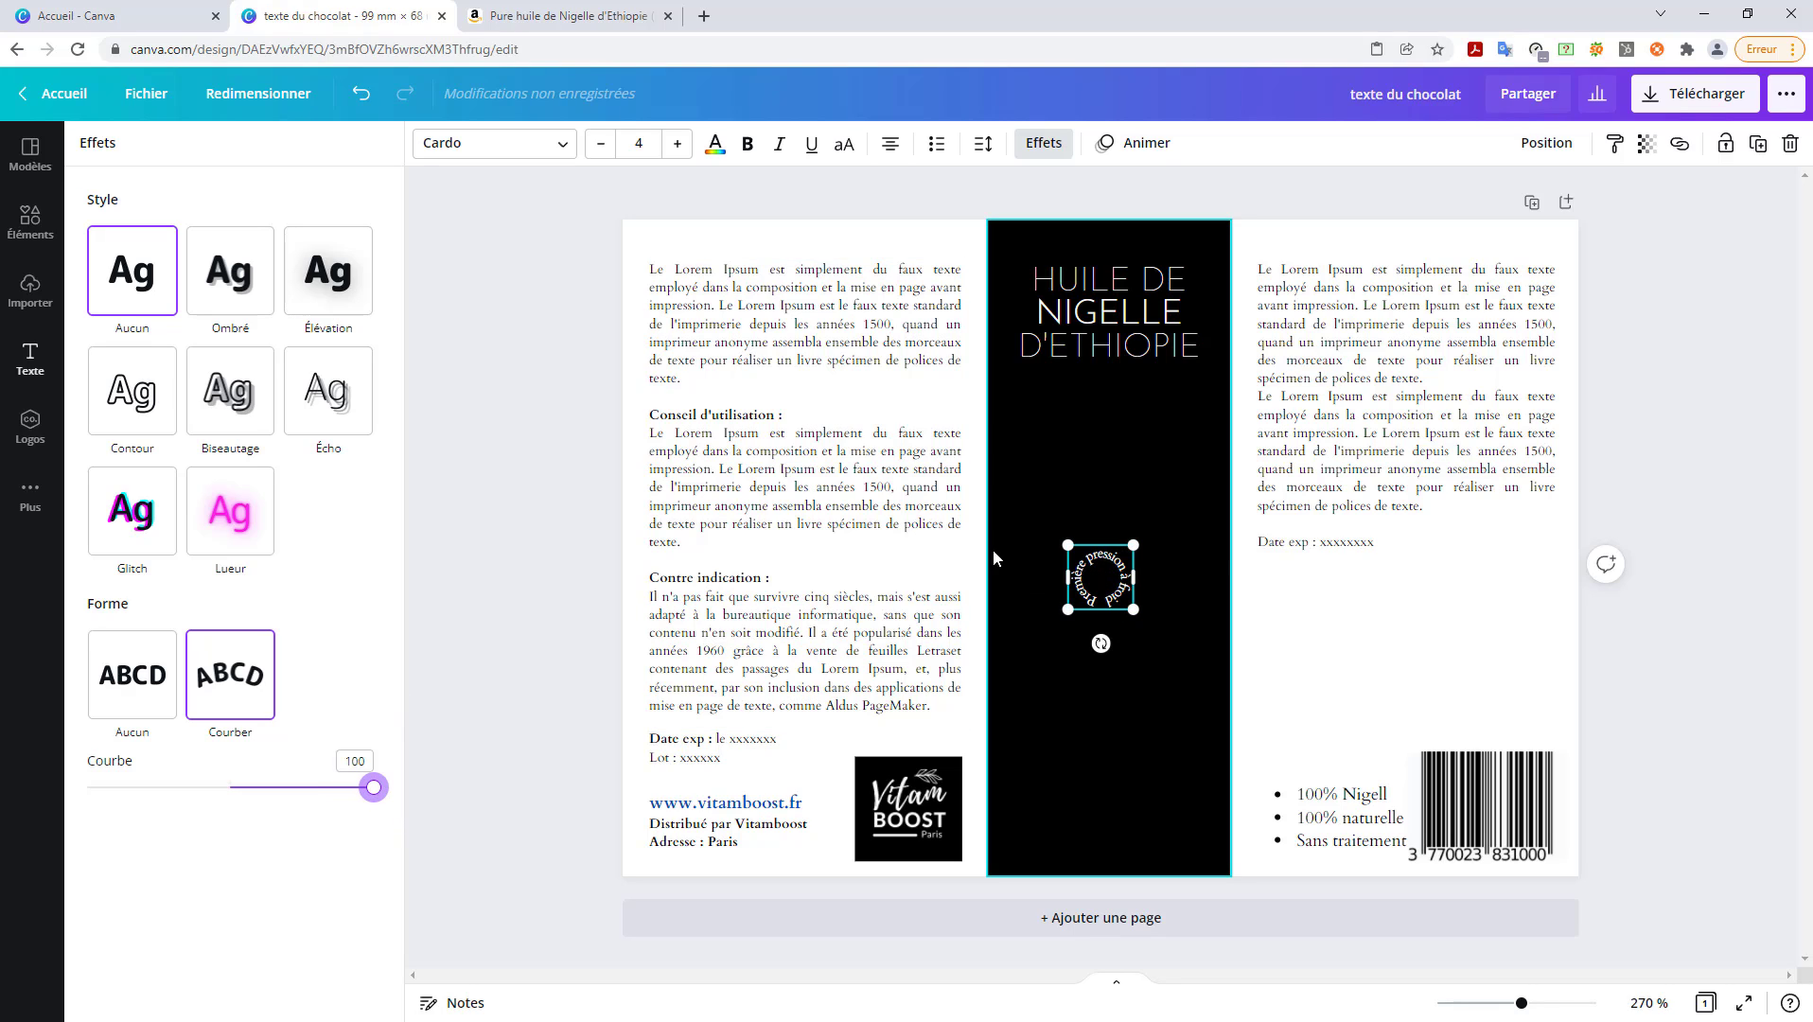
# - Increase the circular text's font size to 6 and move it up, centred in the black band below the title
pyautogui.click(676, 143)
pyautogui.click(676, 143)
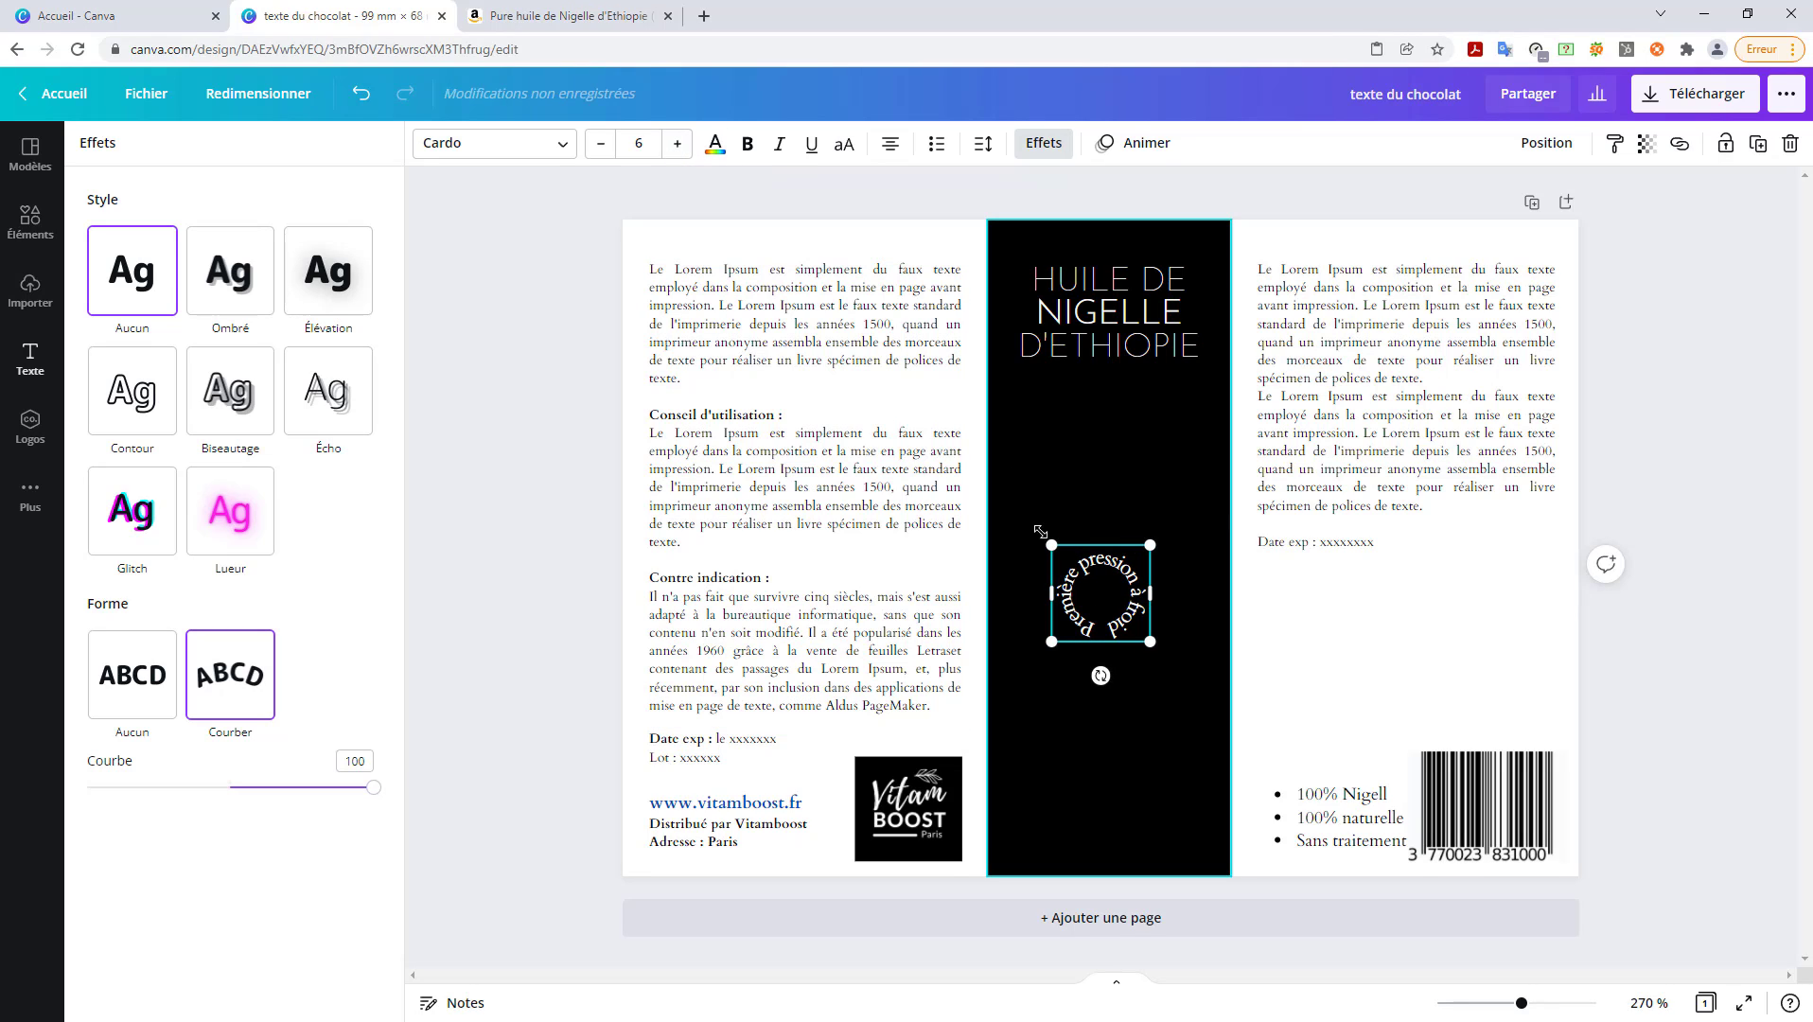
pyautogui.moveTo(1105, 598); pyautogui.dragTo(1113, 516)
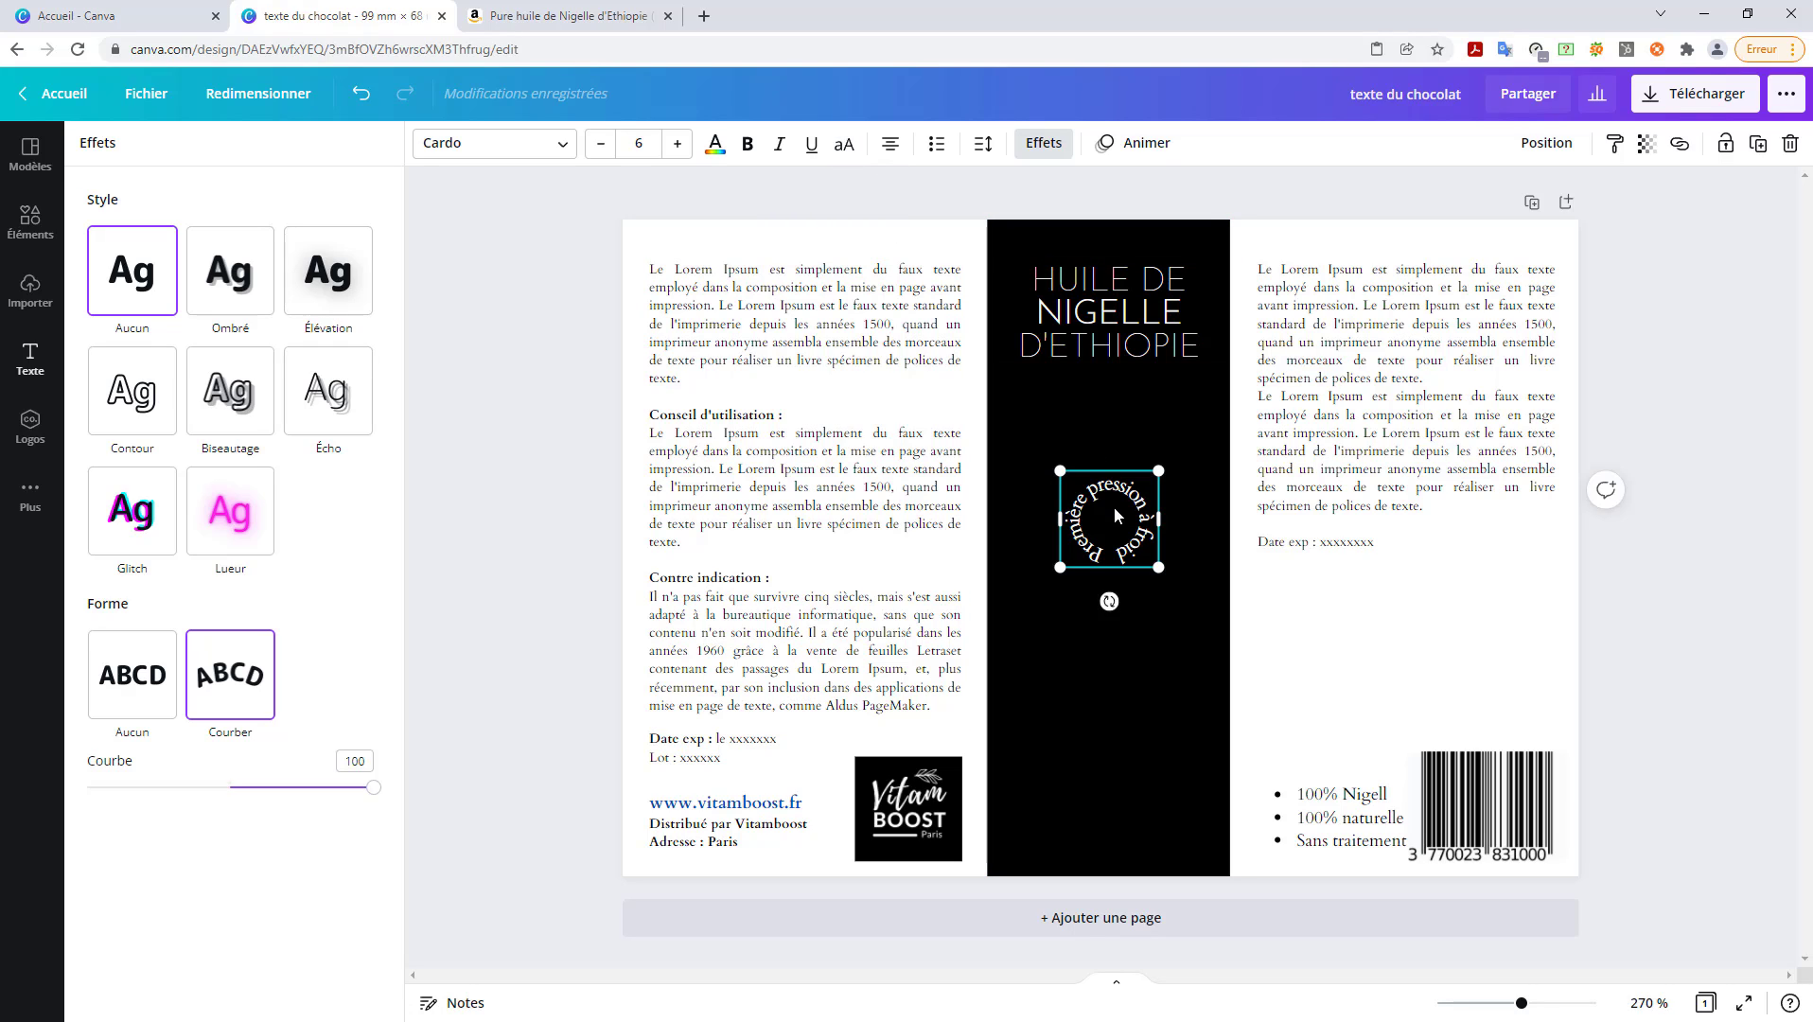
# - Convert the circular text to uppercase and reduce its curve to 85 so the letters no longer overlap
pyautogui.click(844, 144)
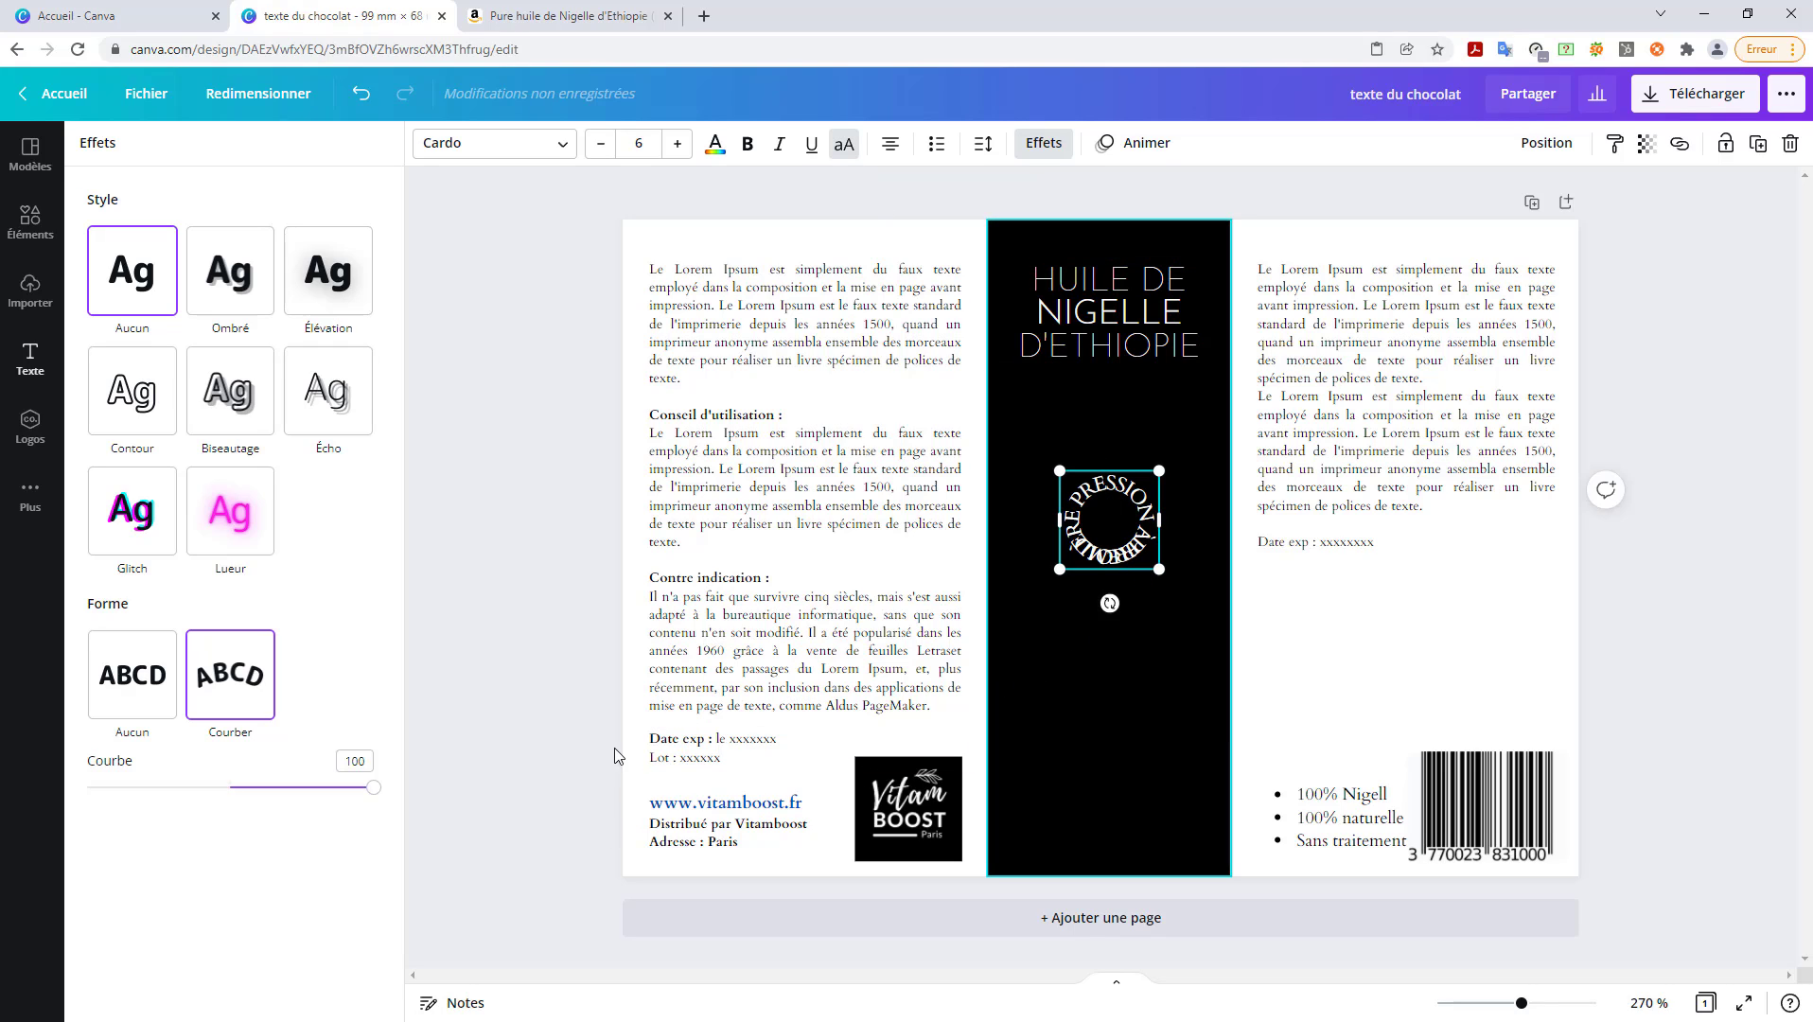
pyautogui.click(372, 791)
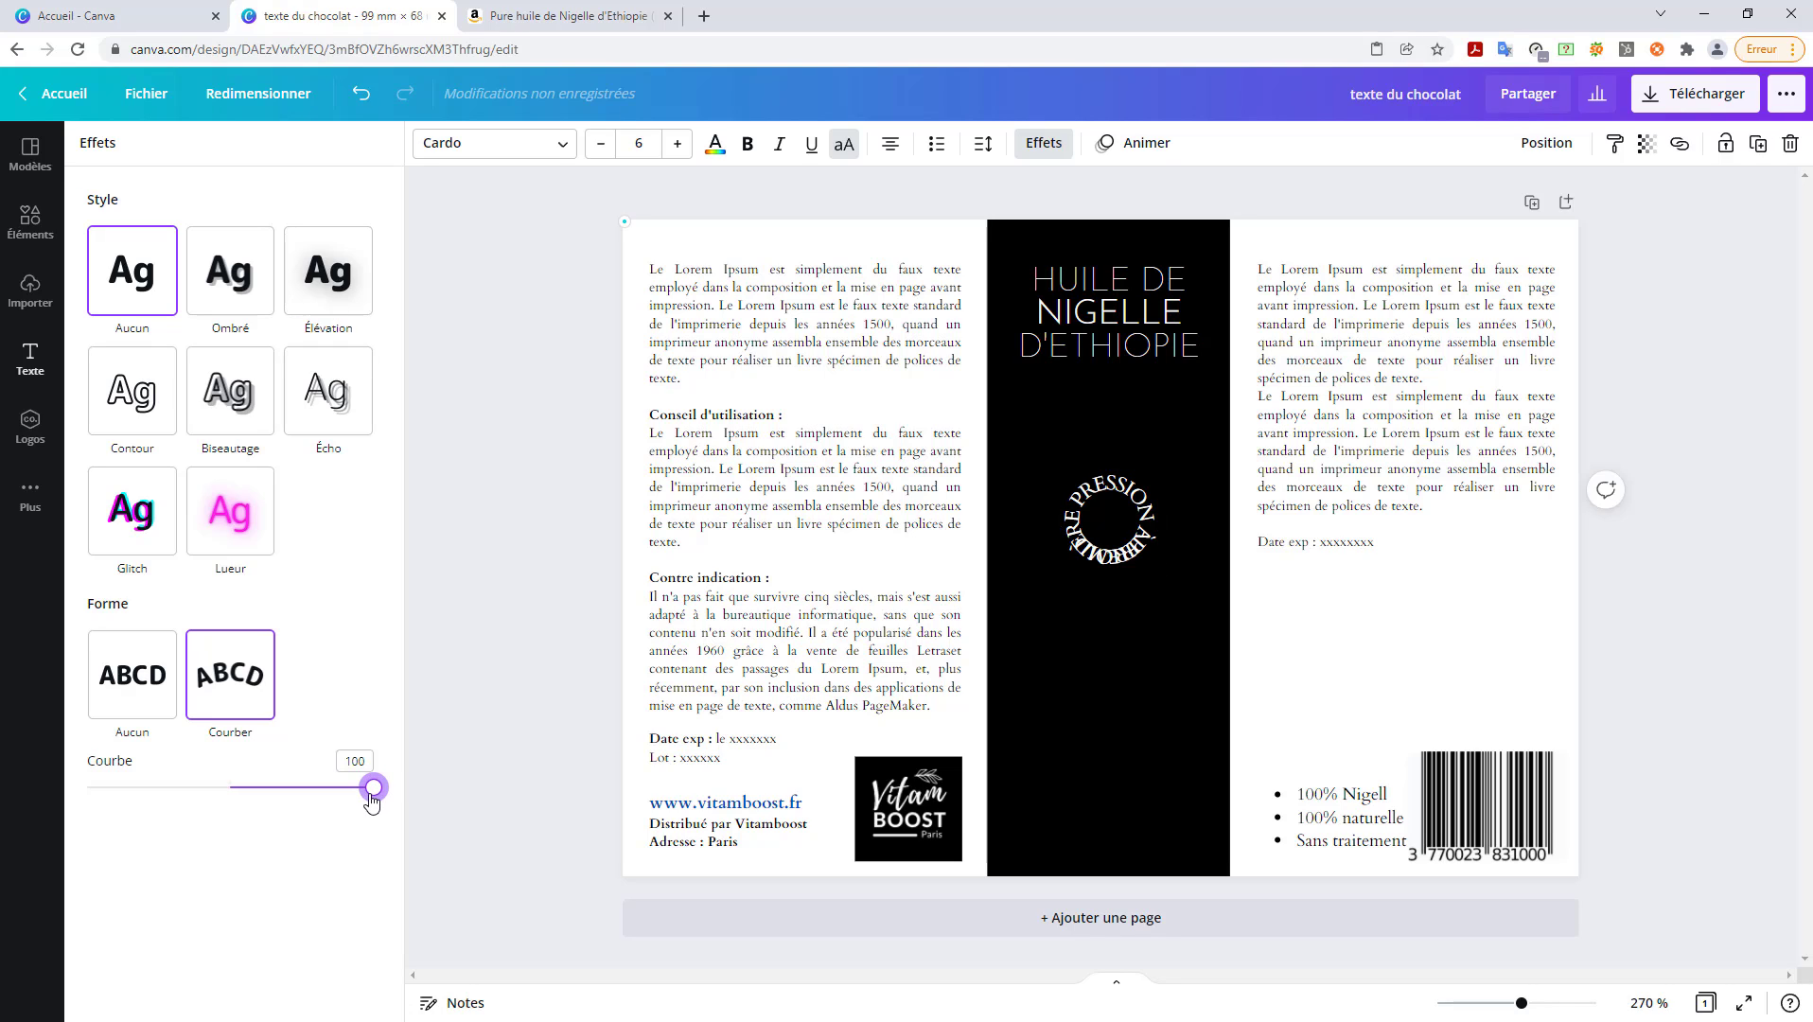
pyautogui.moveTo(371, 796); pyautogui.dragTo(354, 797)
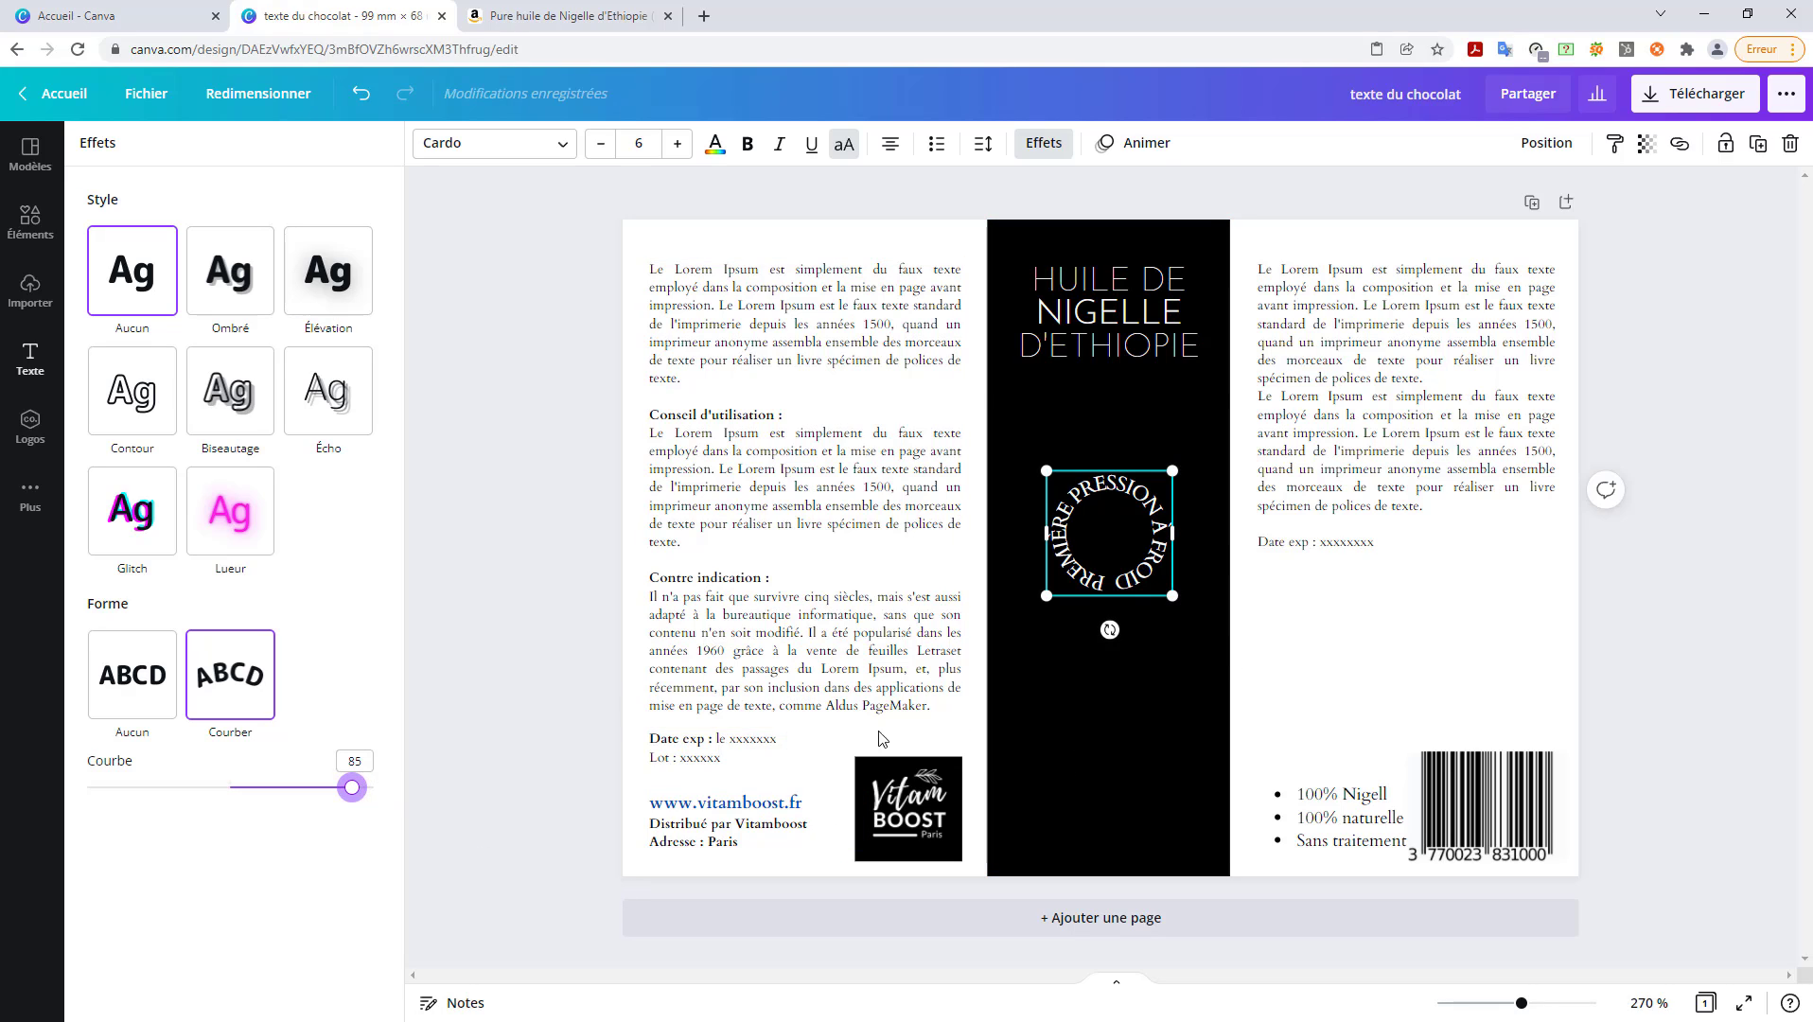
# - Add a straight line from the shapes and place it across the black band just below the circular text
pyautogui.click(1177, 714)
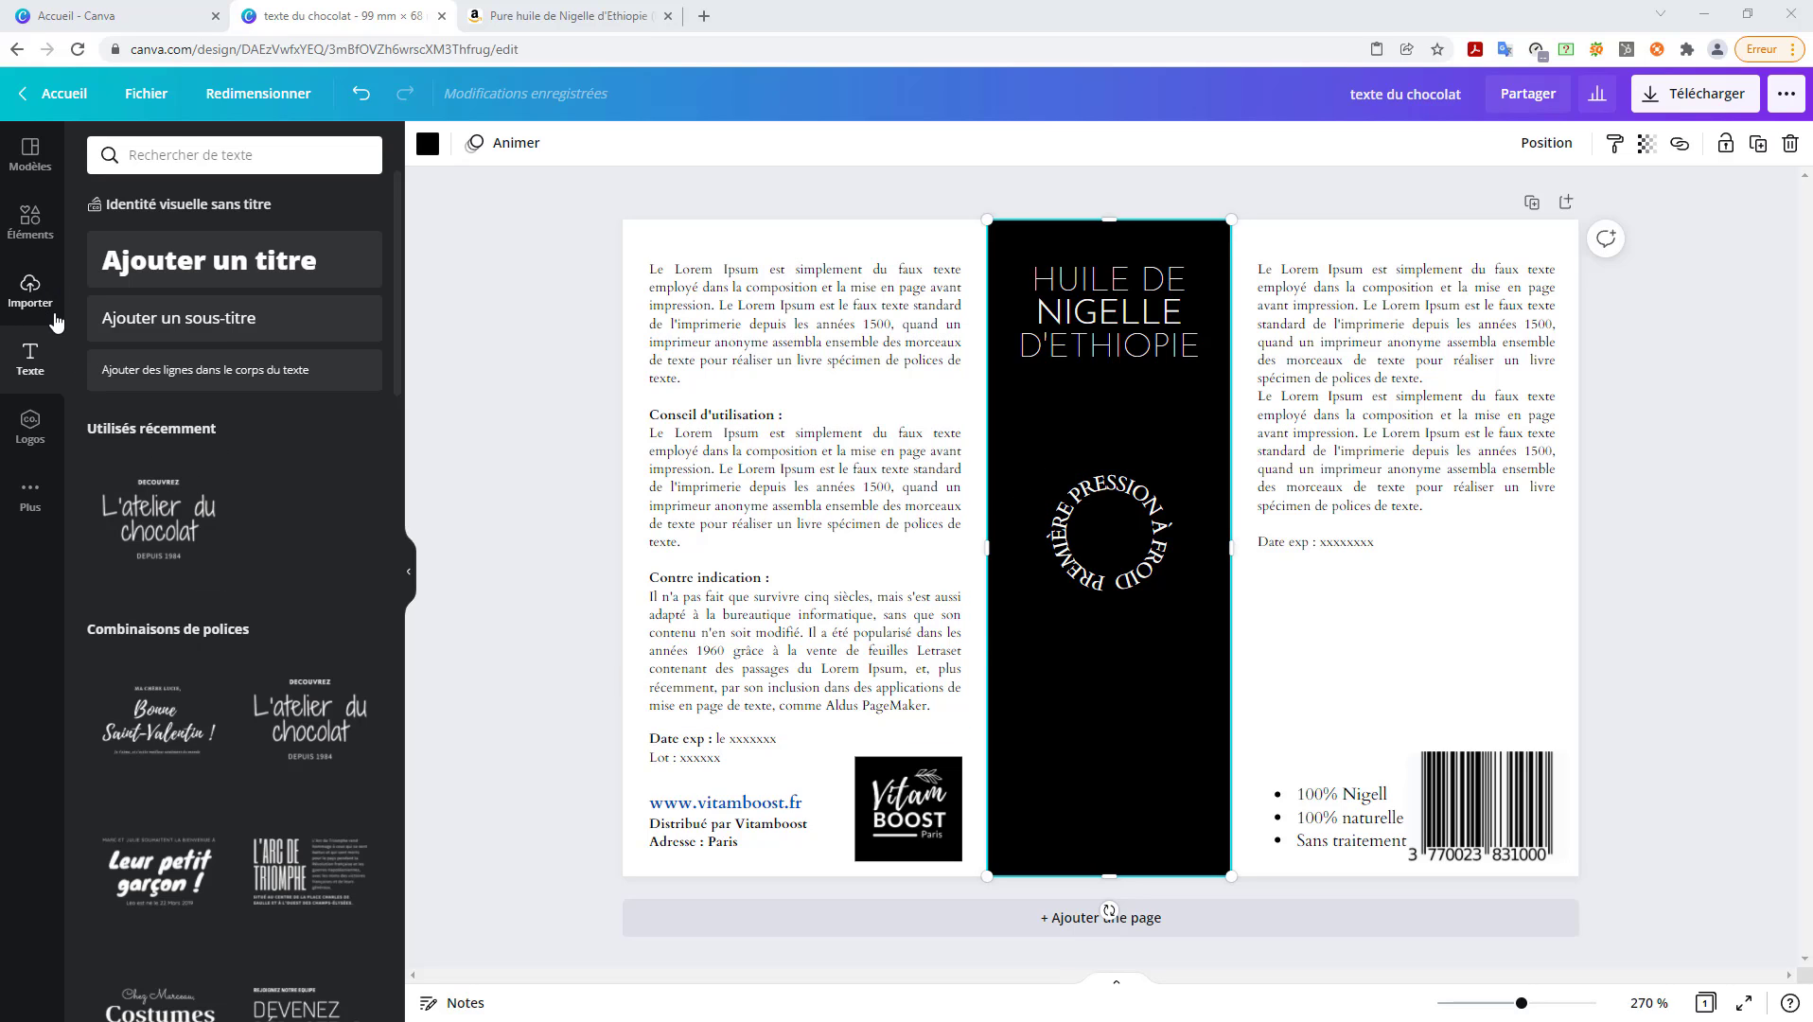
pyautogui.click(30, 222)
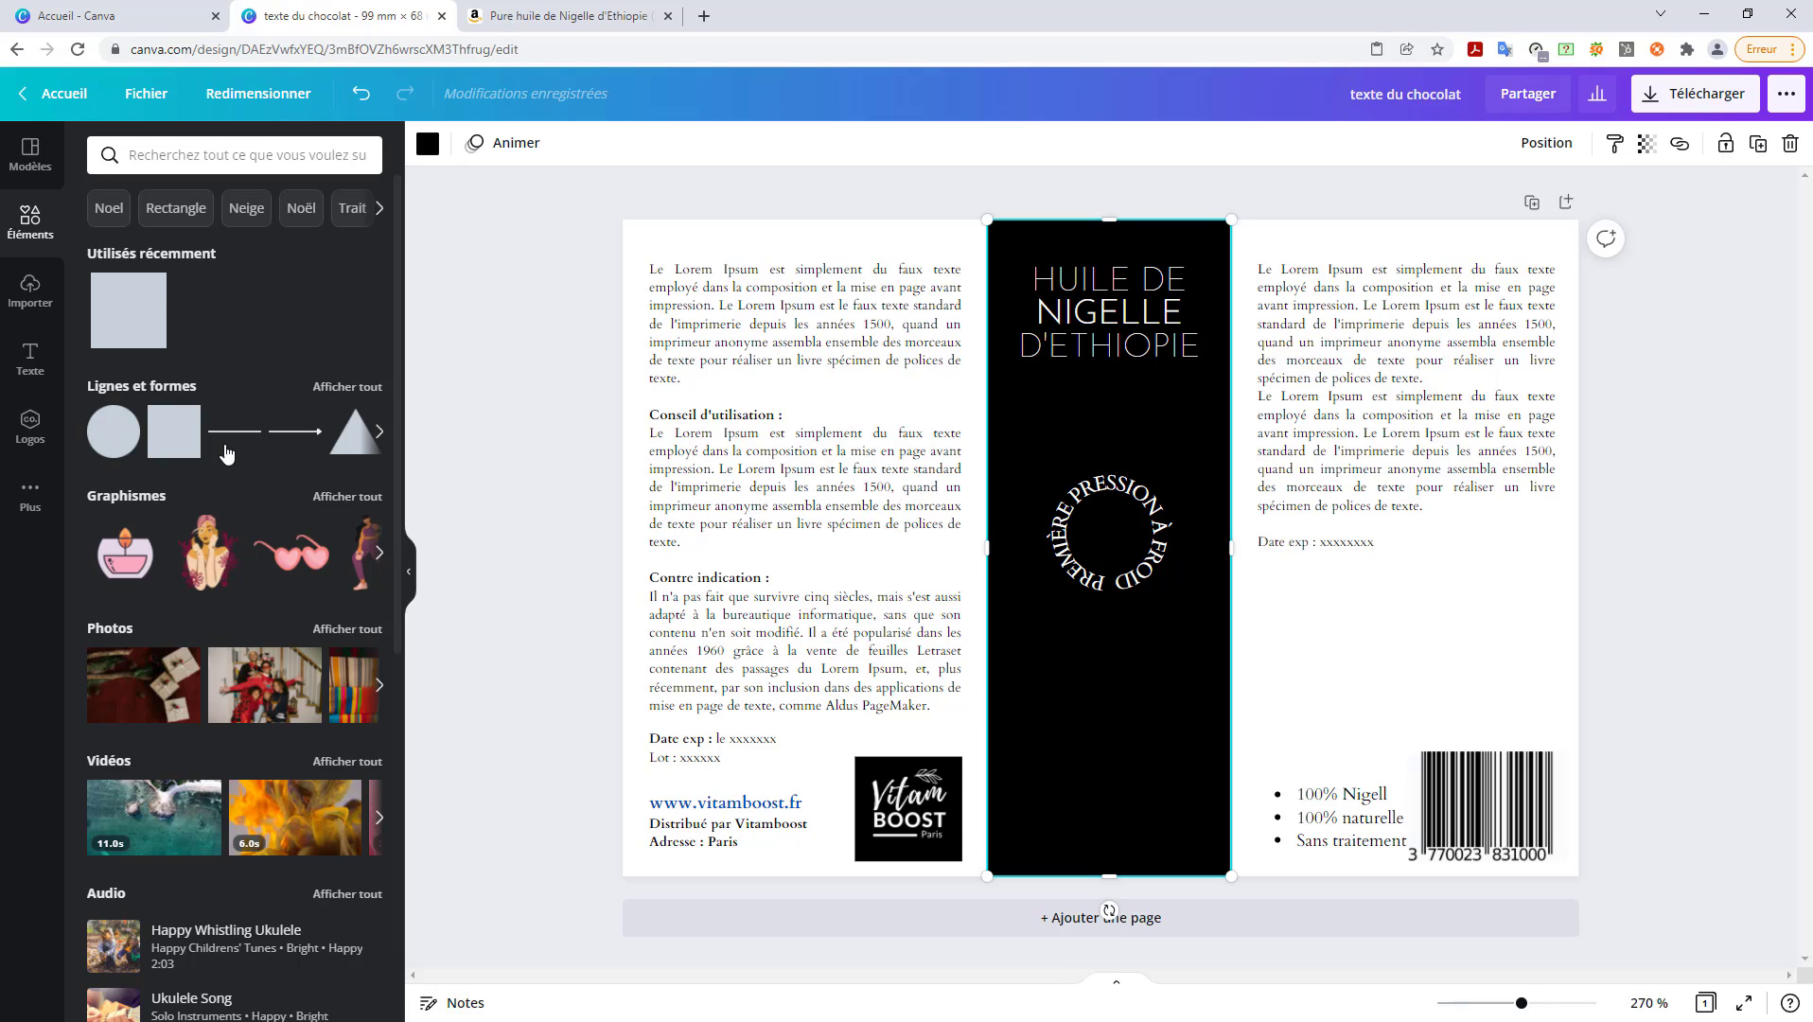
pyautogui.click(224, 440)
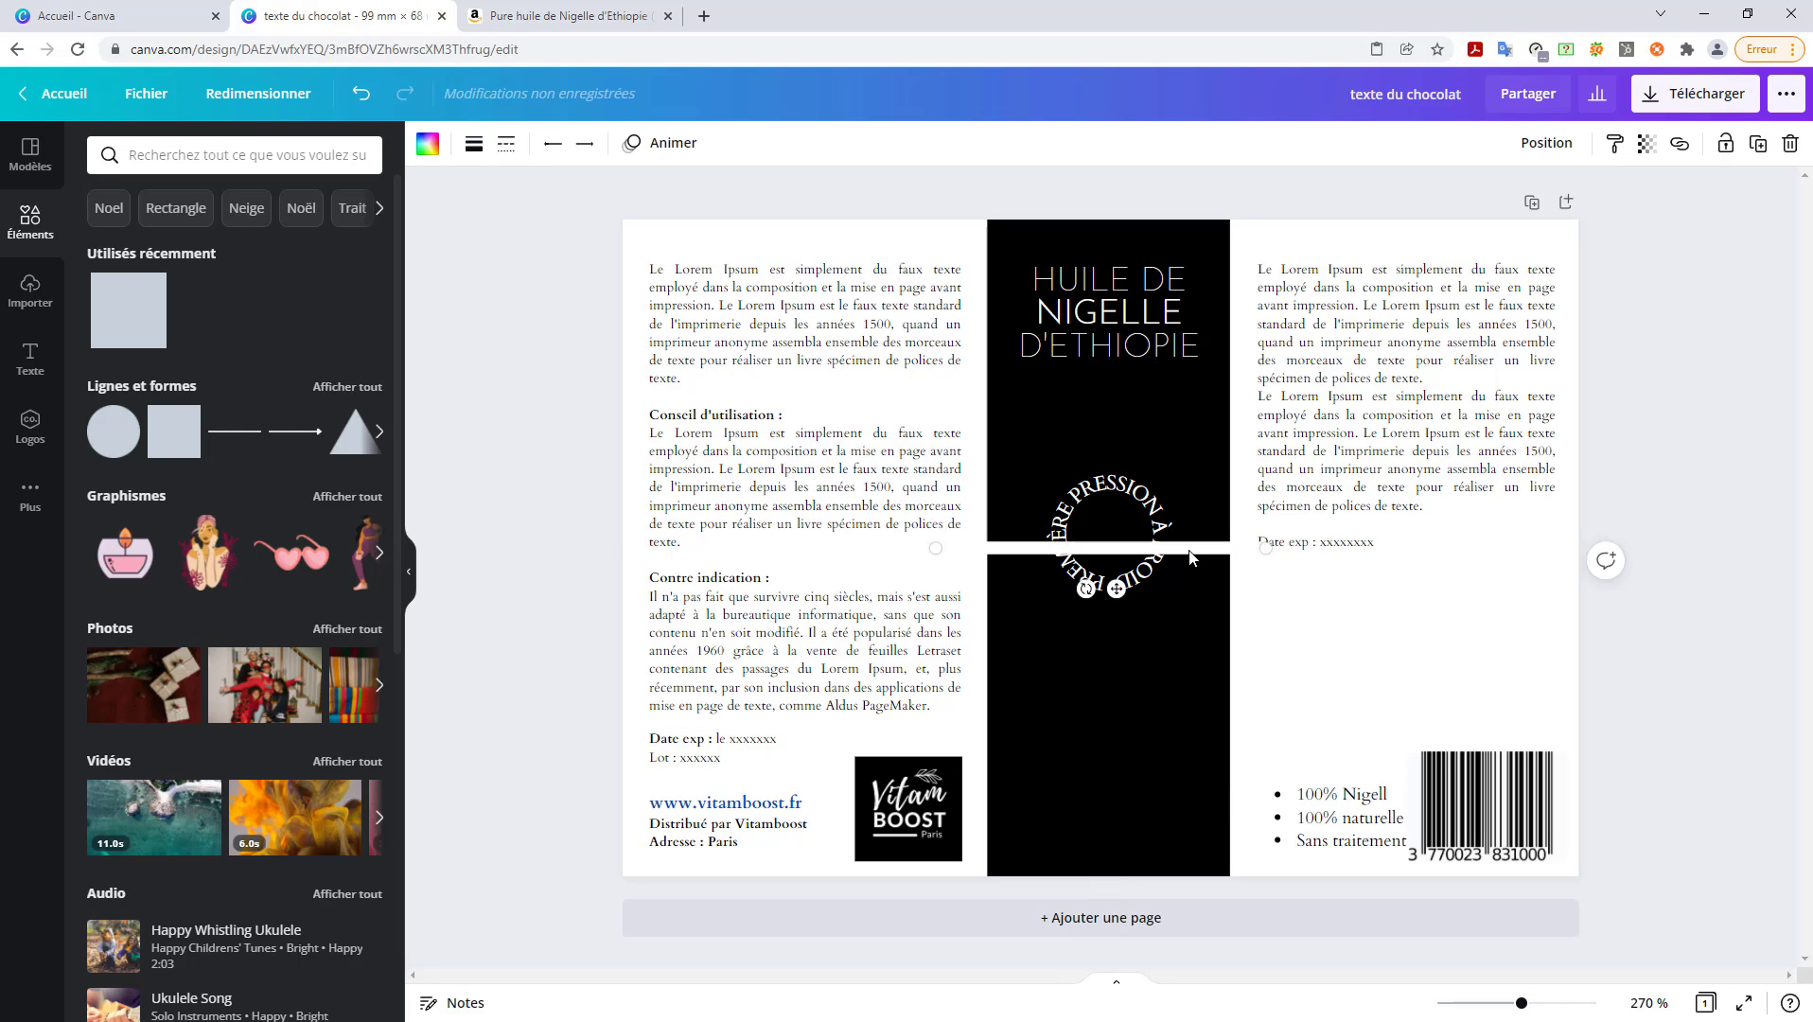
pyautogui.moveTo(1190, 558); pyautogui.dragTo(1186, 617)
# - Move the circular text up closer to the title and raise the white line to sit beneath it
pyautogui.click(1114, 501)
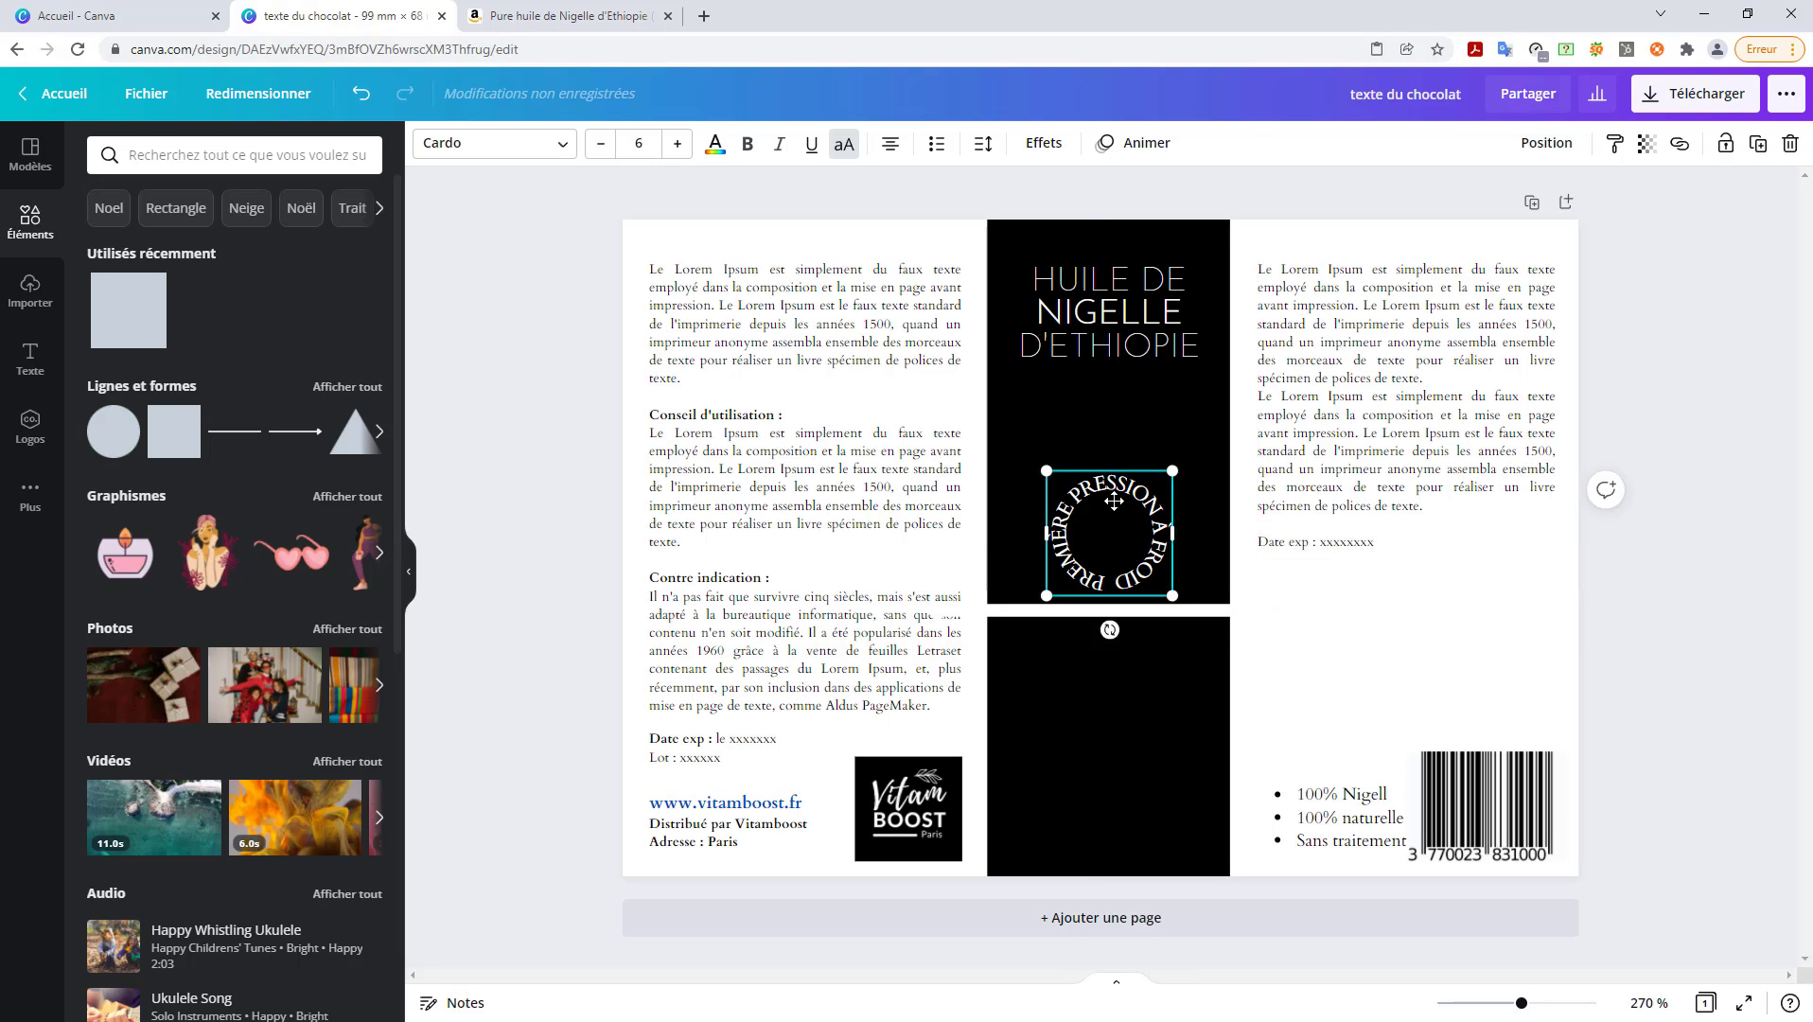
pyautogui.moveTo(1114, 501); pyautogui.dragTo(1112, 459)
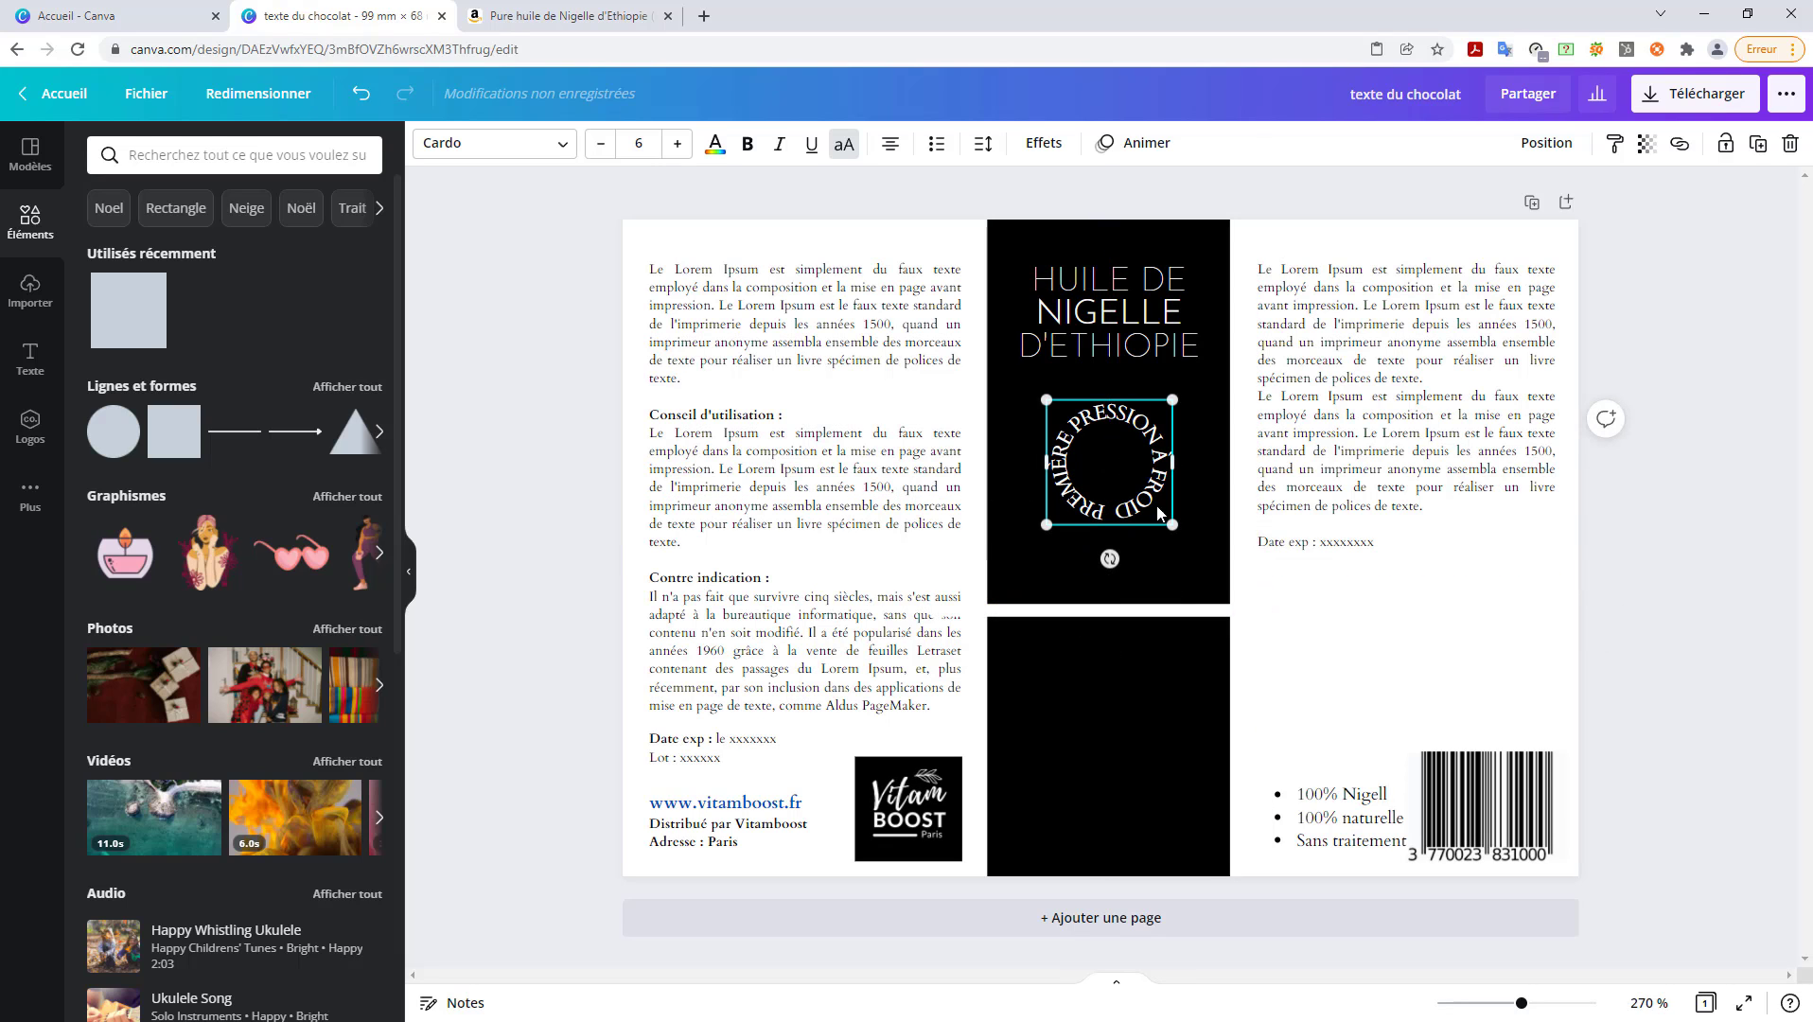
pyautogui.moveTo(1151, 611); pyautogui.dragTo(1151, 573)
# - Shorten the white line from both ends so it fits inside the black band with a margin on each side
pyautogui.moveTo(936, 572); pyautogui.dragTo(1041, 573)
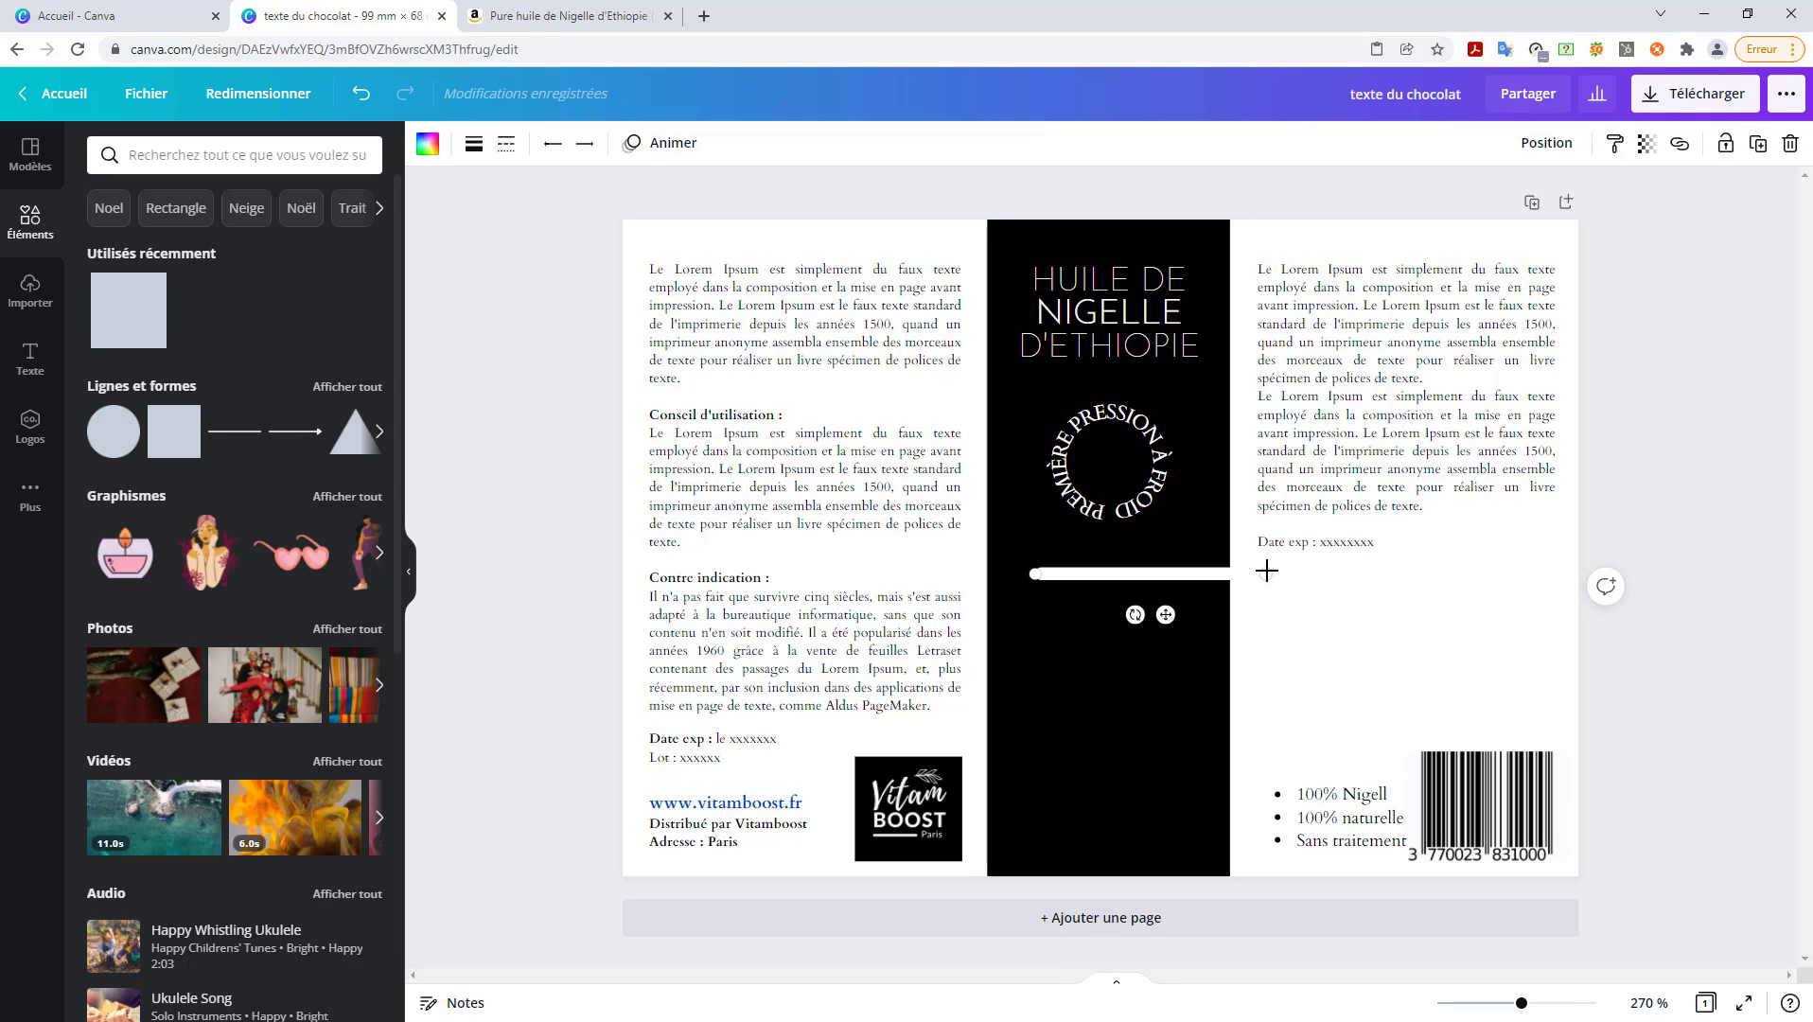
pyautogui.moveTo(1266, 569); pyautogui.dragTo(1237, 567)
pyautogui.moveTo(1201, 574); pyautogui.dragTo(1197, 573)
# - Reduce the thickness of the white line under the circular text to 1
pyautogui.click(474, 147)
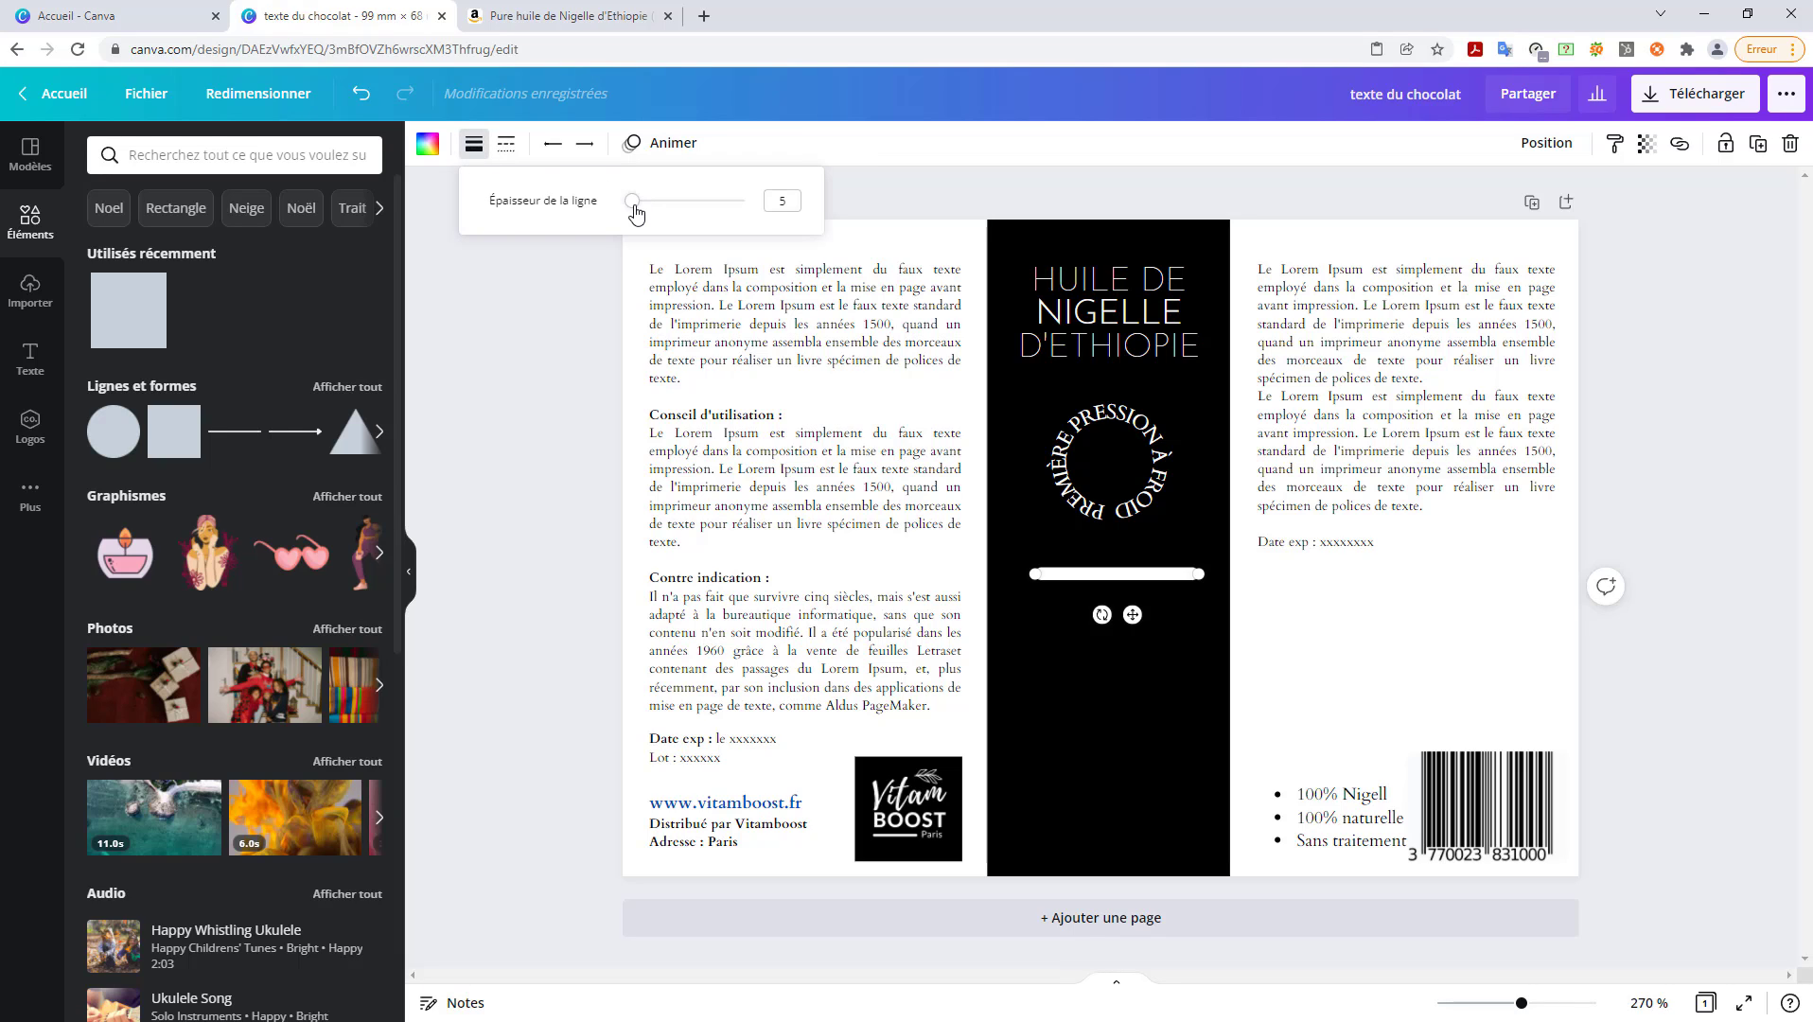
pyautogui.click(783, 200)
pyautogui.click(737, 168)
pyautogui.click(785, 203)
pyautogui.click(1080, 337)
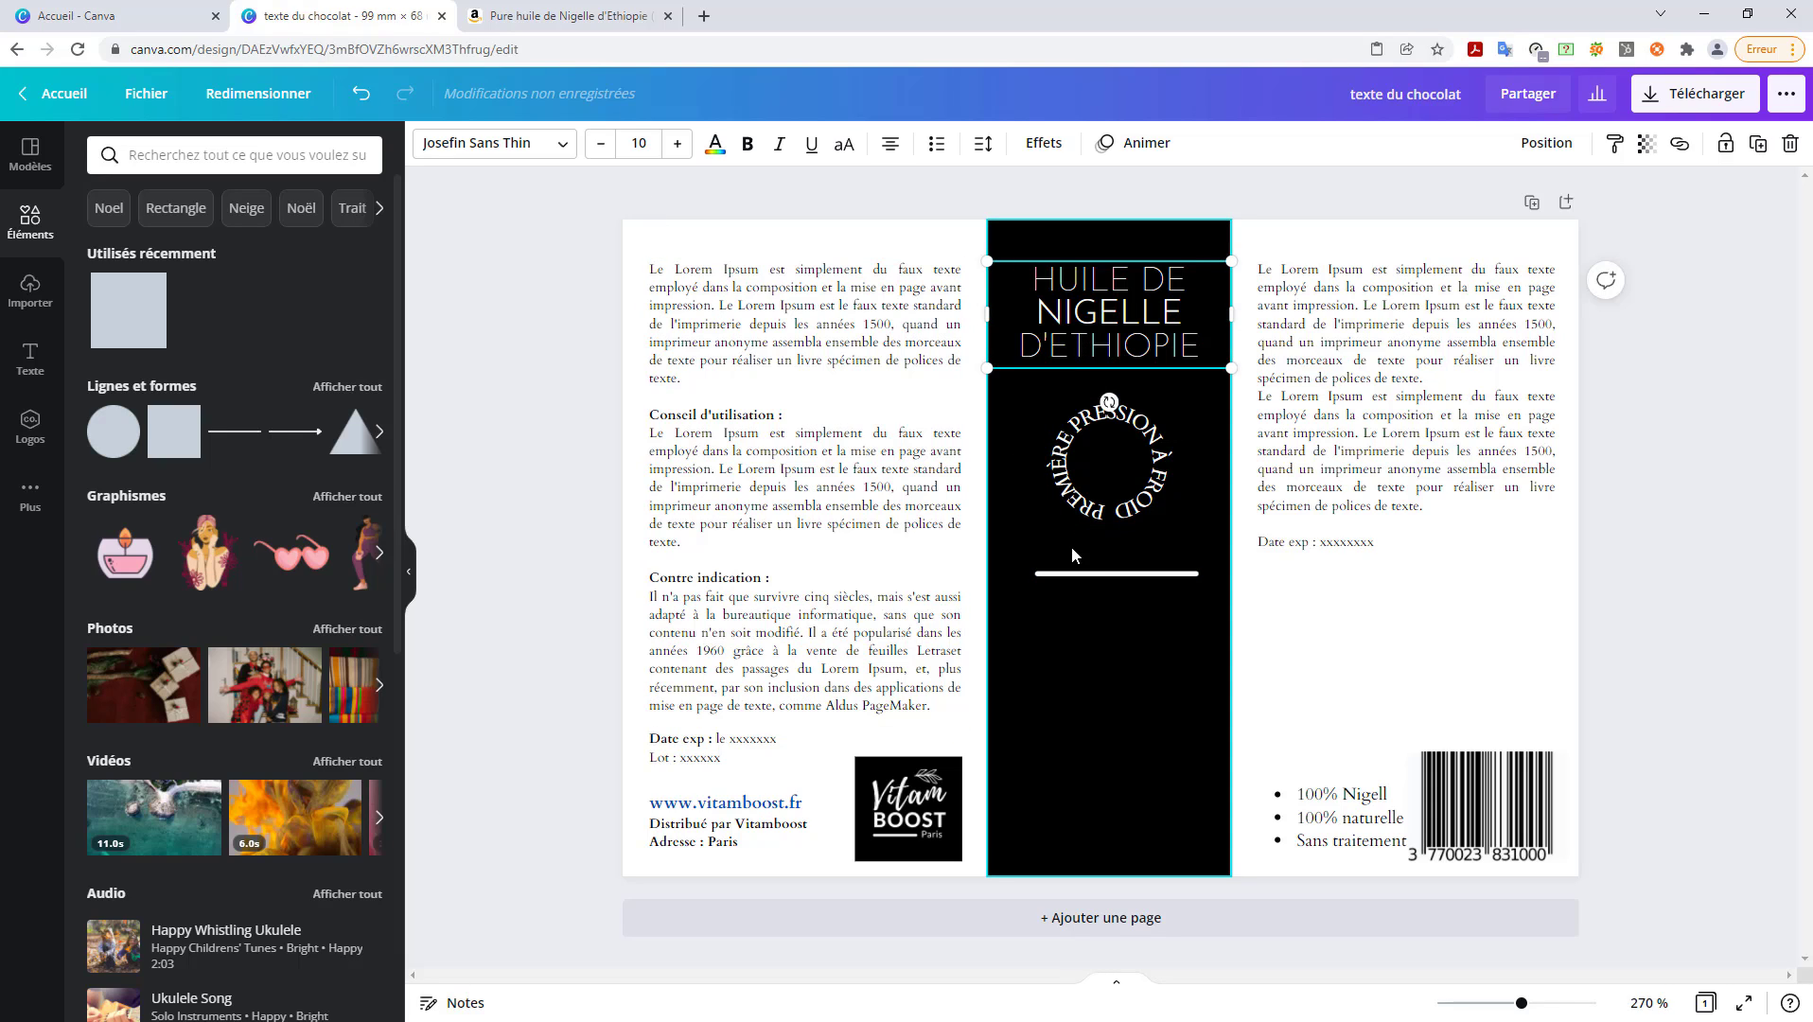
pyautogui.click(1067, 574)
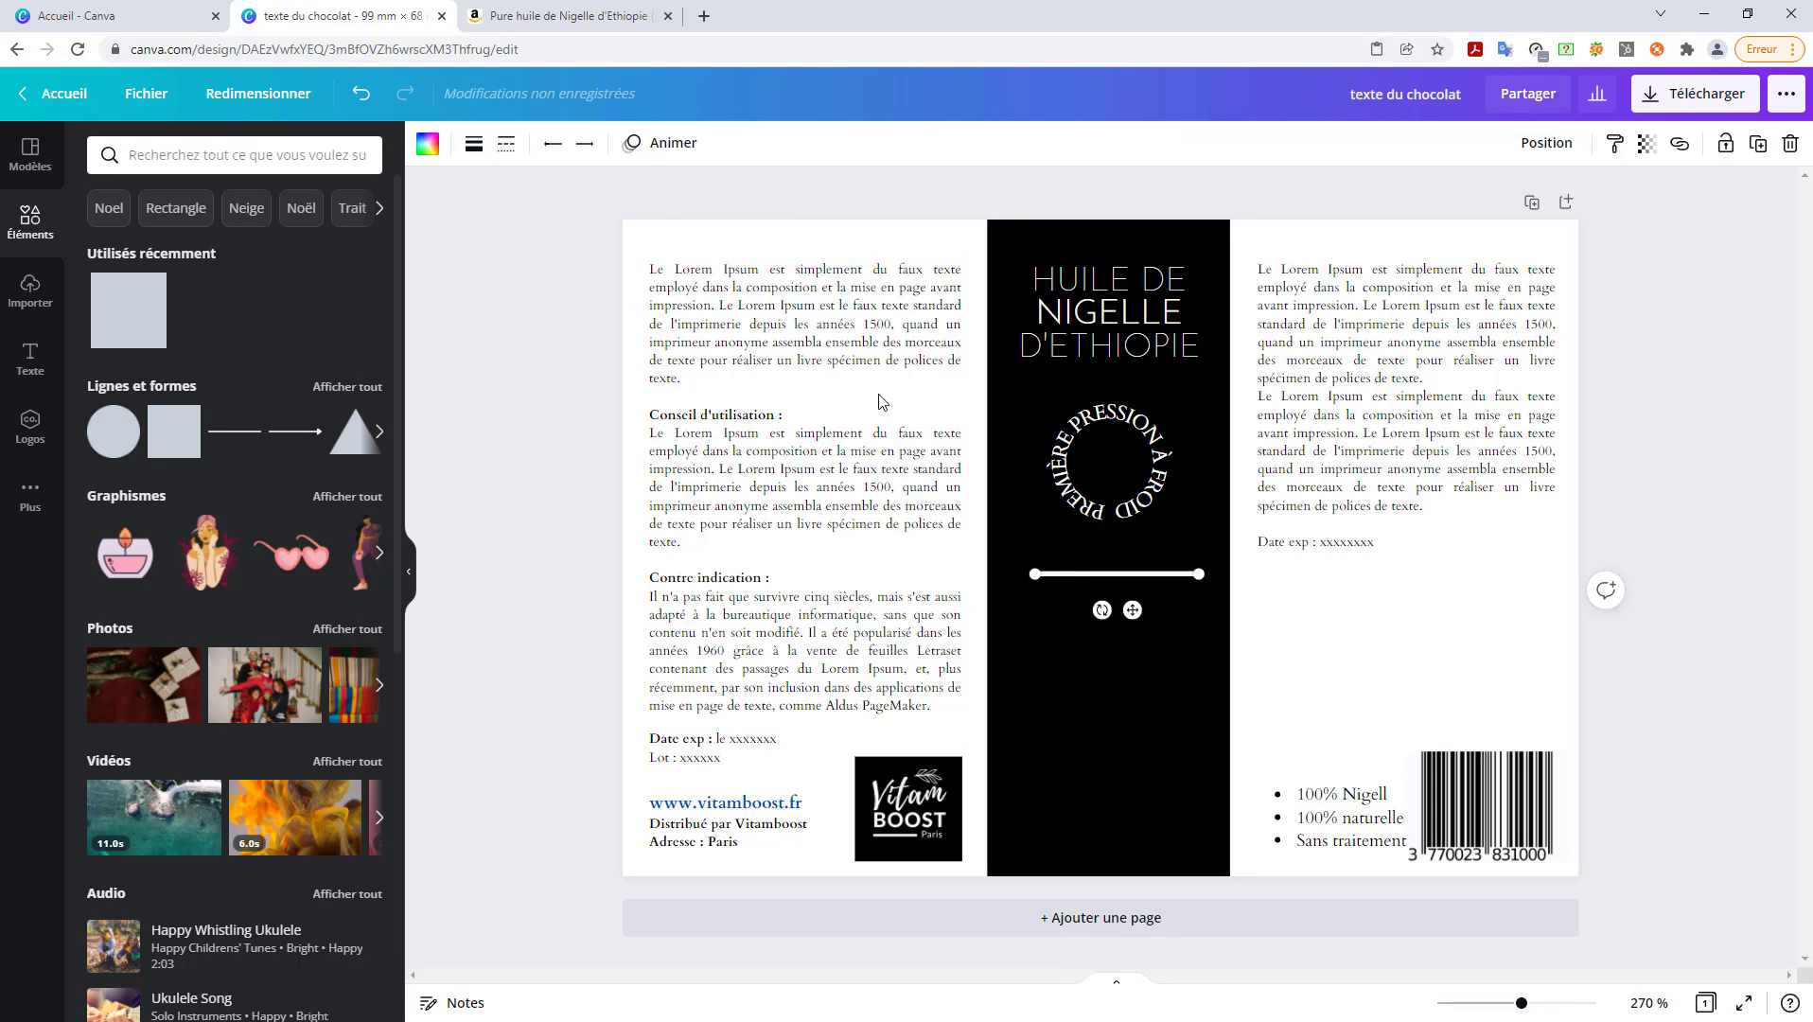
pyautogui.click(474, 142)
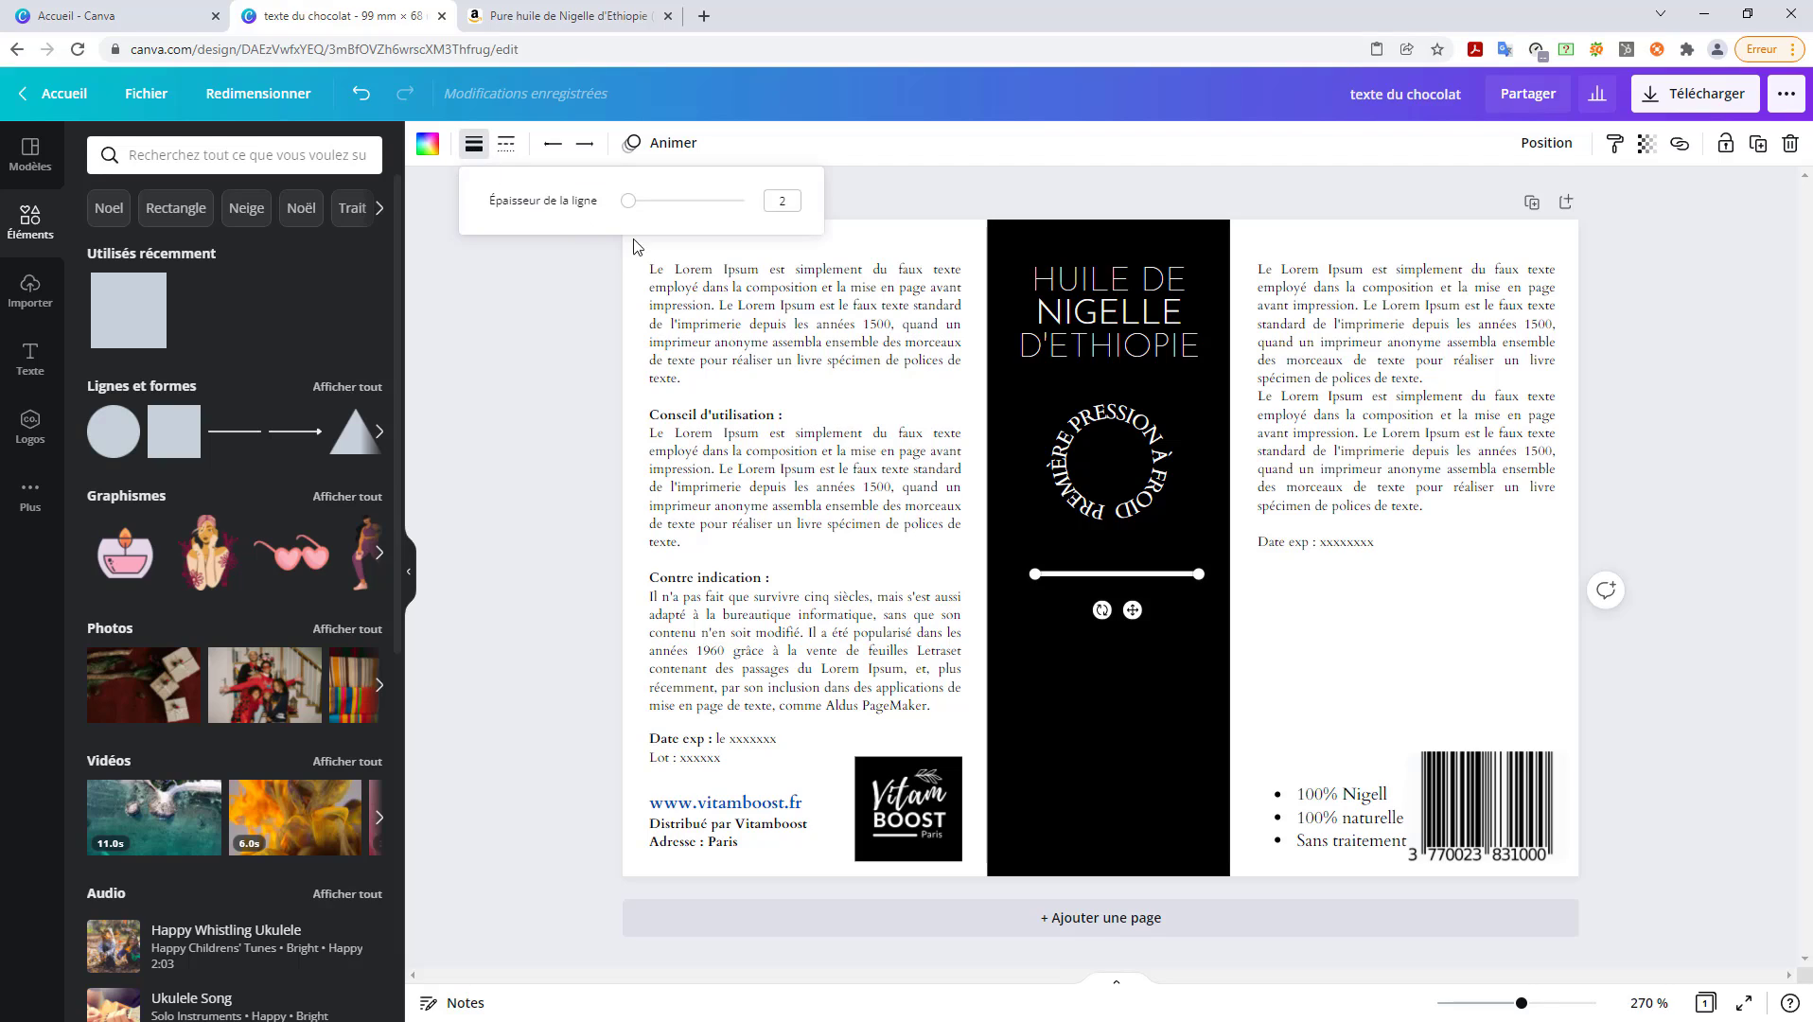
pyautogui.click(782, 202)
pyautogui.write('1')
pyautogui.click(1037, 719)
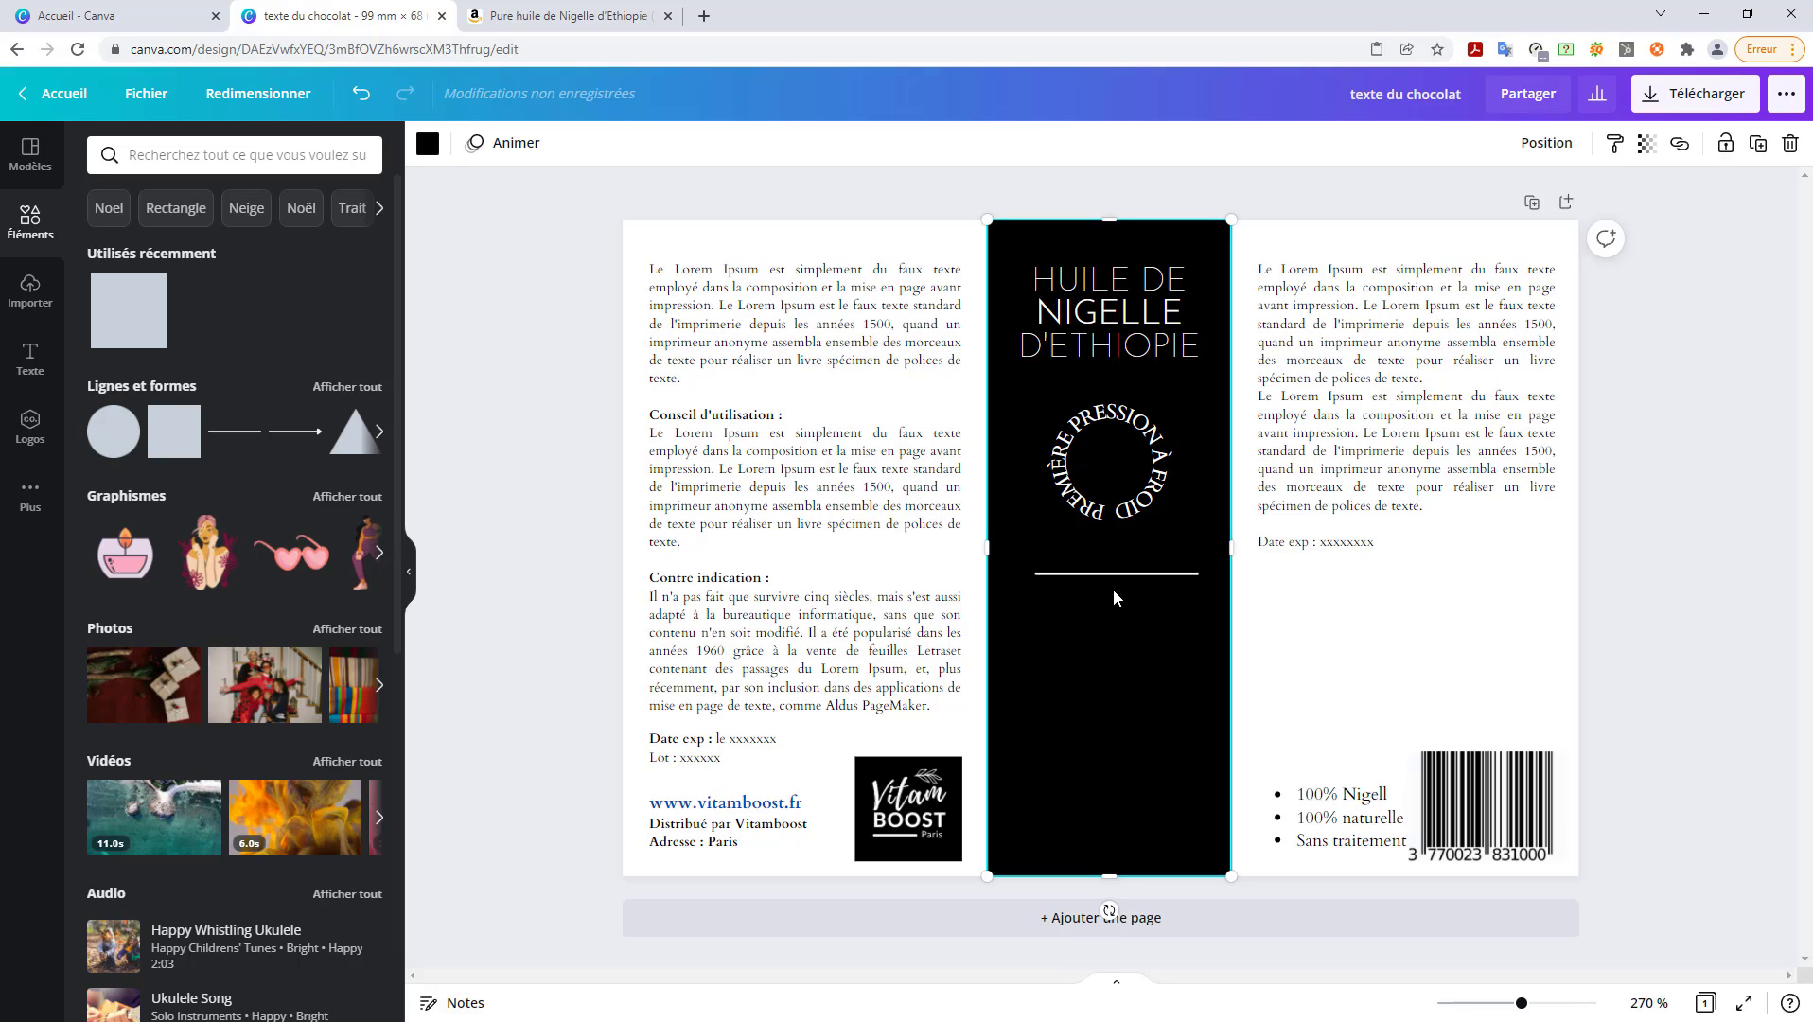
# - Reposition the thin white line so it is horizontally centred in the black band under the circular text
pyautogui.click(1120, 574)
pyautogui.moveTo(1120, 575); pyautogui.dragTo(1113, 571)
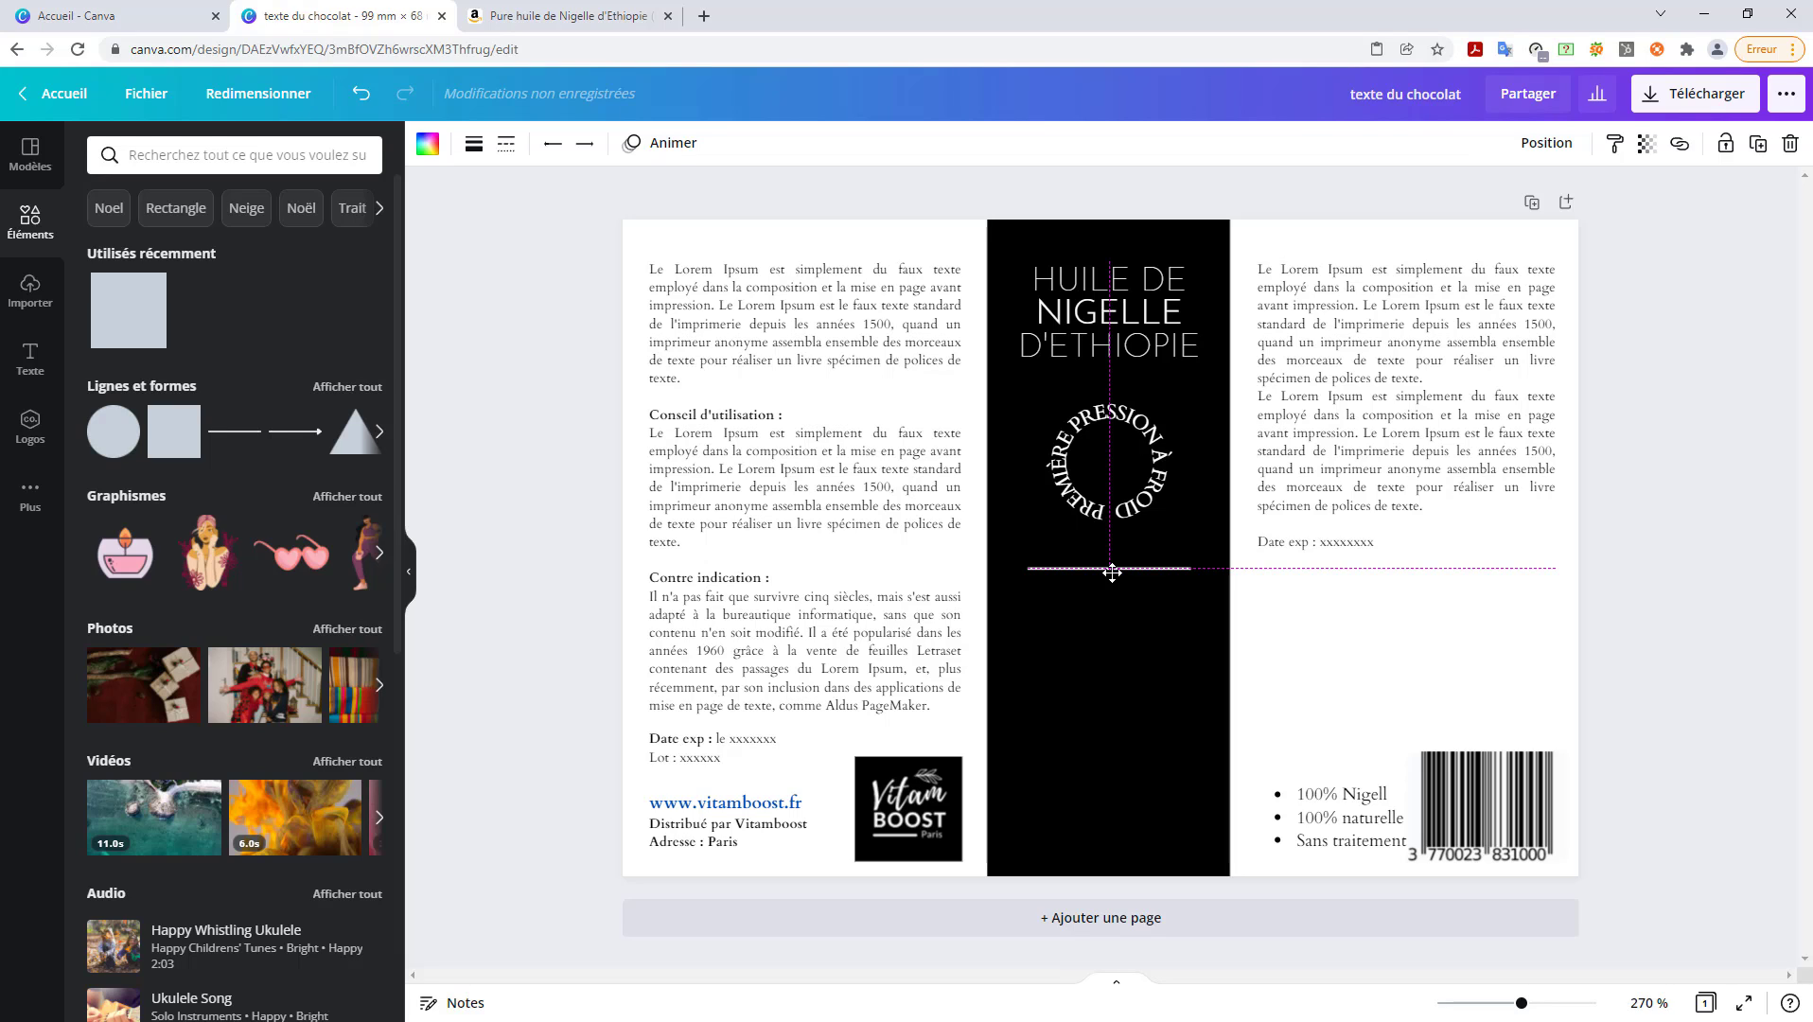
pyautogui.moveTo(1112, 571); pyautogui.dragTo(1112, 574)
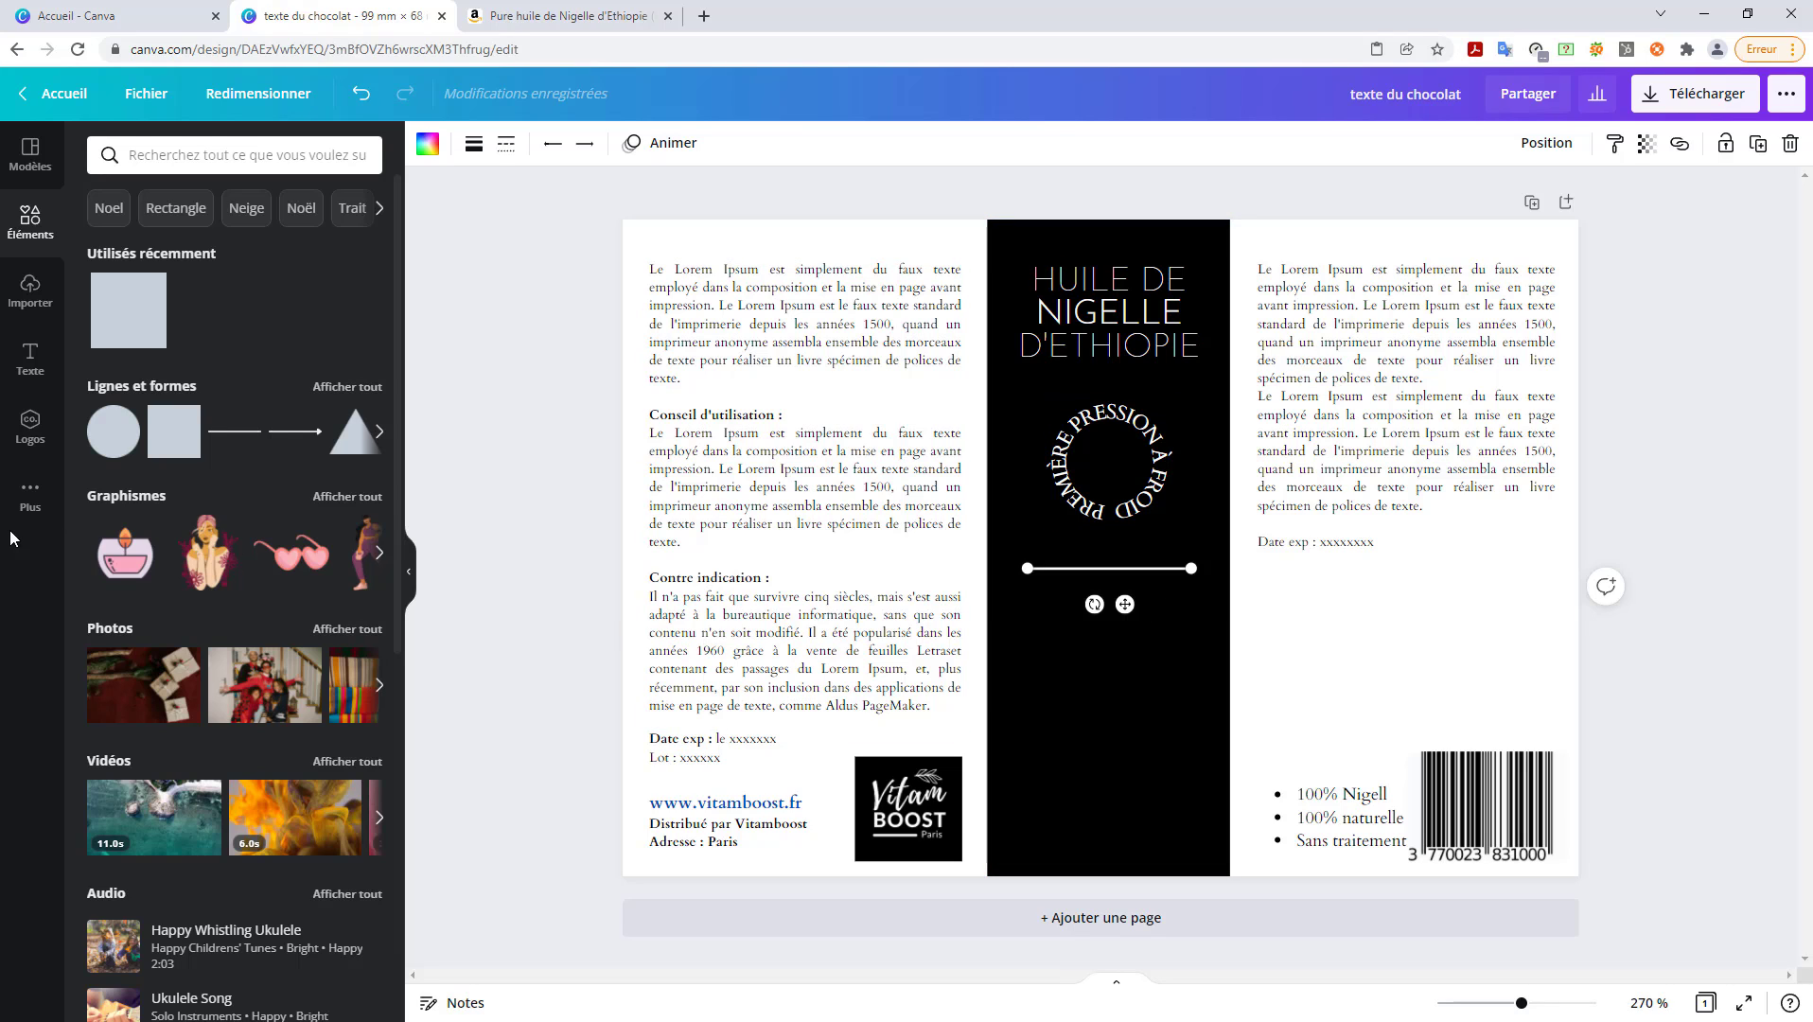
# - Add a subtitle text box in the black band reading "Qualite vegetale prenium"
pyautogui.click(28, 364)
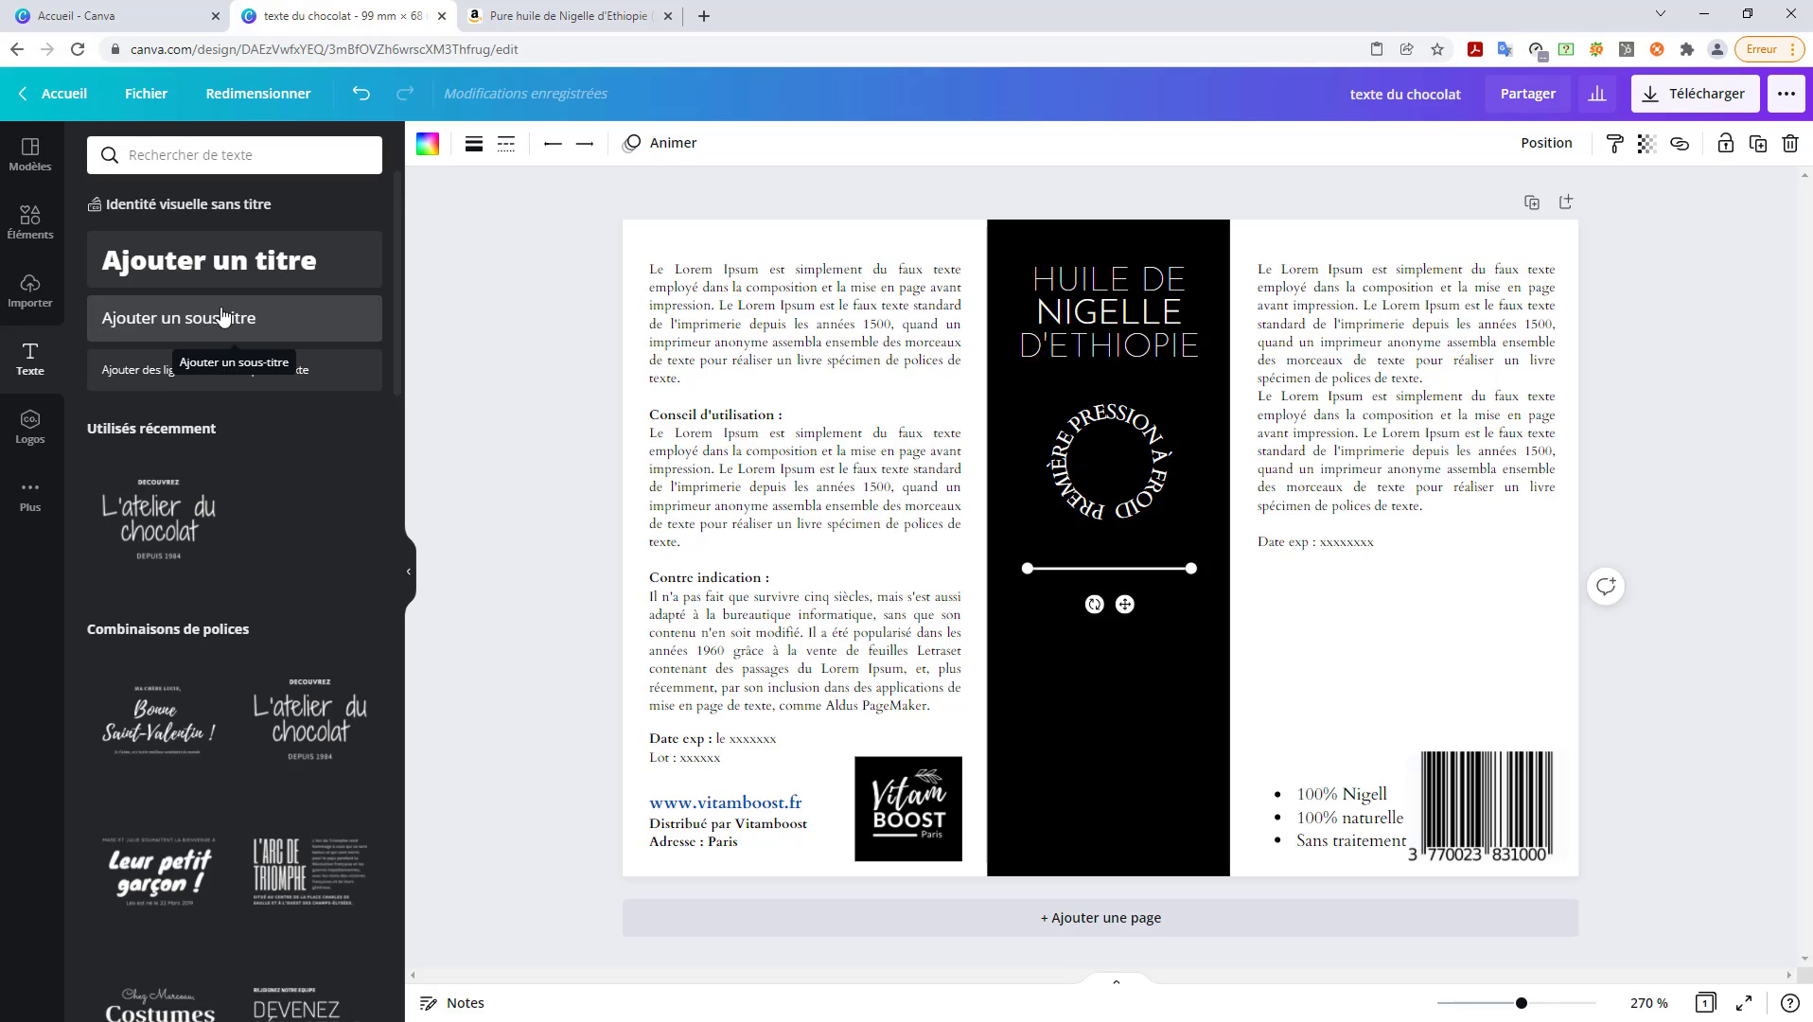
pyautogui.click(345, 317)
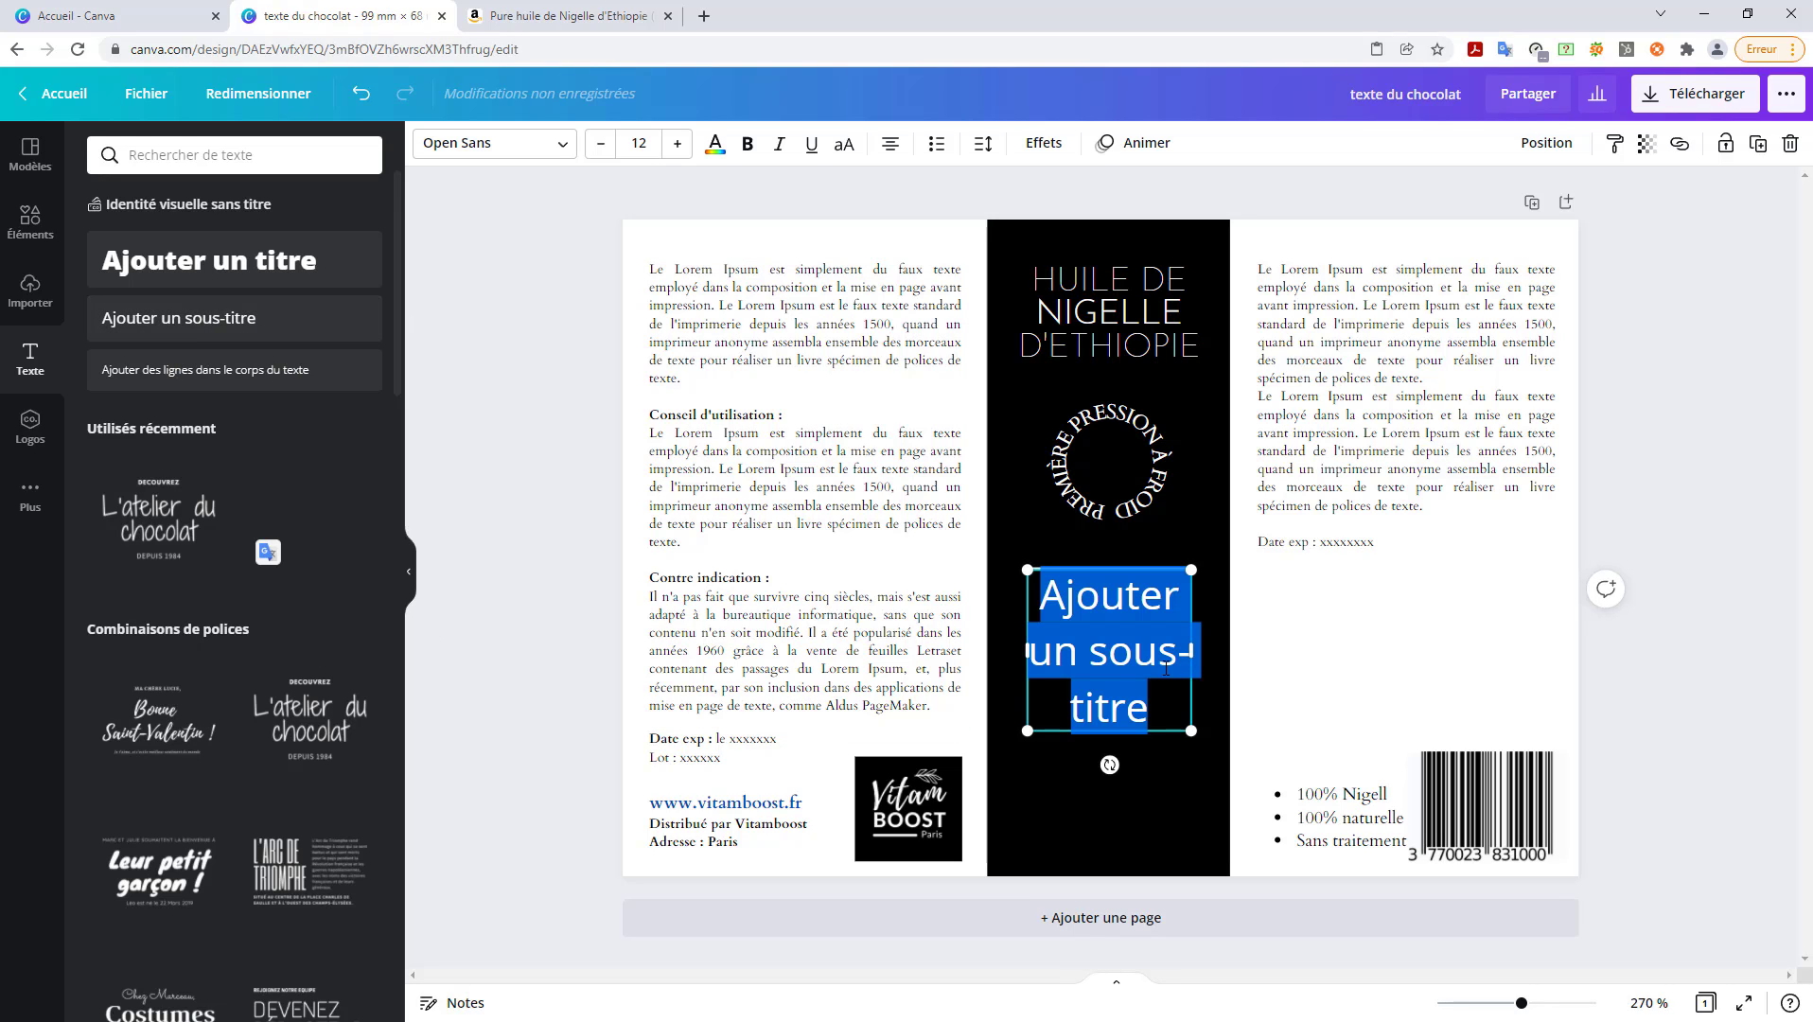
pyautogui.write('Qua')
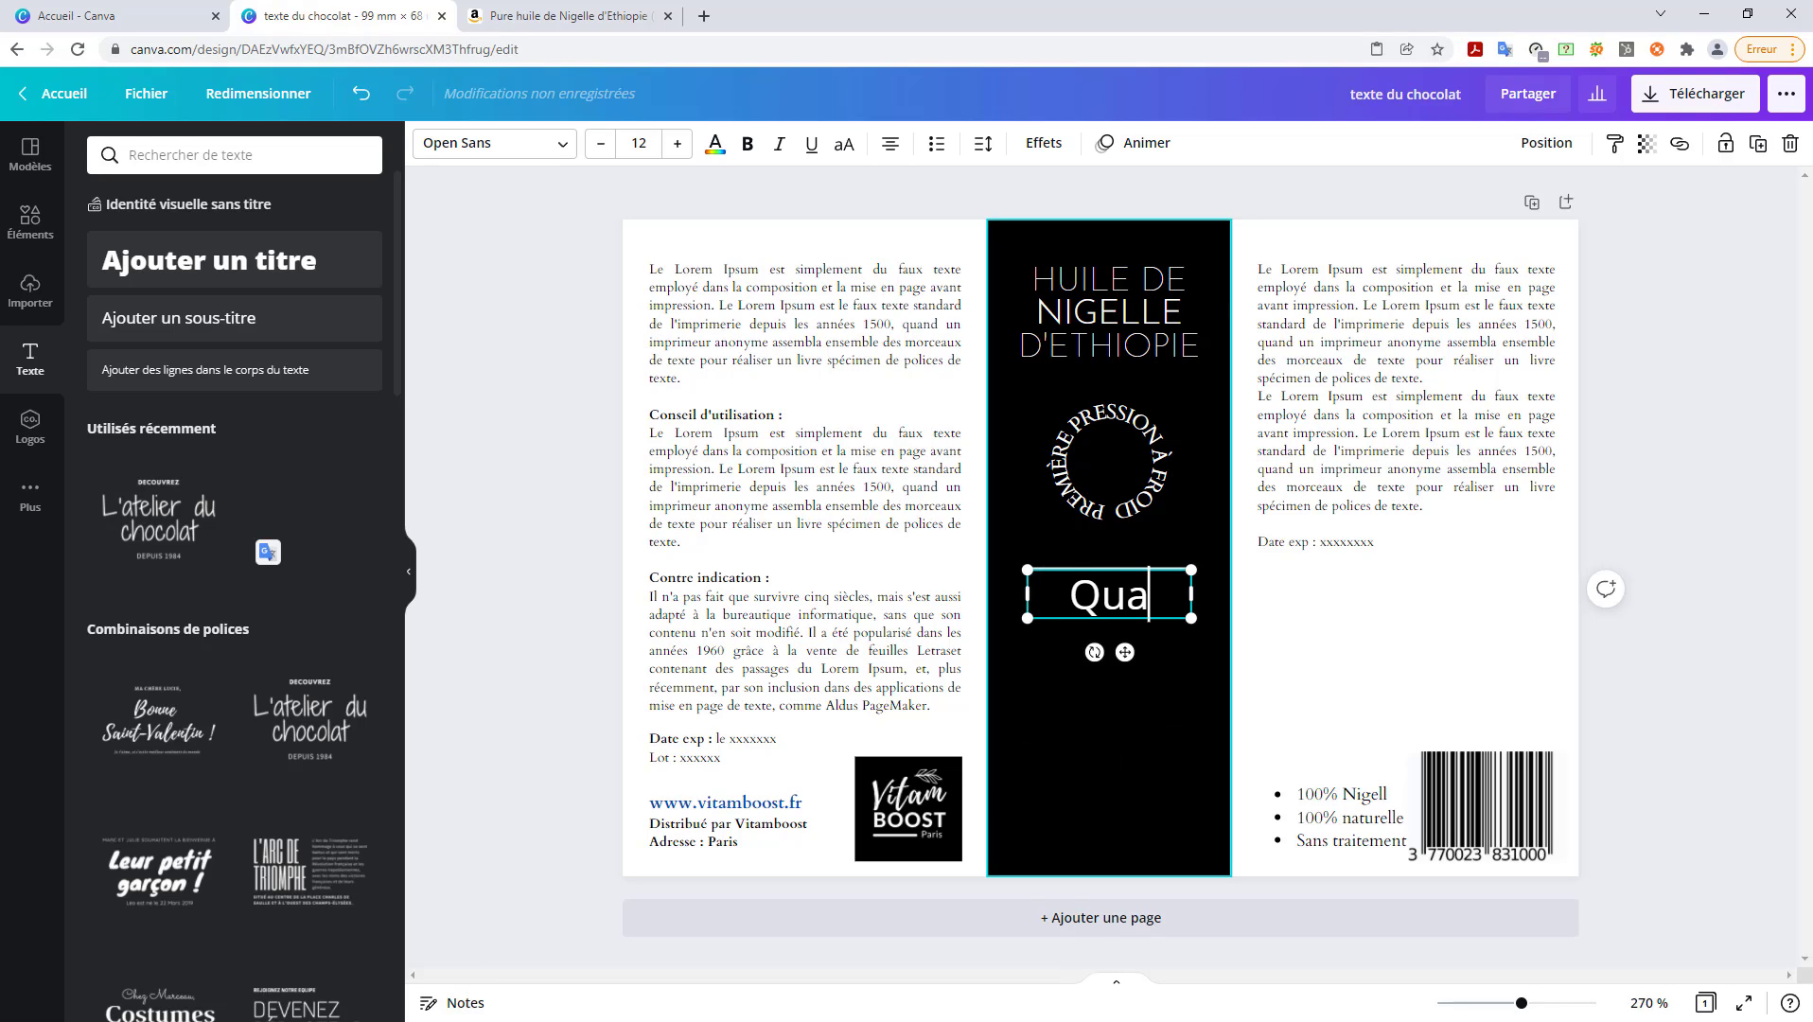
pyautogui.write('lite vegetal')
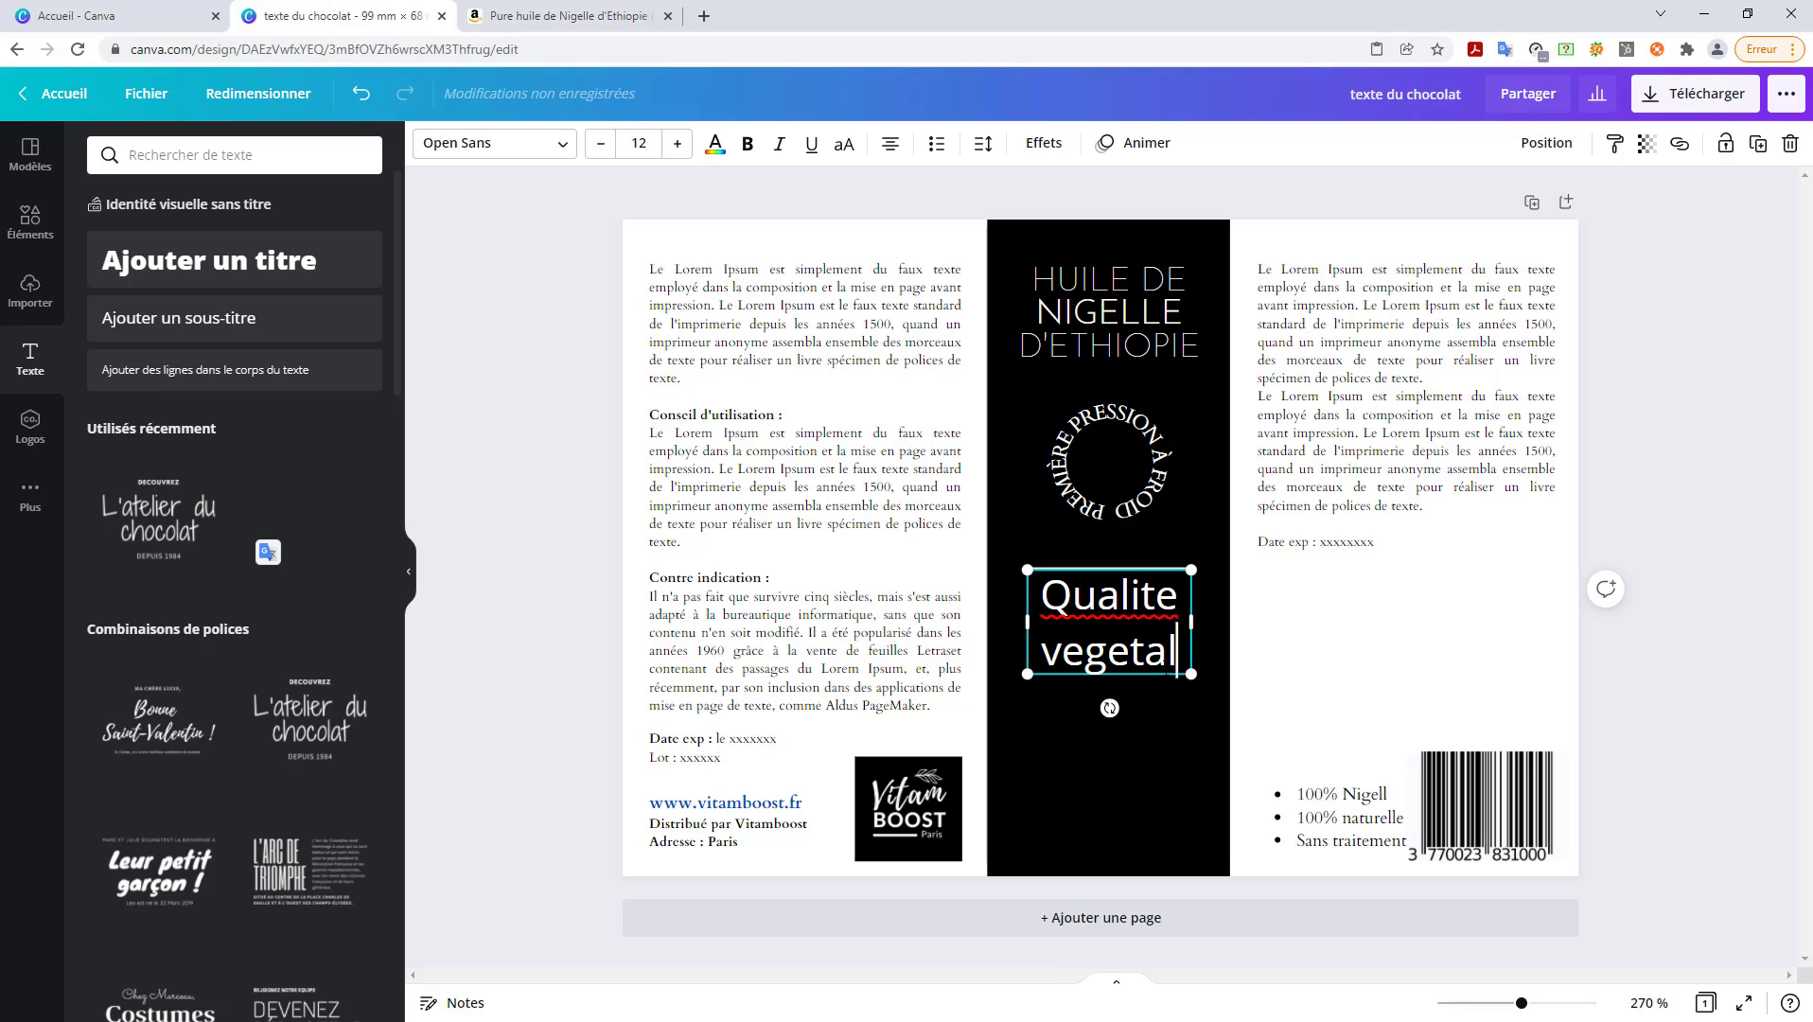
pyautogui.write('e pren')
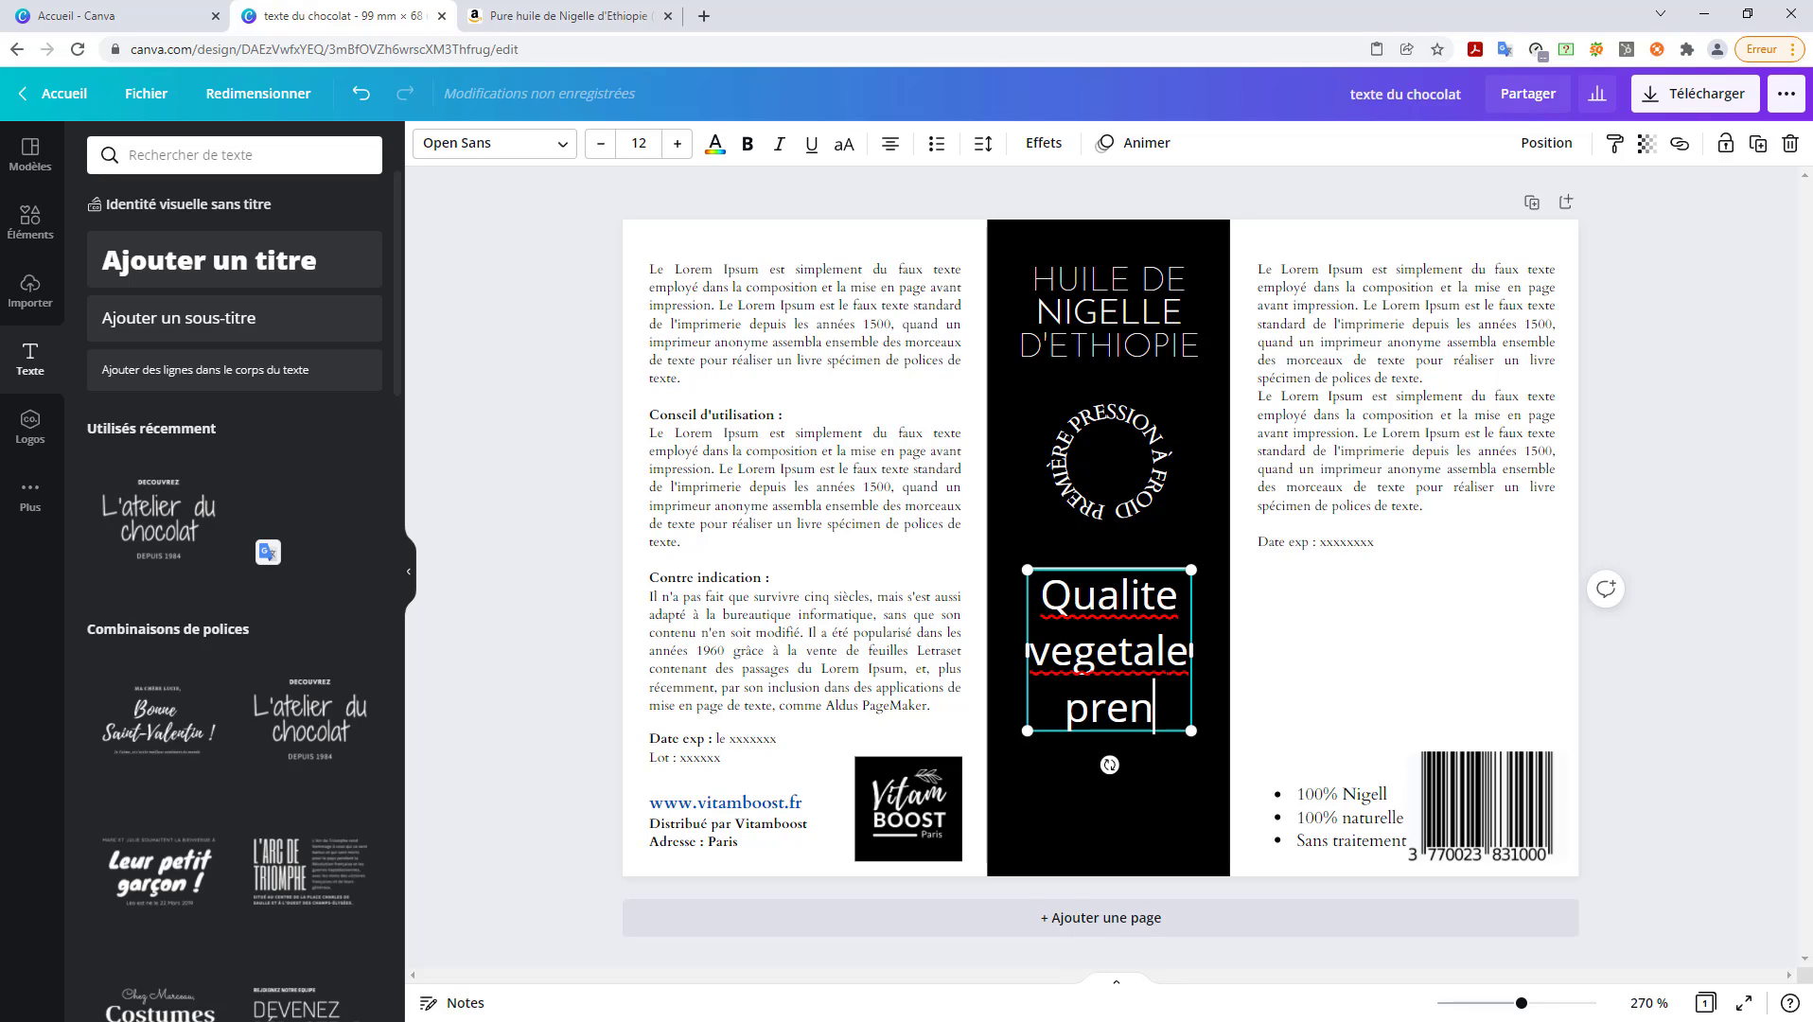
pyautogui.write('ium')
pyautogui.hotkey('ctrl', 'a')
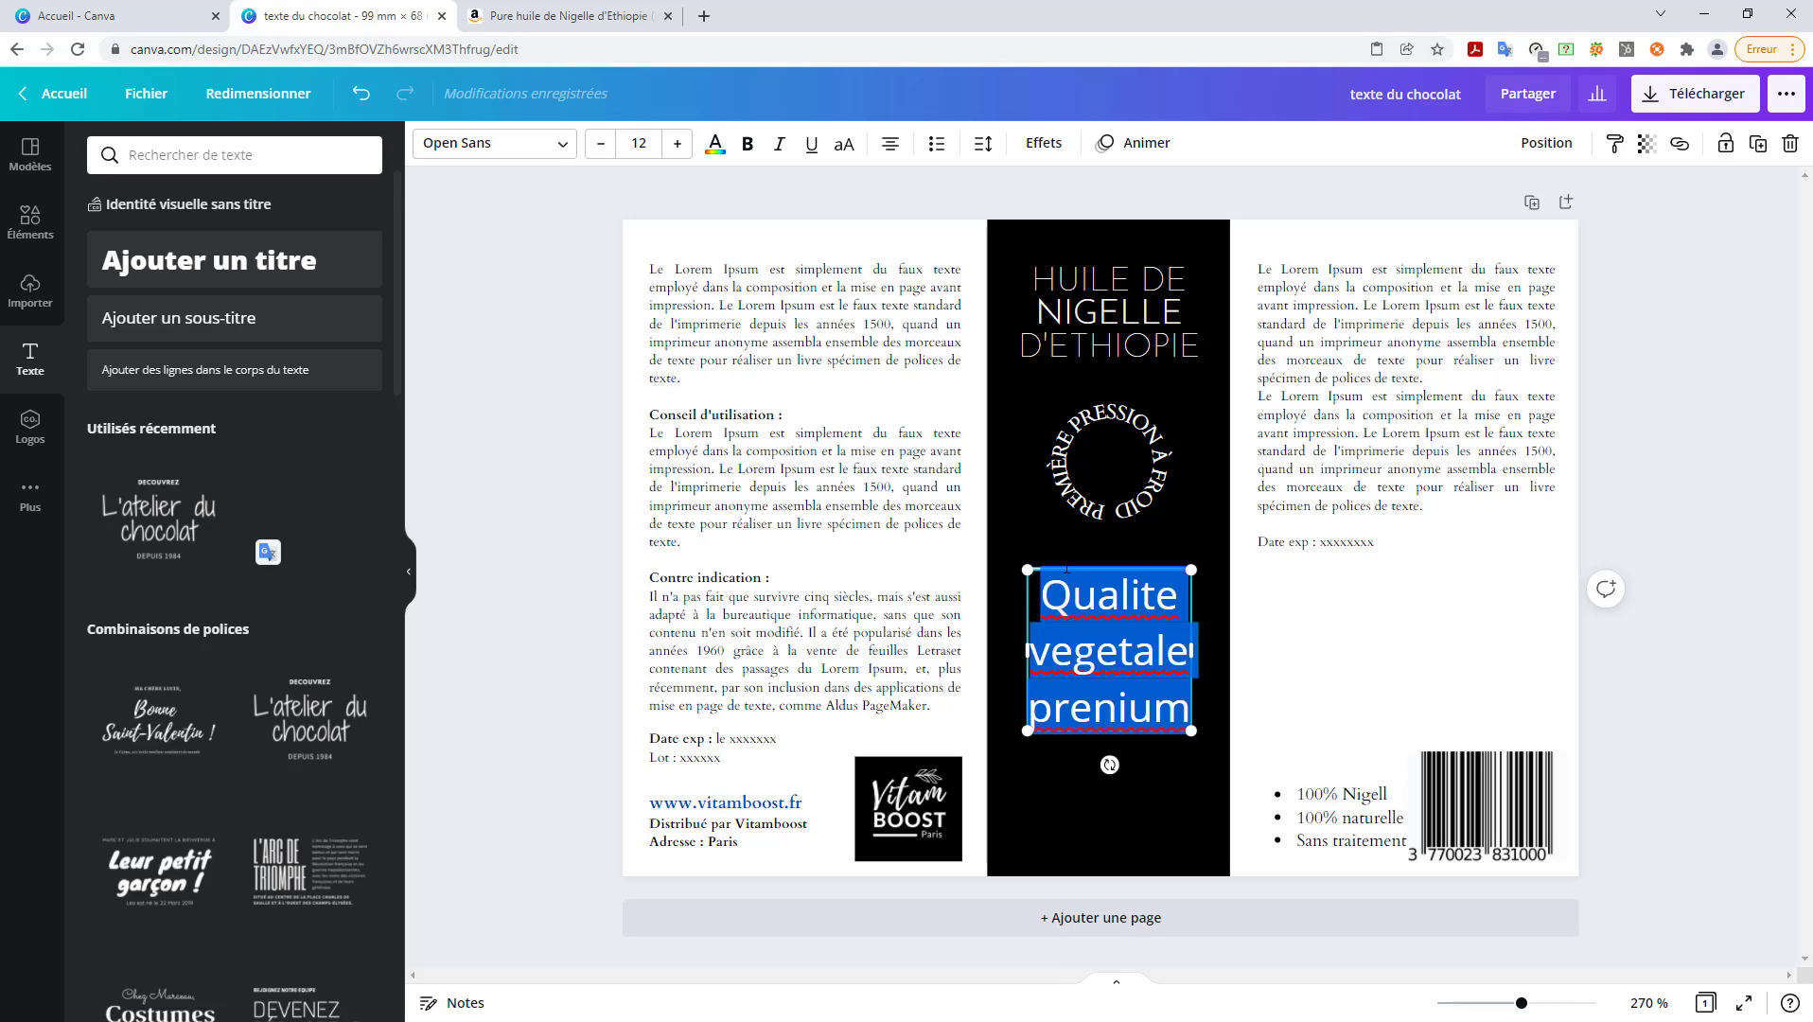
# - Format the "Qualite vegetale prenium" text in white uppercase letters at font size 5
pyautogui.click(715, 143)
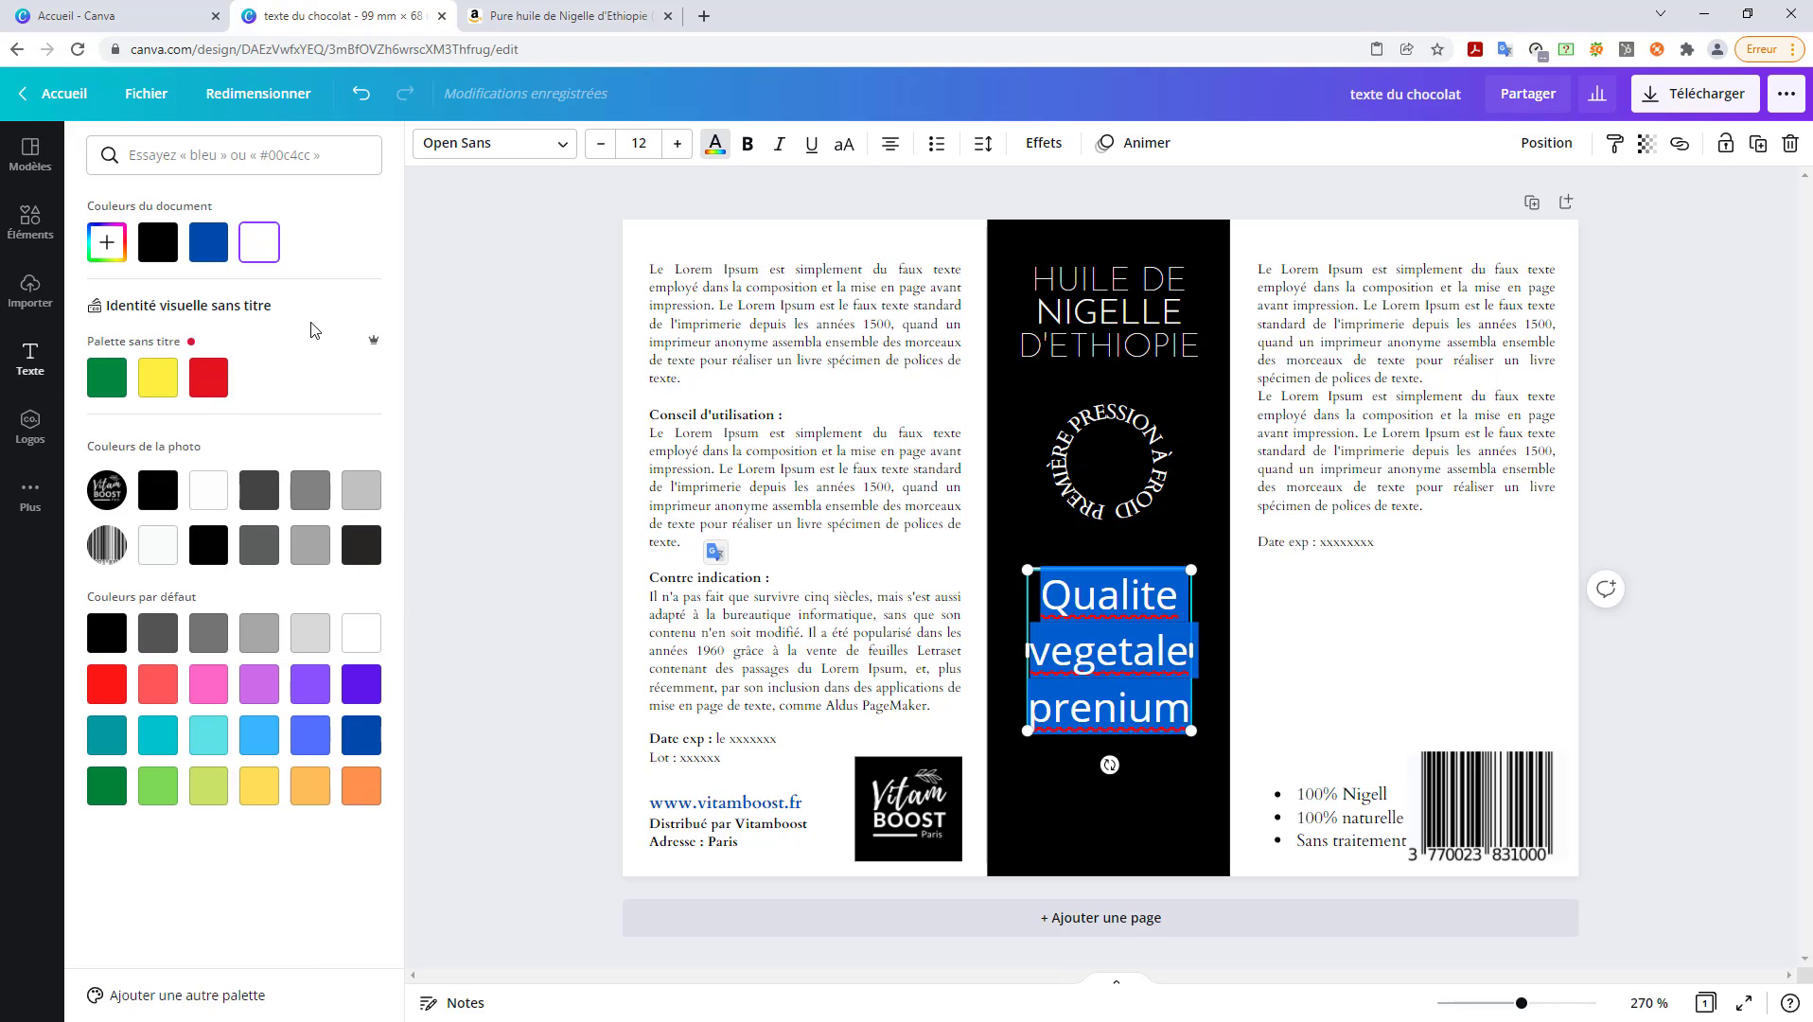
pyautogui.click(263, 245)
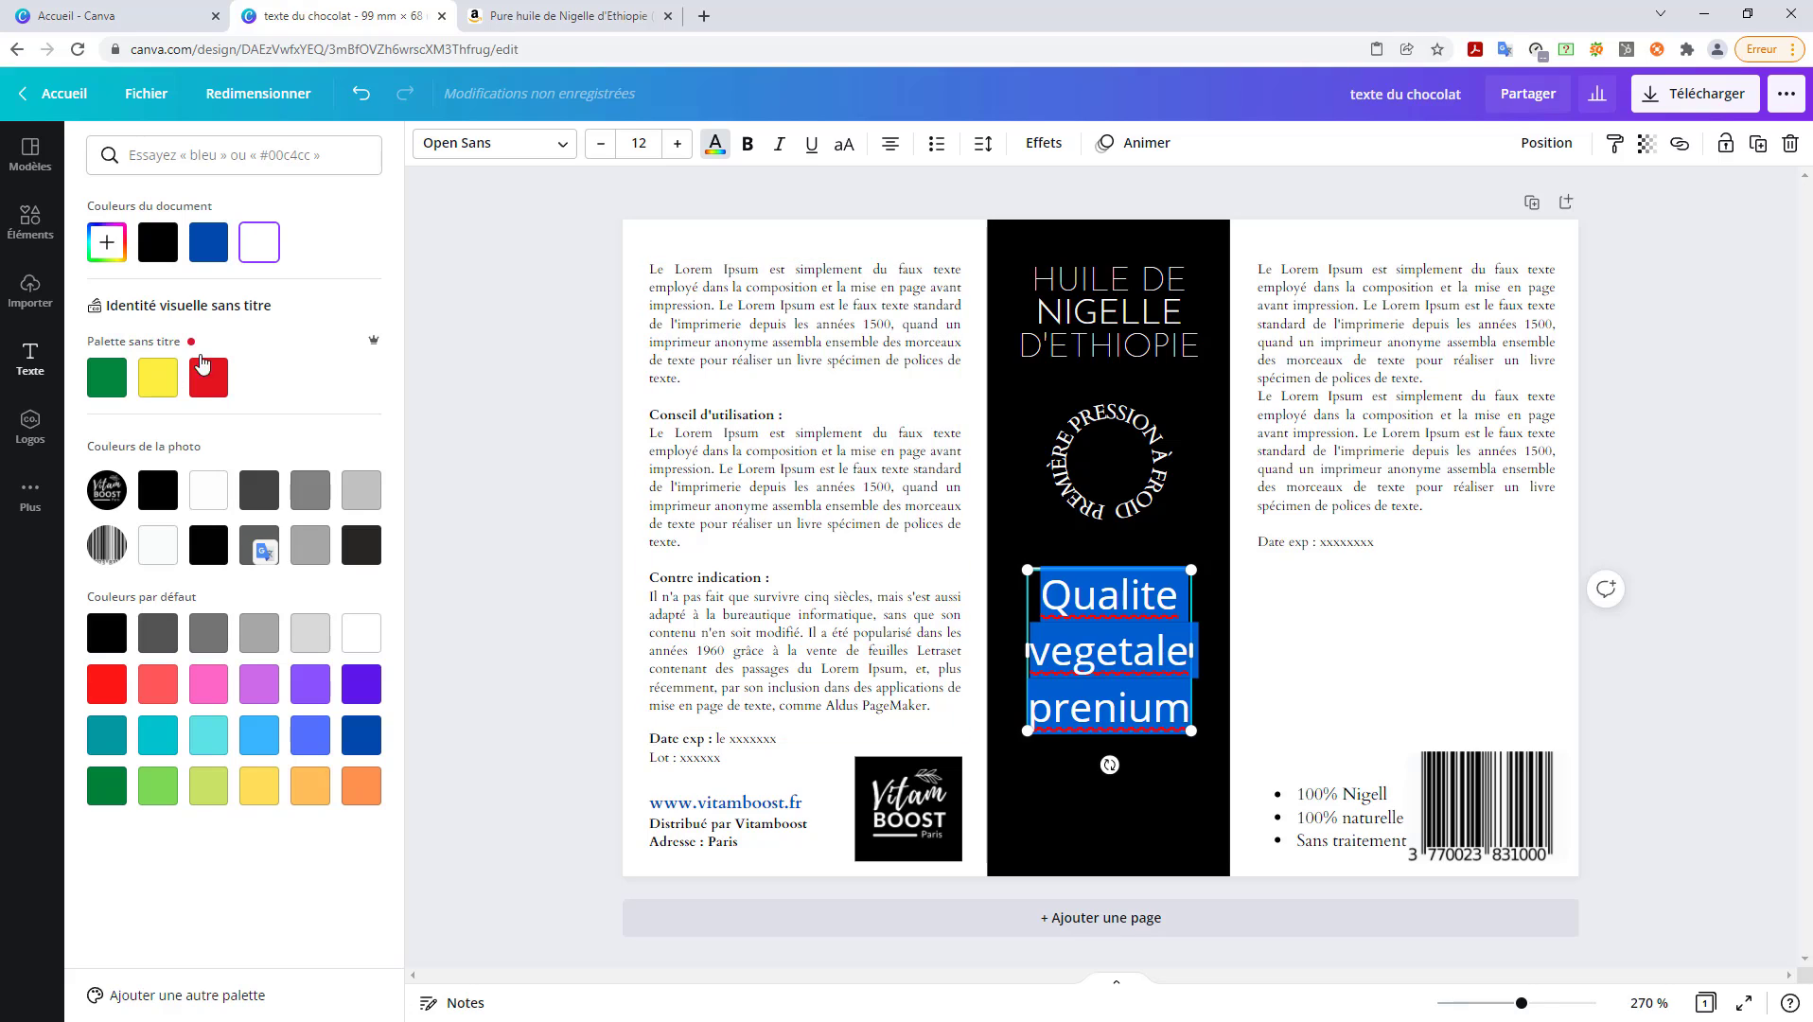
pyautogui.click(847, 146)
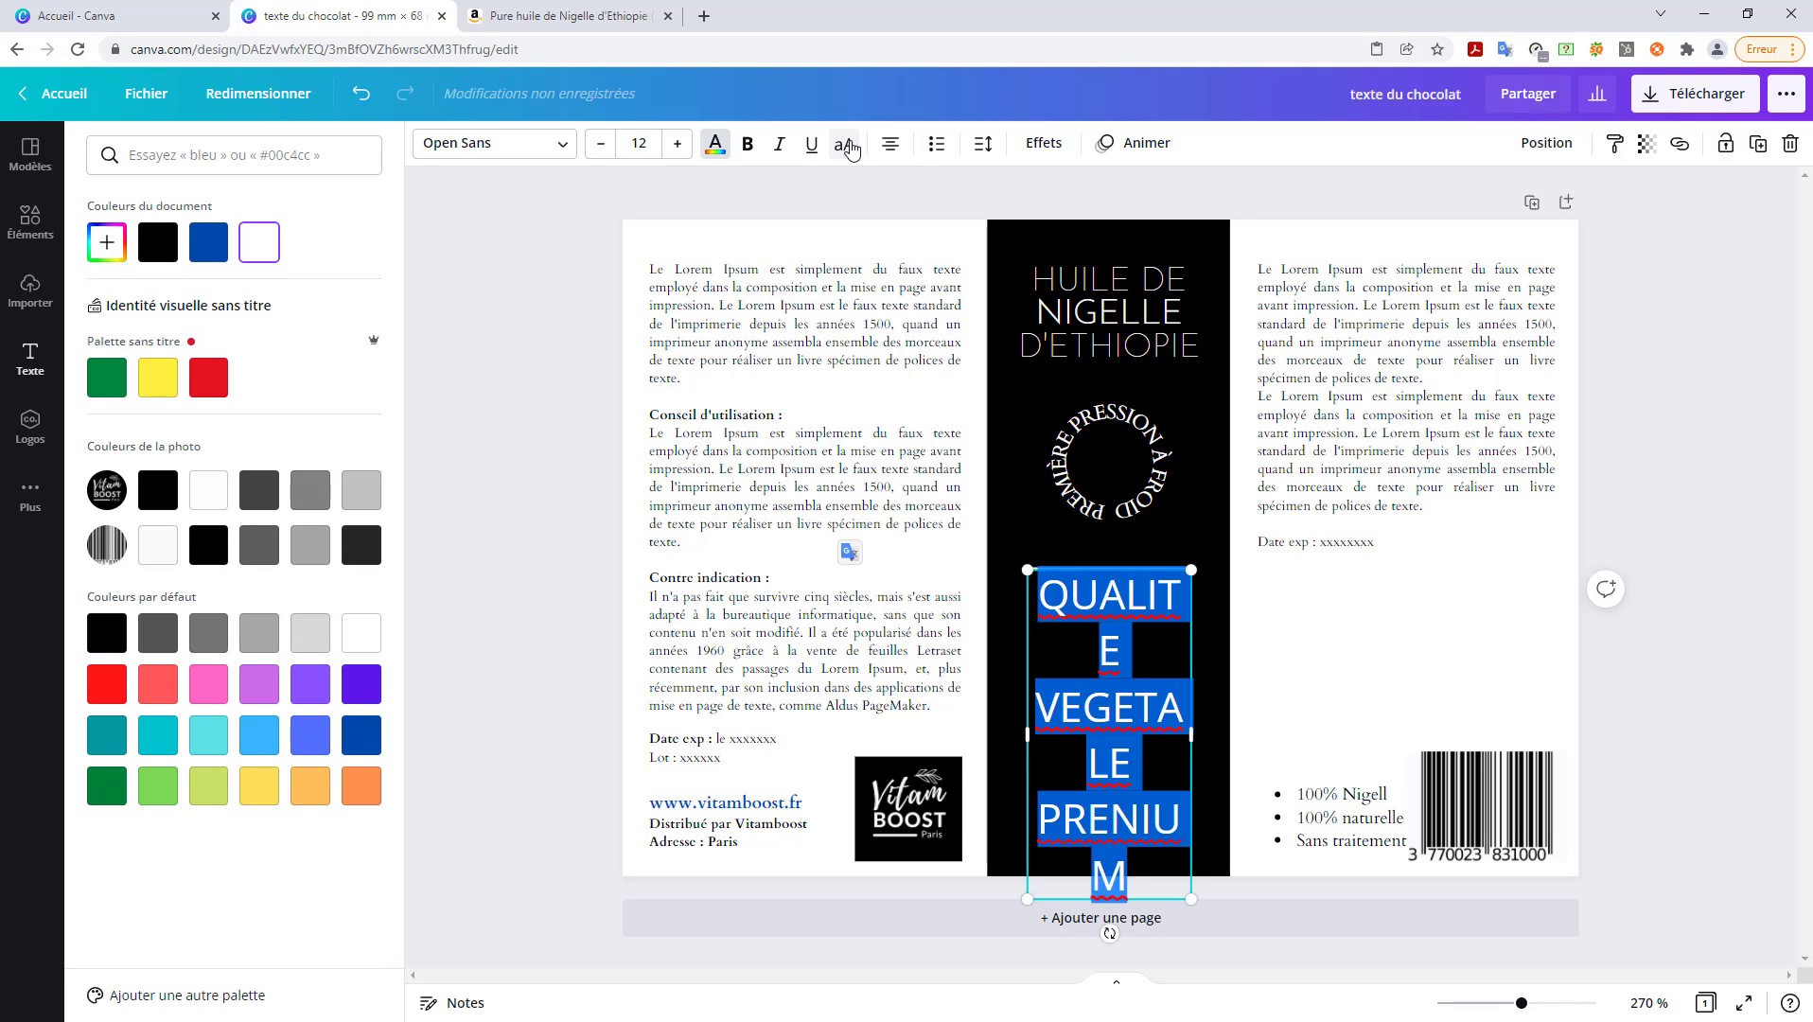
pyautogui.click(651, 145)
pyautogui.click(653, 146)
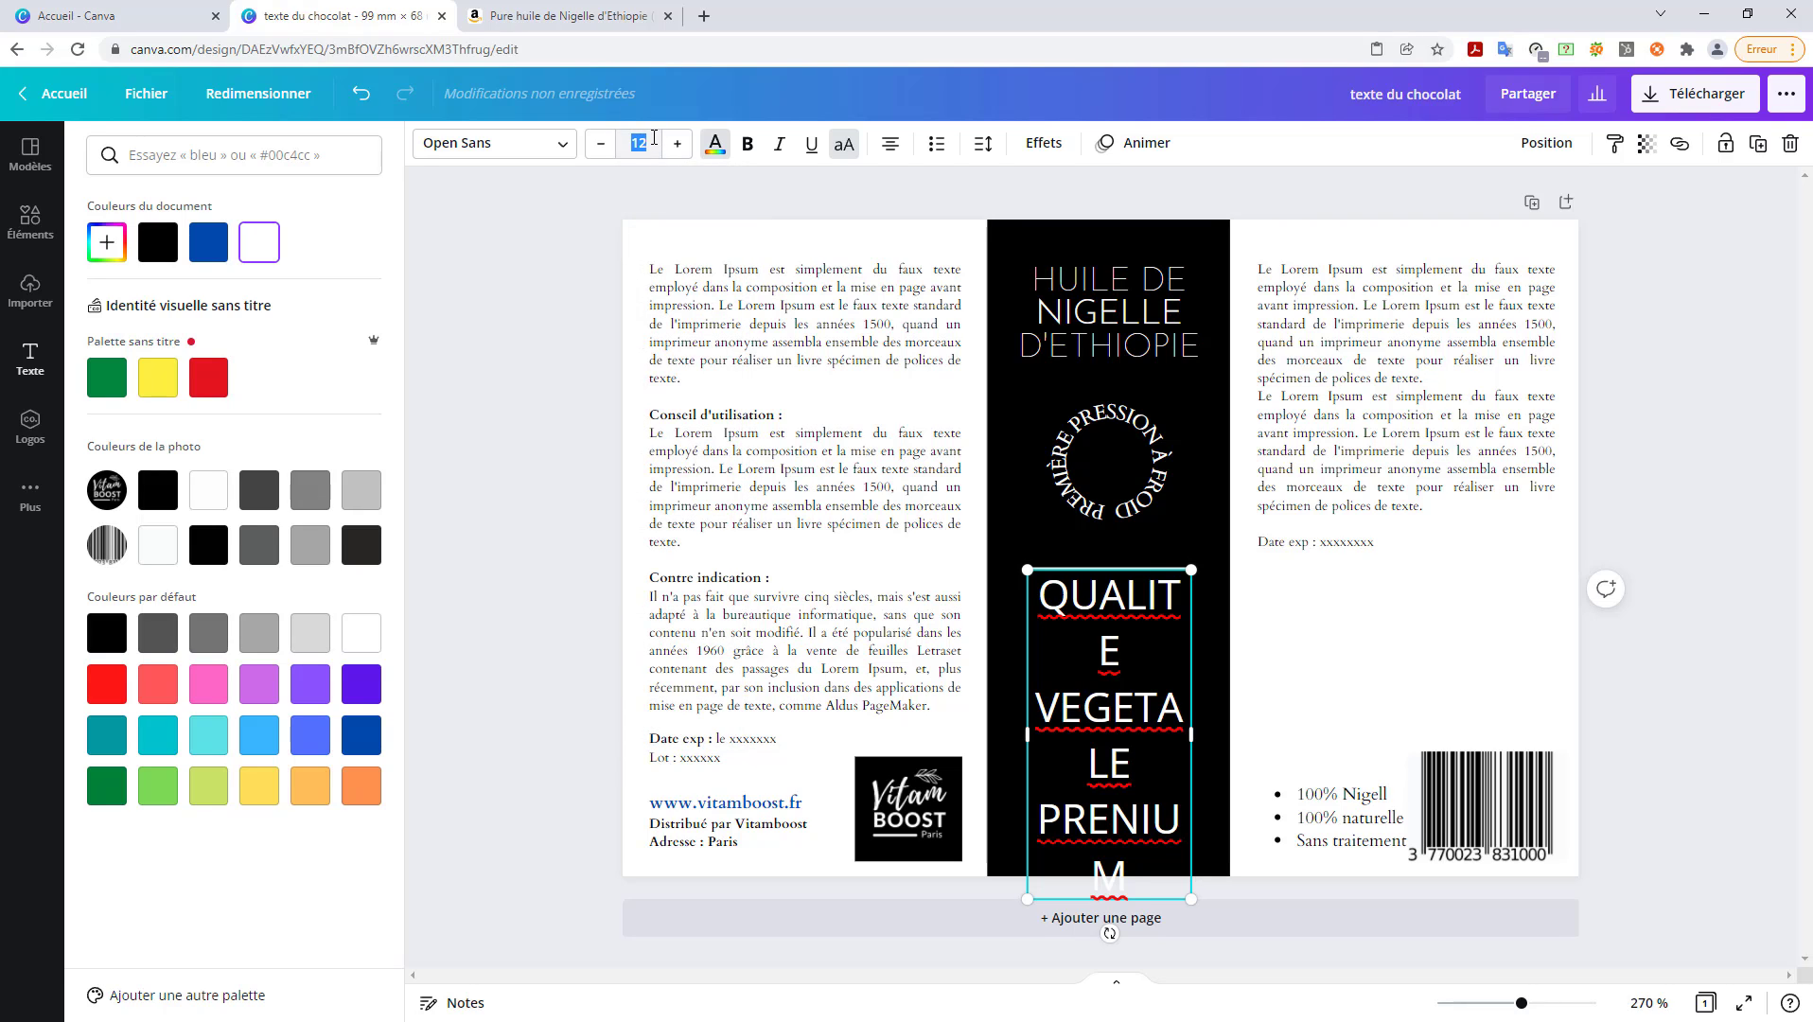
pyautogui.write('4')
pyautogui.press('BackSpace')
# - Set the "Qualite vegetale prenium" text in Cardo at font size 4 and place it just below the white line
pyautogui.click(551, 144)
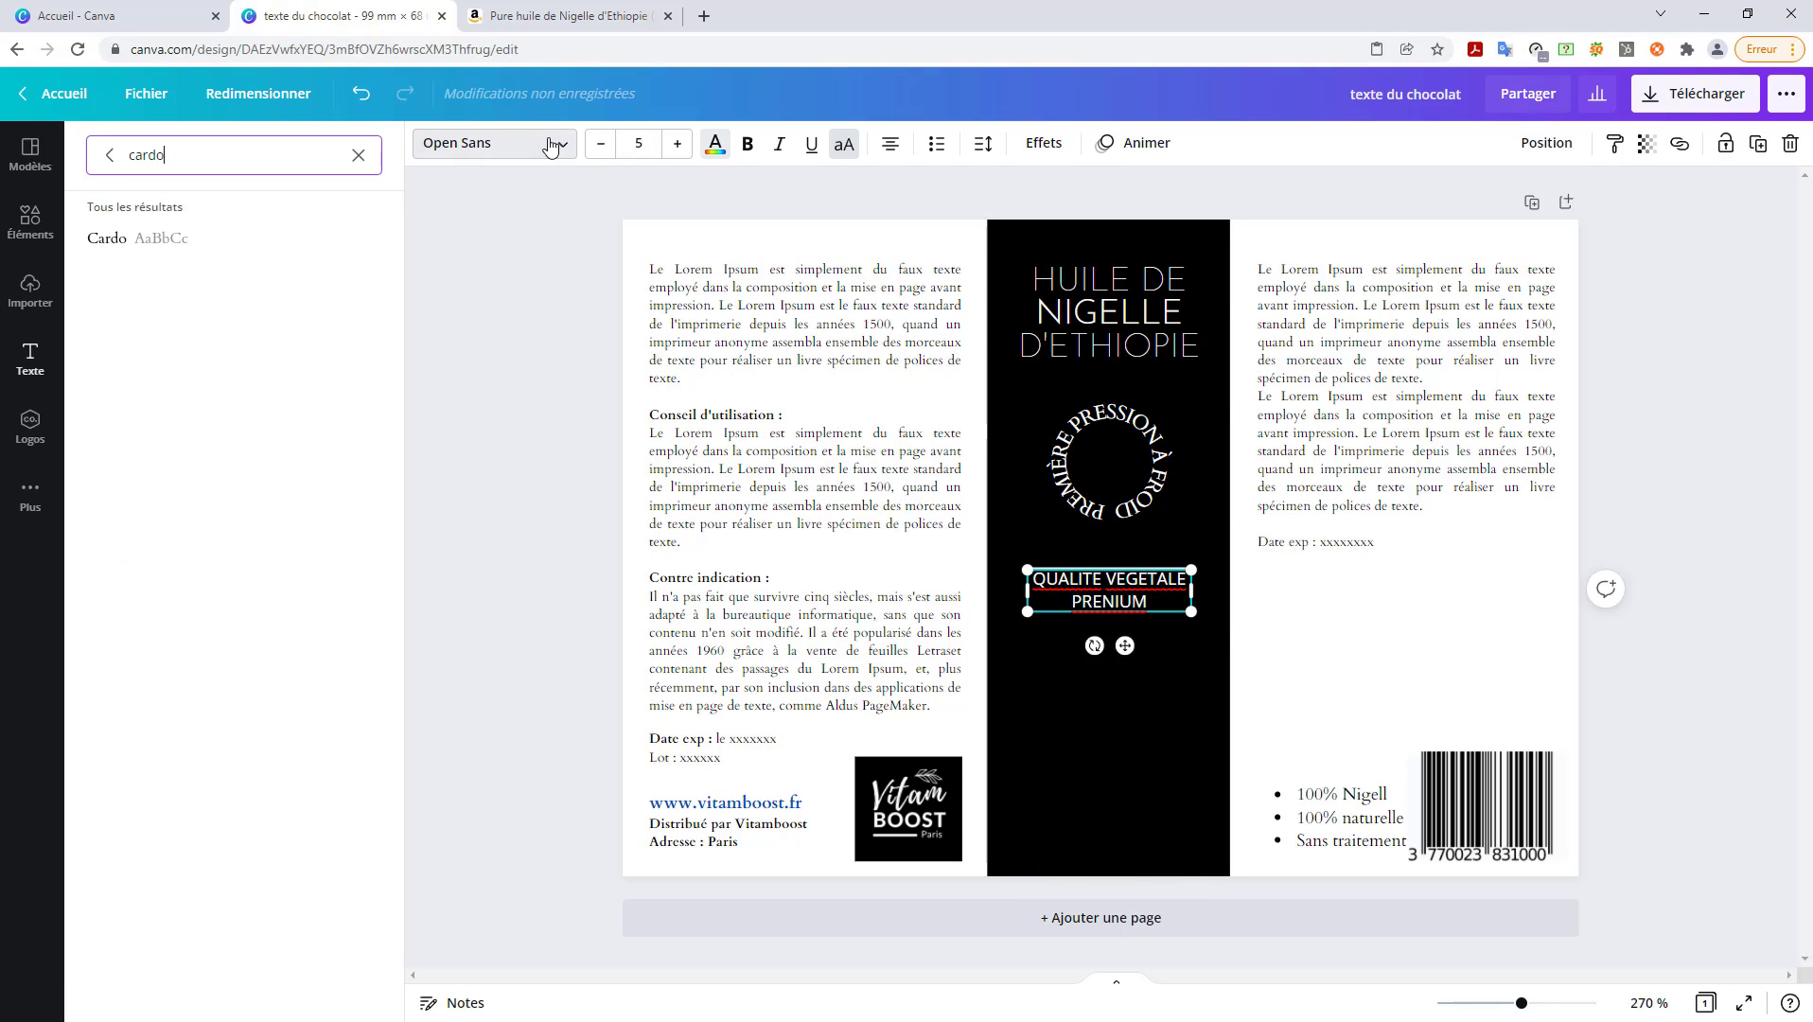
pyautogui.click(126, 241)
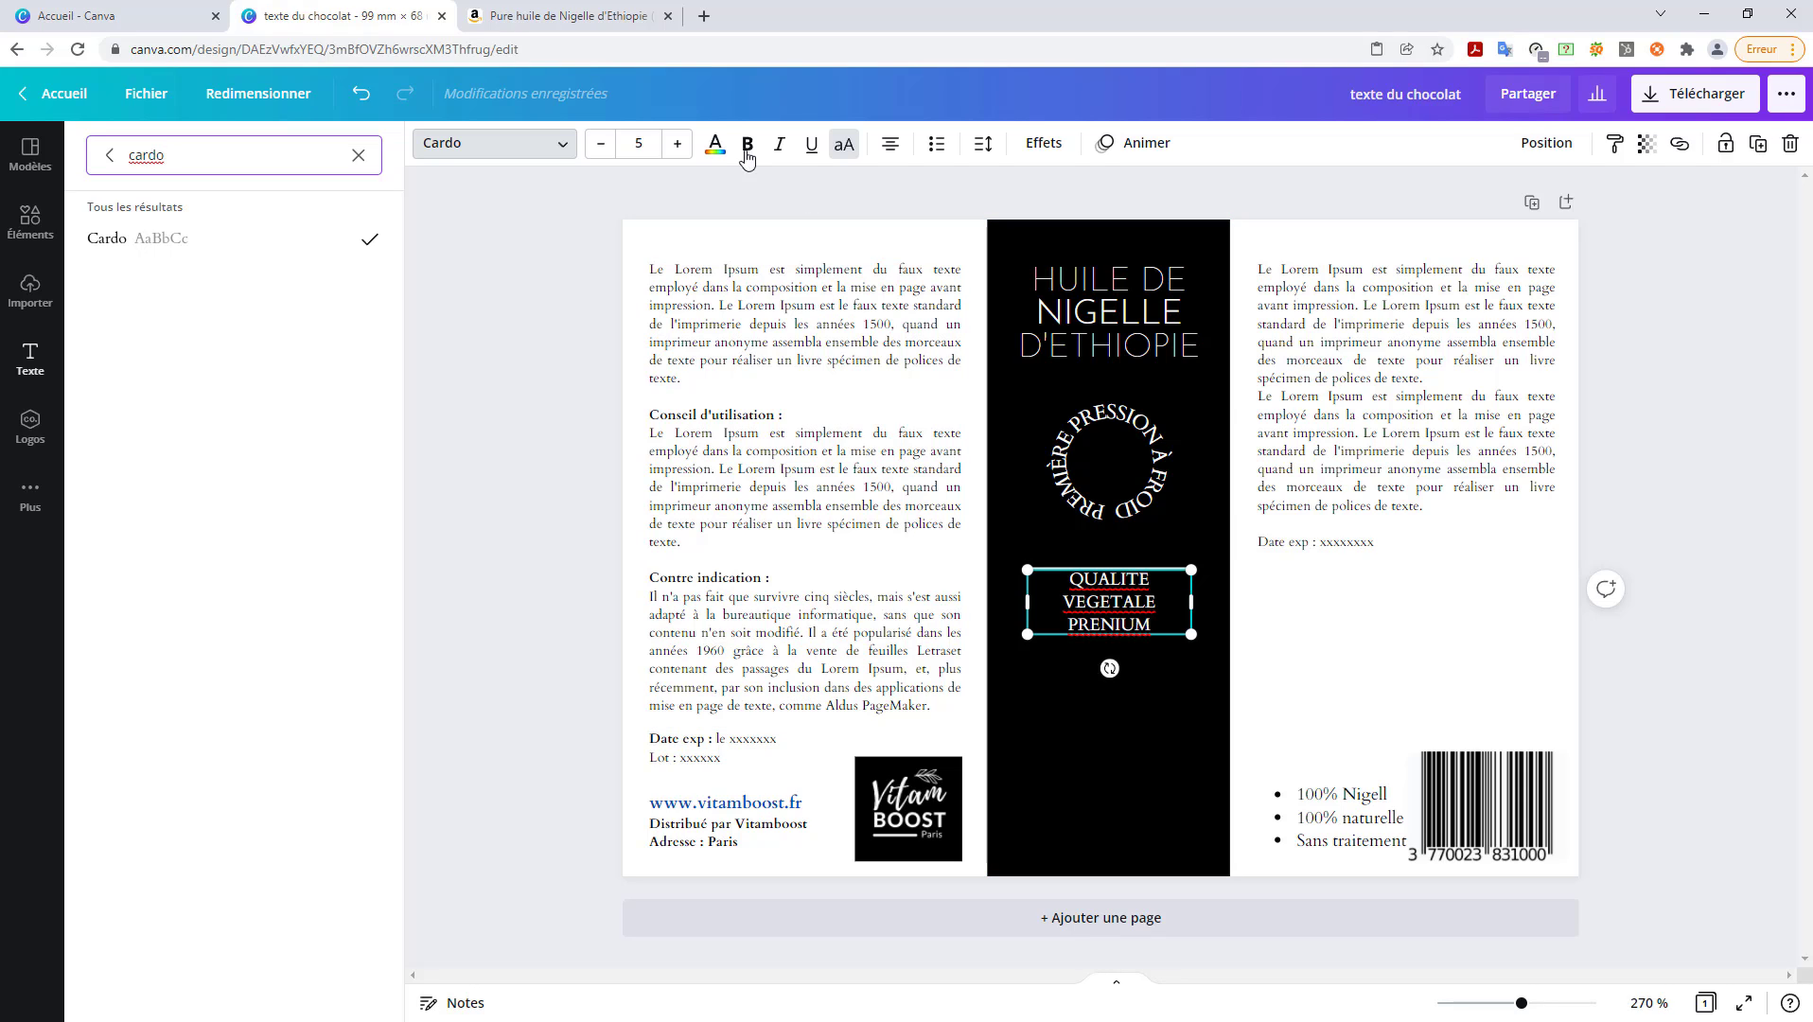
pyautogui.click(678, 151)
pyautogui.click(677, 151)
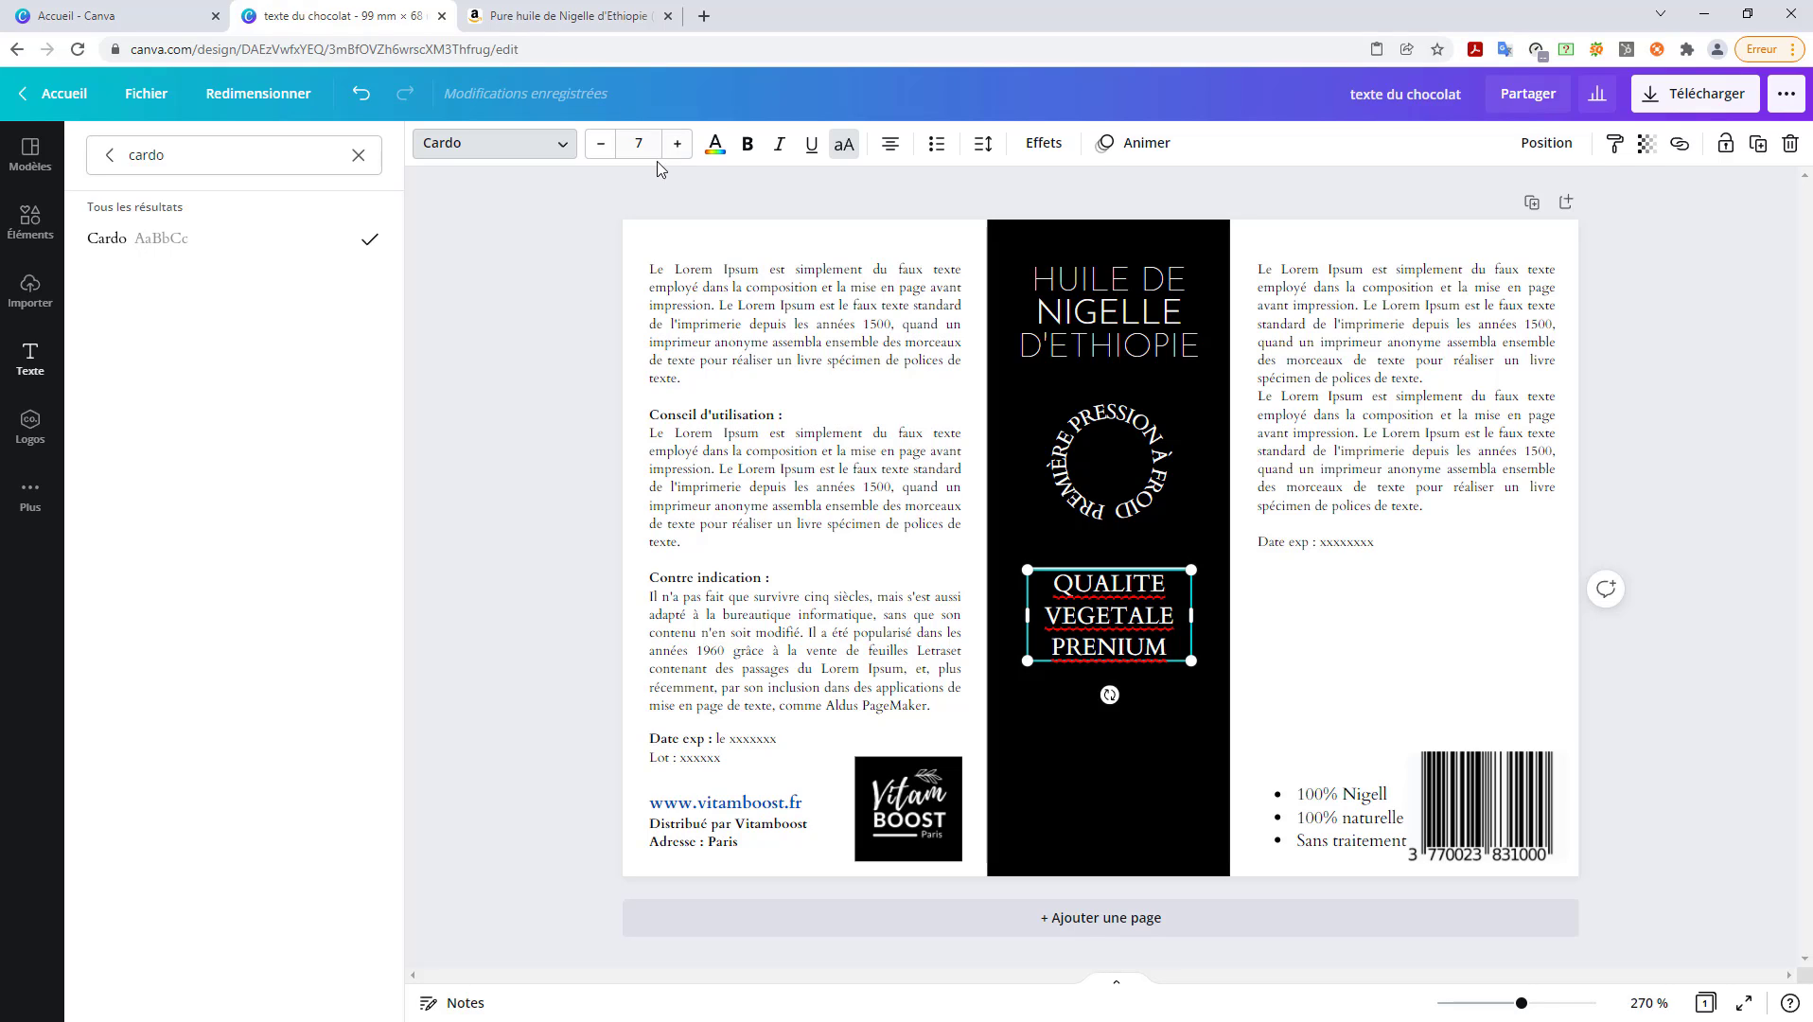
pyautogui.click(597, 151)
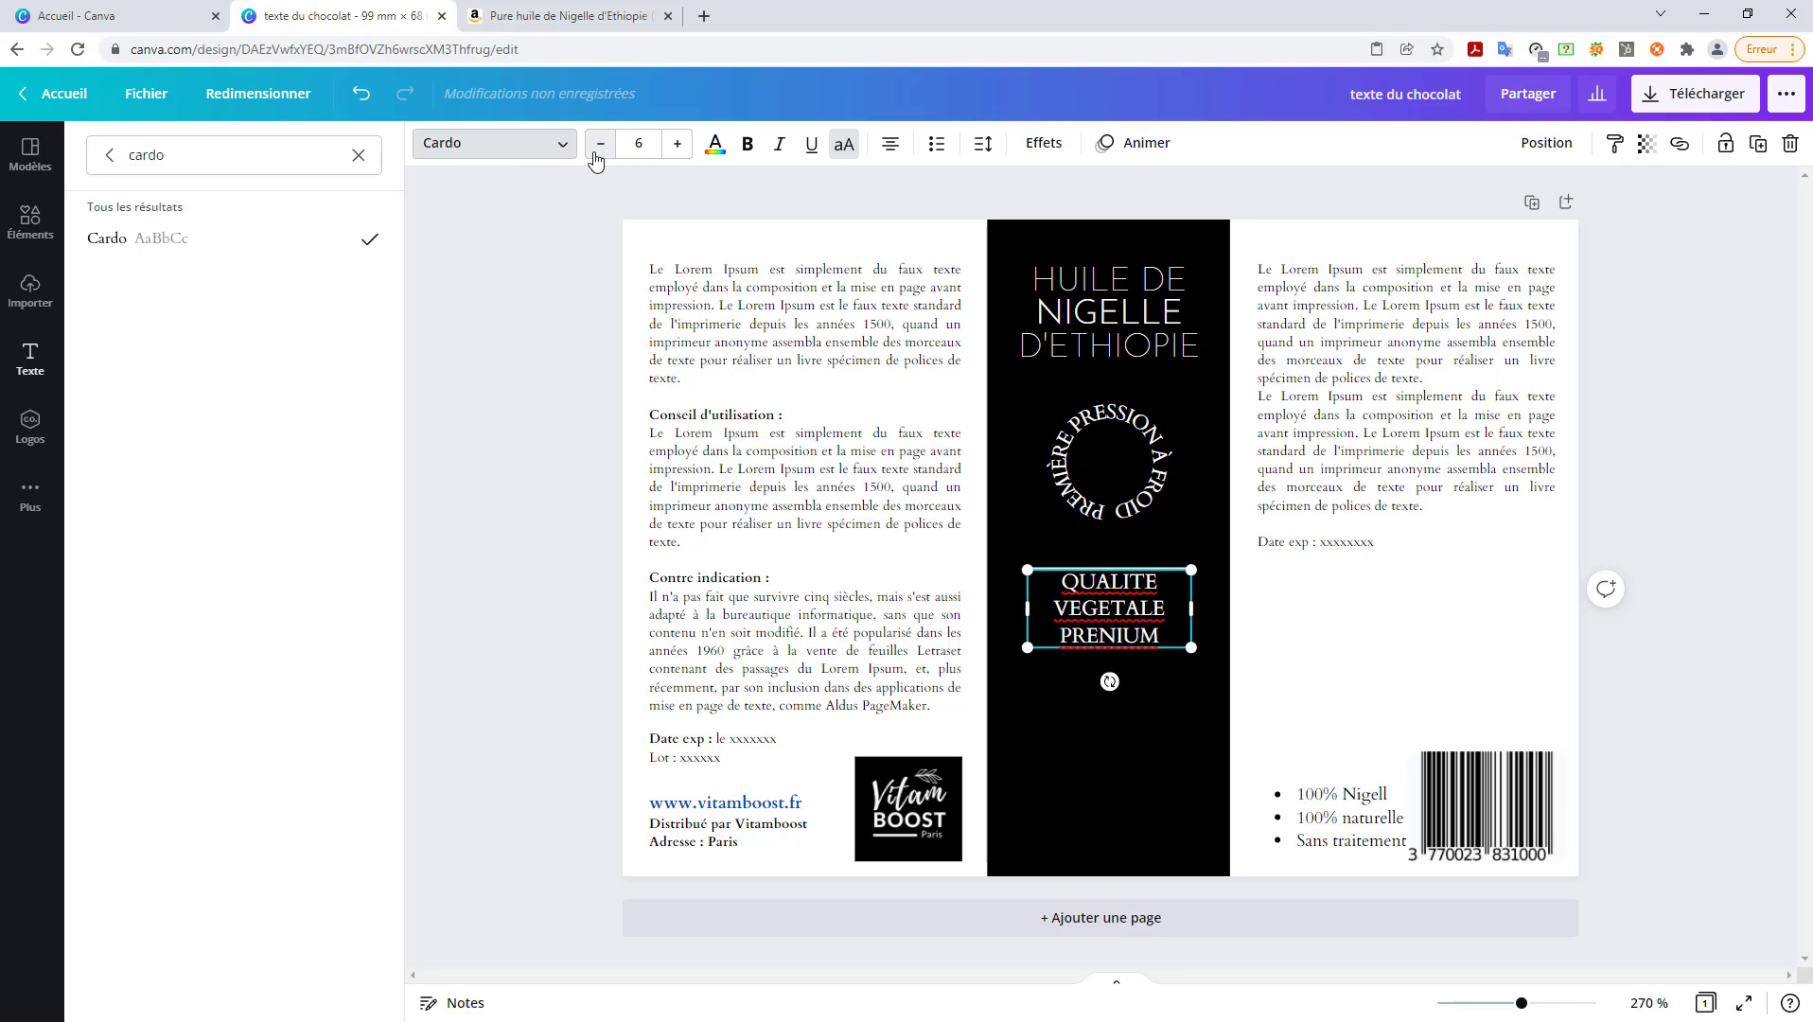
pyautogui.click(597, 152)
pyautogui.click(597, 152)
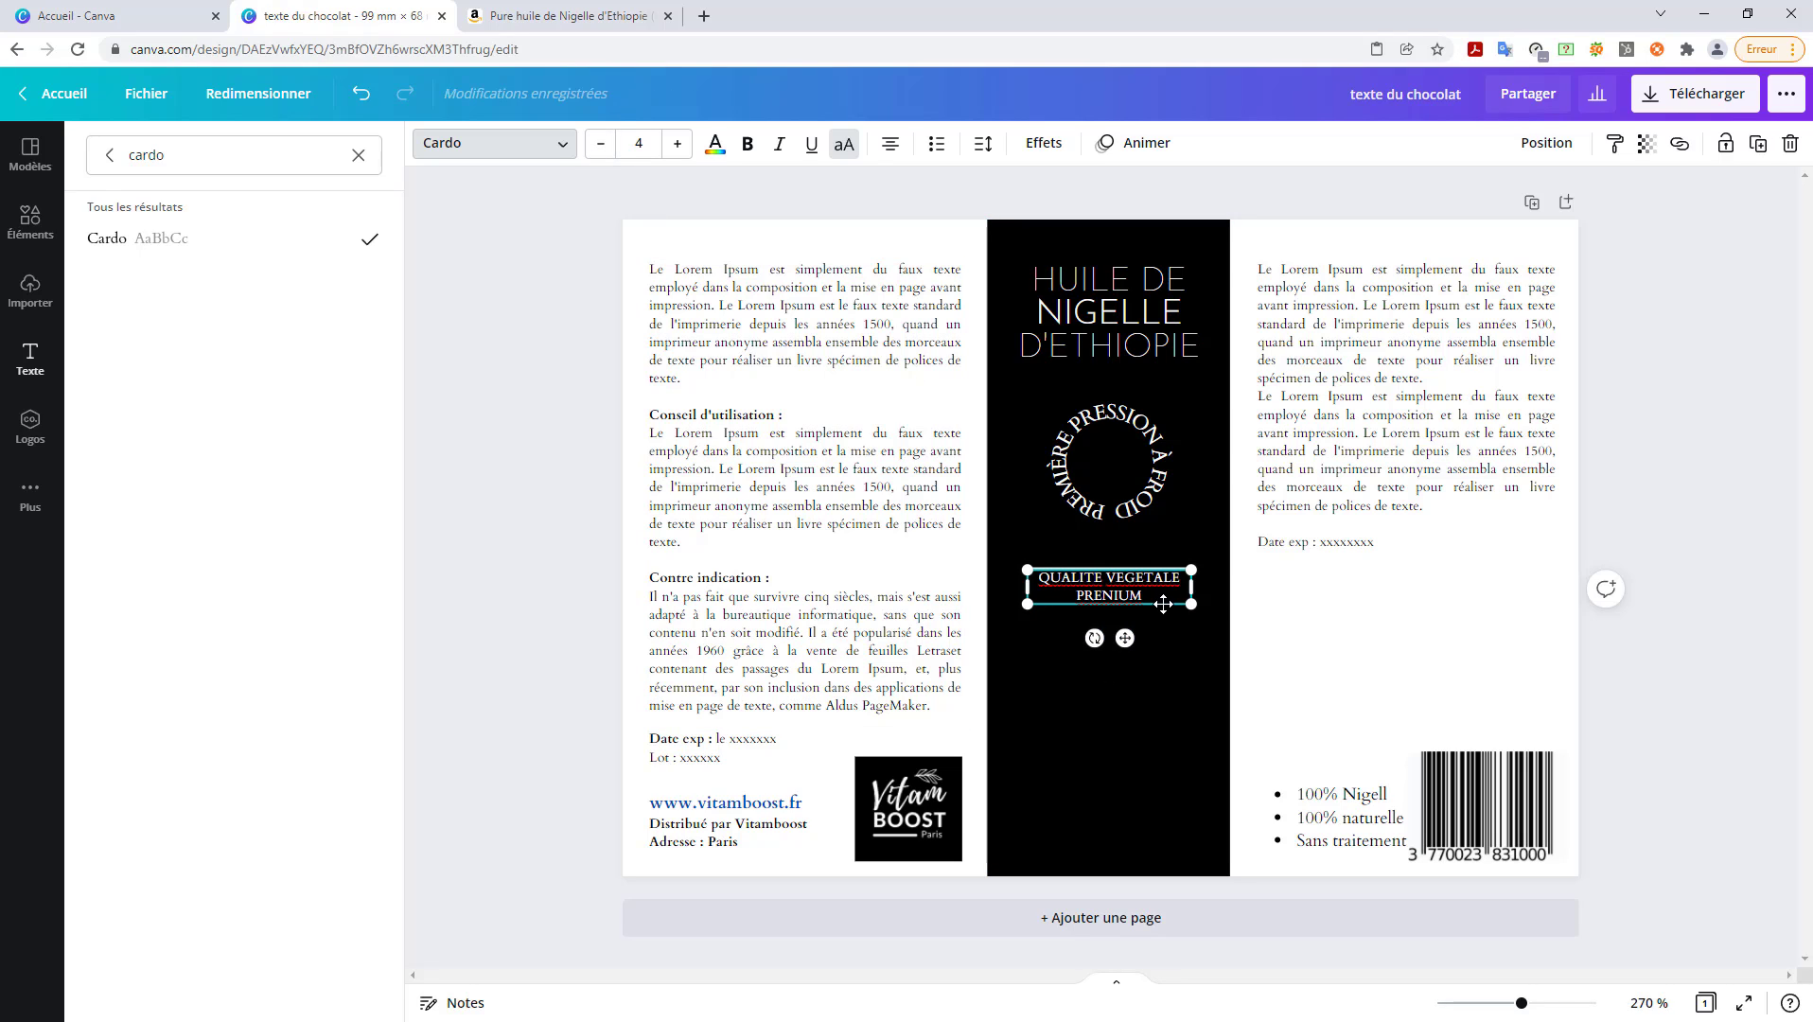
pyautogui.moveTo(1164, 604); pyautogui.dragTo(1165, 613)
pyautogui.click(1185, 663)
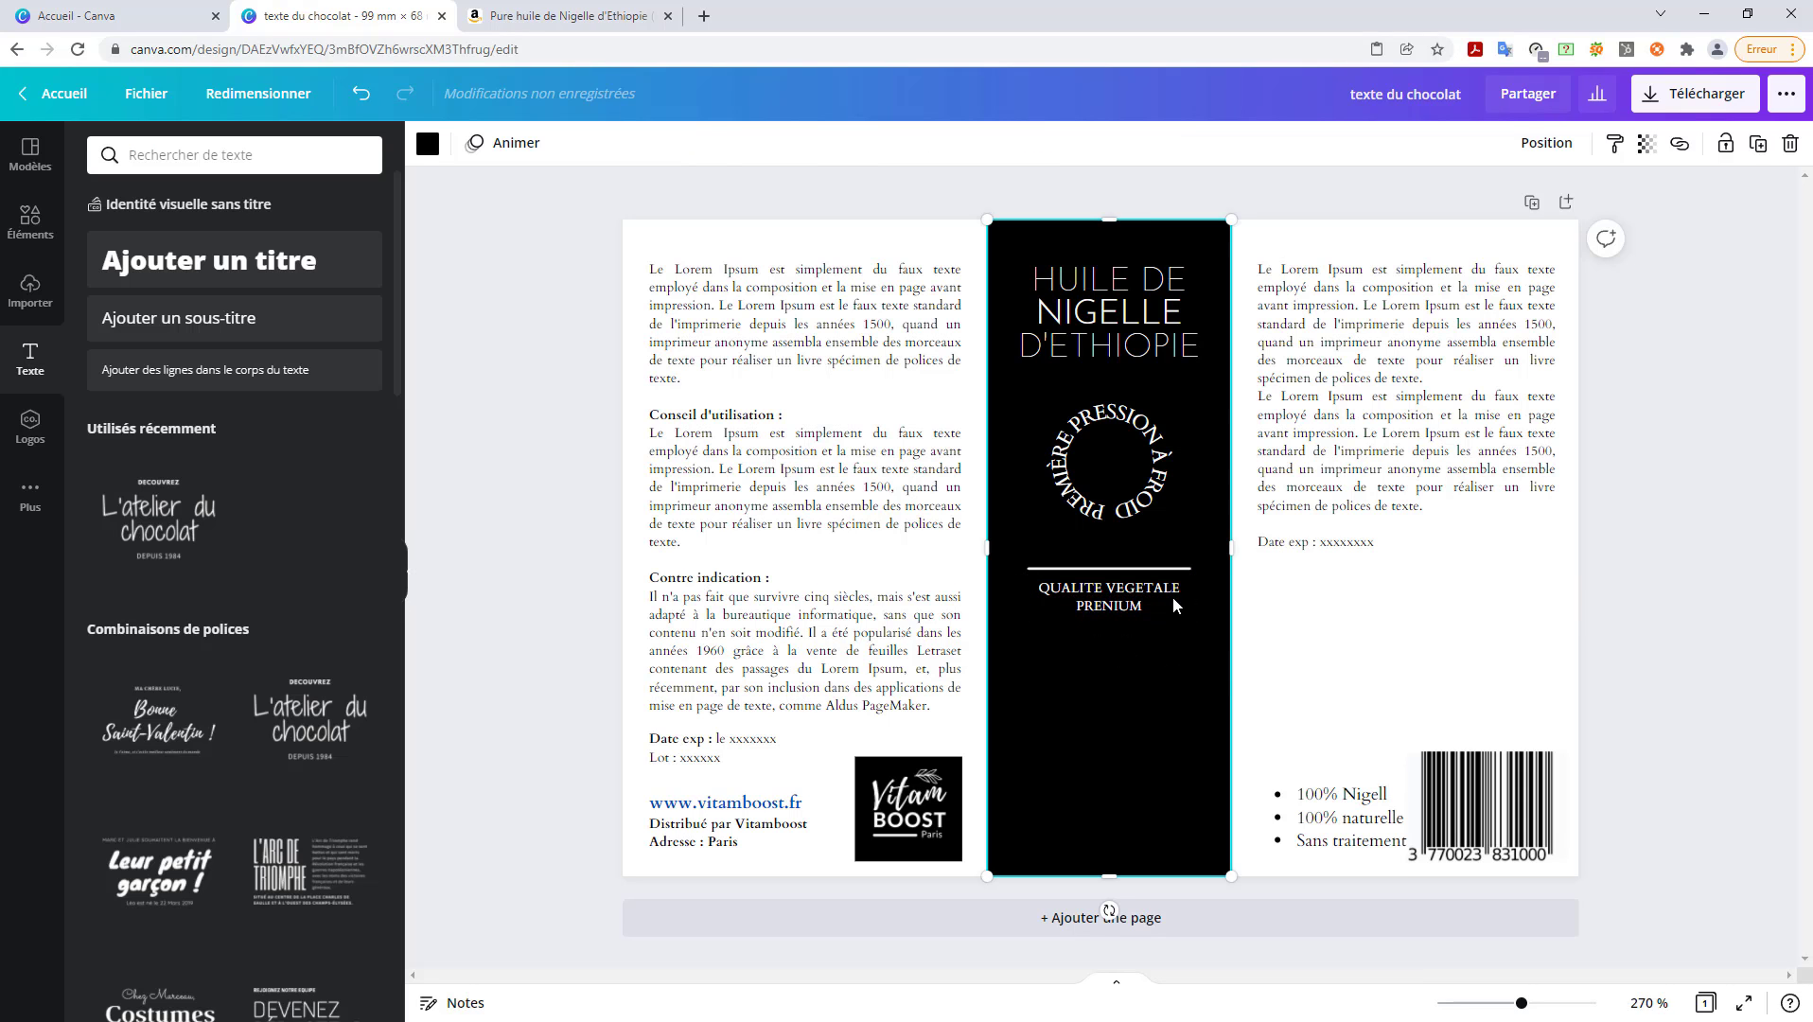
# - Duplicate the white line and align the copy beneath the "Qualite vegetale prenium" text, matching the line above
pyautogui.click(1180, 568)
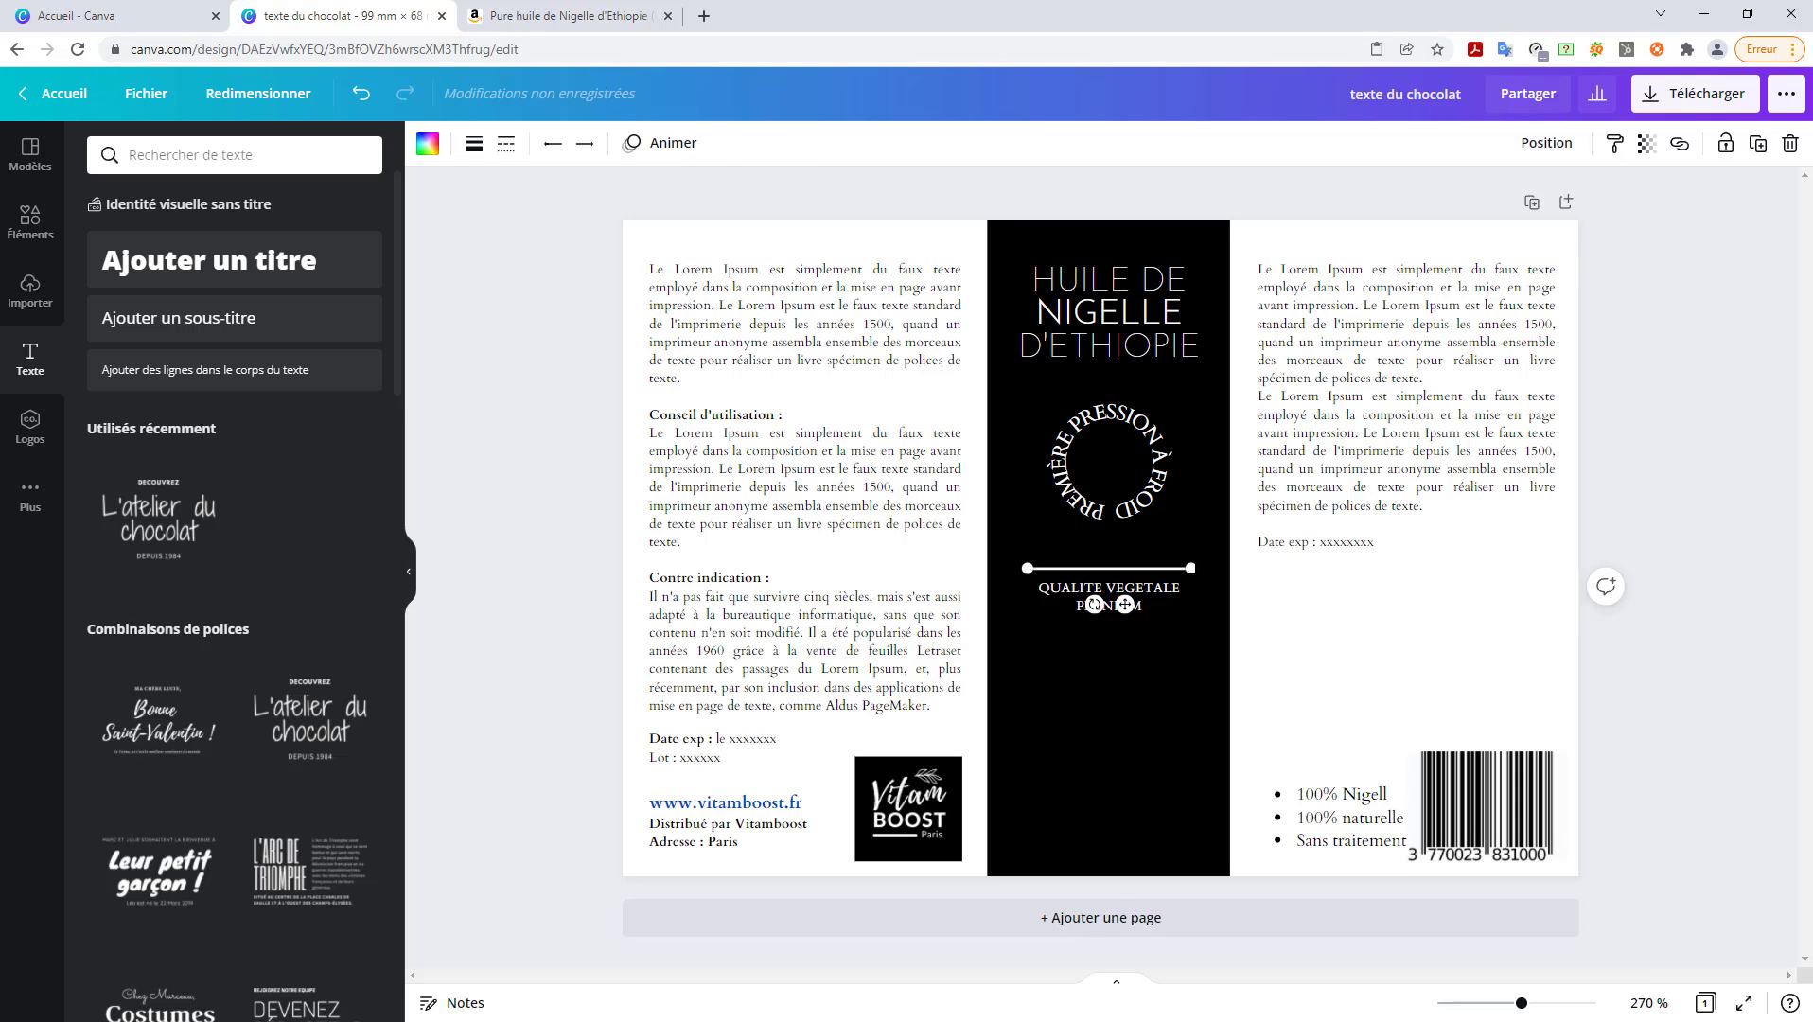
pyautogui.rightClick(1162, 576)
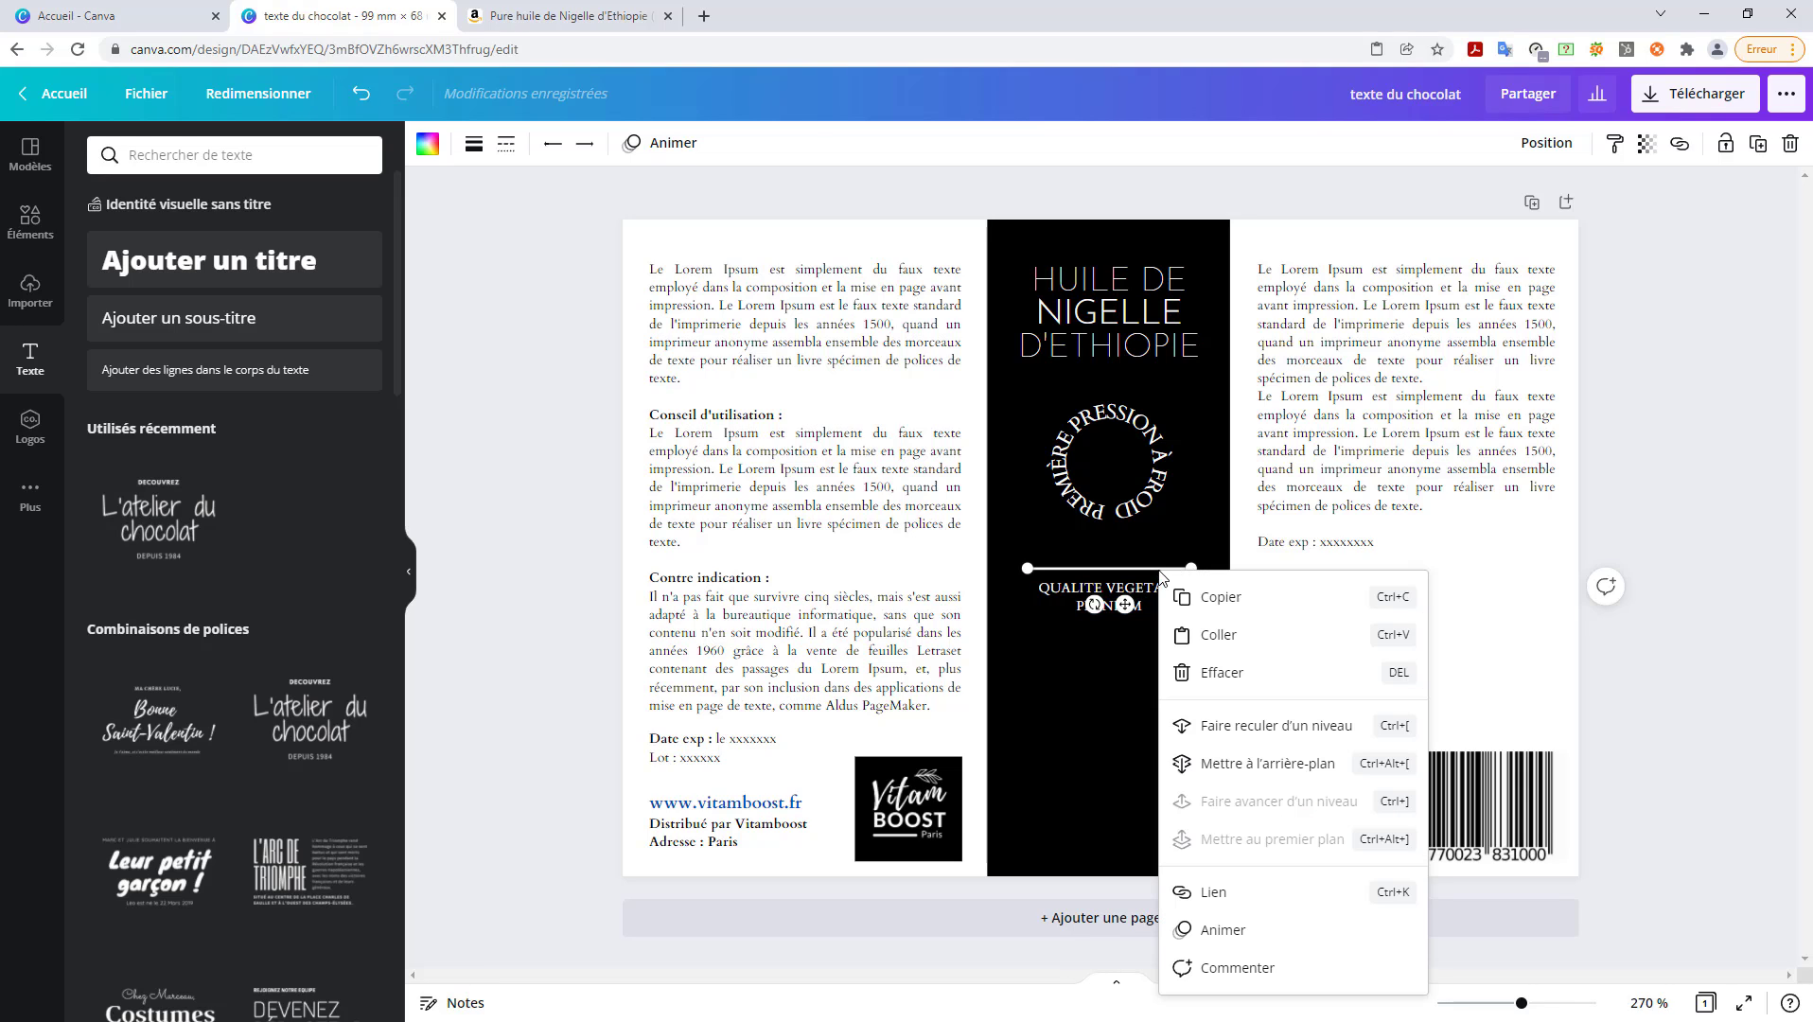
pyautogui.click(1138, 664)
pyautogui.rightClick(1138, 664)
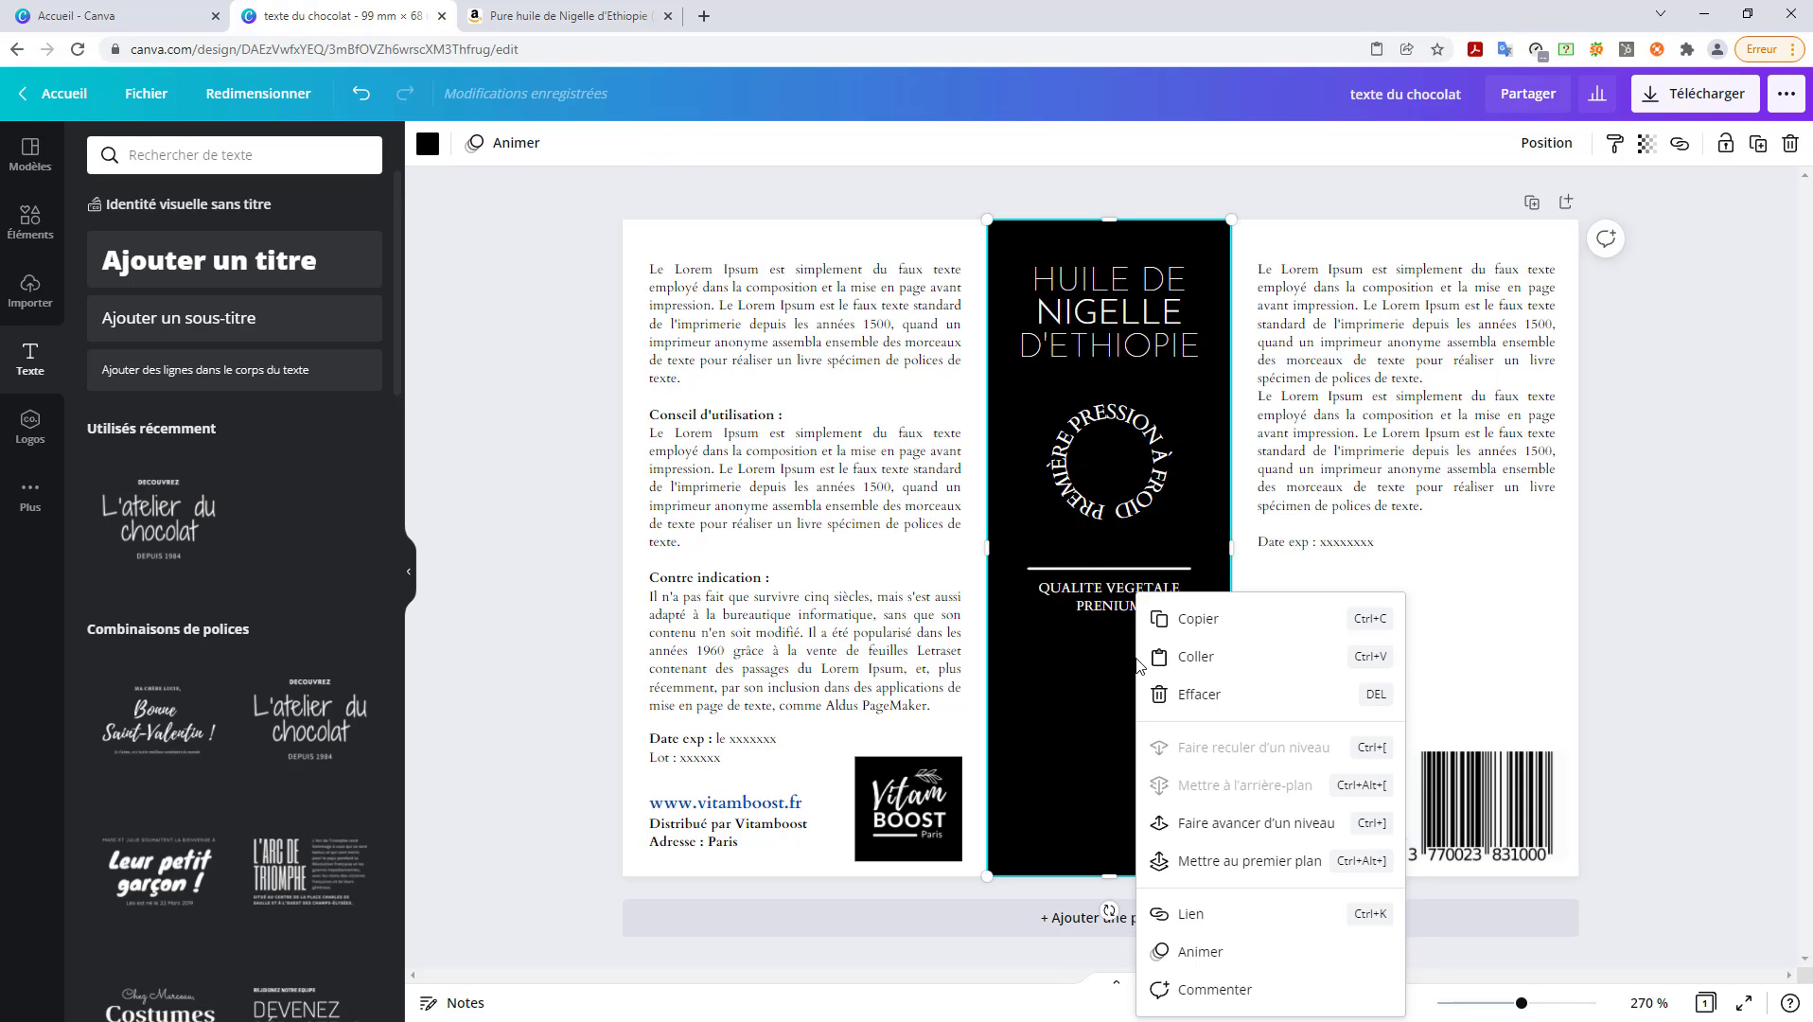
pyautogui.click(1192, 659)
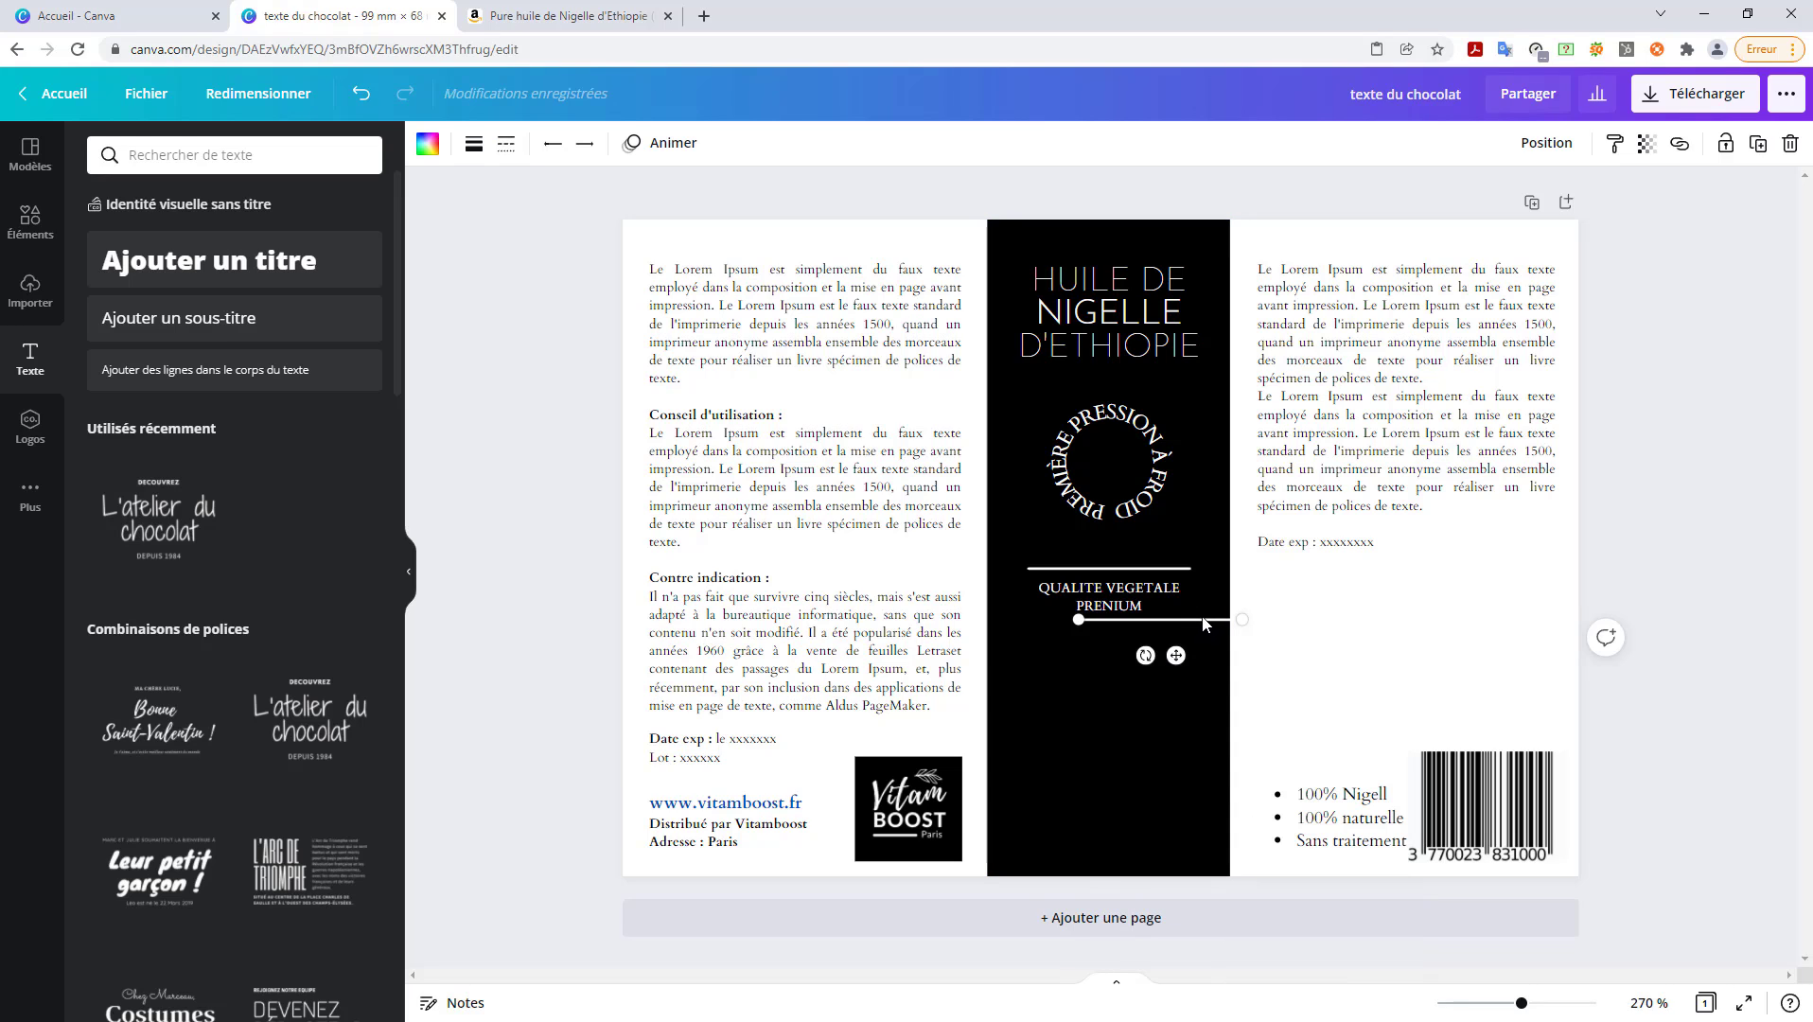
pyautogui.moveTo(1204, 624); pyautogui.dragTo(1160, 630)
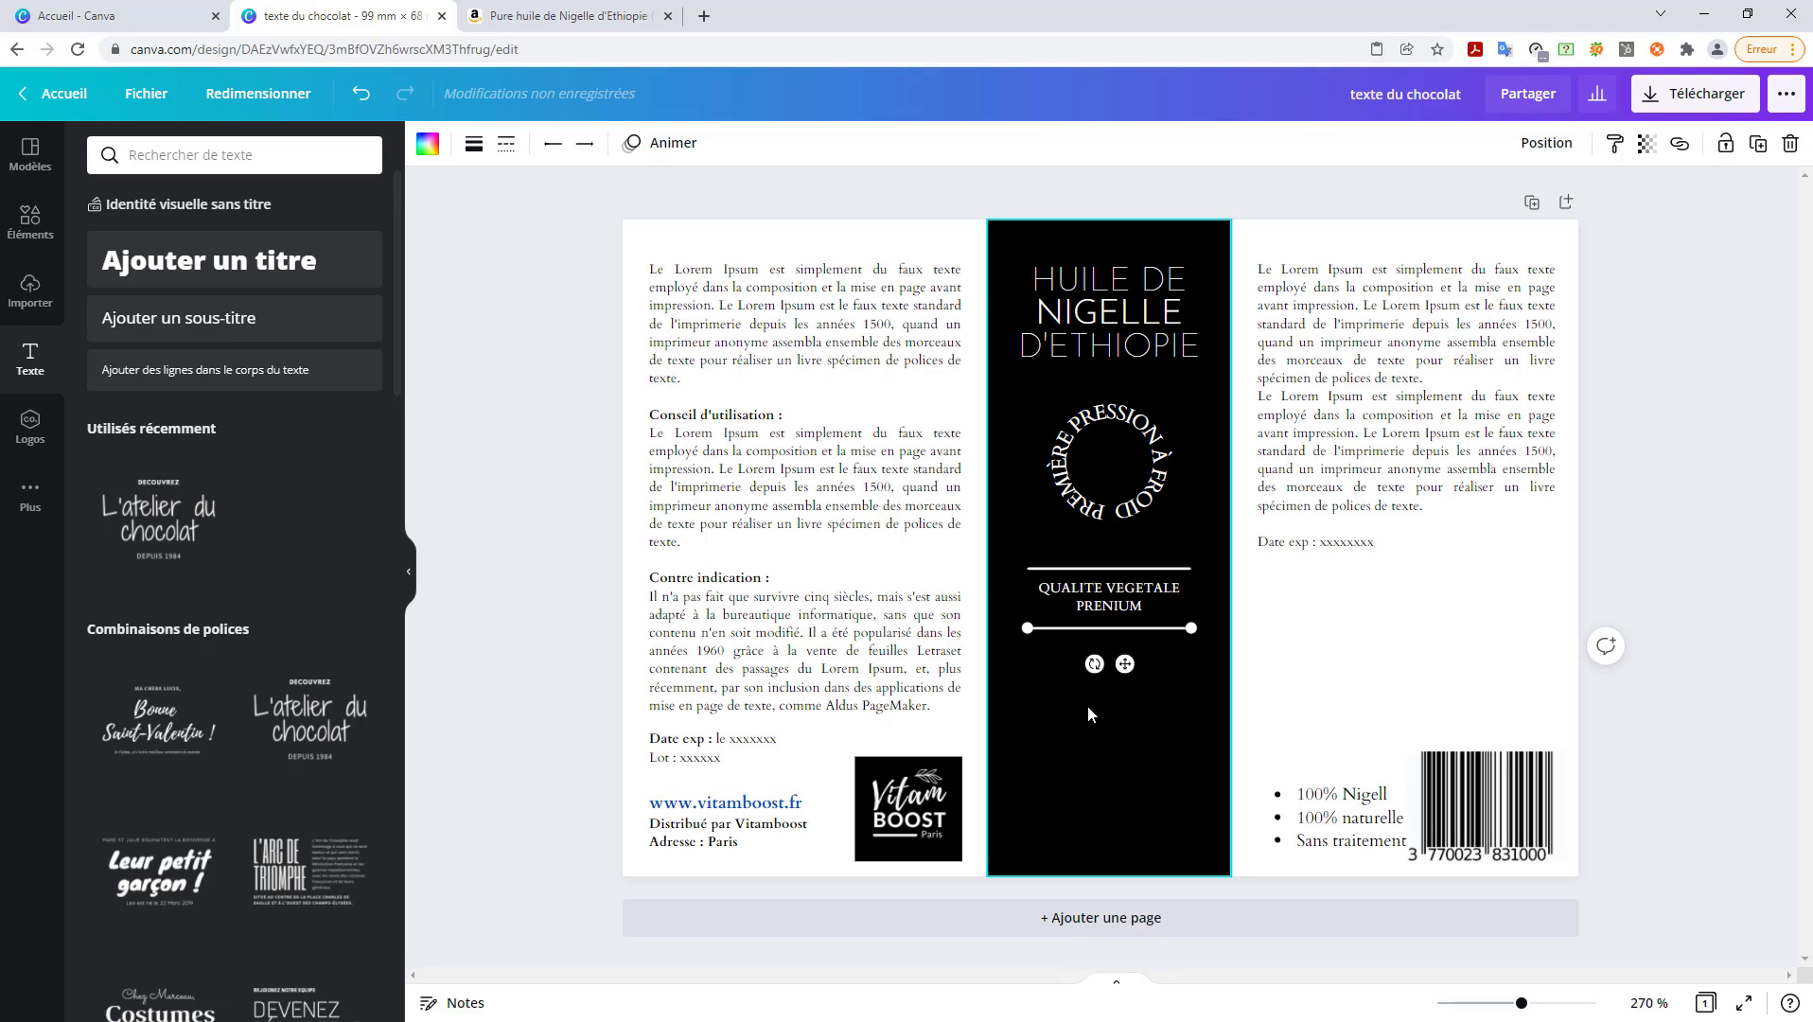
pyautogui.click(1154, 736)
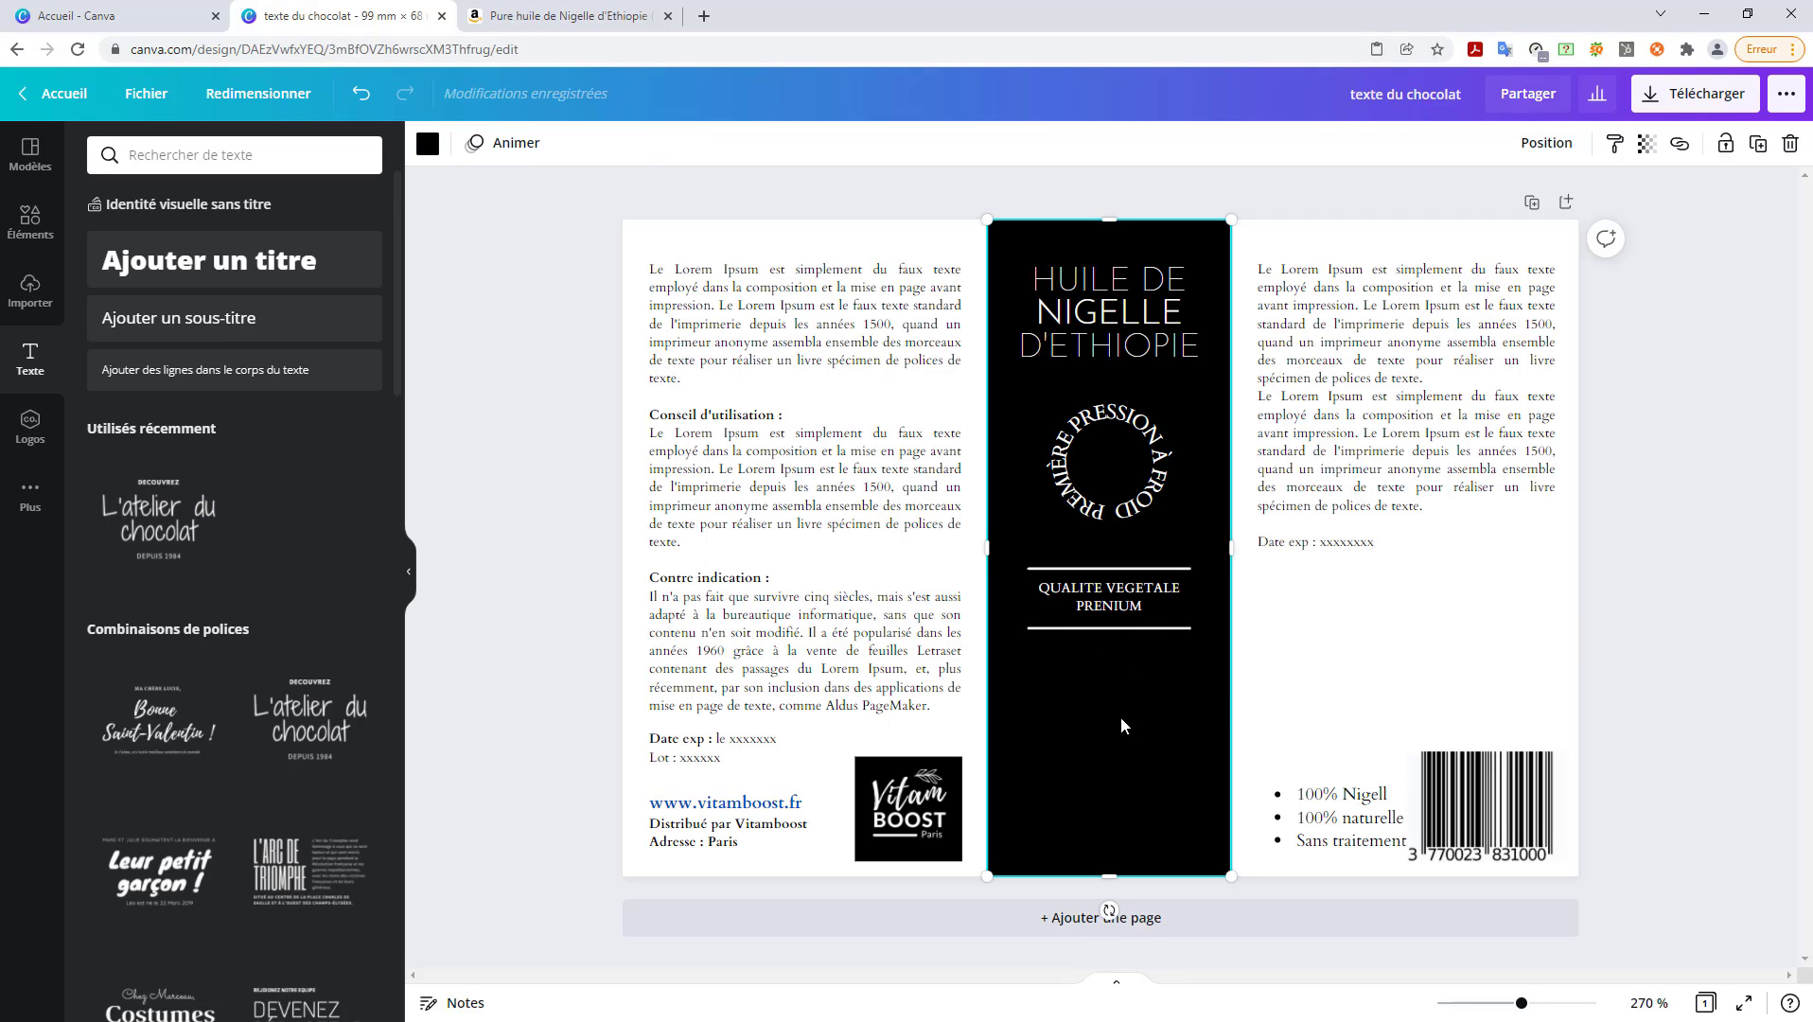
# - Duplicate the "HUILE DE NIGELLE D'ETHIOPIE" title and place the copy beneath the lower white line in the black band
pyautogui.click(1163, 352)
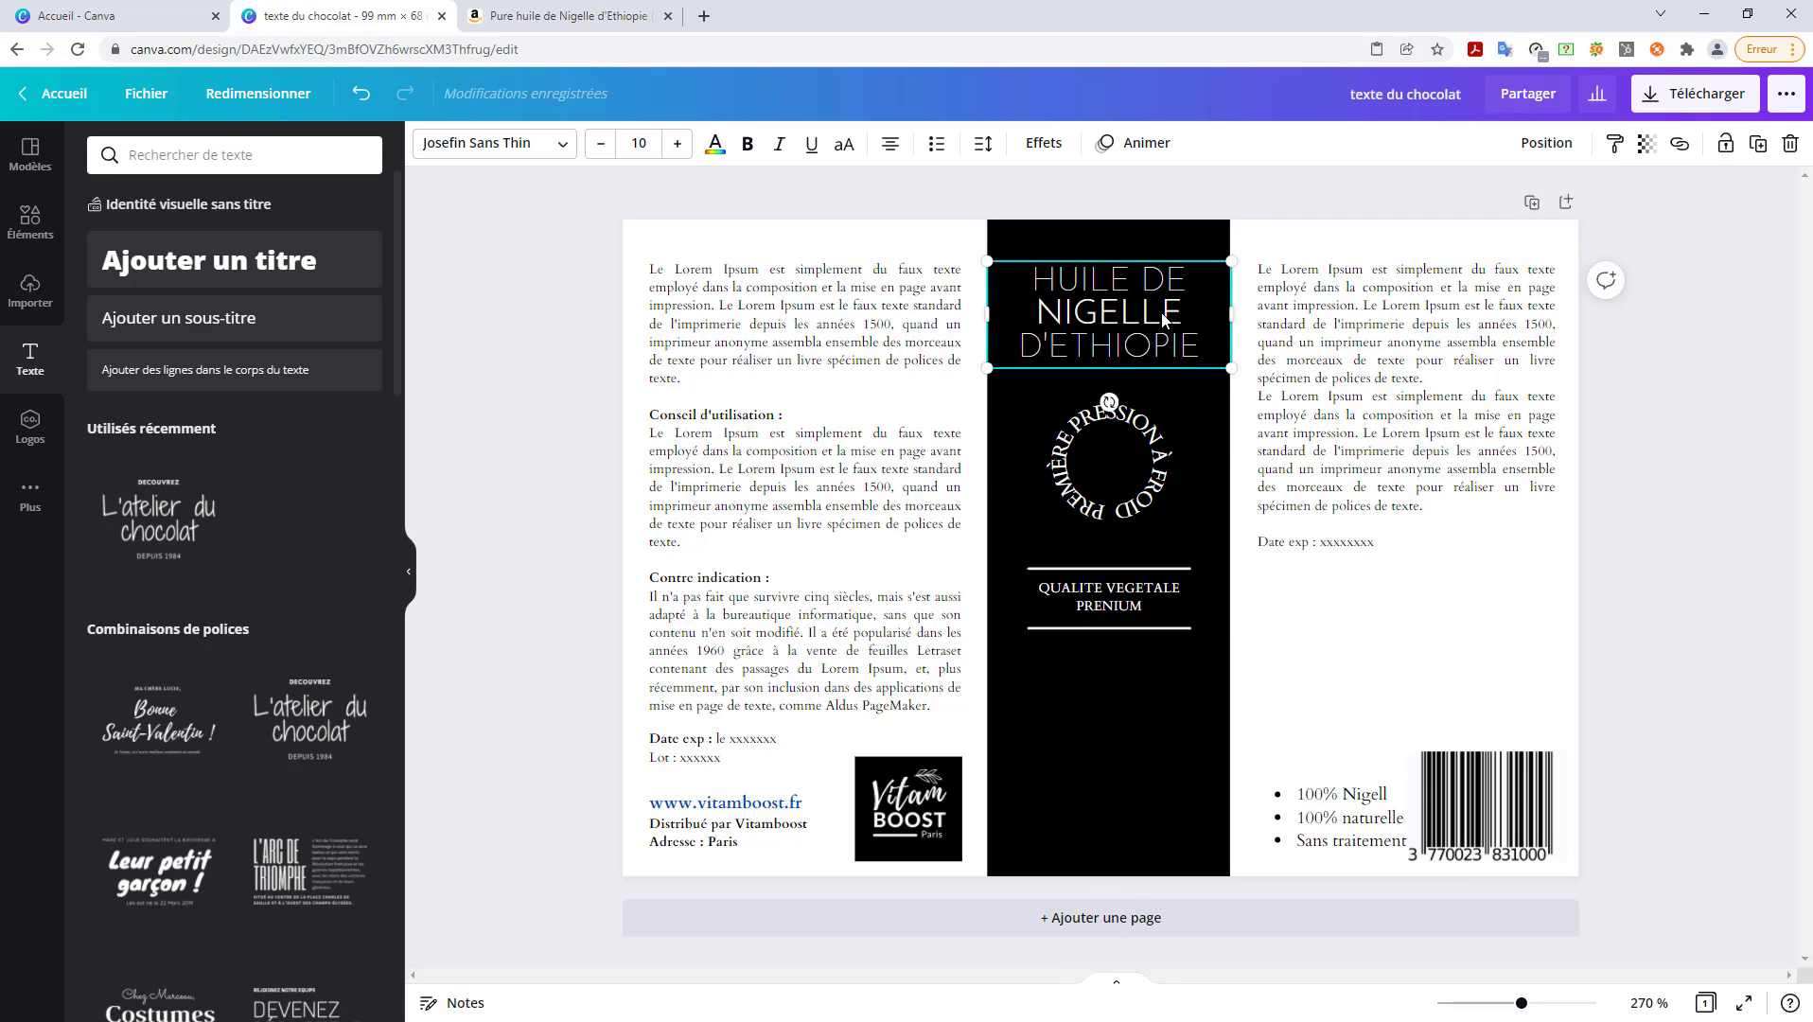
pyautogui.hotkey('ctrl', 'd')
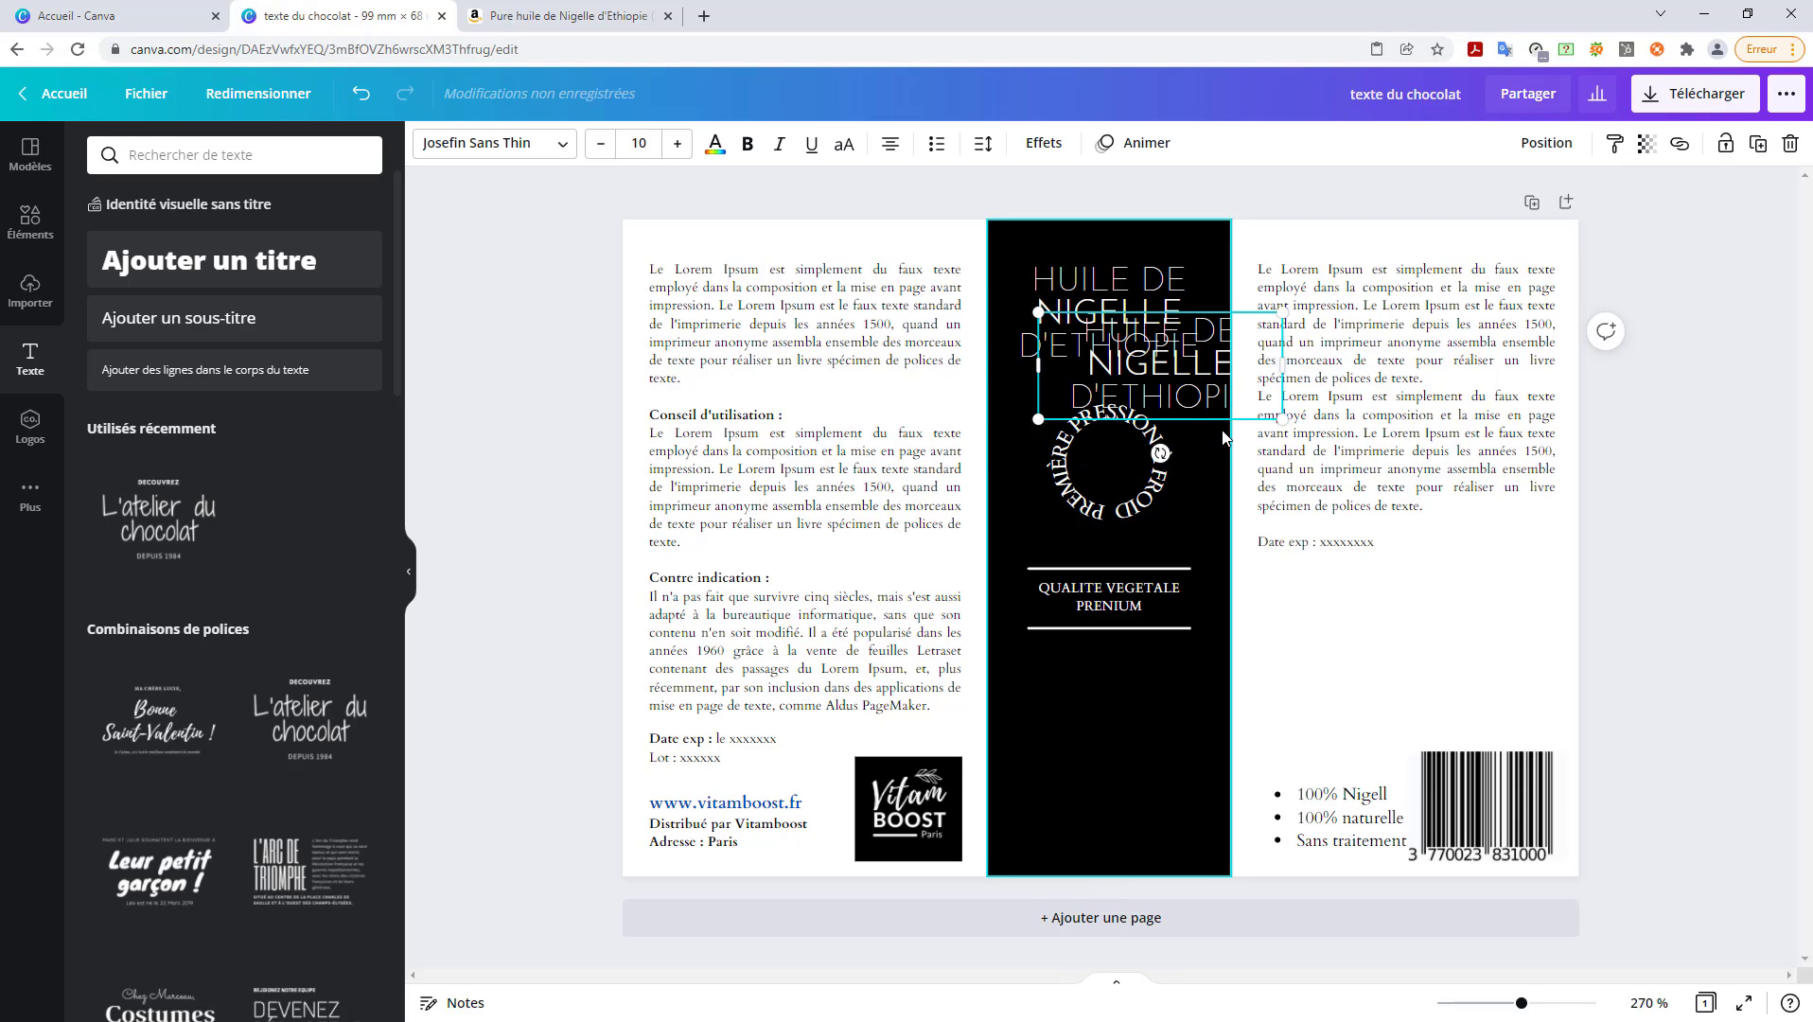
pyautogui.moveTo(1220, 398); pyautogui.dragTo(1177, 744)
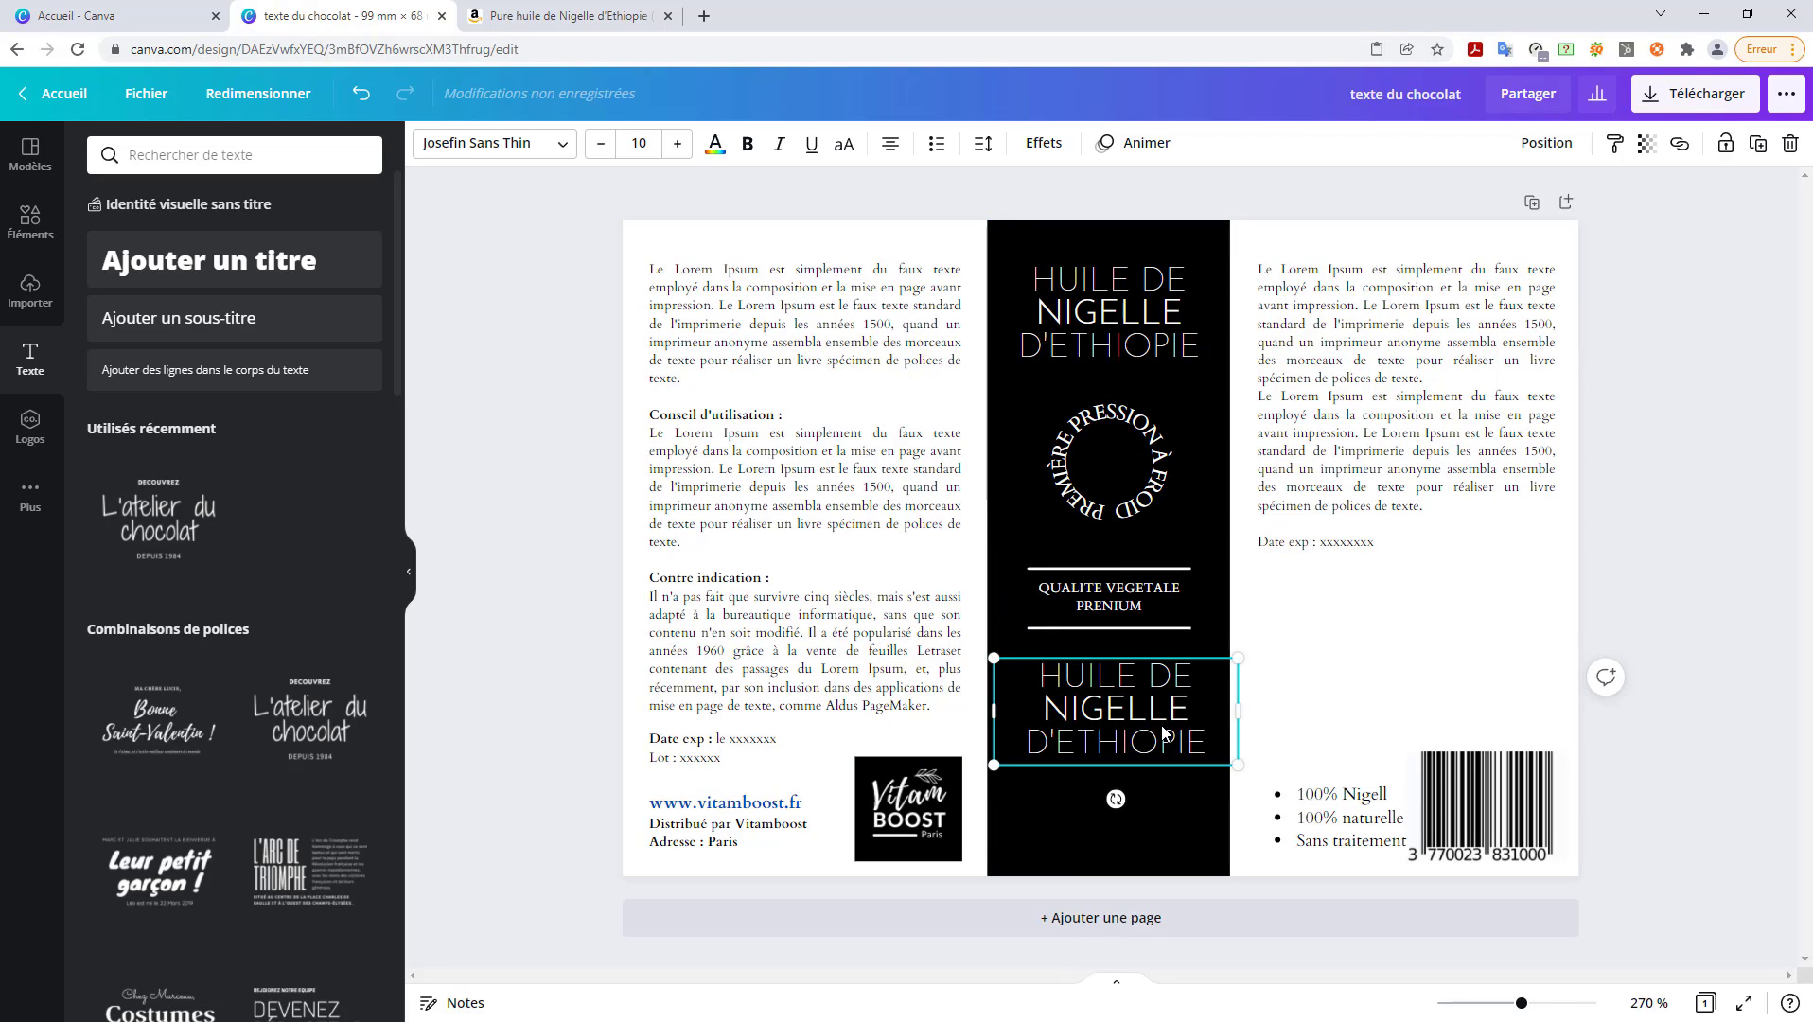
# - Replace the duplicated title's wording with "Utilisation alimentaire cosmétique", removing the leftover "D'ETHIOPIE"
pyautogui.doubleClick(1163, 721)
pyautogui.tripleClick(1163, 722)
pyautogui.write('Util')
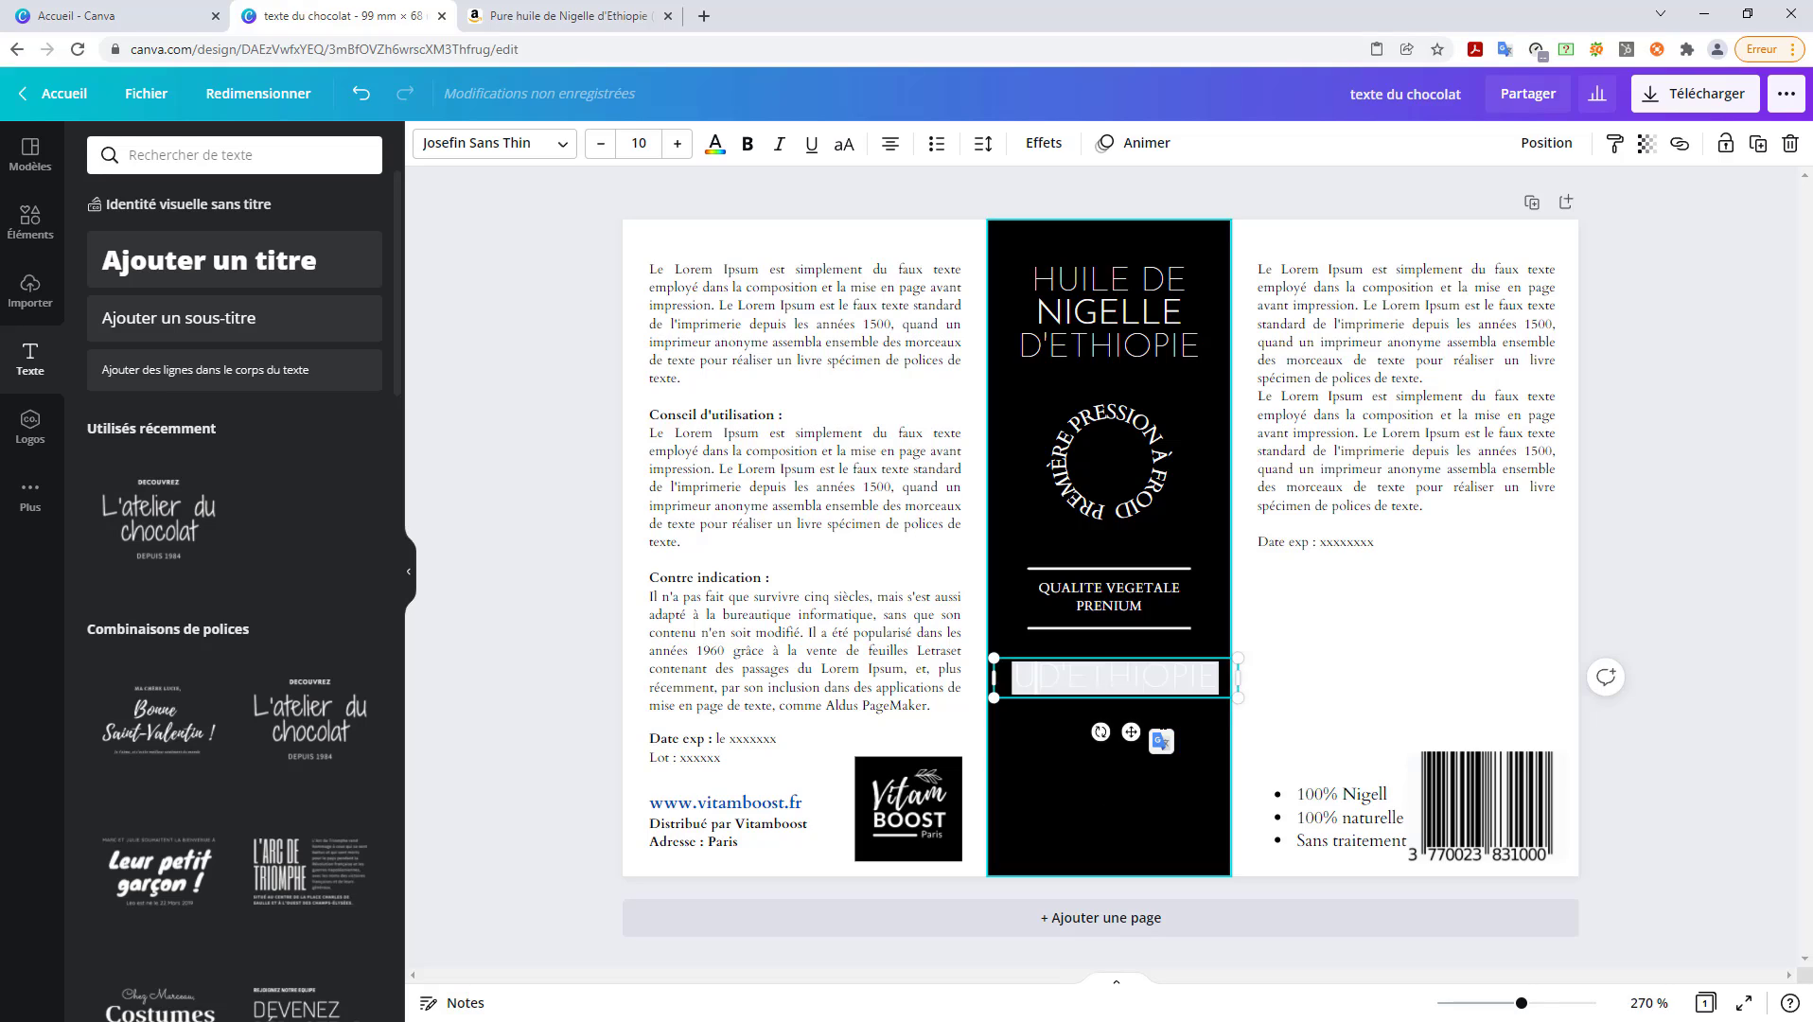
pyautogui.write('isation')
pyautogui.tripleClick(1163, 721)
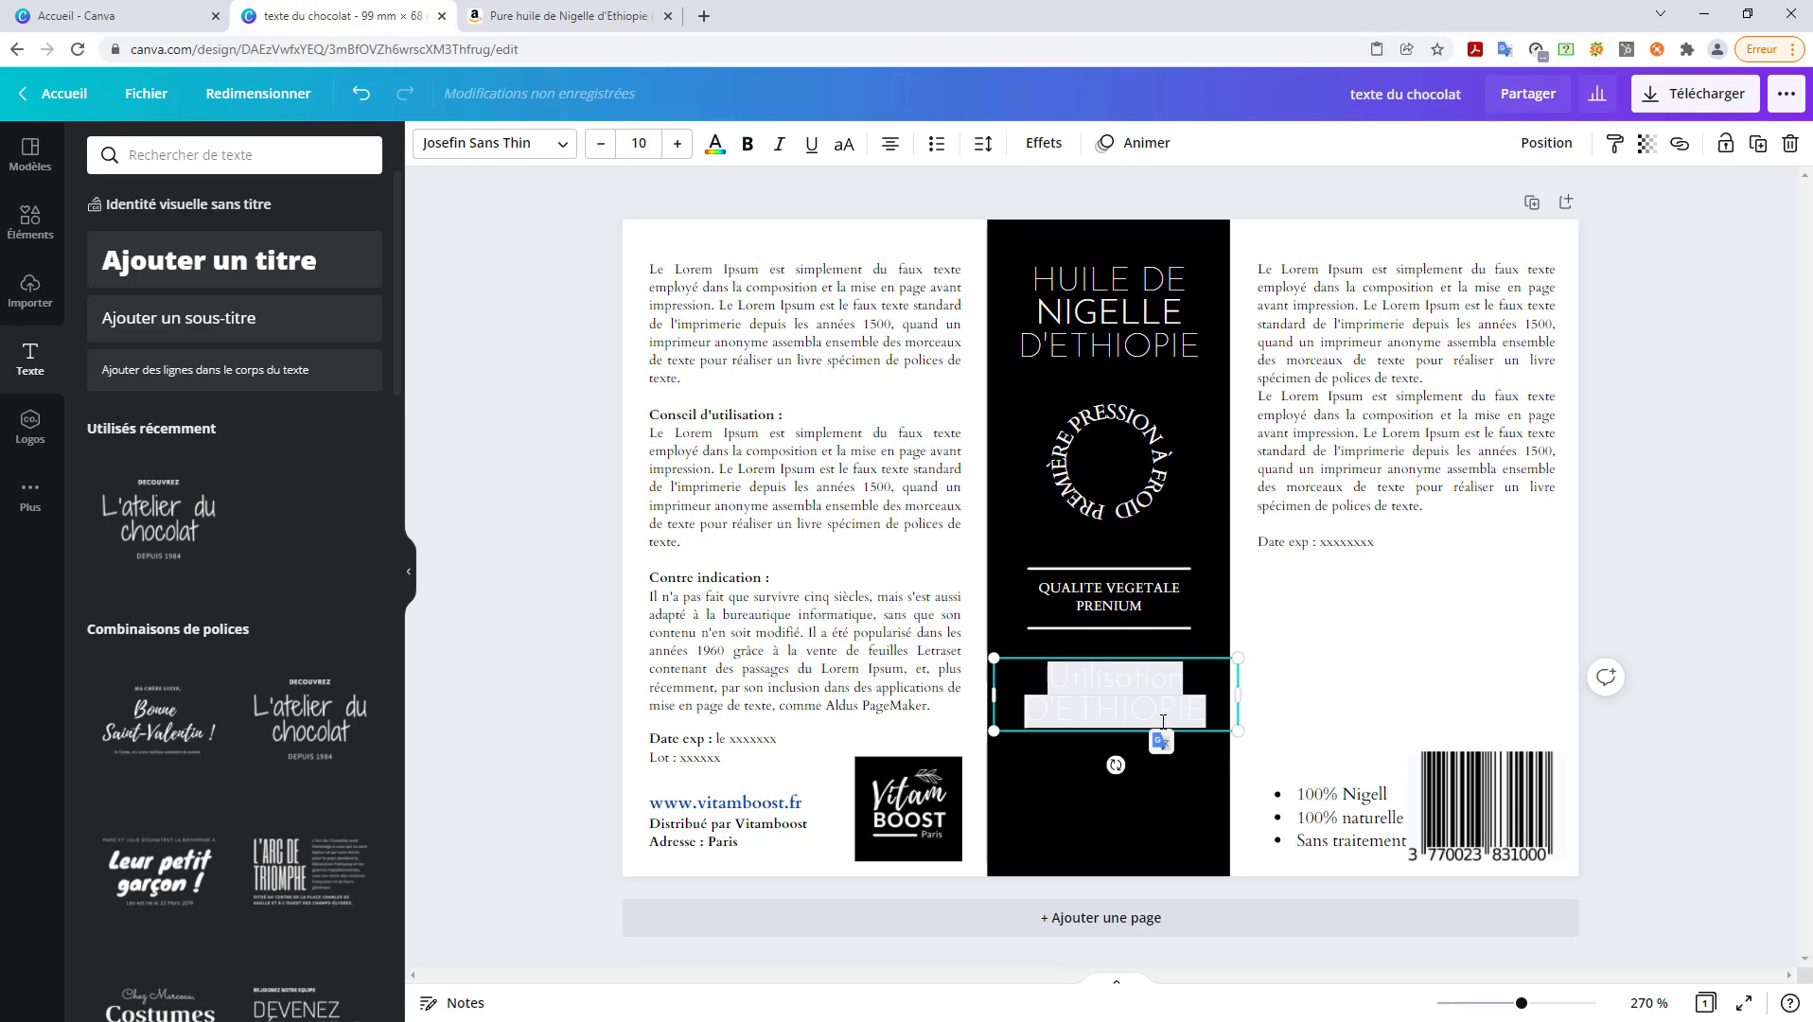
pyautogui.write('alimentaire')
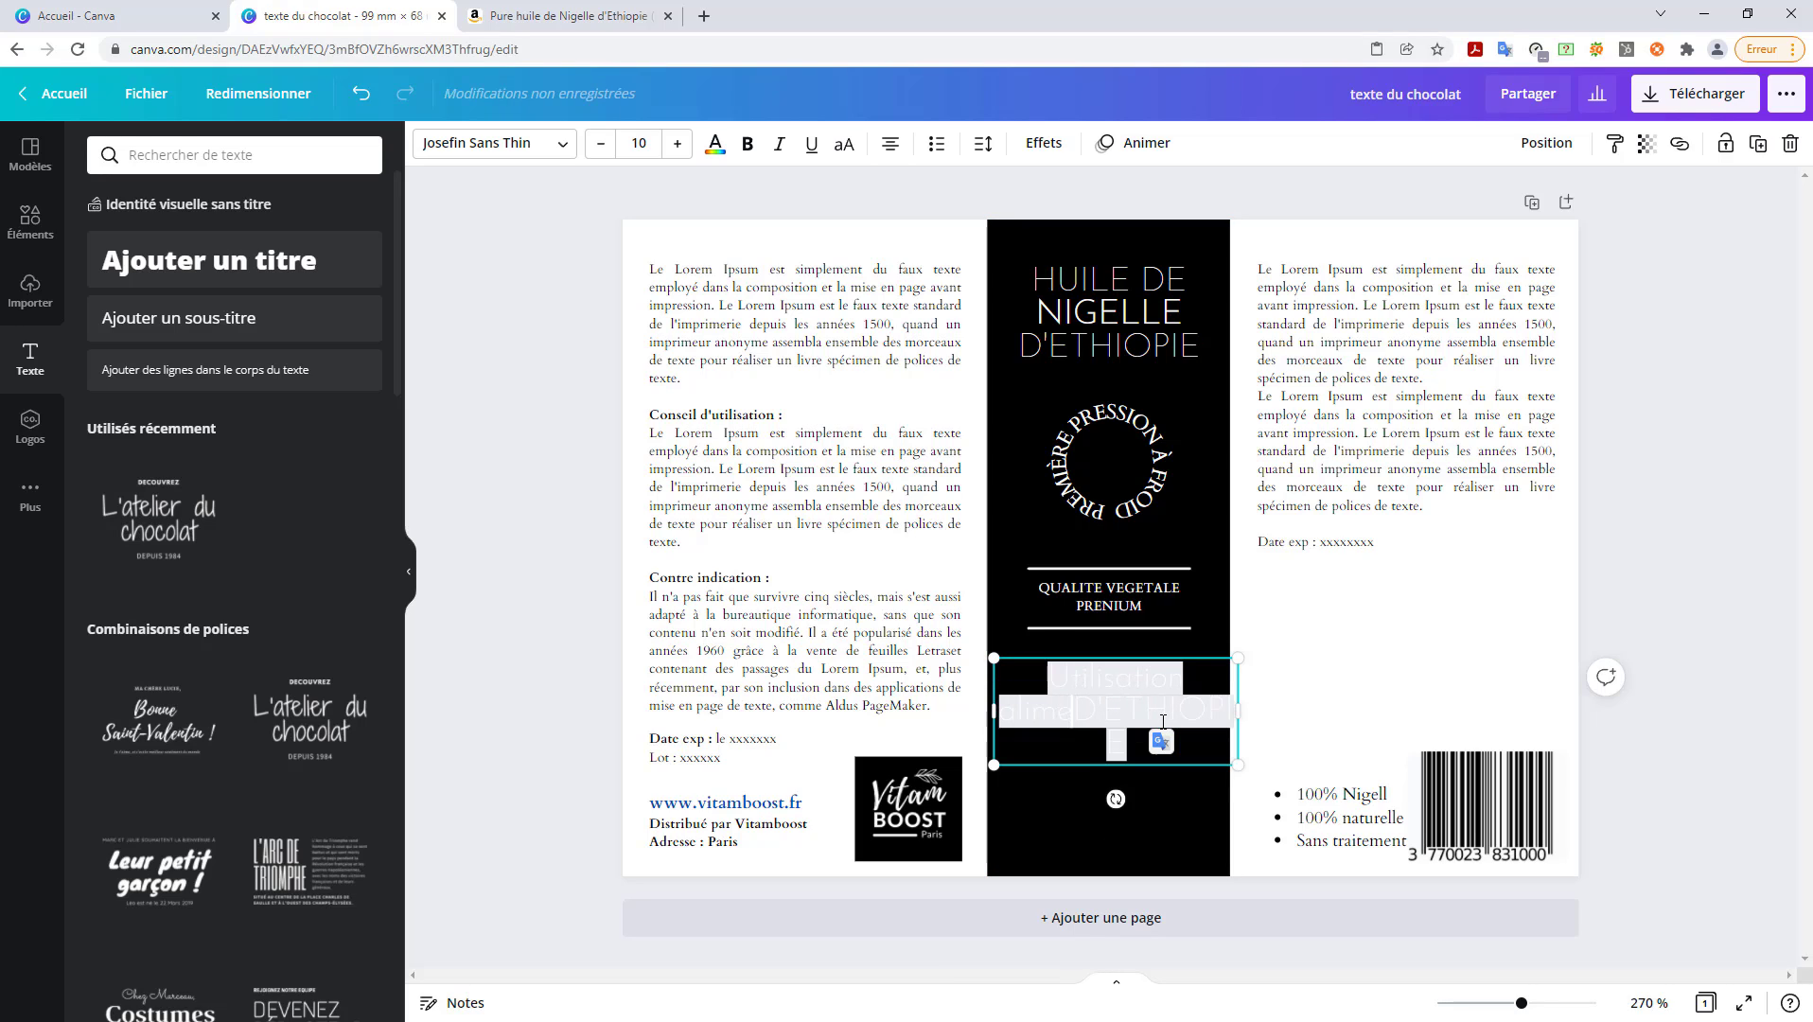
pyautogui.write(' cosm')
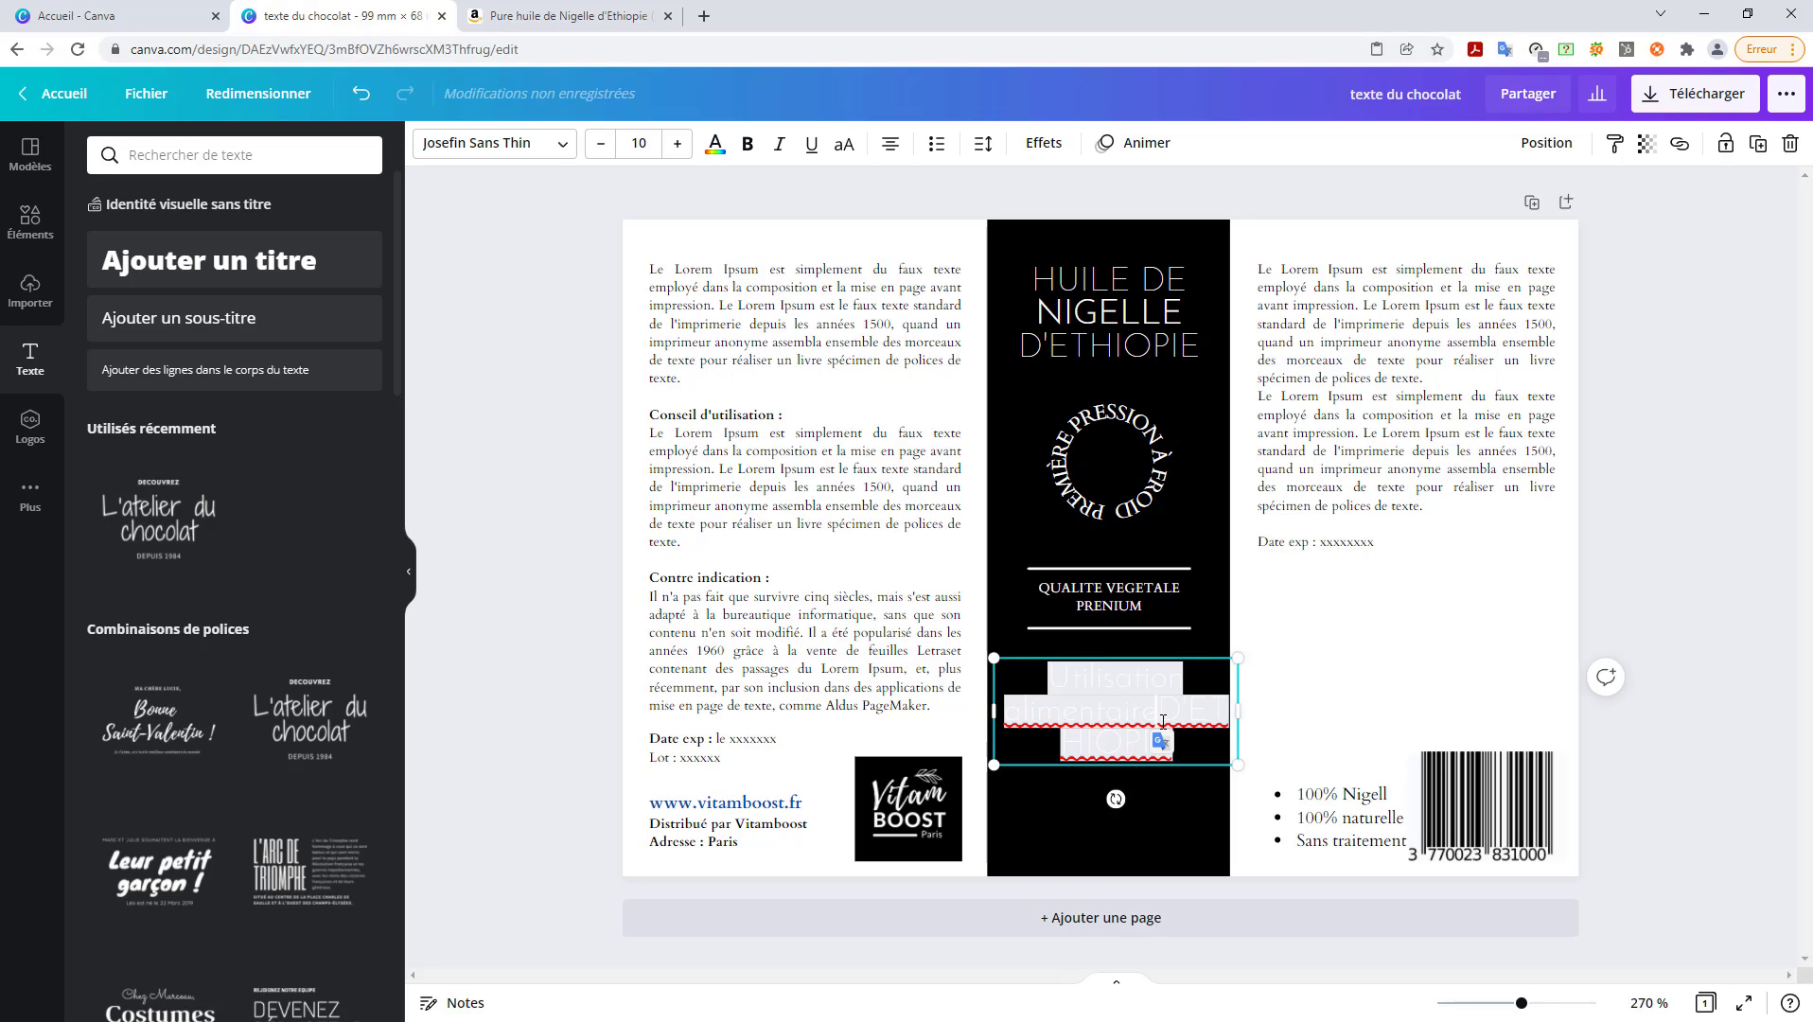
pyautogui.write('étique')
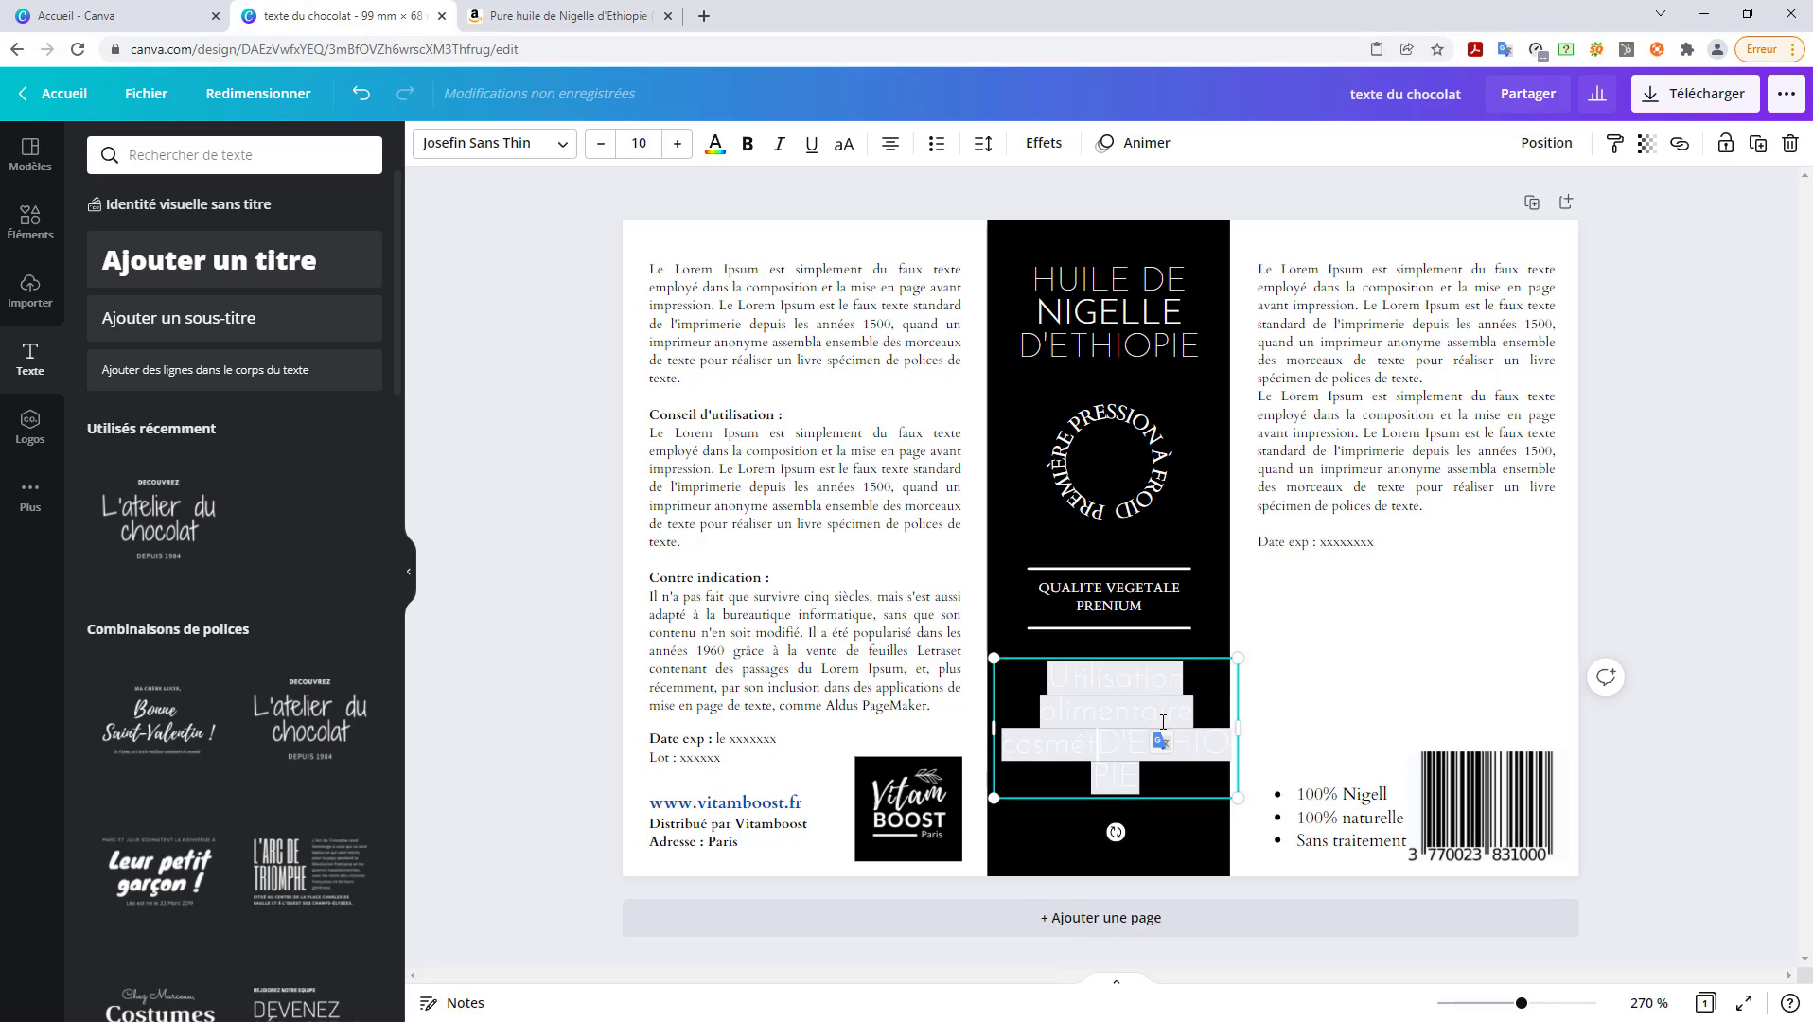
pyautogui.click(1200, 840)
pyautogui.click(1163, 724)
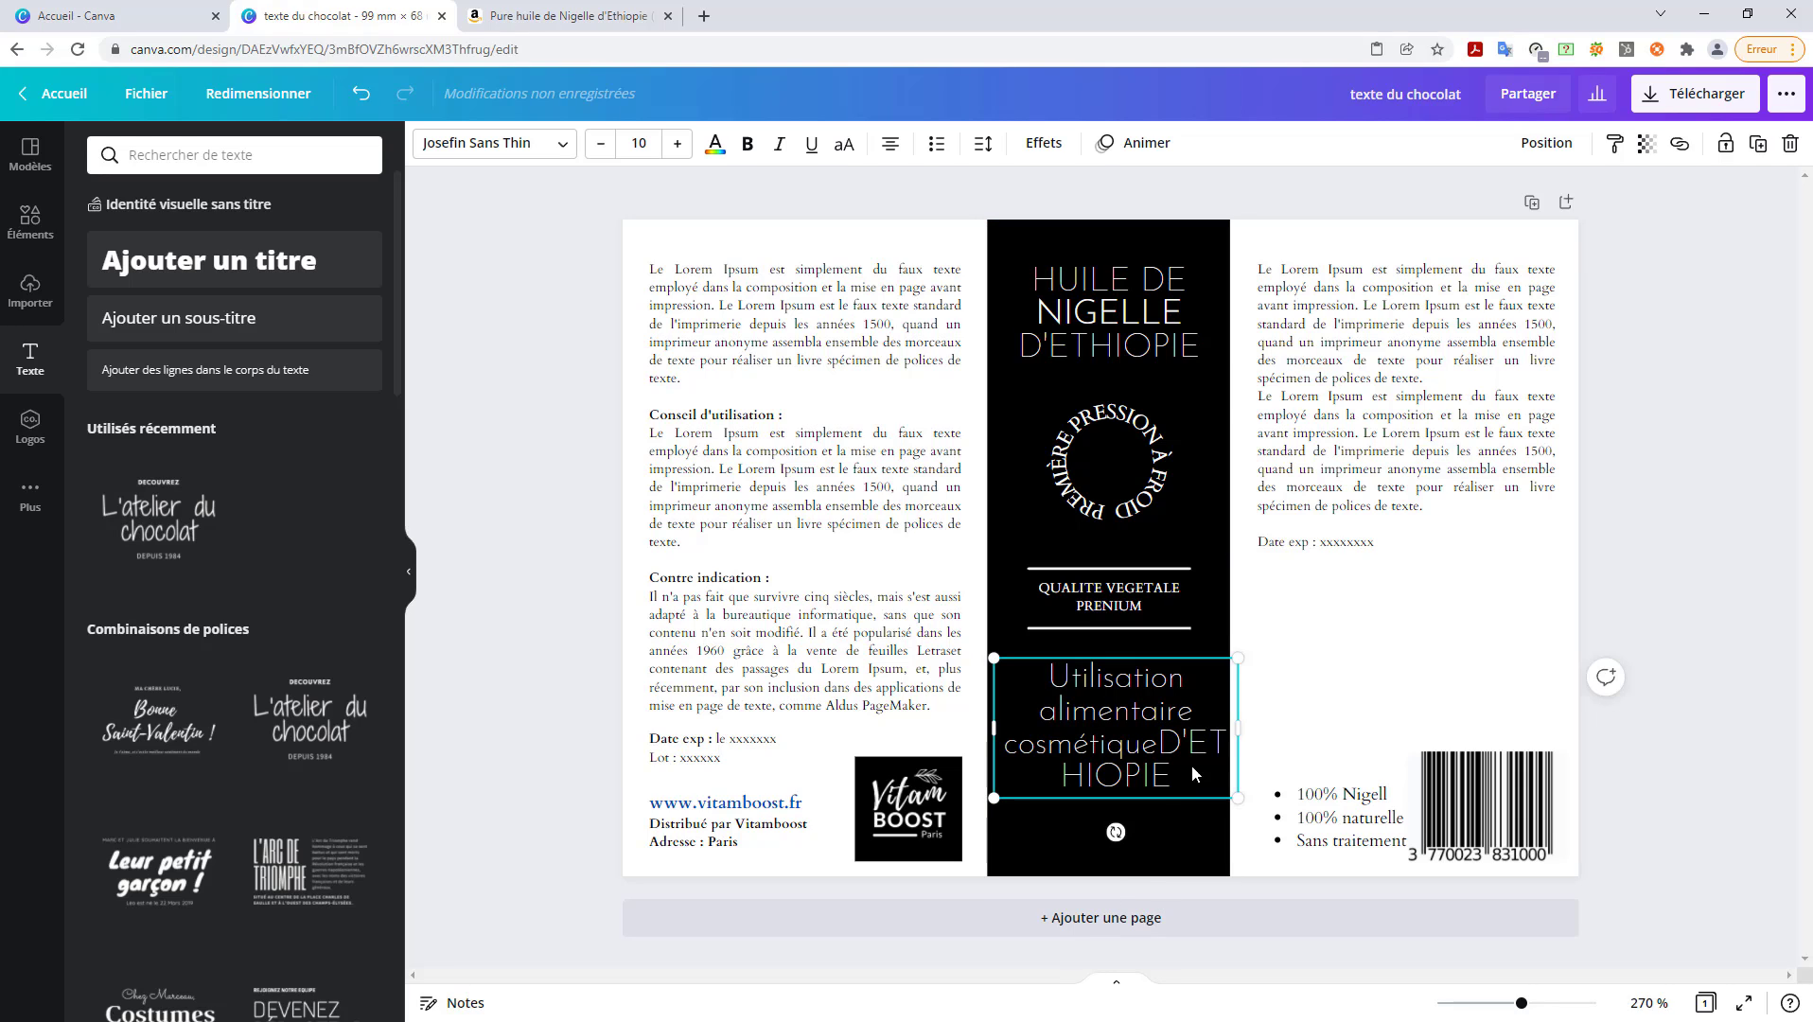
pyautogui.doubleClick(1165, 750)
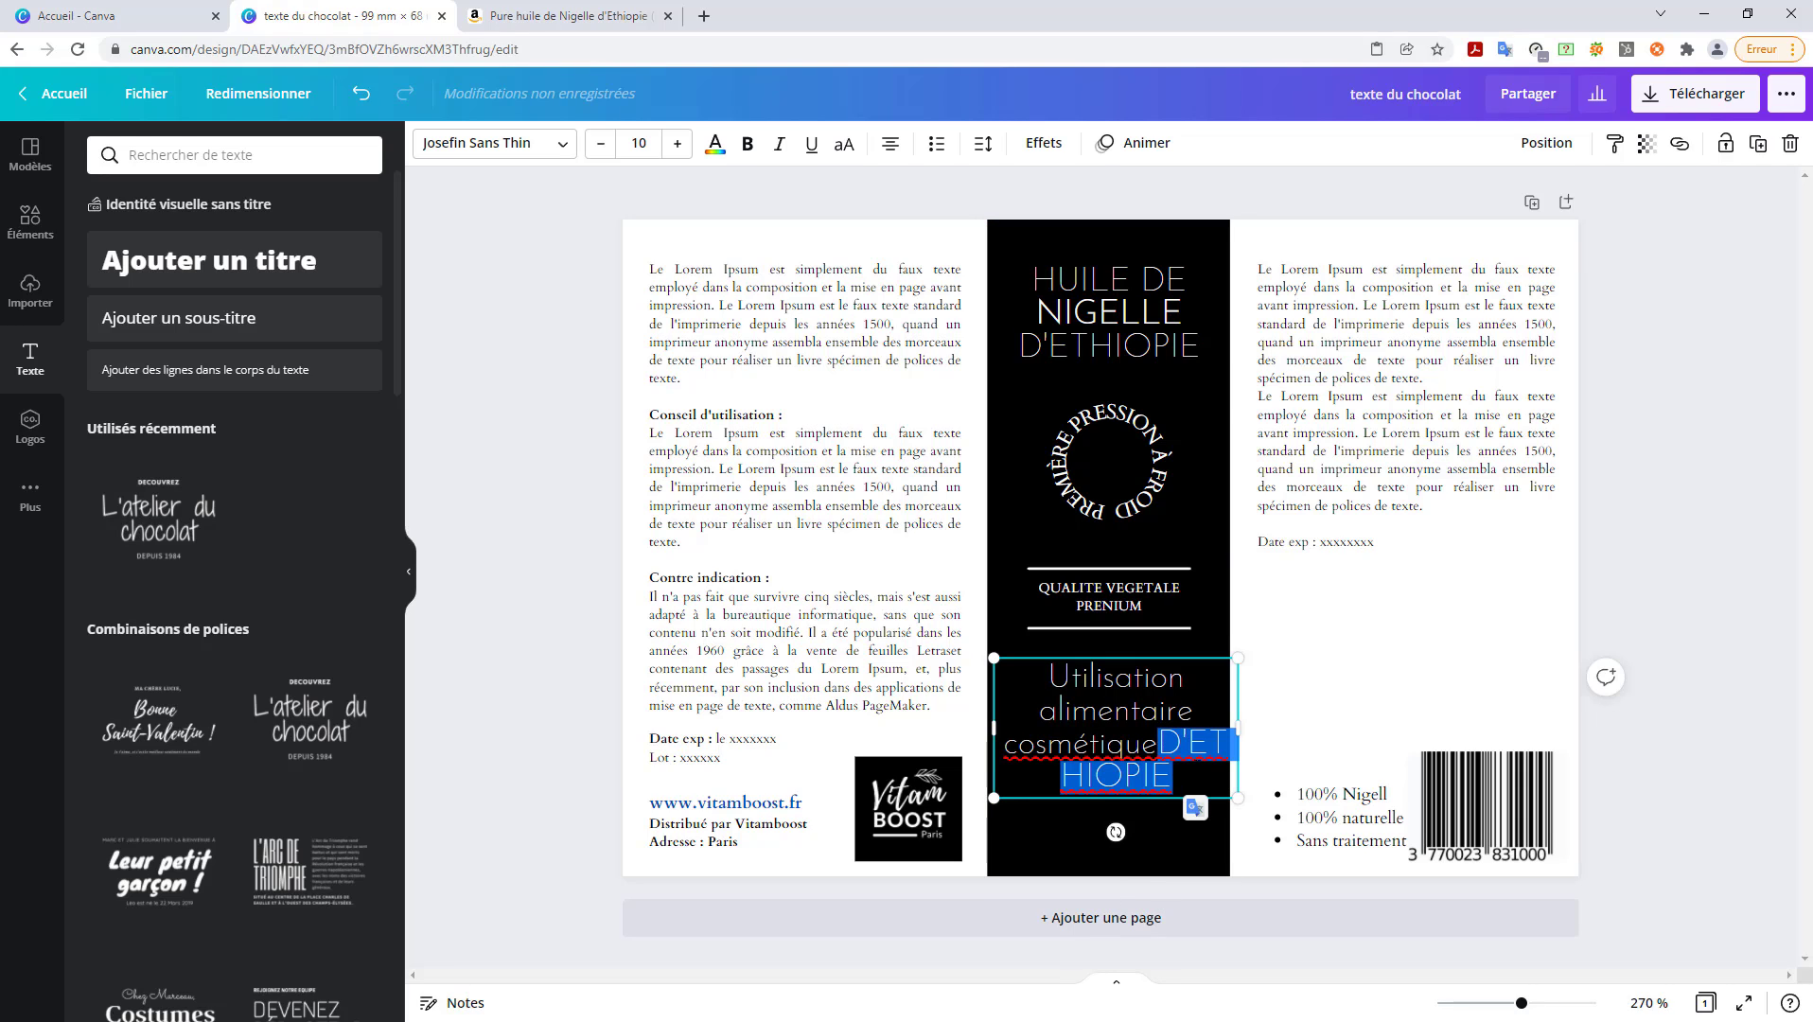
pyautogui.press('BackSpace')
pyautogui.click(1167, 711)
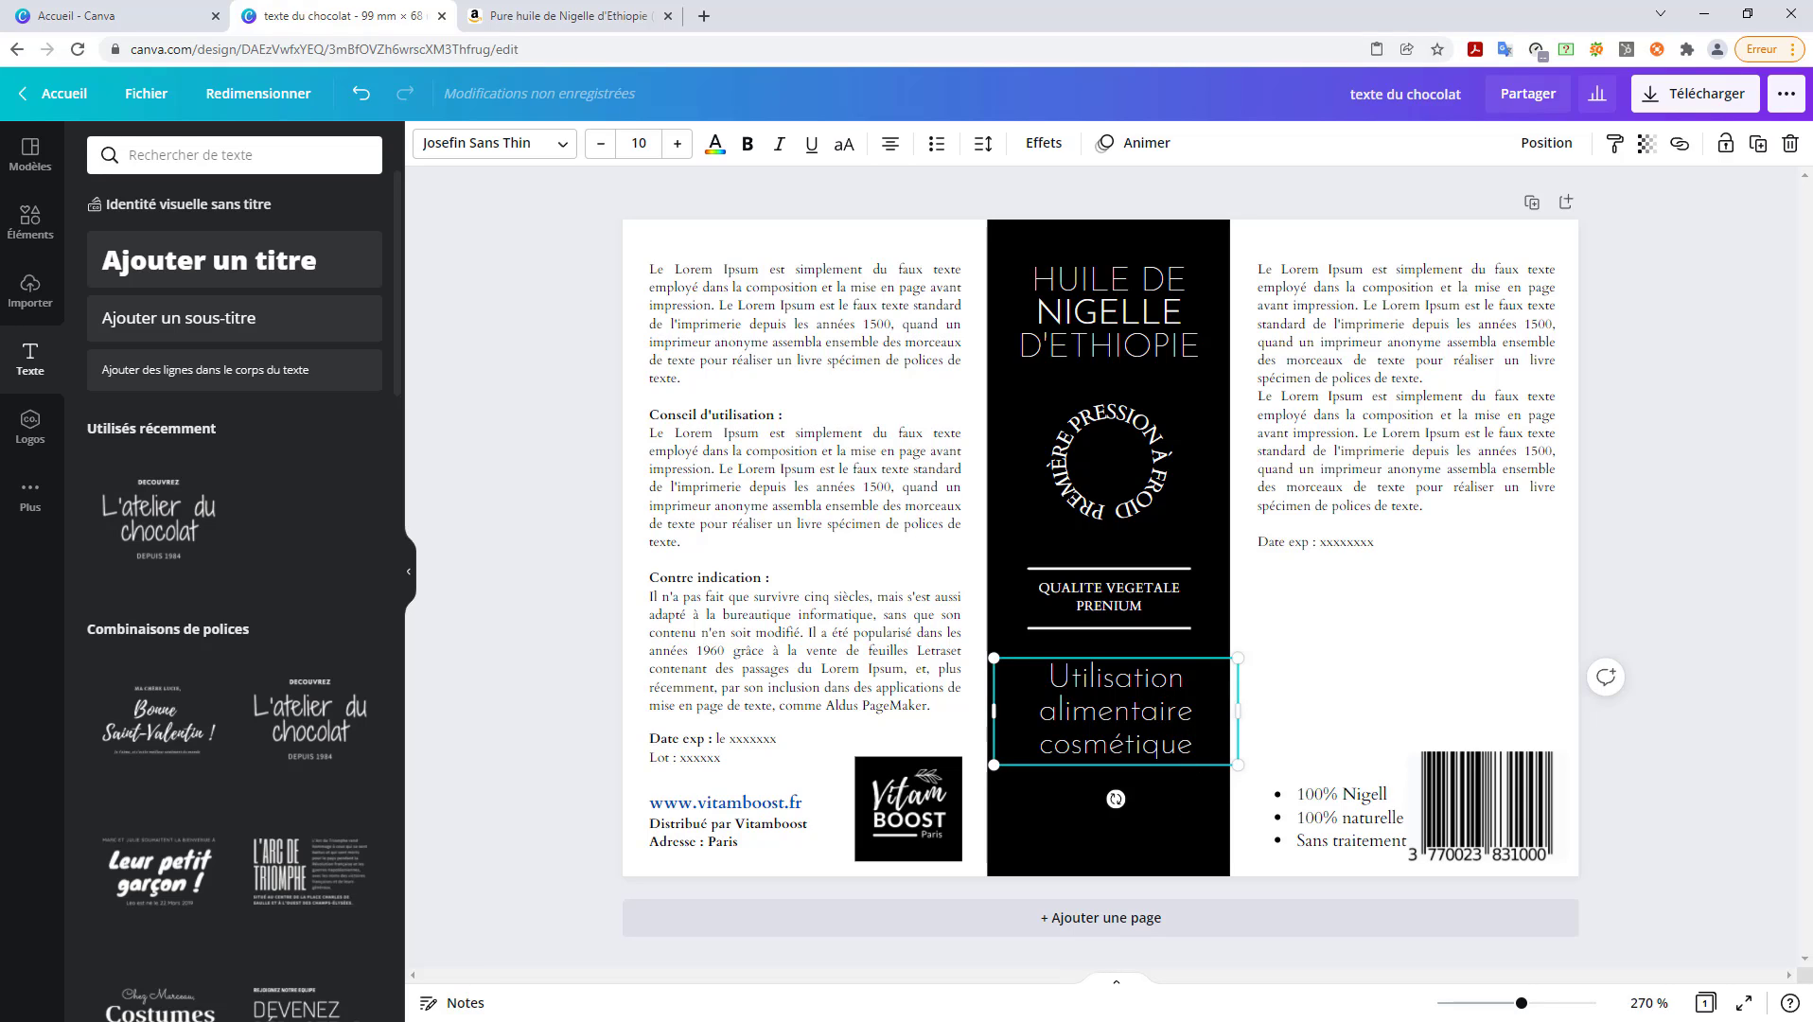
# - Format the "Utilisation alimentaire cosmétique" text in uppercase at font size 8 and centre it slightly lower in the black band
pyautogui.hotkey('ctrl', 'a')
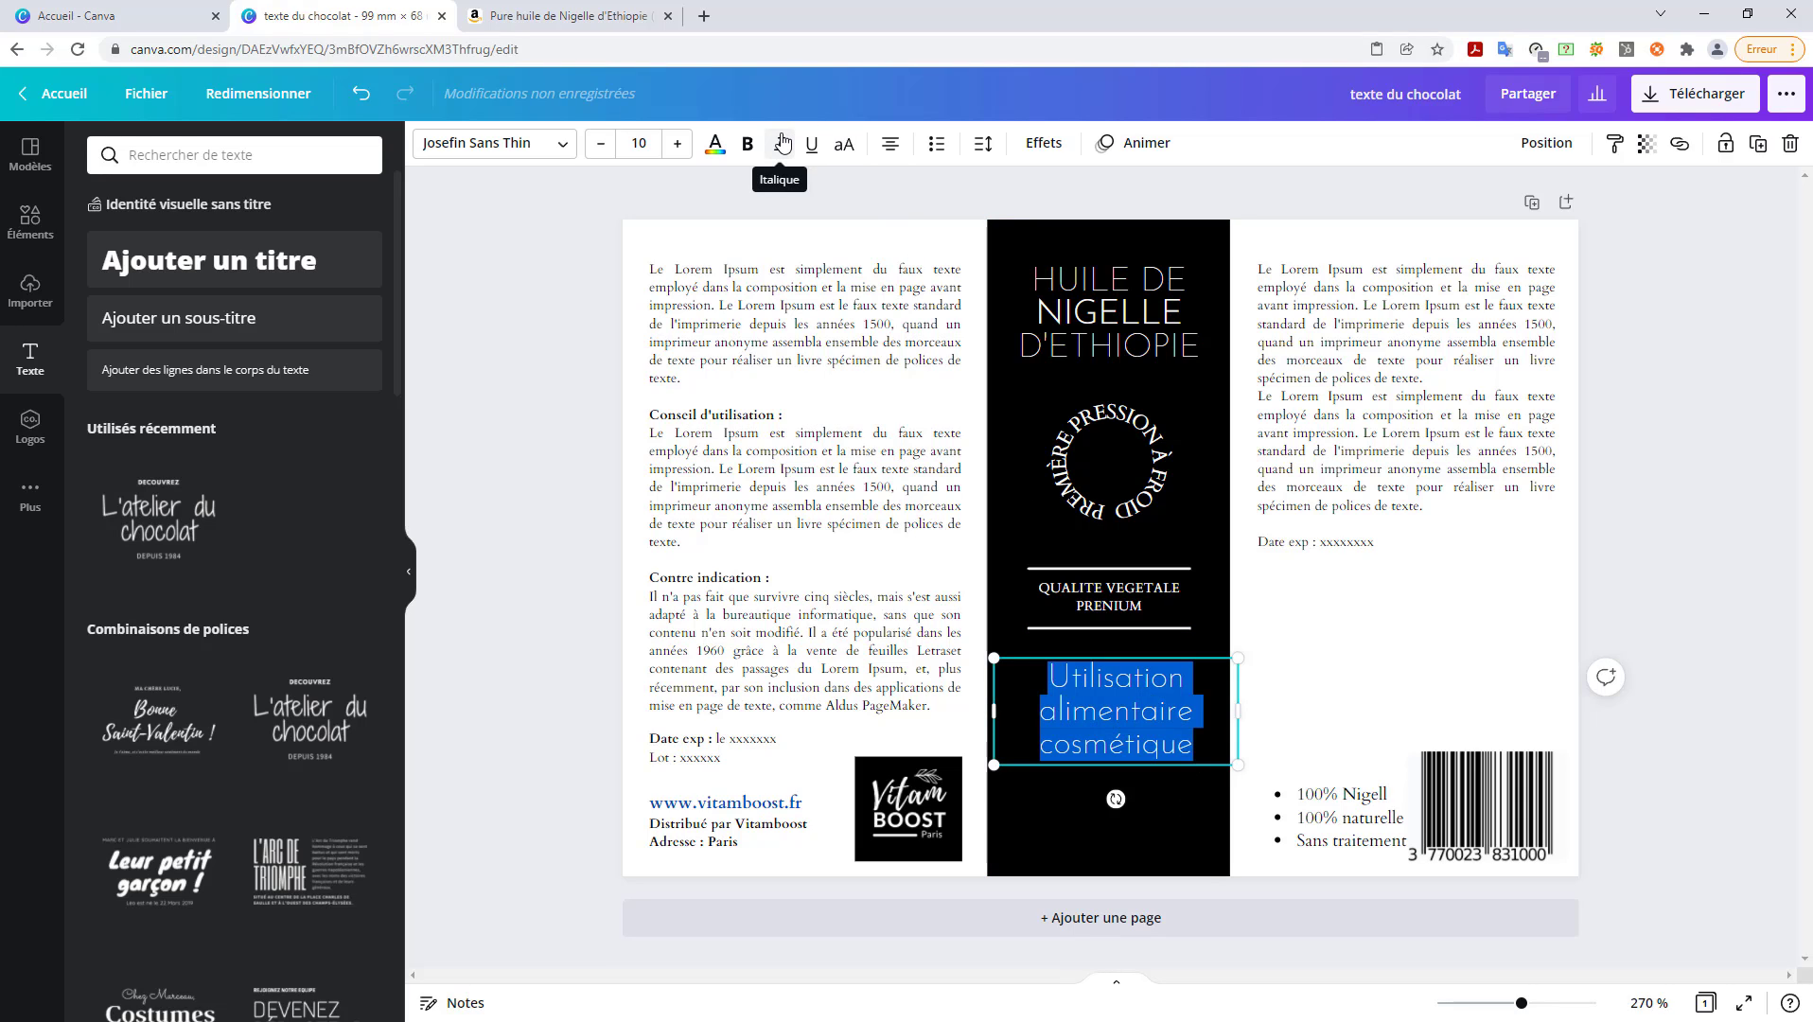
pyautogui.click(845, 146)
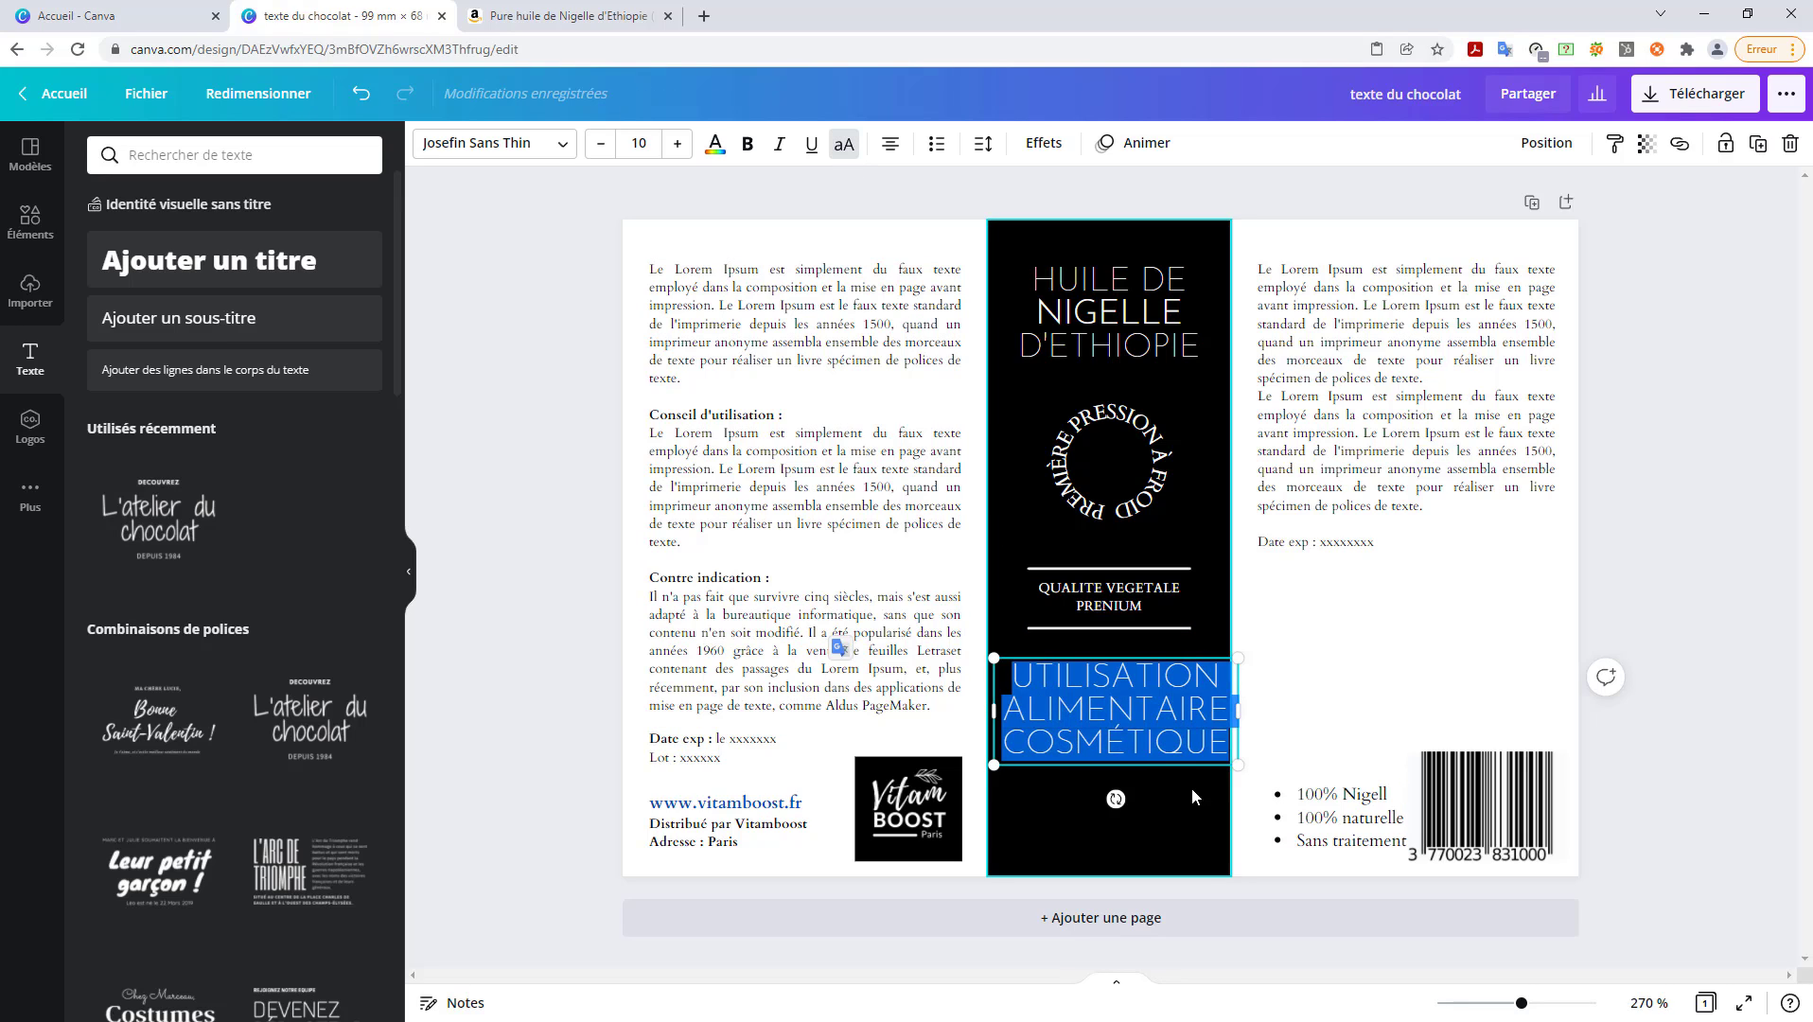
pyautogui.click(598, 144)
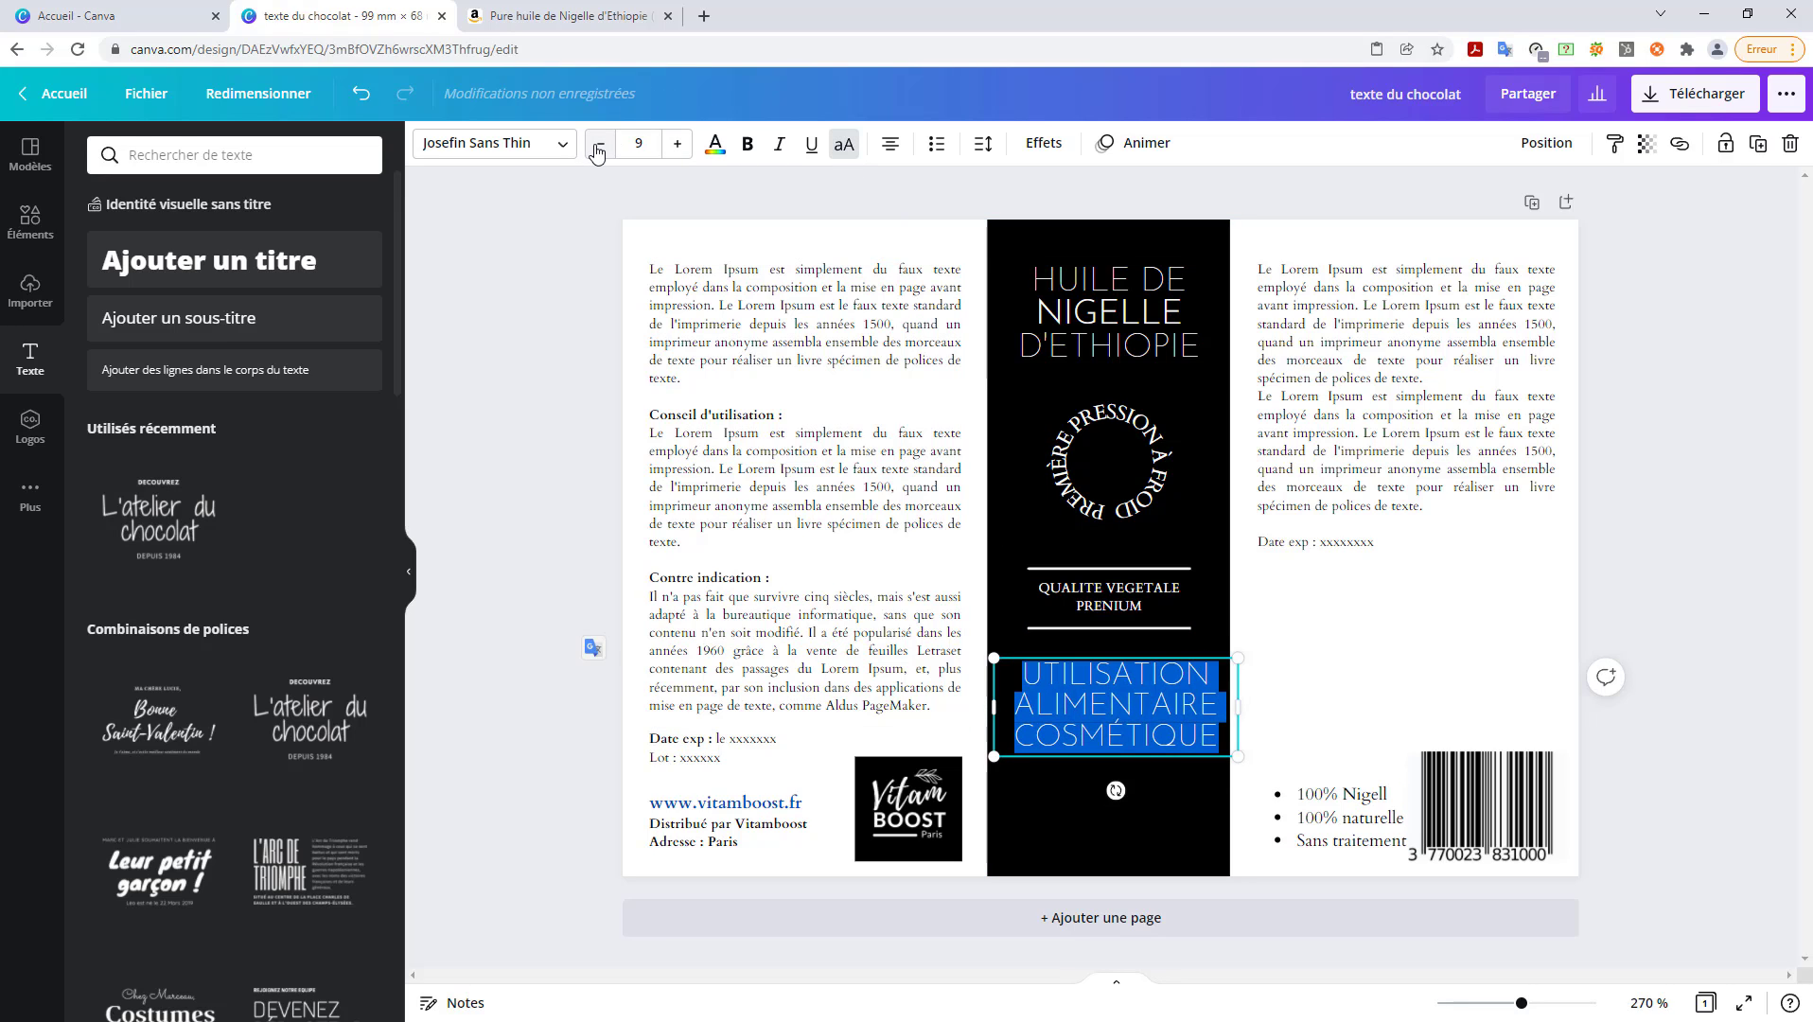
pyautogui.click(600, 147)
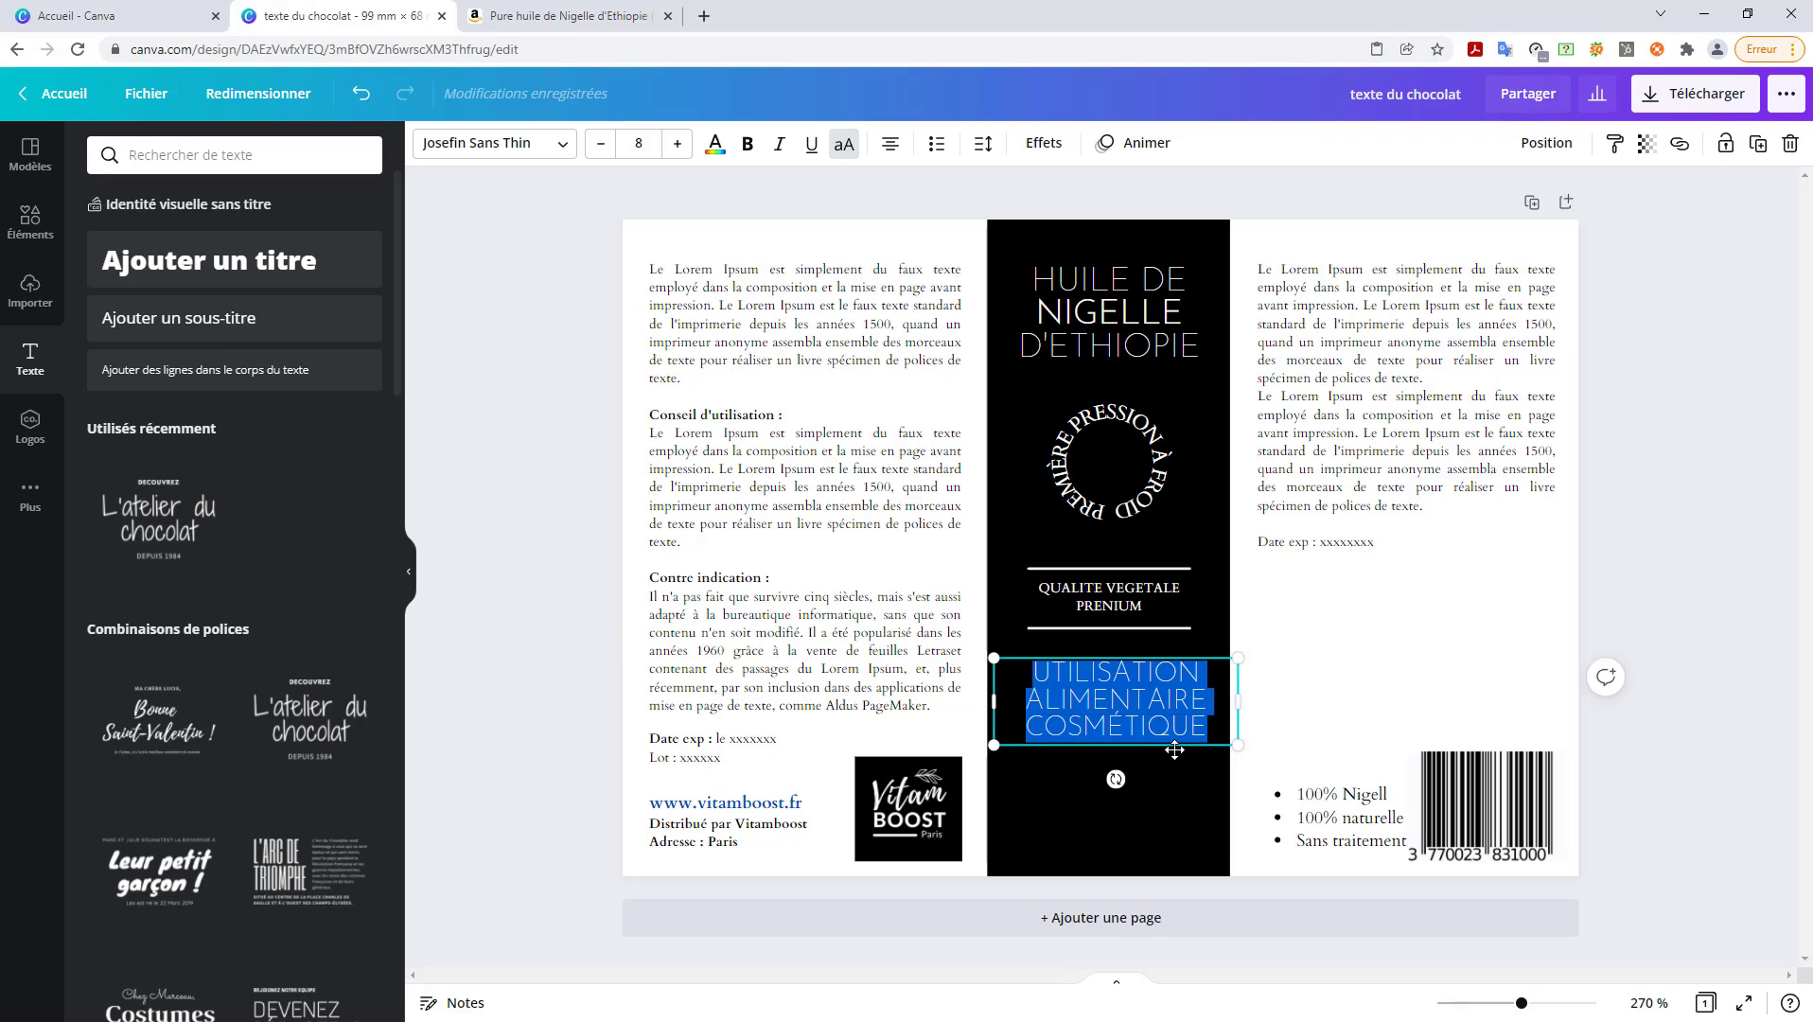
pyautogui.moveTo(1175, 751); pyautogui.dragTo(1167, 767)
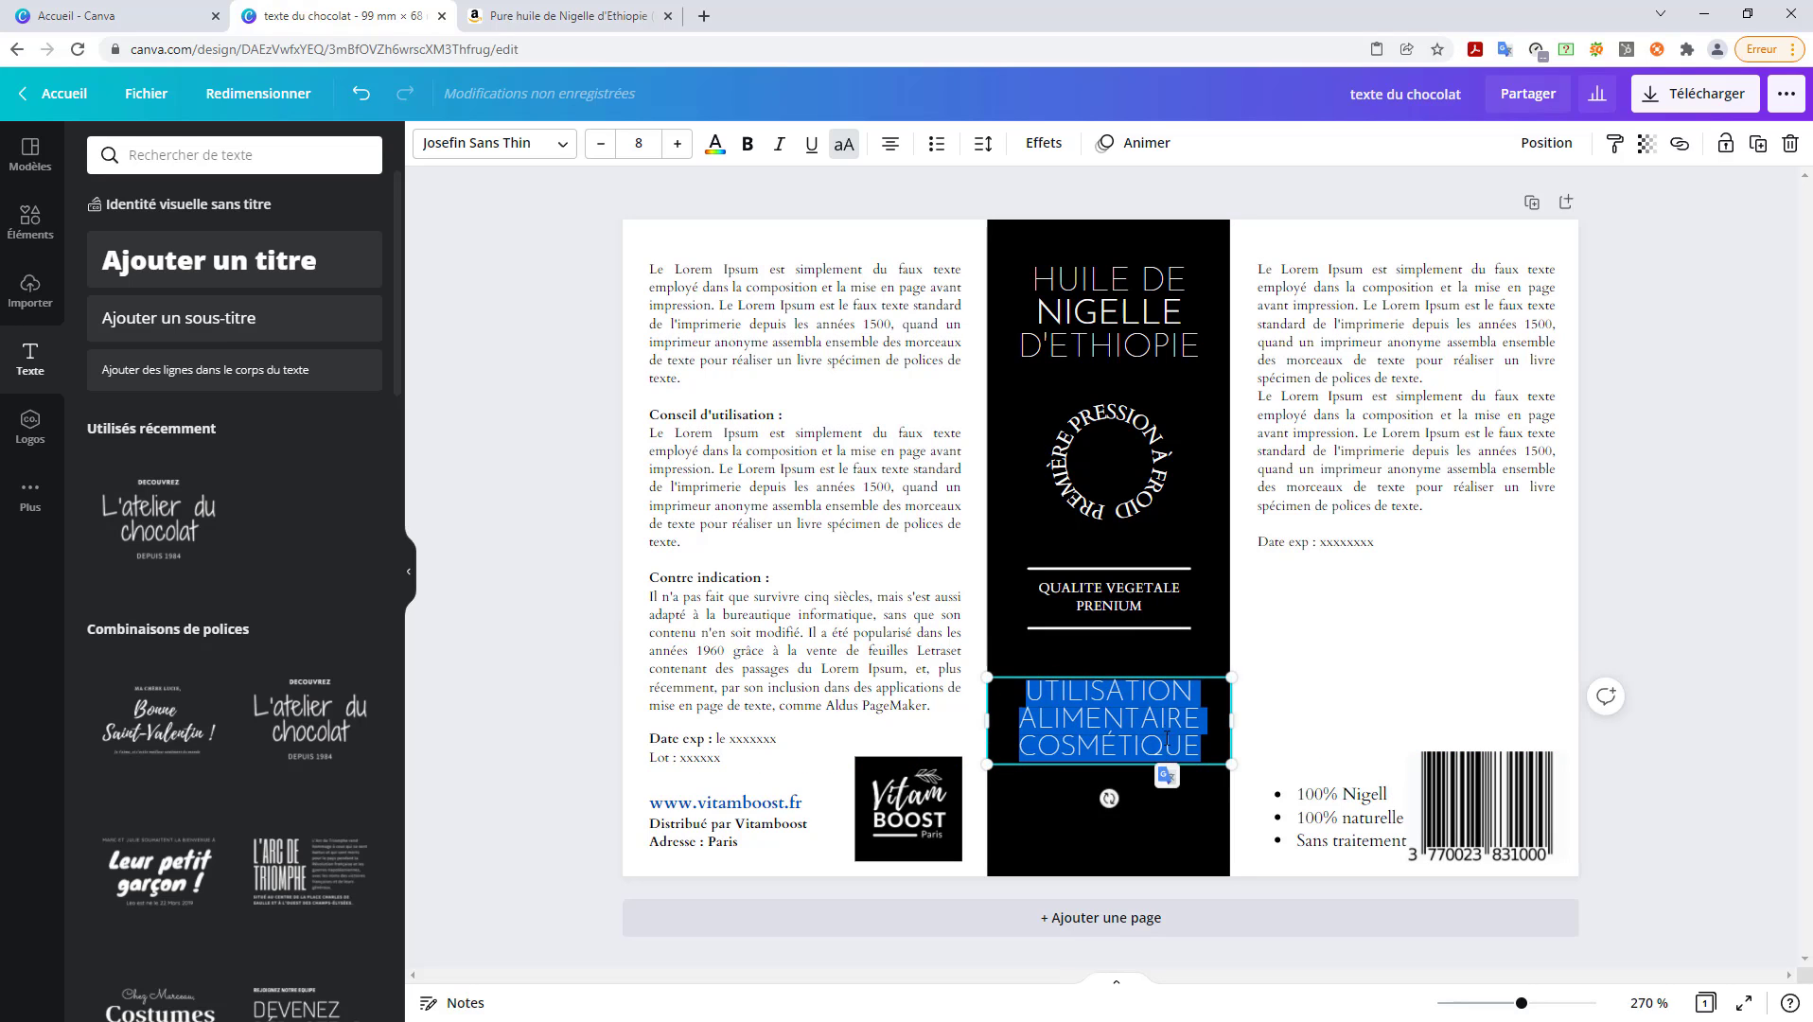
pyautogui.click(1174, 772)
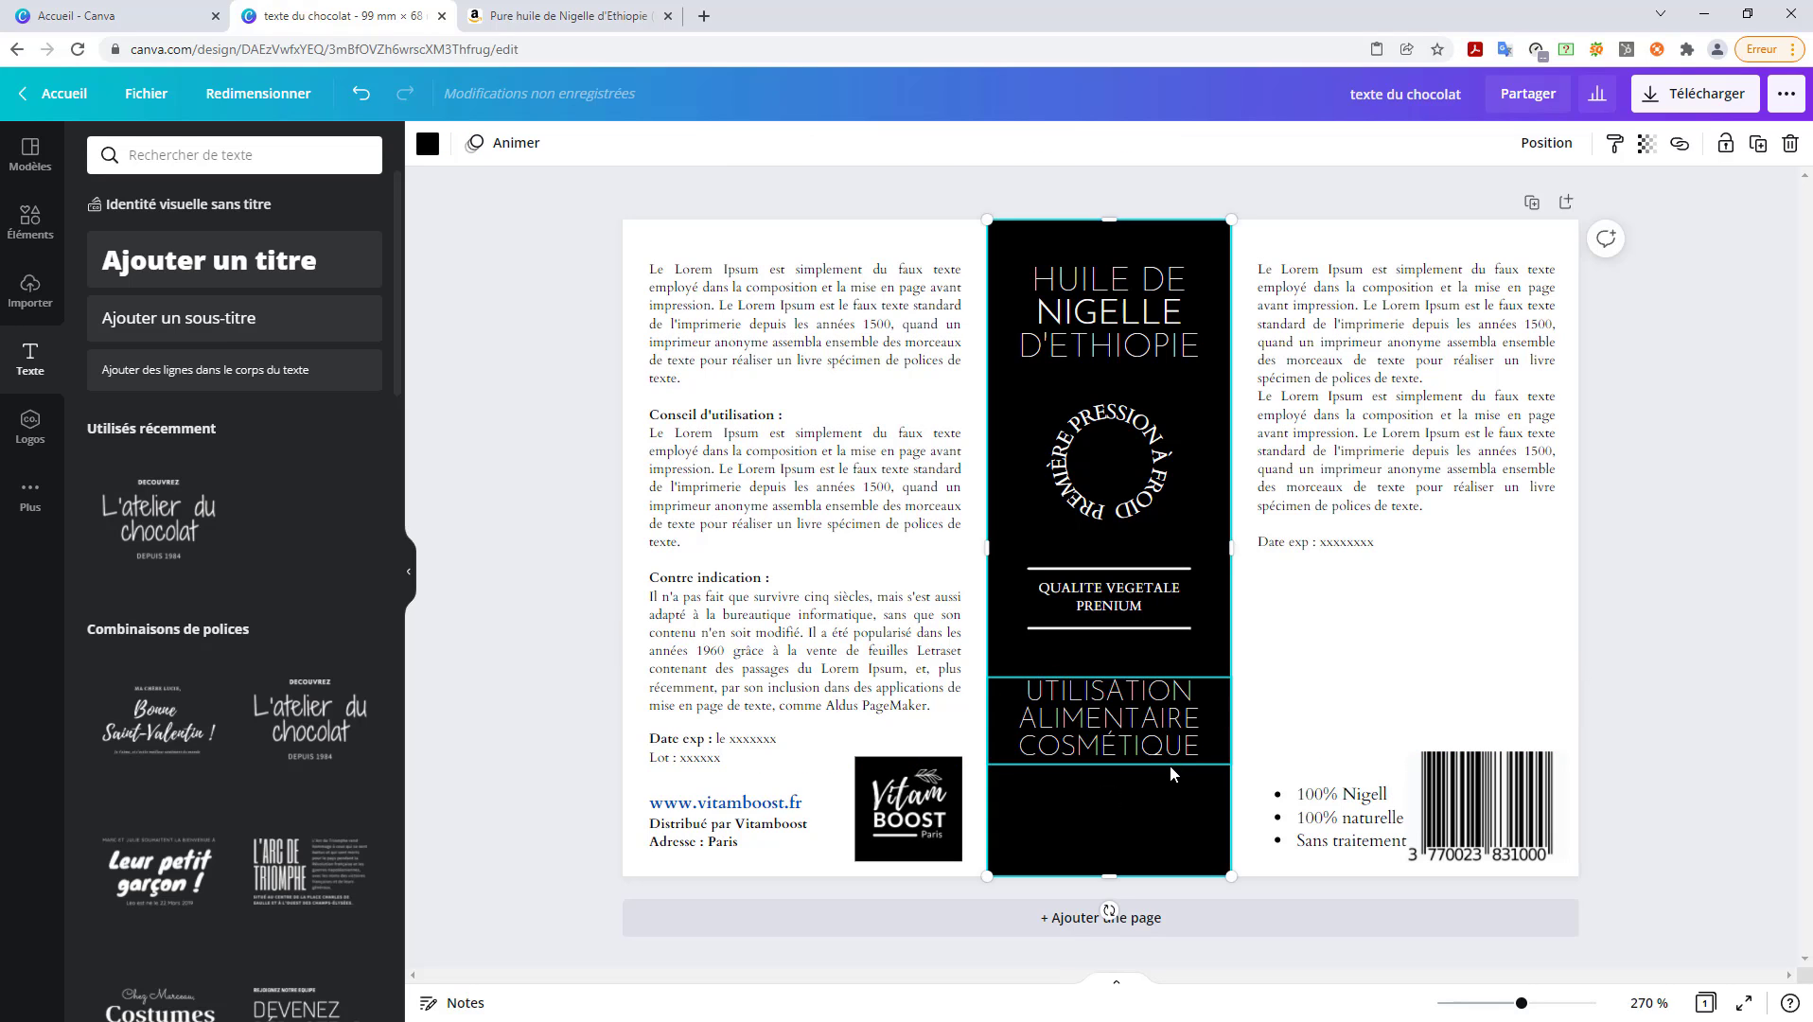
pyautogui.hotkey('ctrl', 'd')
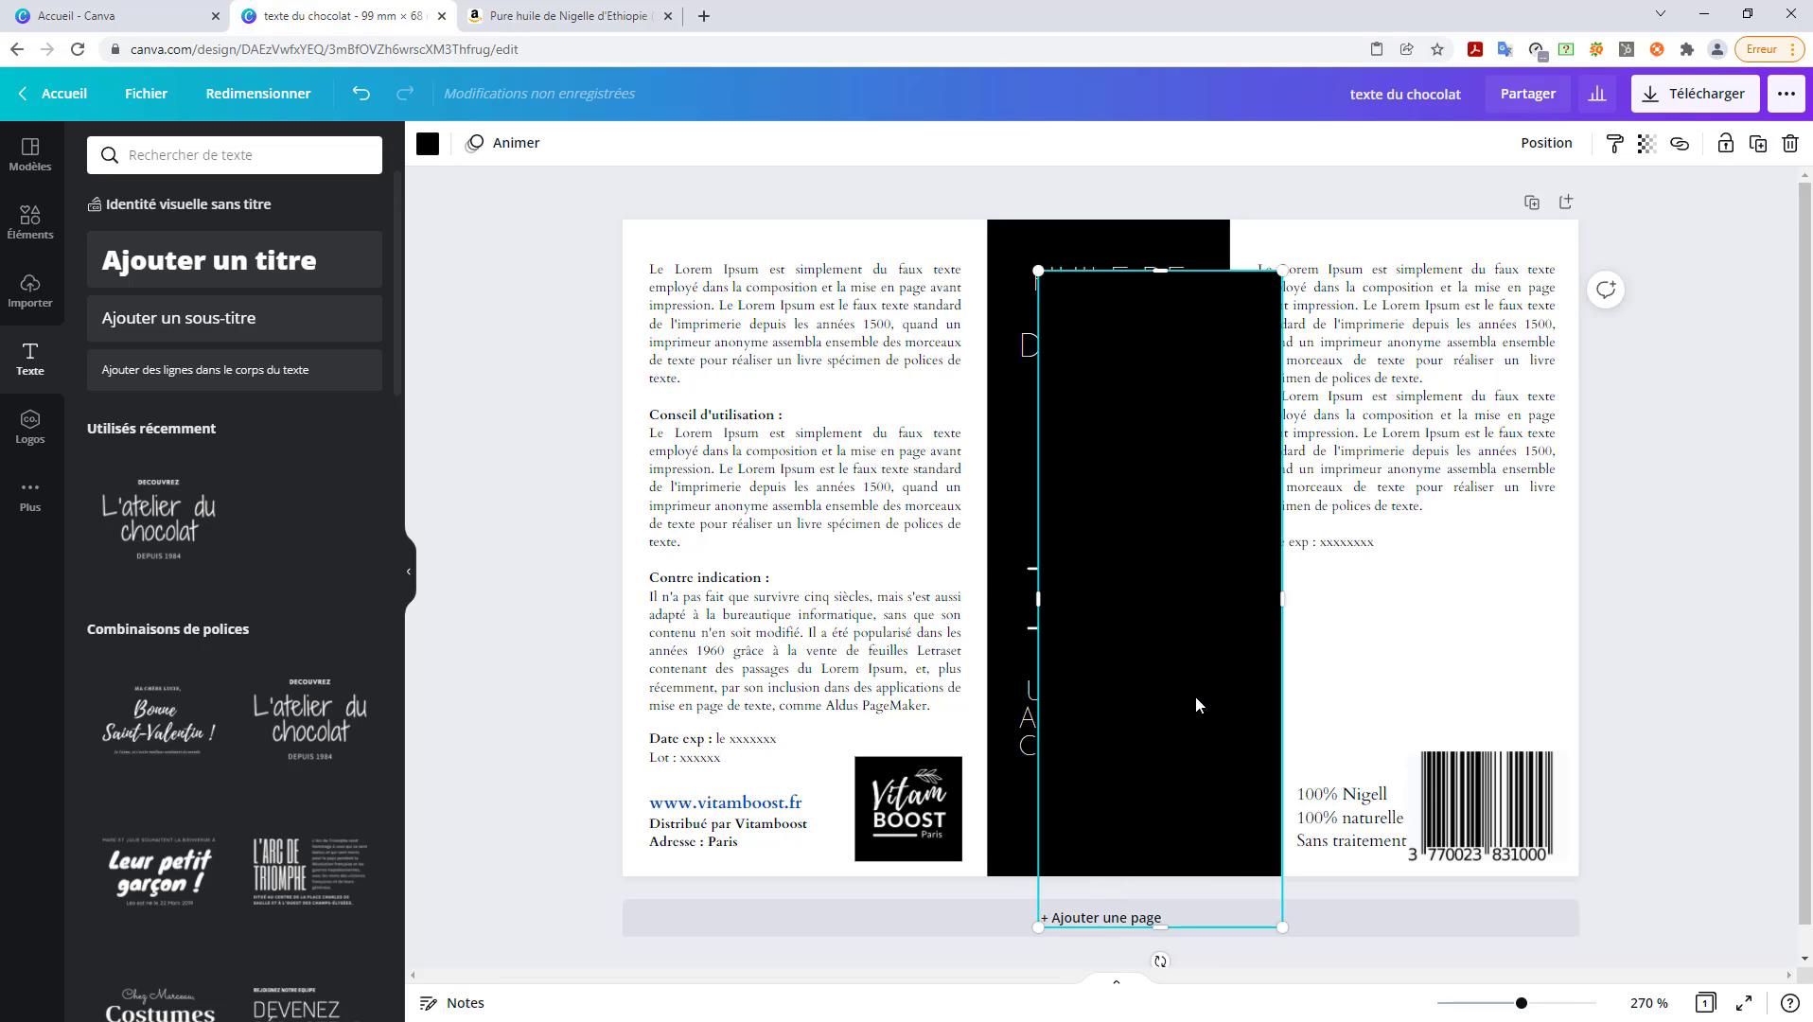
pyautogui.press('Delete')
# - Duplicate the "UTILISATION ALIMENTAIRE COSMÉTIQUE" text just below it and replace the copy's wording with "- 100 ml"
pyautogui.click(1150, 724)
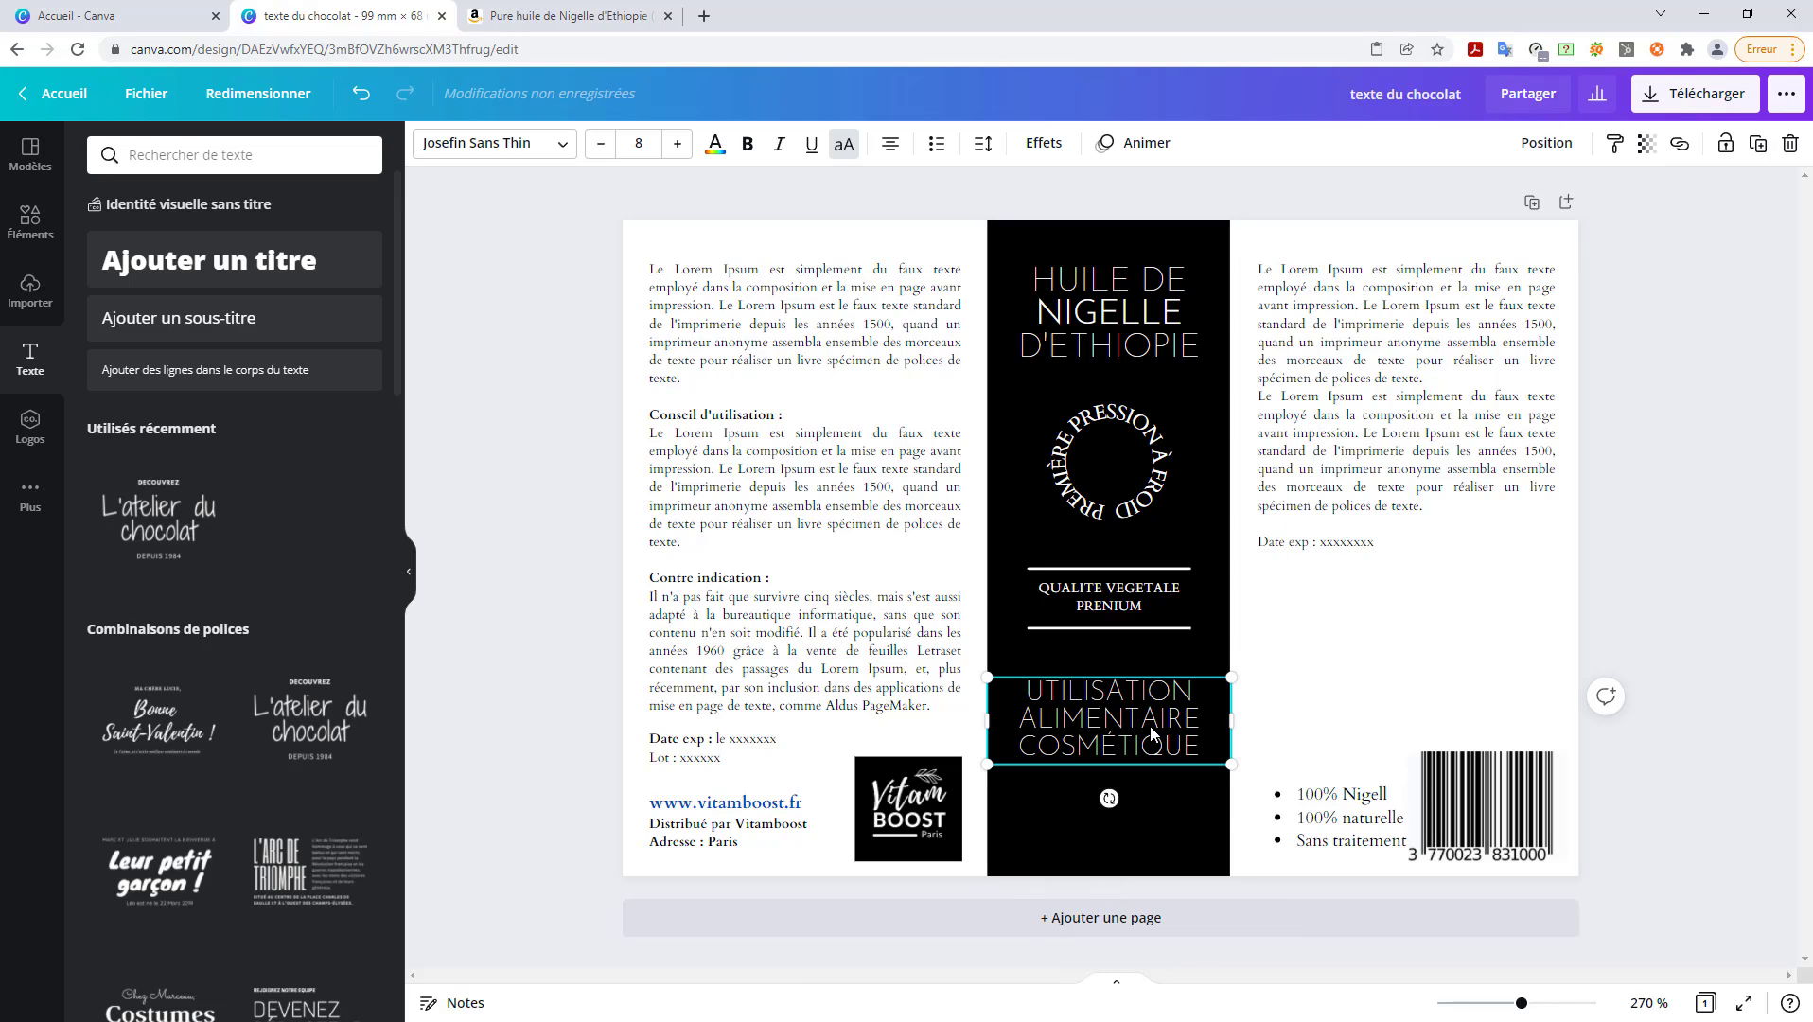
pyautogui.hotkey('ctrl', 'd')
pyautogui.moveTo(1179, 747); pyautogui.dragTo(1141, 804)
pyautogui.doubleClick(1141, 804)
pyautogui.write('-')
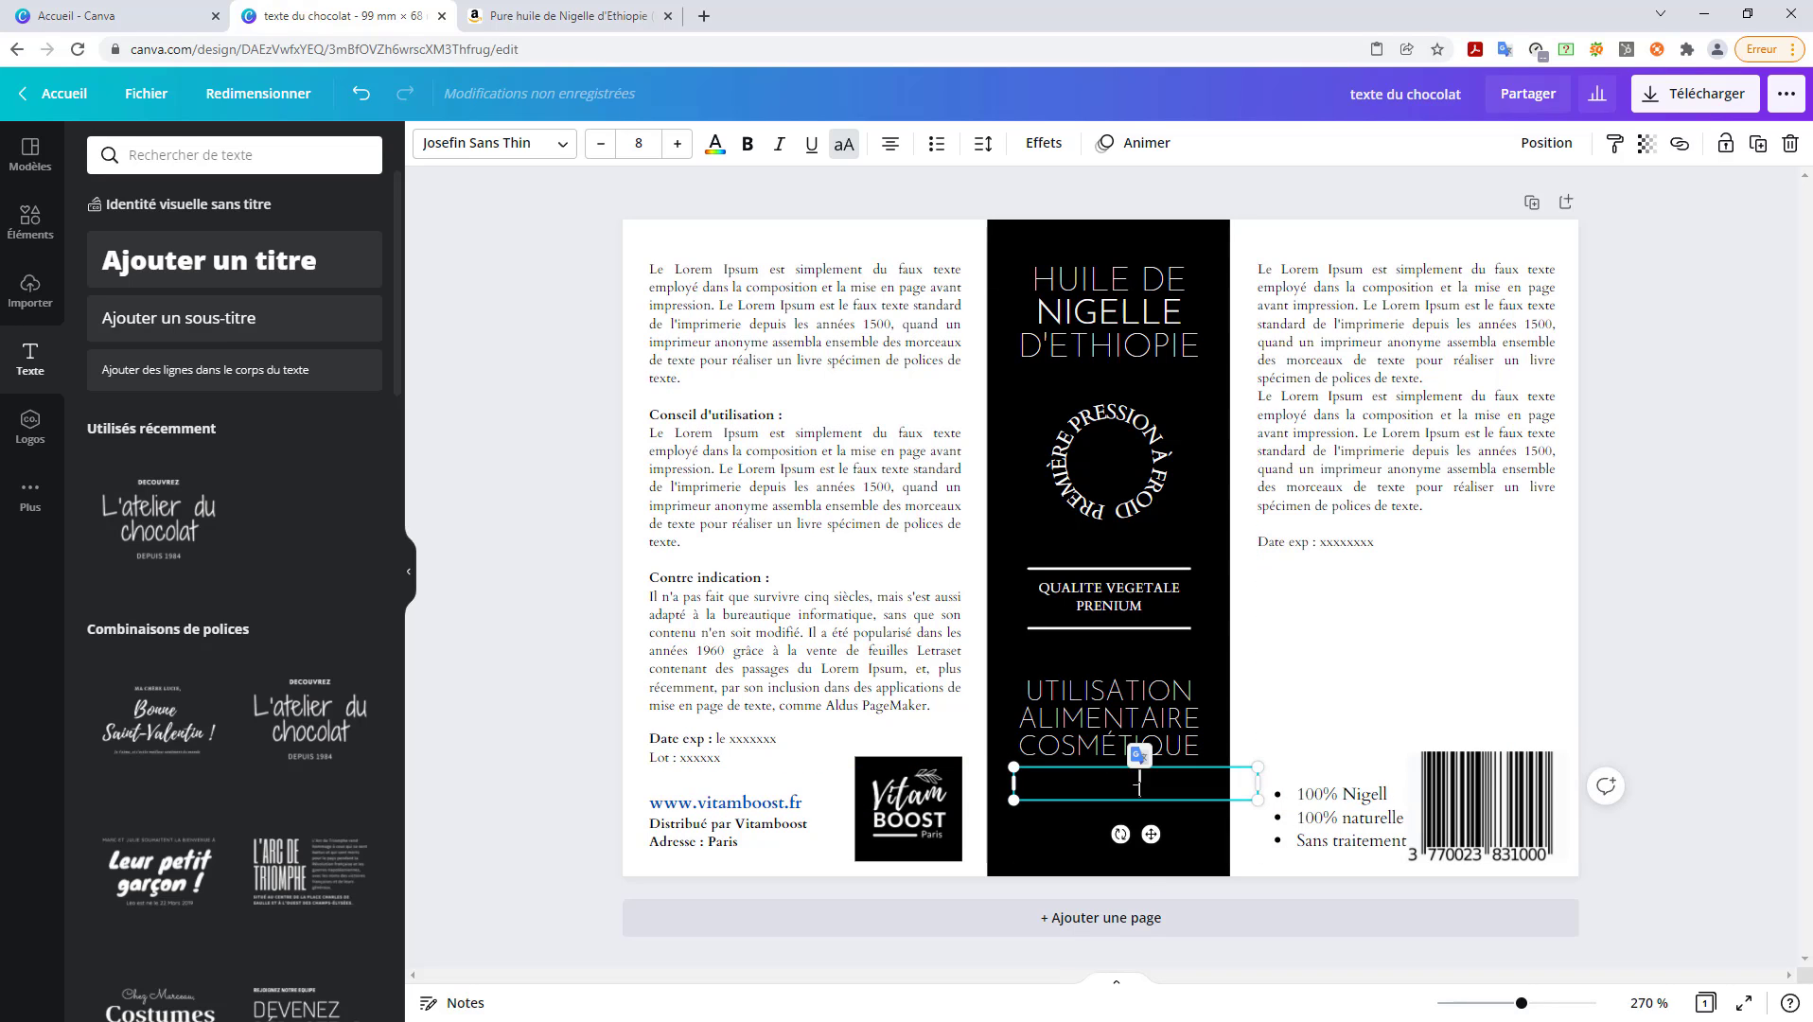
pyautogui.write(' 100 ML')
# - Turn off uppercase for the volume text, complete it as "- 100 ml -" and move it to the bottom of the black band
pyautogui.hotkey('ctrl', 'a')
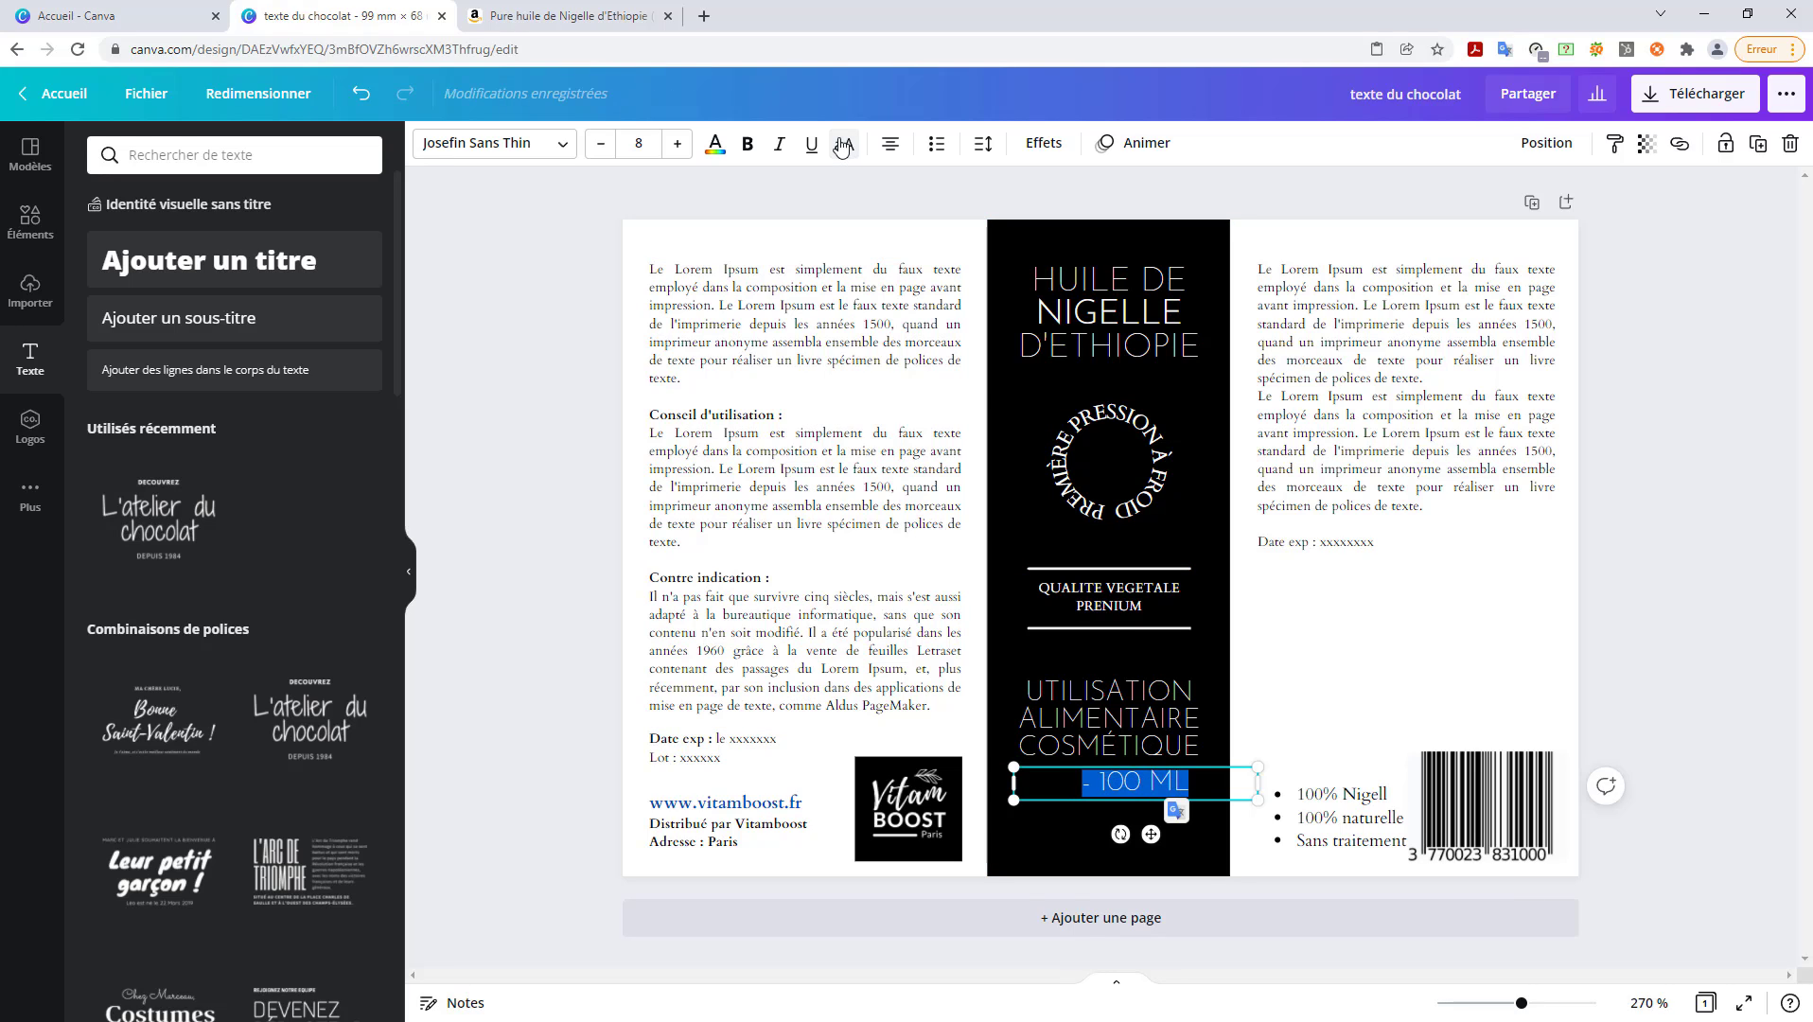
pyautogui.click(842, 145)
pyautogui.press('End')
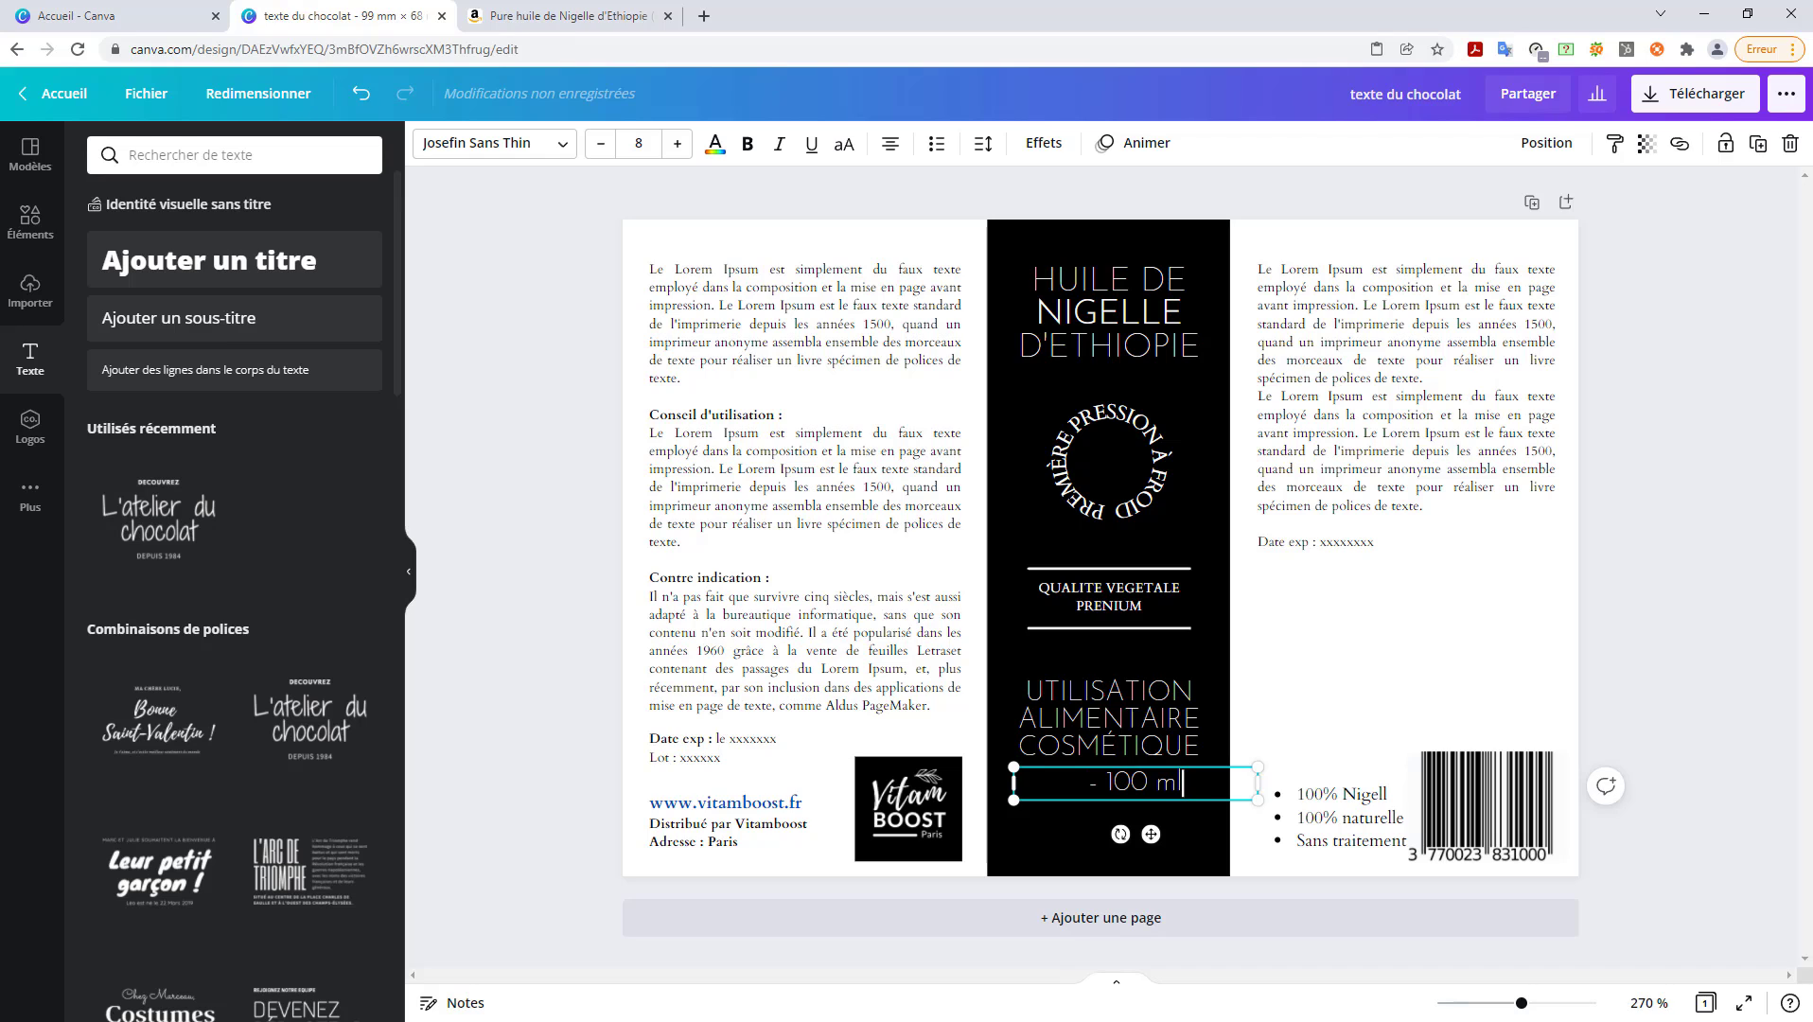
pyautogui.write('-')
pyautogui.moveTo(1194, 791); pyautogui.dragTo(1174, 863)
pyautogui.click(1428, 637)
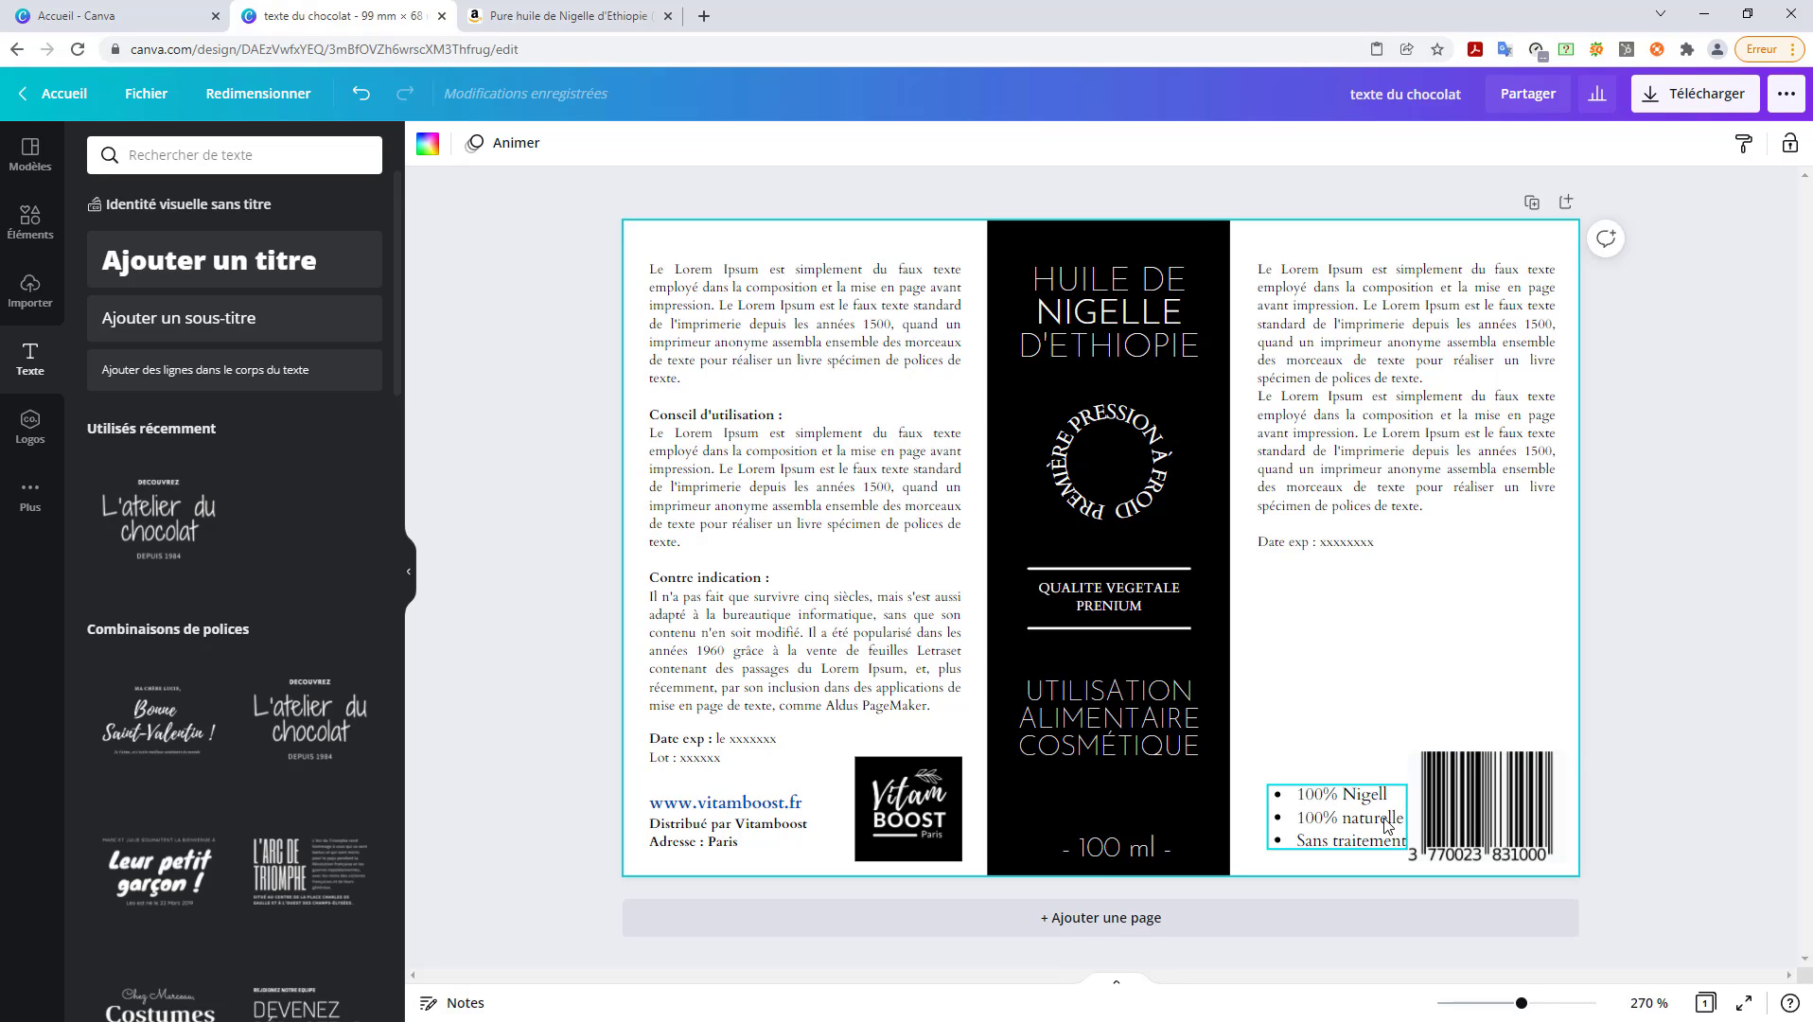
# - Shrink the barcode from its upper-left corner to about 15 × 10 mm, clearing the bullet list beside it
pyautogui.click(1453, 825)
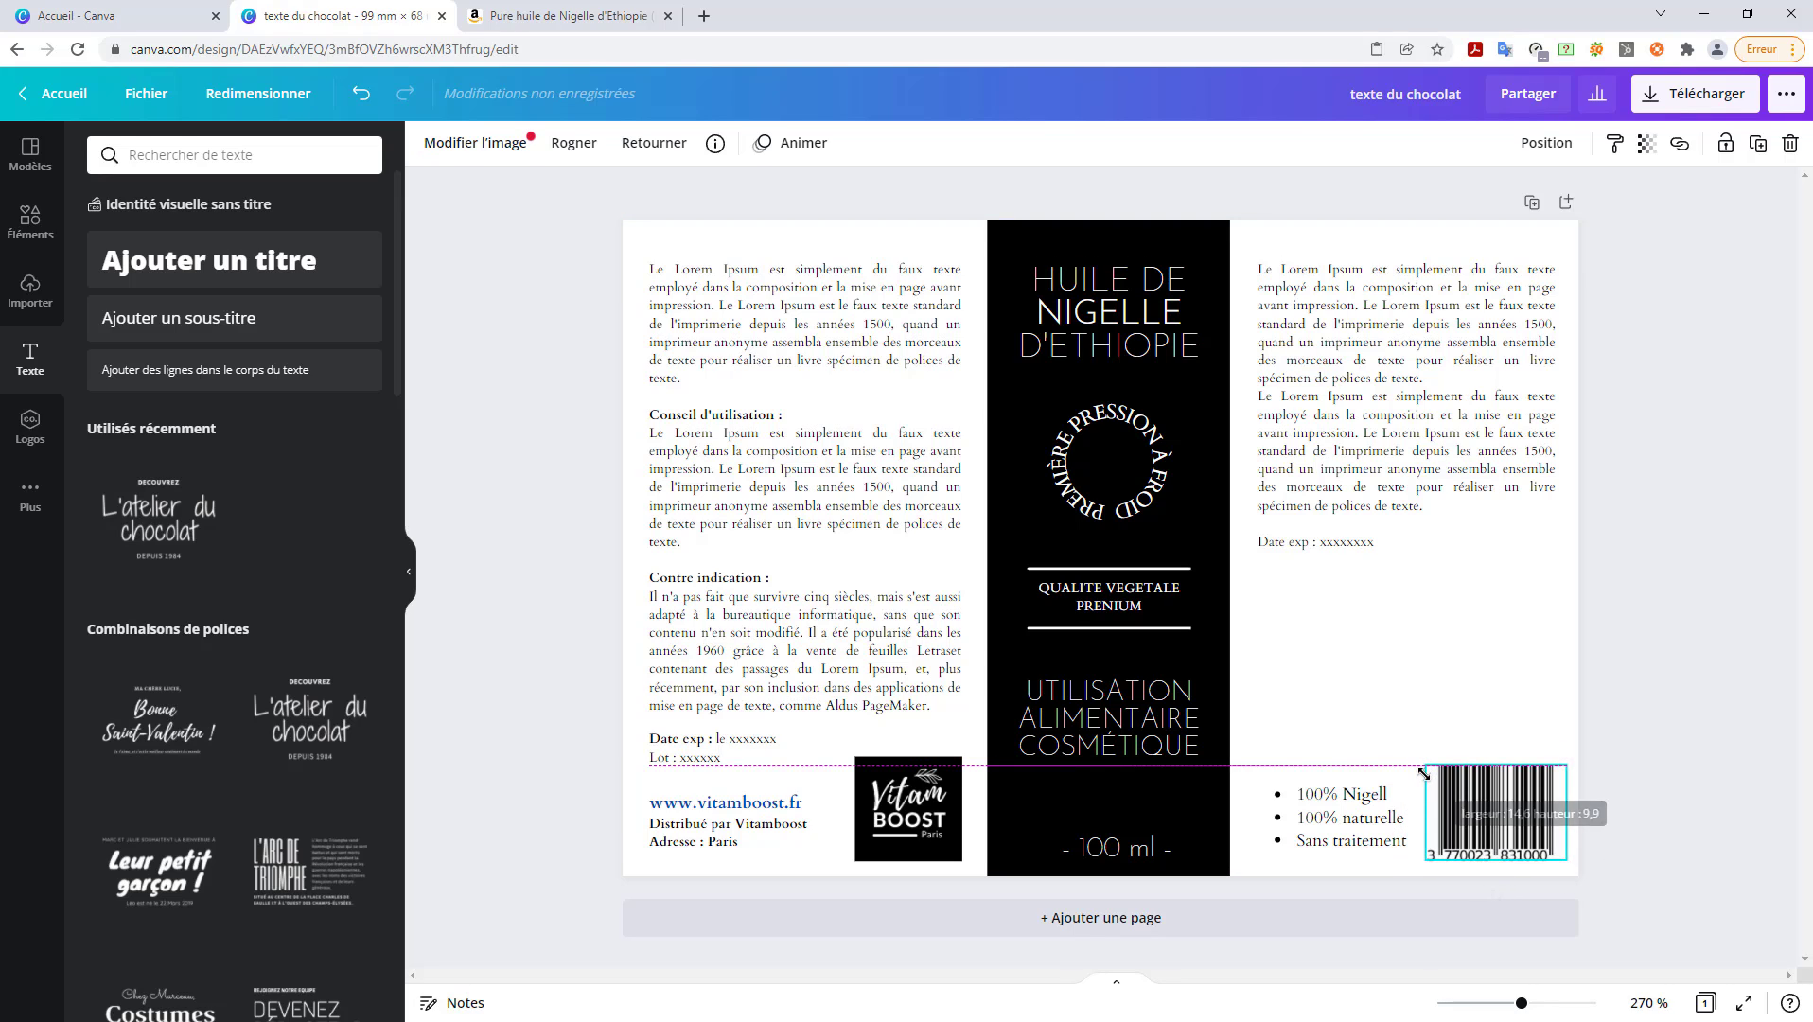
pyautogui.moveTo(1407, 753); pyautogui.dragTo(1426, 765)
pyautogui.click(1474, 665)
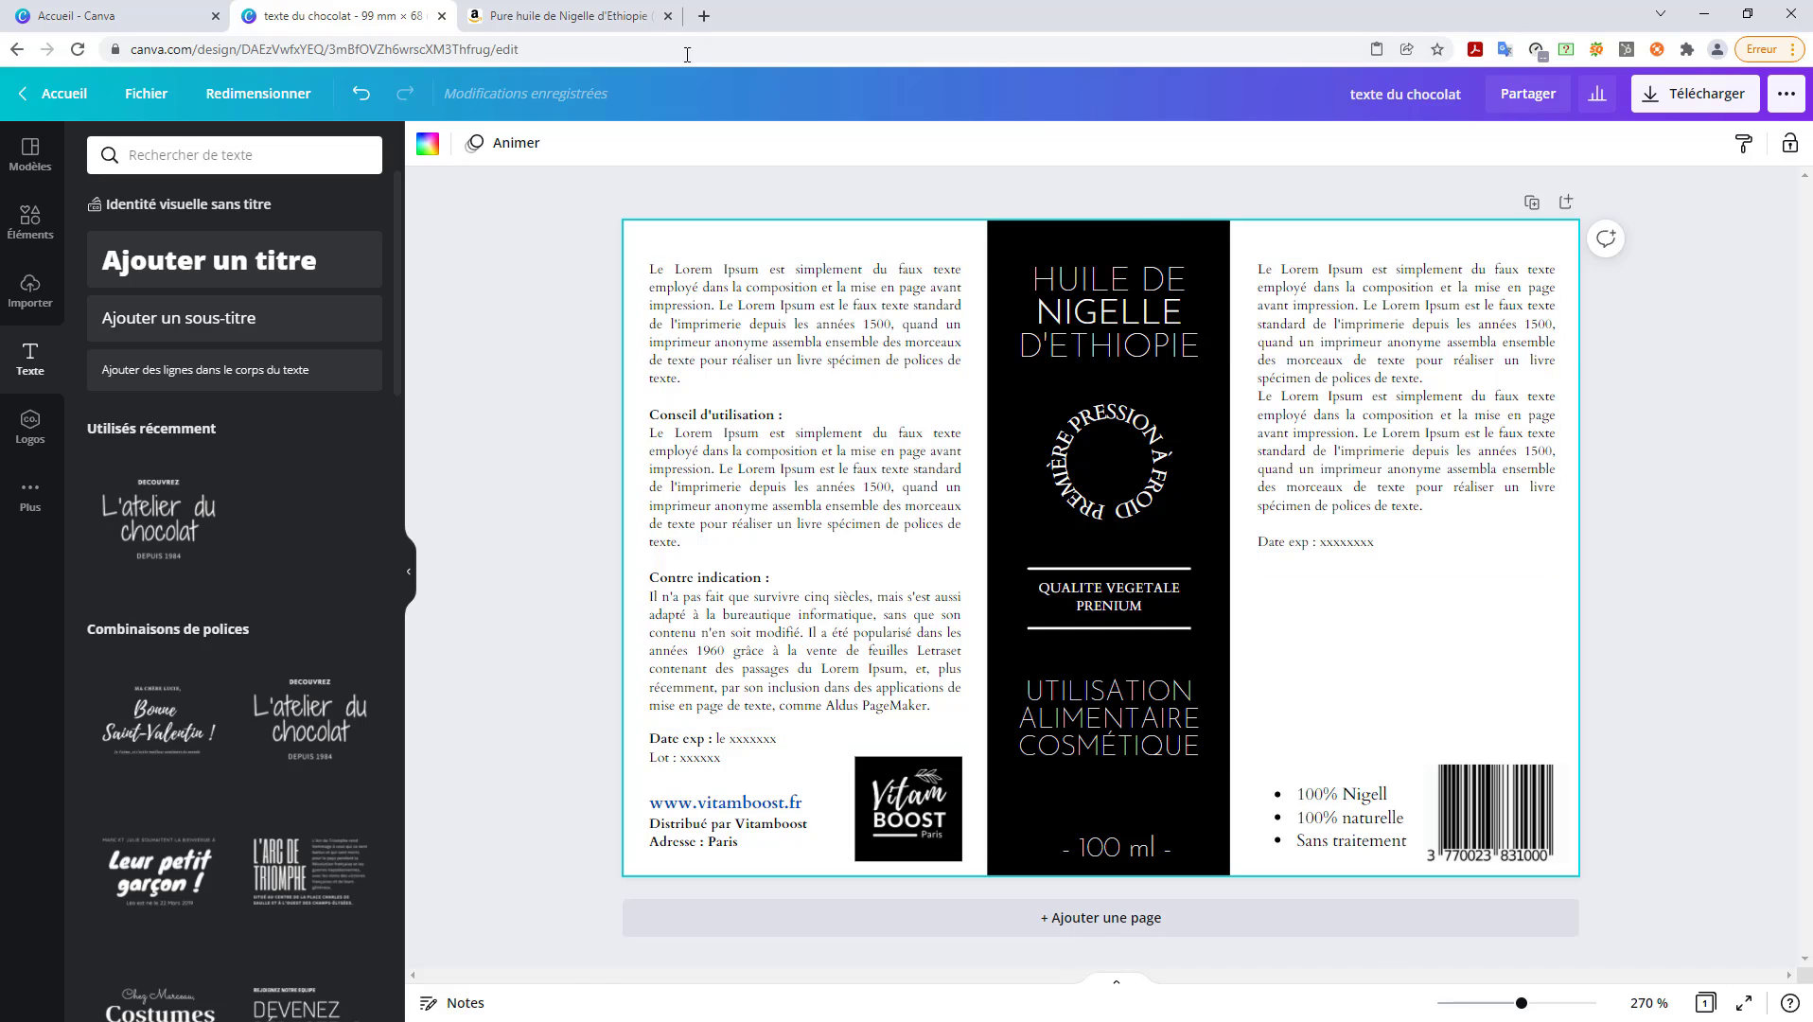
# - Check the reference bottle label on the Amazon product page, and add a rounded five-pointed star from Canva's "Lignes et formes" elements
pyautogui.click(568, 16)
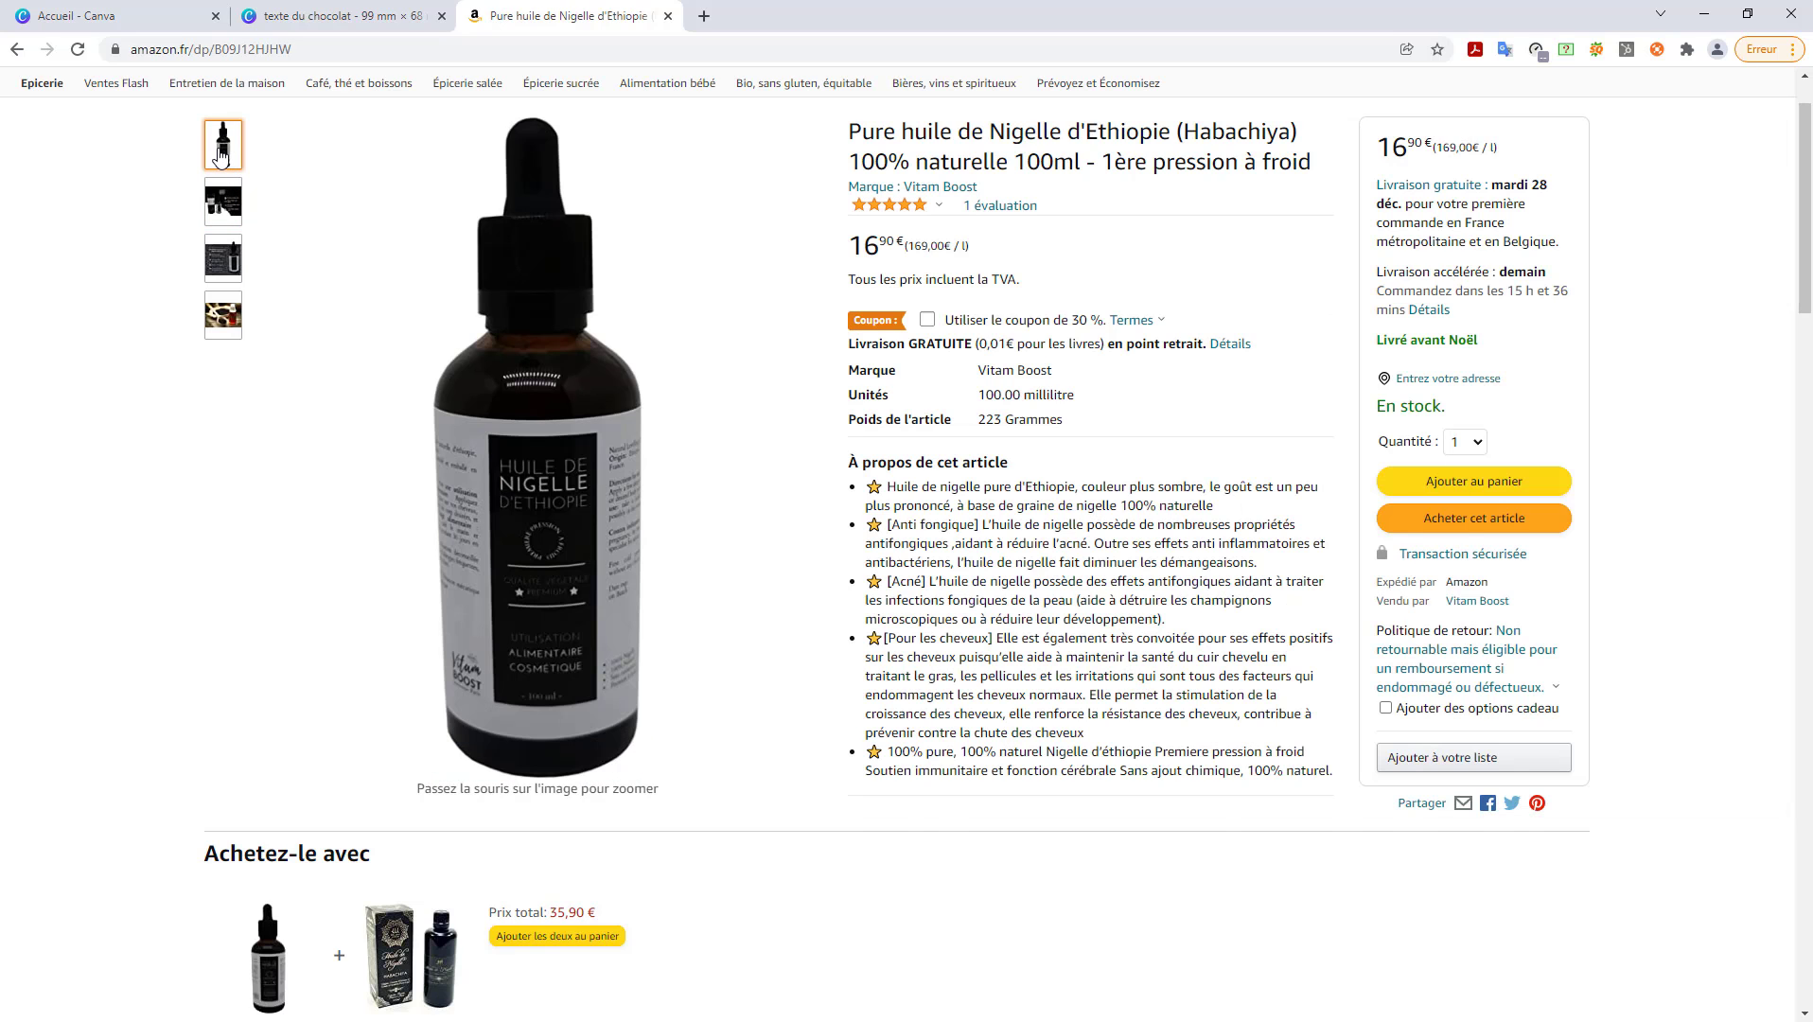
pyautogui.click(340, 20)
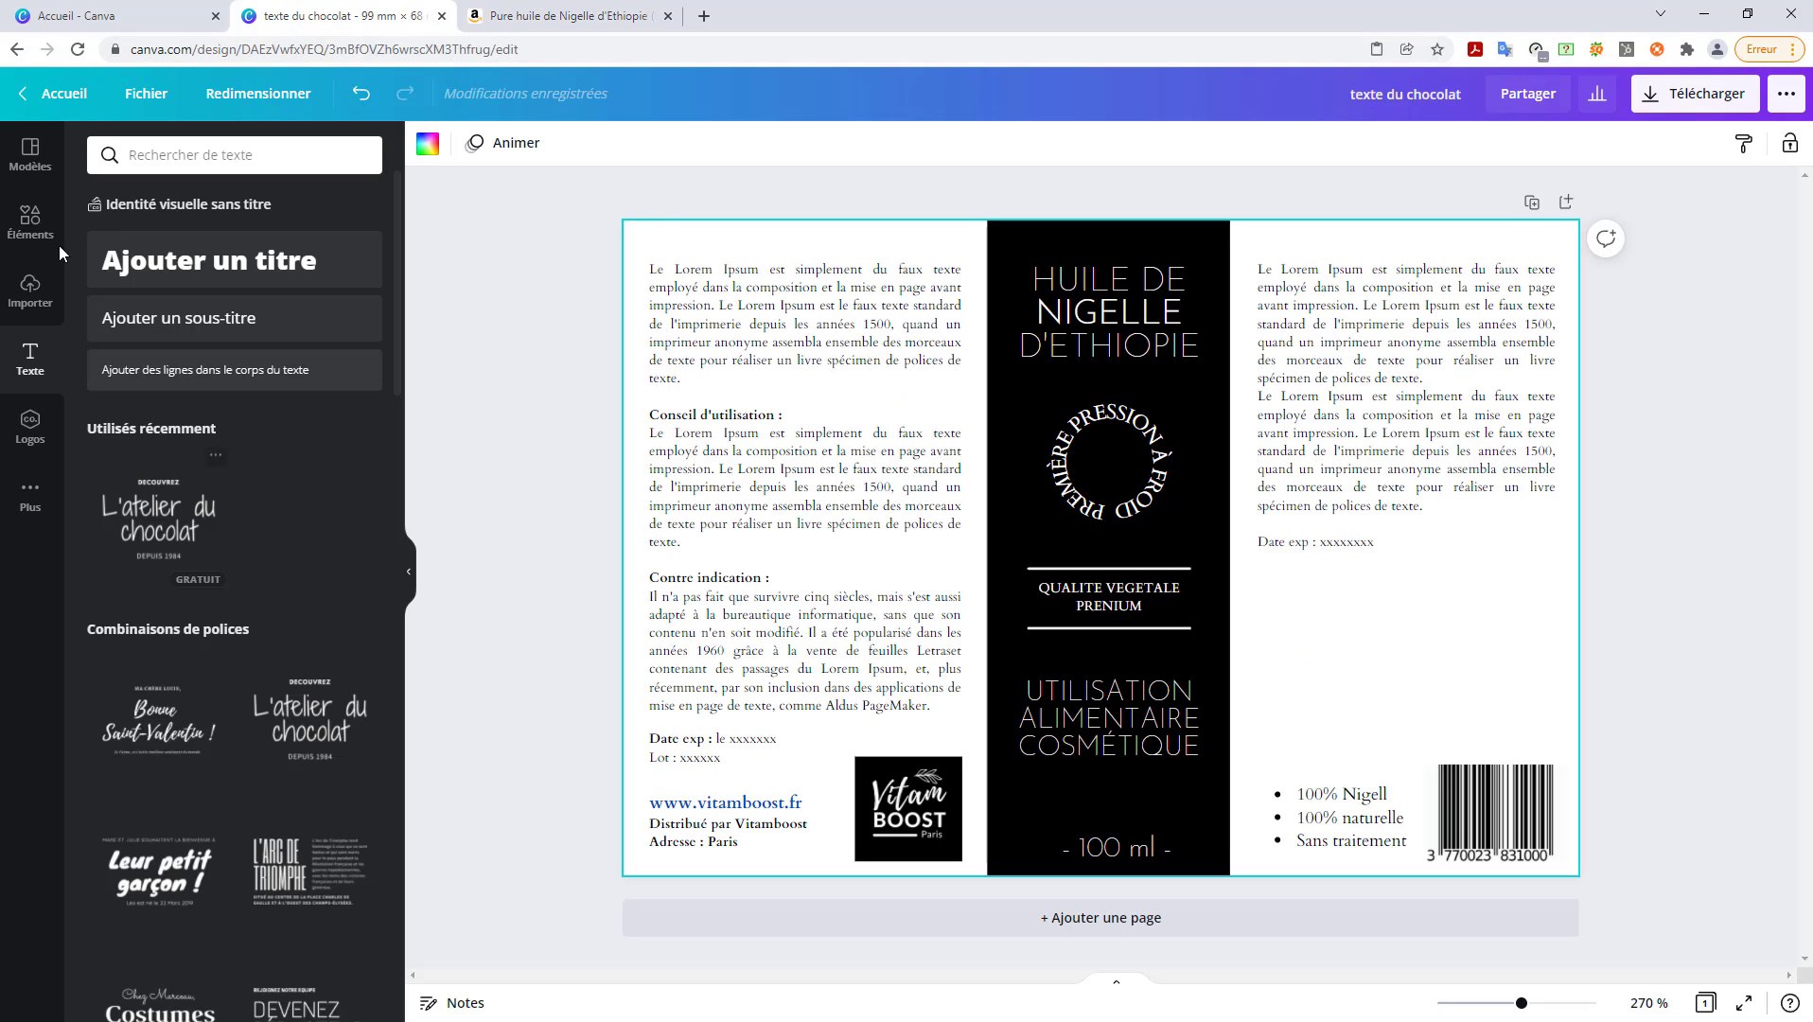
pyautogui.click(30, 220)
pyautogui.scroll(-1, 301, 497)
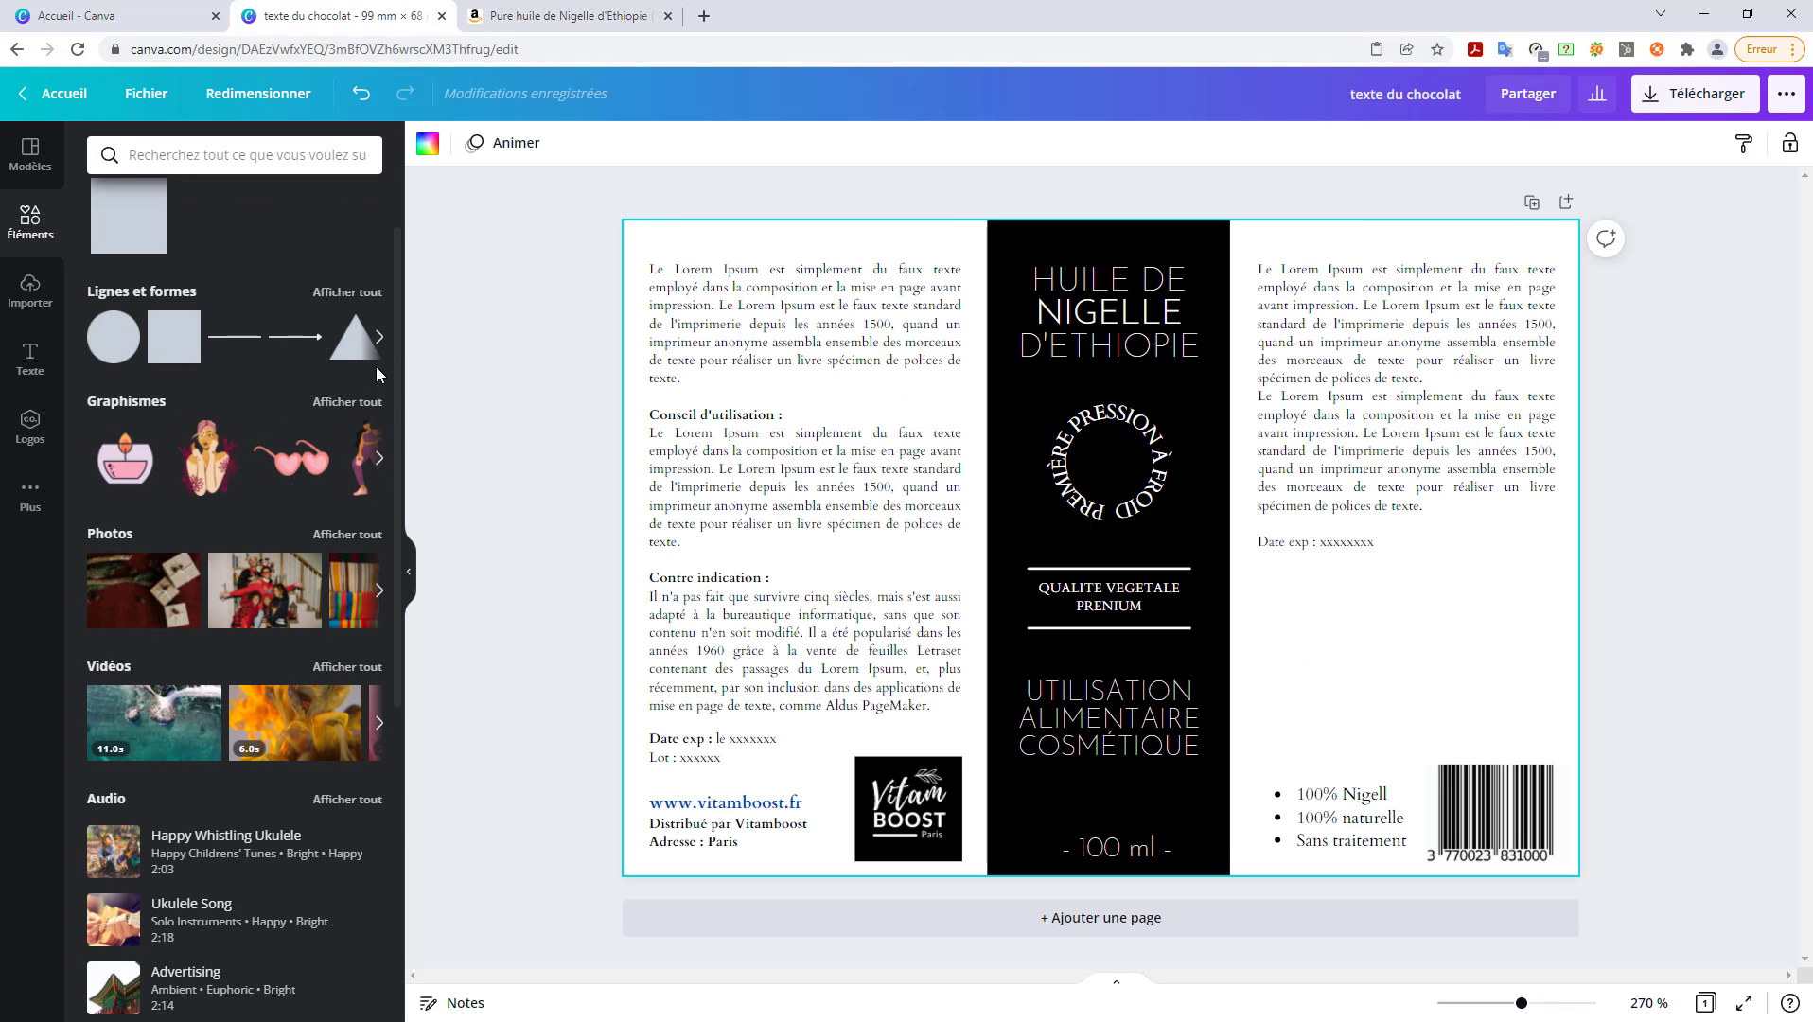
pyautogui.click(379, 337)
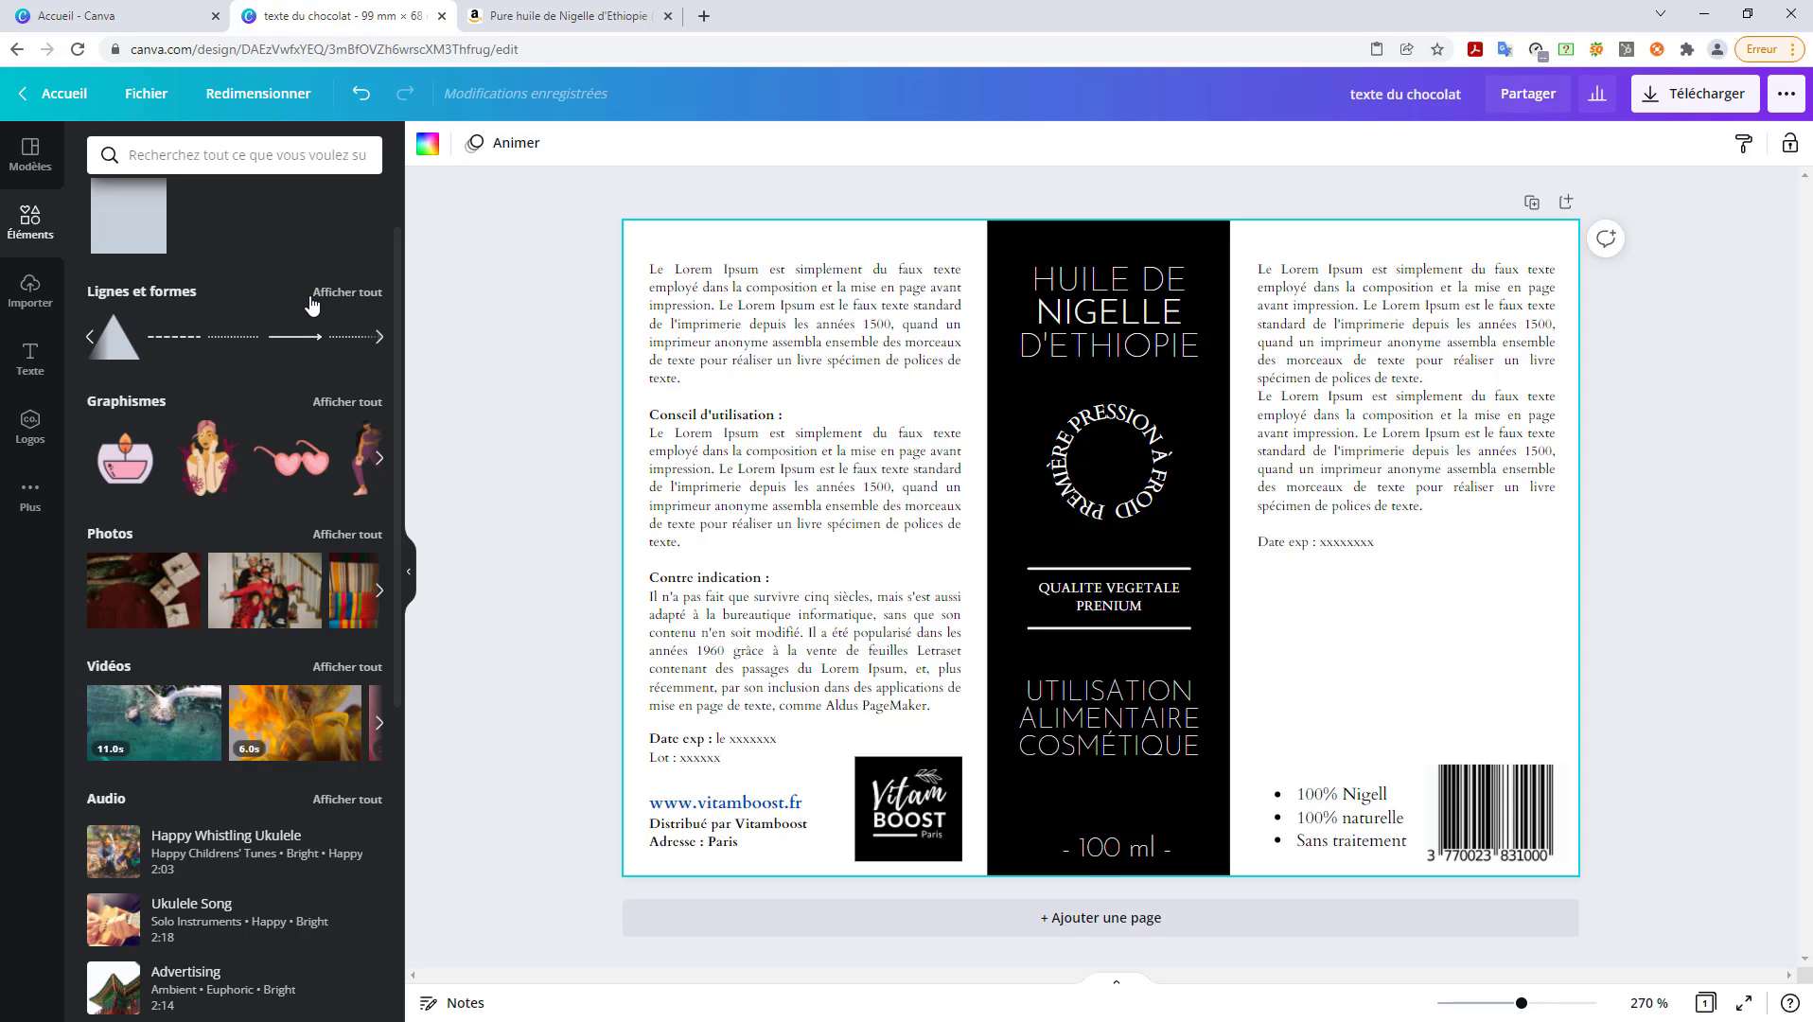
pyautogui.scroll(1, 312, 313)
pyautogui.click(347, 387)
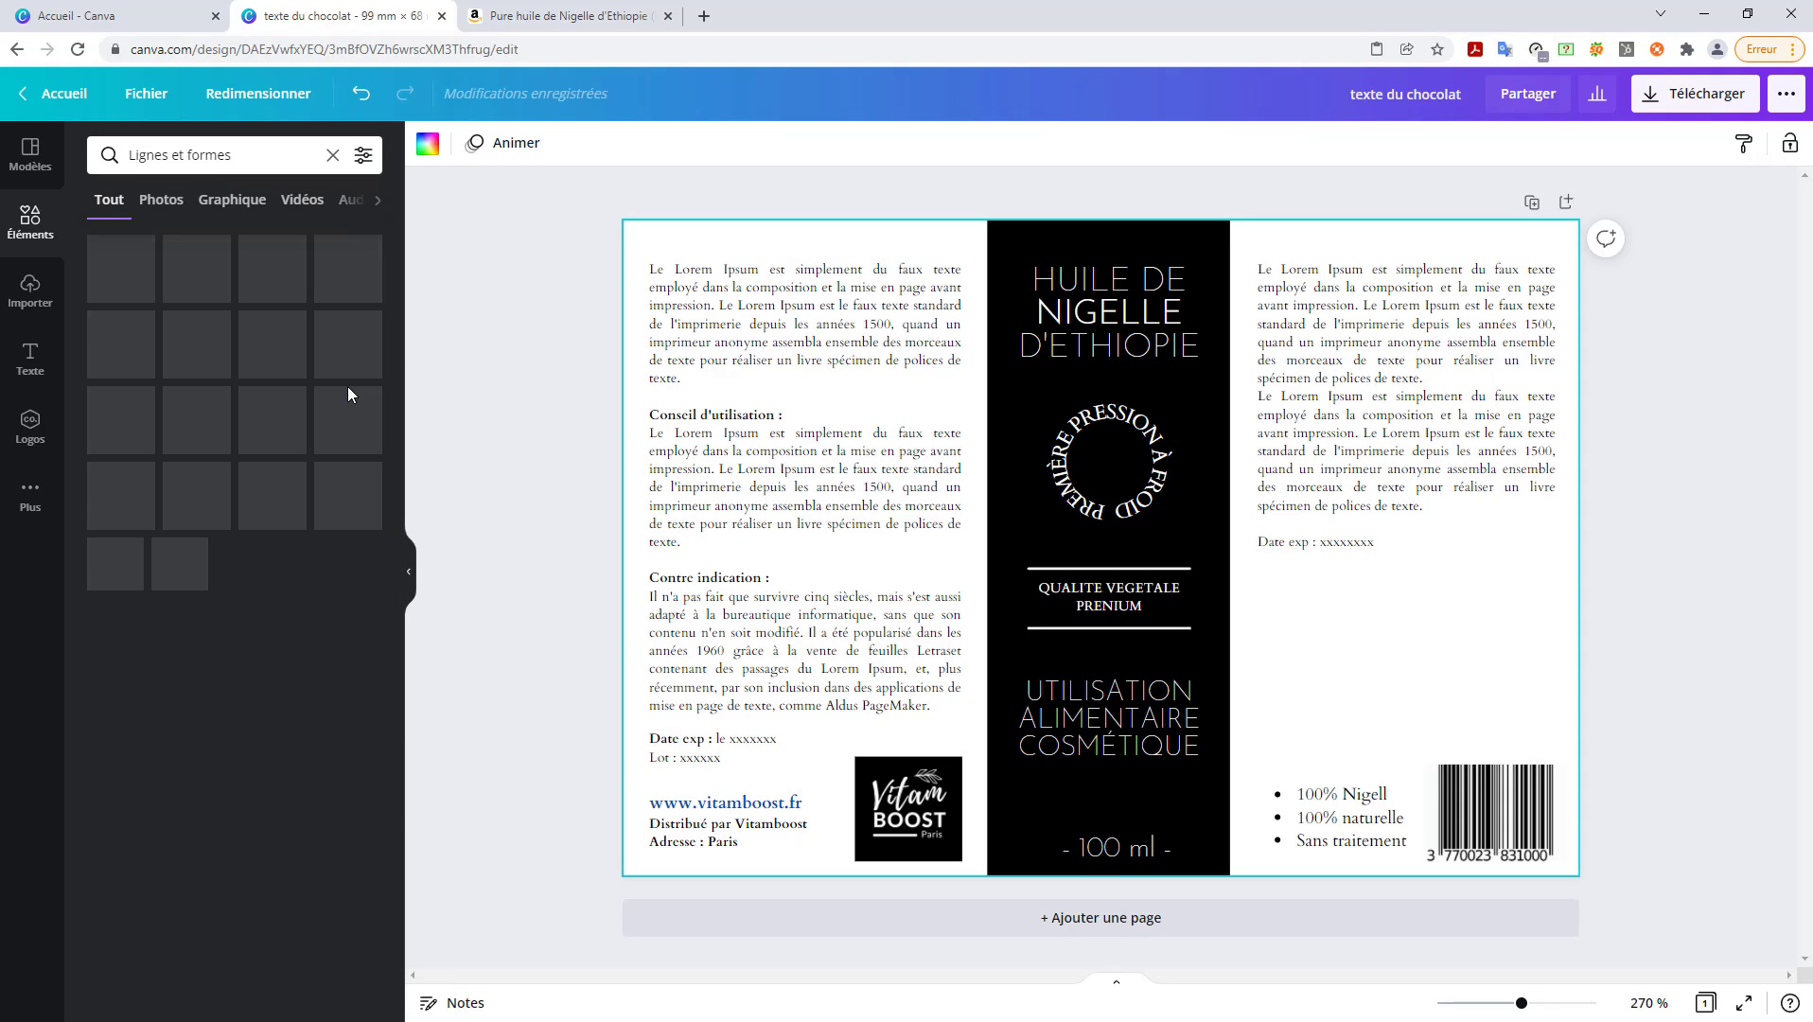
pyautogui.scroll(-2, 273, 655)
pyautogui.scroll(-2, 273, 655)
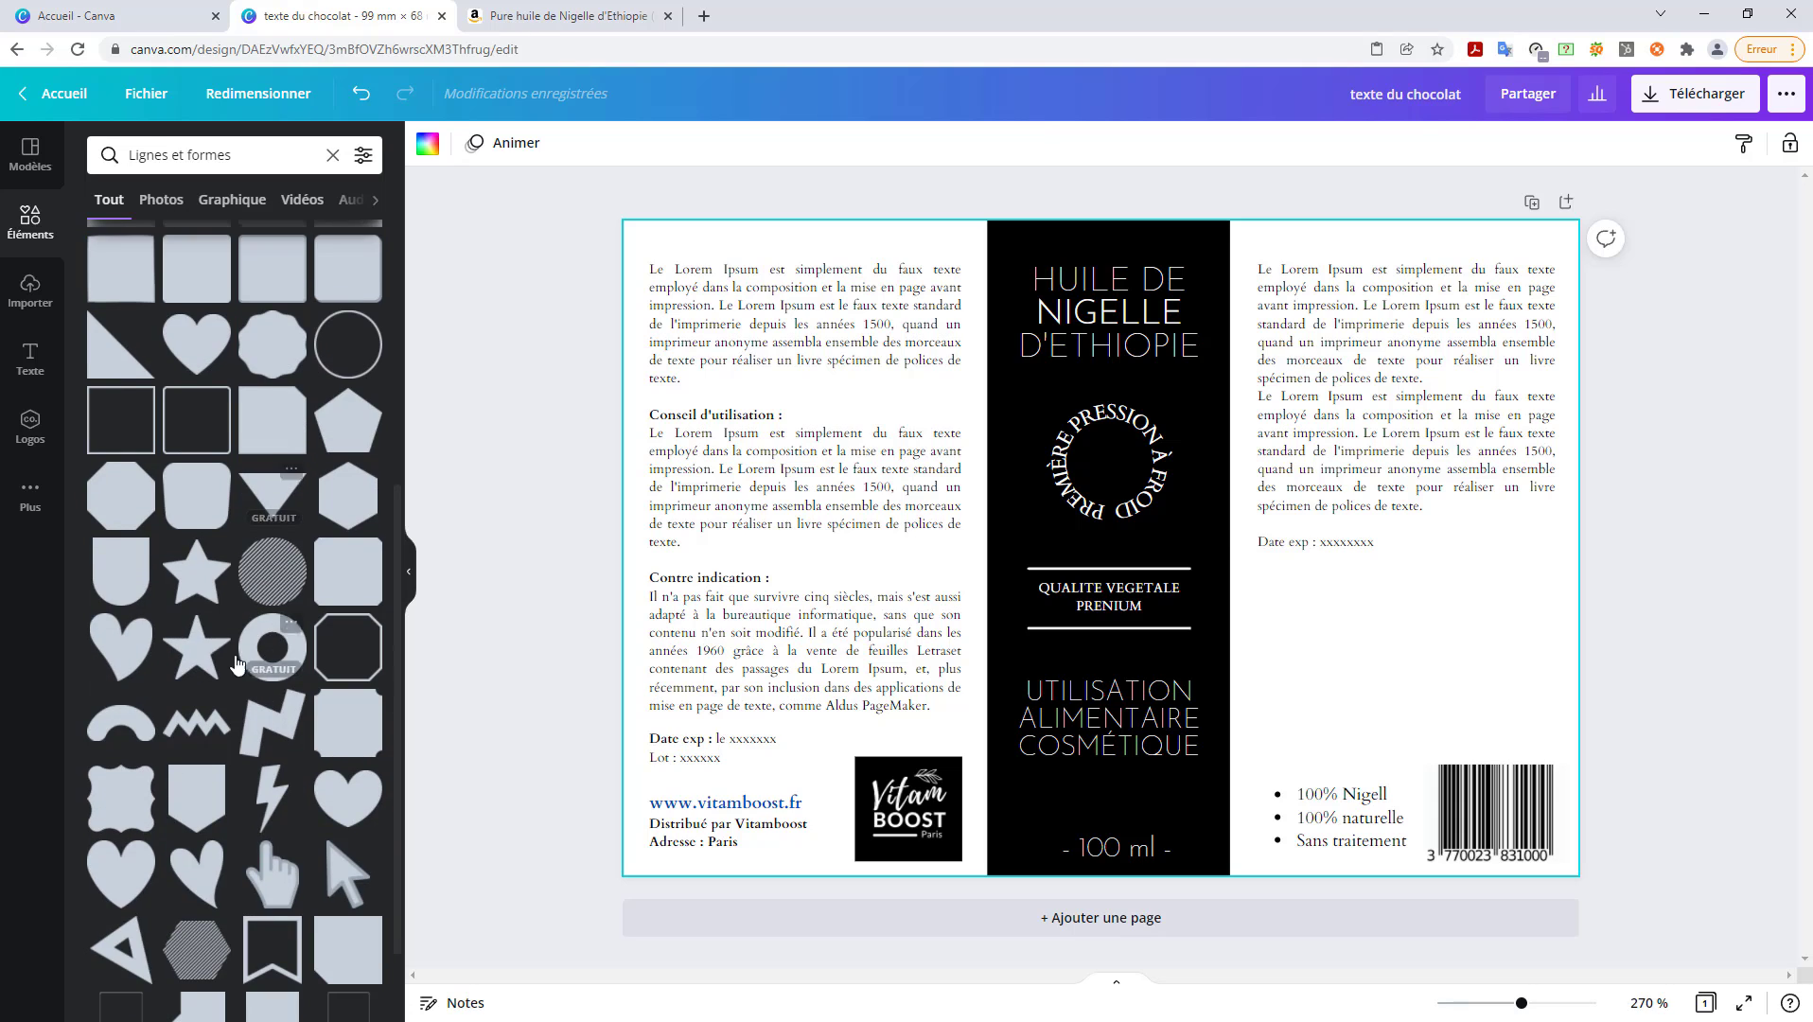
pyautogui.click(194, 649)
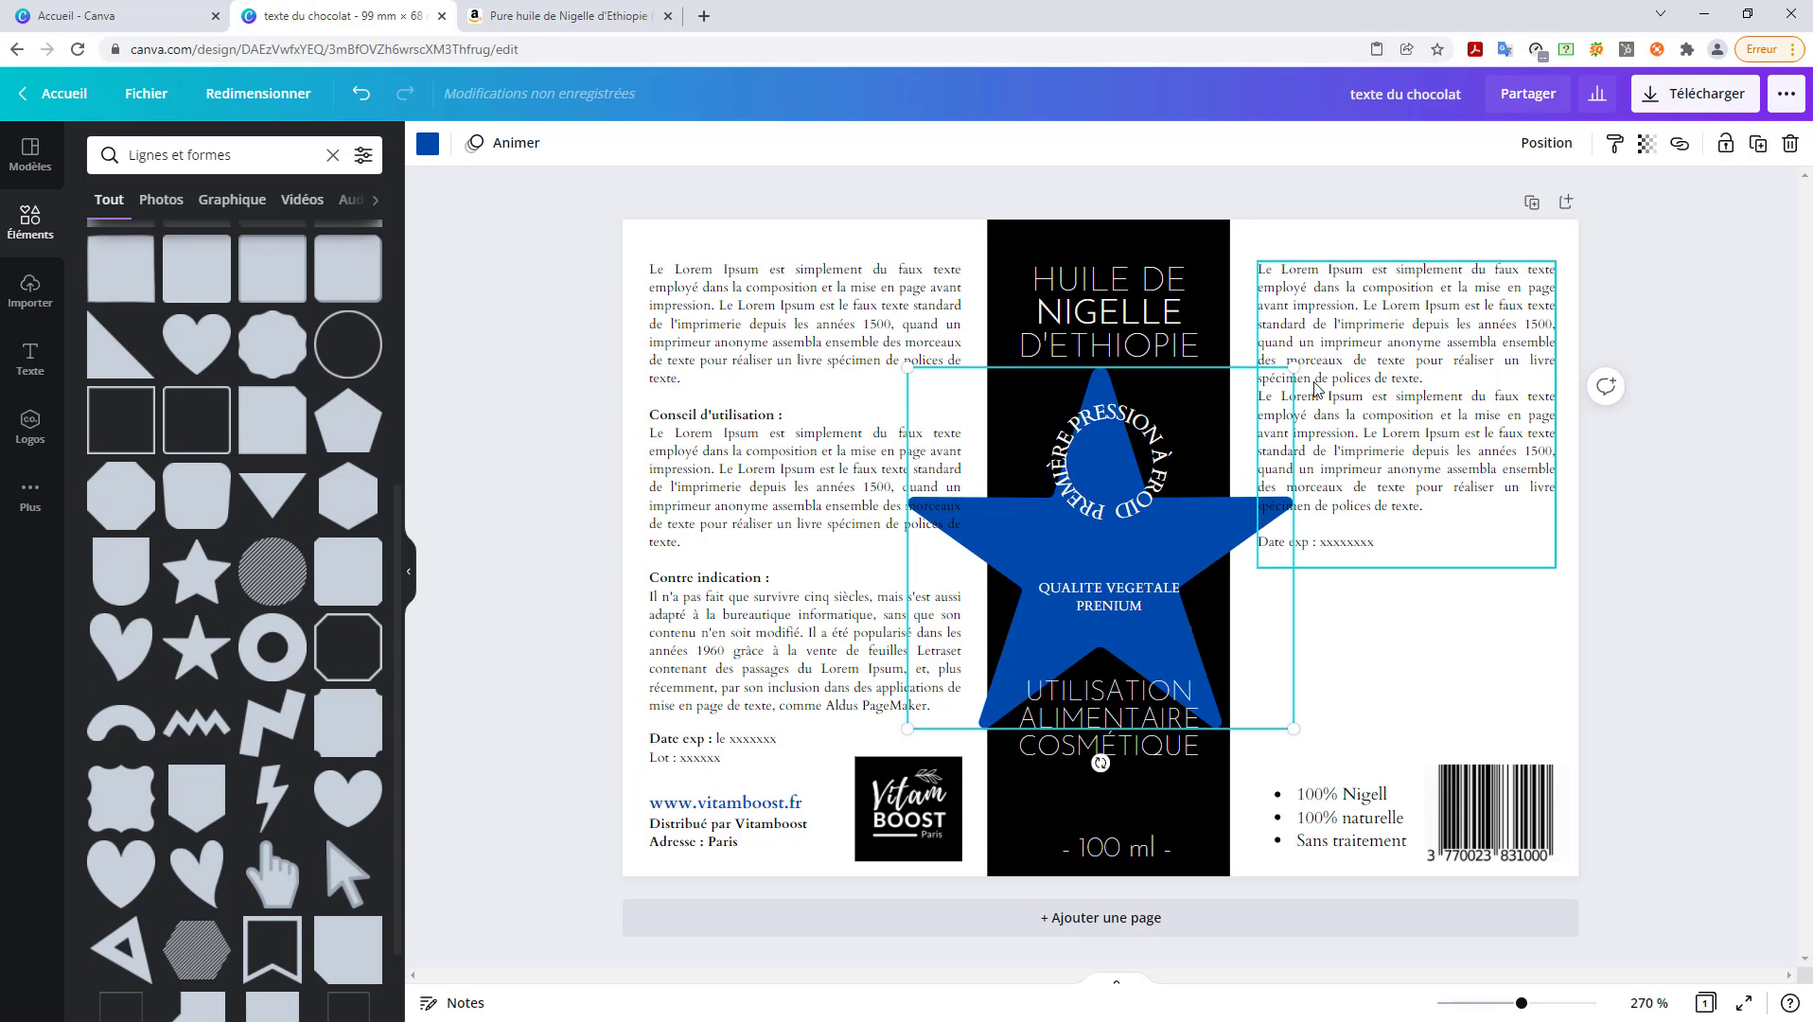
pyautogui.moveTo(1294, 368); pyautogui.dragTo(935, 726)
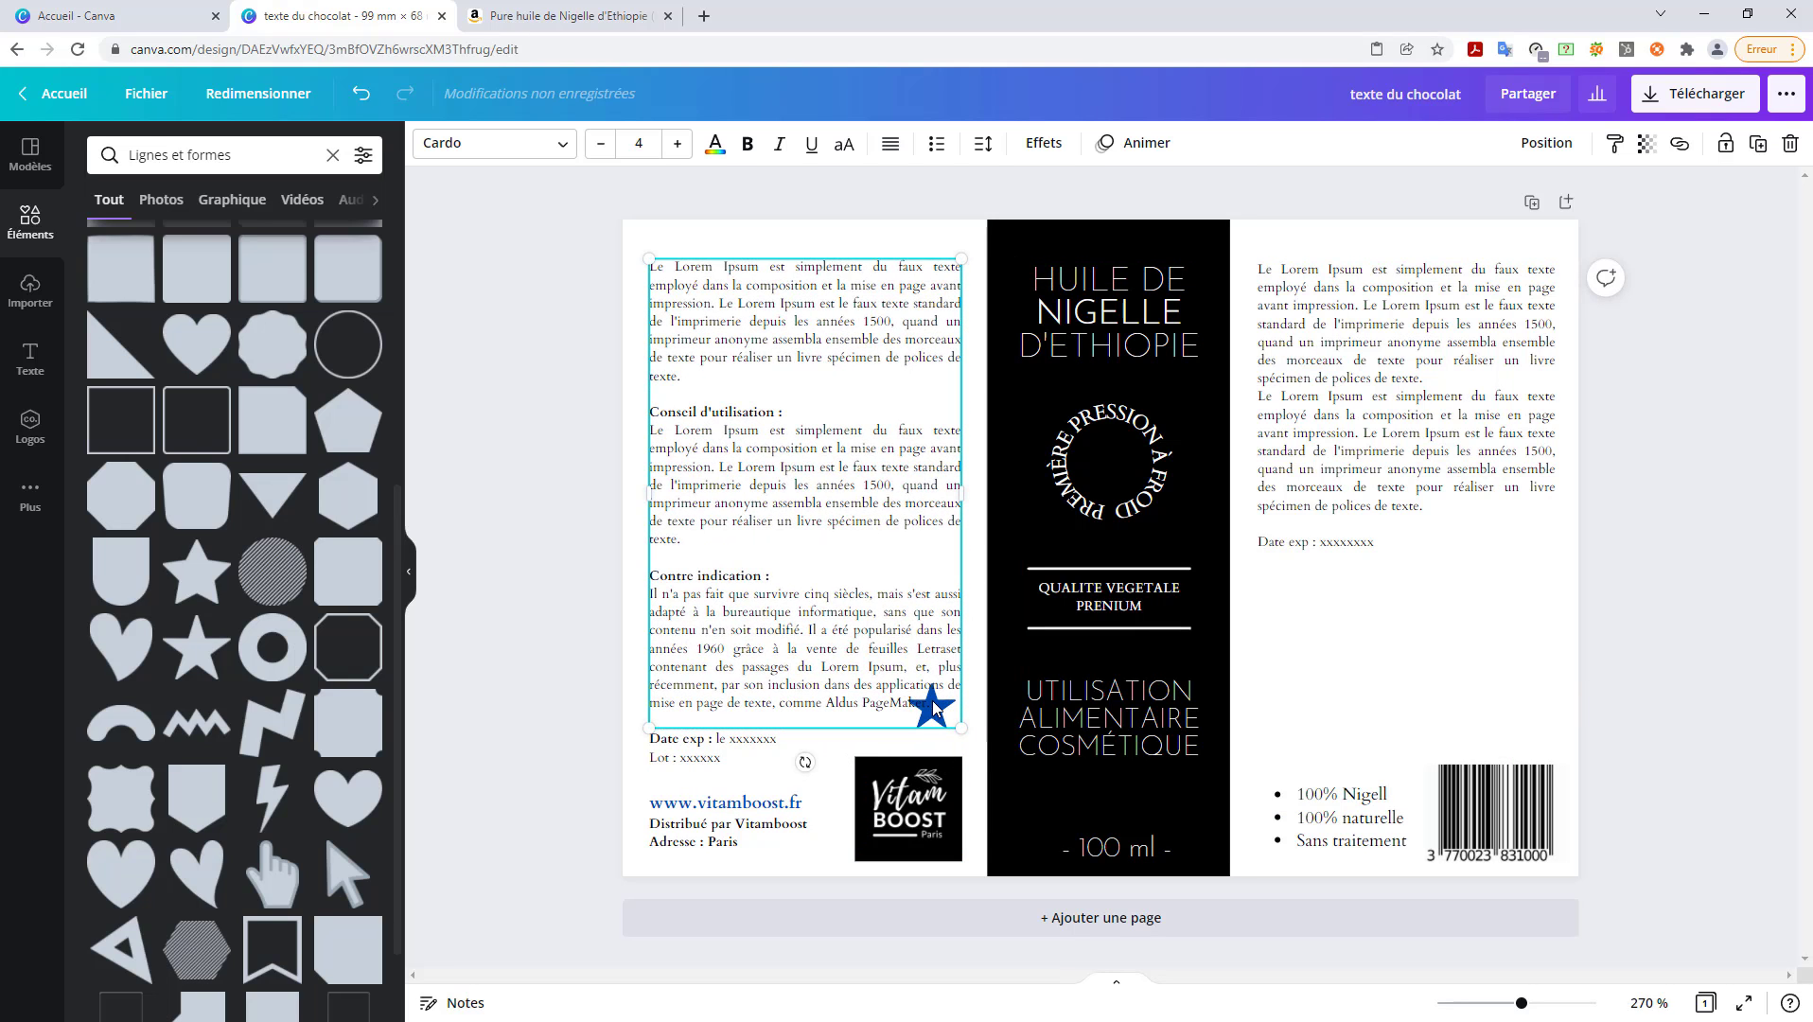
pyautogui.click(934, 705)
pyautogui.hotkey('ctrl', 'z')
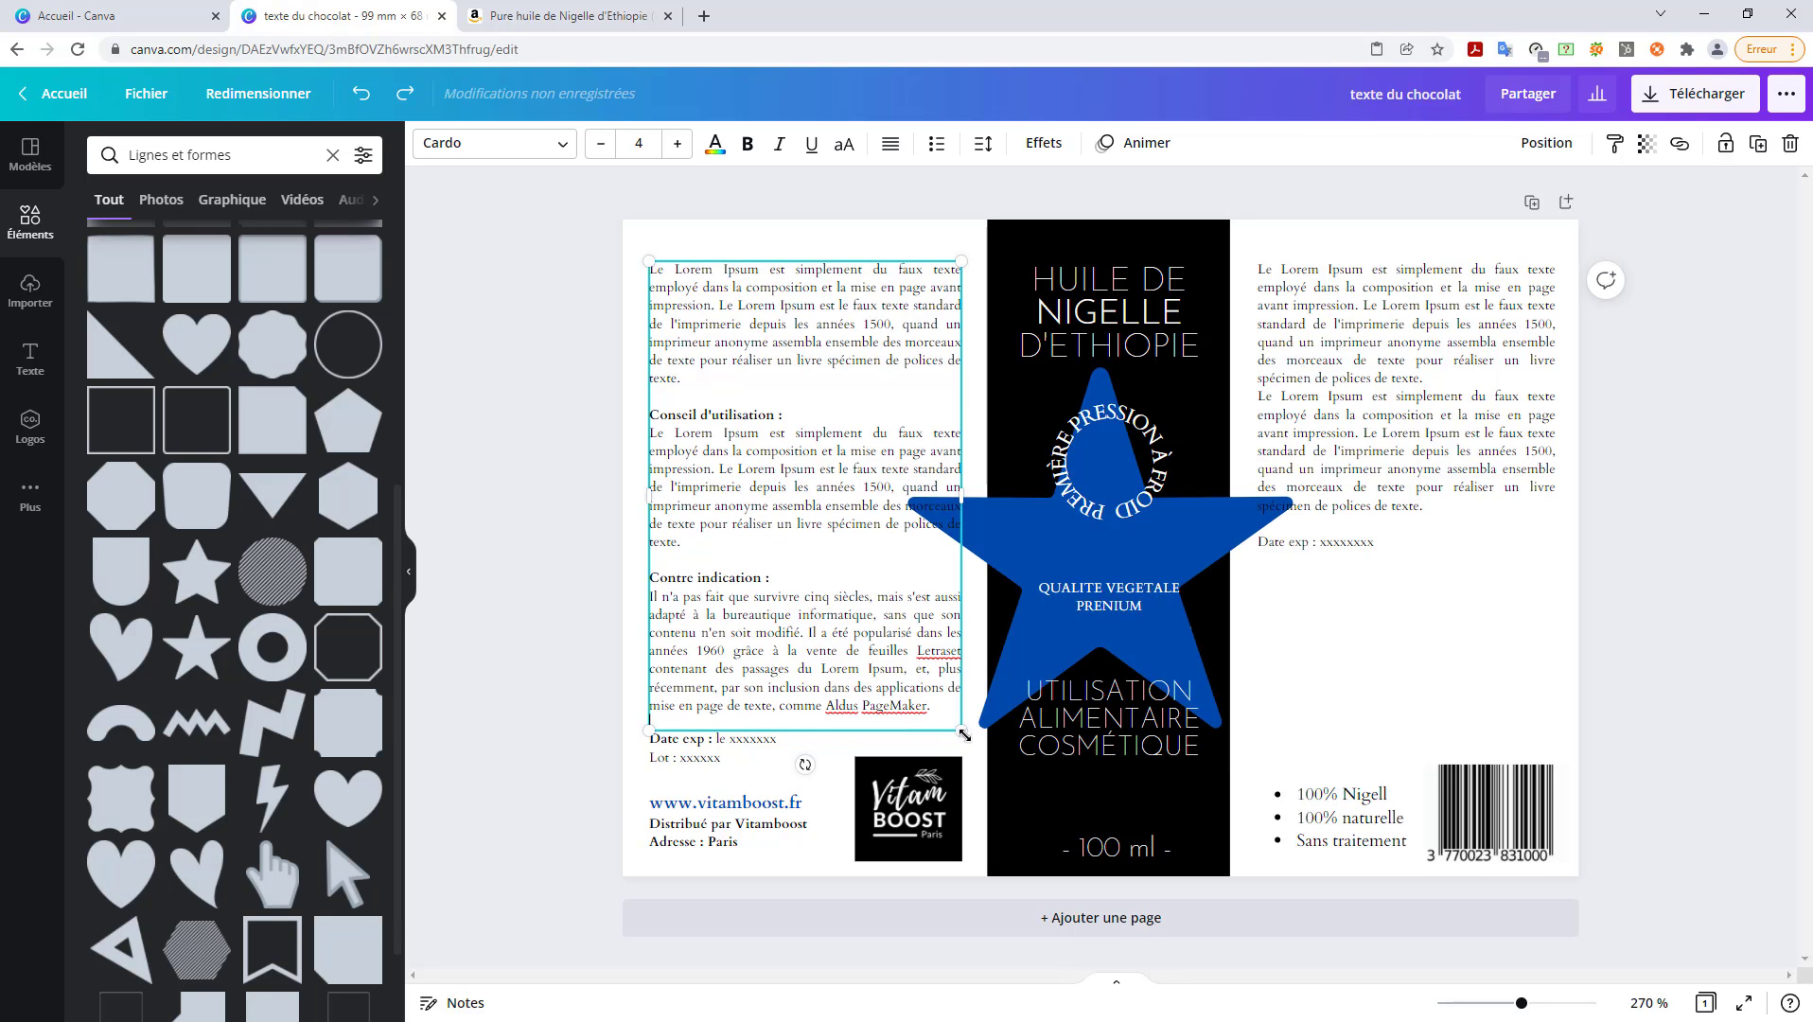
# - Recolour the large blue star over the central black band to white
pyautogui.click(1234, 525)
pyautogui.click(428, 143)
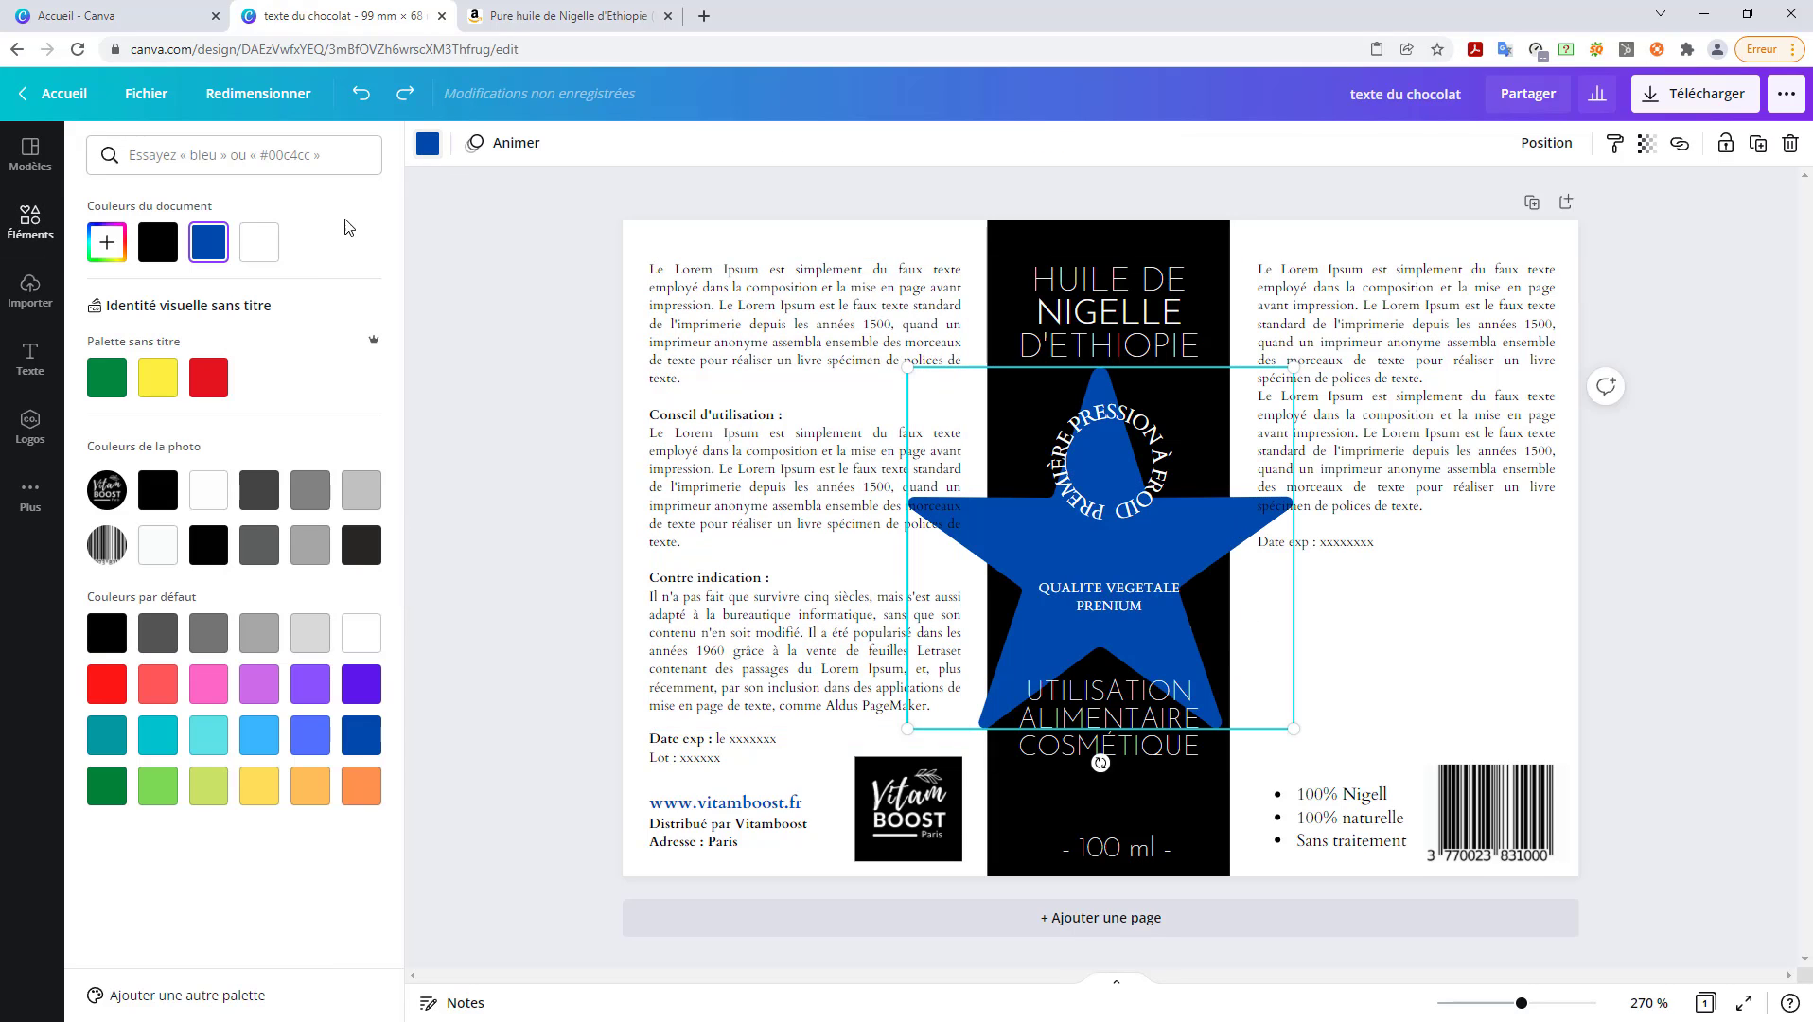
pyautogui.click(259, 242)
# - Shrink the white star to a small icon and place it just left of "PRENIUM", between the two white lines
pyautogui.moveTo(1294, 367); pyautogui.dragTo(1090, 559)
pyautogui.moveTo(1010, 620); pyautogui.dragTo(1059, 591)
pyautogui.moveTo(1141, 700); pyautogui.dragTo(1048, 610)
pyautogui.click(1058, 615)
pyautogui.click(1050, 620)
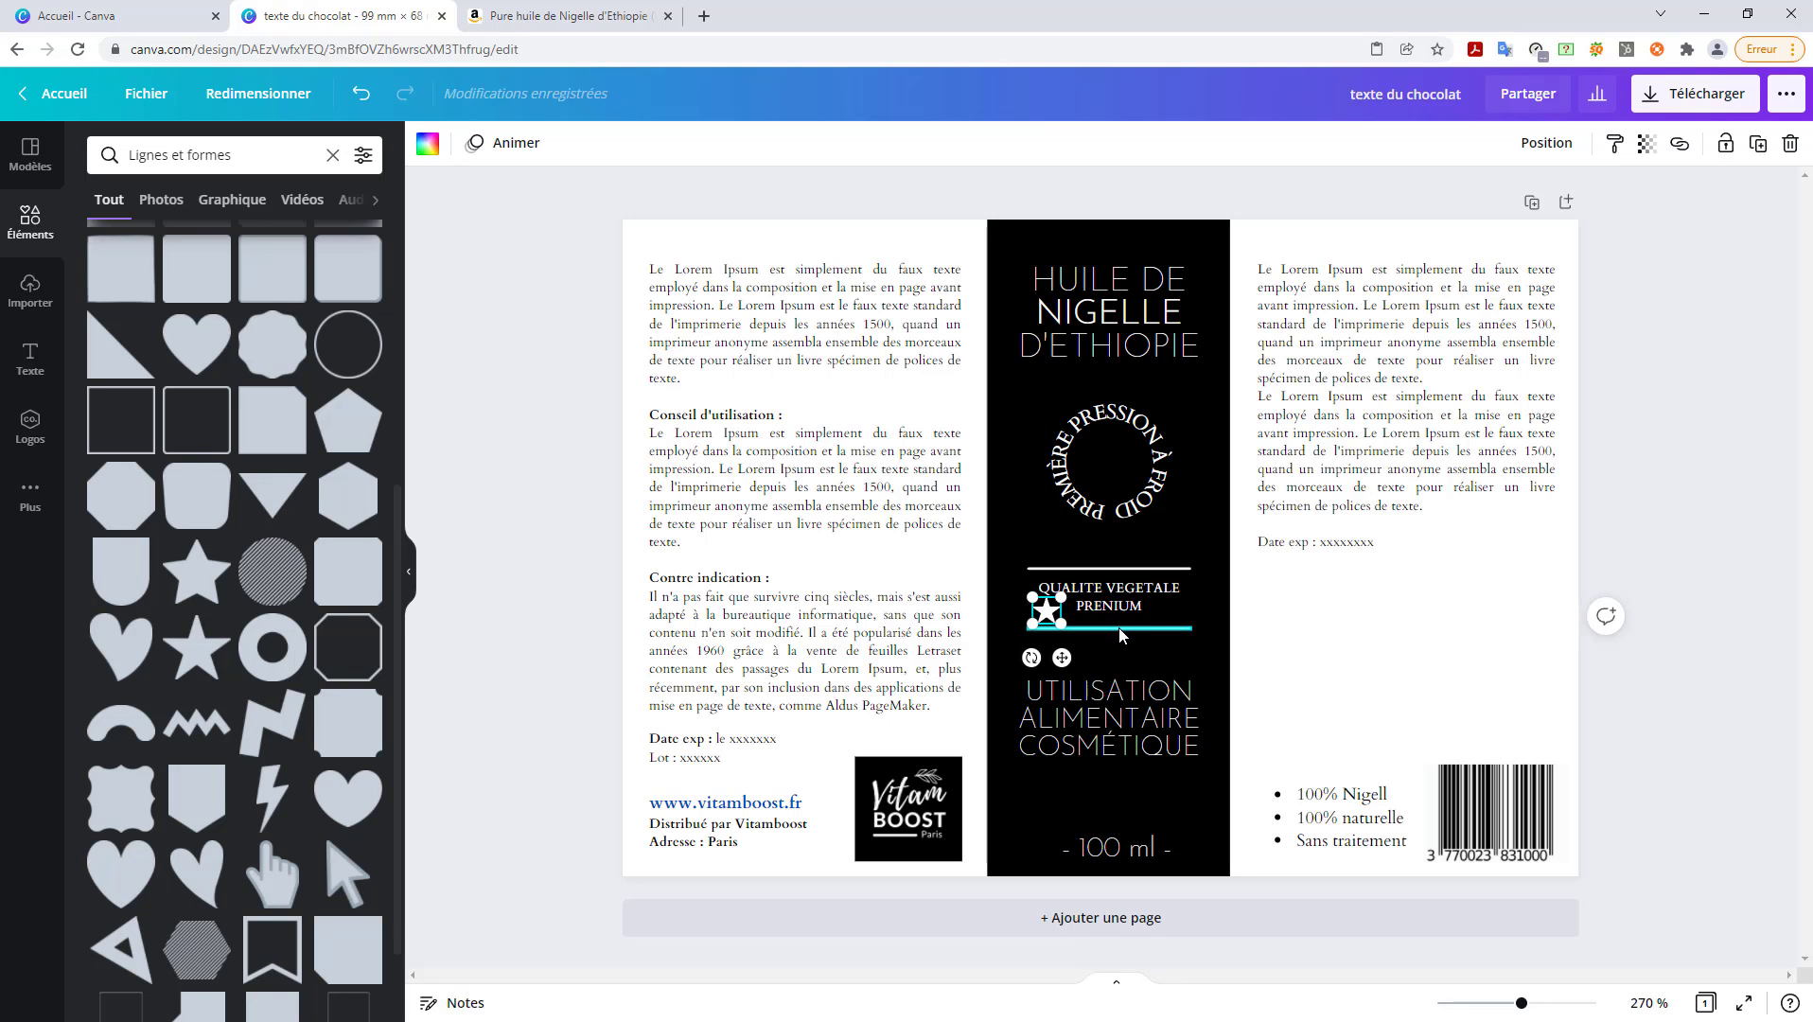
# - Duplicate the small star and arrange the pair close to either side of "PRENIUM", level with each other
pyautogui.hotkey('ctrl', 'c')
pyautogui.hotkey('ctrl', 'v')
pyautogui.moveTo(1107, 661); pyautogui.dragTo(1174, 613)
pyautogui.click(1317, 606)
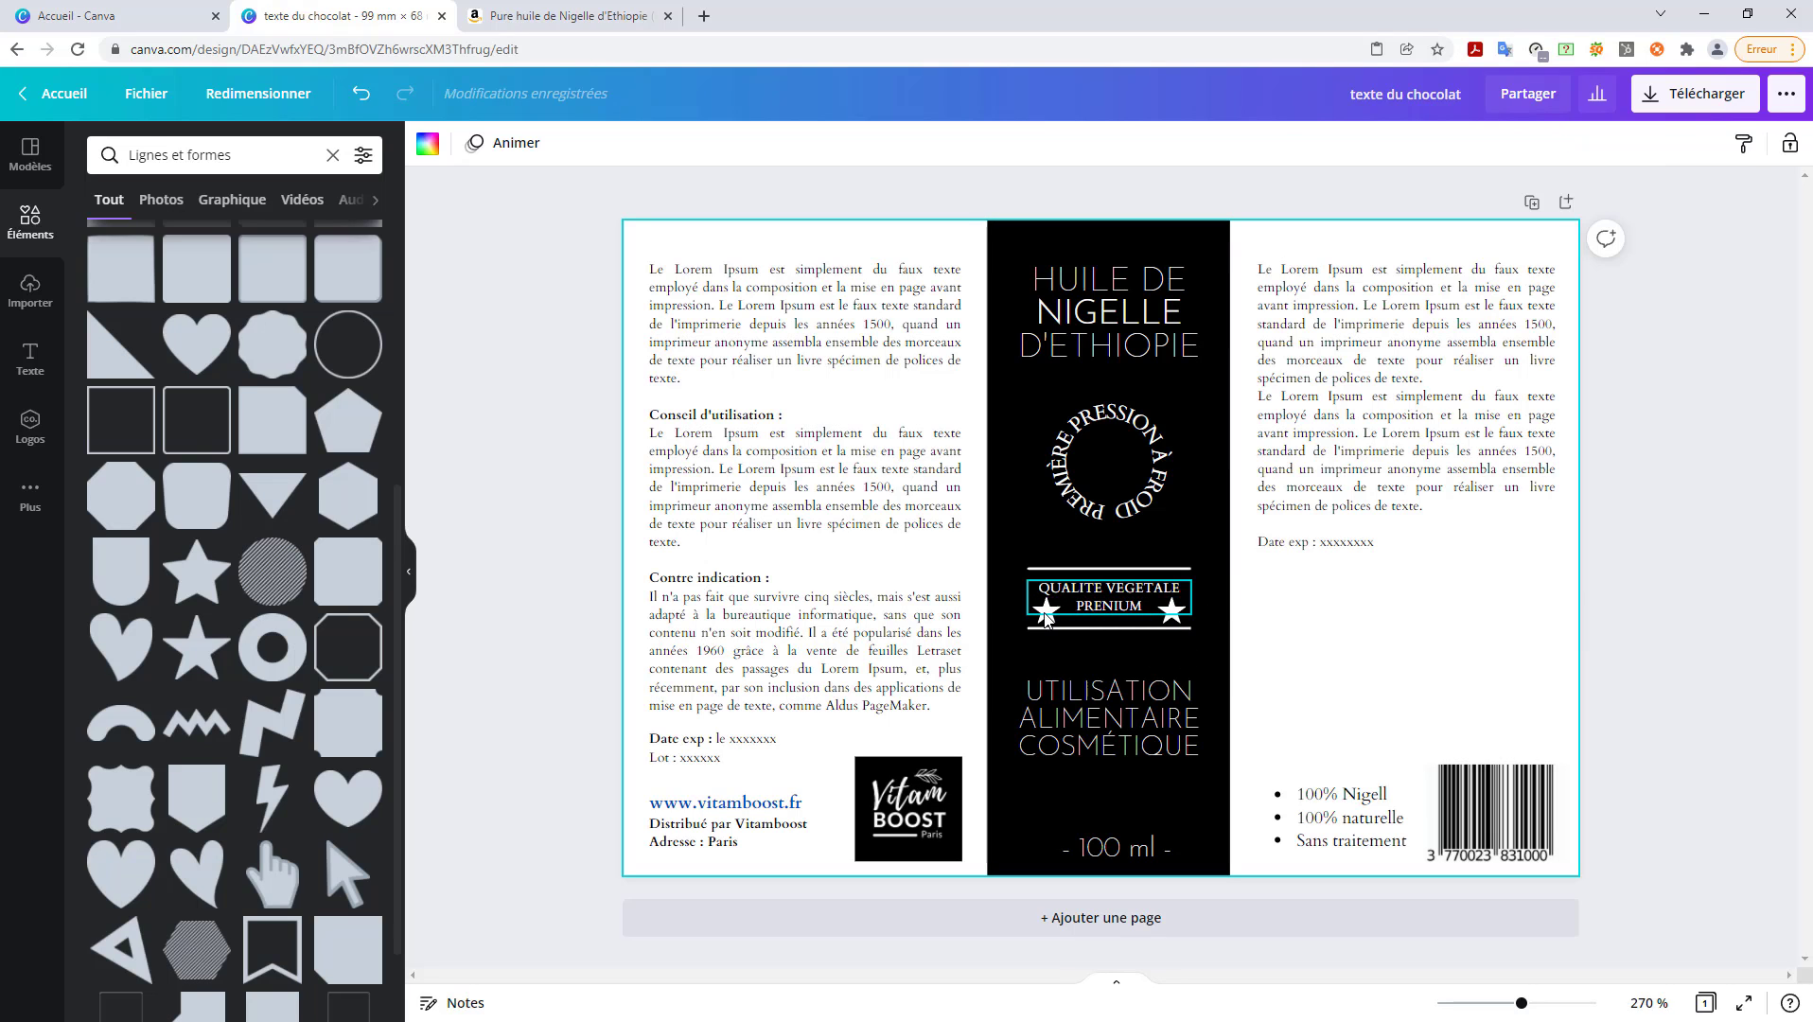
pyautogui.moveTo(1044, 620); pyautogui.dragTo(1158, 615)
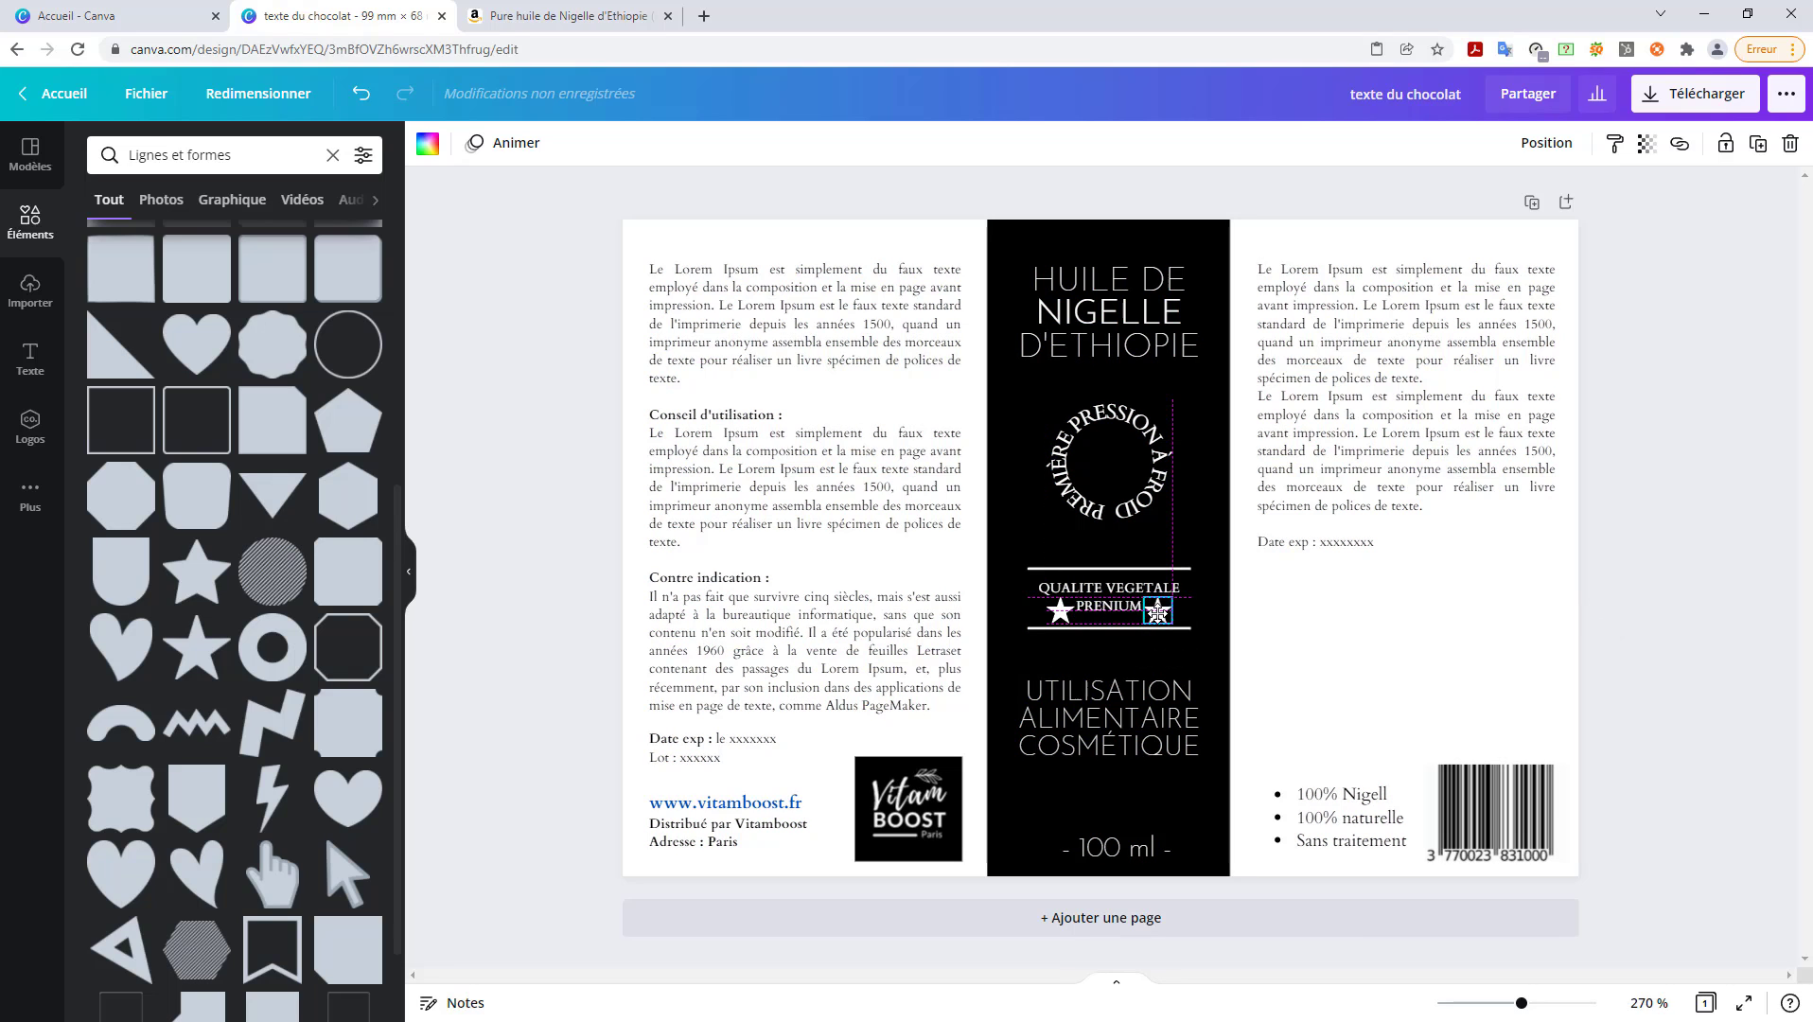
pyautogui.click(1320, 634)
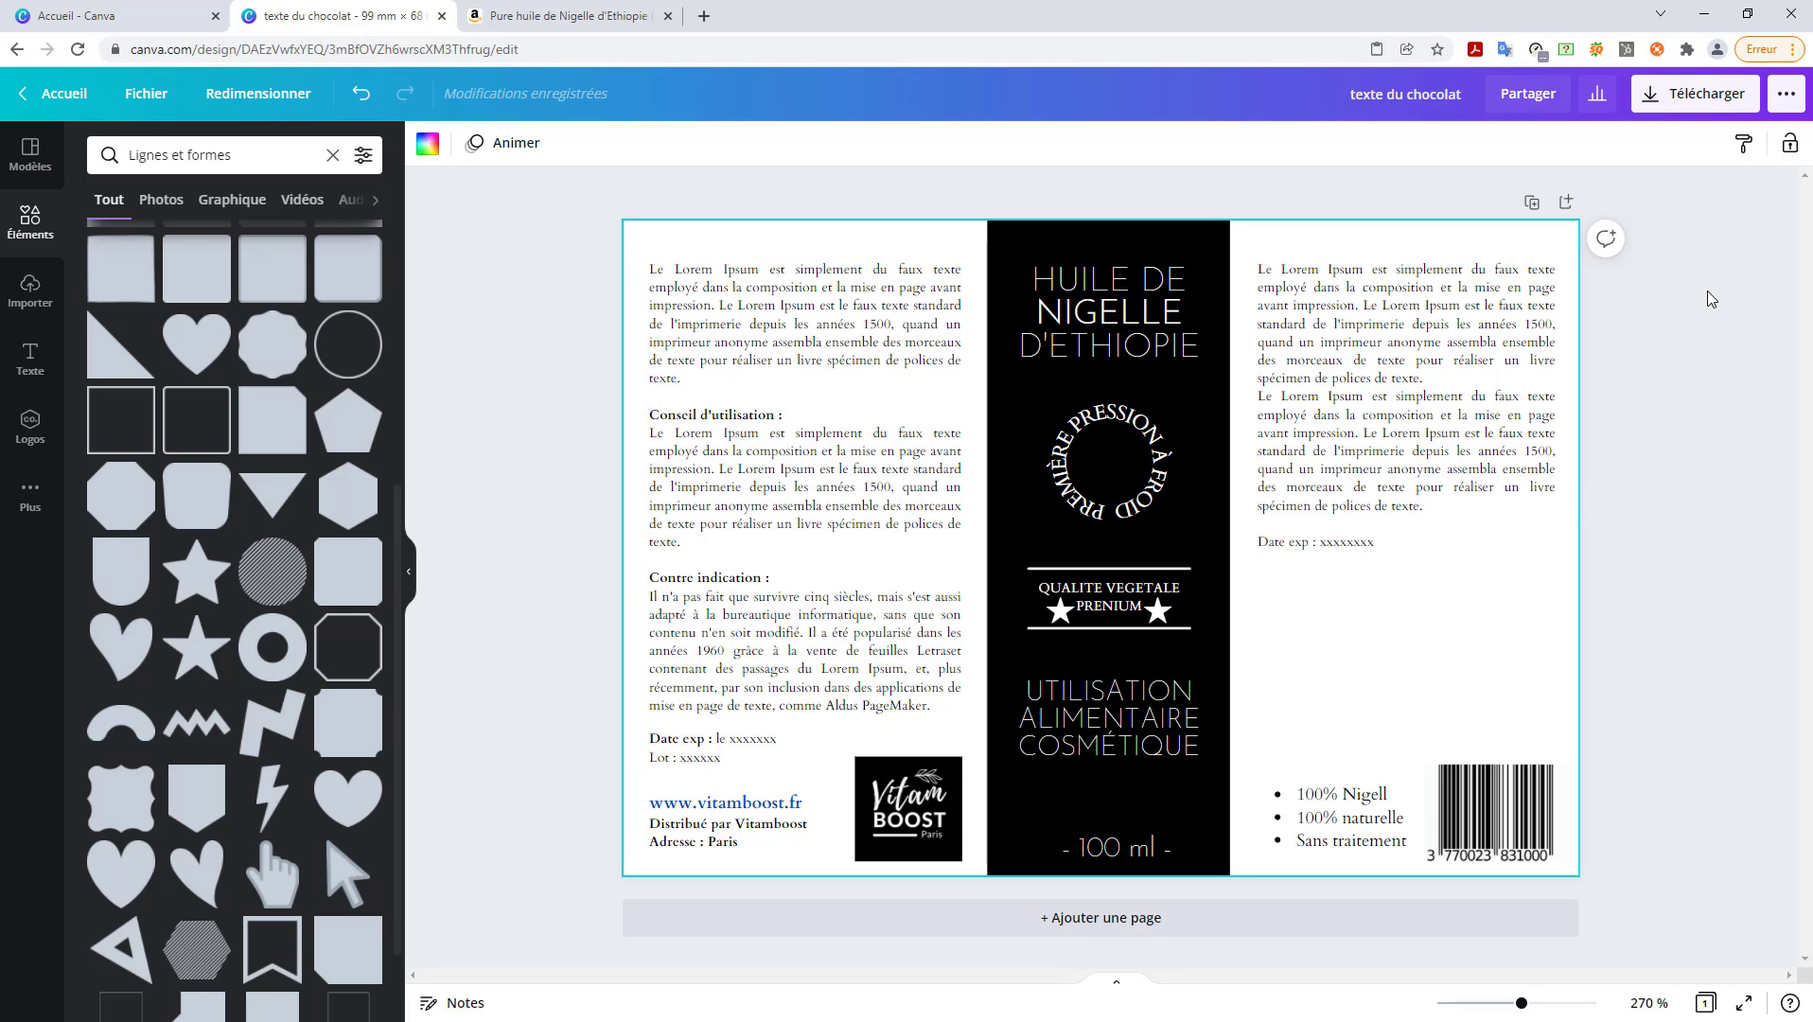
# - Look at the design's resize options and available measurement units, and close them without resizing
pyautogui.click(245, 105)
pyautogui.click(481, 260)
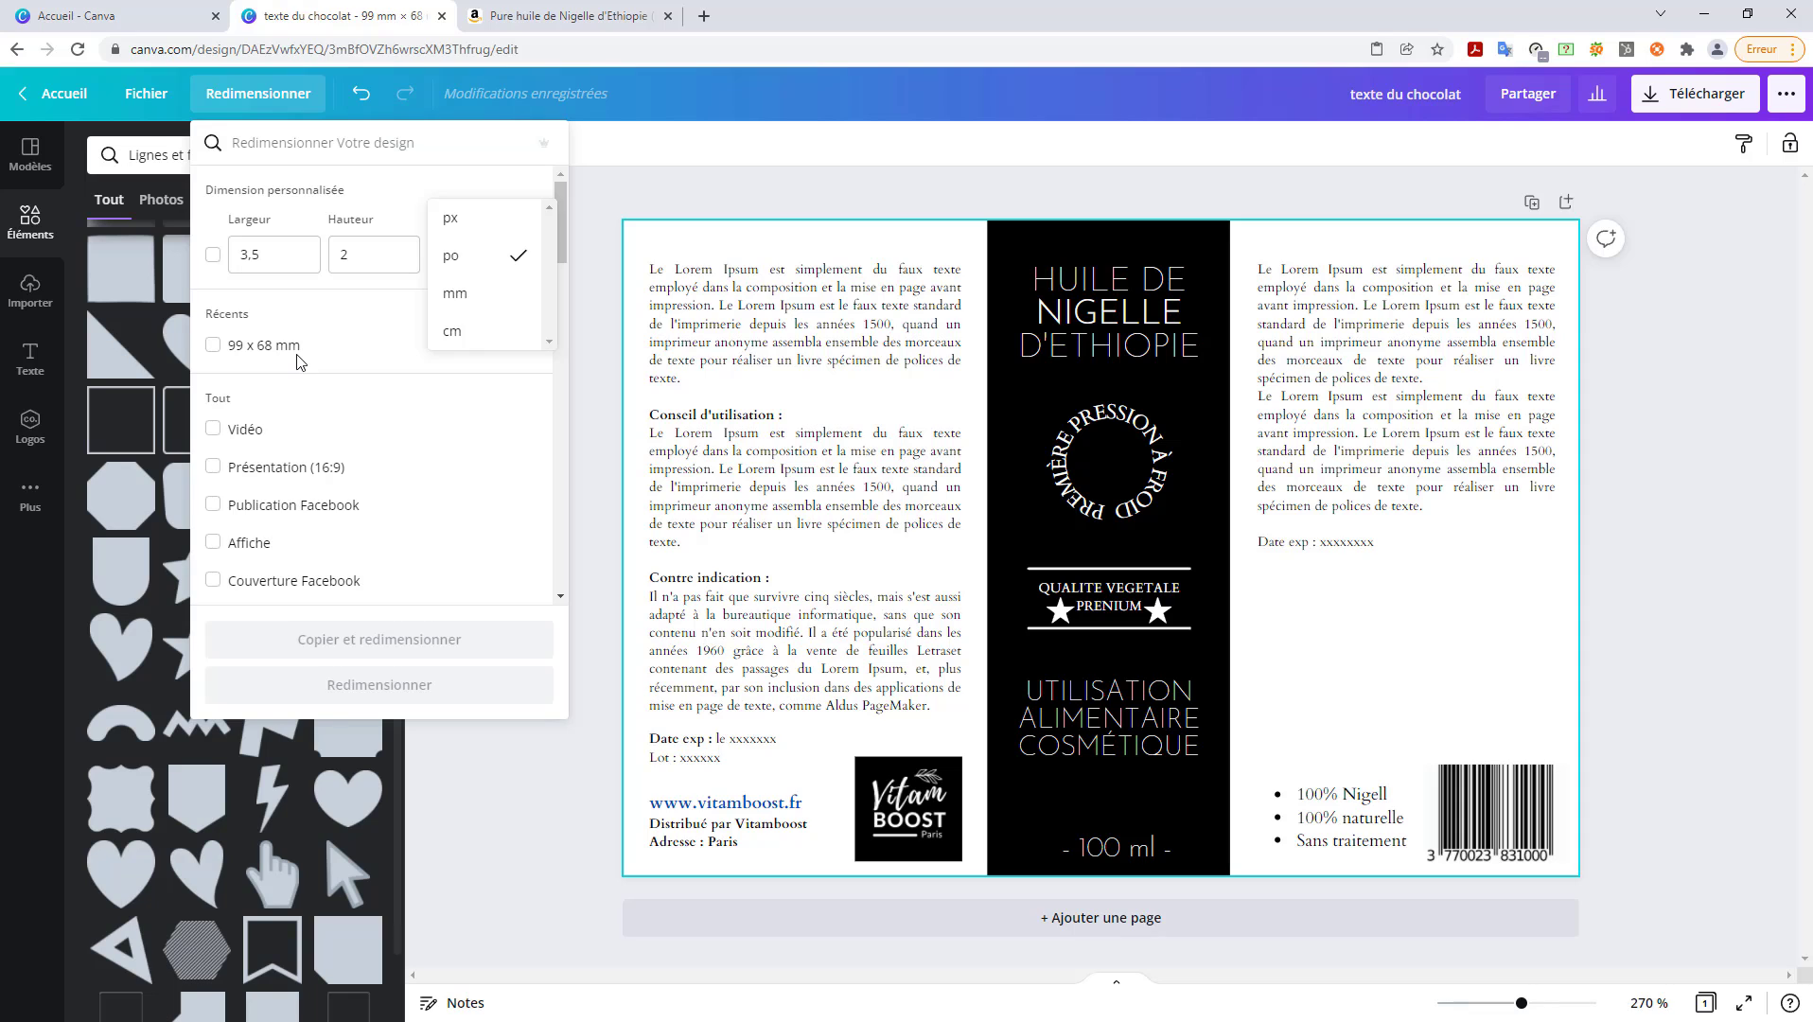
pyautogui.click(705, 186)
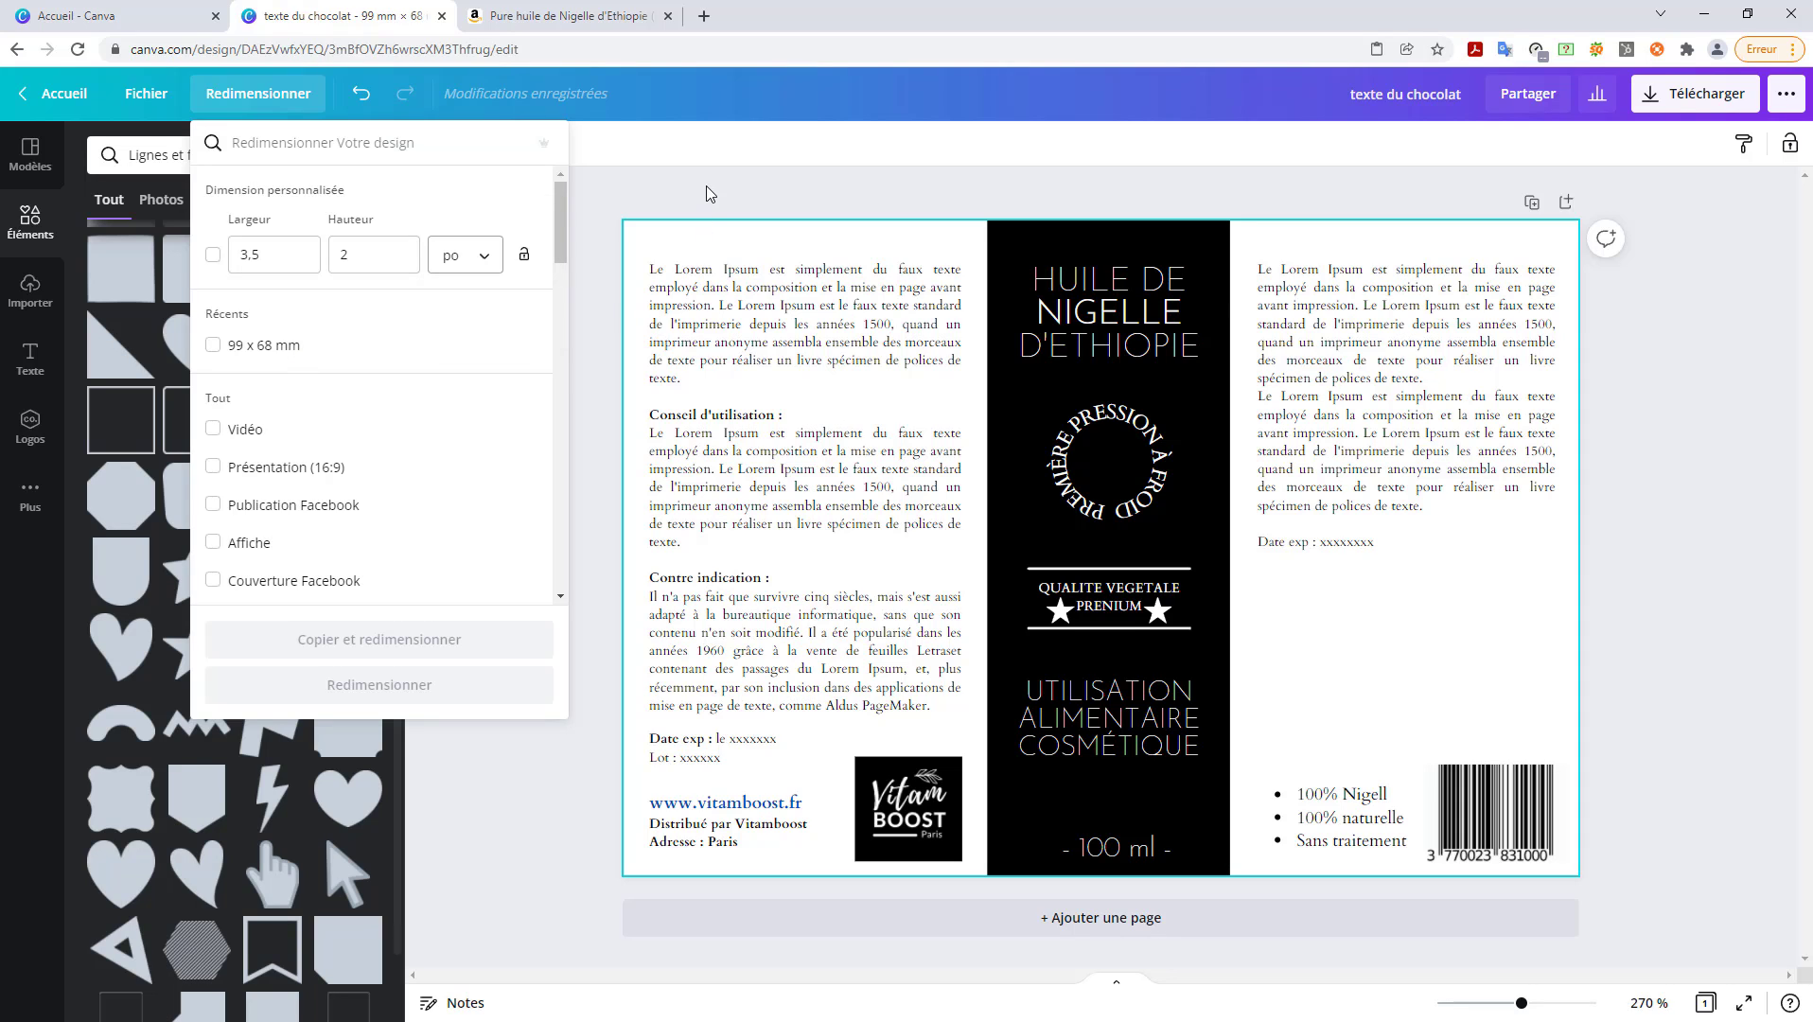
pyautogui.click(704, 186)
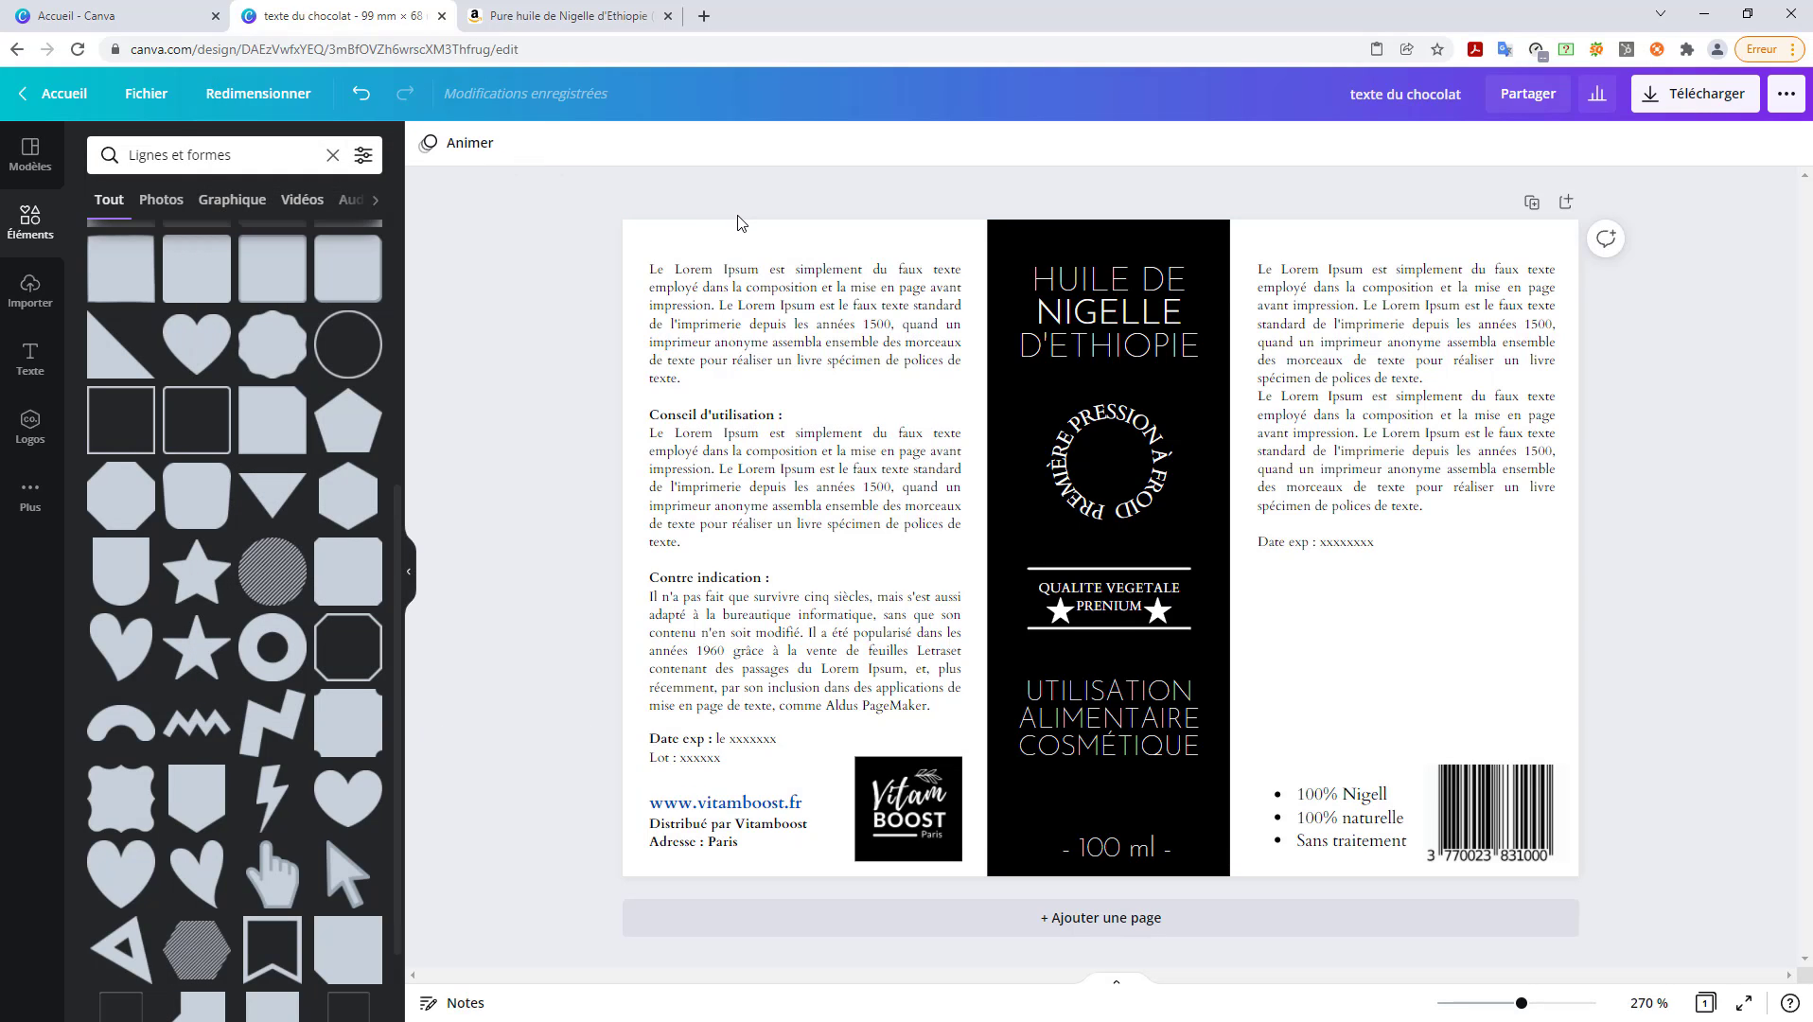